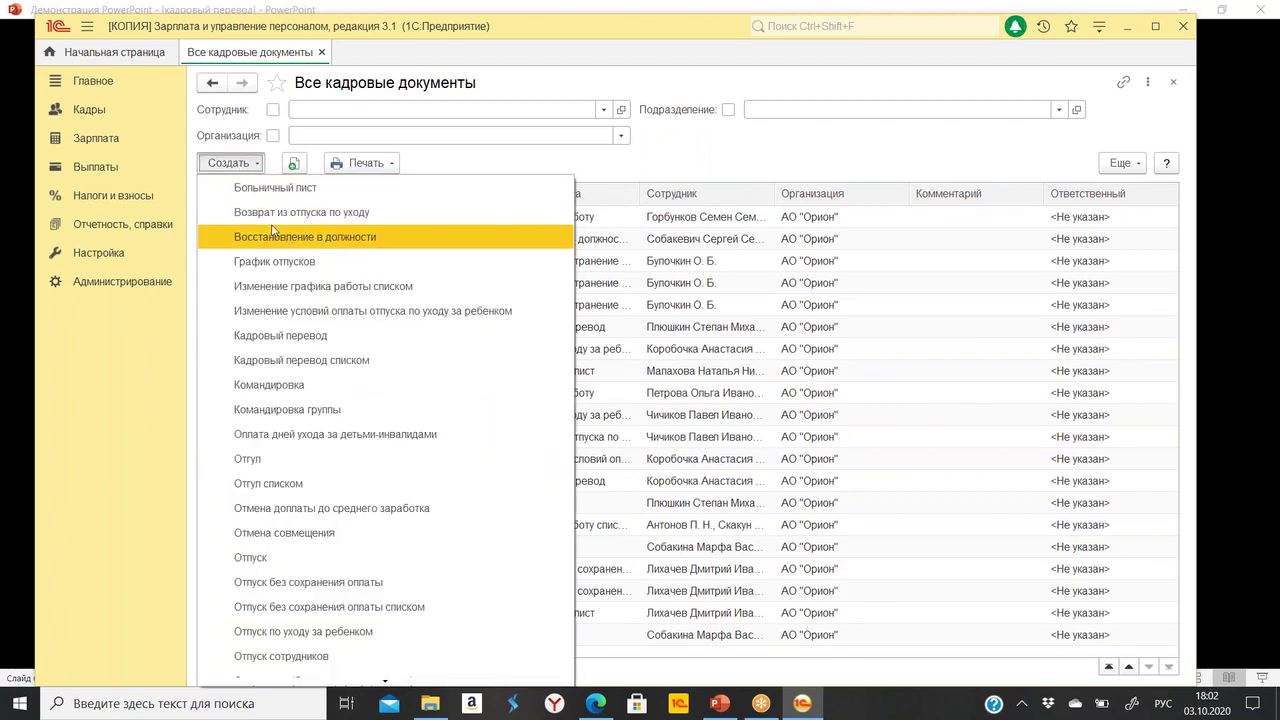
Create a personnel transfer (Кадровый перевод) for АО "Орион" and select the first listed courier from Торговый зал as the employee.
{"action": "left_click", "coordinate": [333, 336]}
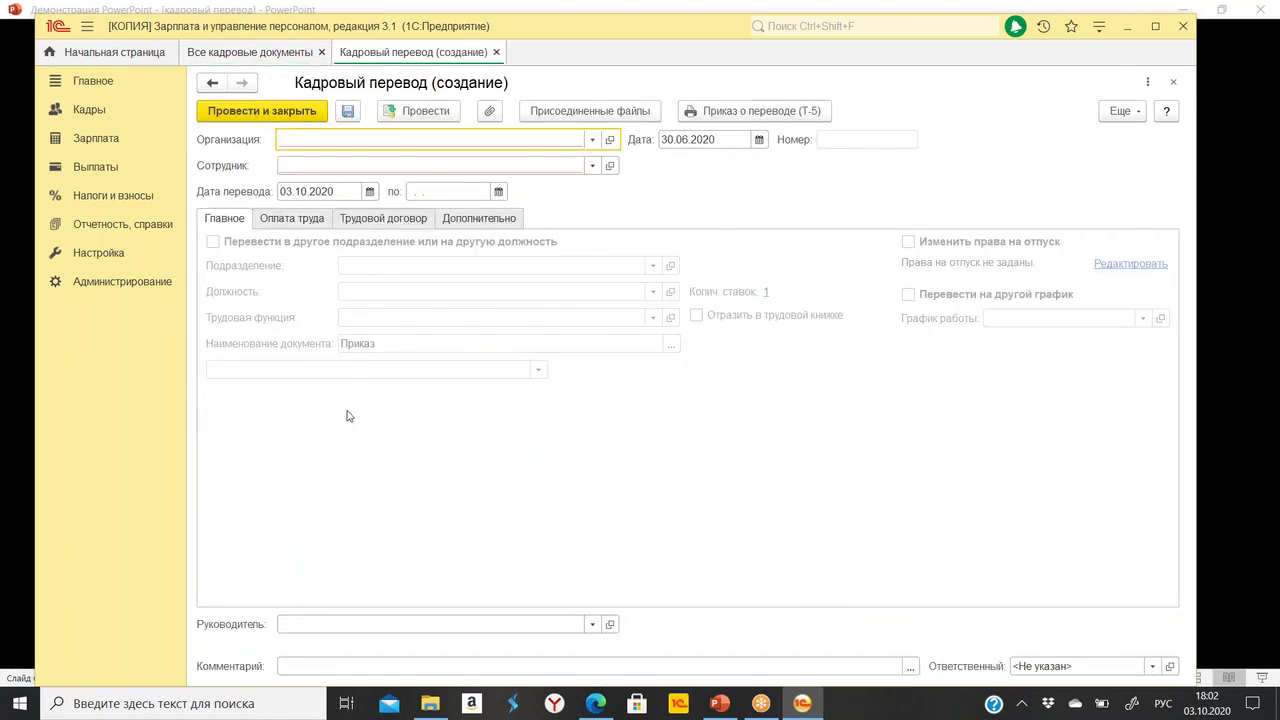
{"action": "left_click", "coordinate": [592, 139]}
{"action": "key", "text": "Escape"}
{"action": "left_click", "coordinate": [592, 166]}
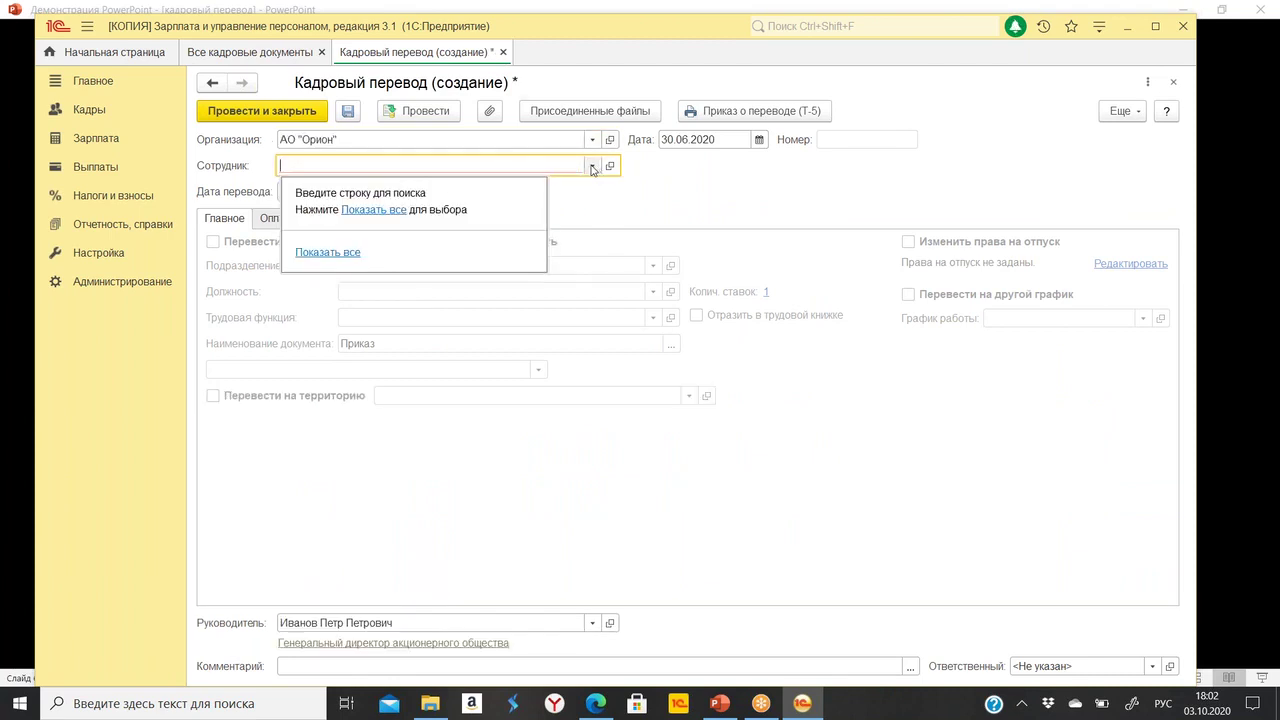
{"action": "left_click", "coordinate": [390, 210]}
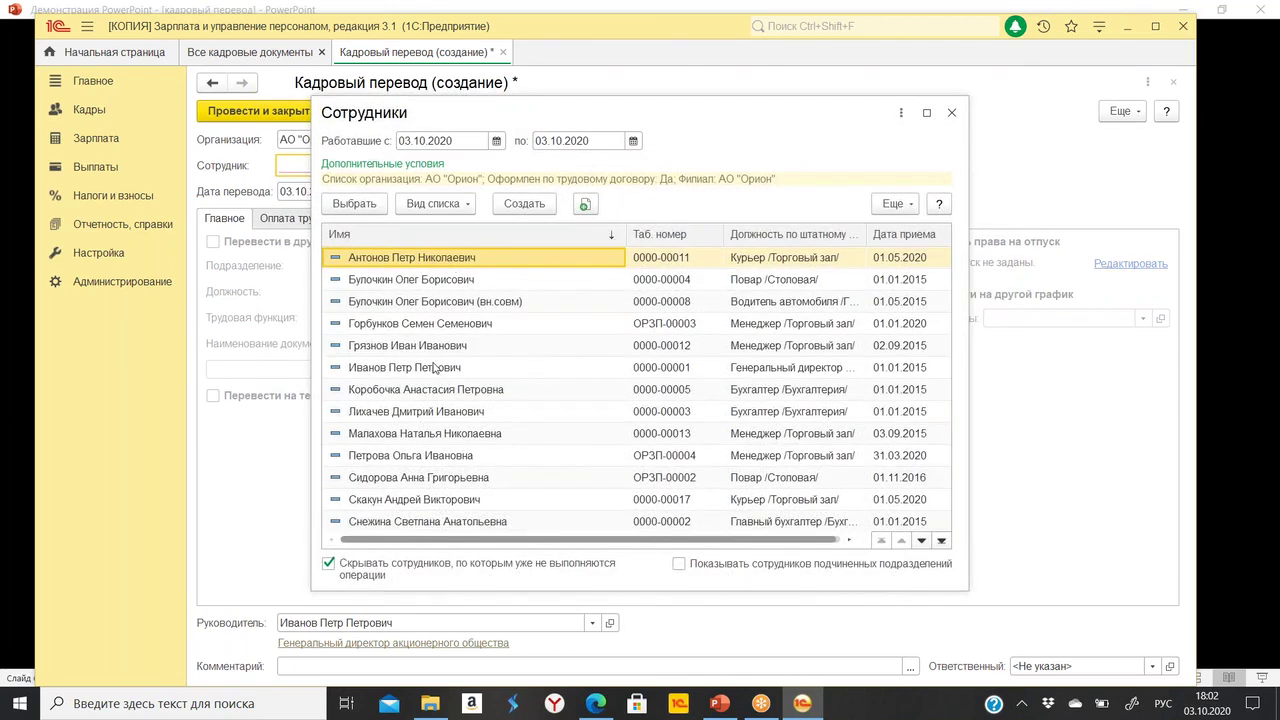
{"action": "double_click", "coordinate": [500, 265]}
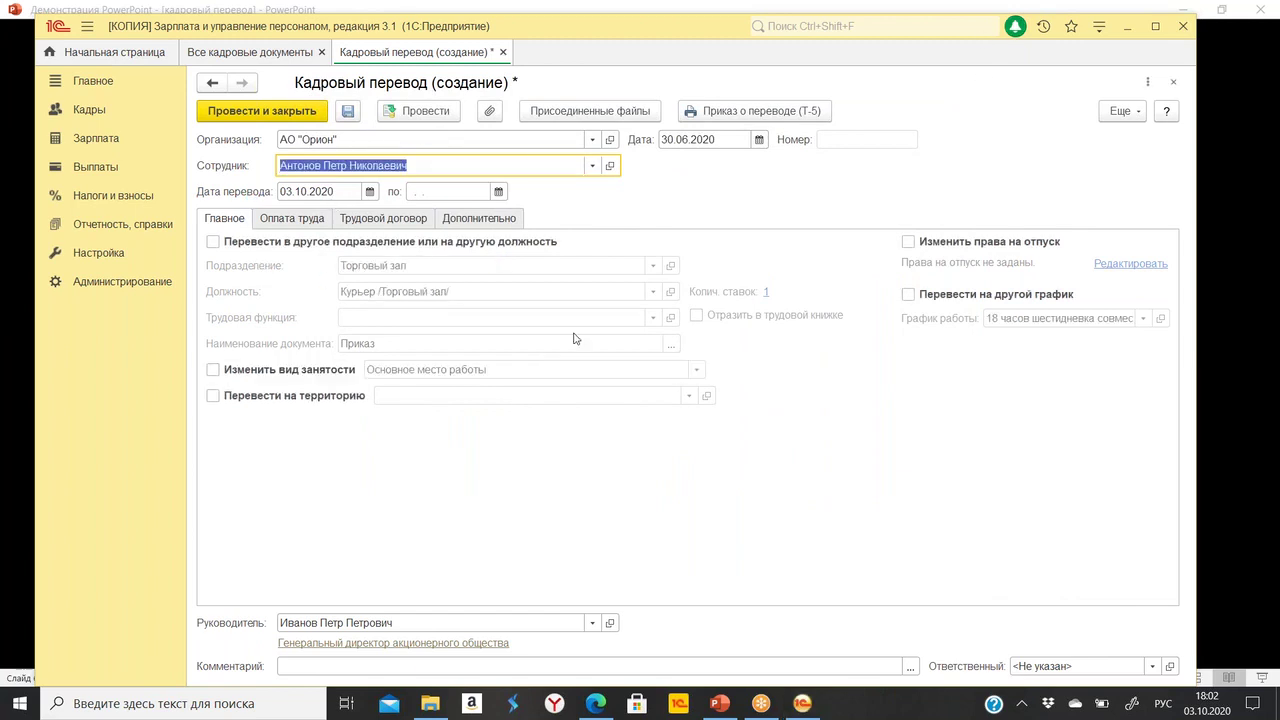
Change the working date option in the personal settings so new documents use the current date, and save the settings.
{"action": "left_click", "coordinate": [340, 191]}
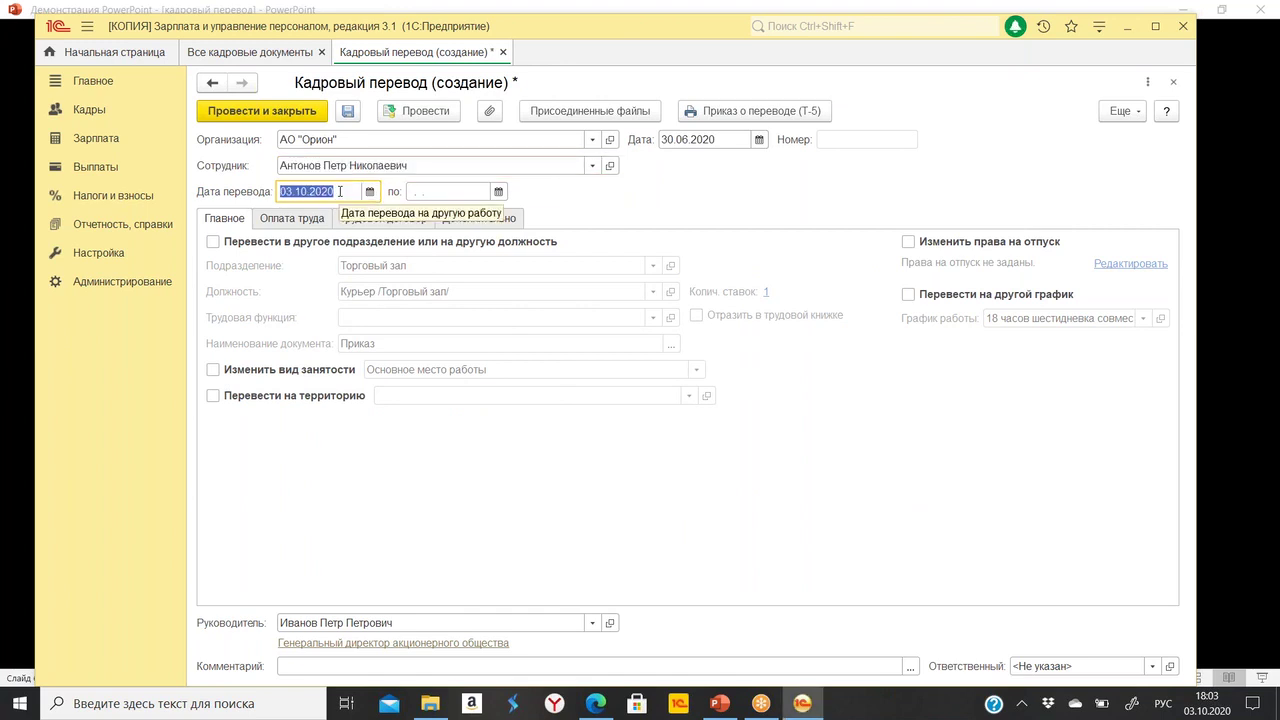
{"action": "left_click", "coordinate": [88, 90]}
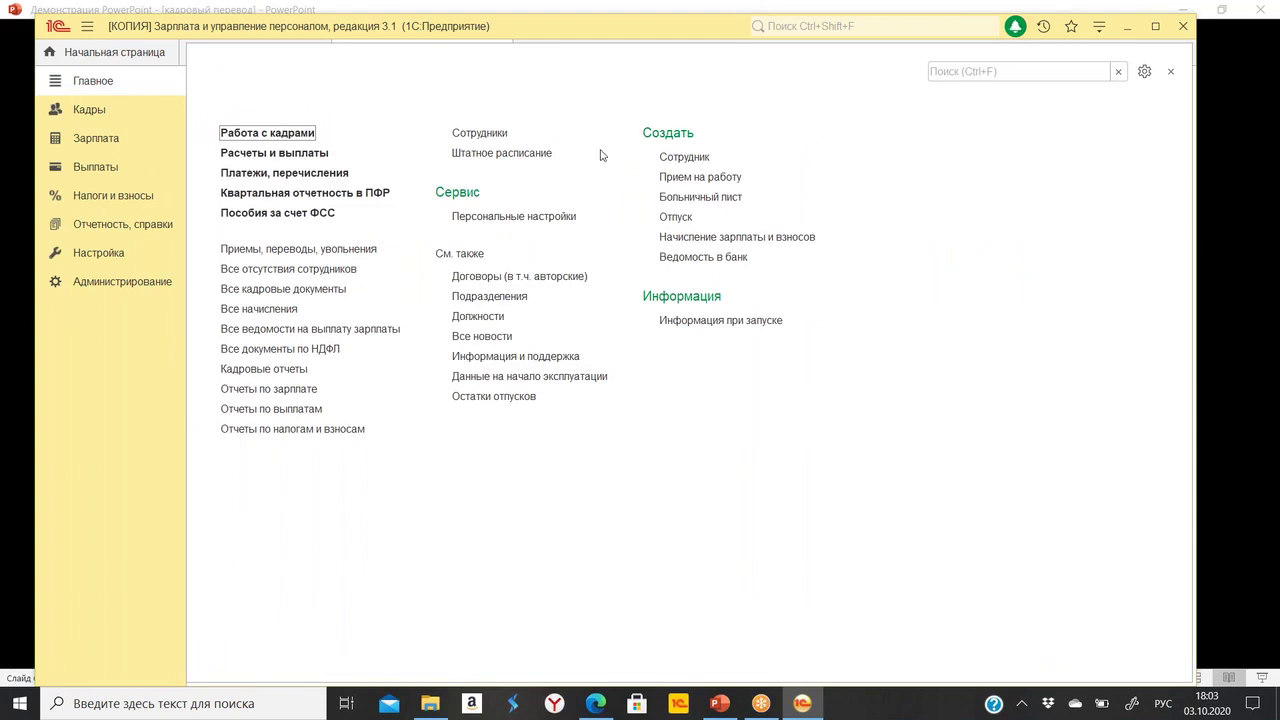
{"action": "left_click", "coordinate": [507, 218]}
{"action": "left_click", "coordinate": [221, 209]}
{"action": "left_click", "coordinate": [261, 111]}
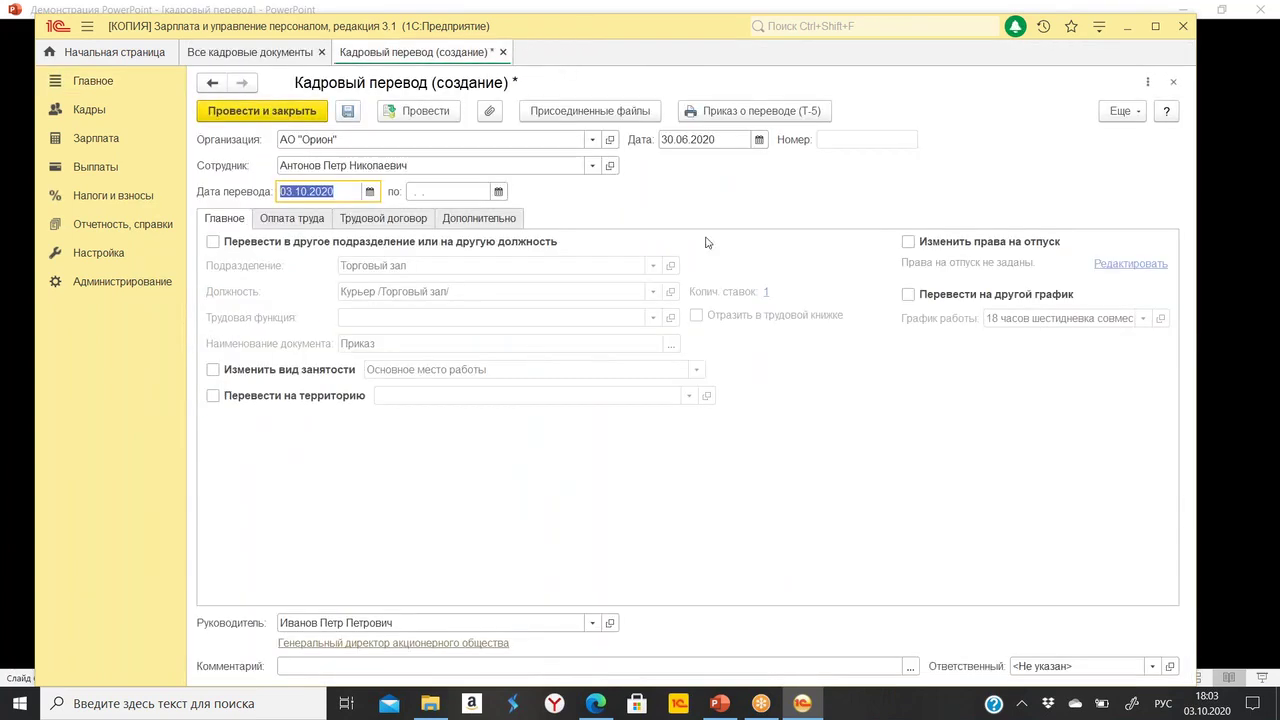
Set both the document date and the transfer date (Дата перевода) to 05.10.2020, leaving the end date empty.
{"action": "left_click", "coordinate": [759, 141]}
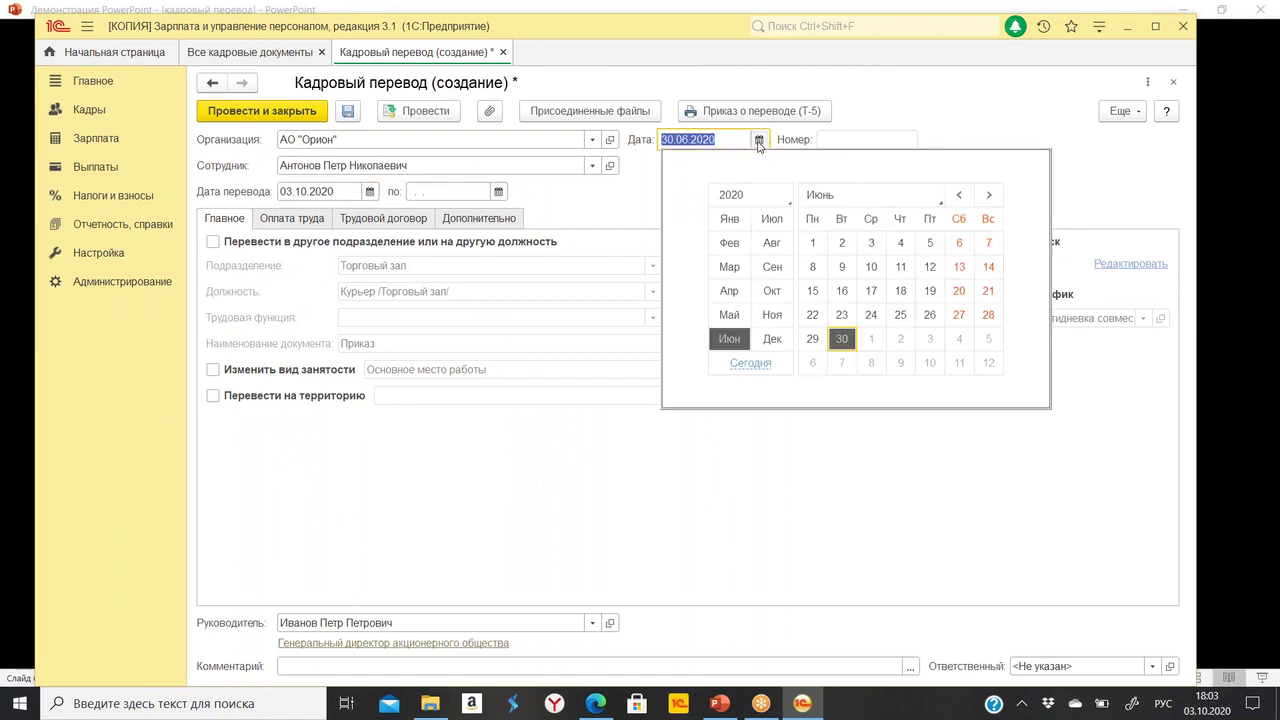
{"action": "left_click", "coordinate": [775, 296]}
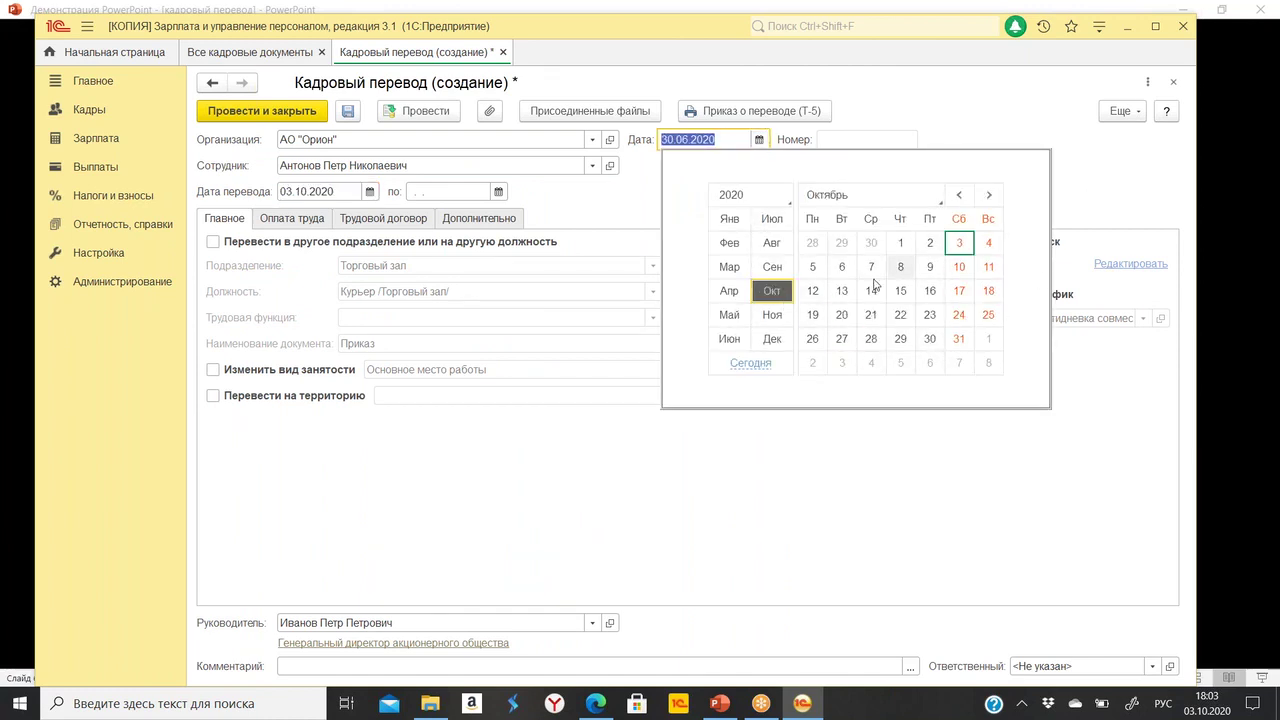
{"action": "left_click", "coordinate": [813, 270]}
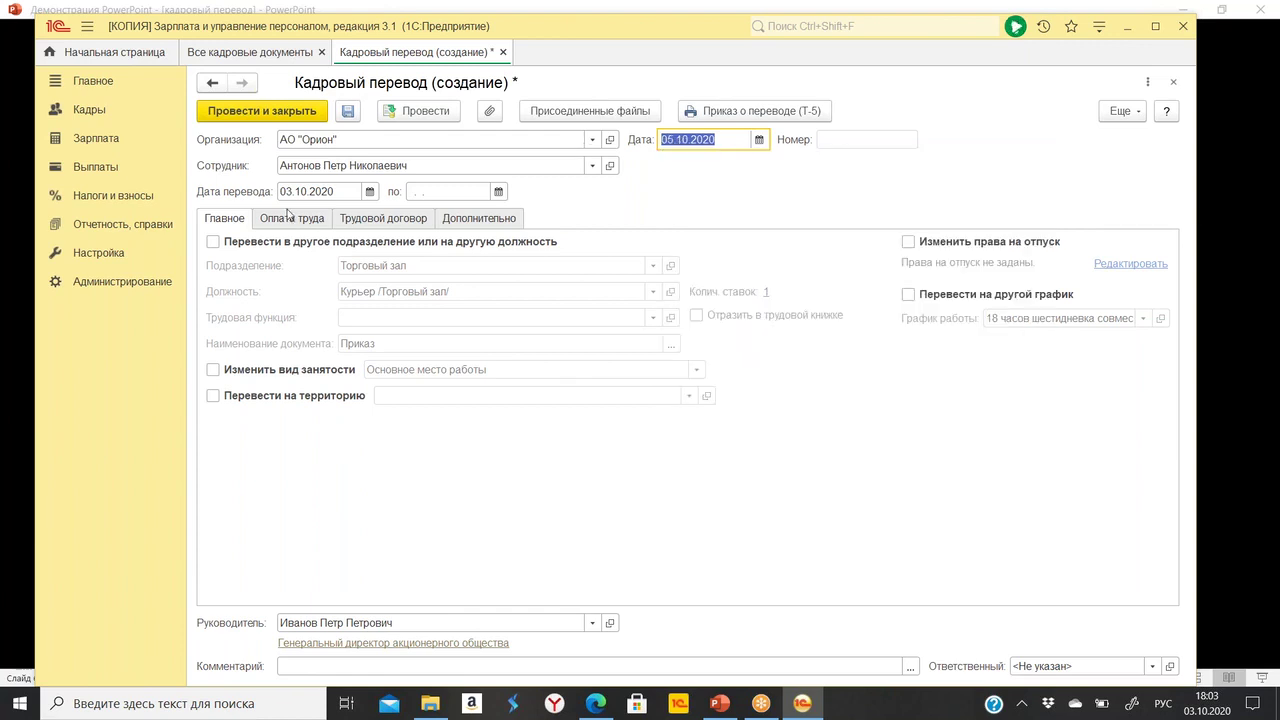
{"action": "left_click", "coordinate": [333, 192]}
{"action": "type", "text": "0"}
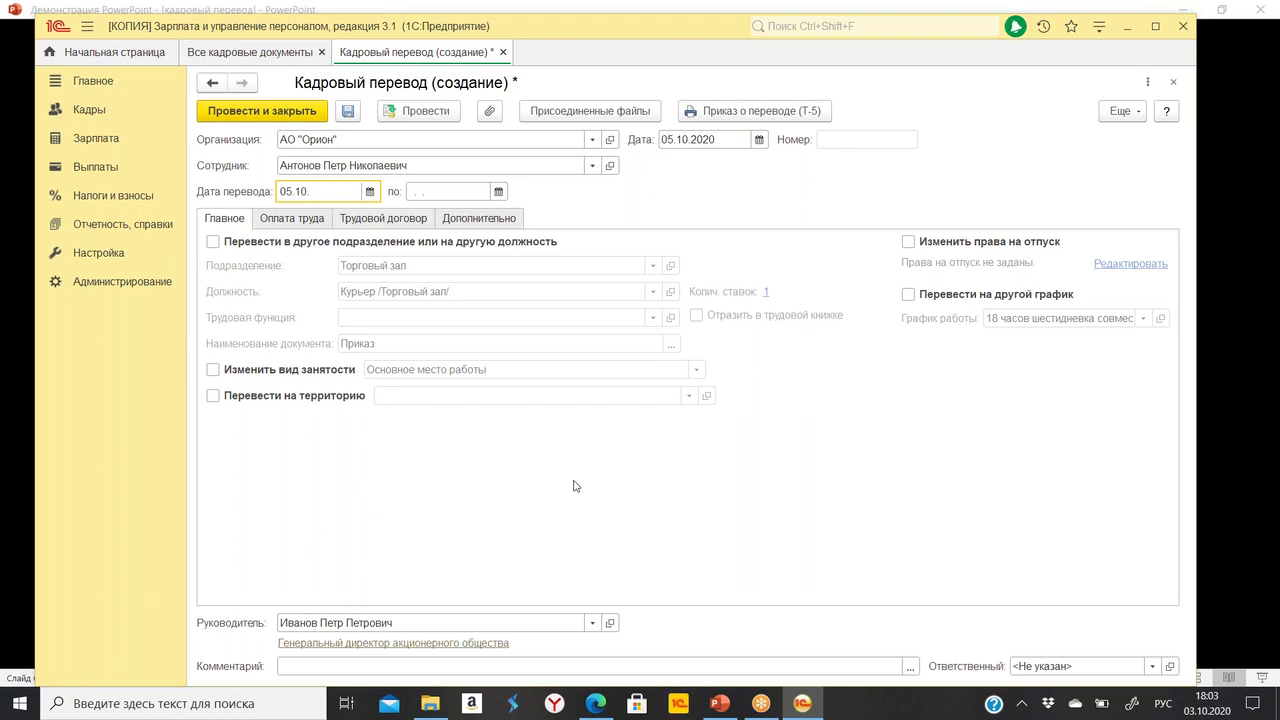
{"action": "type", "text": "510"}
{"action": "key", "text": "Tab"}
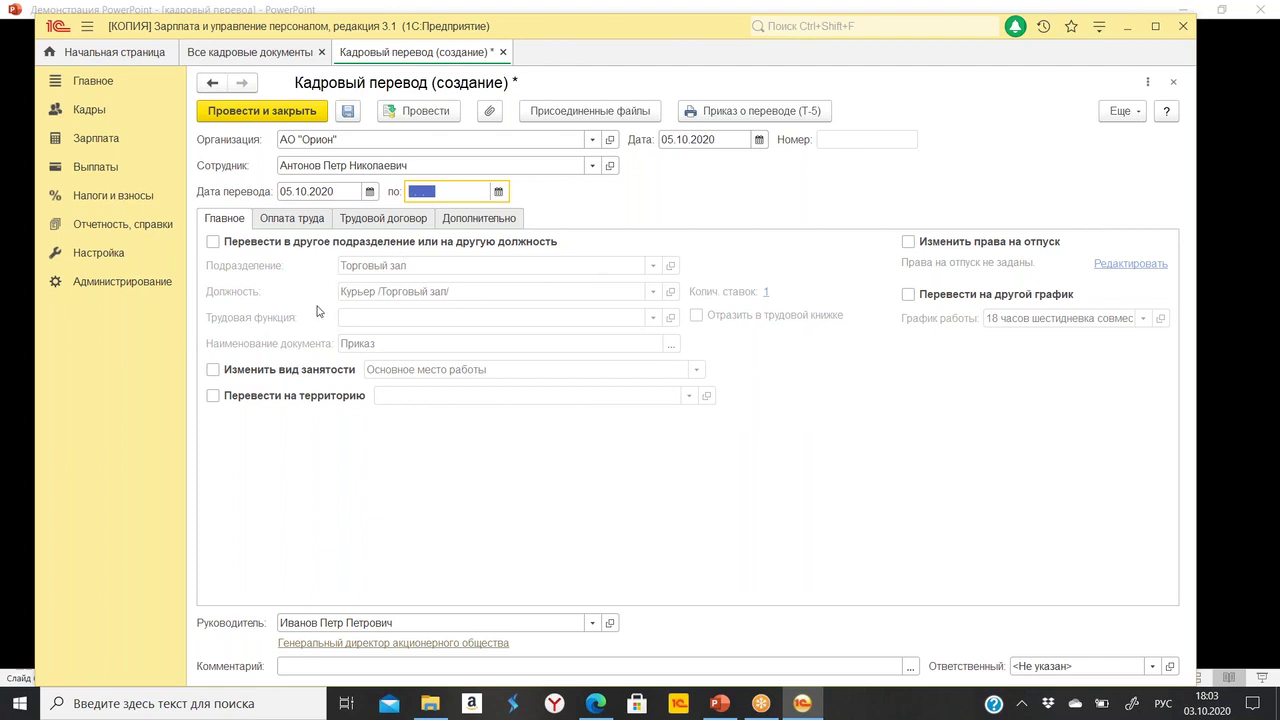
Enable the transfer to another department or position, choosing department Столовая and position Повар /Столовая/.
{"action": "left_click", "coordinate": [213, 241]}
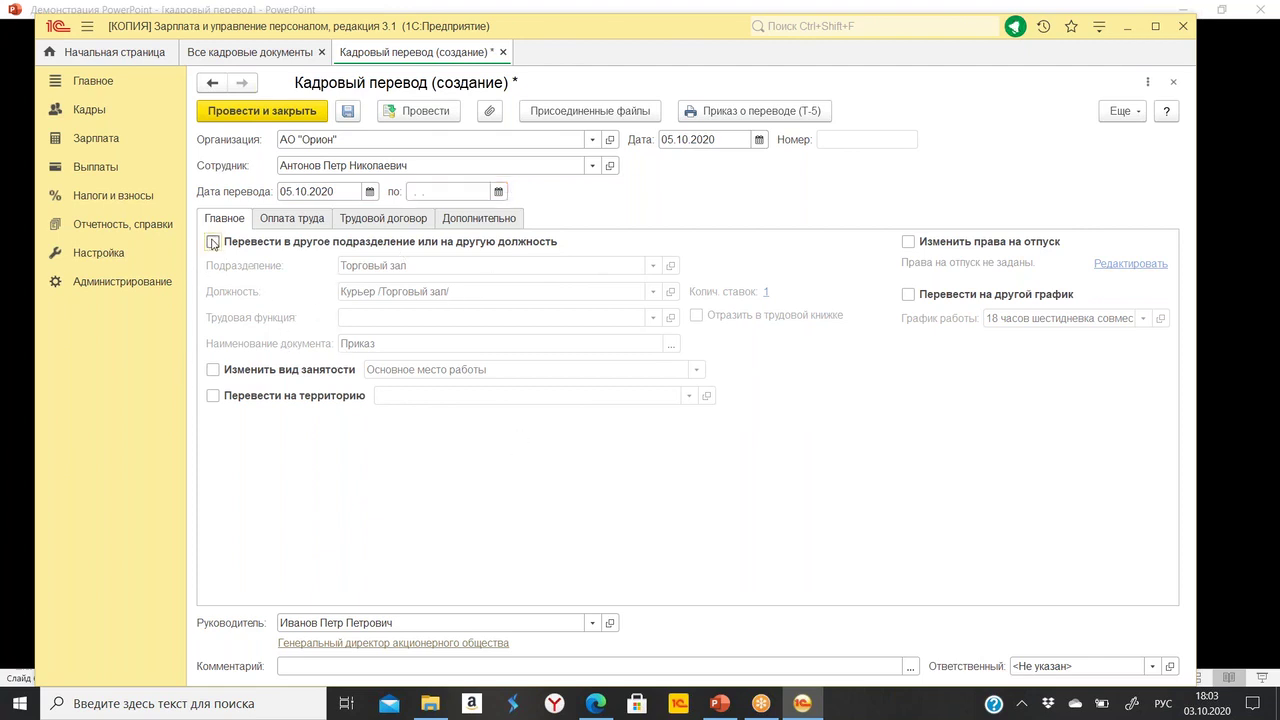
{"action": "left_click", "coordinate": [445, 266]}
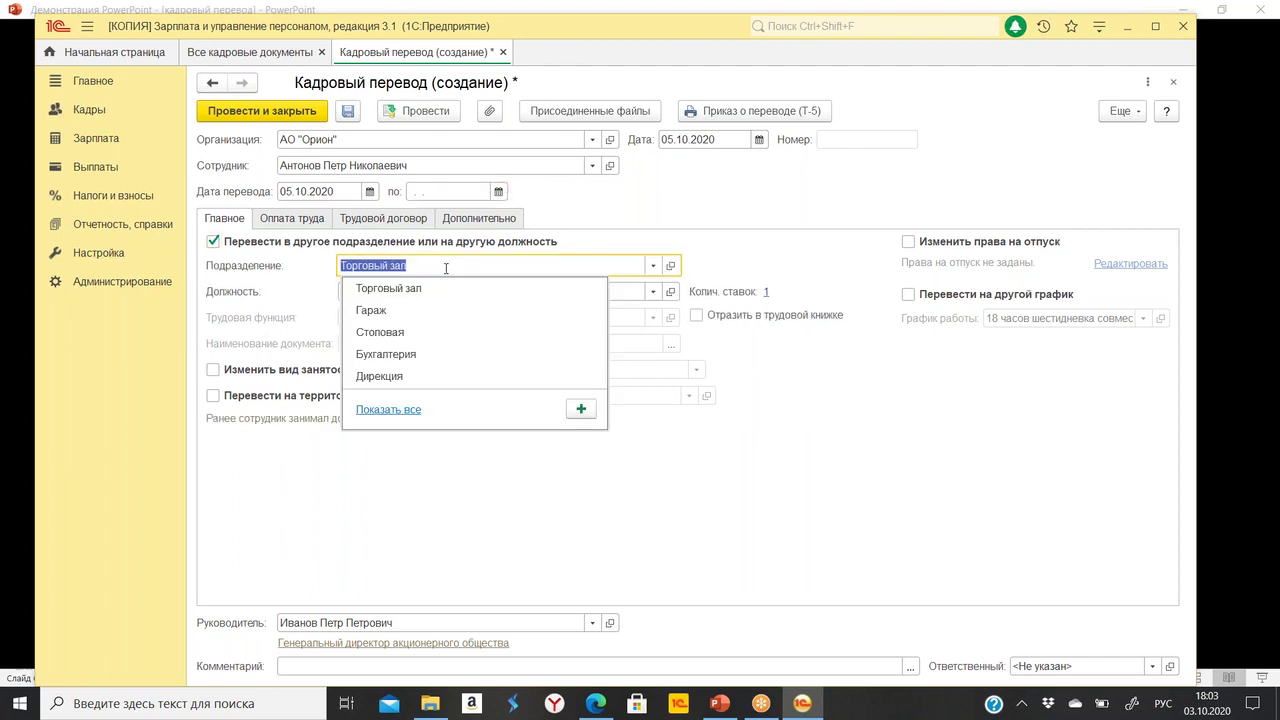
{"action": "left_click", "coordinate": [405, 332]}
{"action": "left_click", "coordinate": [463, 290]}
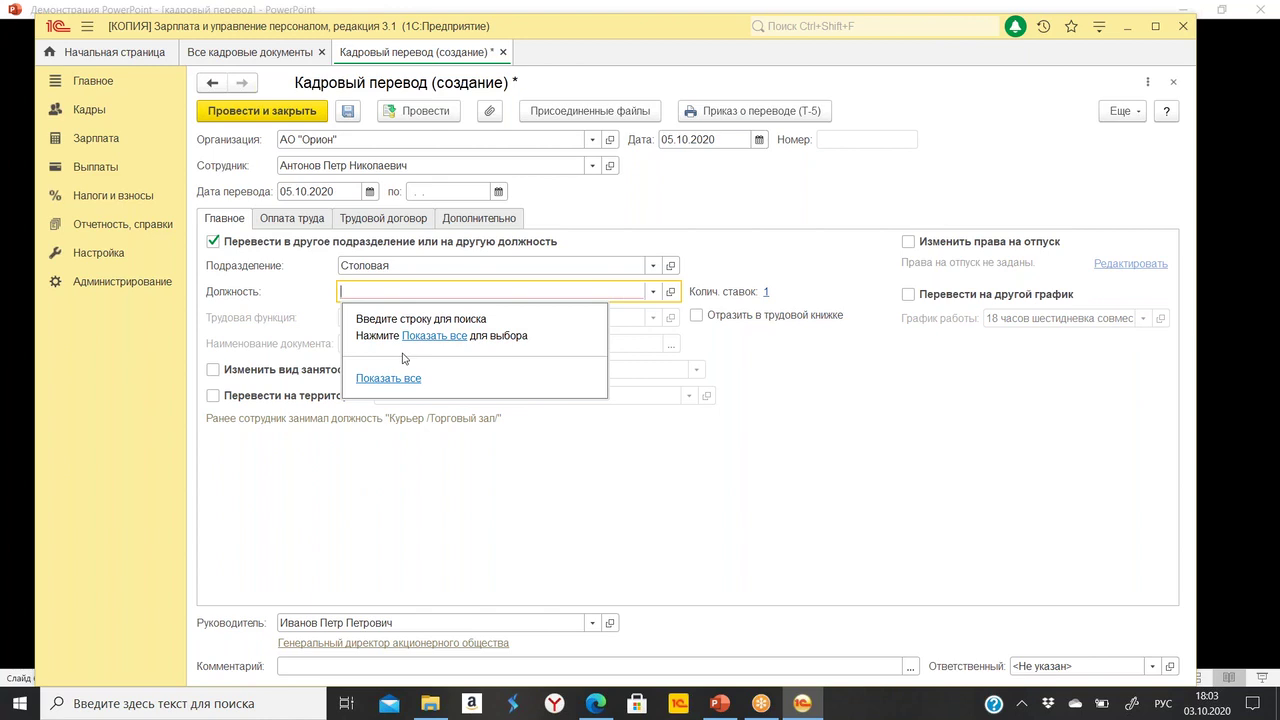
{"action": "type", "text": "повар /Столовая"}
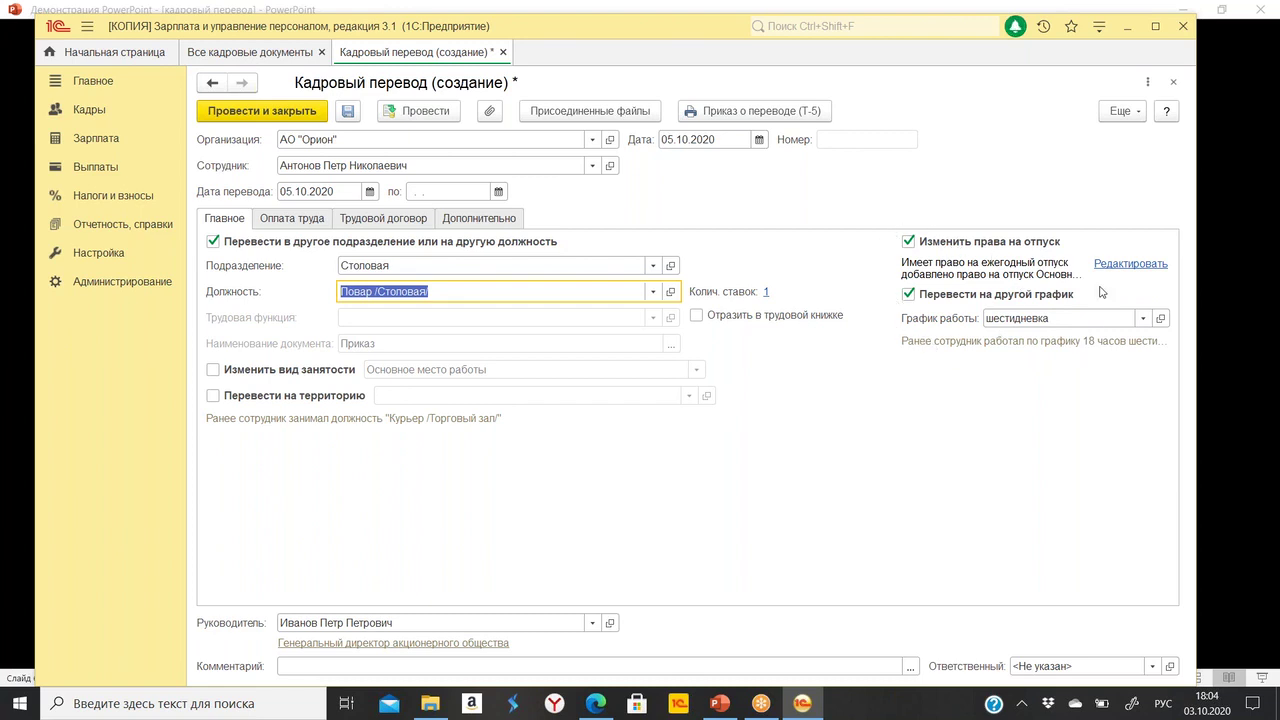
Review the vacation entitlement for the new position and the accruals Оплата по окладу and Прямая сдельная.
{"action": "left_click", "coordinate": [1124, 262]}
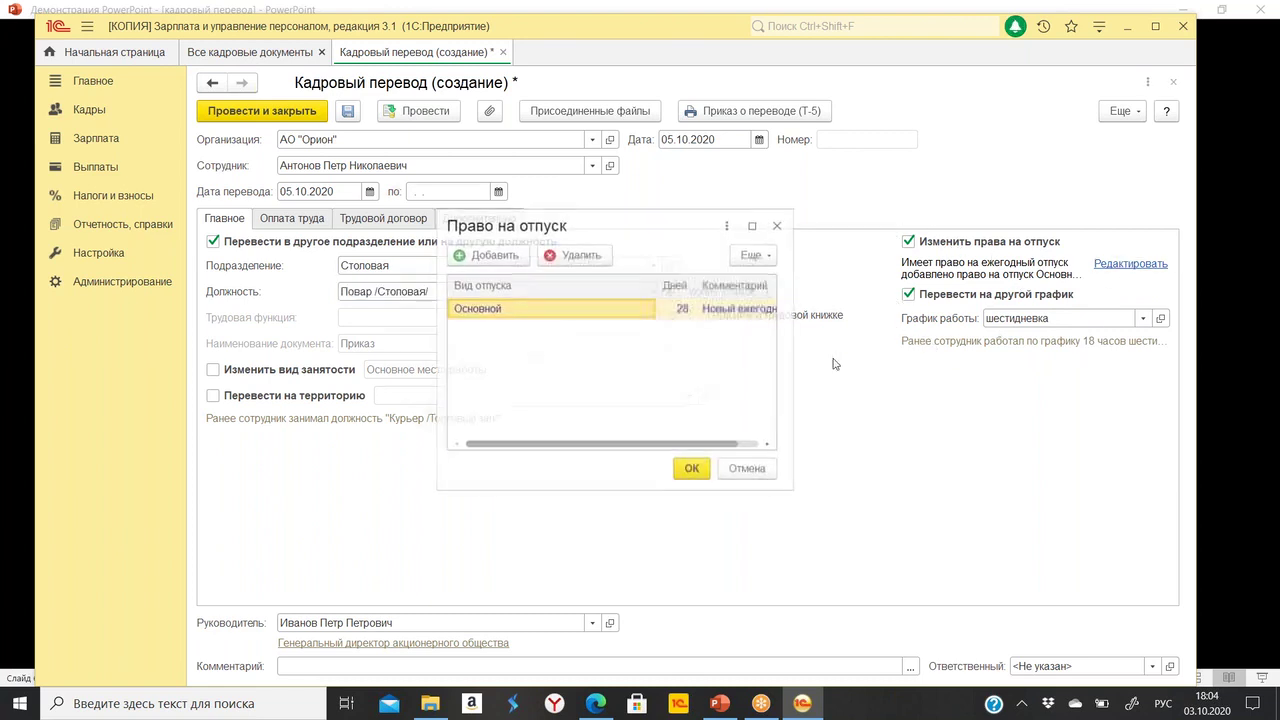
{"action": "left_click", "coordinate": [778, 225]}
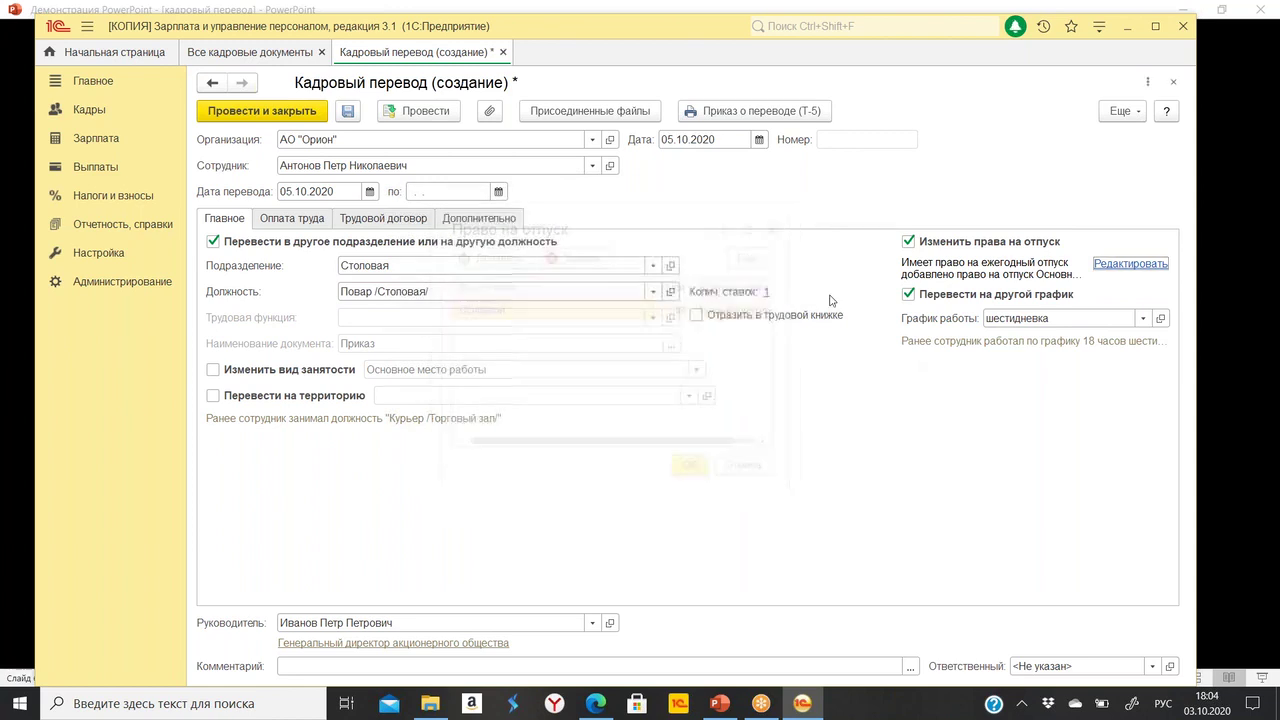
{"action": "left_click", "coordinate": [305, 219]}
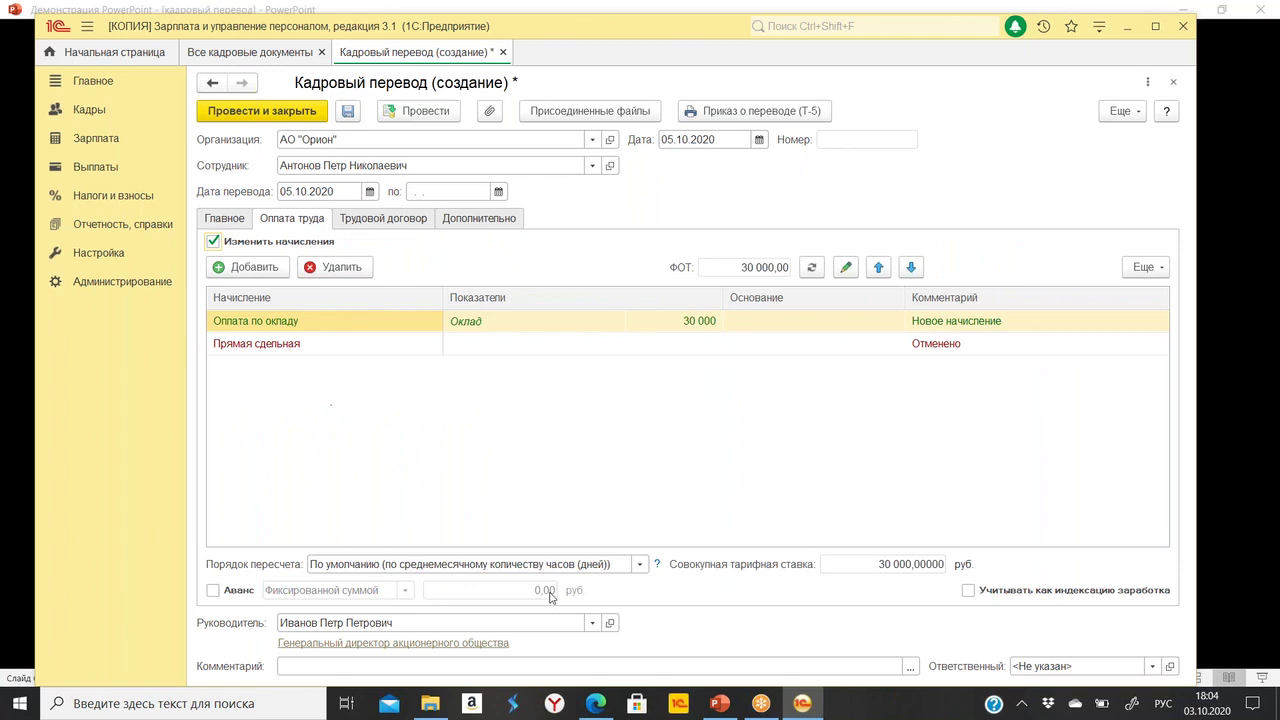
{"action": "left_click", "coordinate": [986, 326]}
{"action": "left_click", "coordinate": [690, 343]}
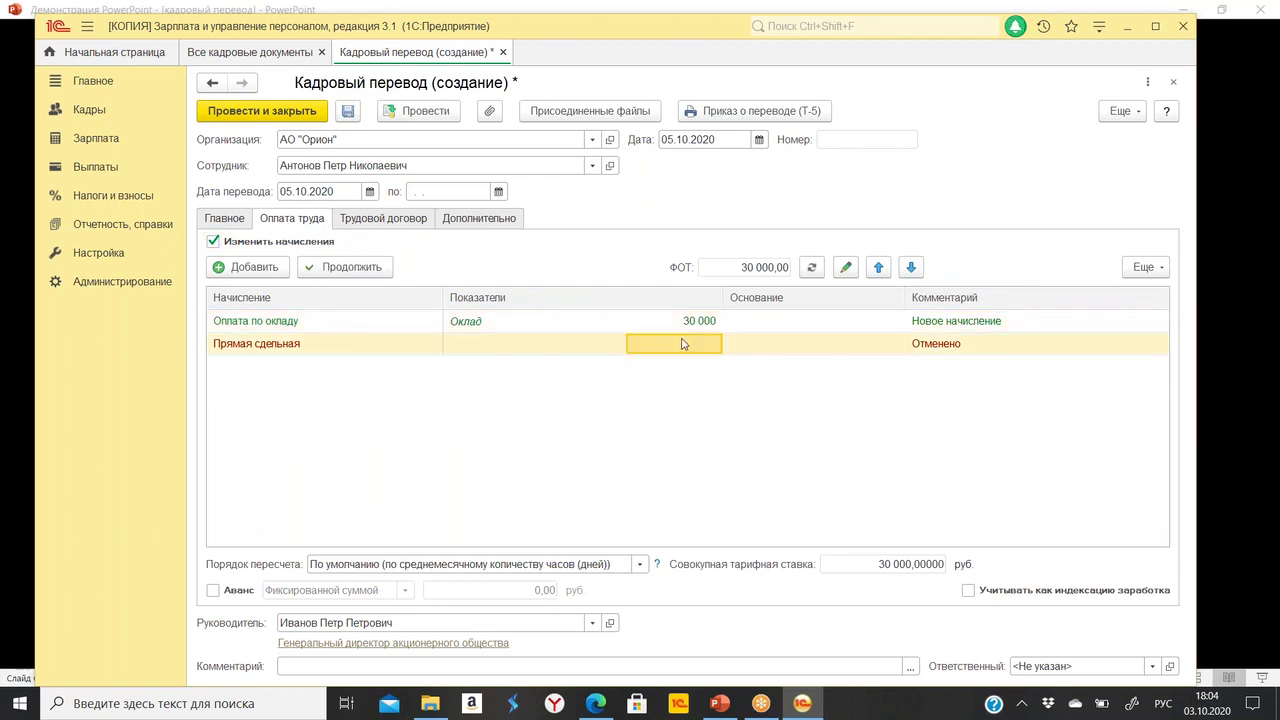
{"action": "left_click", "coordinate": [336, 349]}
{"action": "left_click", "coordinate": [374, 322]}
{"action": "left_click", "coordinate": [324, 347]}
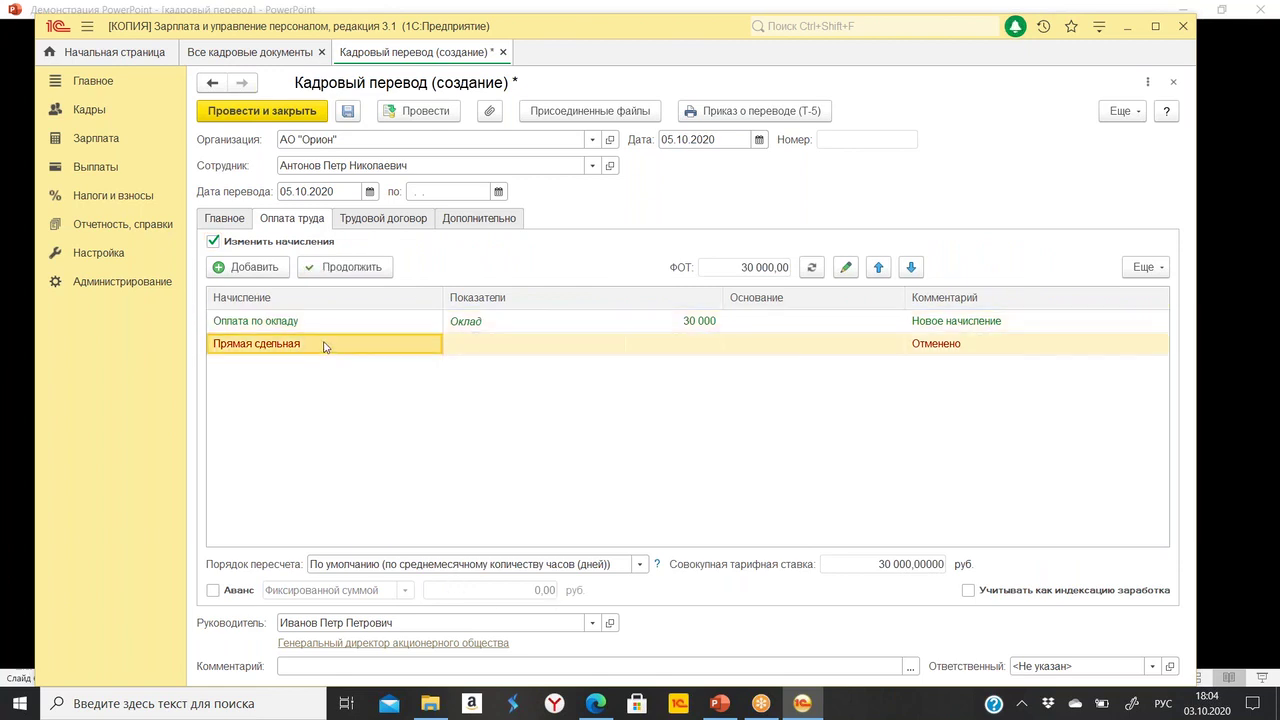
{"action": "left_click", "coordinate": [373, 319]}
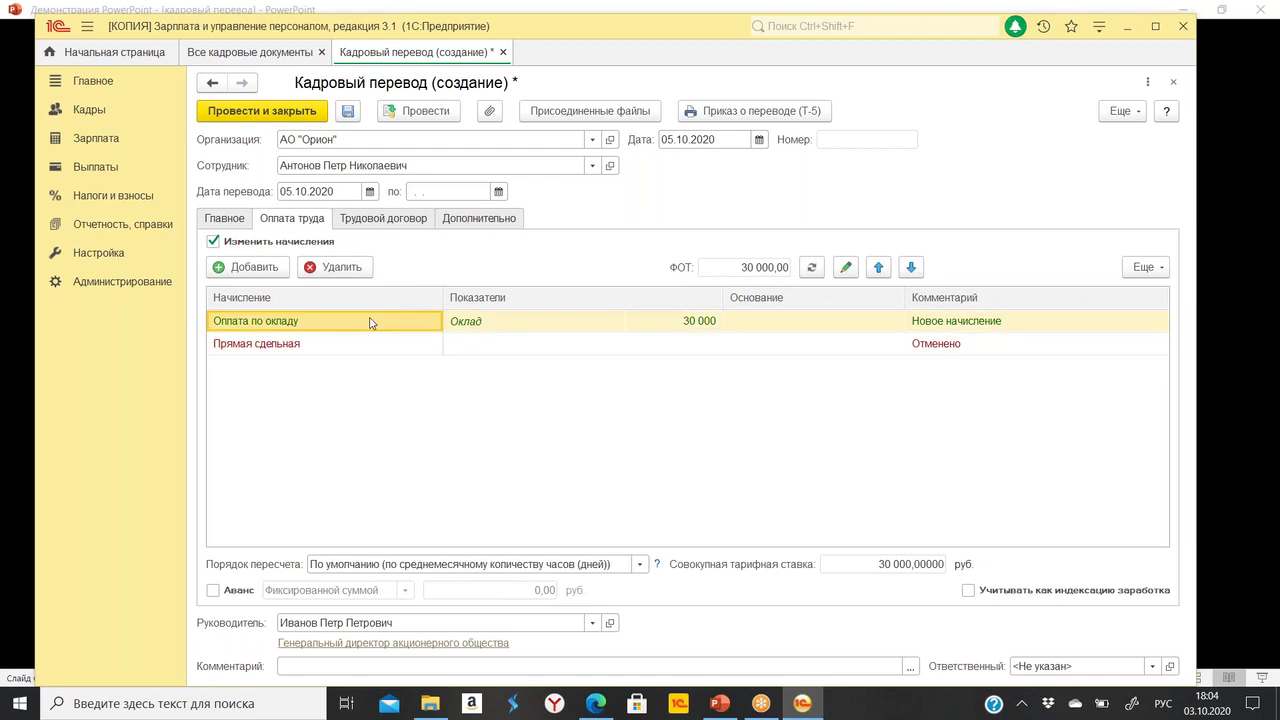
Enter "ывав" as the transfer reason (Причина перевода), then post and close the transfer document.
{"action": "left_click", "coordinate": [391, 222]}
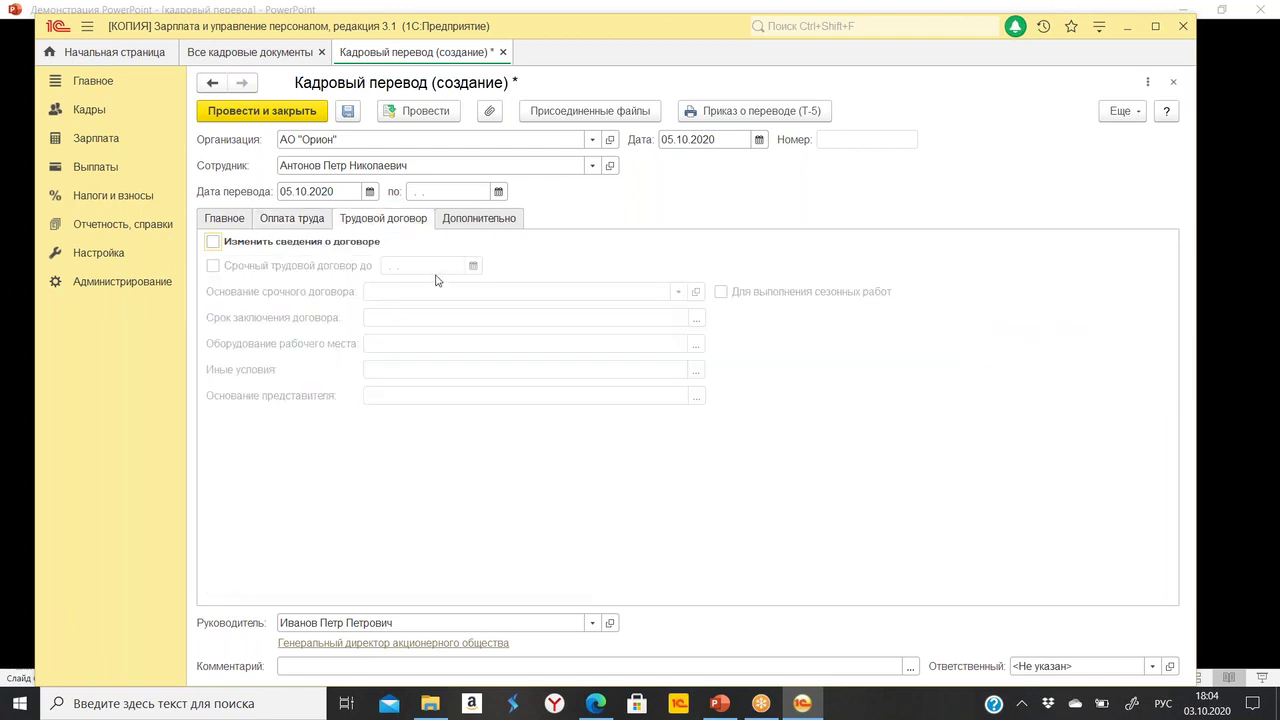
{"action": "left_click", "coordinate": [506, 226]}
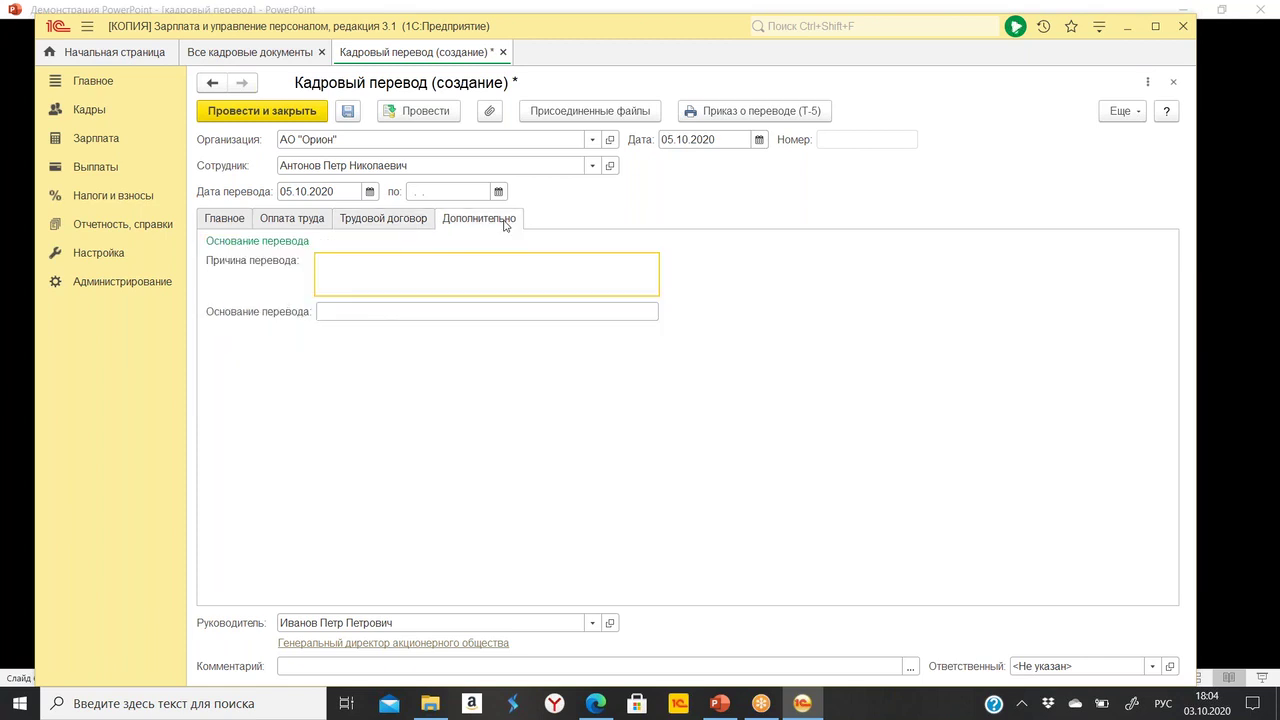
{"action": "left_click", "coordinate": [401, 224]}
{"action": "left_click", "coordinate": [469, 220]}
{"action": "type", "text": "ывав"}
{"action": "left_click", "coordinate": [224, 219]}
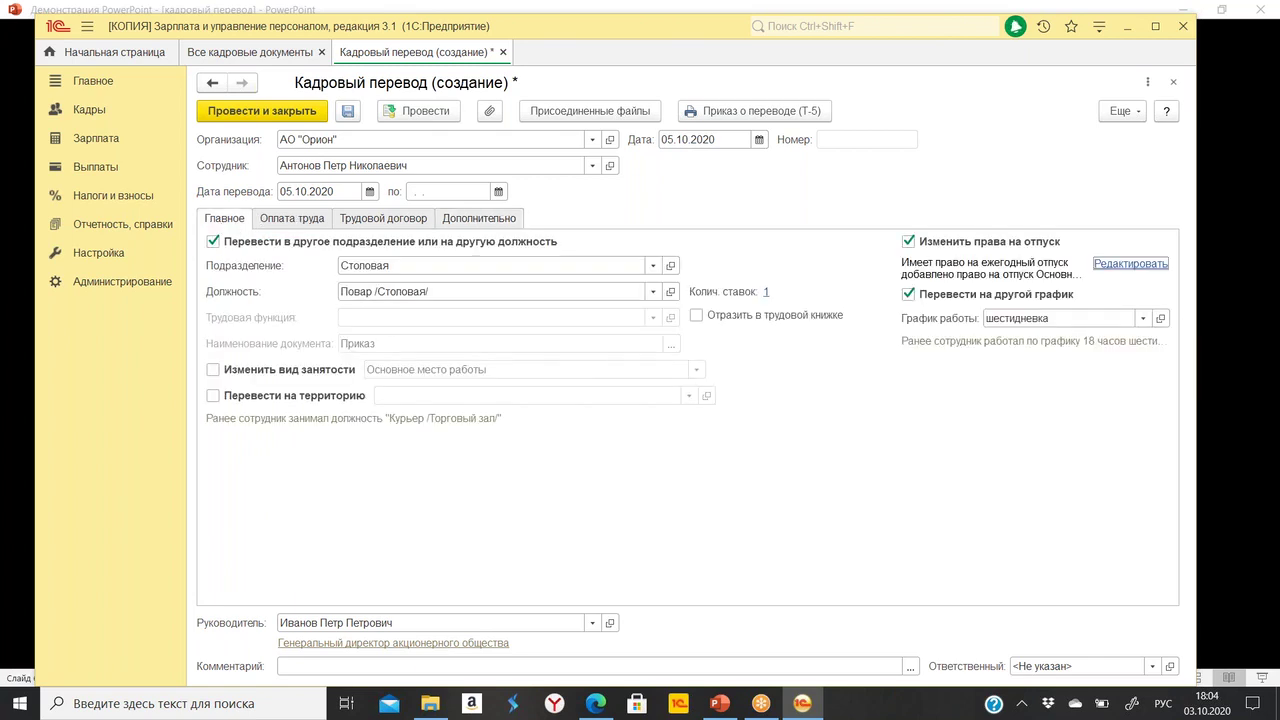
{"action": "left_click", "coordinate": [268, 110]}
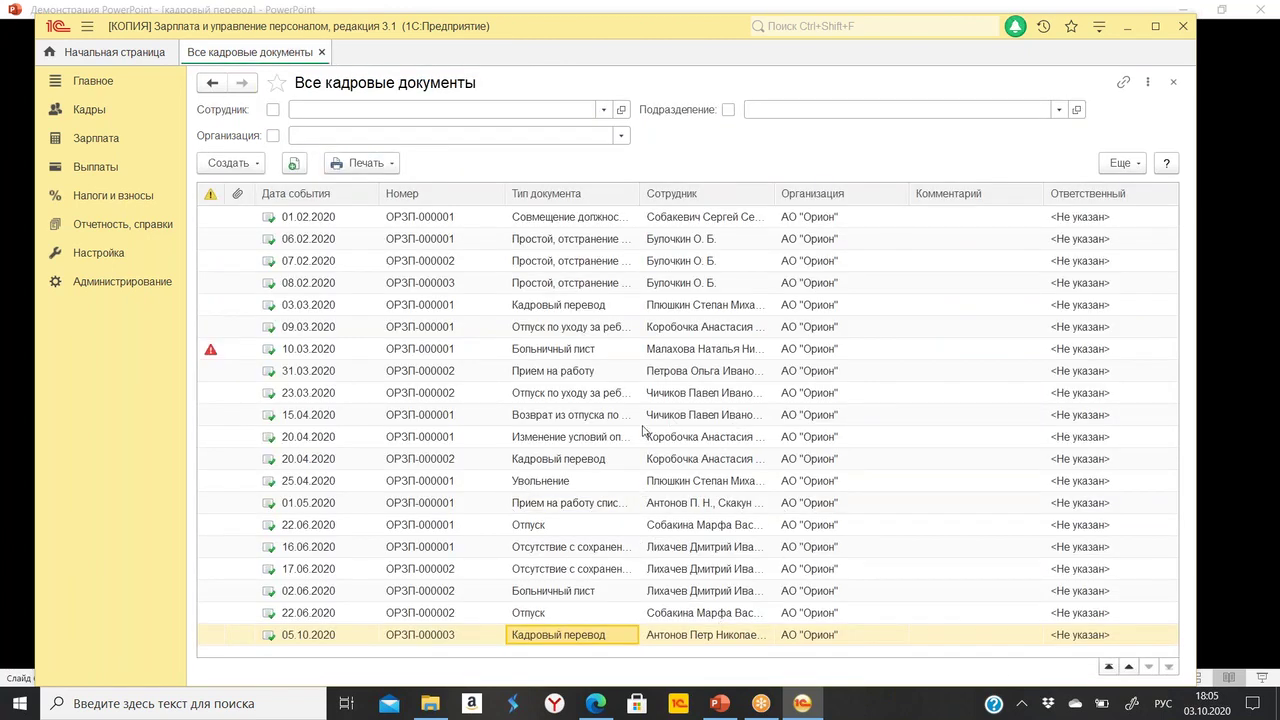
{"action": "left_click", "coordinate": [475, 643]}
{"action": "left_click", "coordinate": [621, 638]}
{"action": "left_click", "coordinate": [694, 644]}
{"action": "left_click", "coordinate": [500, 643]}
{"action": "left_click", "coordinate": [374, 645]}
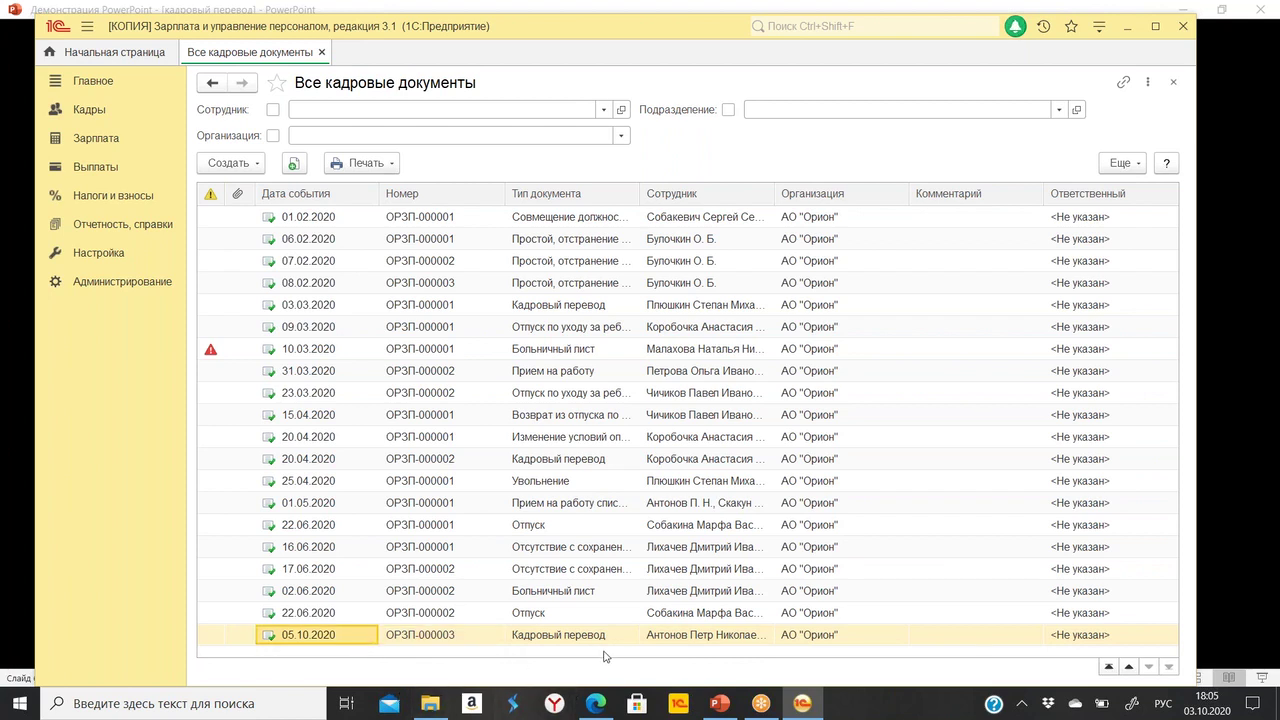
Create another personnel transfer (Кадровый перевод) for АО "Орион" and select the security guard from department Охрана as the employee.
{"action": "left_click", "coordinate": [253, 164]}
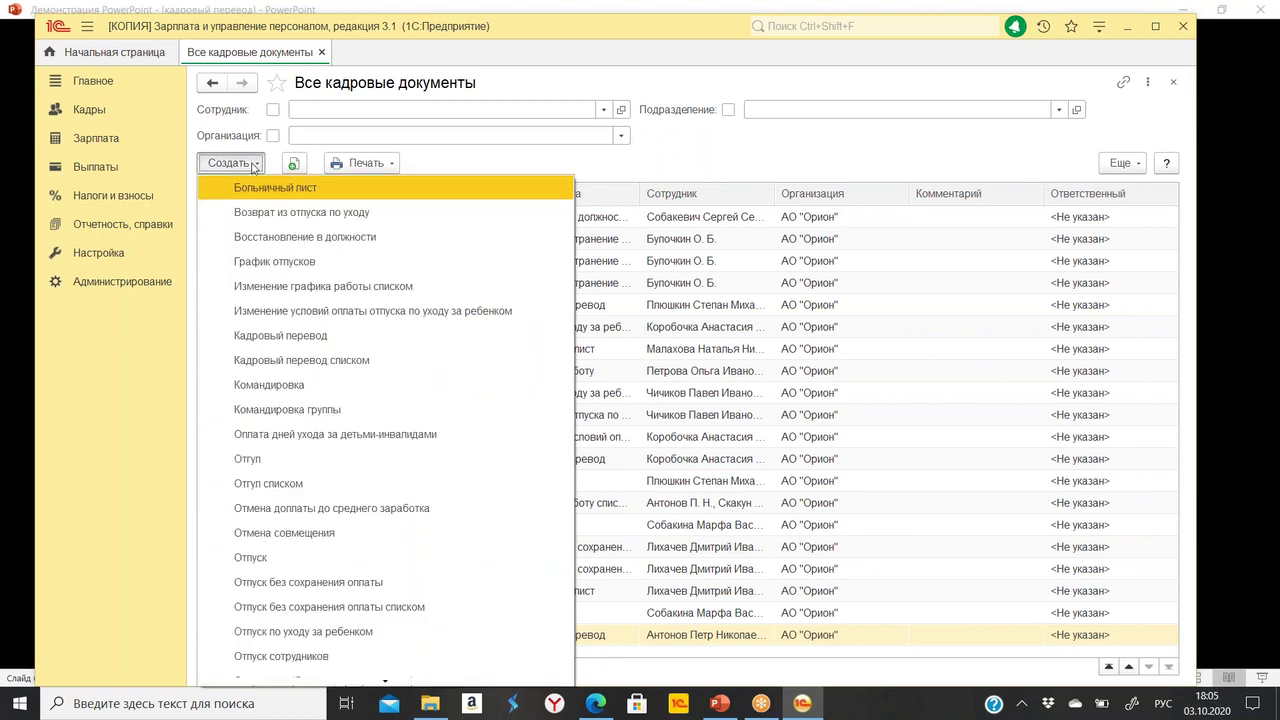
{"action": "left_click", "coordinate": [336, 343]}
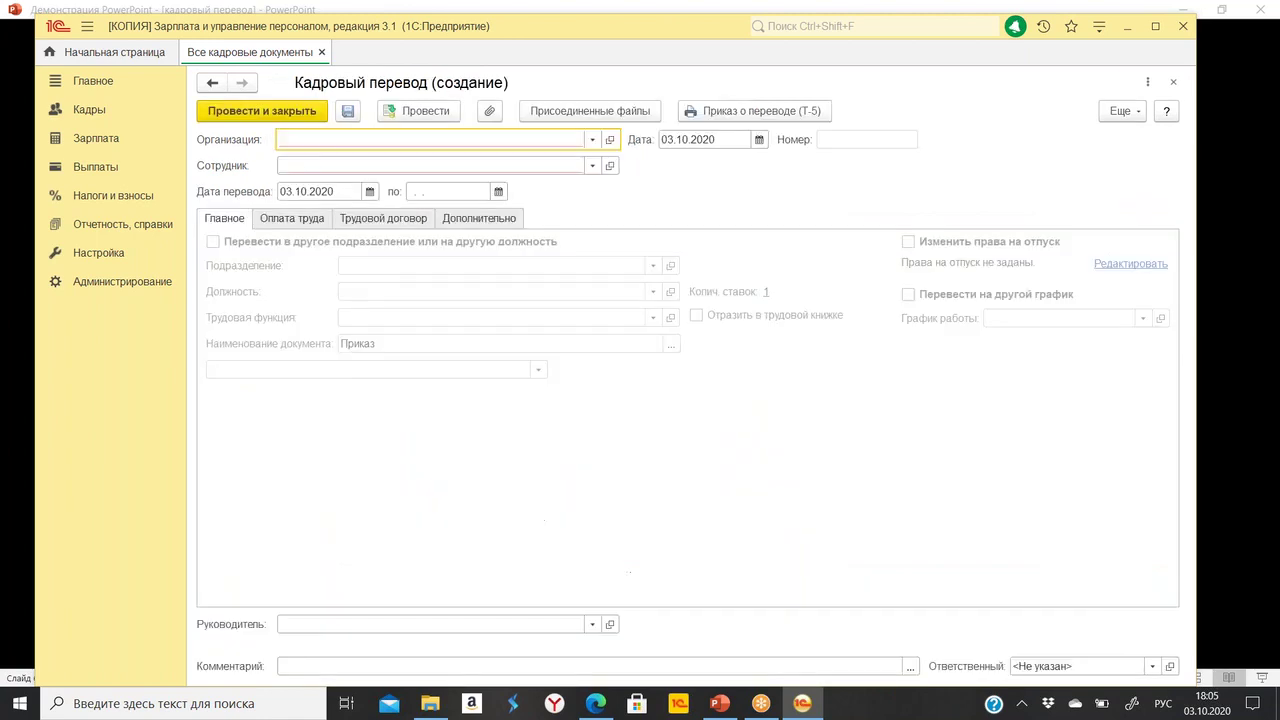
{"action": "left_click", "coordinate": [594, 141]}
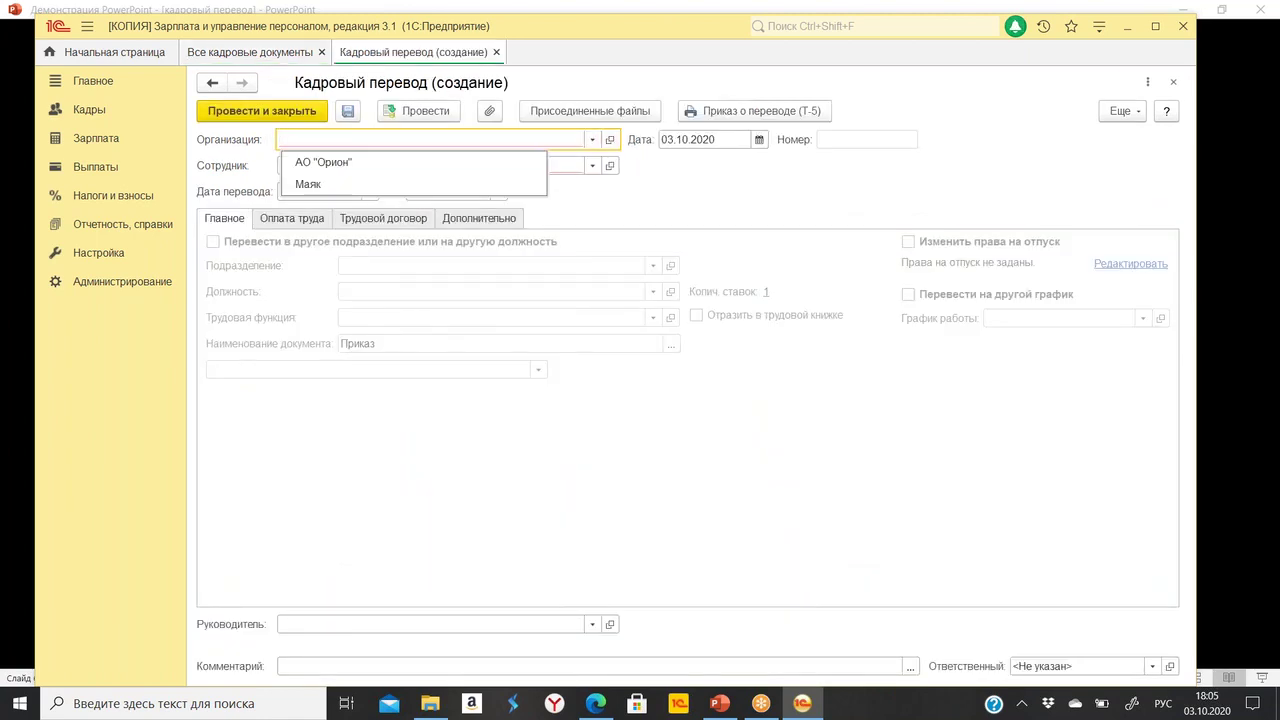
{"action": "left_click", "coordinate": [405, 168]}
{"action": "left_click", "coordinate": [400, 166]}
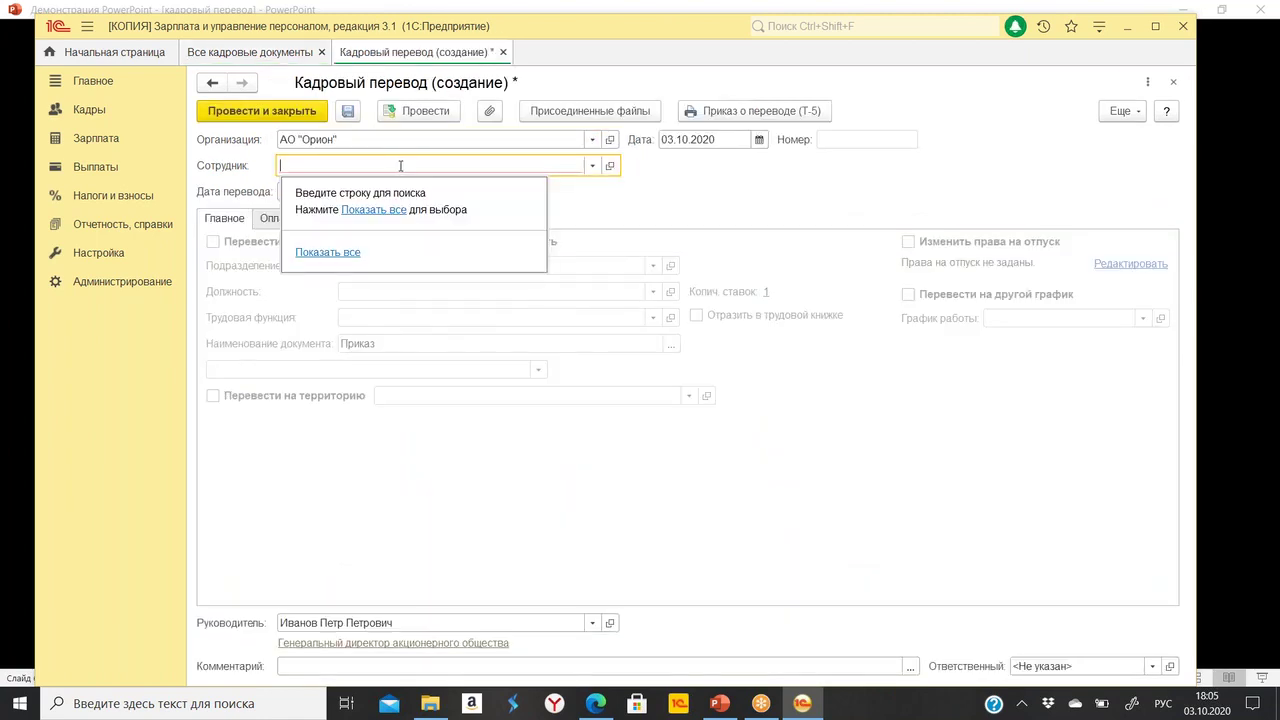
{"action": "left_click", "coordinate": [395, 210]}
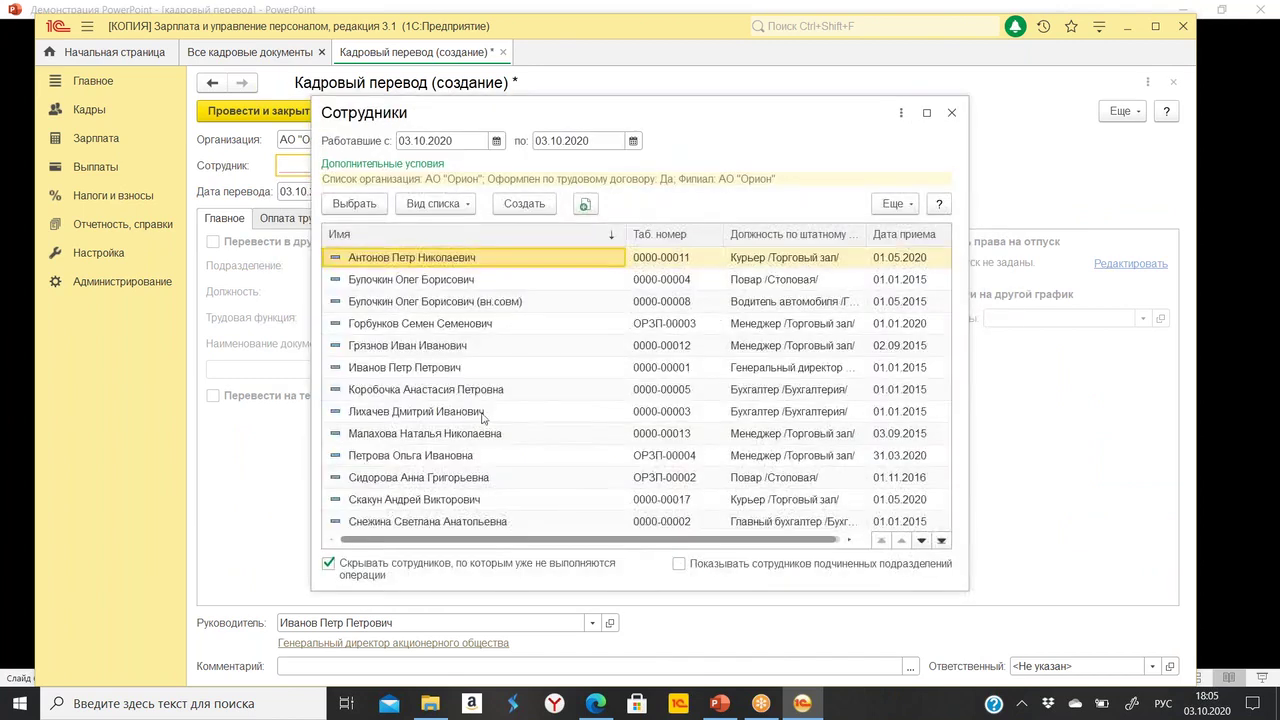
{"action": "scroll", "coordinate": [494, 490], "scroll_direction": "down", "scroll_amount": 3}
{"action": "double_click", "coordinate": [494, 500]}
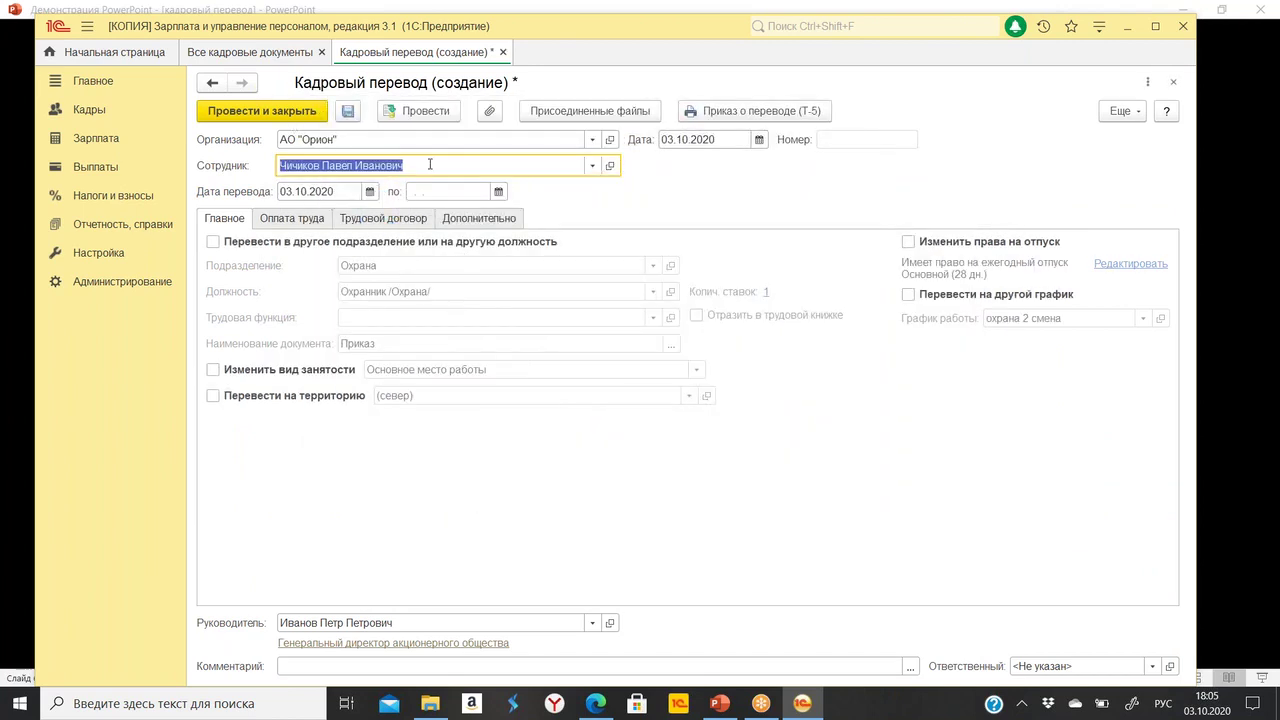
{"action": "left_click", "coordinate": [370, 191]}
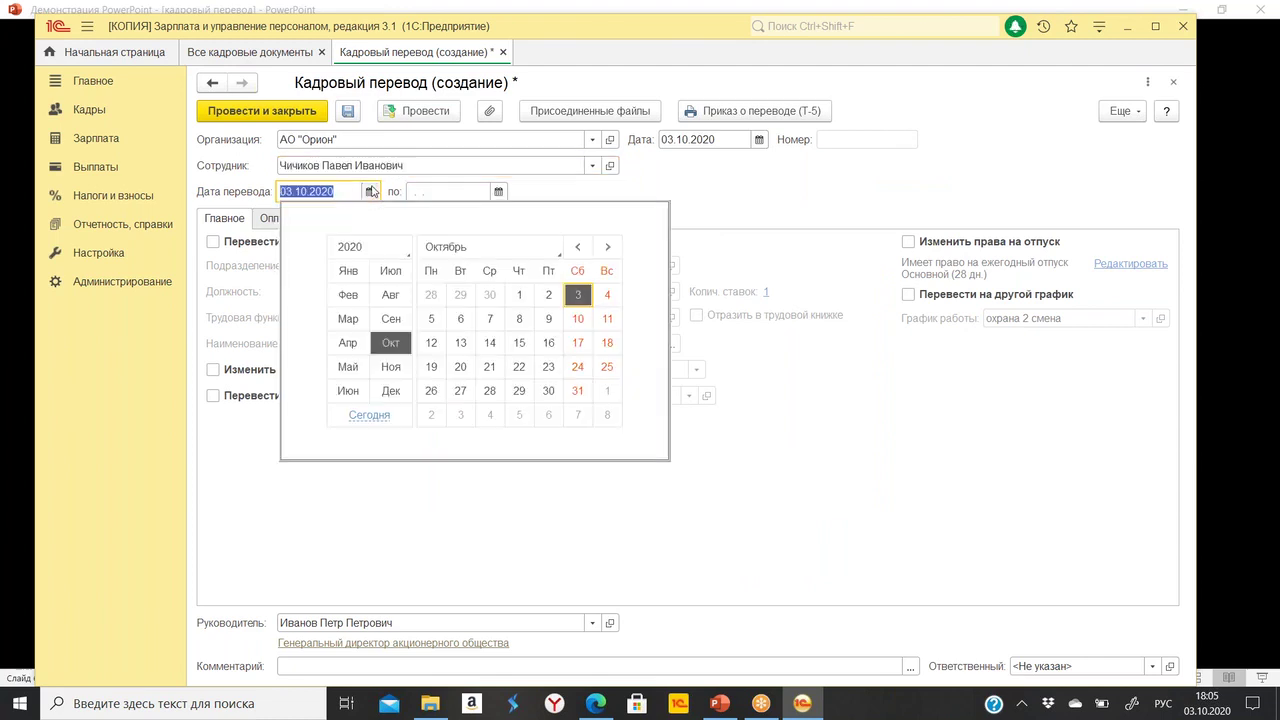
{"action": "left_click", "coordinate": [844, 320]}
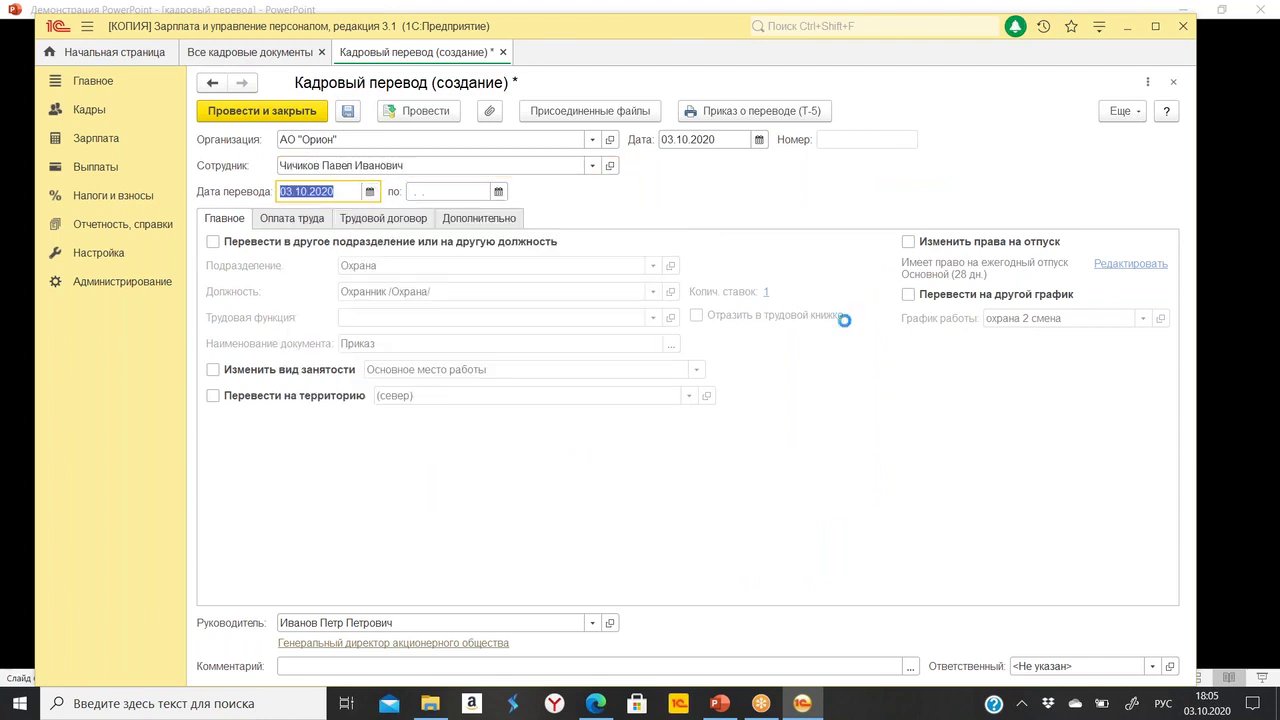
Transfer the security guard to work schedule охрана 4 смена from 05.10.2020 and recalculate the planned payroll (ФОТ).
{"action": "left_click", "coordinate": [920, 298]}
{"action": "left_click", "coordinate": [1144, 319]}
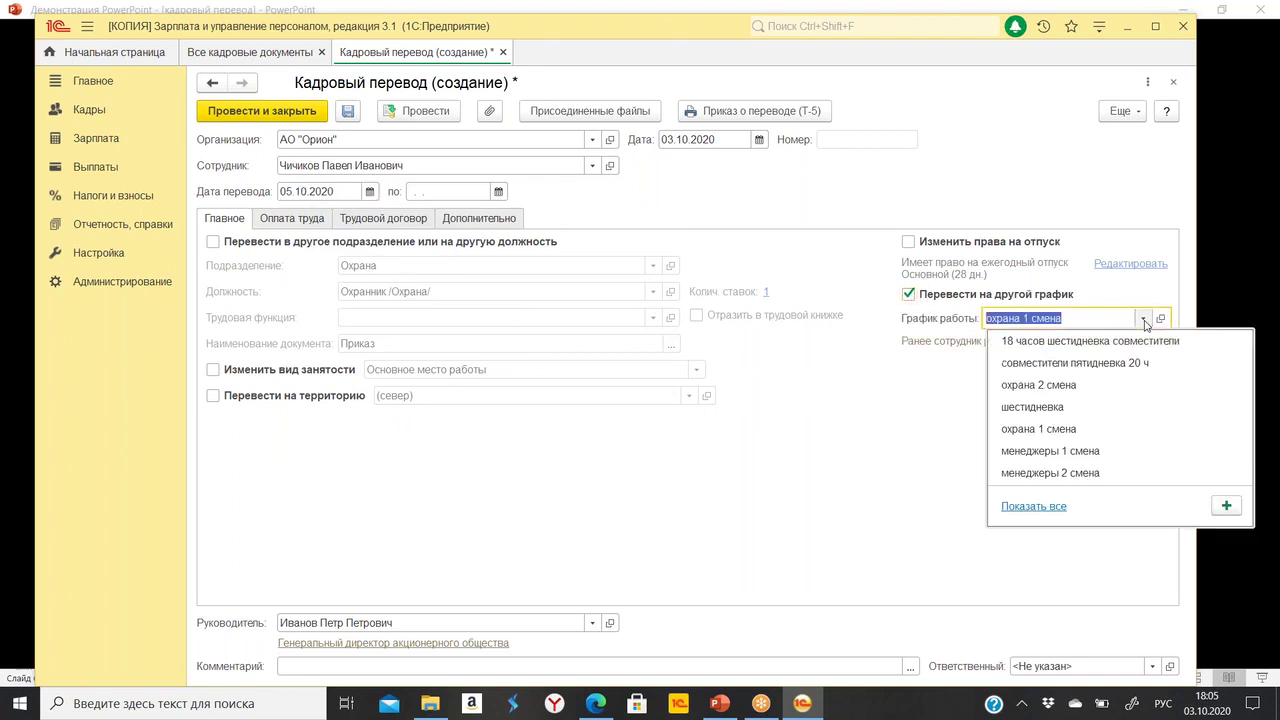
{"action": "left_click", "coordinate": [1034, 506]}
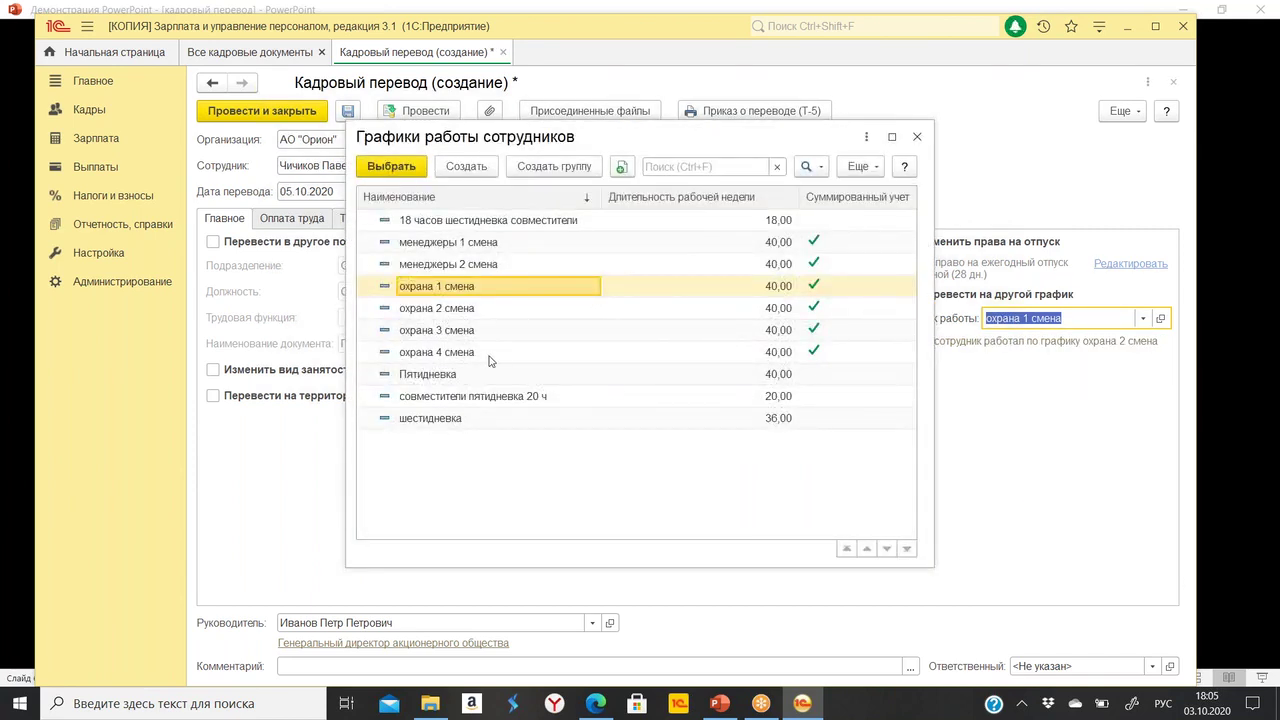
{"action": "double_click", "coordinate": [490, 356]}
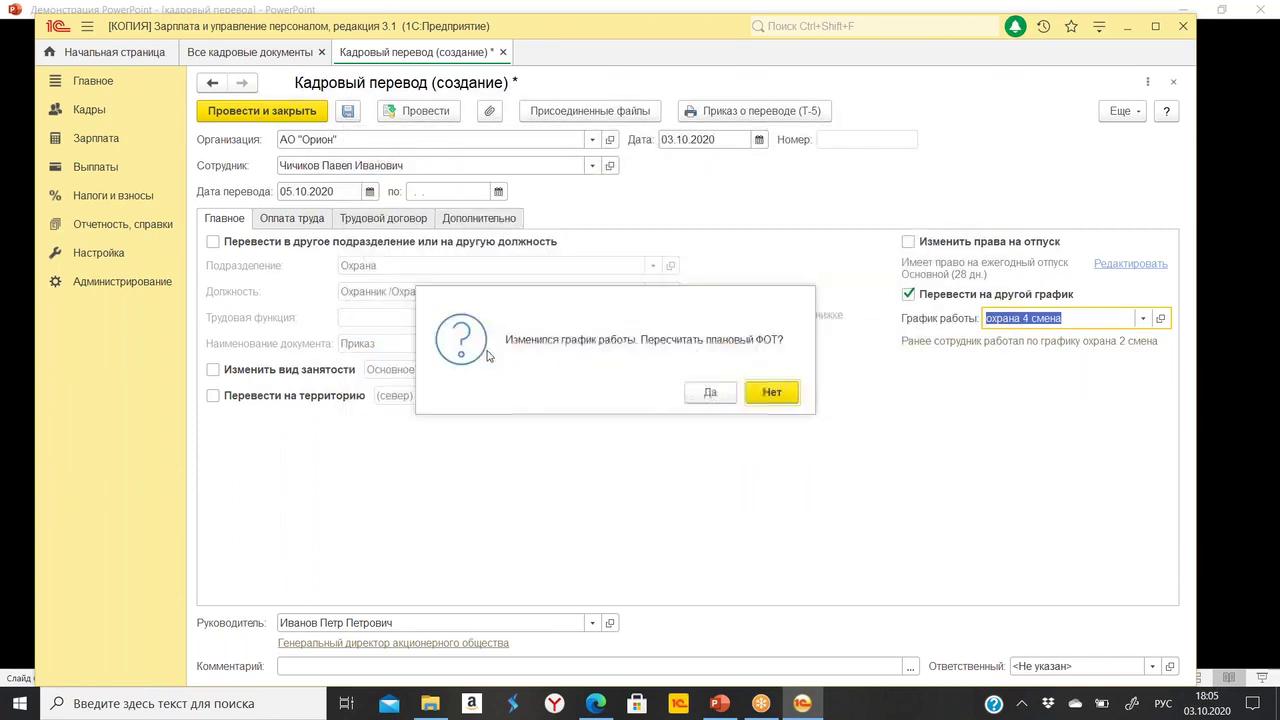
{"action": "left_click", "coordinate": [709, 393]}
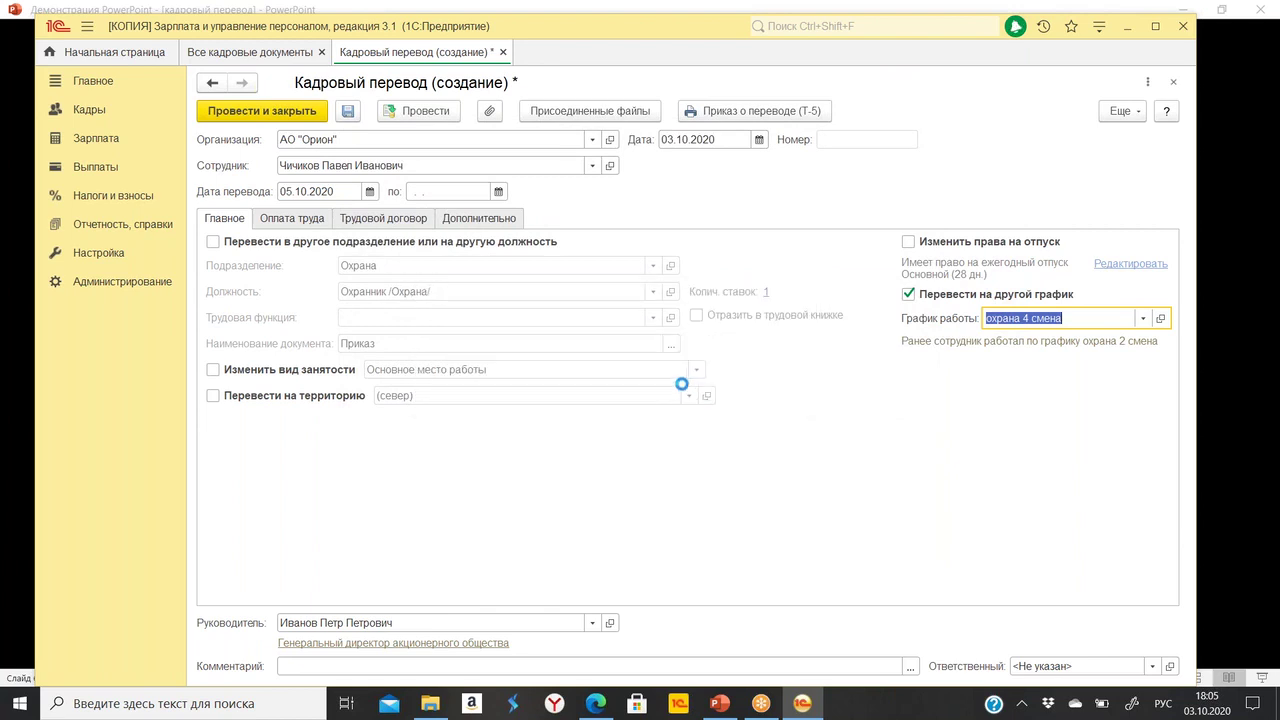
Review the guard's accruals, employment contract and transfer basis details, then post and close the transfer document.
{"action": "left_click", "coordinate": [290, 218]}
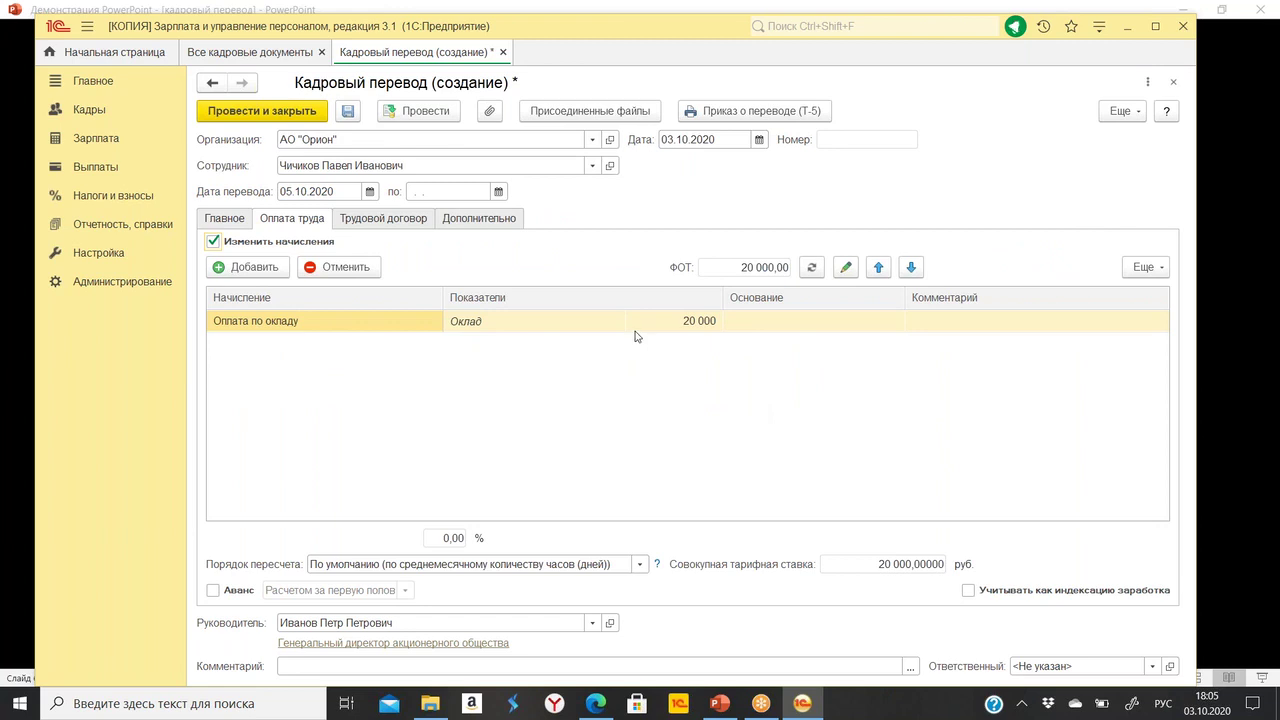
{"action": "left_click", "coordinate": [380, 220]}
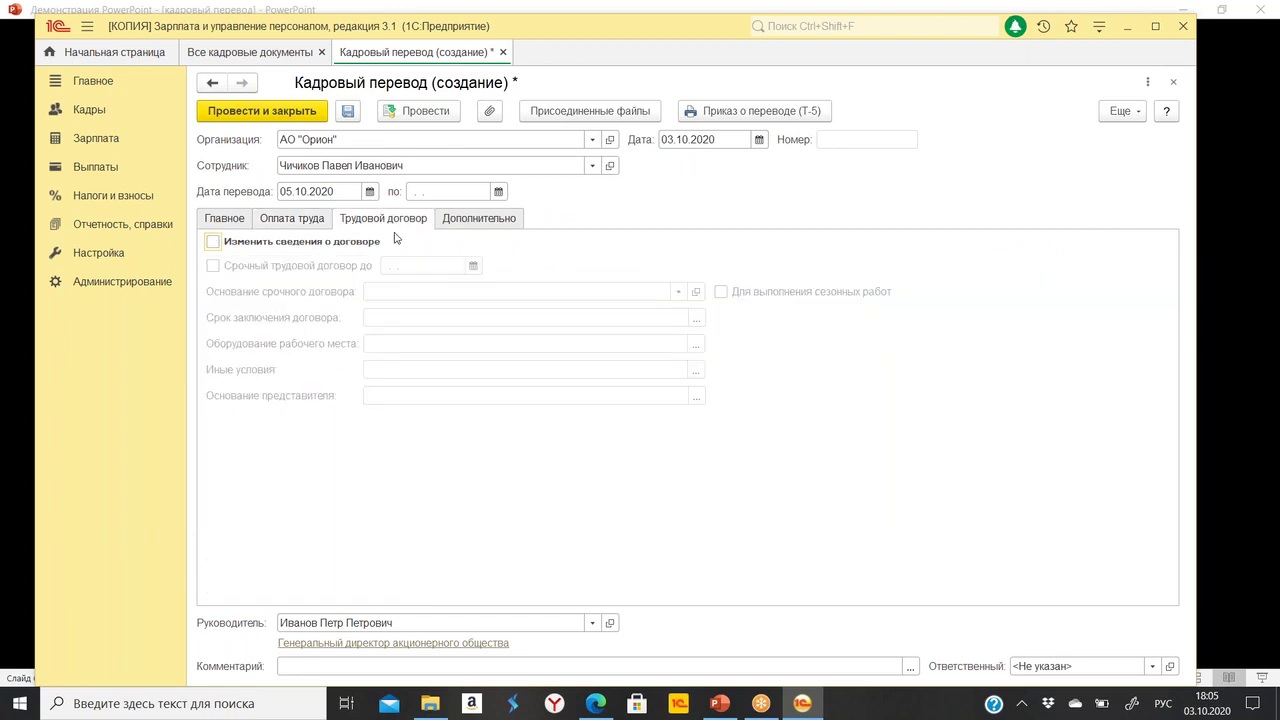
{"action": "left_click", "coordinate": [476, 220]}
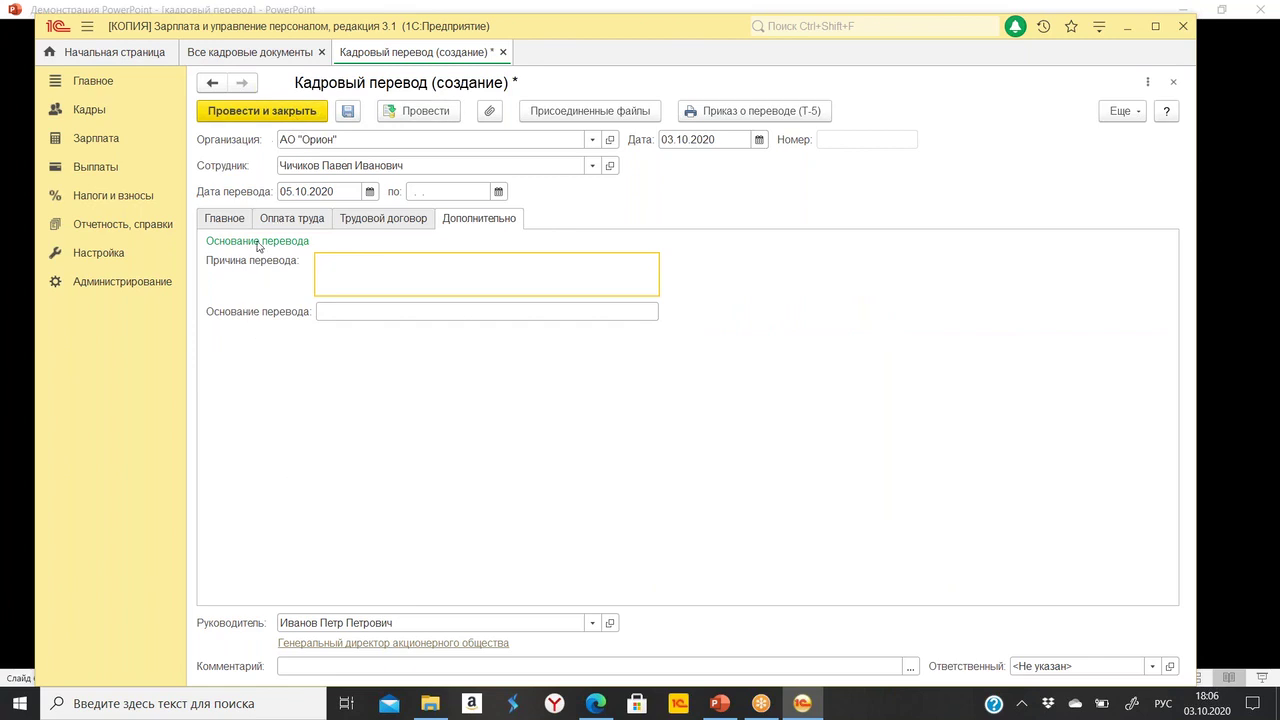
{"action": "left_click", "coordinate": [221, 218]}
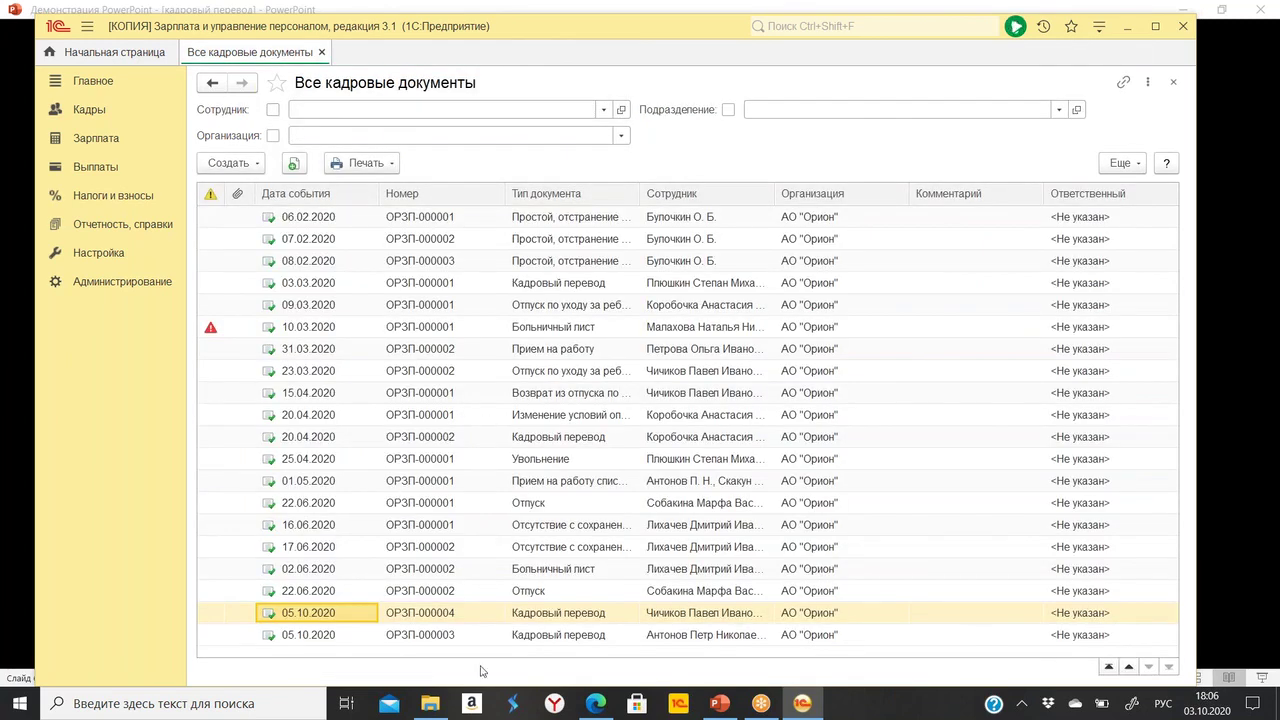
Reposition the program window and set the display scale to 138% for all forms.
{"action": "left_click", "coordinate": [447, 637]}
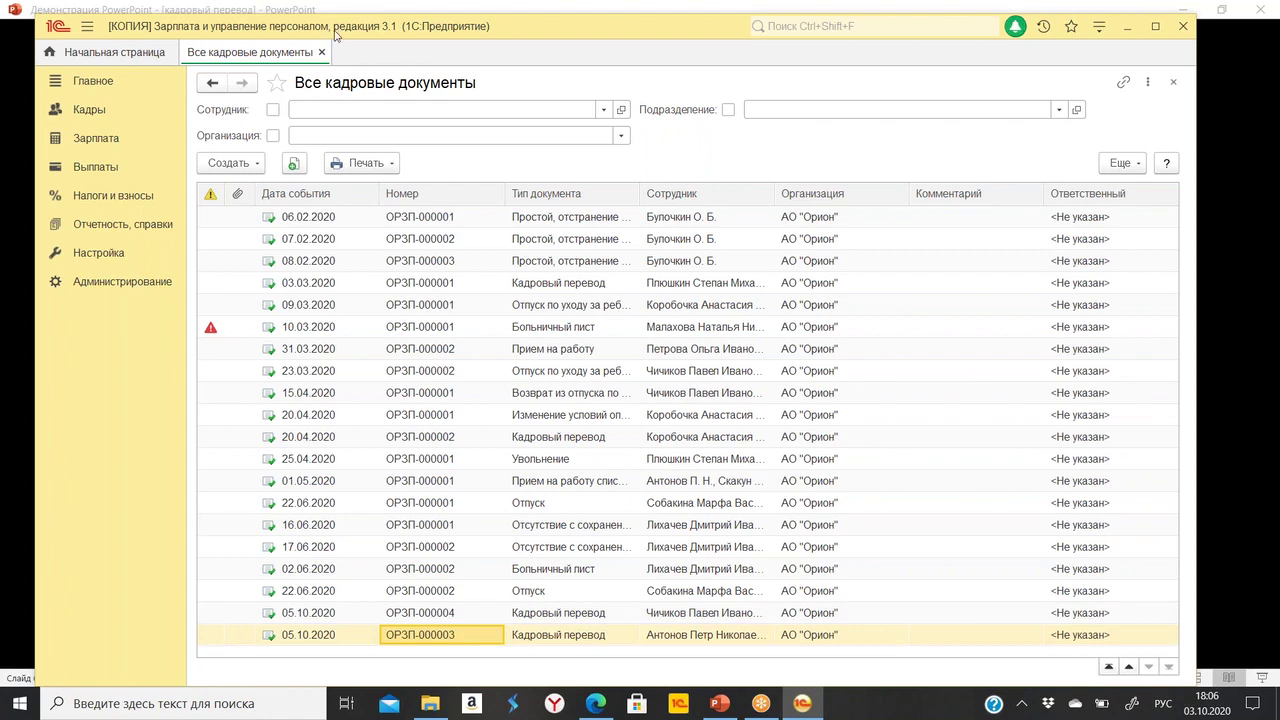
{"action": "left_click_drag", "start_coordinate": [330, 25], "coordinate": [321, 12]}
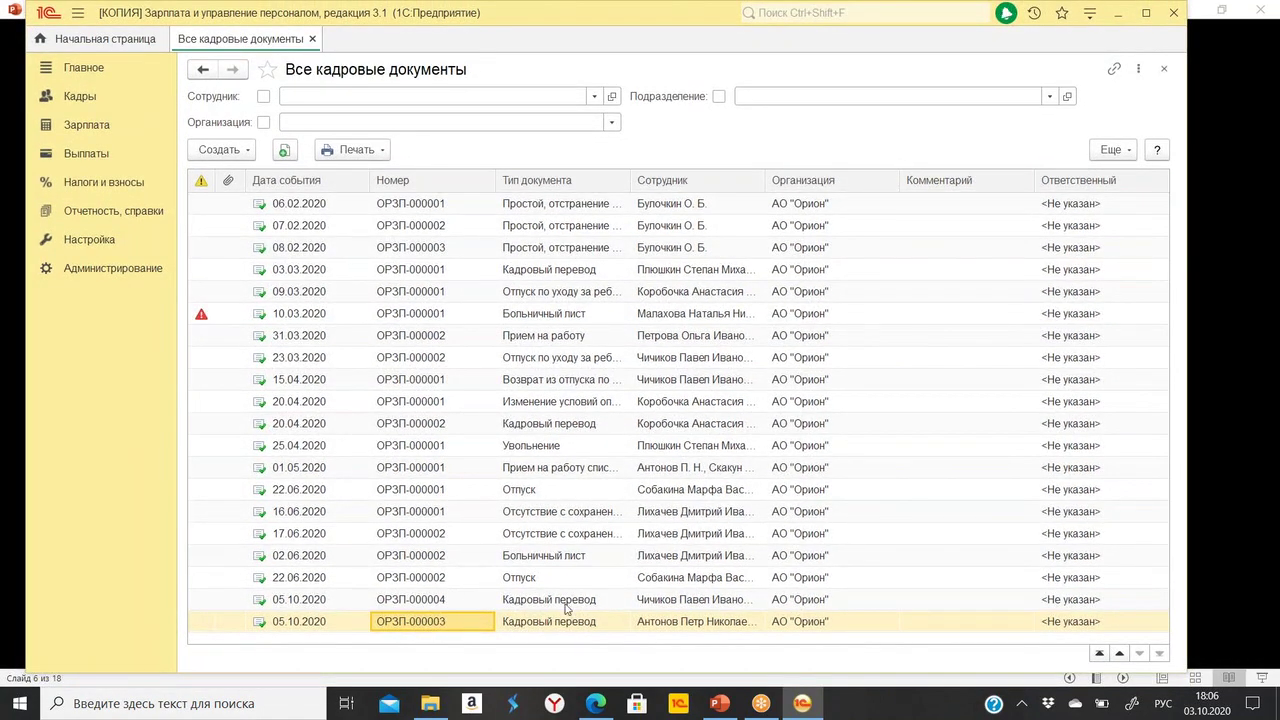
{"action": "left_click", "coordinate": [586, 622]}
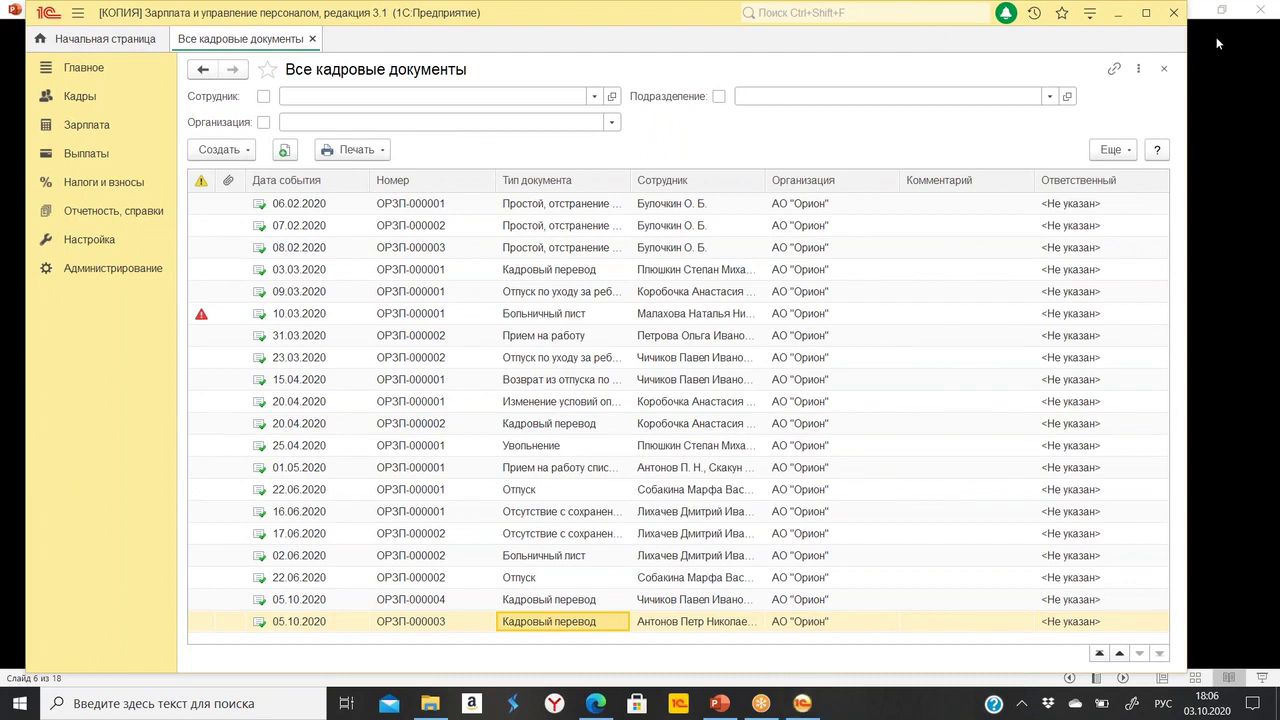
{"action": "left_click", "coordinate": [1138, 68]}
{"action": "left_click", "coordinate": [1104, 150]}
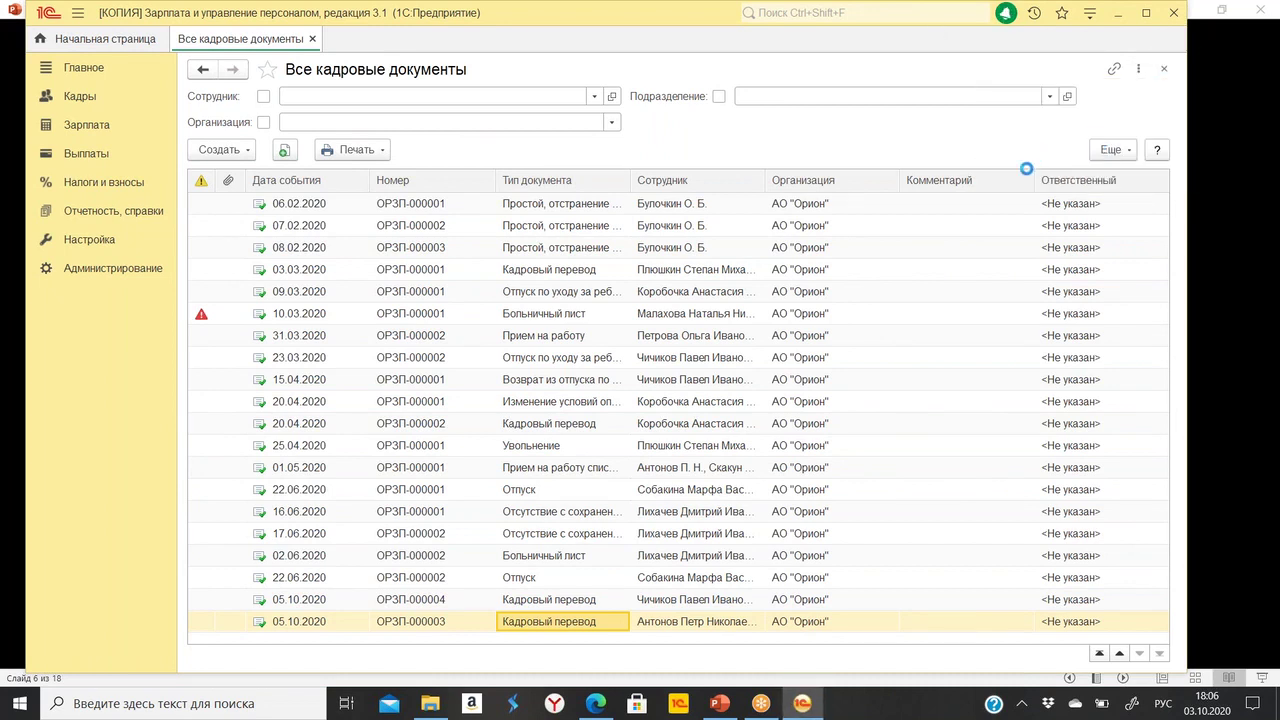
{"action": "left_click", "coordinate": [1020, 117]}
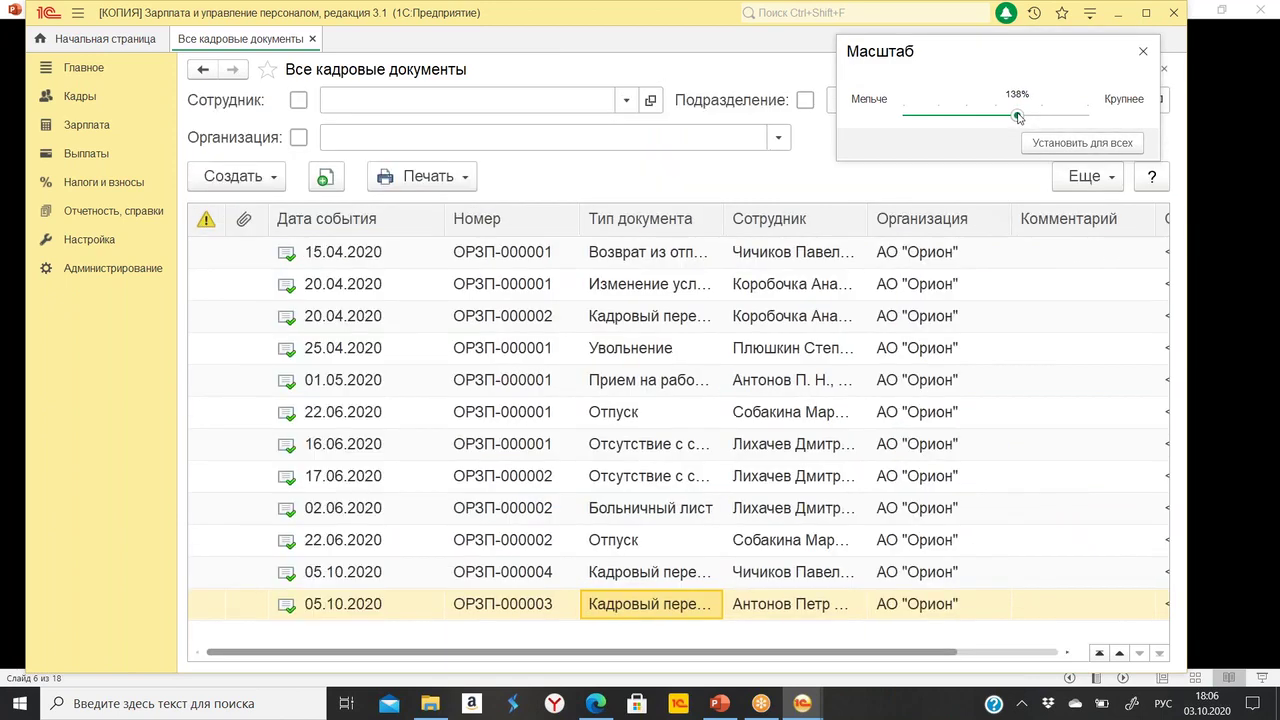
{"action": "left_click", "coordinate": [1100, 145]}
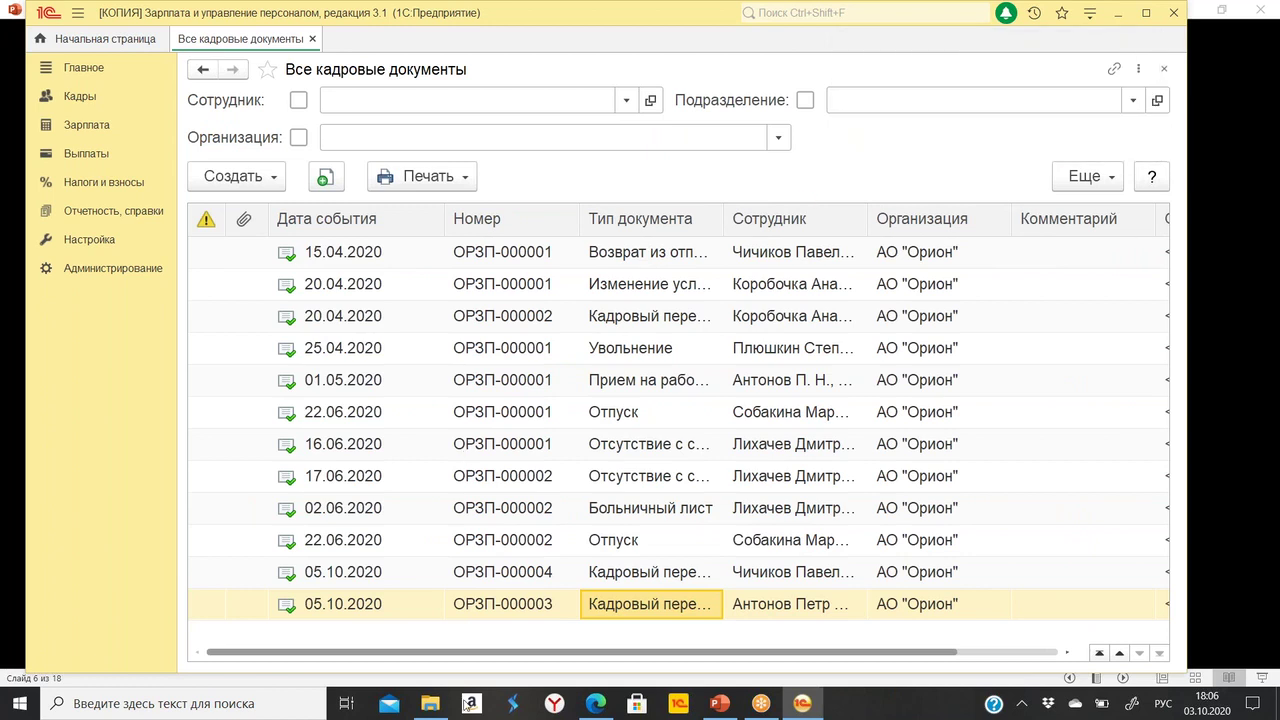
{"action": "left_click", "coordinate": [500, 580]}
{"action": "left_click", "coordinate": [503, 607]}
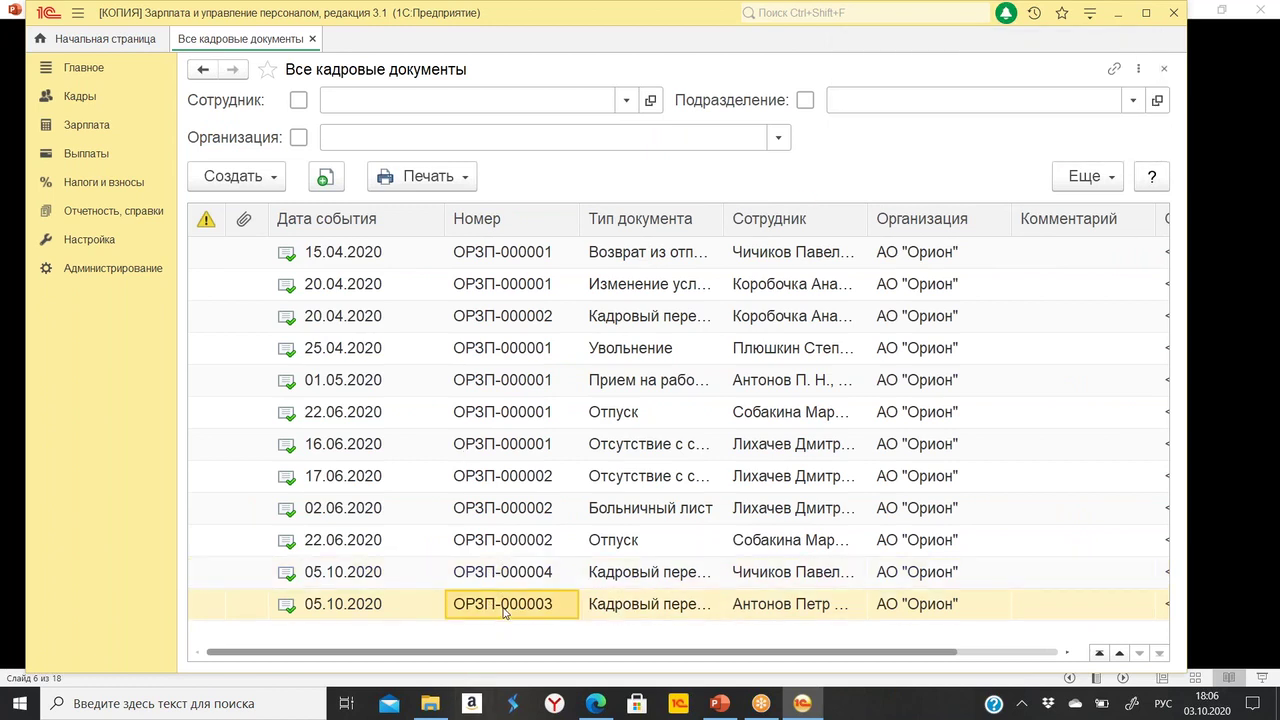
{"action": "left_click", "coordinate": [558, 578]}
{"action": "left_click", "coordinate": [557, 606]}
{"action": "left_click", "coordinate": [562, 578]}
{"action": "left_click", "coordinate": [556, 602]}
Open the personnel transfer to department Столовая and generate its printed transfer order (Приказ о переводе, Т-5).
{"action": "left_click", "coordinate": [780, 606]}
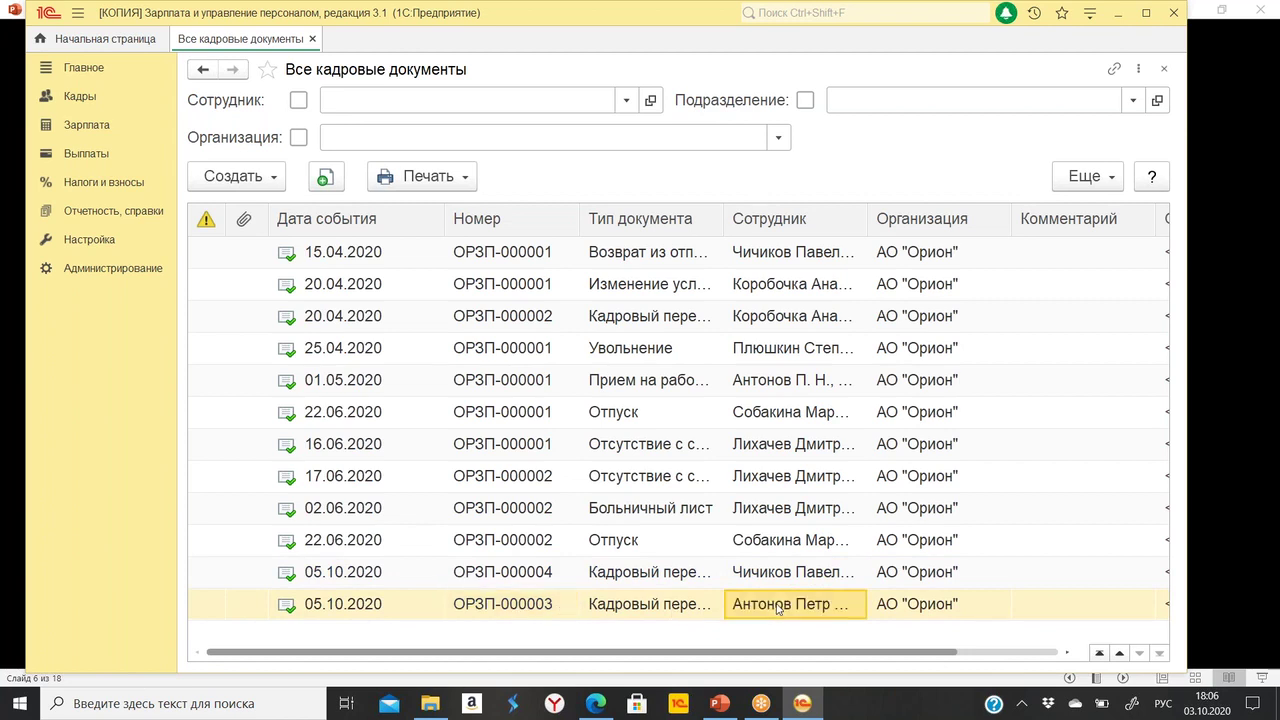
{"action": "double_click", "coordinate": [777, 605]}
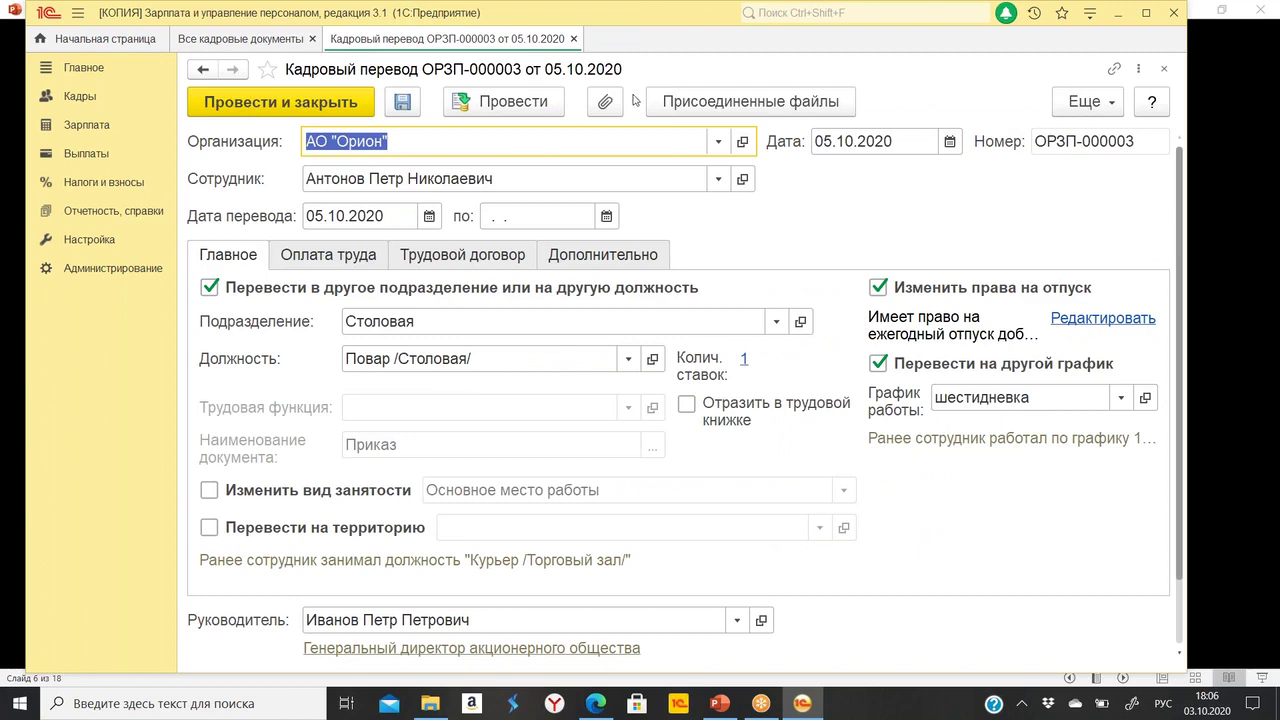
{"action": "left_click", "coordinate": [1070, 104]}
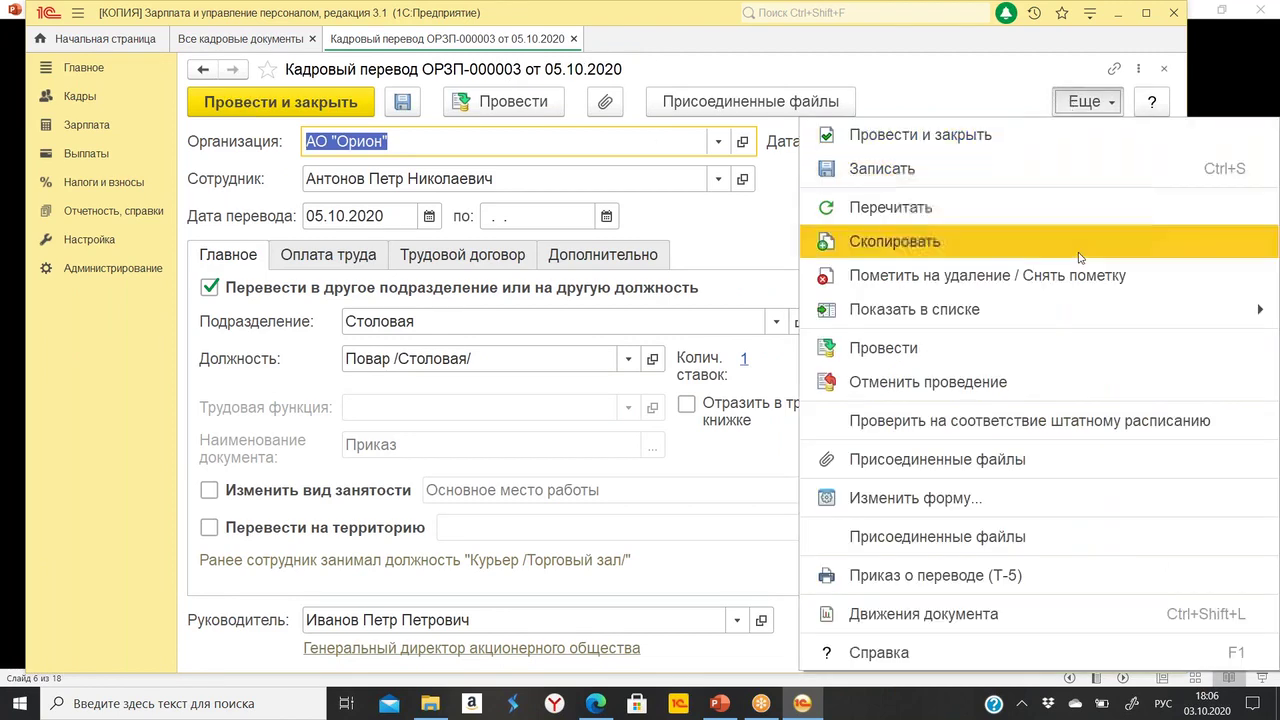
{"action": "left_click", "coordinate": [980, 577]}
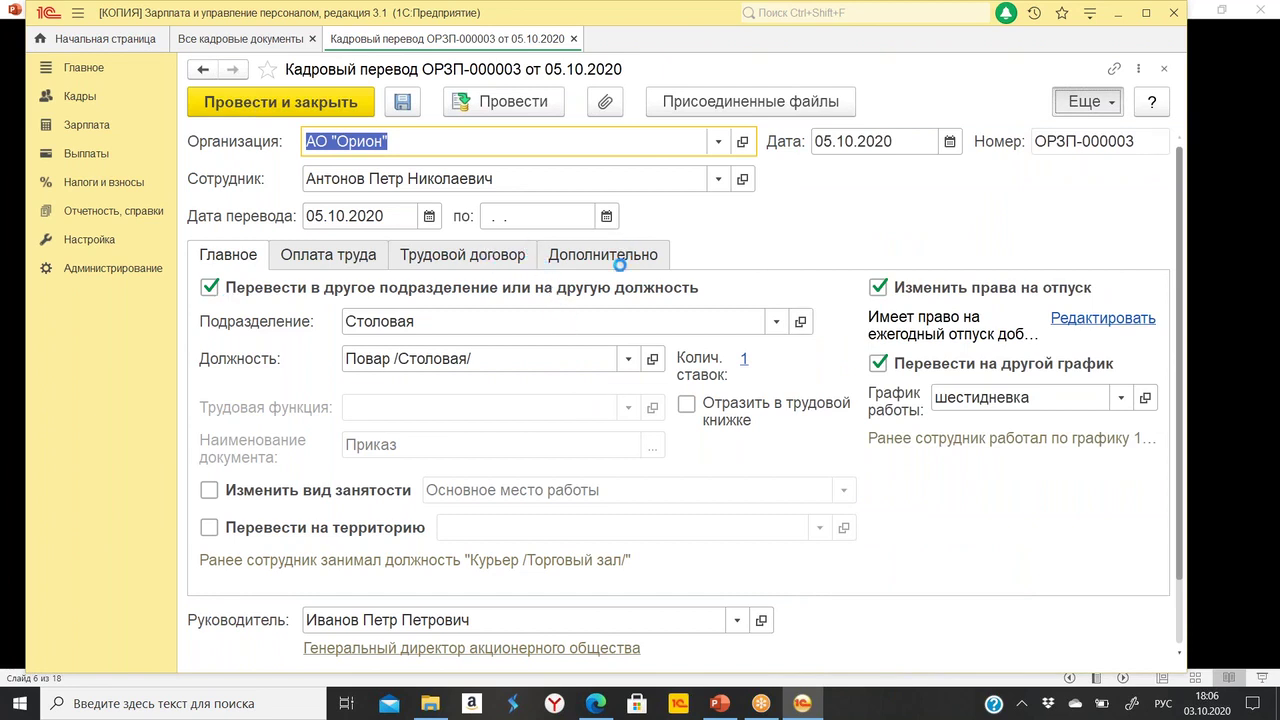
Review the previous and new workplace and transfer reason in the cook's order, then close the order and its document.
{"action": "scroll", "coordinate": [597, 292], "scroll_direction": "down", "scroll_amount": 5}
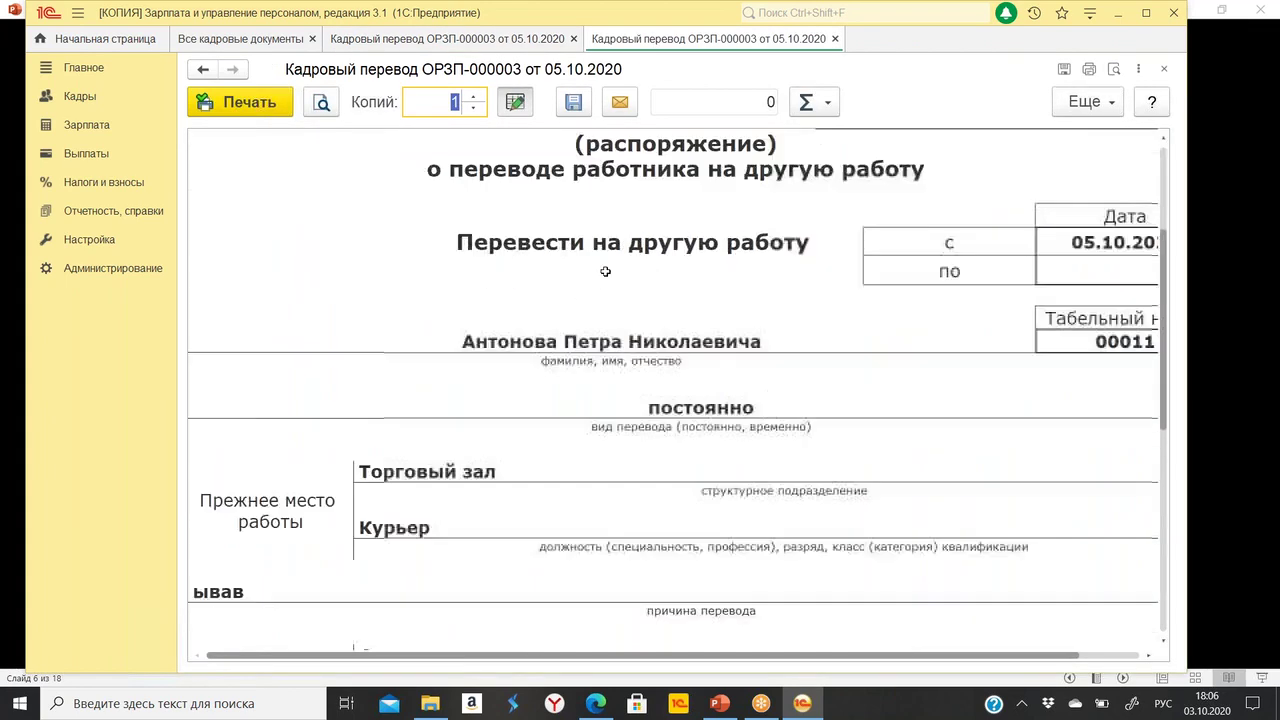
{"action": "scroll", "coordinate": [597, 292], "scroll_direction": "up", "scroll_amount": 4}
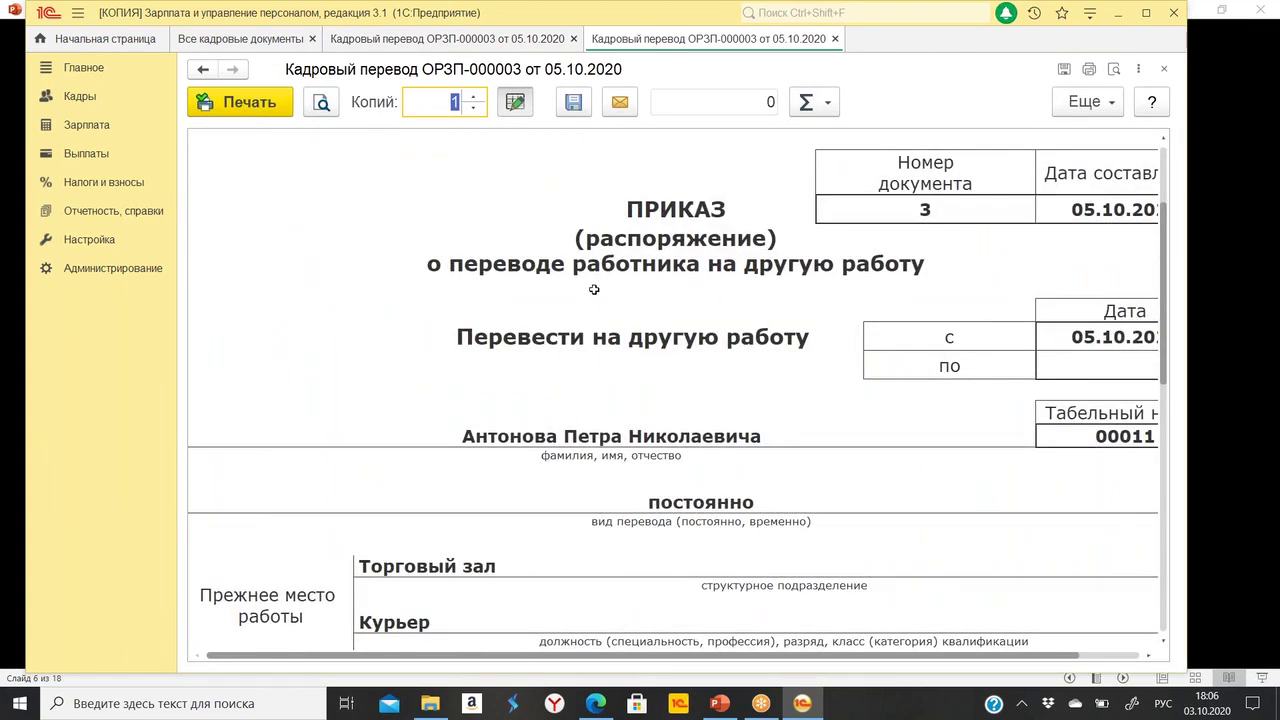
{"action": "scroll", "coordinate": [594, 290], "scroll_direction": "down", "scroll_amount": 3}
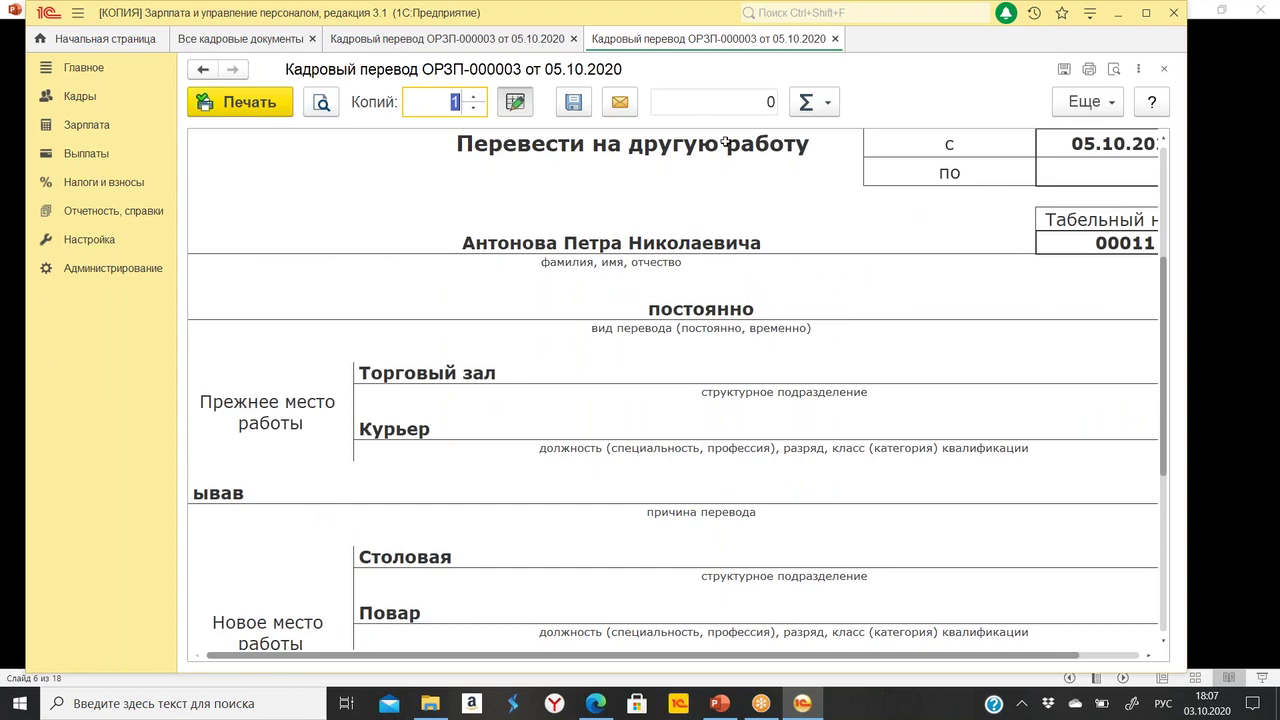
{"action": "left_click", "coordinate": [836, 40]}
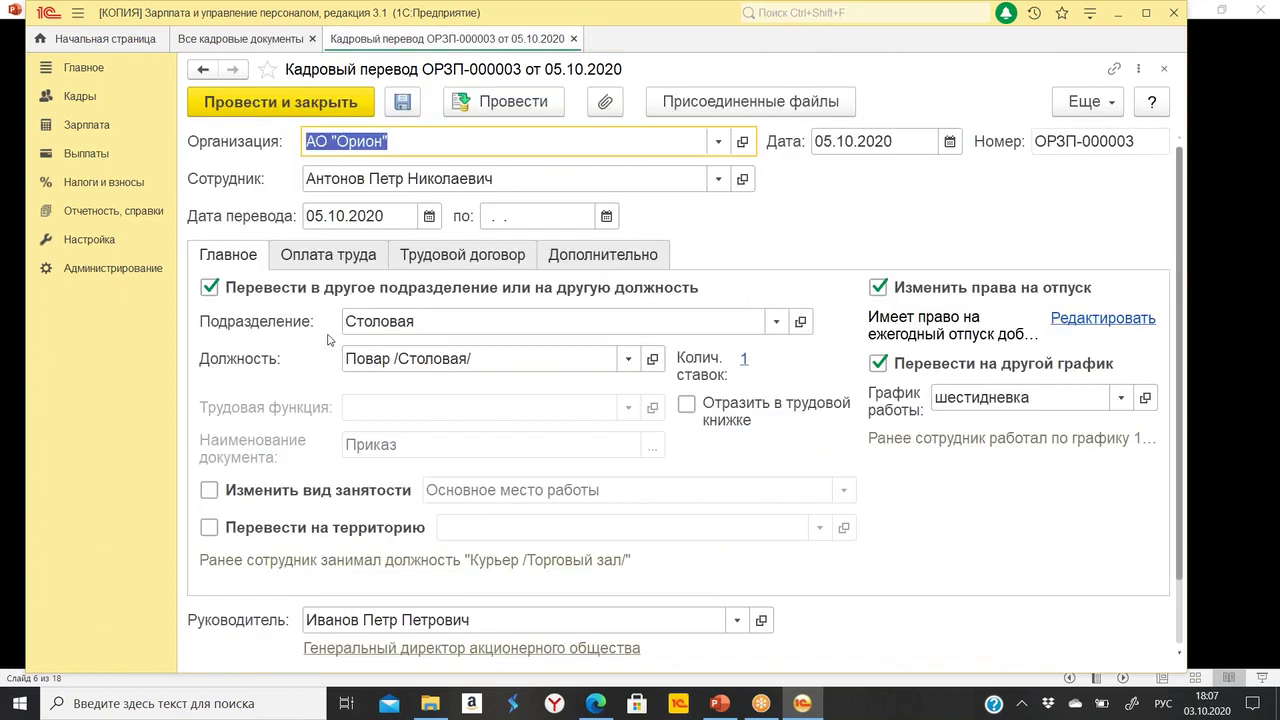
{"action": "left_click", "coordinate": [573, 39]}
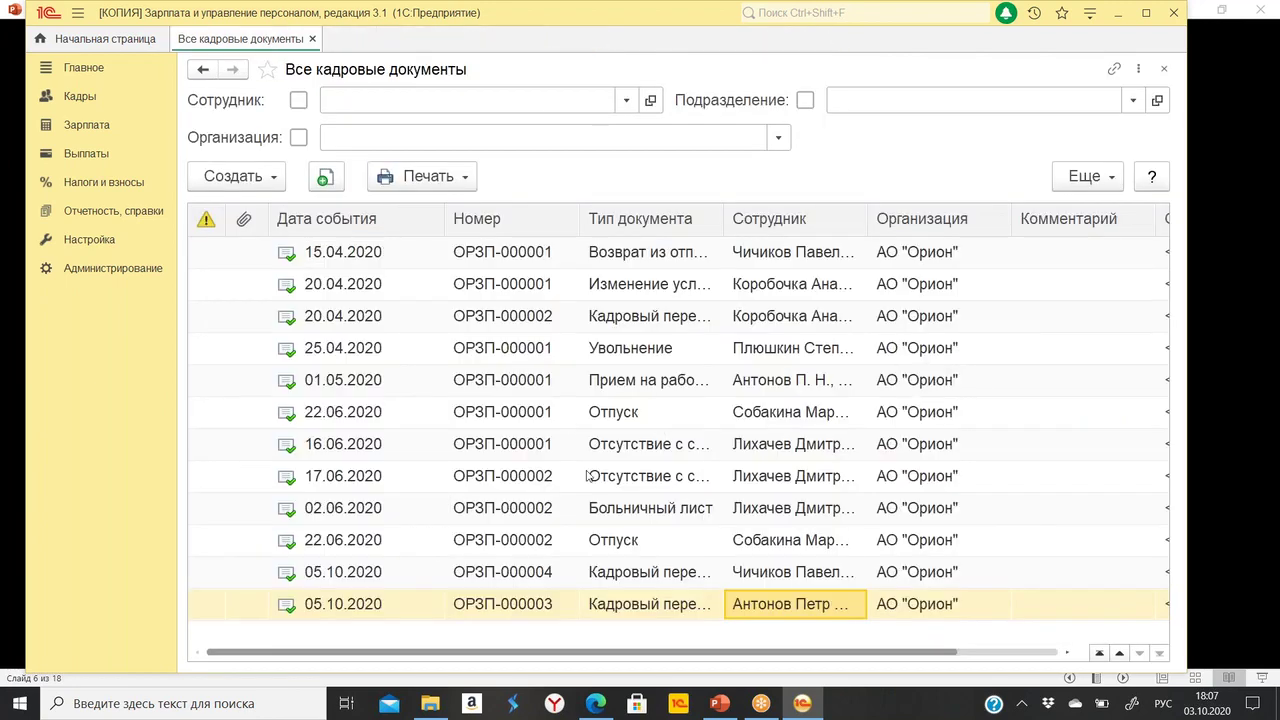
Open the security guard's schedule transfer and generate its printed transfer order (Приказ о переводе, Т-5).
{"action": "double_click", "coordinate": [555, 573]}
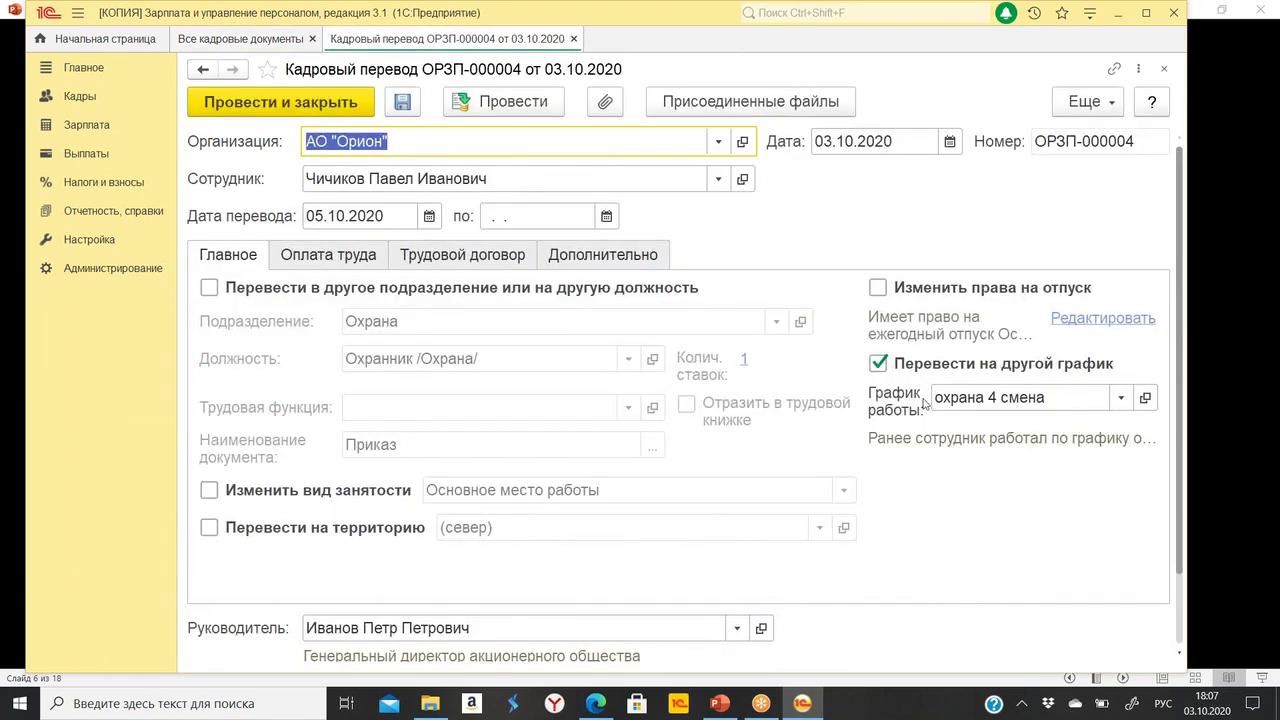
{"action": "left_click", "coordinate": [1093, 104]}
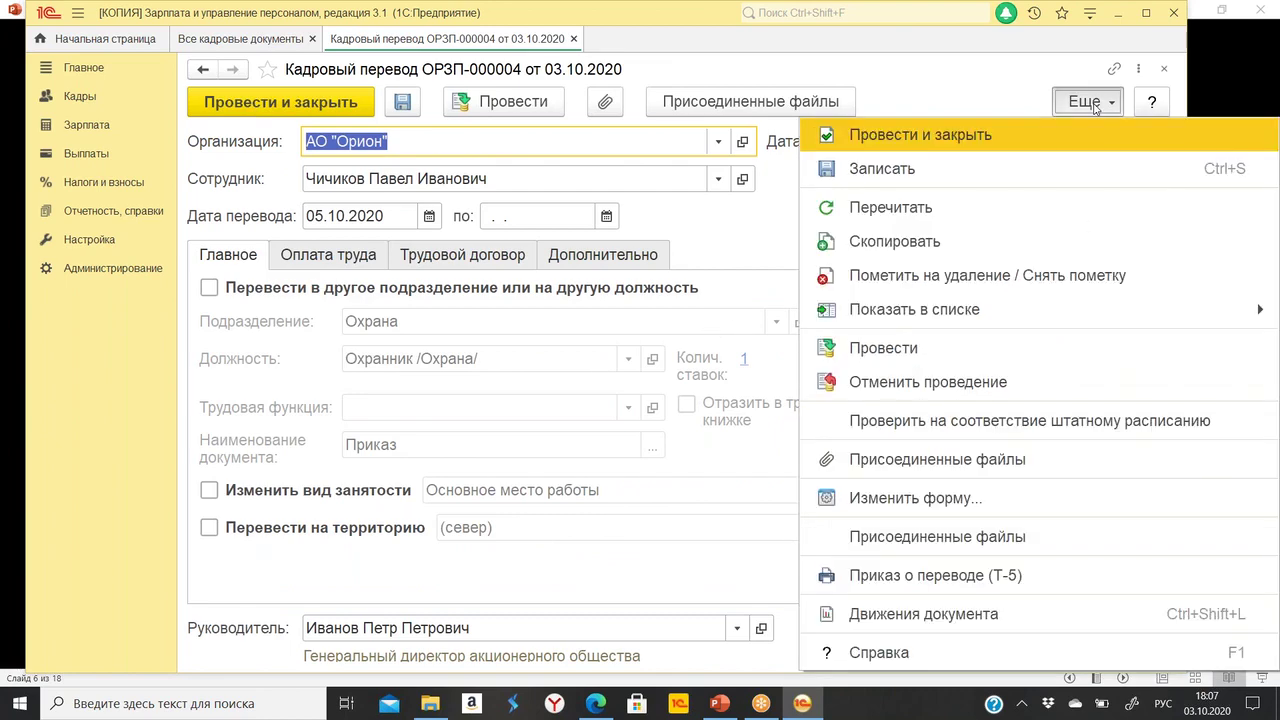
{"action": "left_click", "coordinate": [1014, 572]}
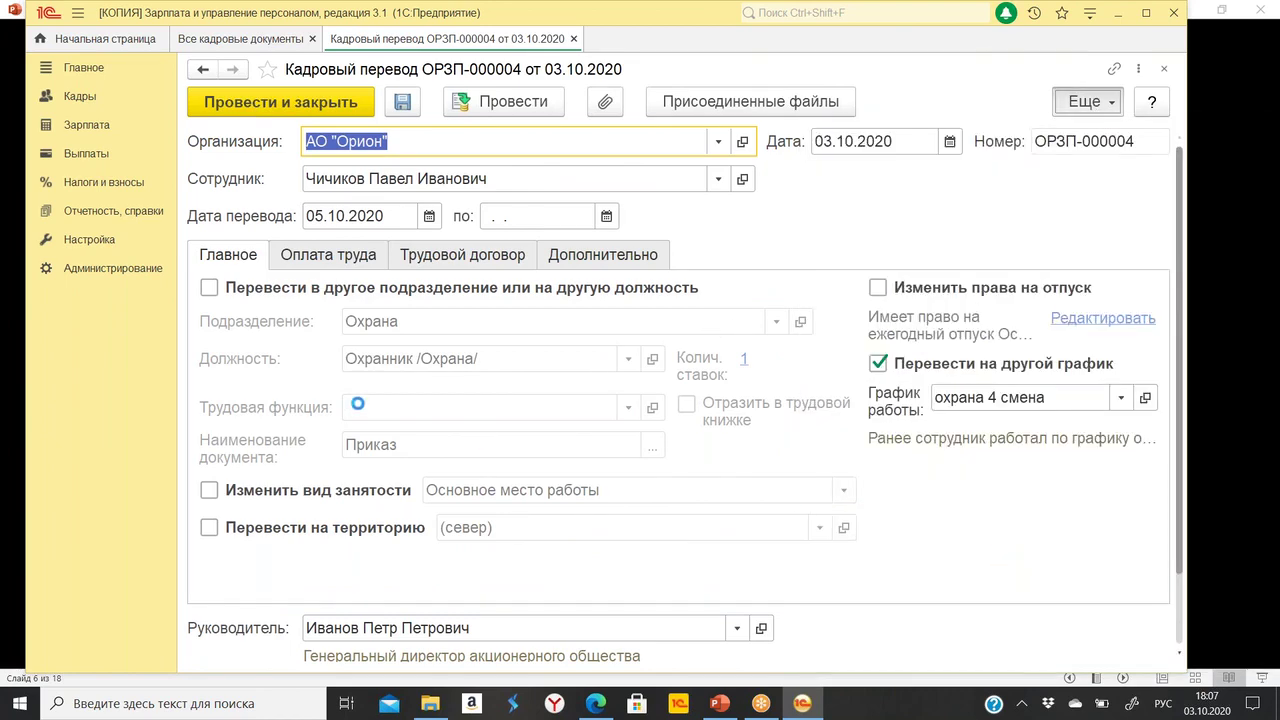
Examine the previous and new workplace, salary and signature sections of the guard's order, then close the order and its document.
{"action": "scroll", "coordinate": [530, 330], "scroll_direction": "down", "scroll_amount": 3}
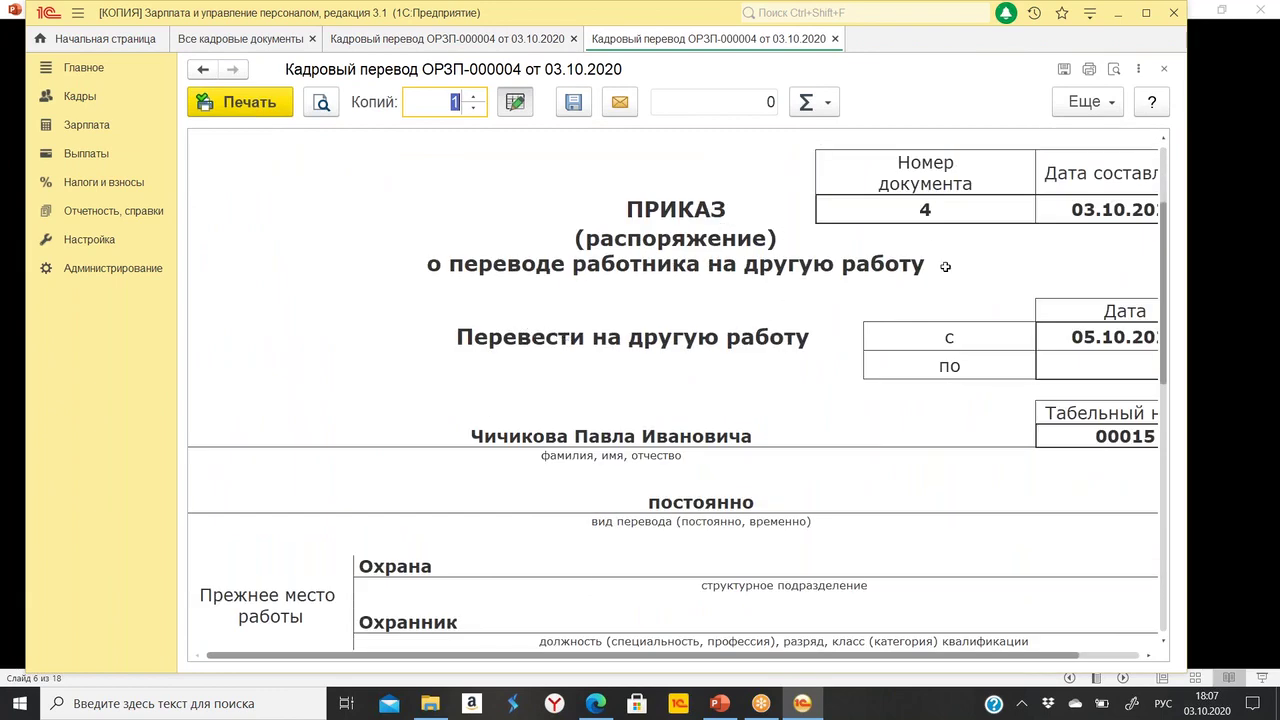
{"action": "scroll", "coordinate": [850, 225], "scroll_direction": "down", "scroll_amount": 5}
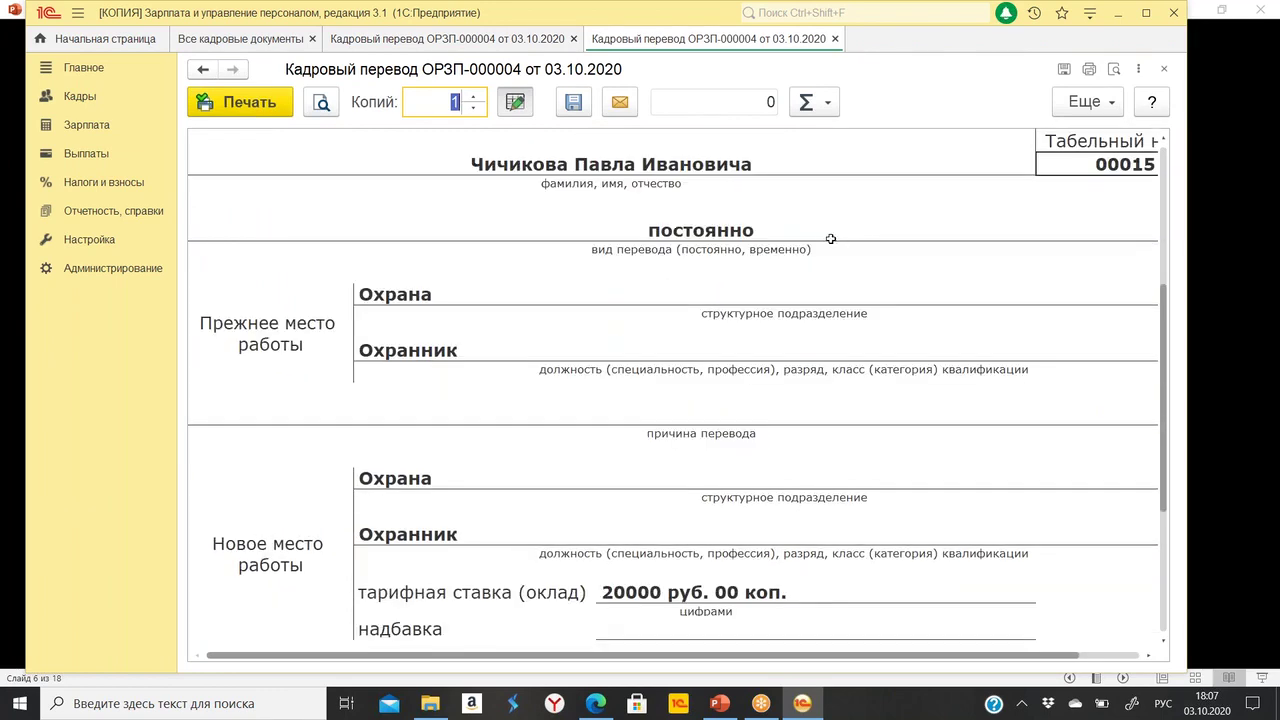
{"action": "scroll", "coordinate": [830, 245], "scroll_direction": "down", "scroll_amount": 3}
{"action": "scroll", "coordinate": [780, 330], "scroll_direction": "down", "scroll_amount": 2}
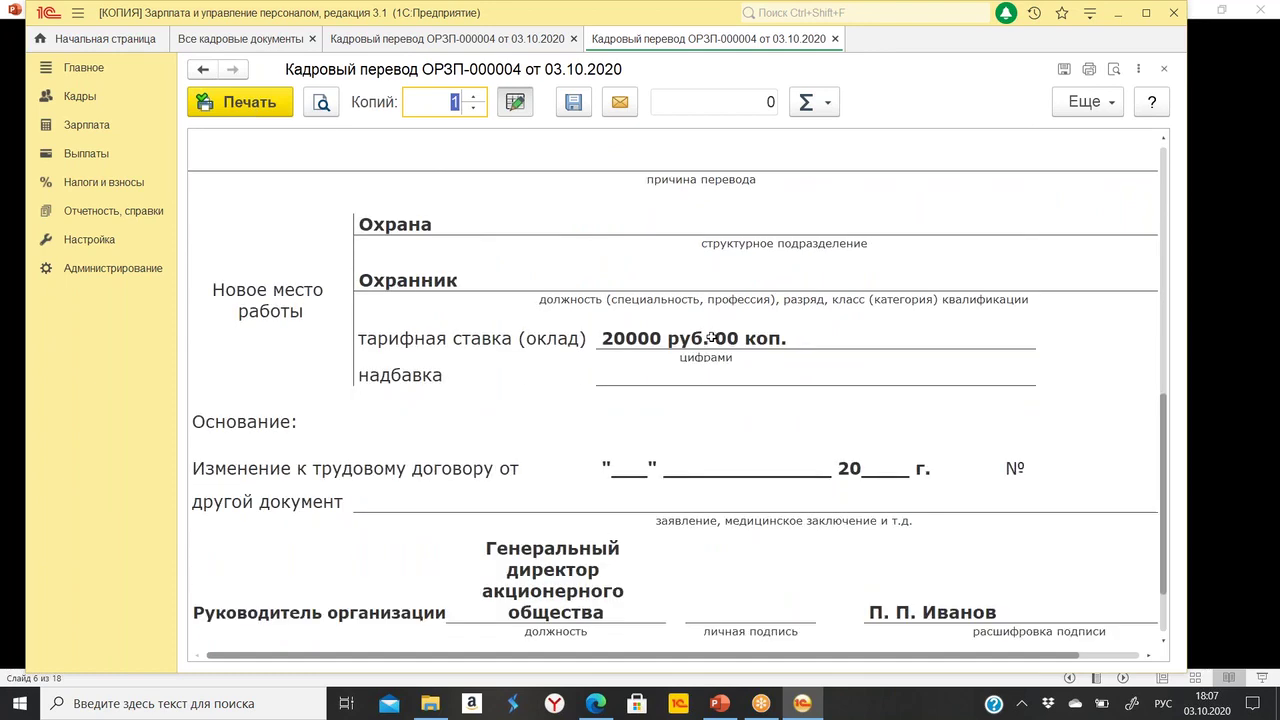
{"action": "scroll", "coordinate": [701, 344], "scroll_direction": "down", "scroll_amount": 3}
{"action": "scroll", "coordinate": [702, 347], "scroll_direction": "up", "scroll_amount": 15}
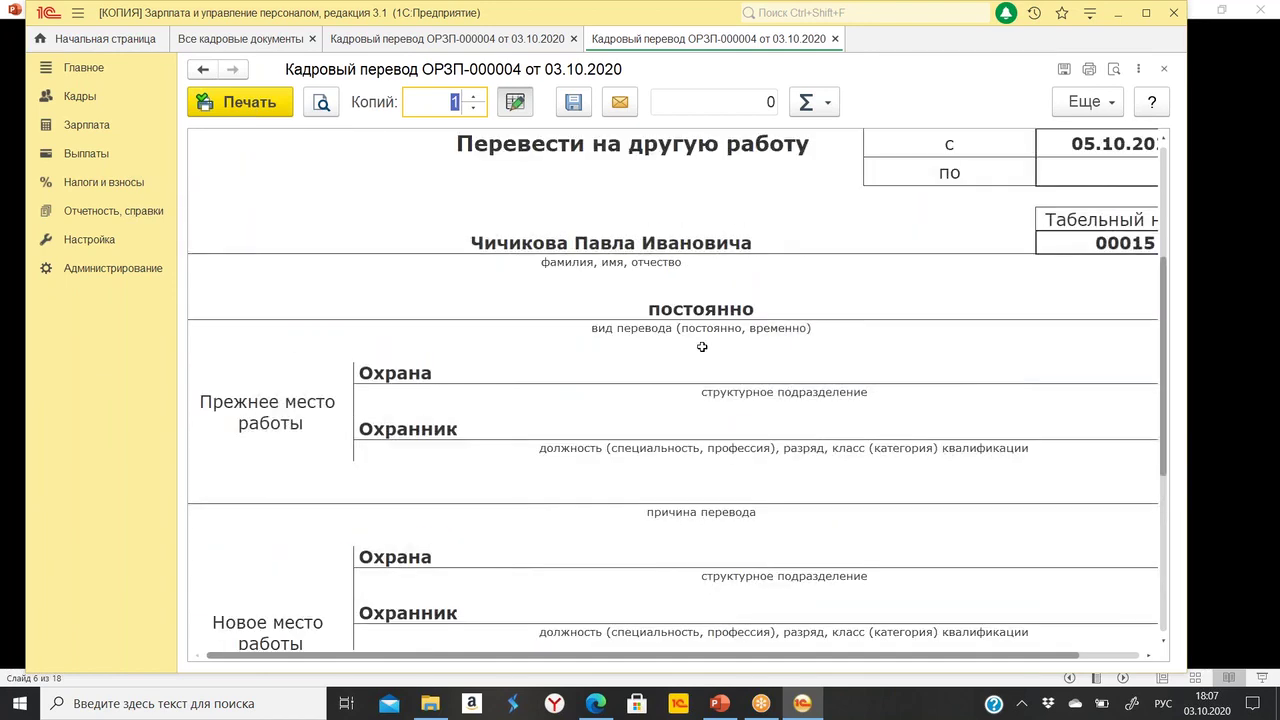
{"action": "scroll", "coordinate": [709, 346], "scroll_direction": "down", "scroll_amount": 3}
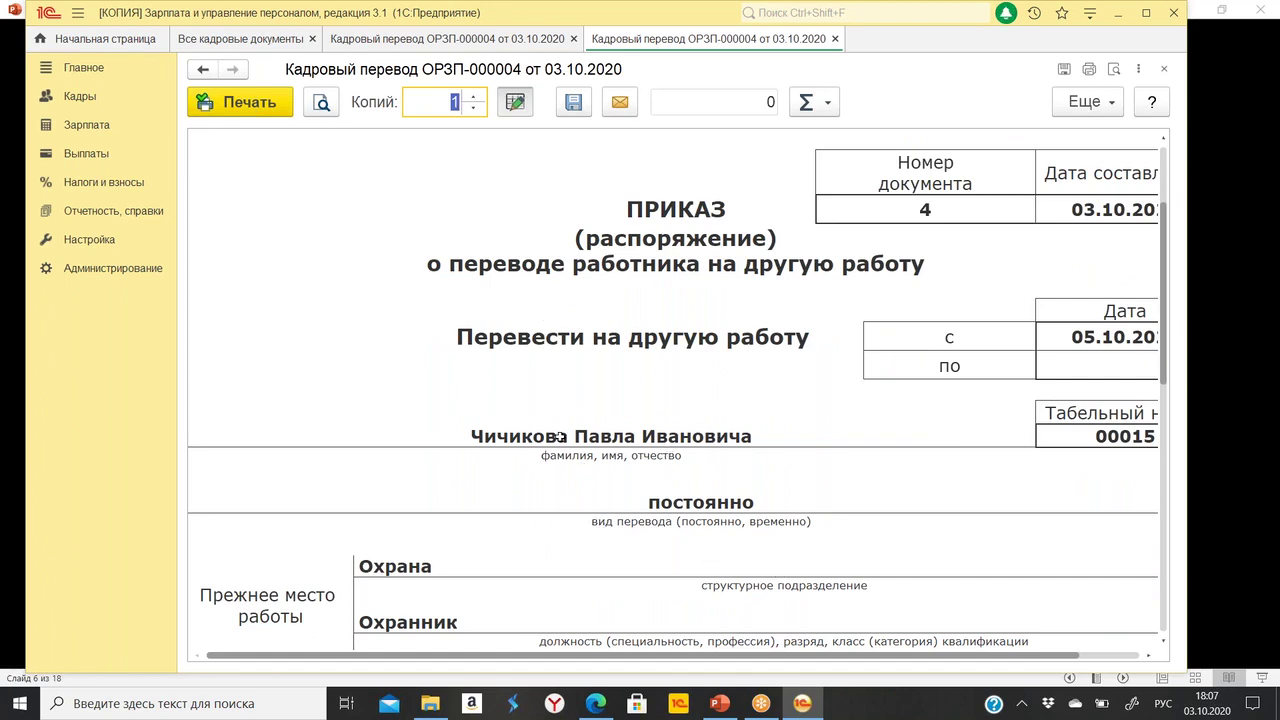
{"action": "scroll", "coordinate": [576, 400], "scroll_direction": "down", "scroll_amount": 5}
{"action": "left_click", "coordinate": [413, 310]}
{"action": "left_click", "coordinate": [396, 396]}
{"action": "scroll", "coordinate": [405, 395], "scroll_direction": "down", "scroll_amount": 1}
{"action": "left_click", "coordinate": [406, 424]}
{"action": "left_click", "coordinate": [459, 482]}
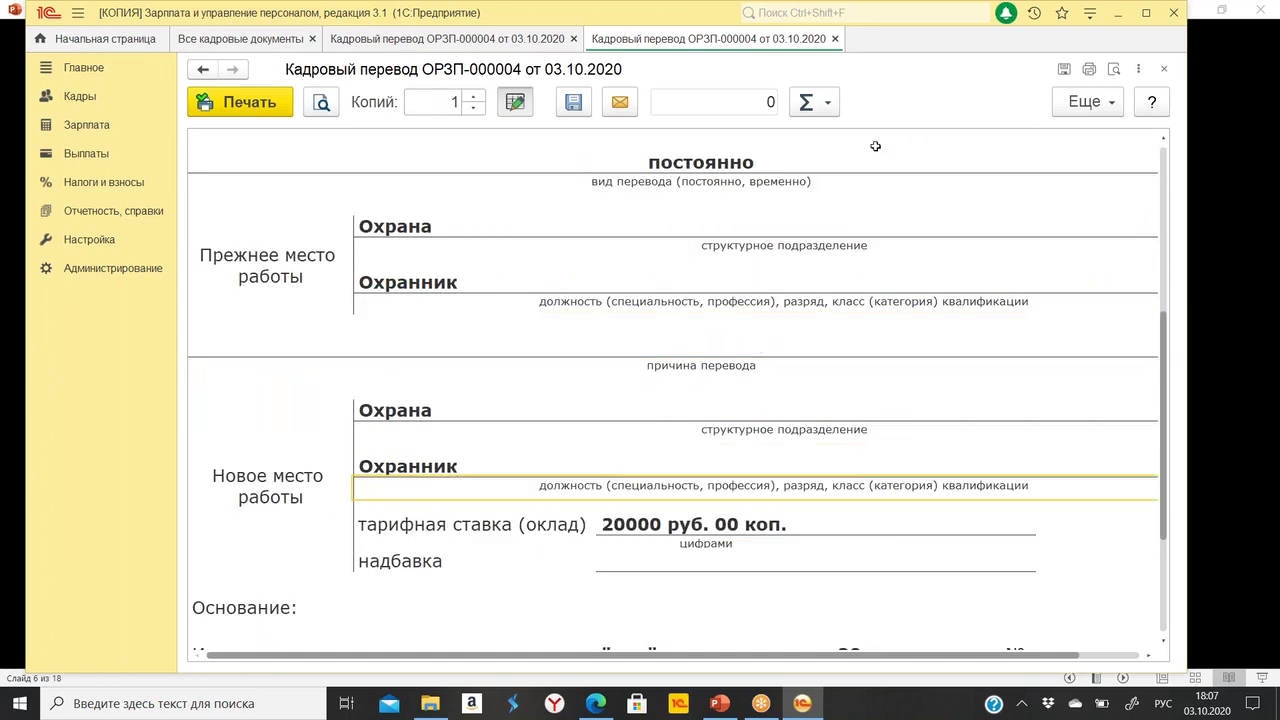
{"action": "left_click", "coordinate": [835, 40]}
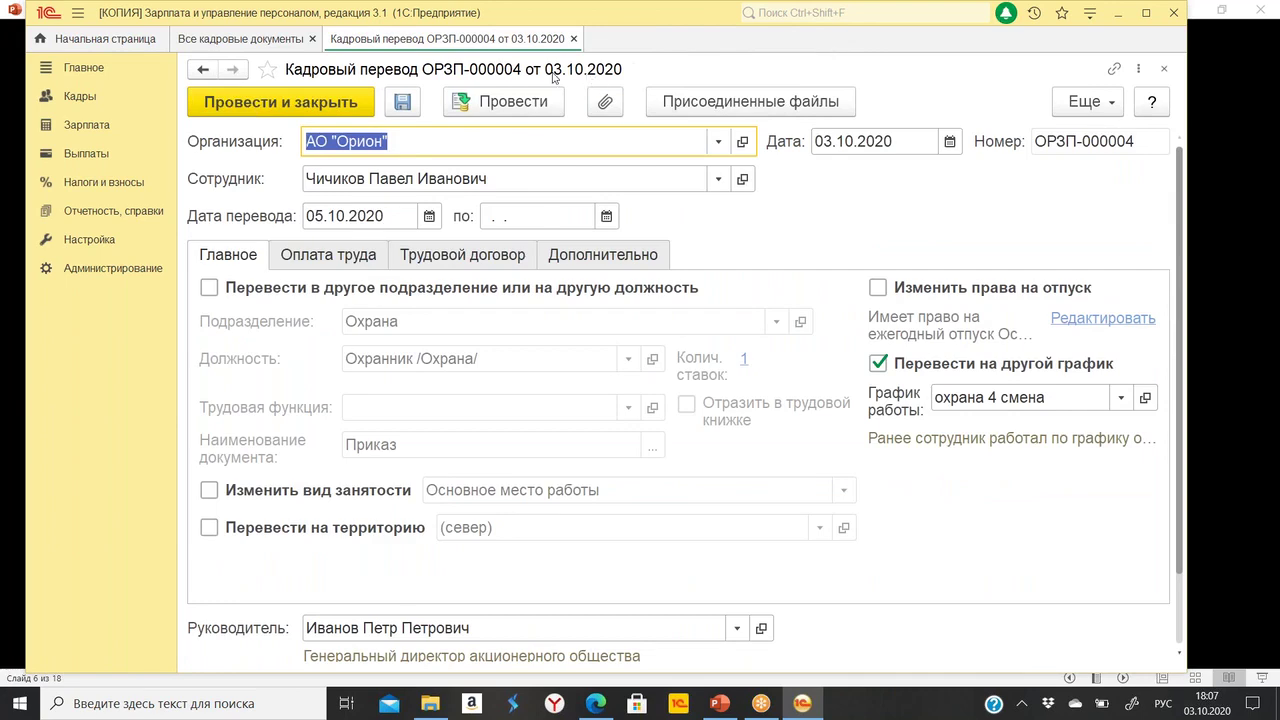
{"action": "left_click", "coordinate": [574, 40]}
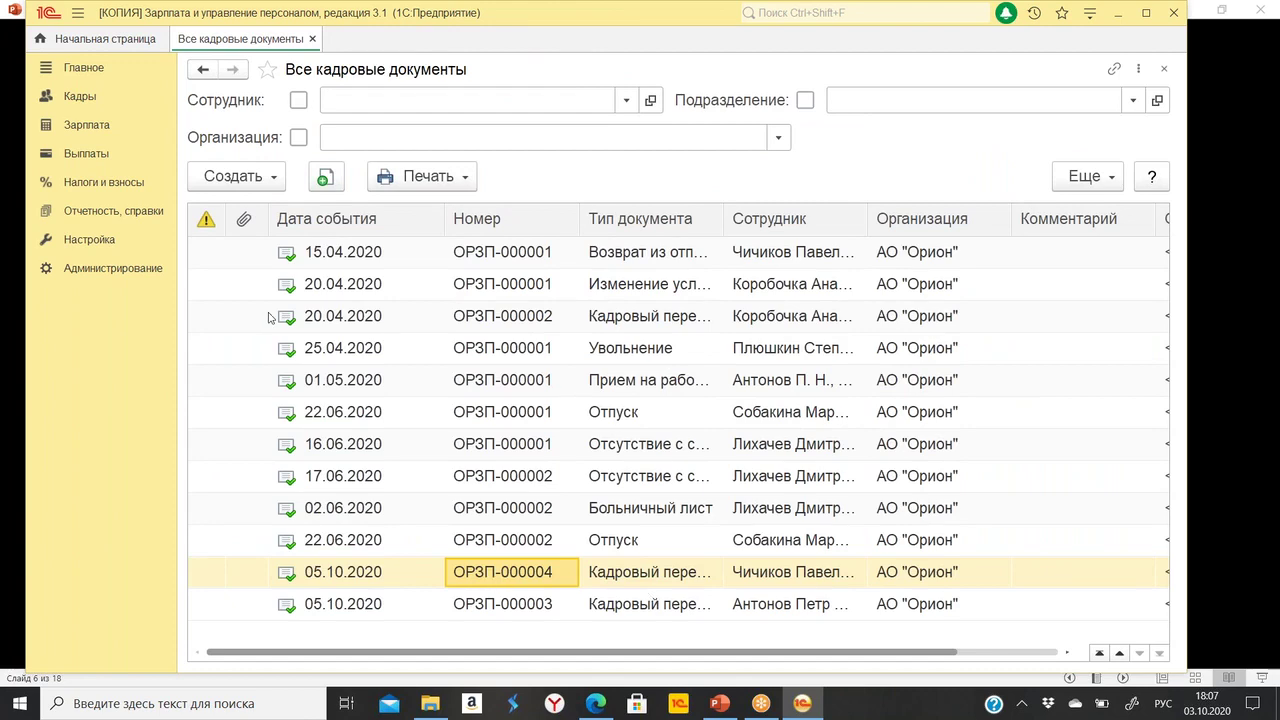
Set the number of the security guard's schedule transfer to СЛ-01, then post and close the document.
{"action": "left_click_drag", "start_coordinate": [269, 226], "coordinate": [257, 226]}
{"action": "left_click", "coordinate": [808, 578]}
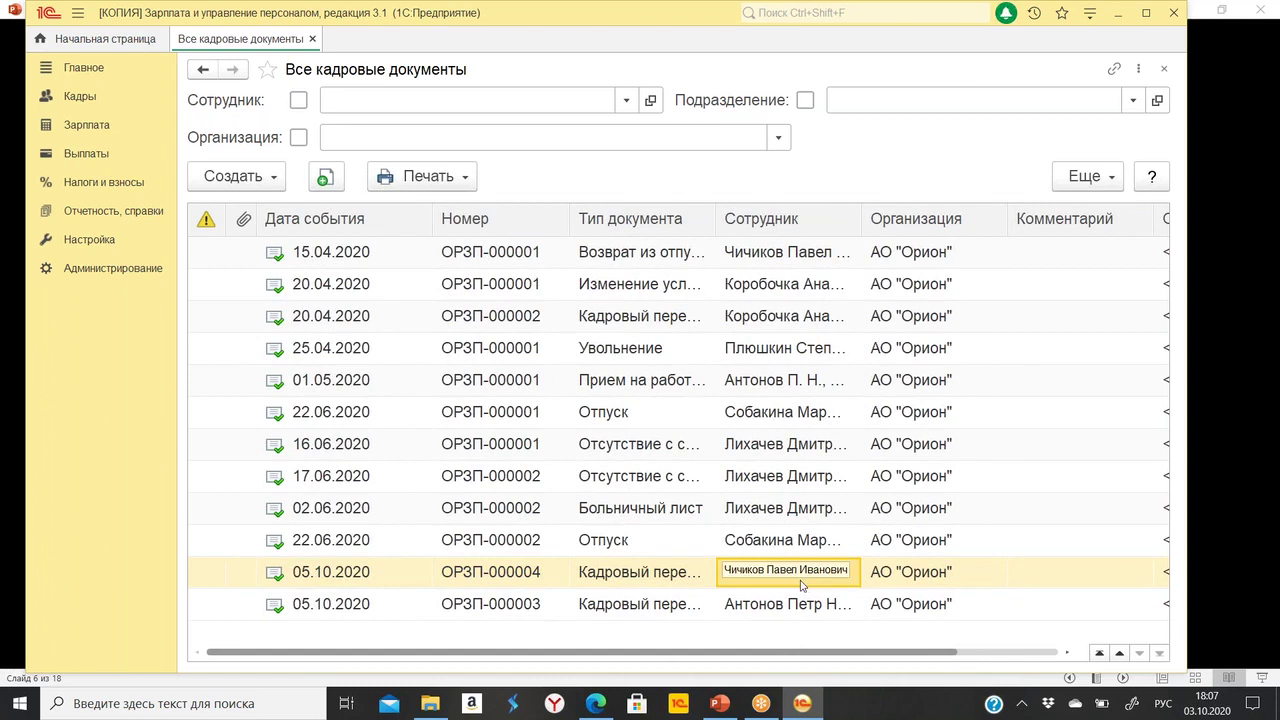
{"action": "double_click", "coordinate": [534, 574]}
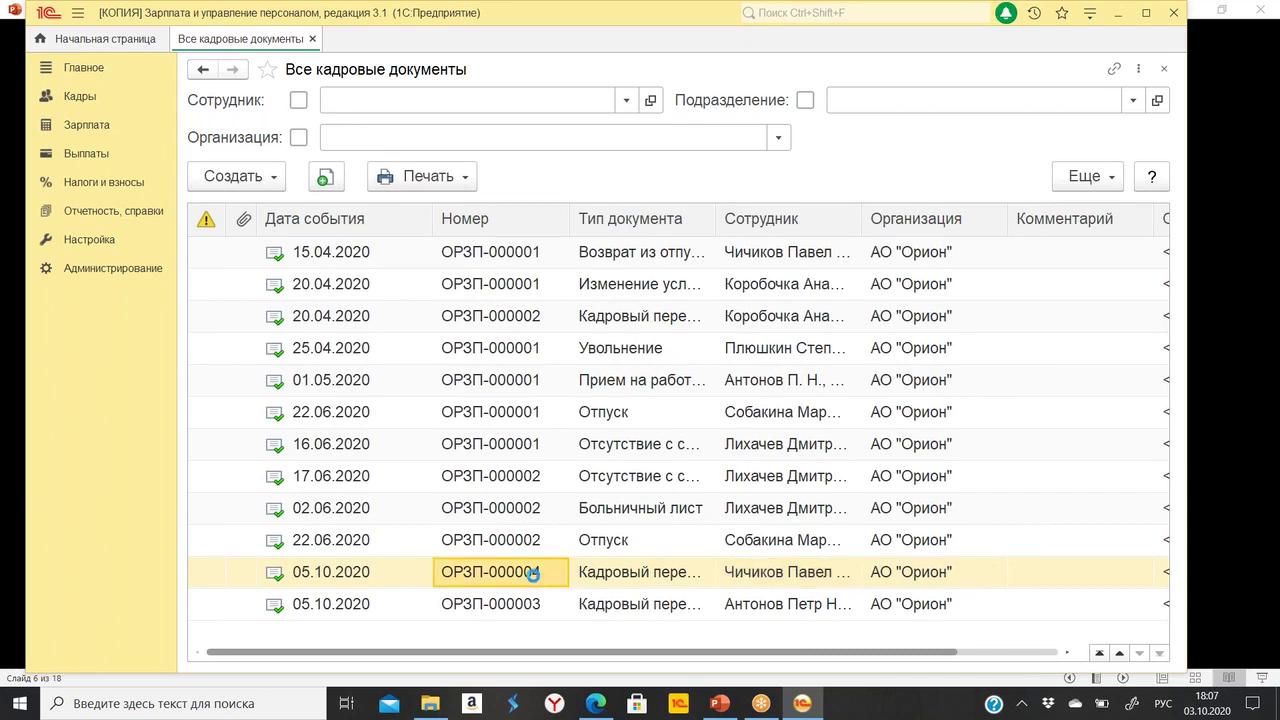
{"action": "left_click", "coordinate": [1130, 142]}
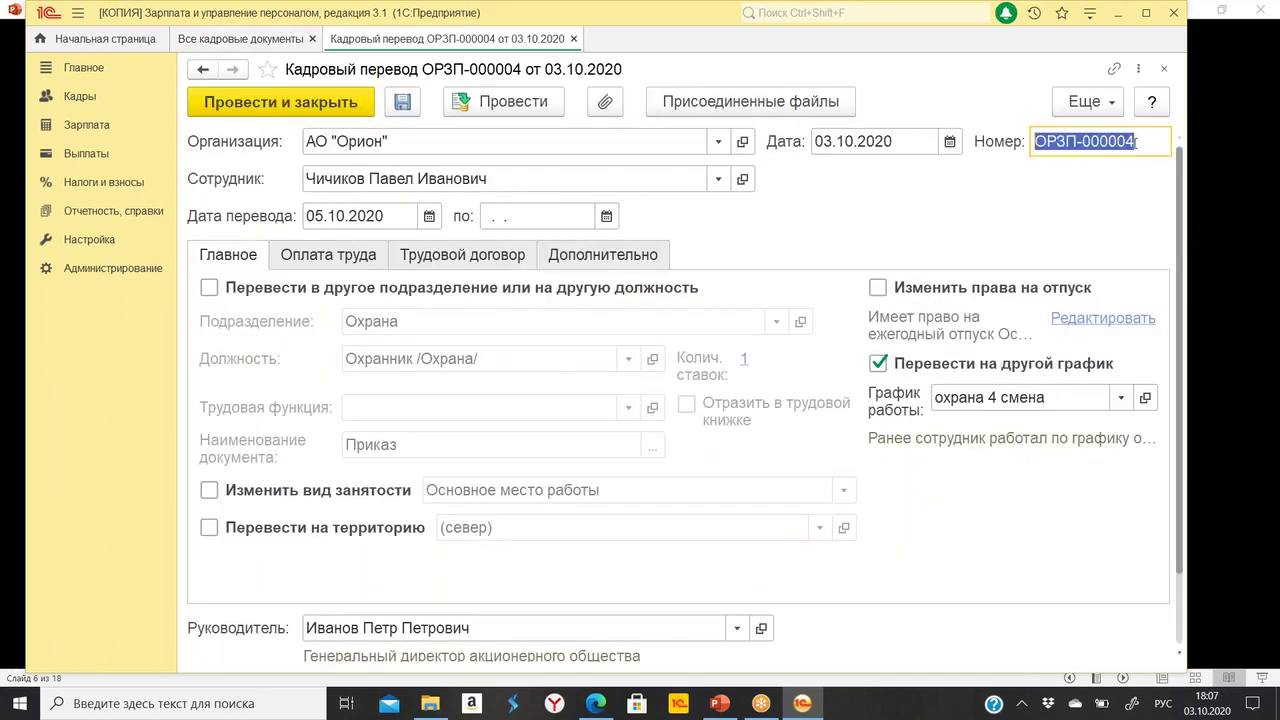
{"action": "key", "text": "BackSpace"}
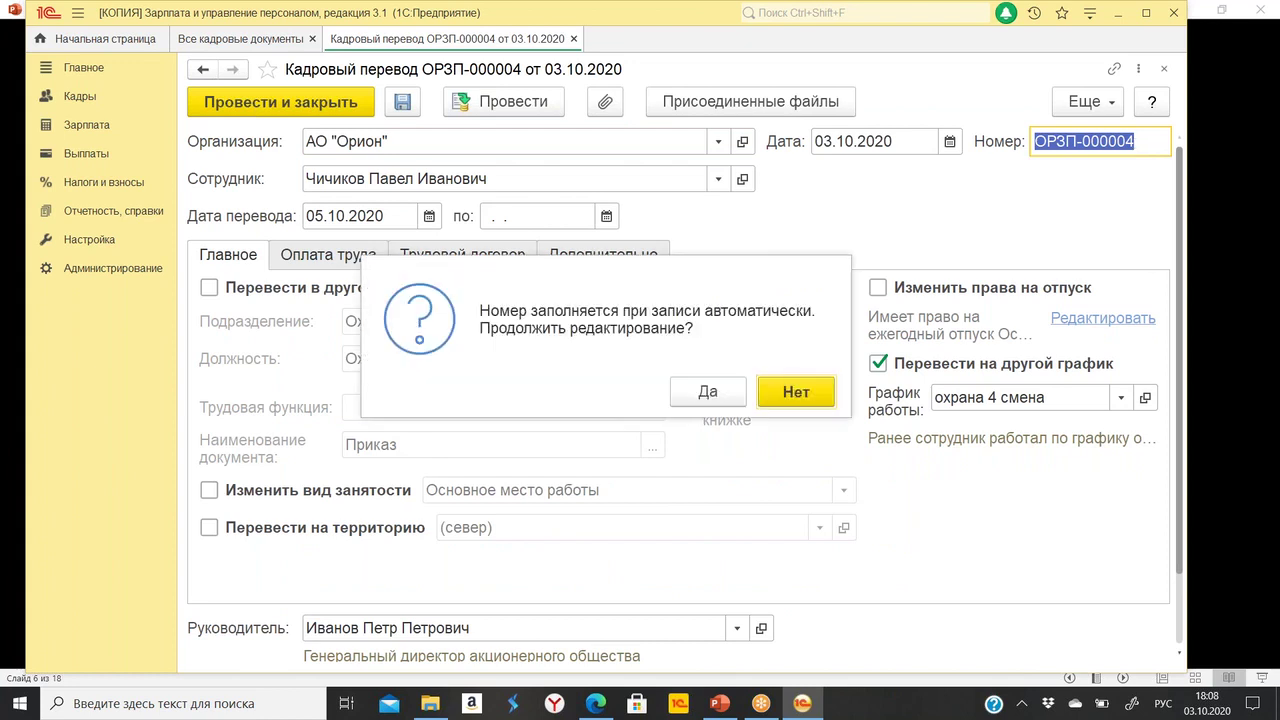
{"action": "left_click", "coordinate": [697, 393]}
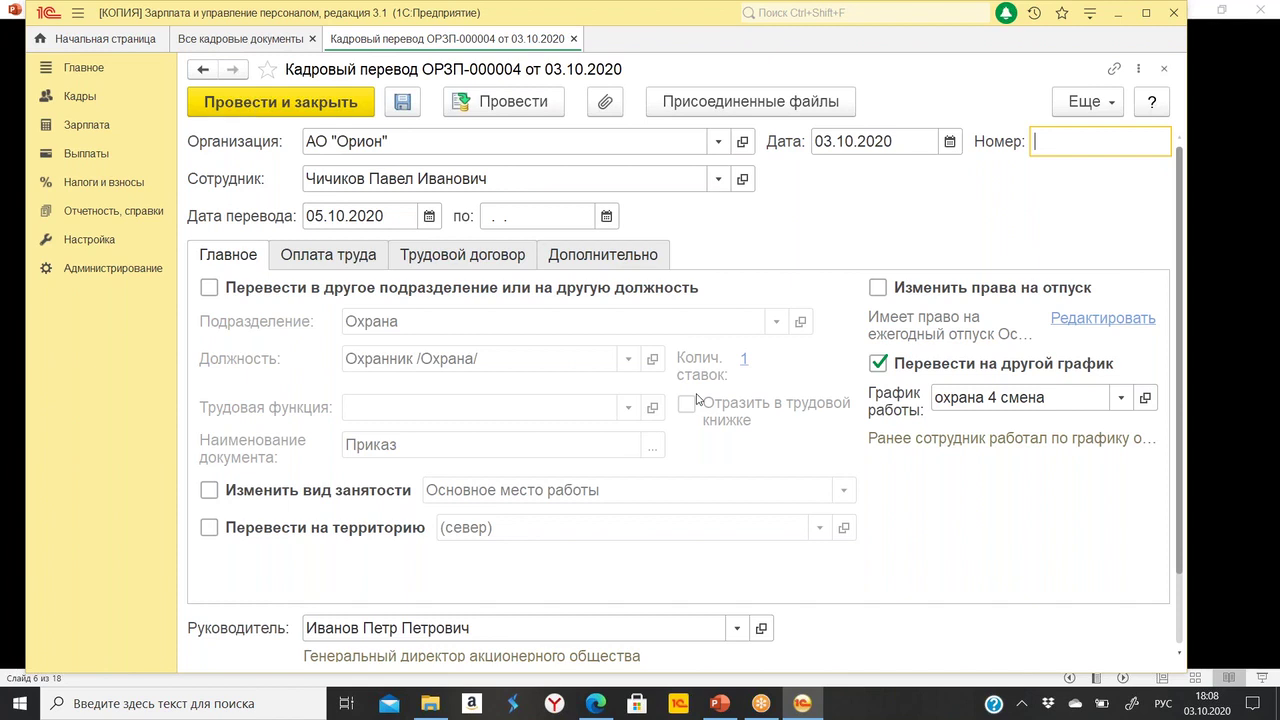
{"action": "type", "text": "01"}
{"action": "key", "text": "BackSpace"}
{"action": "key", "text": "BackSpace"}
{"action": "type", "text": "01"}
{"action": "left_click", "coordinate": [286, 110]}
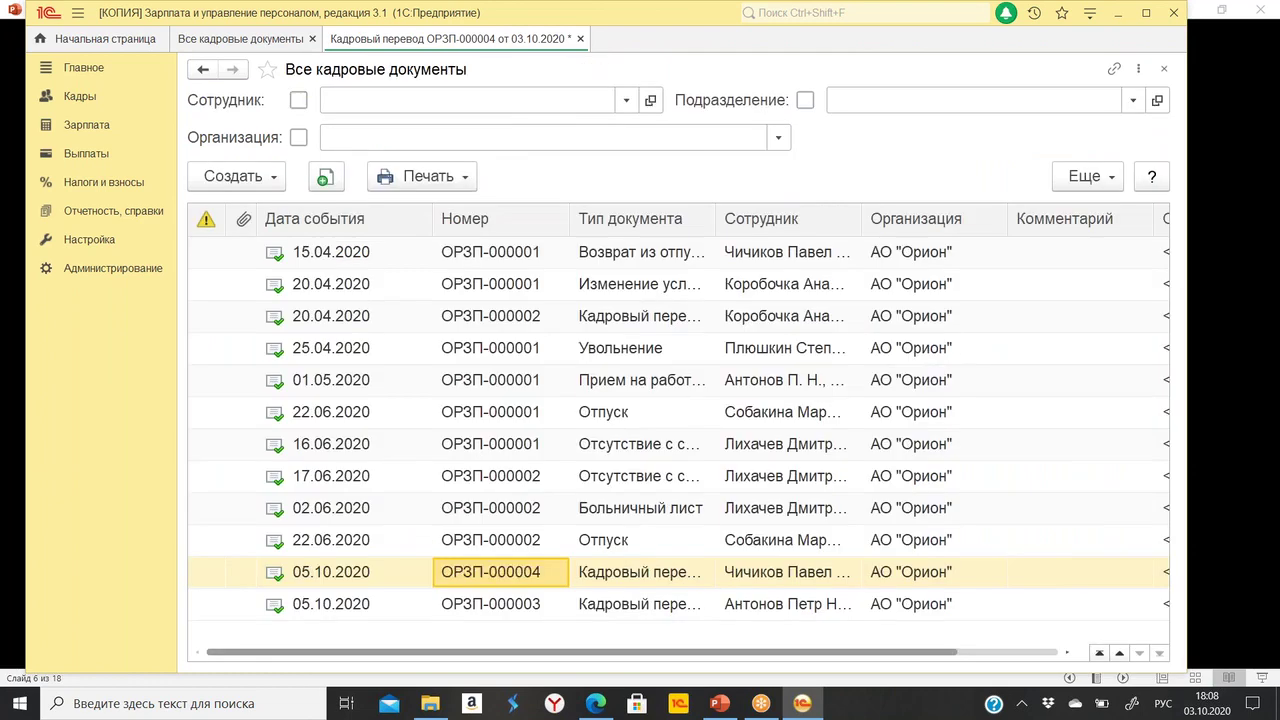
{"action": "left_click", "coordinate": [517, 612]}
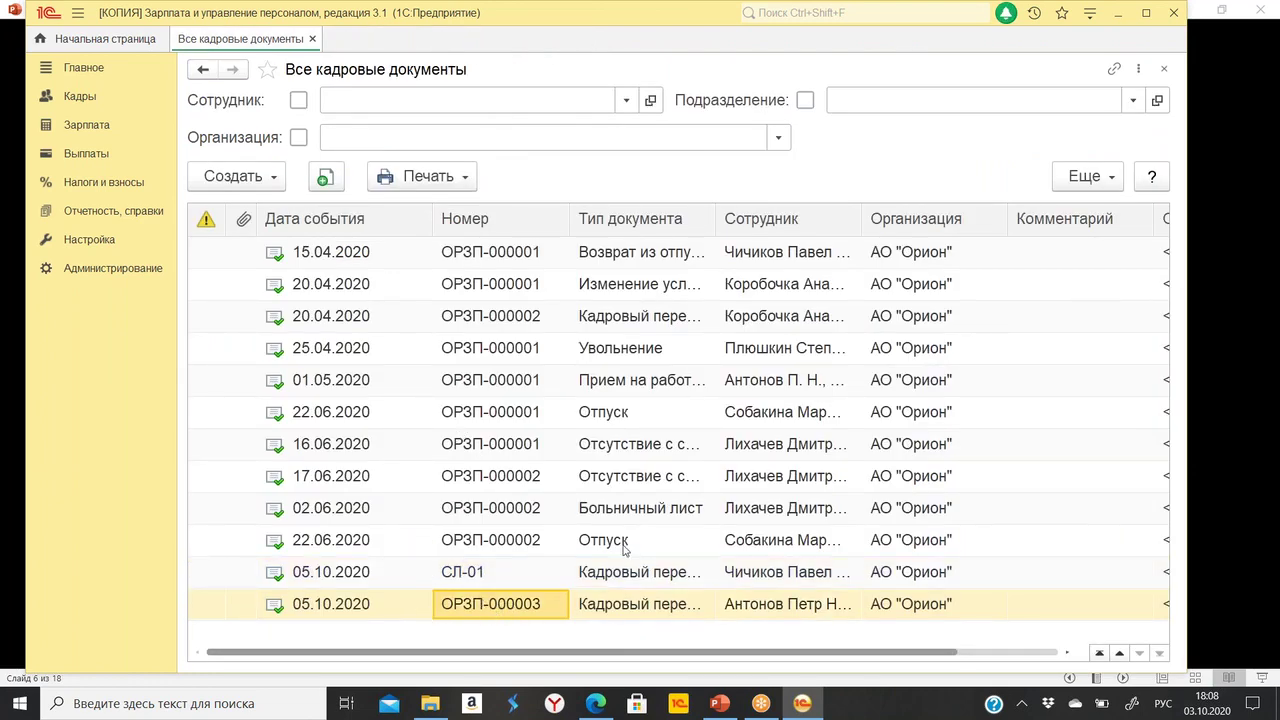
{"action": "left_click", "coordinate": [477, 577]}
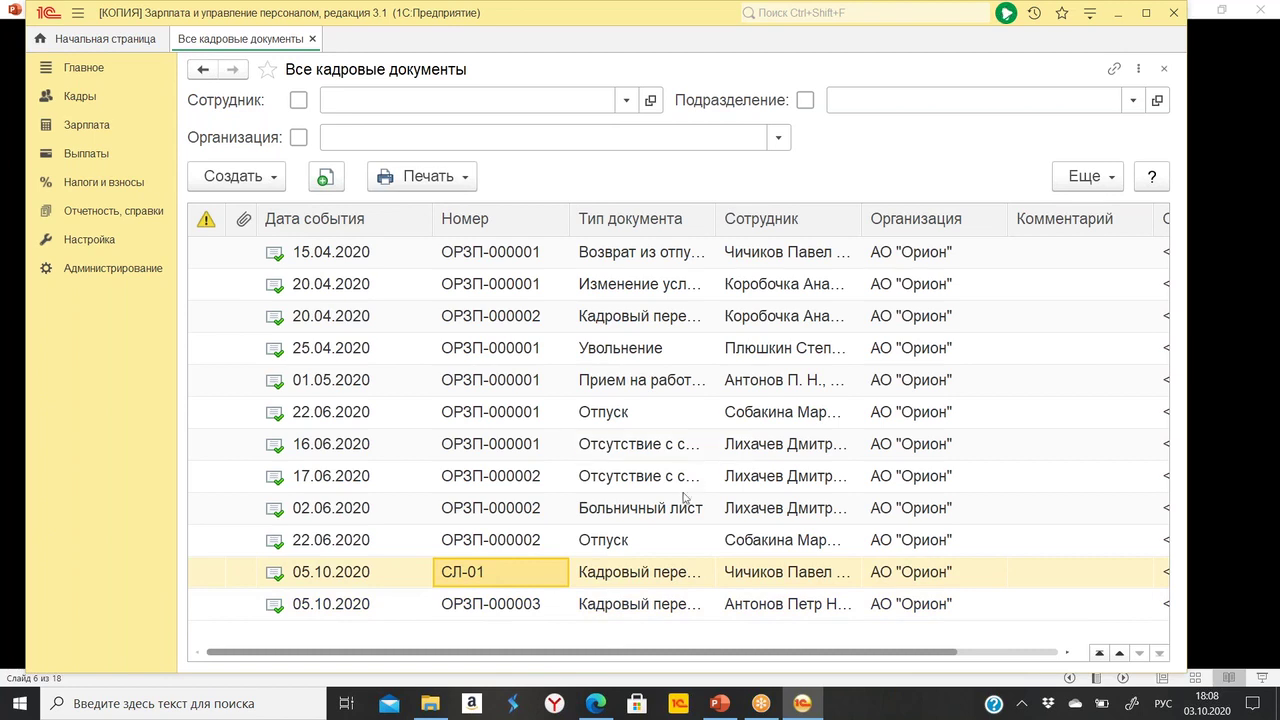
{"action": "left_click", "coordinate": [649, 583]}
{"action": "left_click", "coordinate": [760, 582]}
{"action": "left_click", "coordinate": [708, 578]}
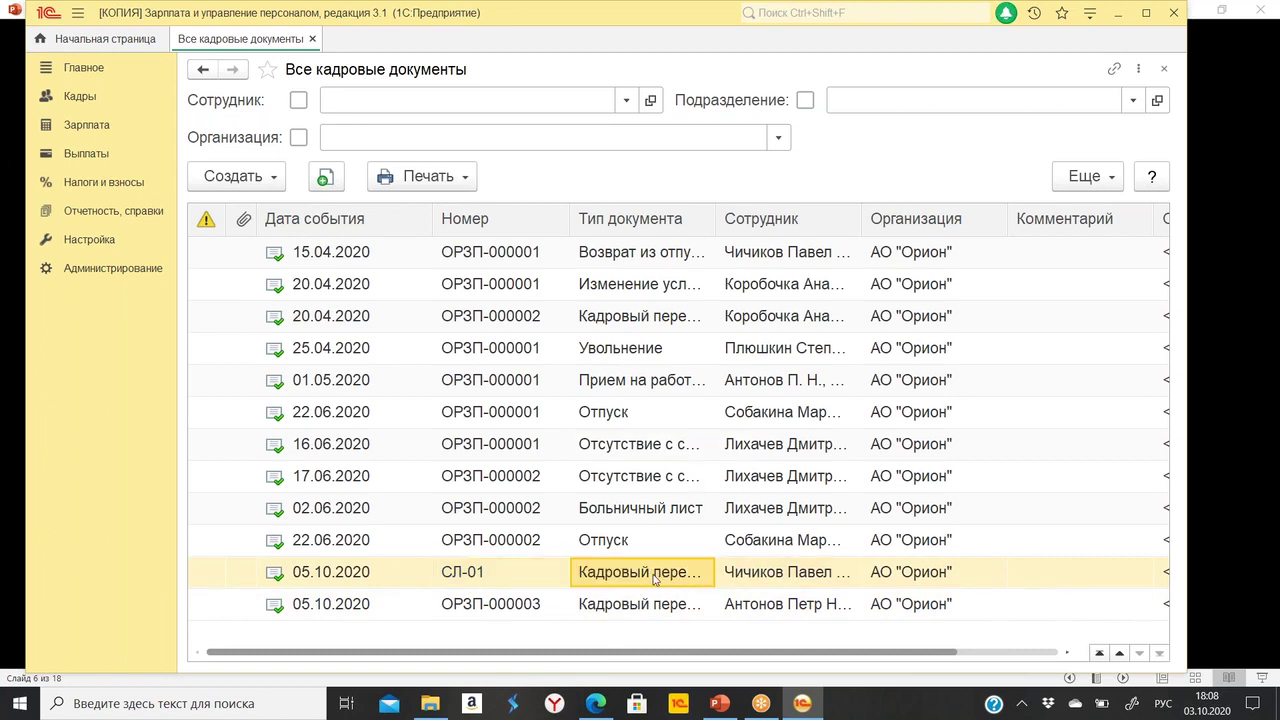
{"action": "left_click", "coordinate": [509, 612]}
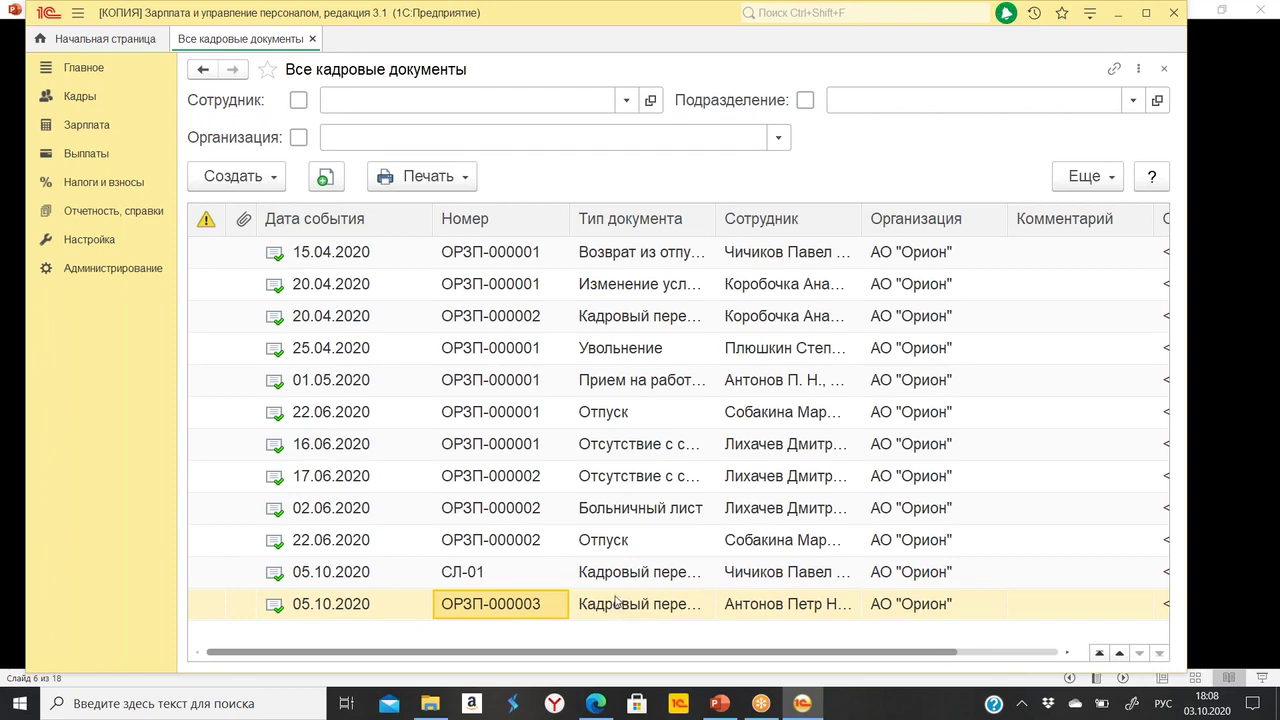
Switch to the PowerPoint presentation and advance to the slide Кадровый перевод списком.
{"action": "left_click", "coordinate": [738, 706]}
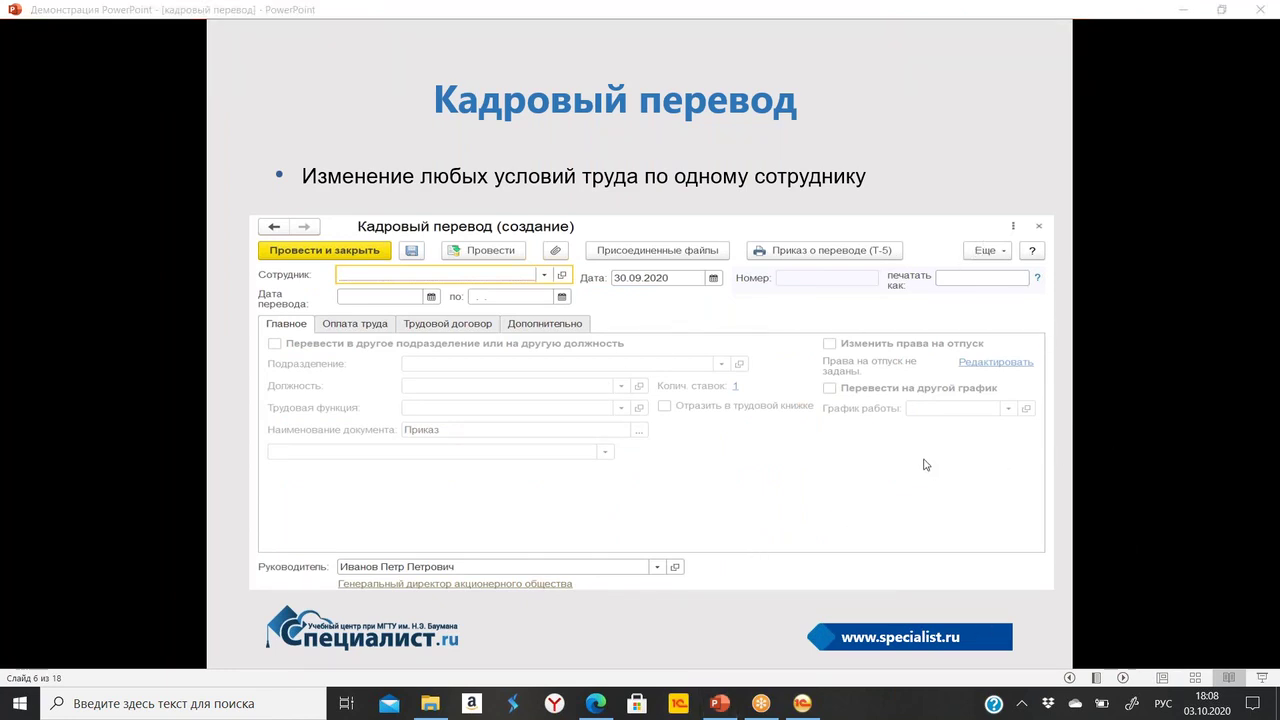
{"action": "left_click", "coordinate": [1123, 678]}
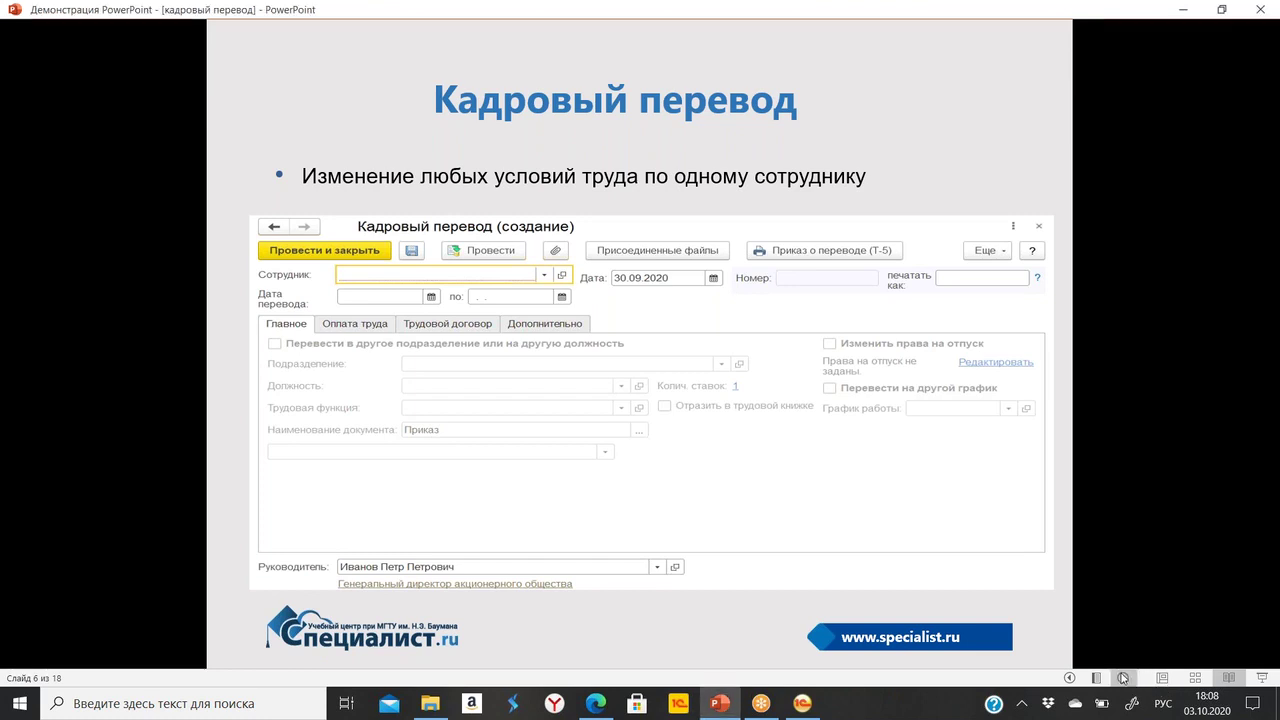
{"action": "left_click", "coordinate": [1123, 678]}
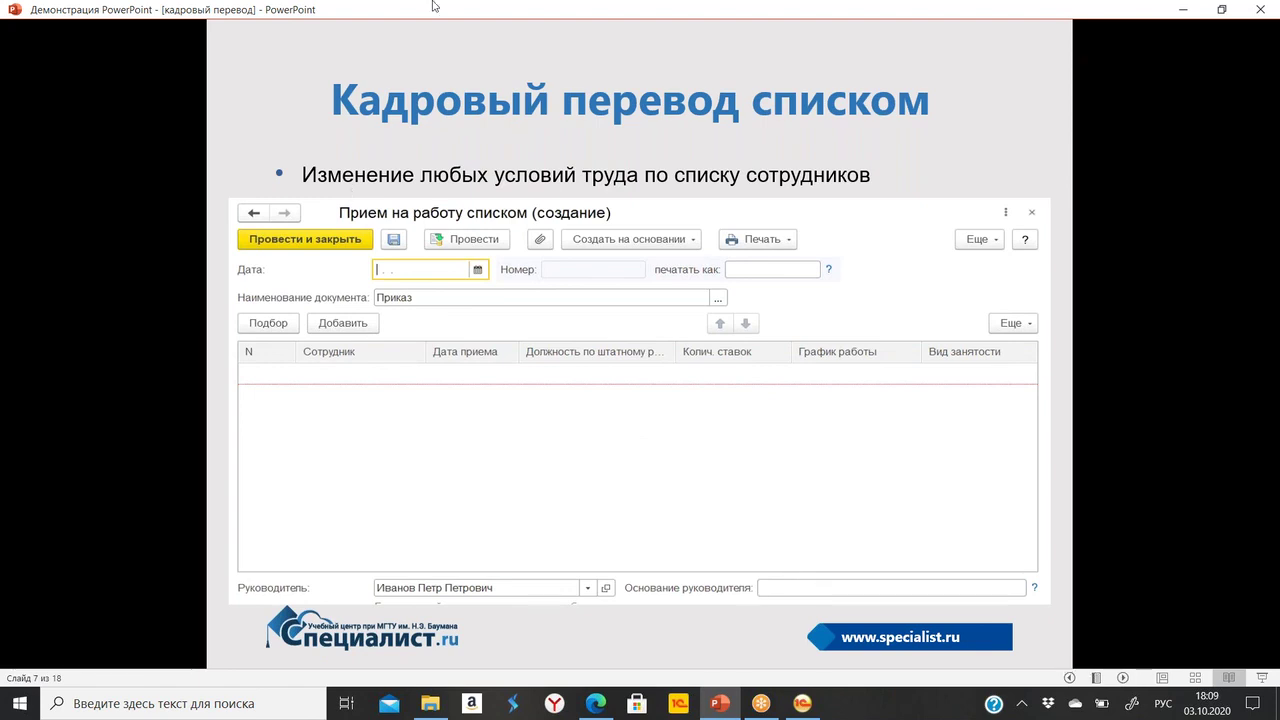
Return to 1C, open a new group transfer document (Кадровый перевод списком) to view its form, and close it unsaved.
{"action": "left_click", "coordinate": [803, 714]}
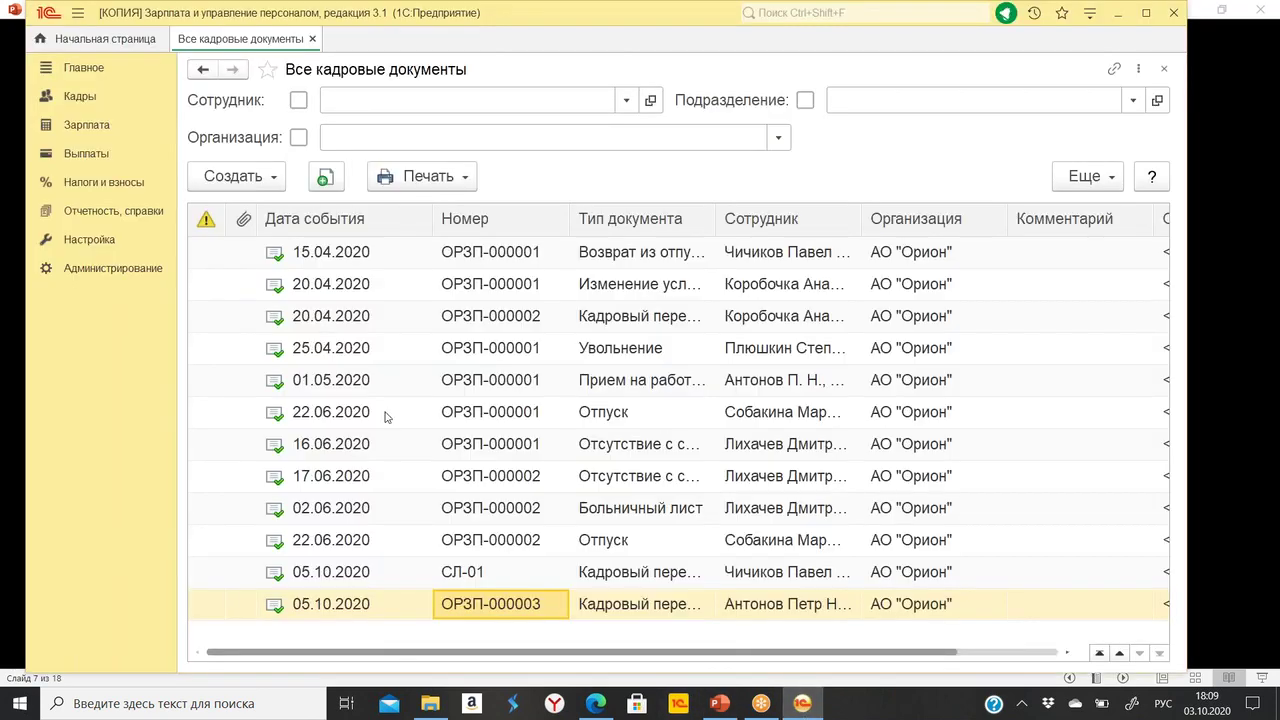
{"action": "left_click", "coordinate": [258, 180]}
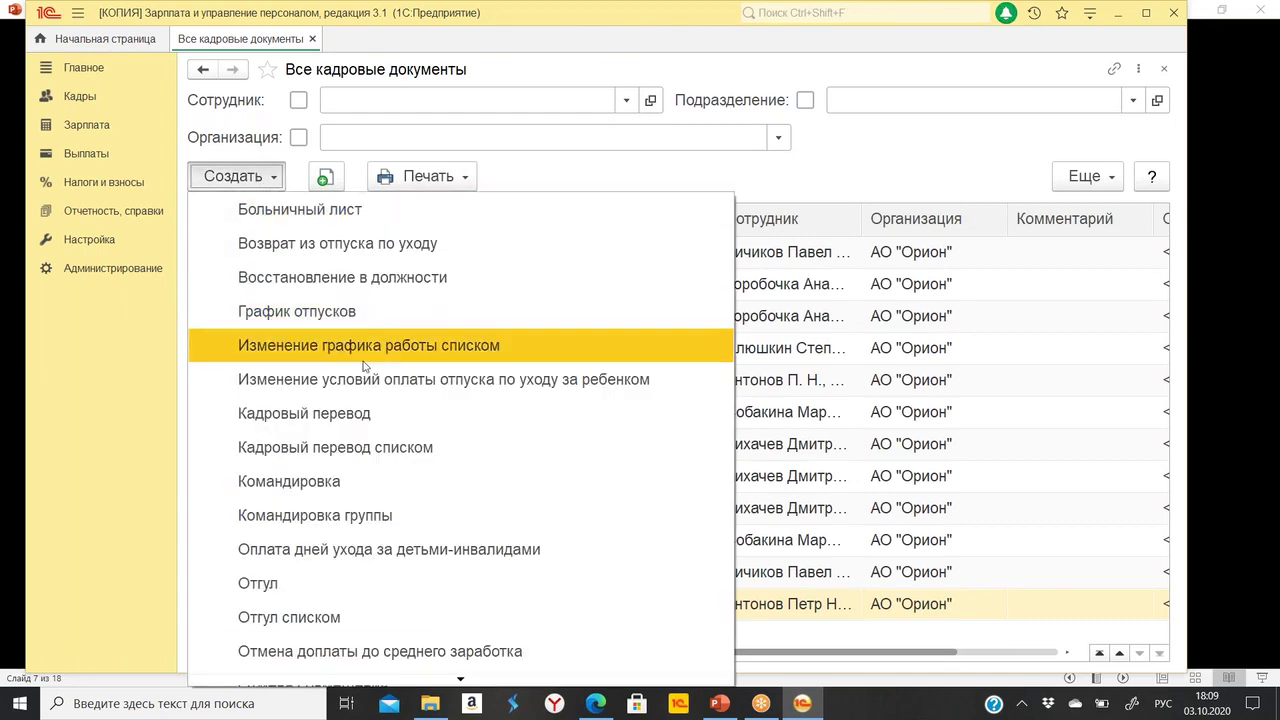
{"action": "left_click", "coordinate": [424, 451]}
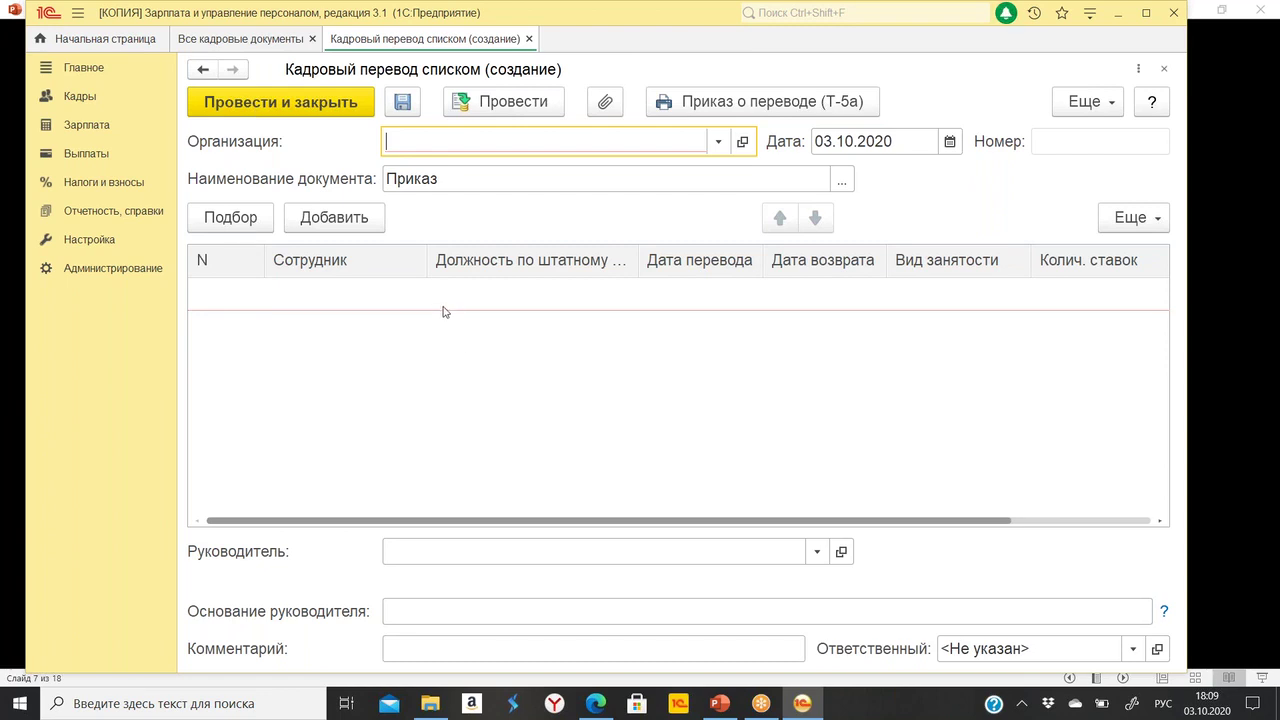
{"action": "left_click", "coordinate": [529, 40]}
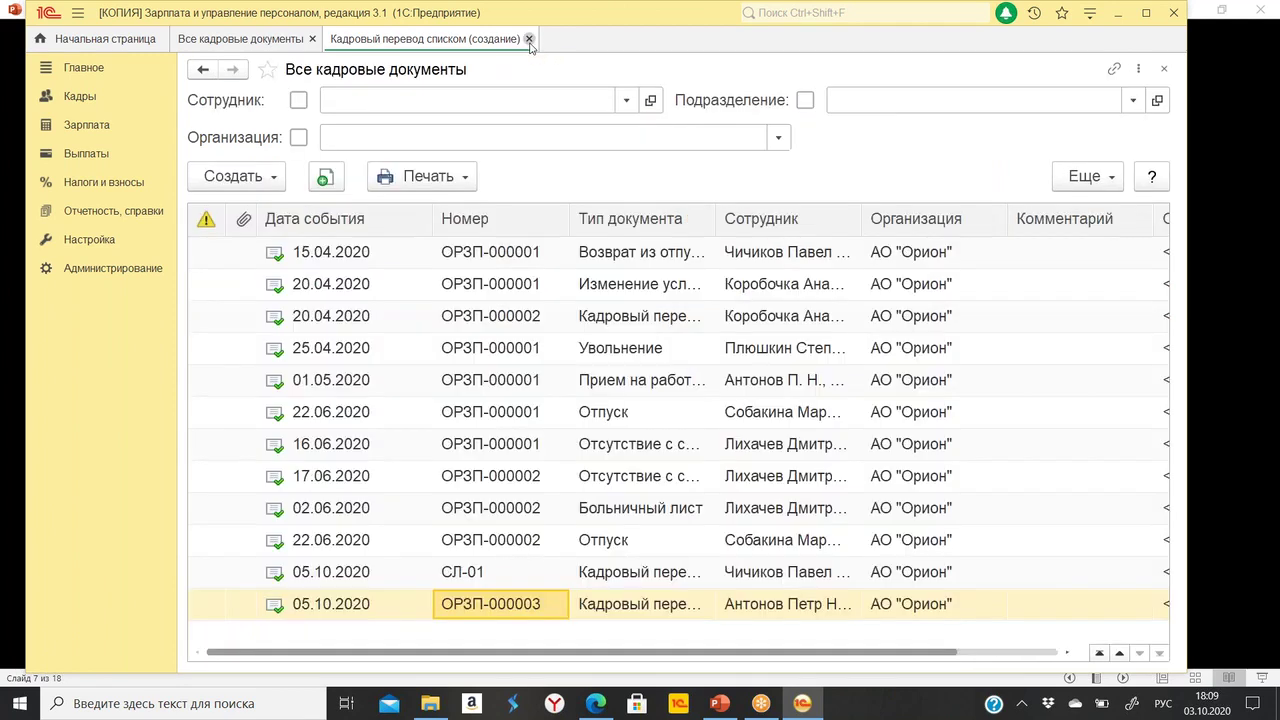
Switch to the PowerPoint presentation and advance to the slide Изменение графика работы списком.
{"action": "left_click", "coordinate": [550, 582]}
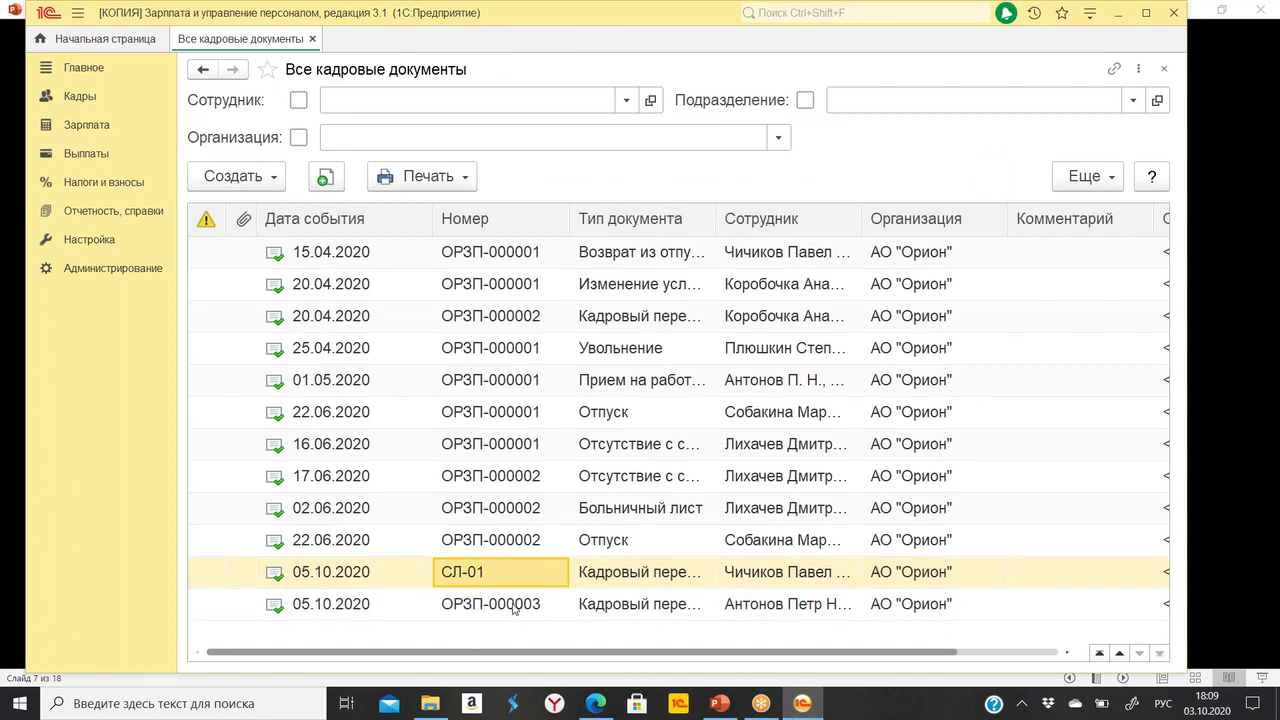
{"action": "left_click", "coordinate": [513, 608]}
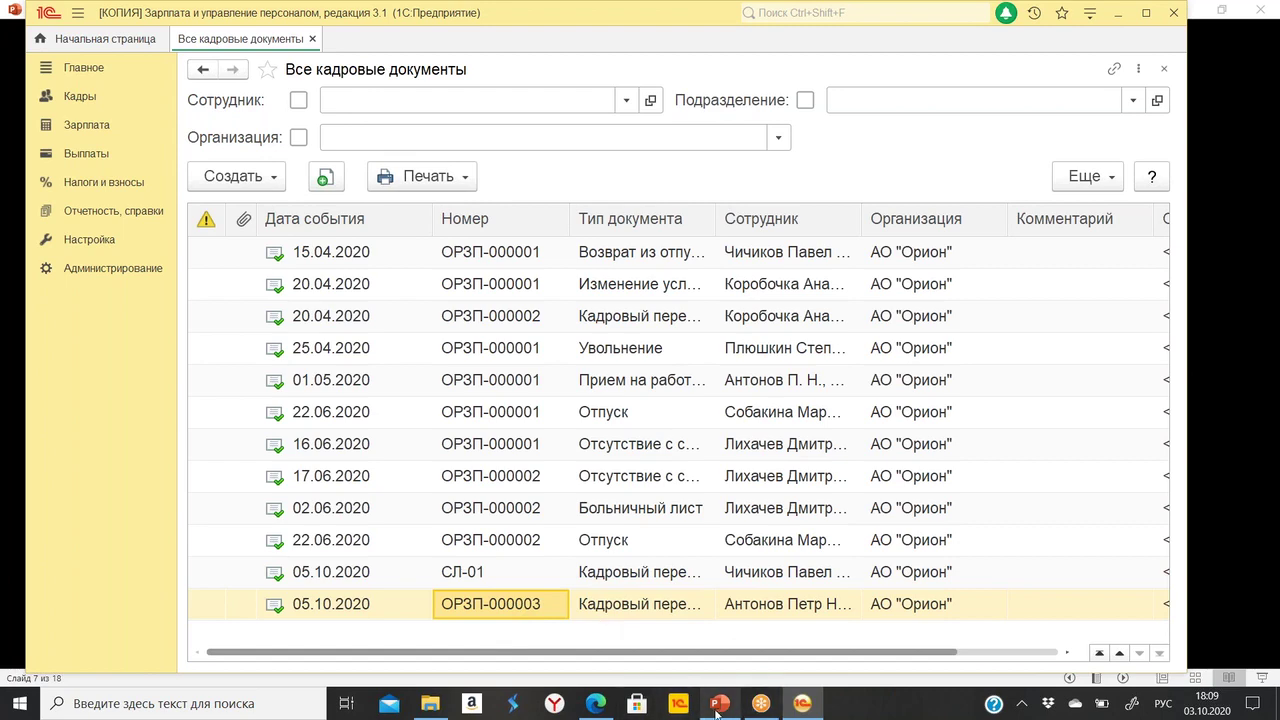
{"action": "left_click", "coordinate": [652, 640]}
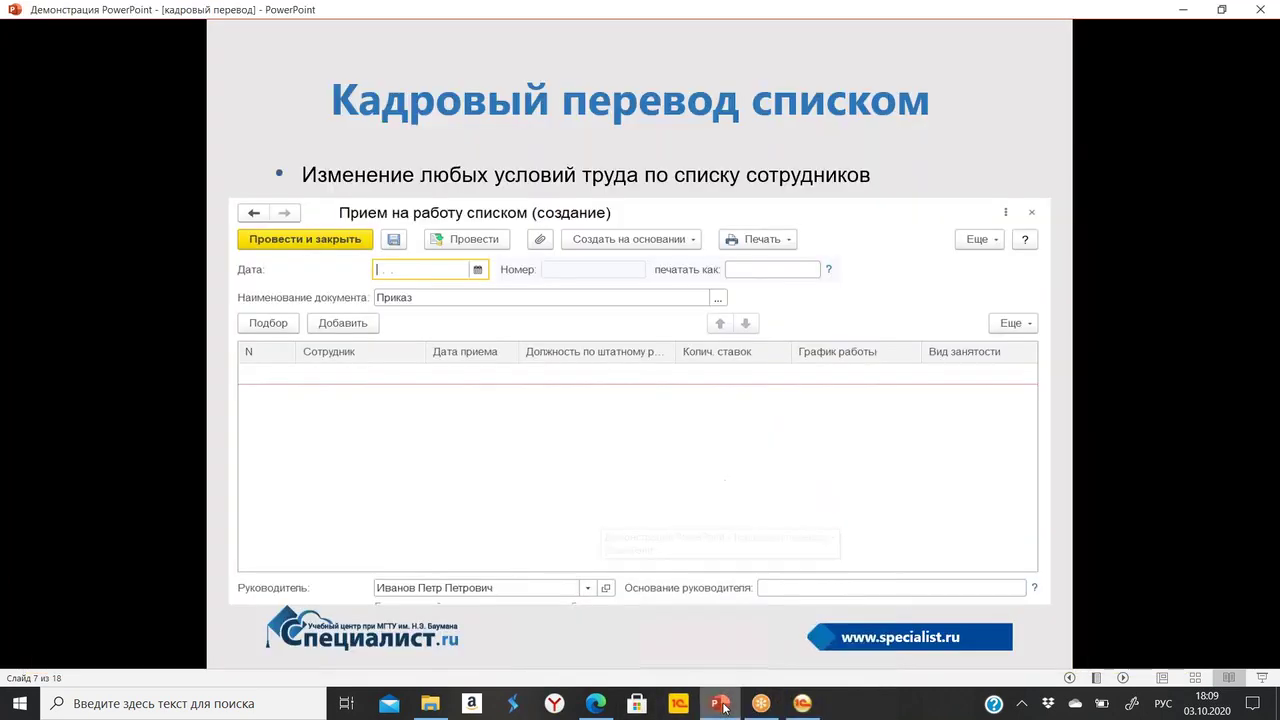
{"action": "left_click", "coordinate": [1125, 679]}
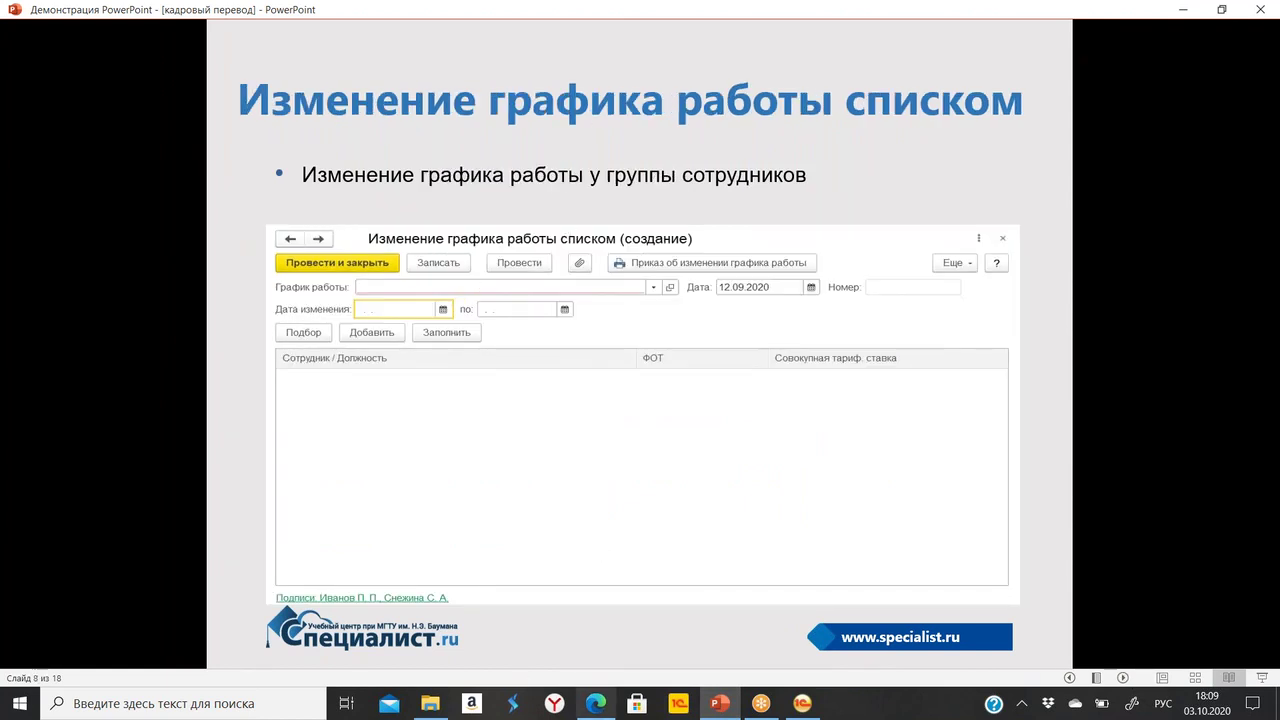
Return to 1C and look through the personnel document types that can be created from the list of all personnel documents.
{"action": "left_click", "coordinate": [802, 703]}
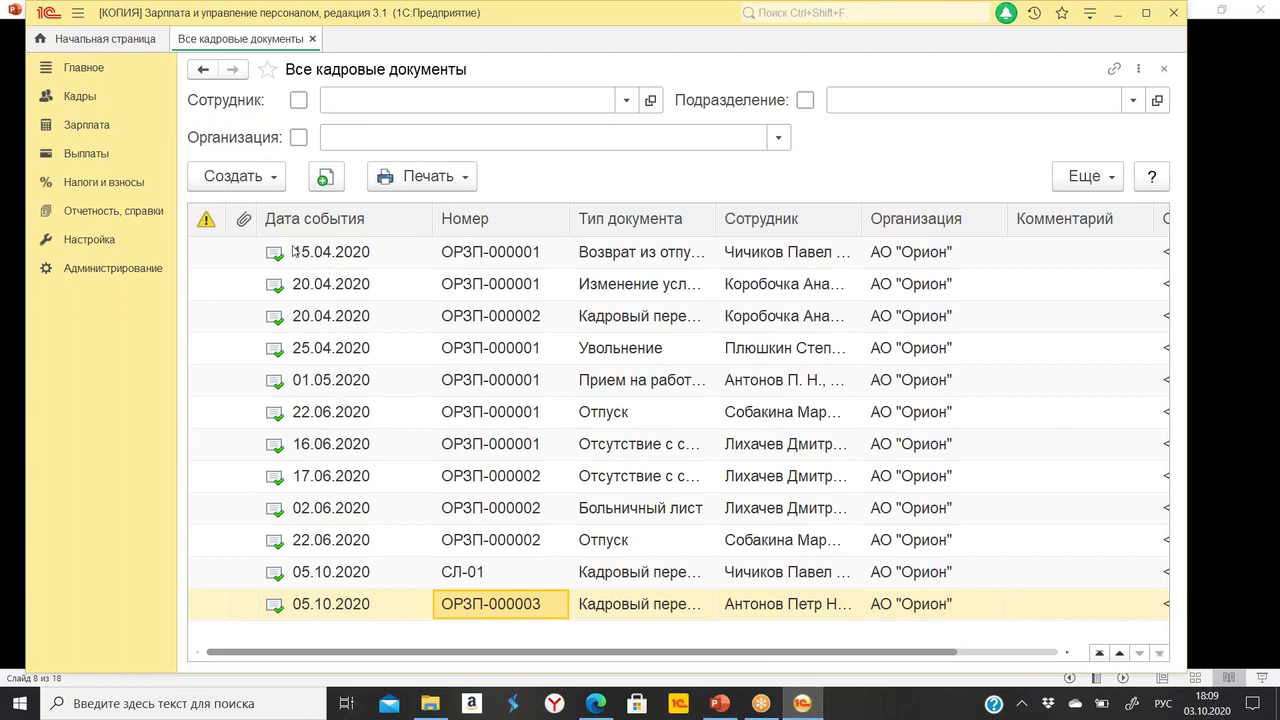
{"action": "left_click", "coordinate": [242, 183]}
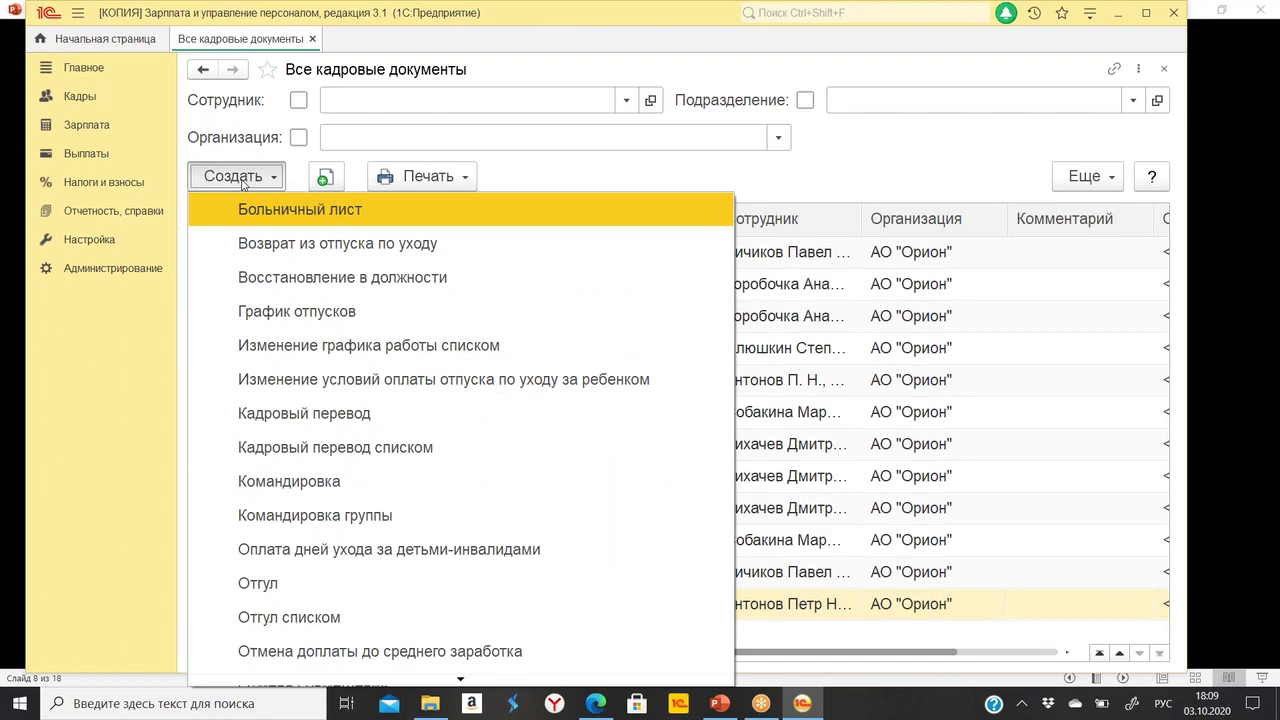
{"action": "scroll", "coordinate": [268, 219], "scroll_direction": "down", "scroll_amount": 2}
{"action": "scroll", "coordinate": [268, 219], "scroll_direction": "down", "scroll_amount": 9}
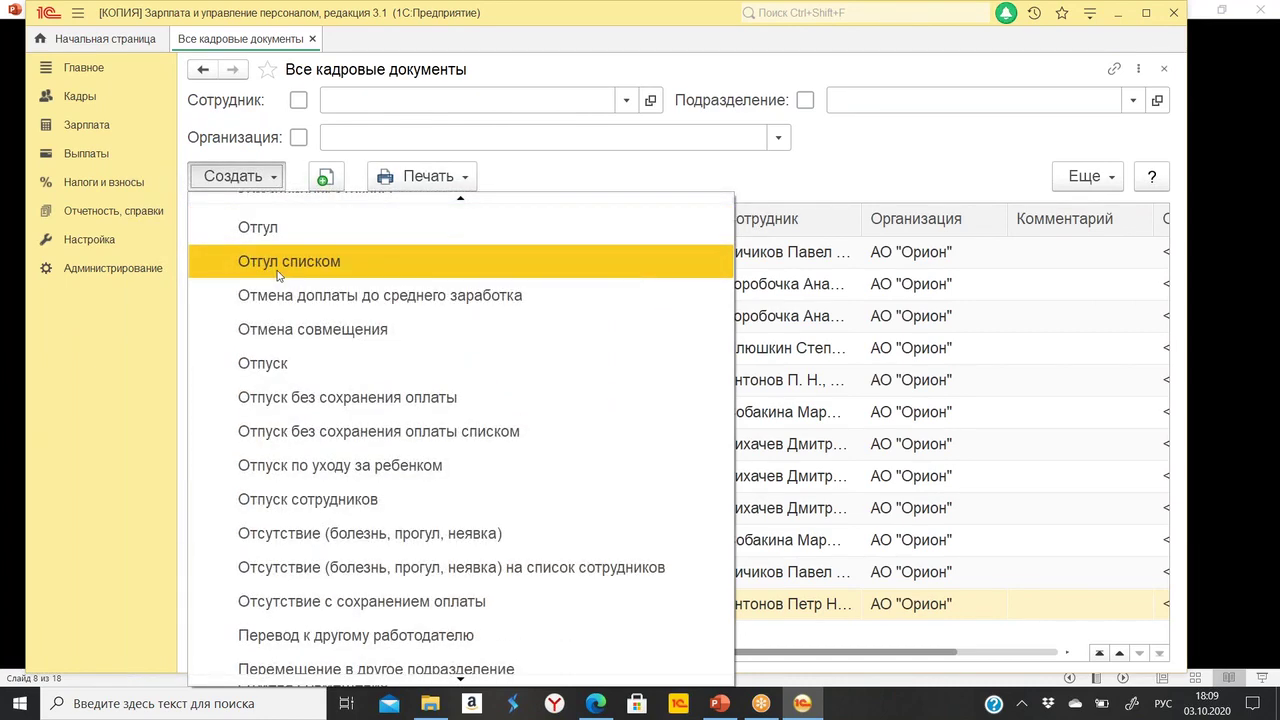
{"action": "scroll", "coordinate": [686, 214], "scroll_direction": "up", "scroll_amount": 1}
{"action": "scroll", "coordinate": [650, 317], "scroll_direction": "down", "scroll_amount": 7}
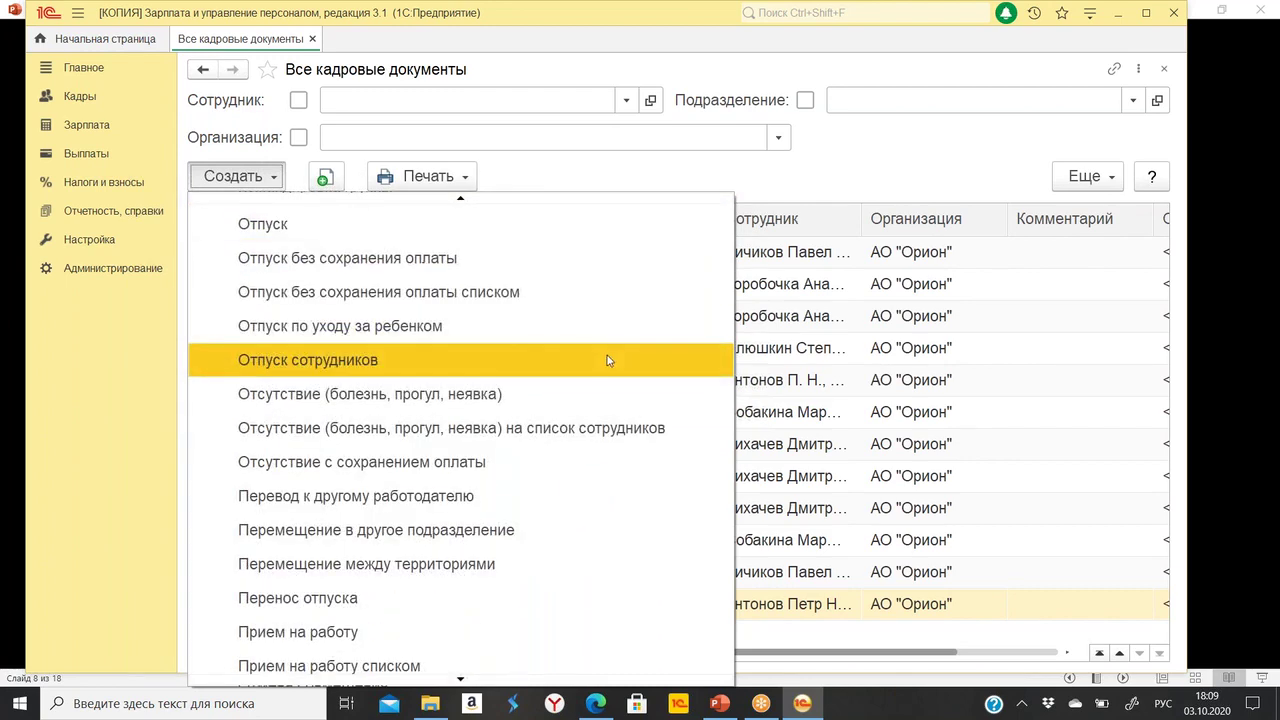
{"action": "scroll", "coordinate": [600, 394], "scroll_direction": "down", "scroll_amount": 4}
{"action": "scroll", "coordinate": [540, 394], "scroll_direction": "down", "scroll_amount": 2}
{"action": "scroll", "coordinate": [507, 394], "scroll_direction": "down", "scroll_amount": 3}
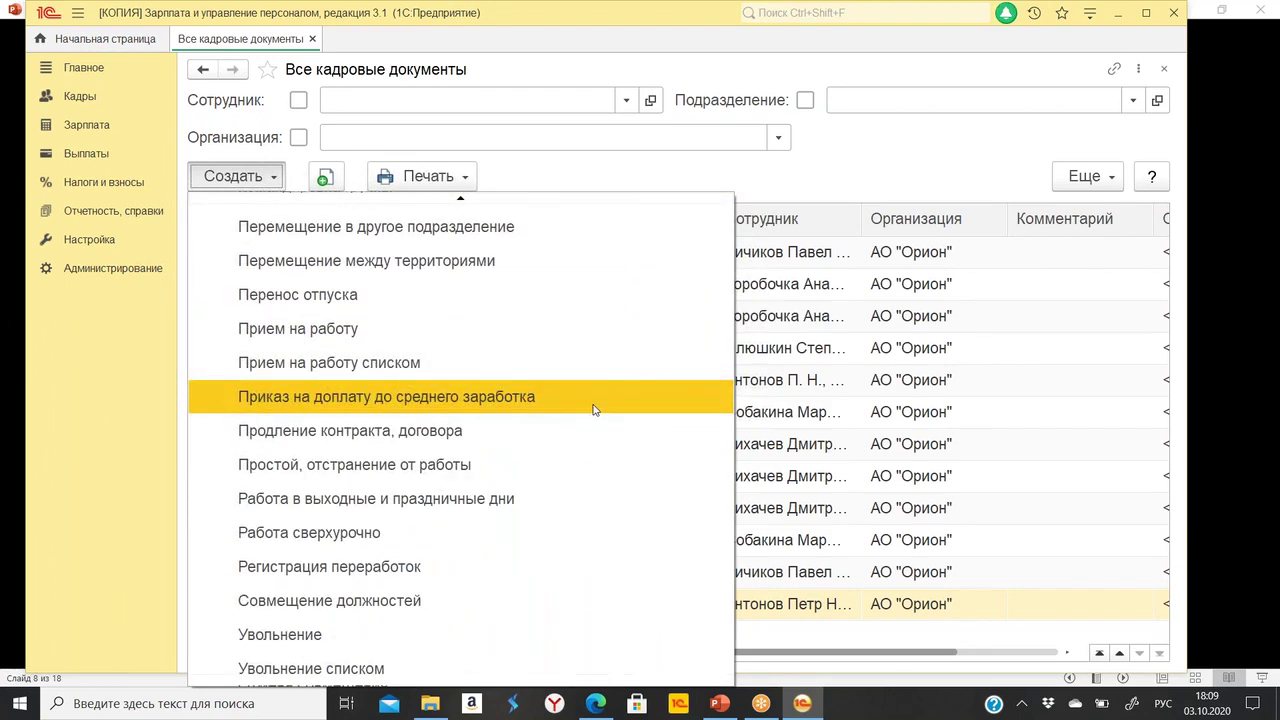
{"action": "left_click", "coordinate": [842, 348]}
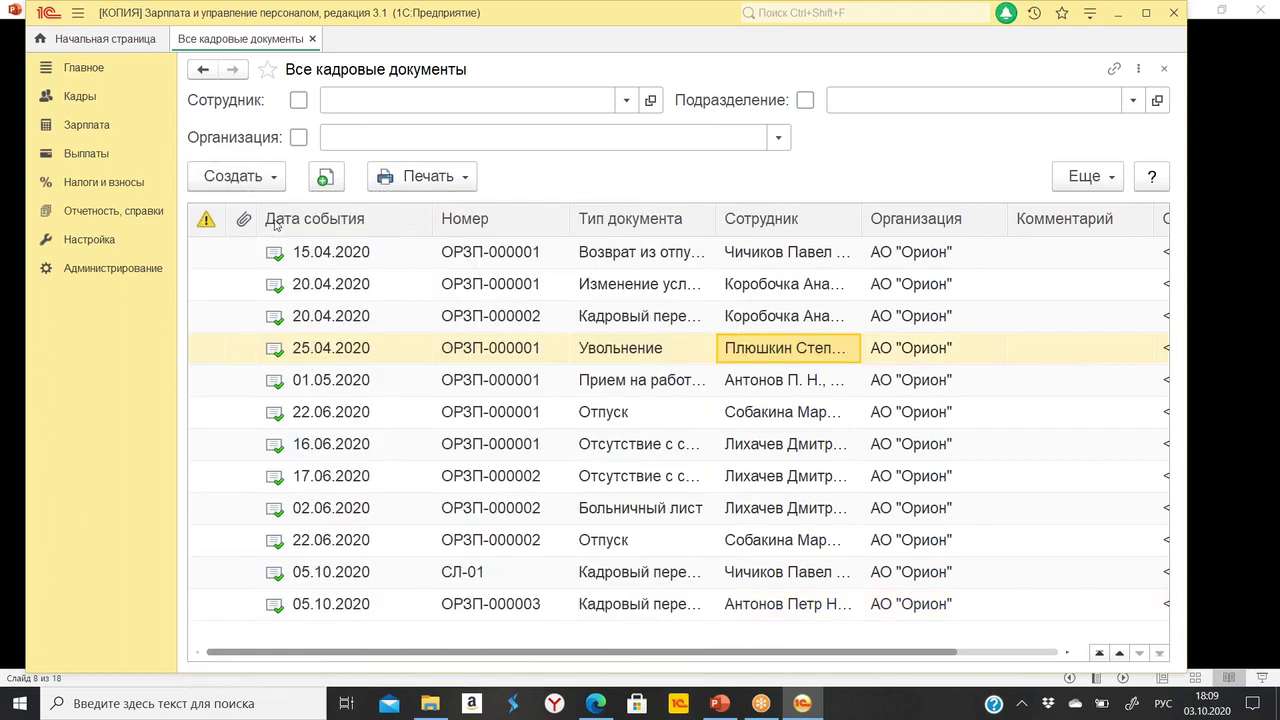
Open the salary section's Изменение оплаты сотрудников journal and examine its transfer entries and the document types available for creation.
{"action": "left_click", "coordinate": [84, 96]}
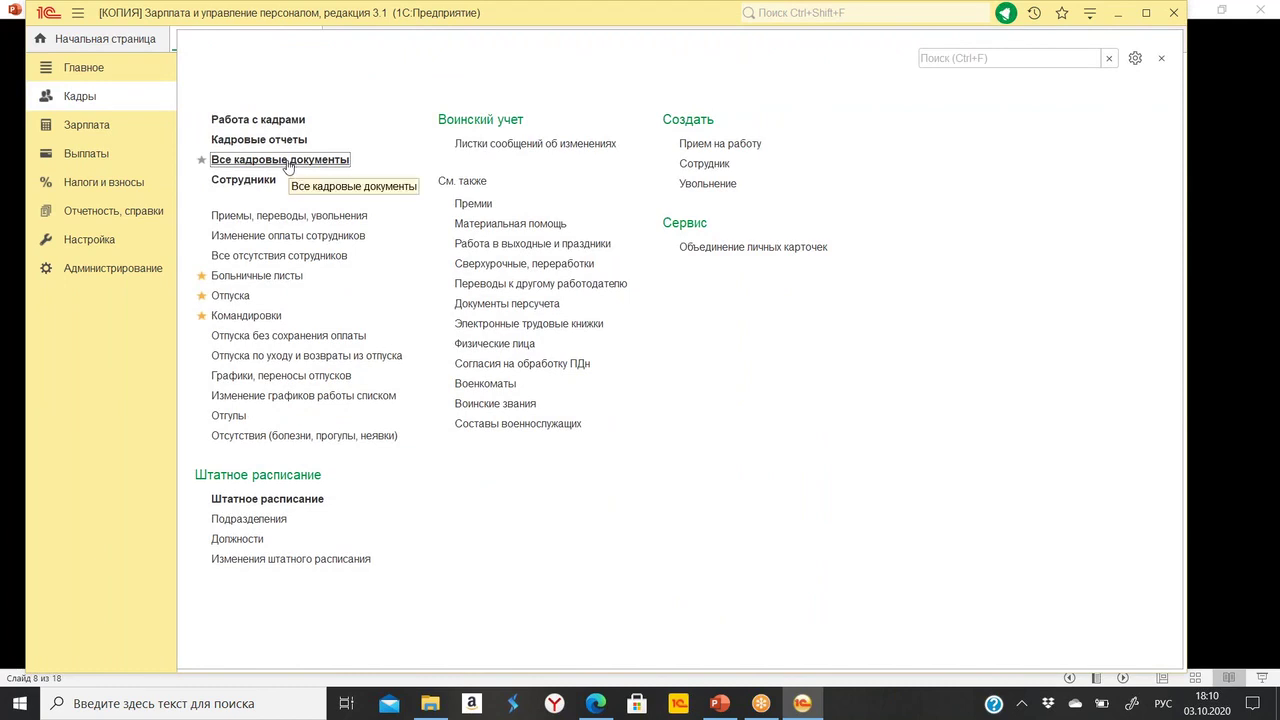
{"action": "left_click", "coordinate": [86, 126]}
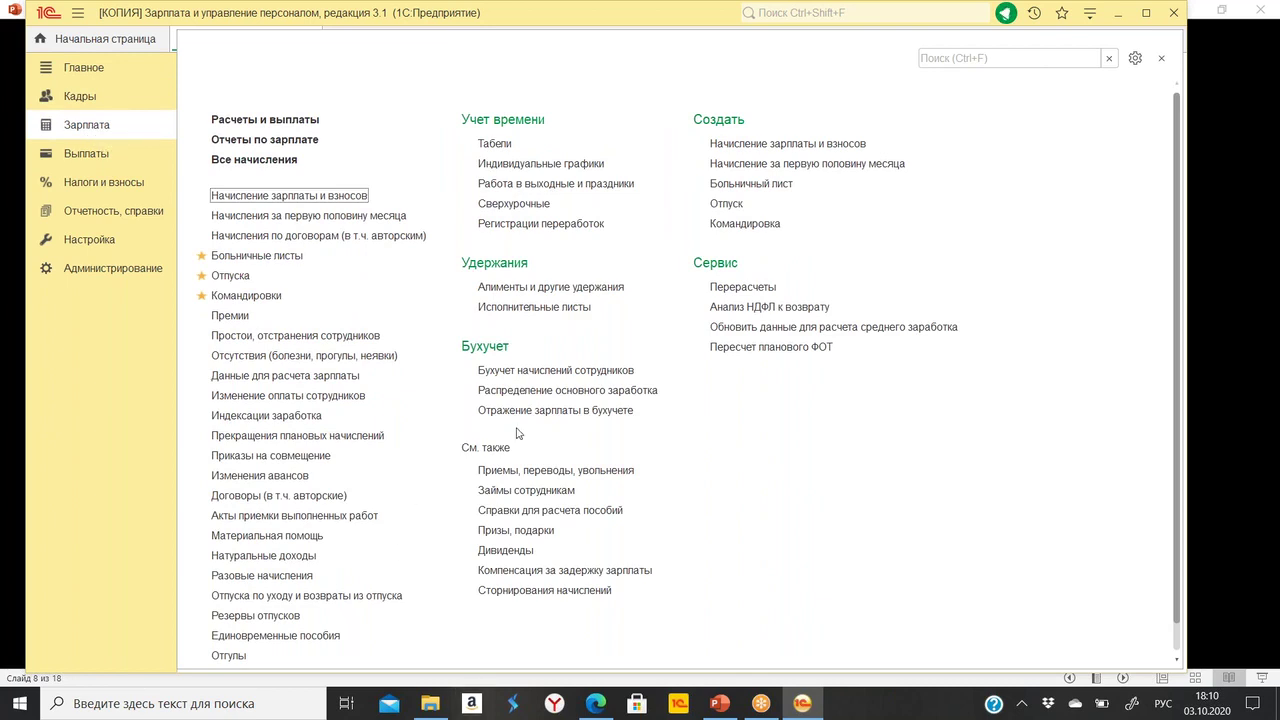
{"action": "left_click", "coordinate": [330, 396]}
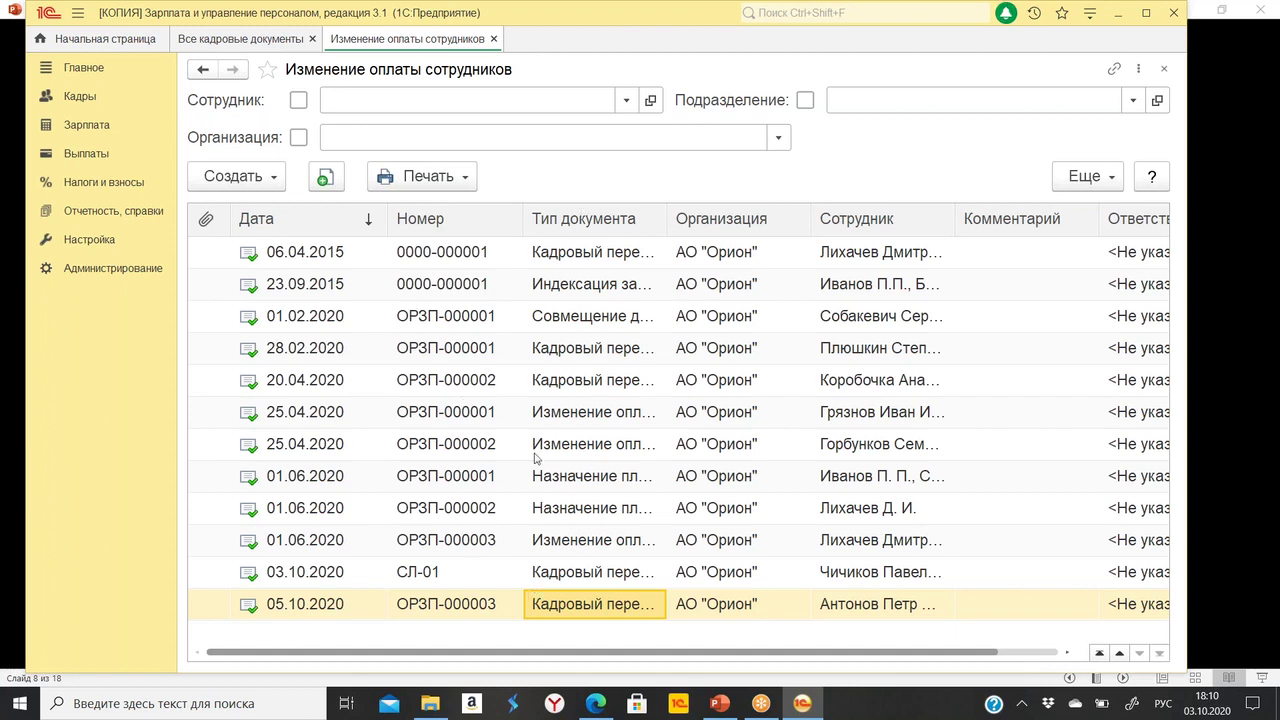
{"action": "left_click", "coordinate": [590, 570]}
{"action": "left_click", "coordinate": [614, 607]}
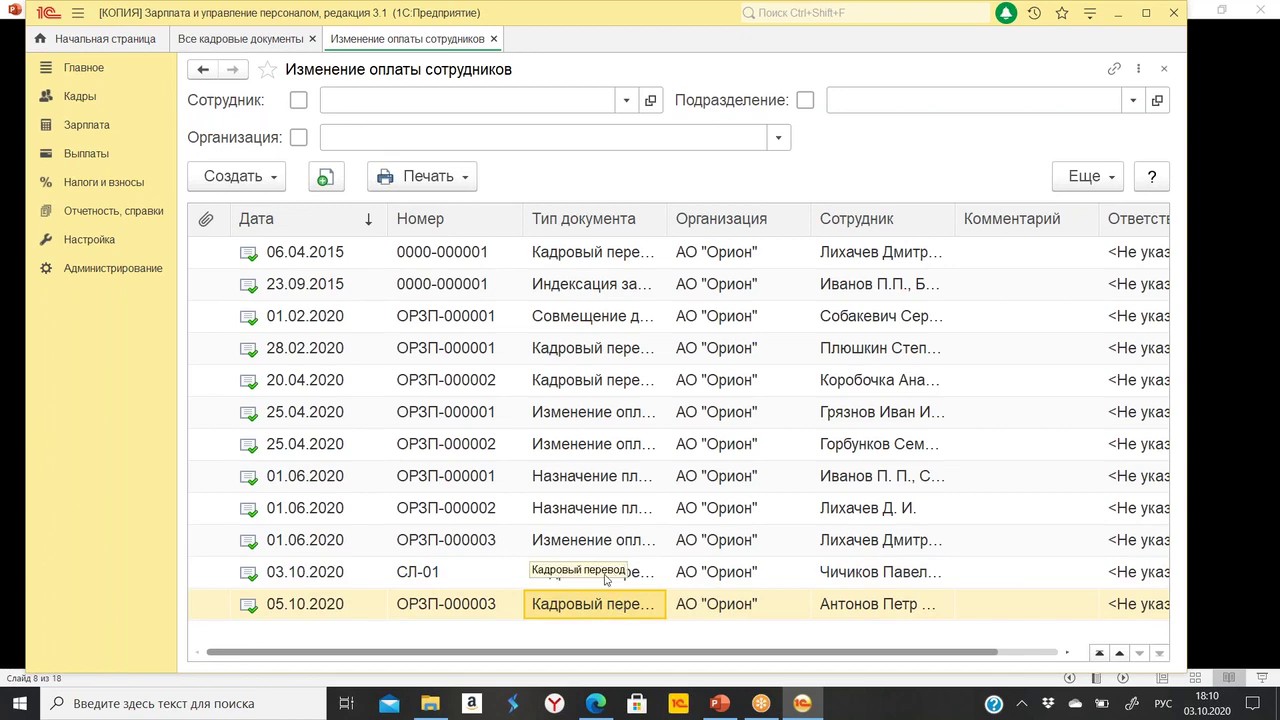
{"action": "left_click", "coordinate": [243, 179]}
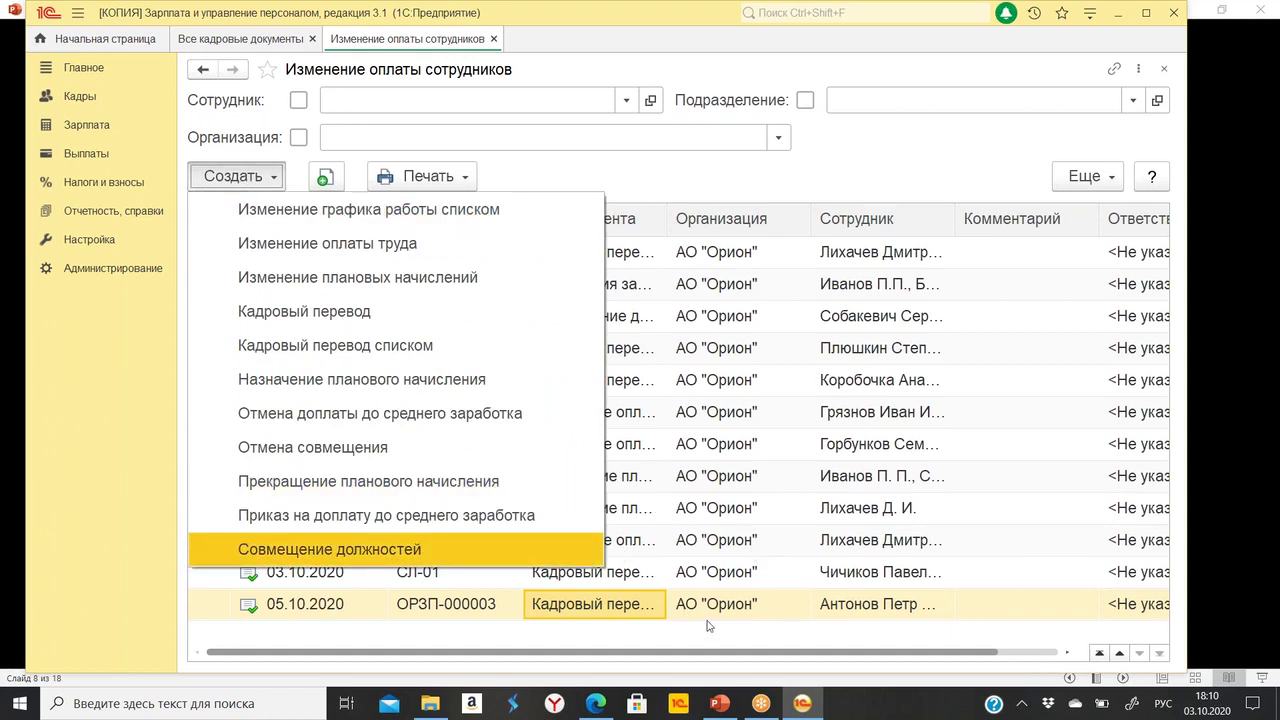
Mark the personnel transfer СЛ-01 dated 03.10.2020 for deletion in the pay changes journal.
{"action": "left_click", "coordinate": [797, 578]}
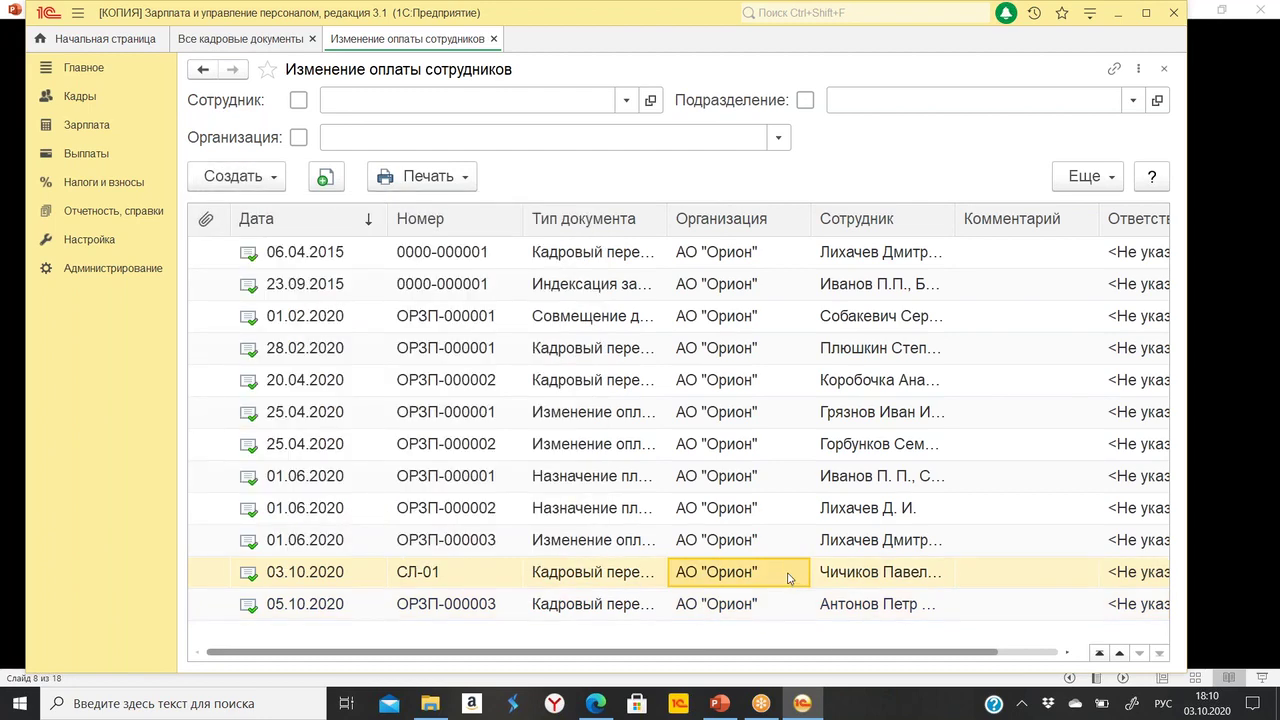
{"action": "key", "text": "Delete"}
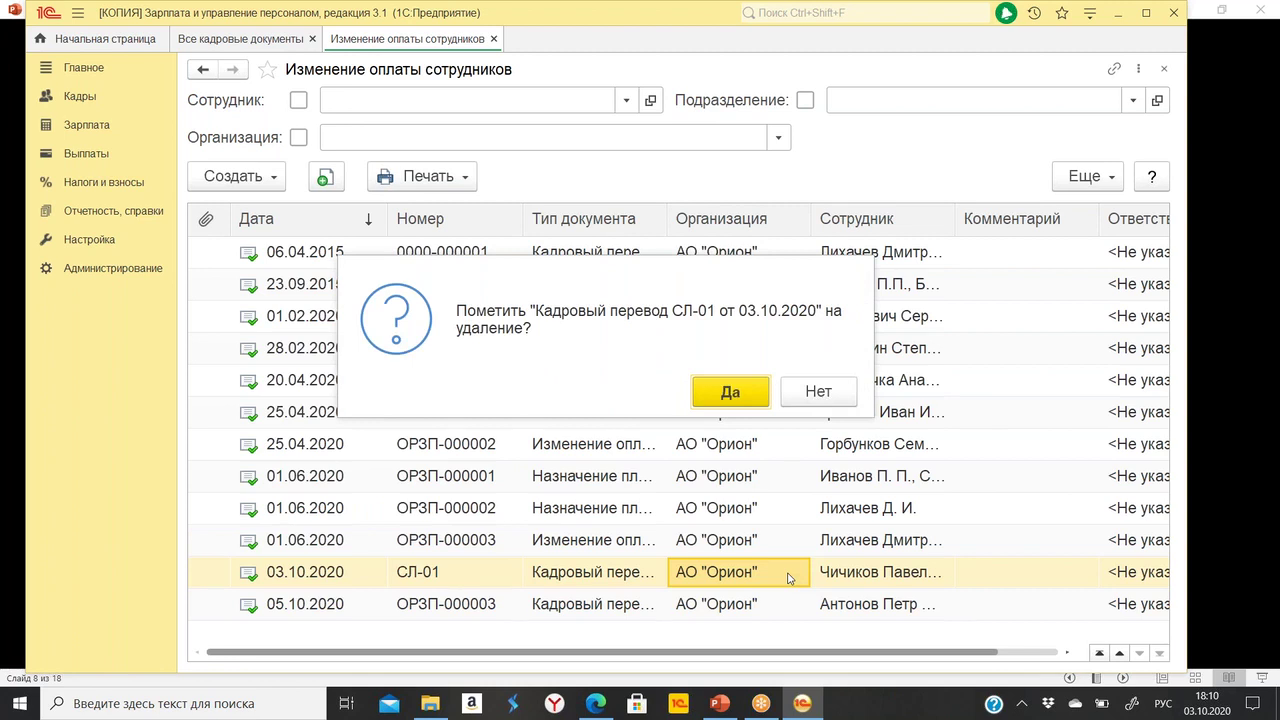
{"action": "key", "text": "Escape"}
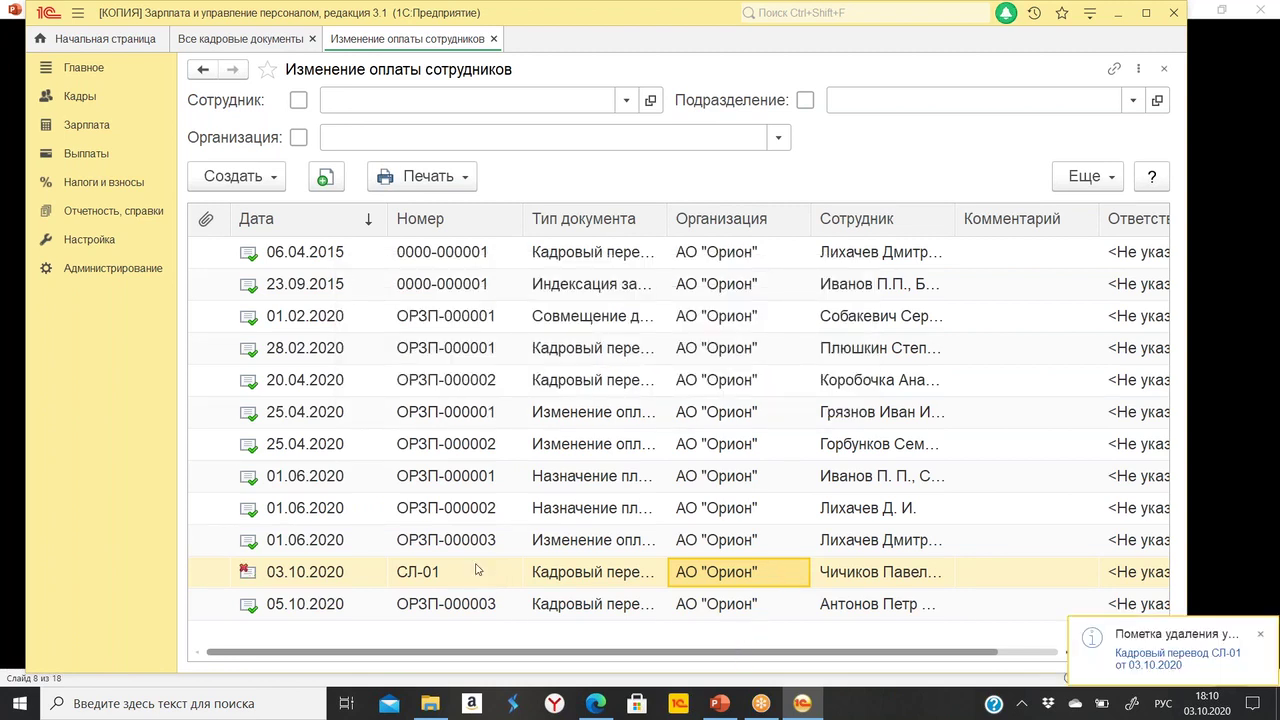
Create an Изменение графика работы списком document for АО "Орион" with the work schedule охрана 4 смена.
{"action": "left_click", "coordinate": [470, 580]}
{"action": "left_click", "coordinate": [268, 183]}
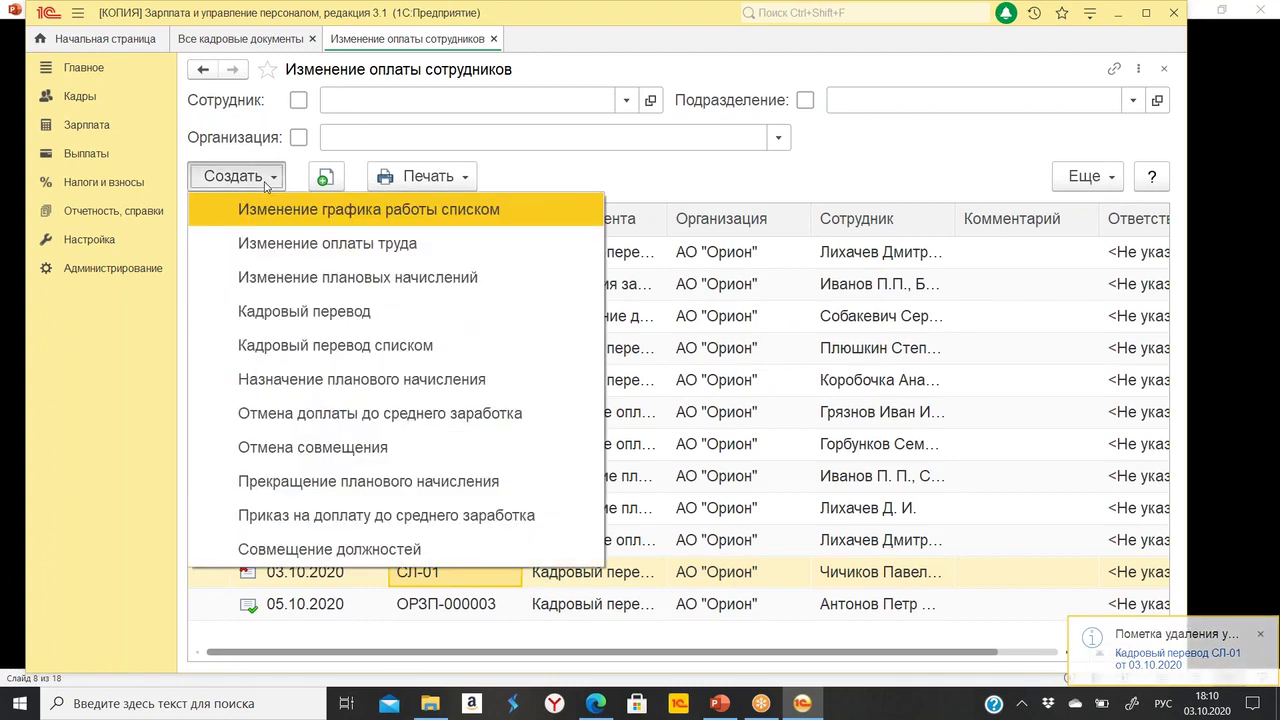
{"action": "left_click", "coordinate": [375, 212]}
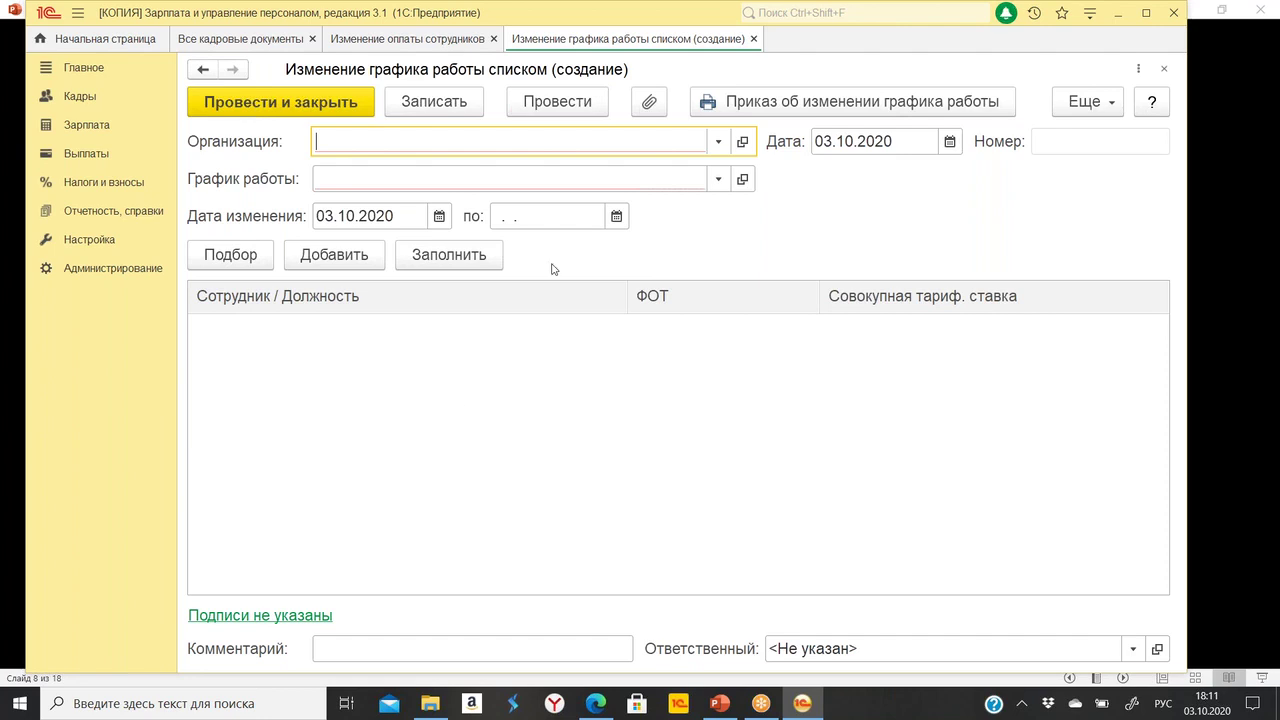
{"action": "left_click", "coordinate": [718, 143]}
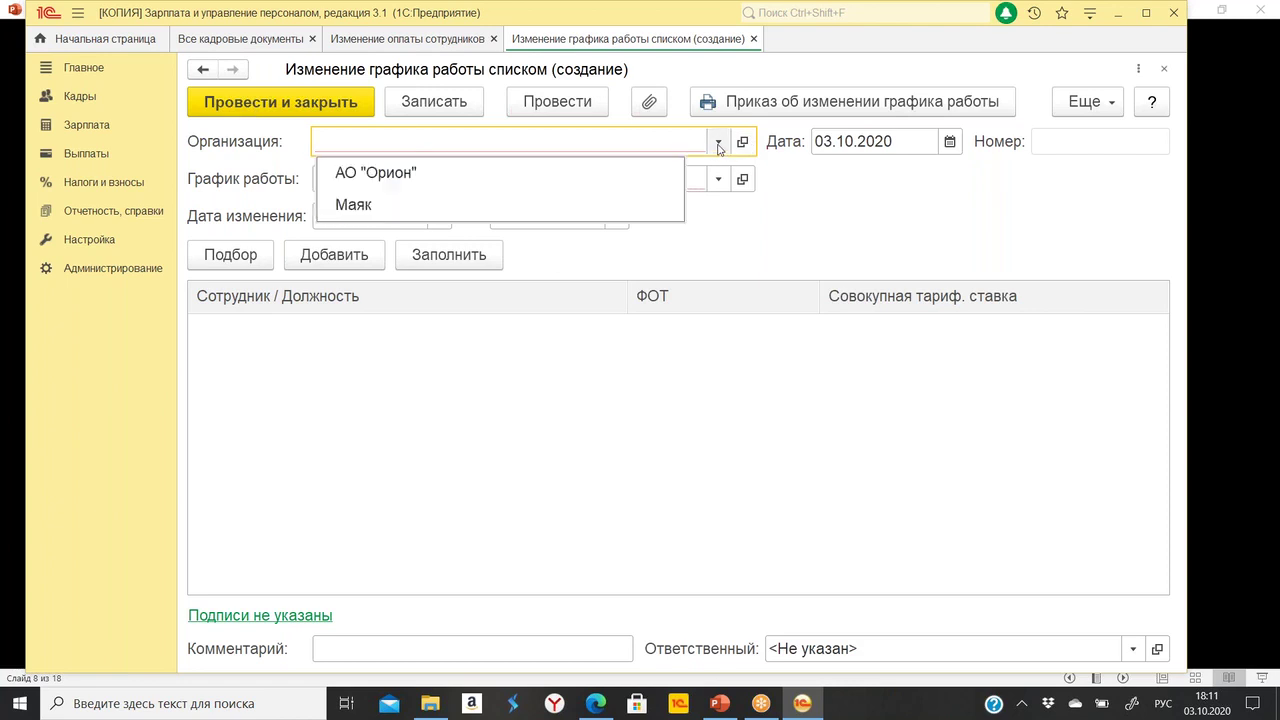
{"action": "left_click", "coordinate": [551, 175]}
{"action": "left_click", "coordinate": [458, 178]}
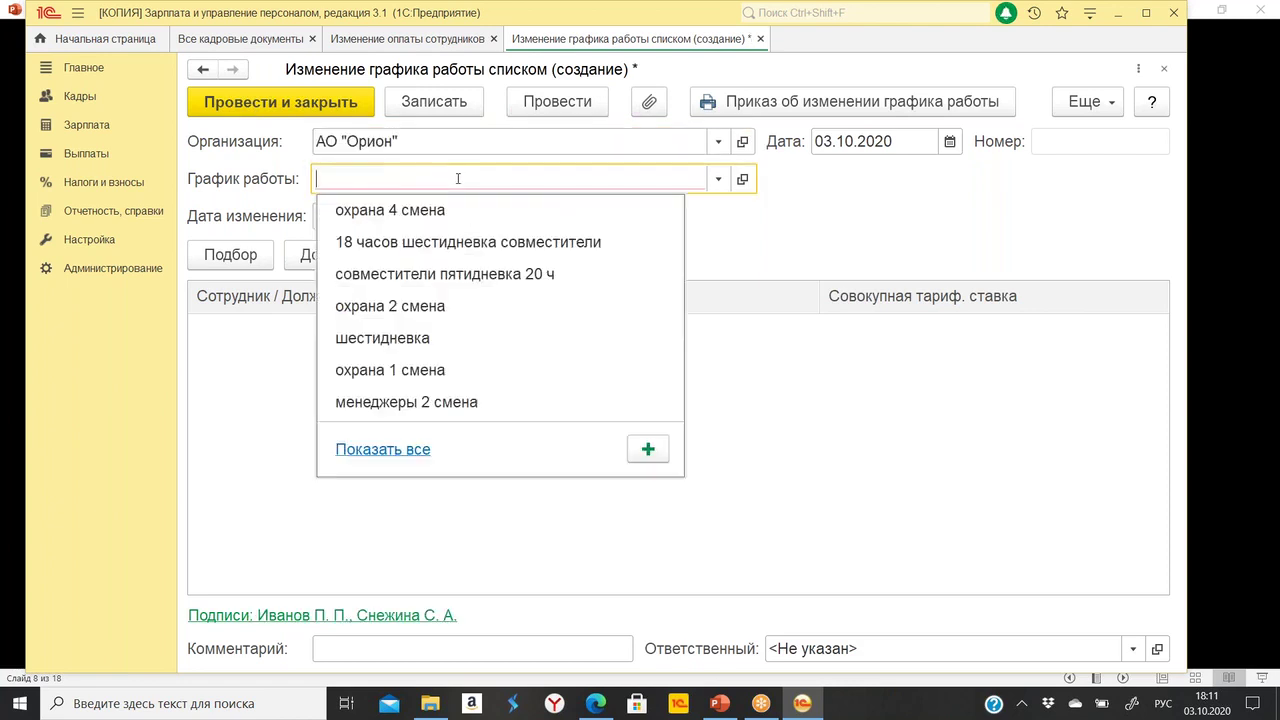
{"action": "left_click", "coordinate": [466, 206]}
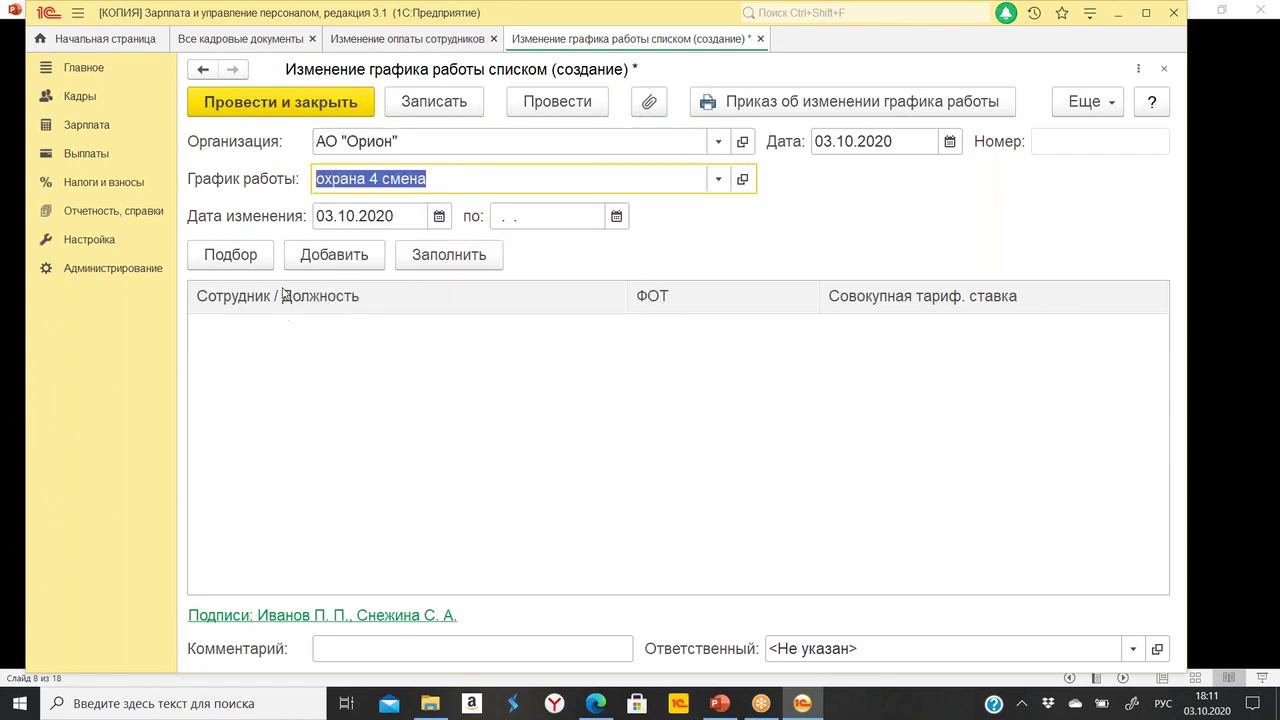
Add the security guard from the Охрана department to the document's employee table.
{"action": "left_click", "coordinate": [362, 258]}
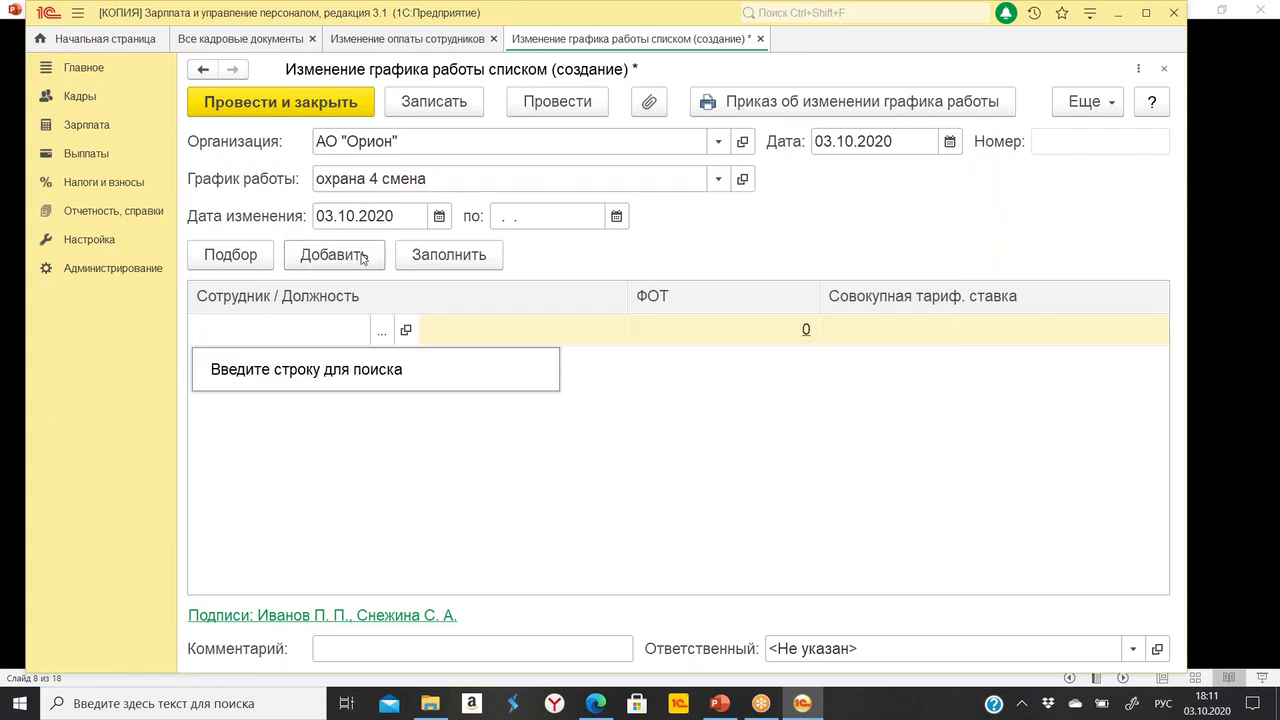
{"action": "type", "text": "чи"}
{"action": "left_click", "coordinate": [466, 368]}
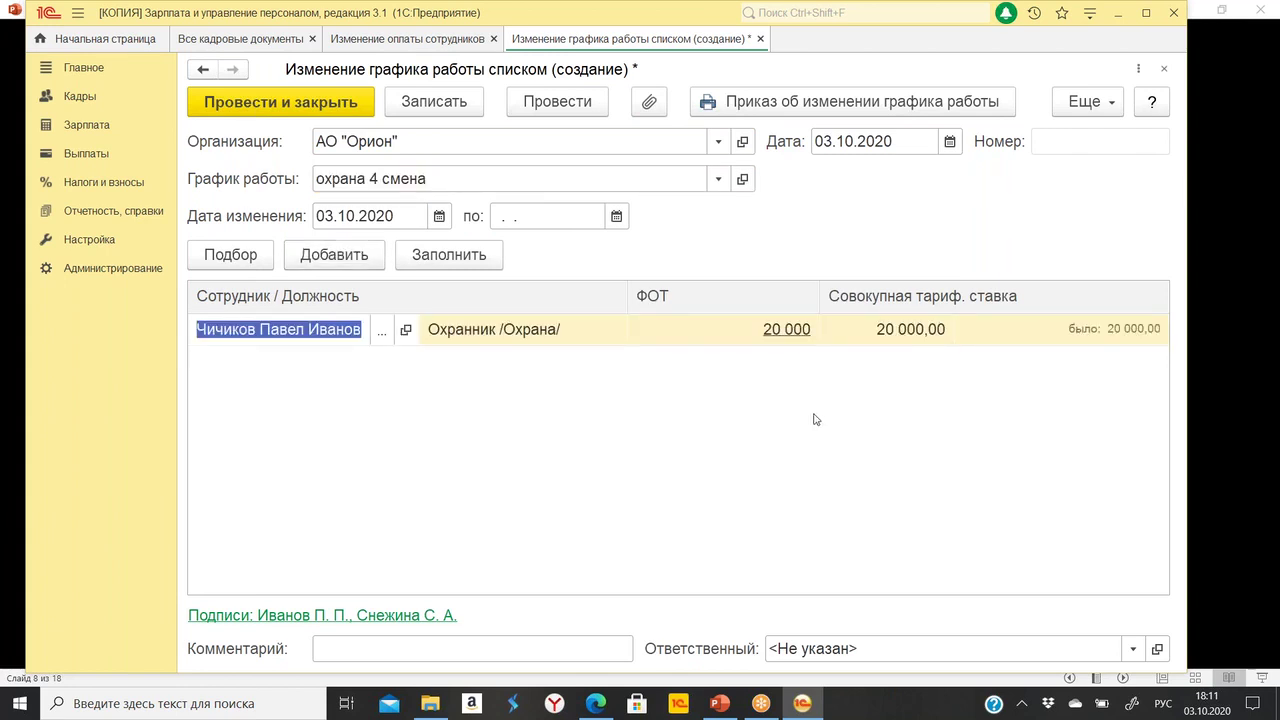
{"action": "left_click", "coordinate": [1005, 482]}
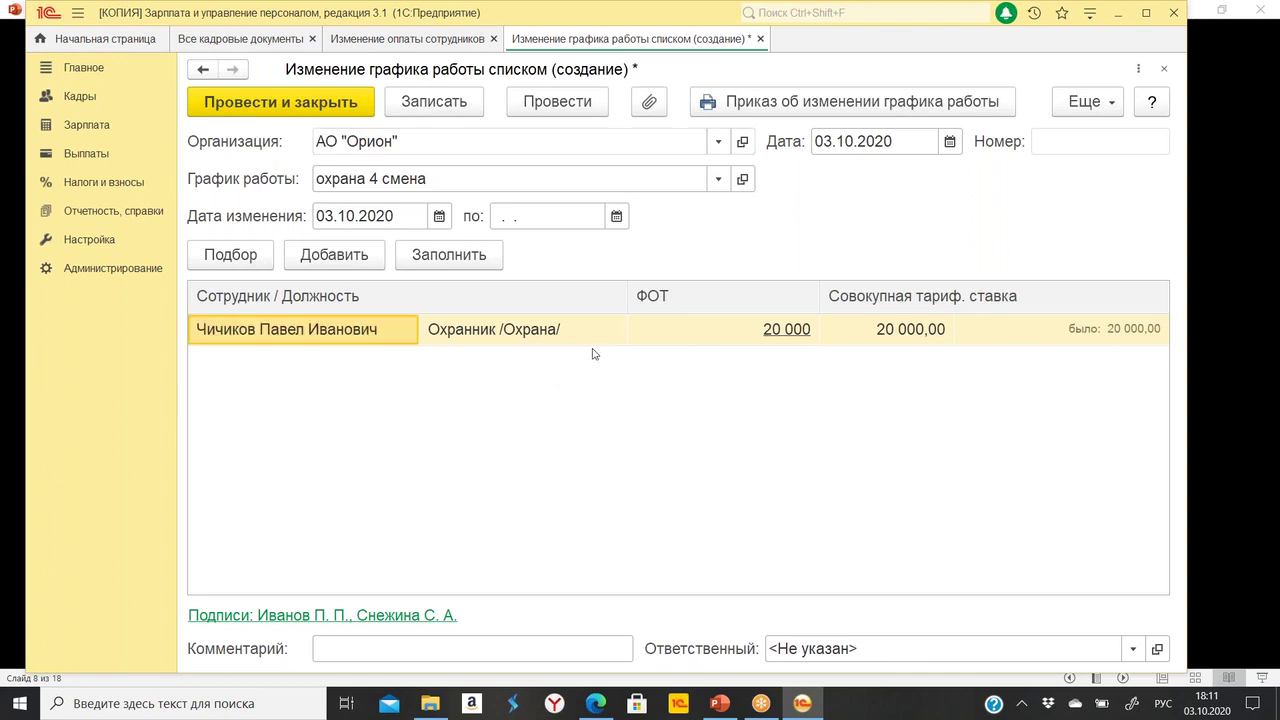
Set both the document date and the change date to 05.10.2020, then post and close the schedule change.
{"action": "left_click", "coordinate": [899, 137]}
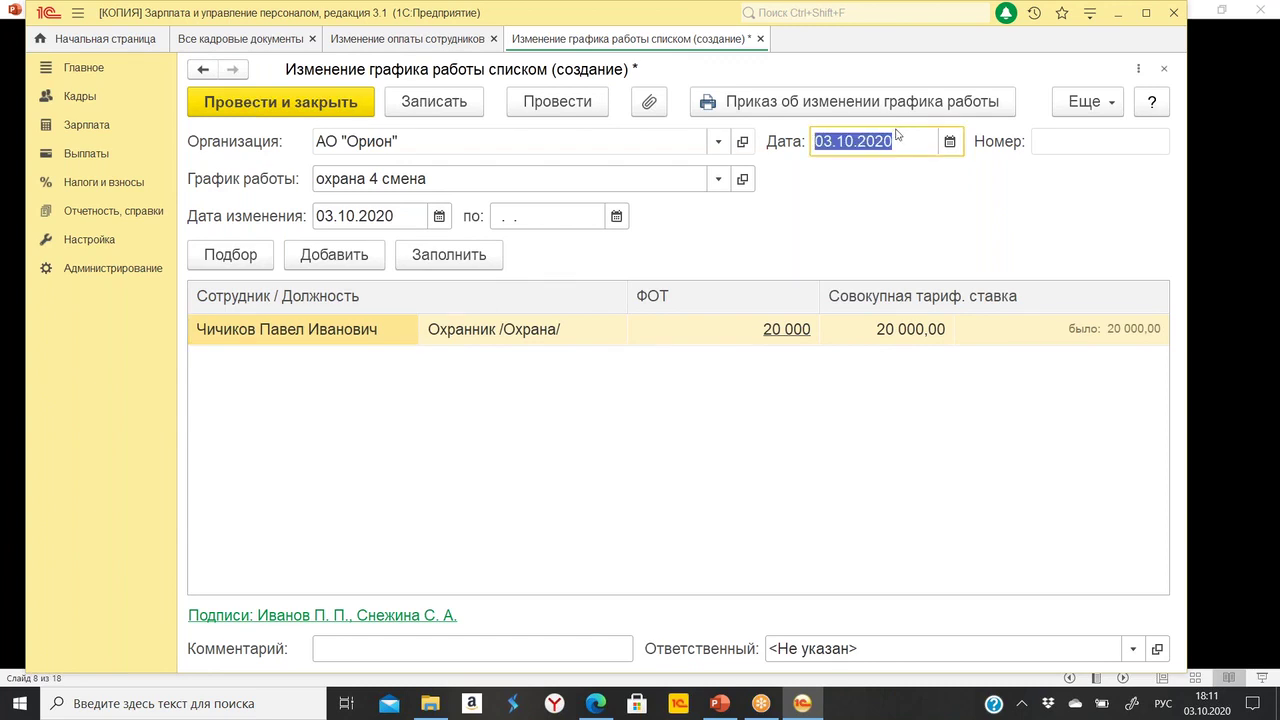
{"action": "type", "text": "05.10"}
{"action": "key", "text": "Tab"}
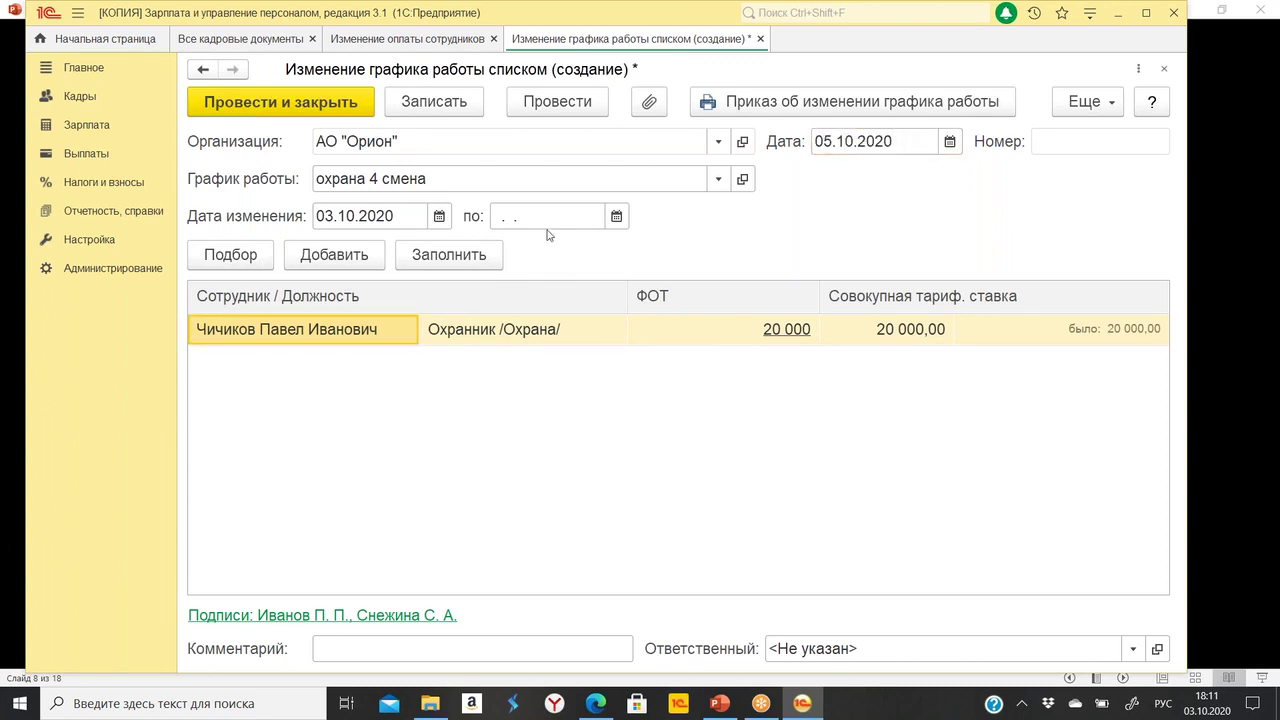
{"action": "left_click", "coordinate": [371, 213]}
{"action": "type", "text": "05.10"}
{"action": "key", "text": "Tab"}
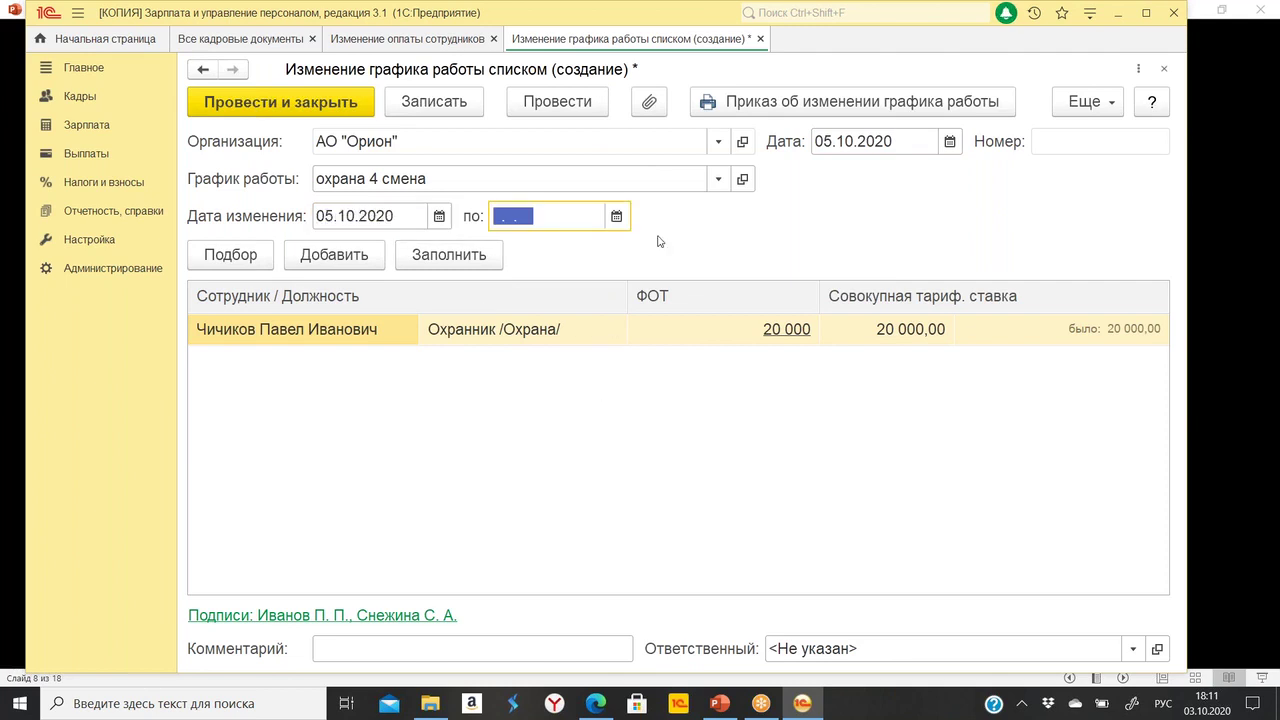
{"action": "left_click", "coordinate": [549, 101]}
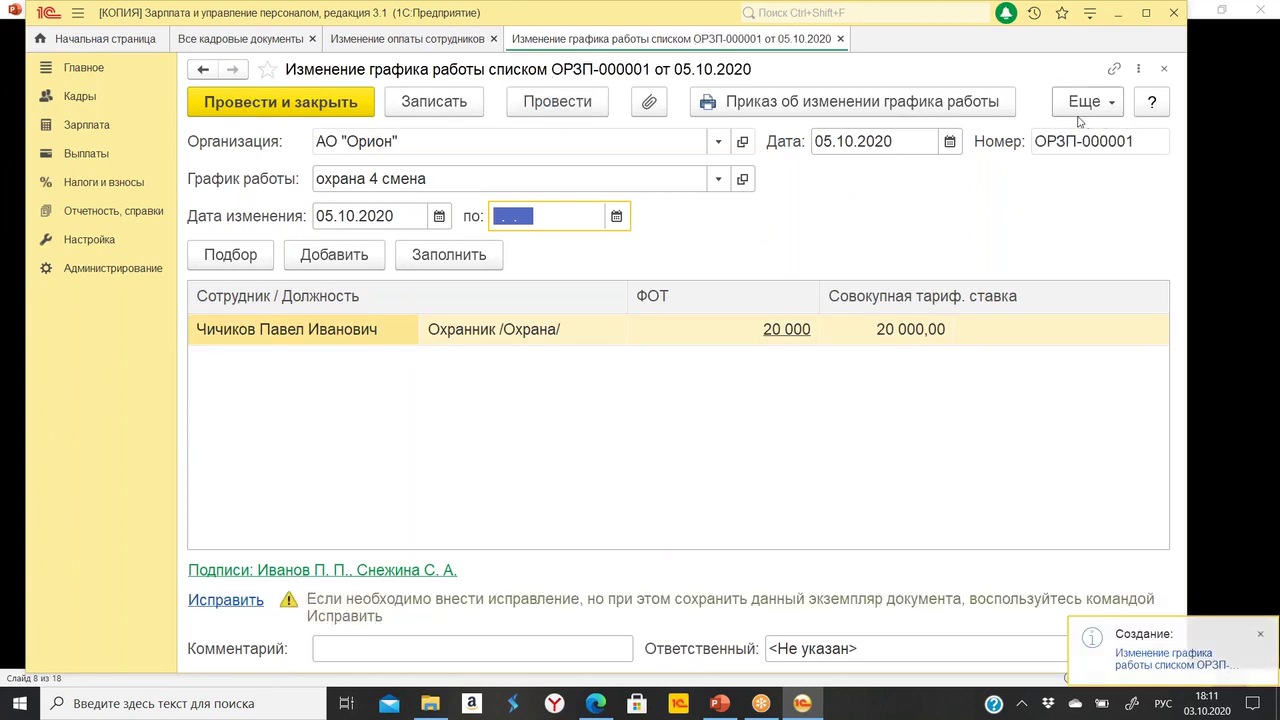
{"action": "left_click", "coordinate": [285, 102]}
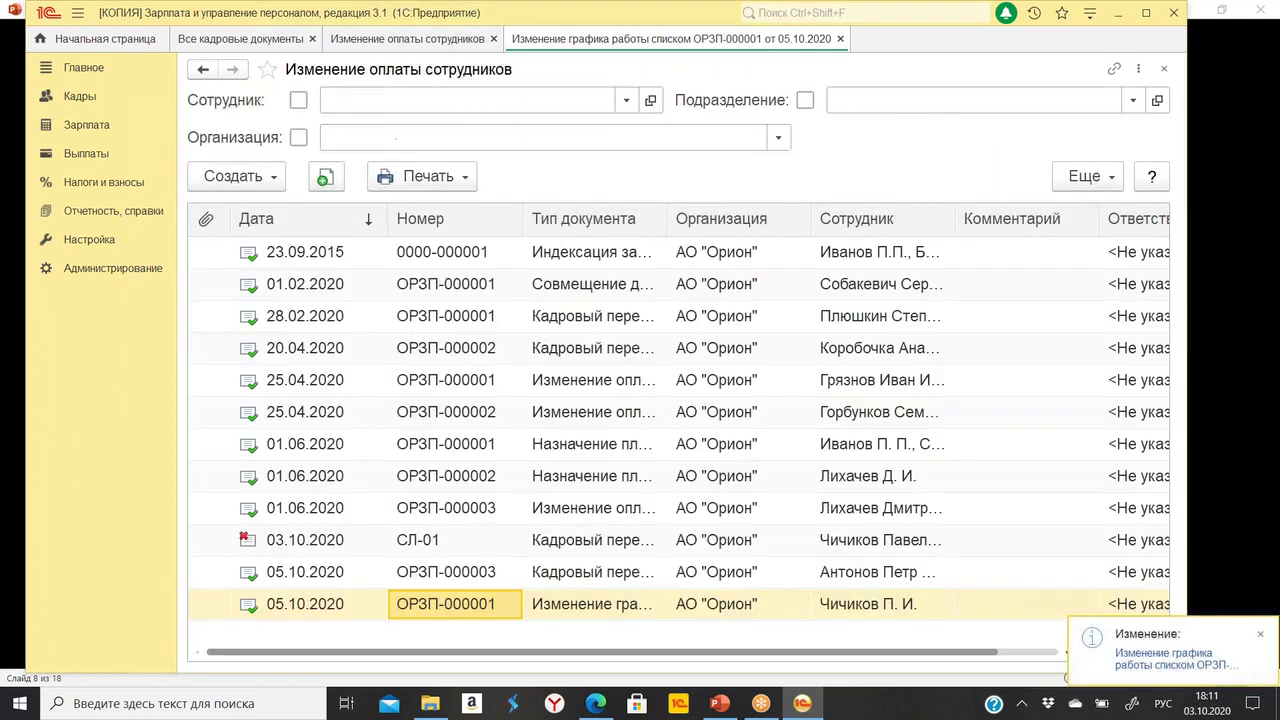
Widen the Тип документа column in the pay changes journal and check the new schedule change entry's date, number and type.
{"action": "left_click", "coordinate": [343, 607]}
{"action": "left_click", "coordinate": [495, 606]}
{"action": "left_click", "coordinate": [614, 610]}
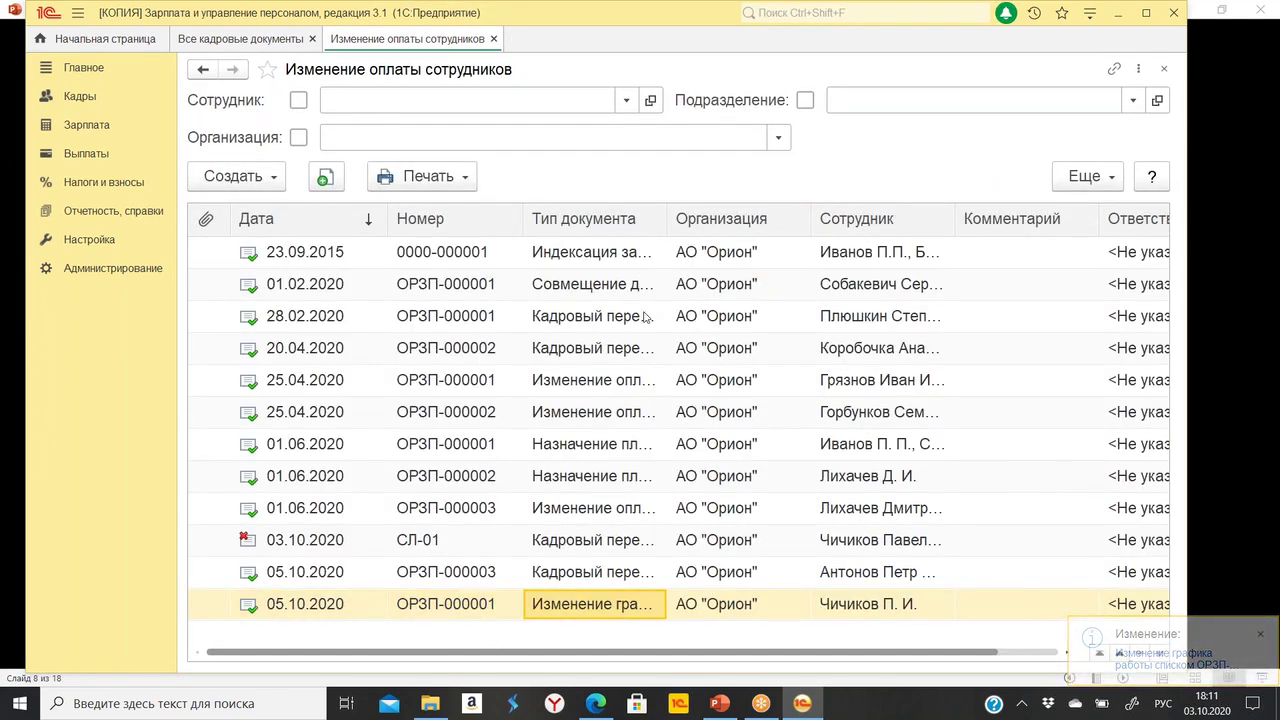
{"action": "left_click_drag", "start_coordinate": [667, 220], "coordinate": [779, 230]}
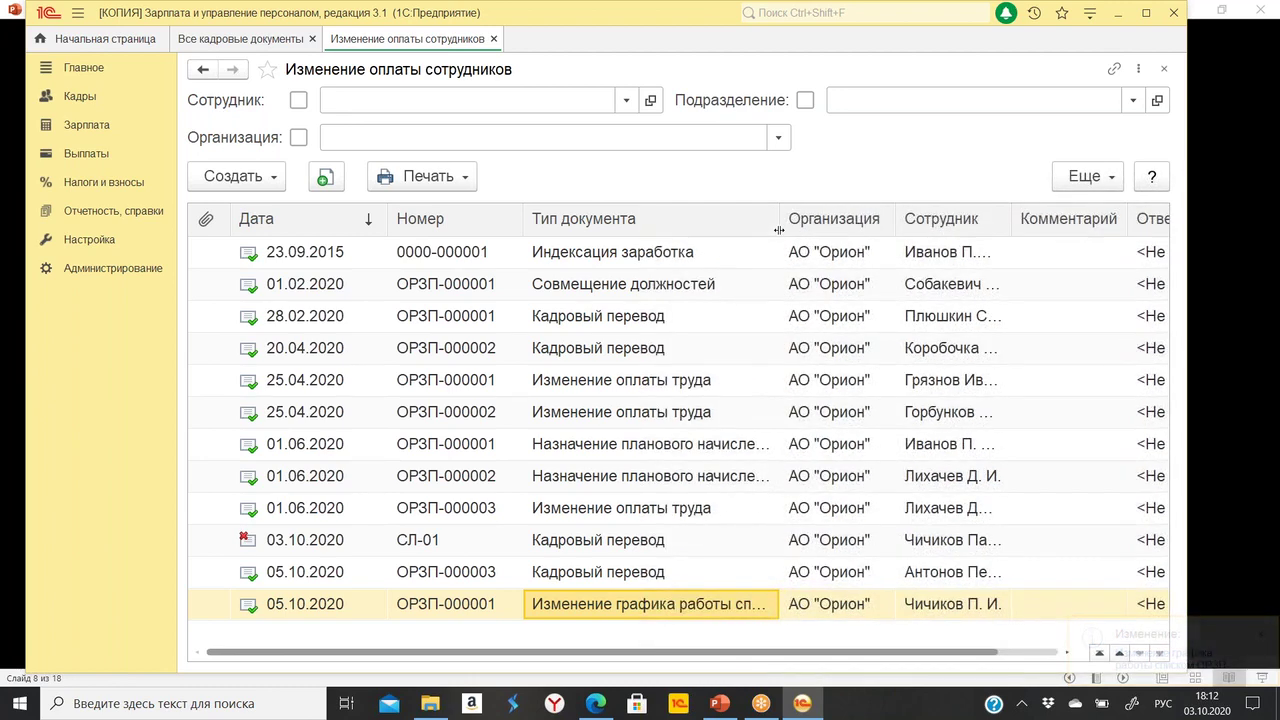
{"action": "left_click", "coordinate": [449, 608]}
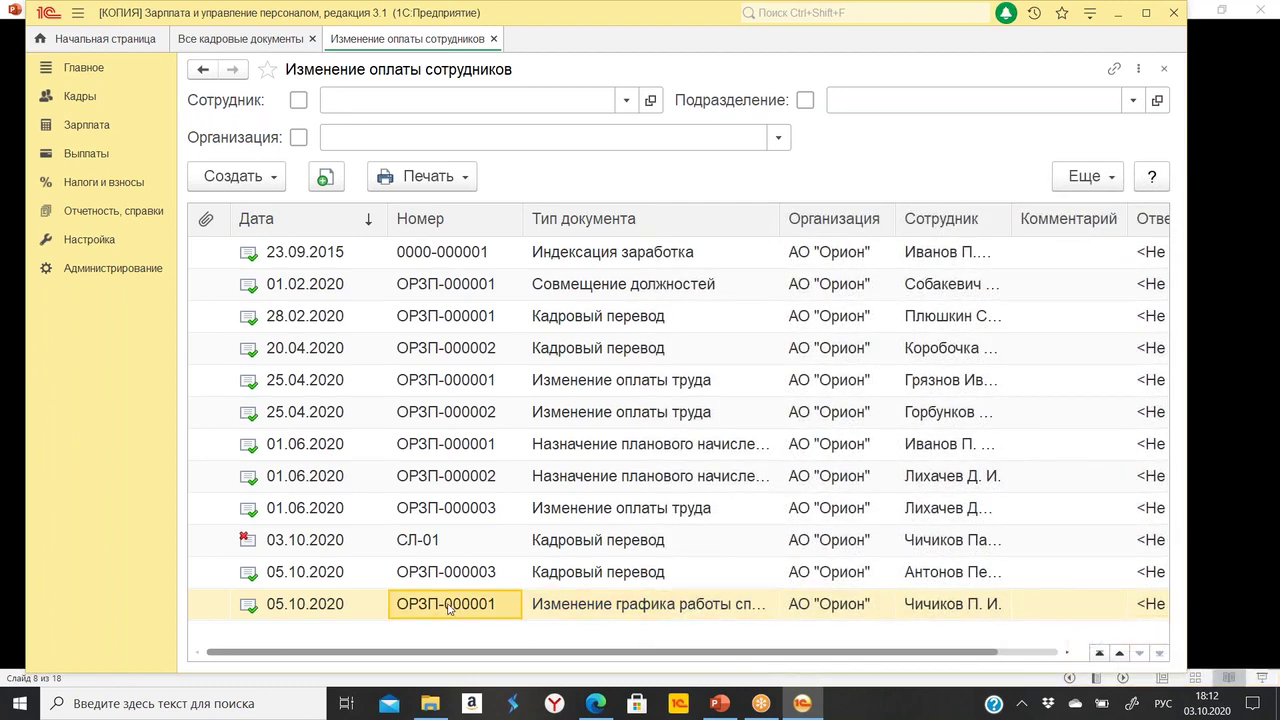
{"action": "left_click", "coordinate": [597, 608]}
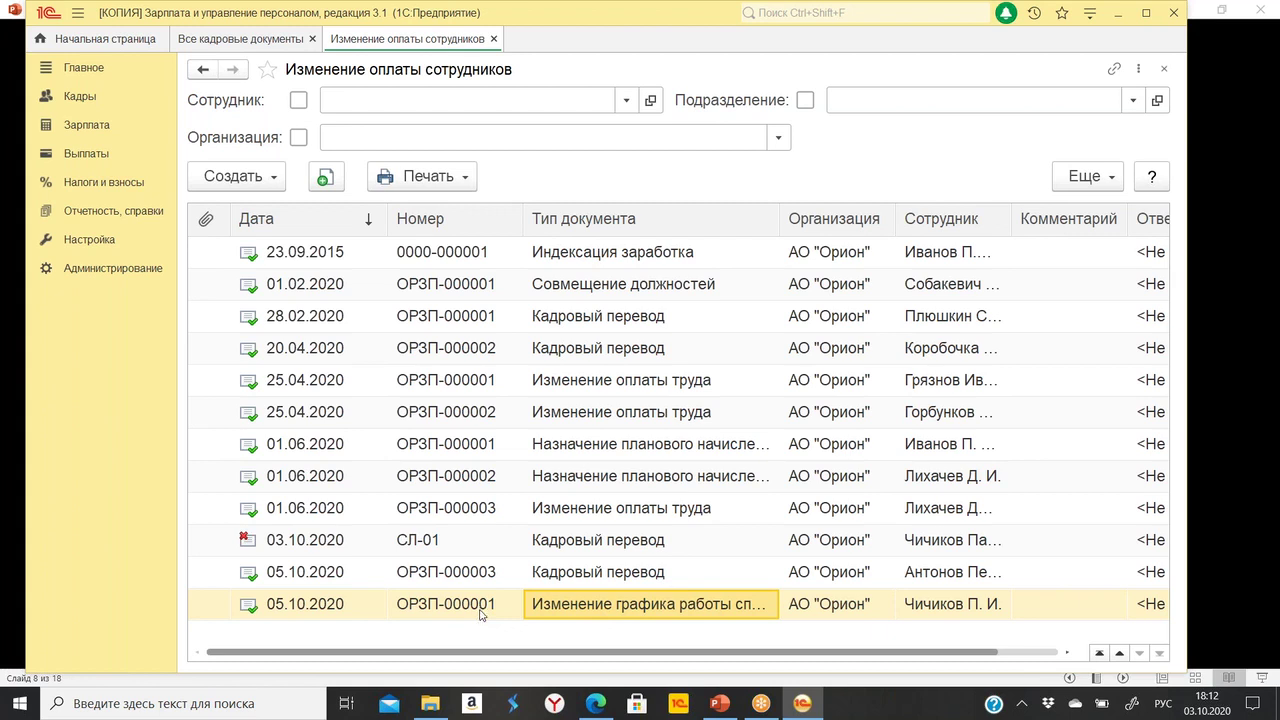
{"action": "left_click", "coordinate": [396, 614]}
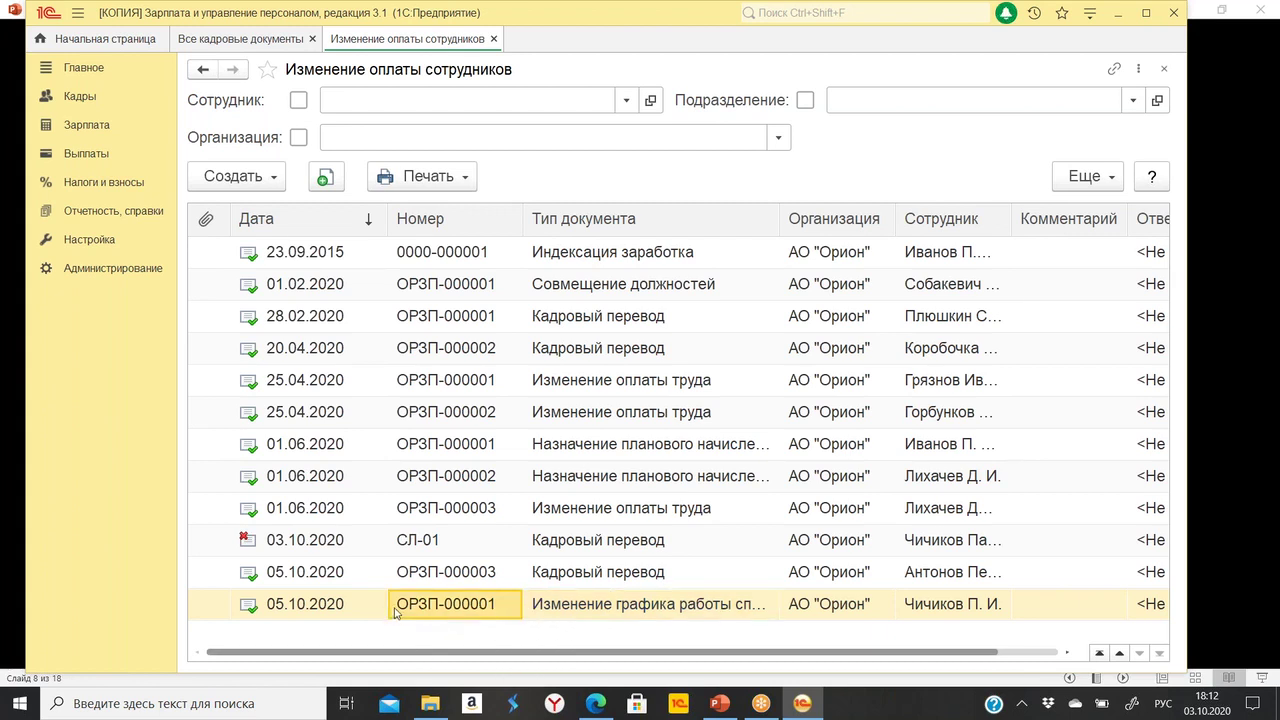
{"action": "left_click", "coordinate": [303, 613]}
{"action": "left_click", "coordinate": [483, 604]}
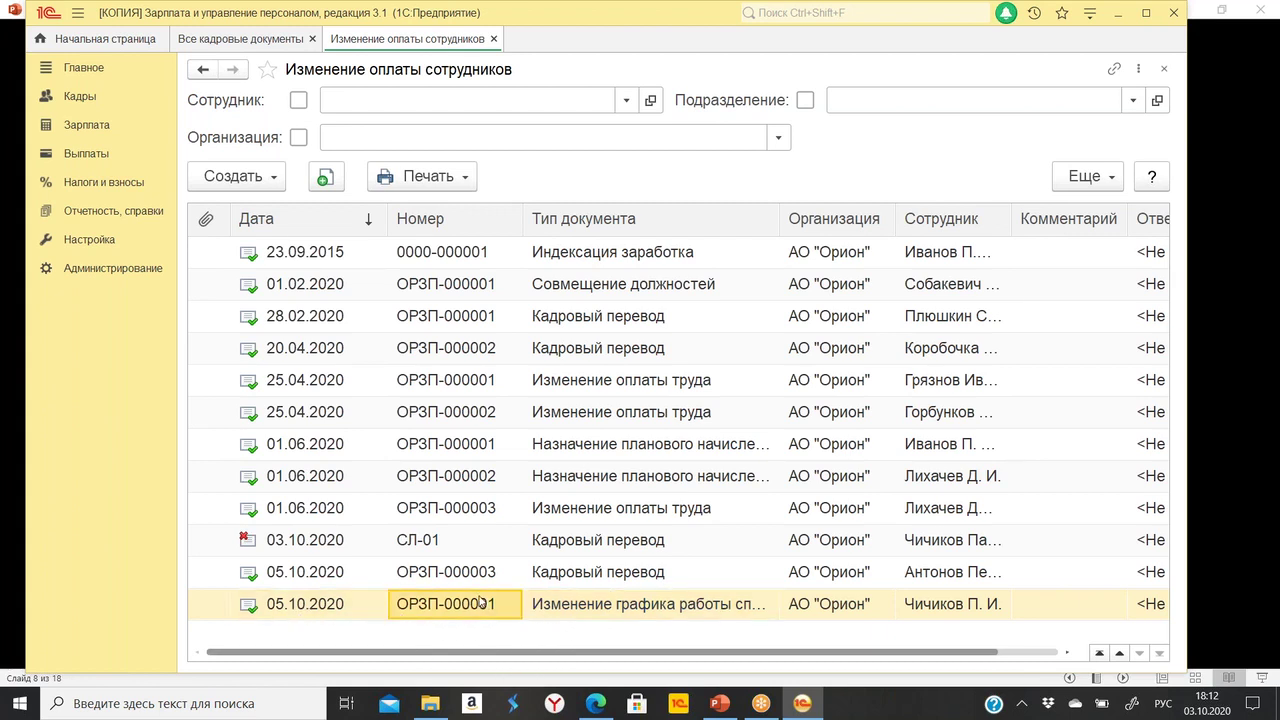
Reopen the schedule change dated 05.10.2020, review its printable Приказ об изменении графика работы from start to end, and close the document.
{"action": "left_click", "coordinate": [672, 613]}
{"action": "double_click", "coordinate": [670, 610]}
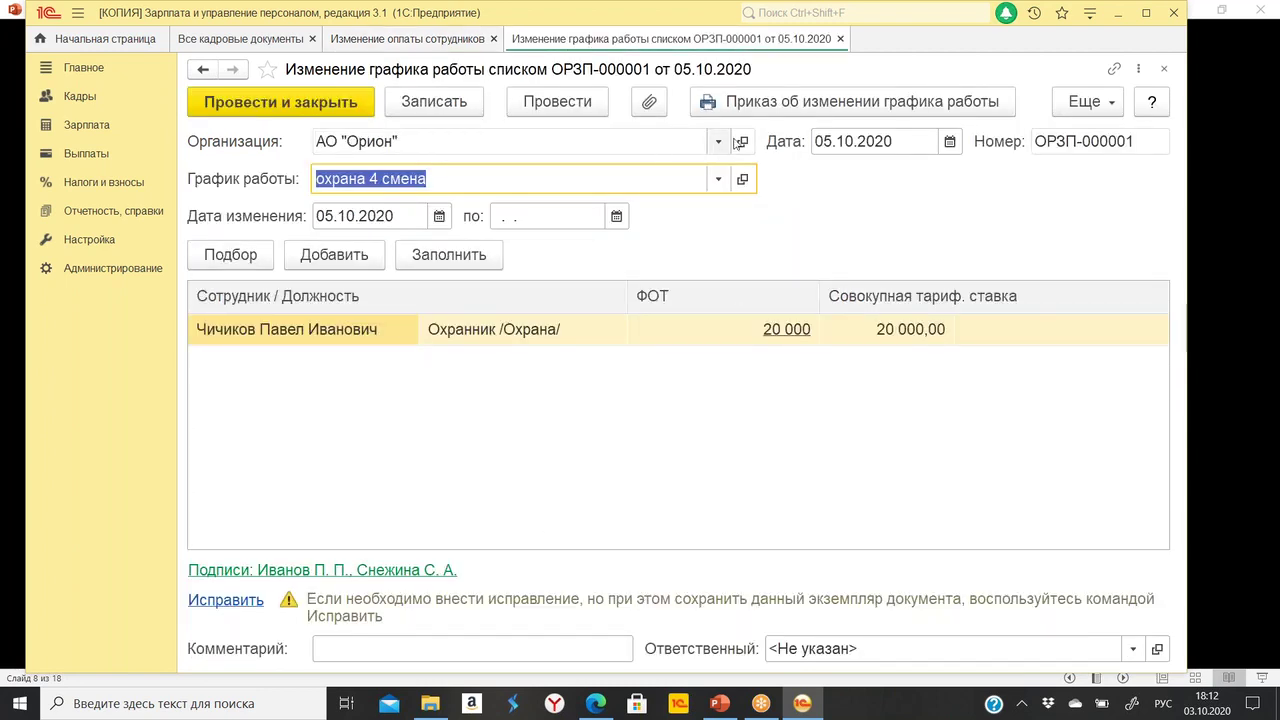
{"action": "left_click", "coordinate": [757, 104]}
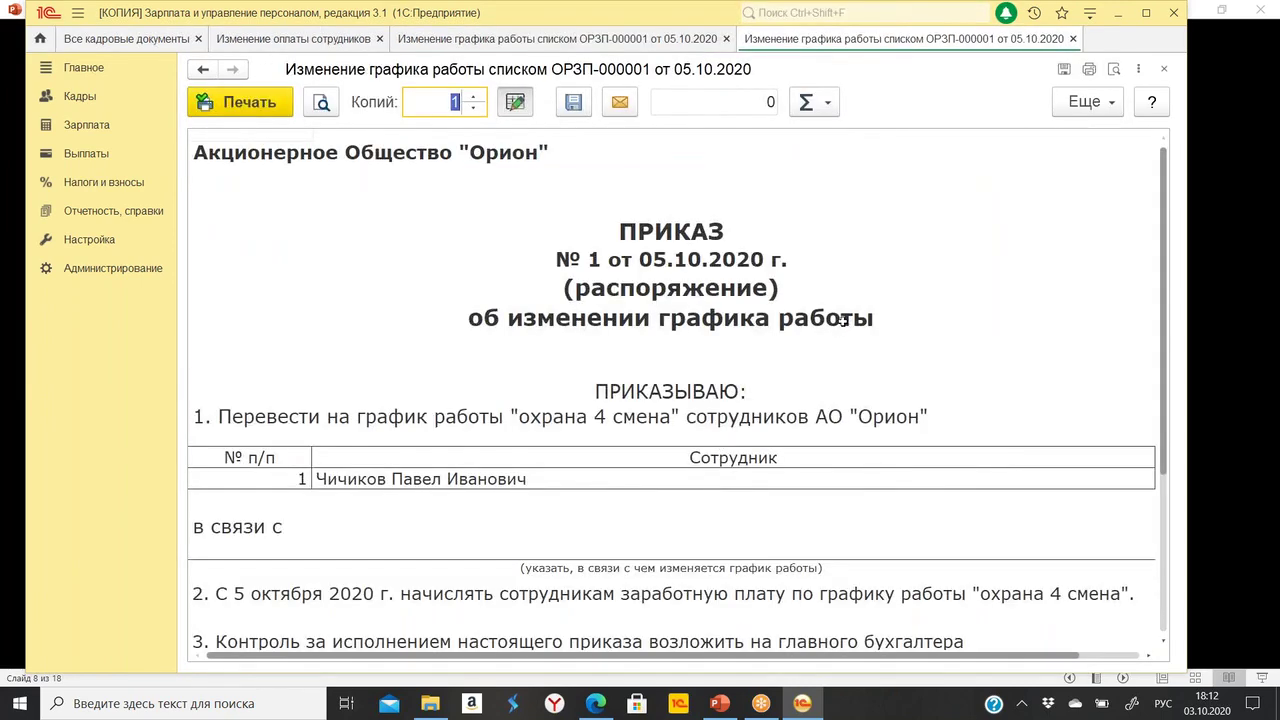
{"action": "scroll", "coordinate": [841, 316], "scroll_direction": "down", "scroll_amount": 3}
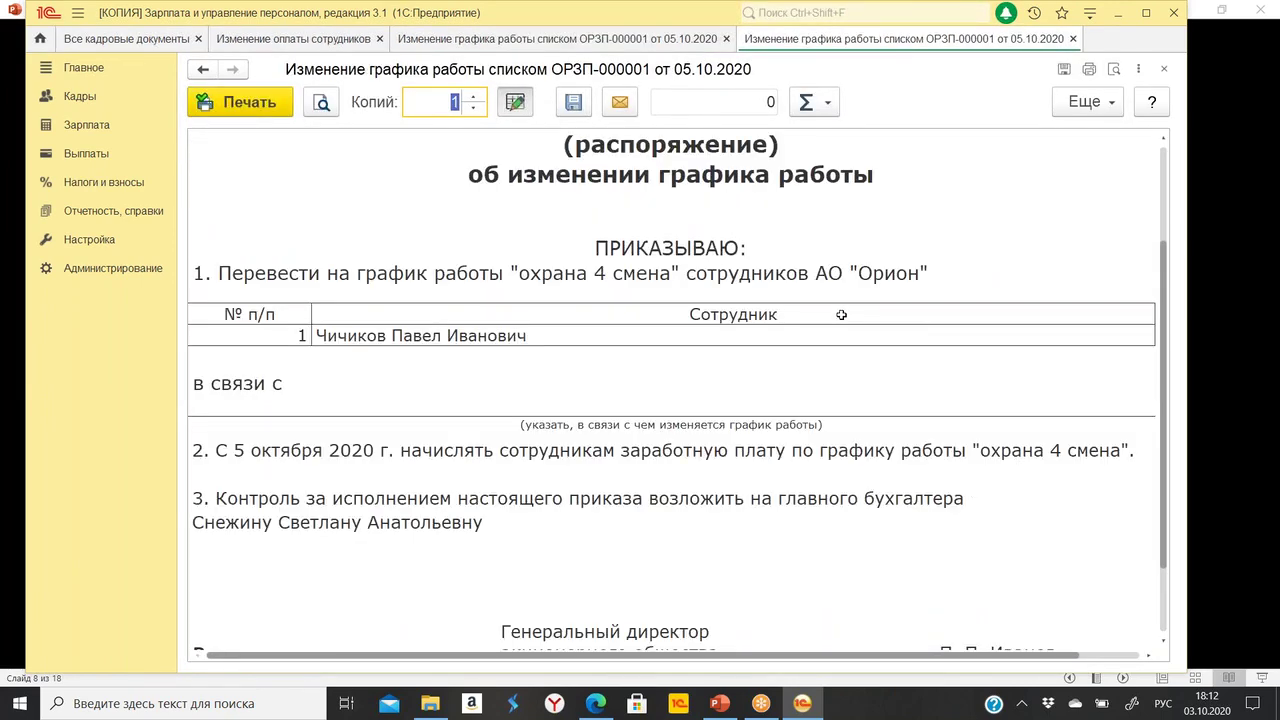
{"action": "scroll", "coordinate": [843, 340], "scroll_direction": "down", "scroll_amount": 5}
{"action": "scroll", "coordinate": [846, 352], "scroll_direction": "down", "scroll_amount": 1}
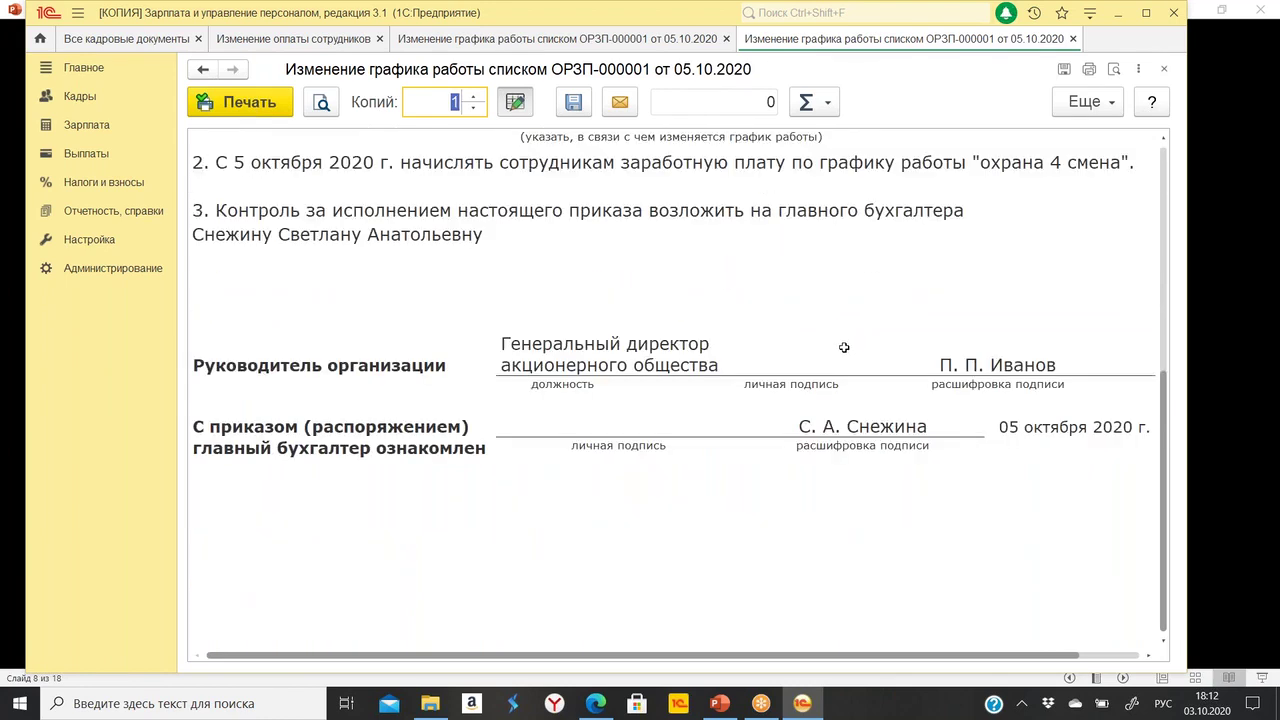
{"action": "scroll", "coordinate": [843, 350], "scroll_direction": "up", "scroll_amount": 5}
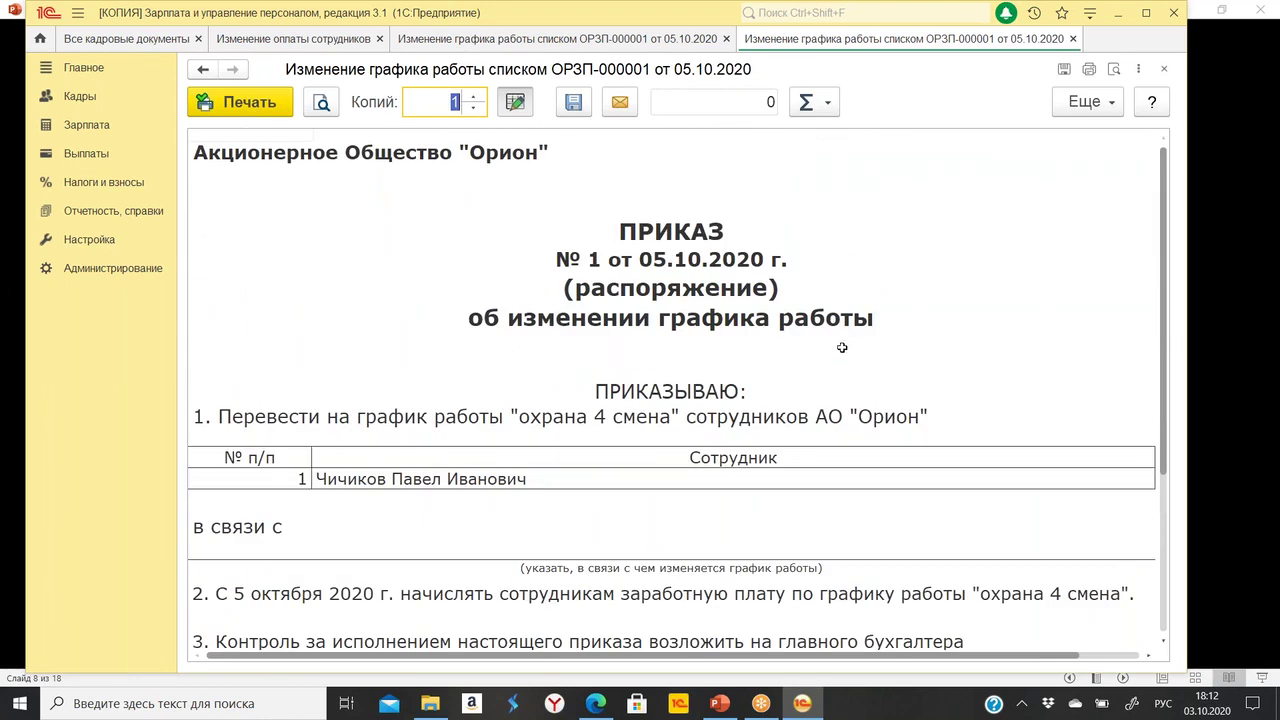
{"action": "left_click", "coordinate": [1165, 69]}
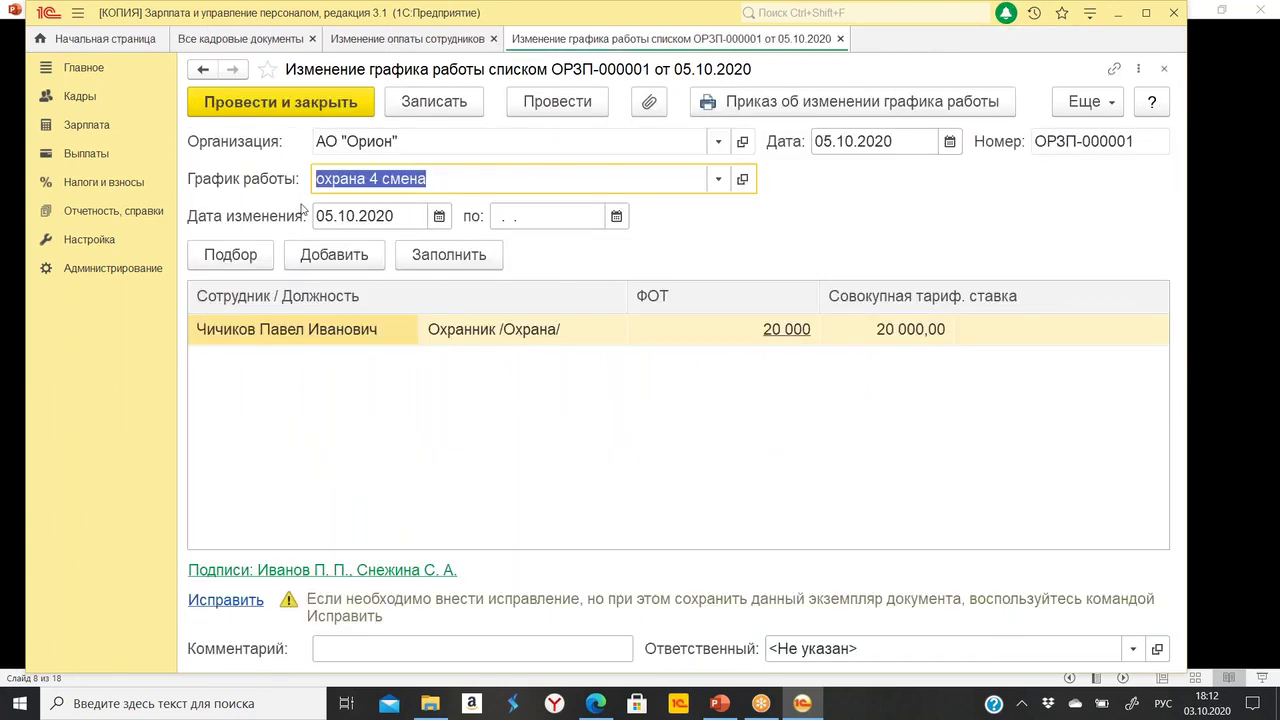
{"action": "left_click", "coordinate": [306, 104]}
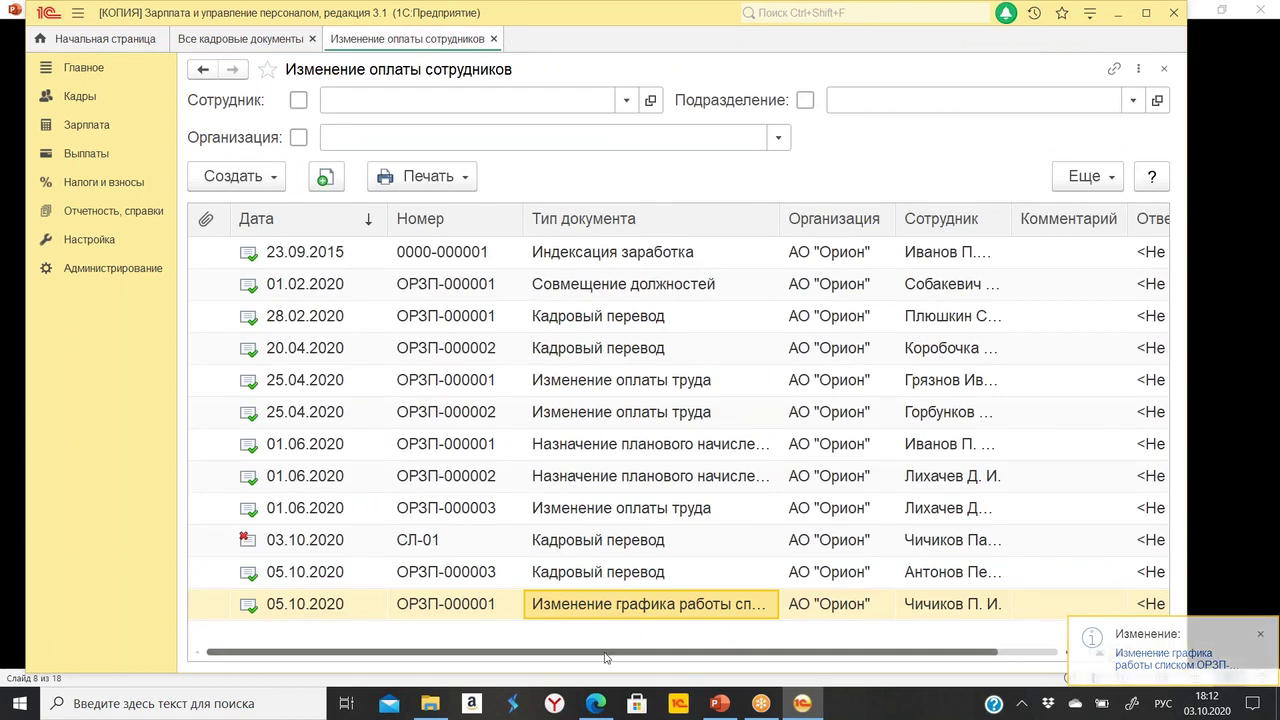
Examine the October 2020 transfer and schedule change entries in the journal and the document types available for creation.
{"action": "left_click", "coordinate": [604, 574]}
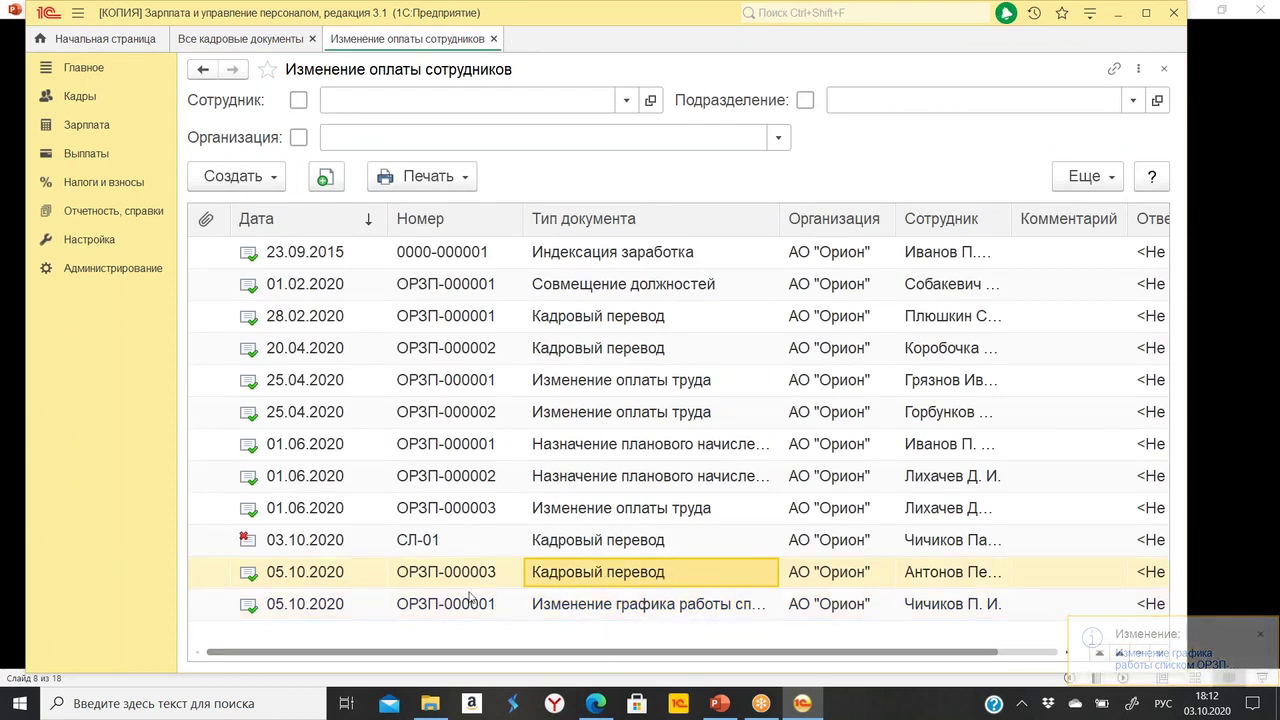
{"action": "left_click", "coordinate": [624, 606]}
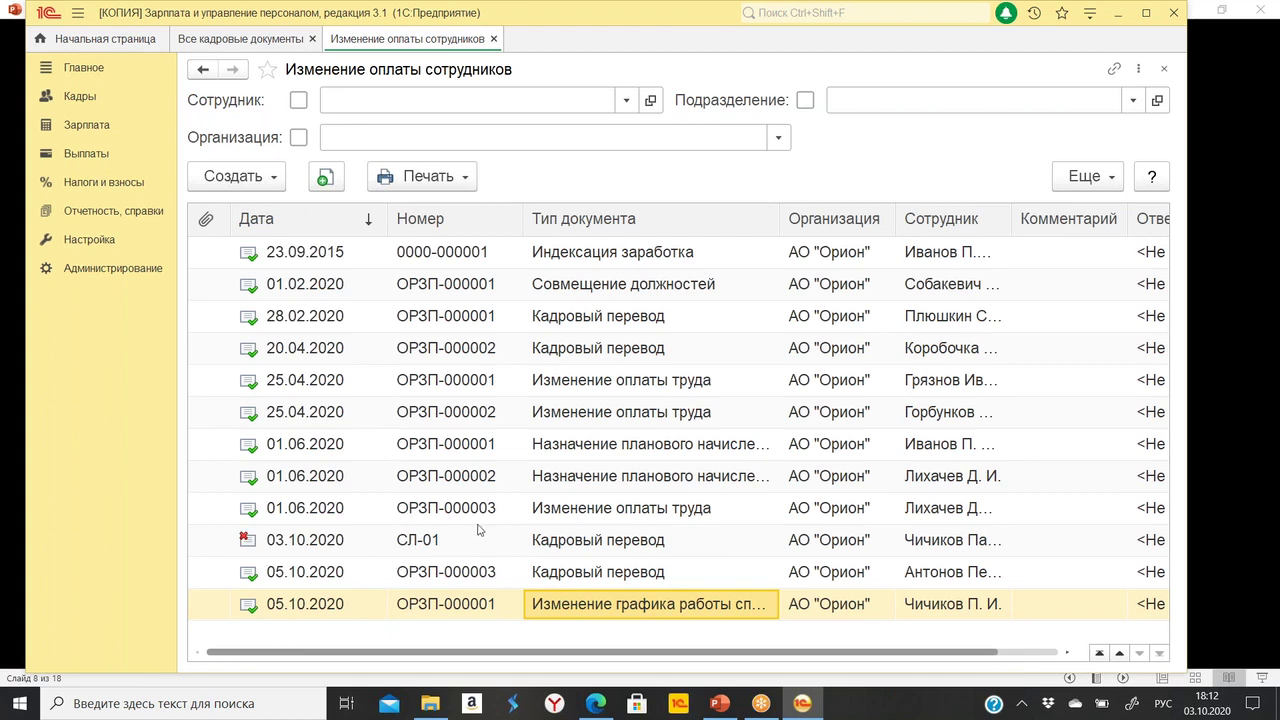
{"action": "left_click", "coordinate": [437, 541]}
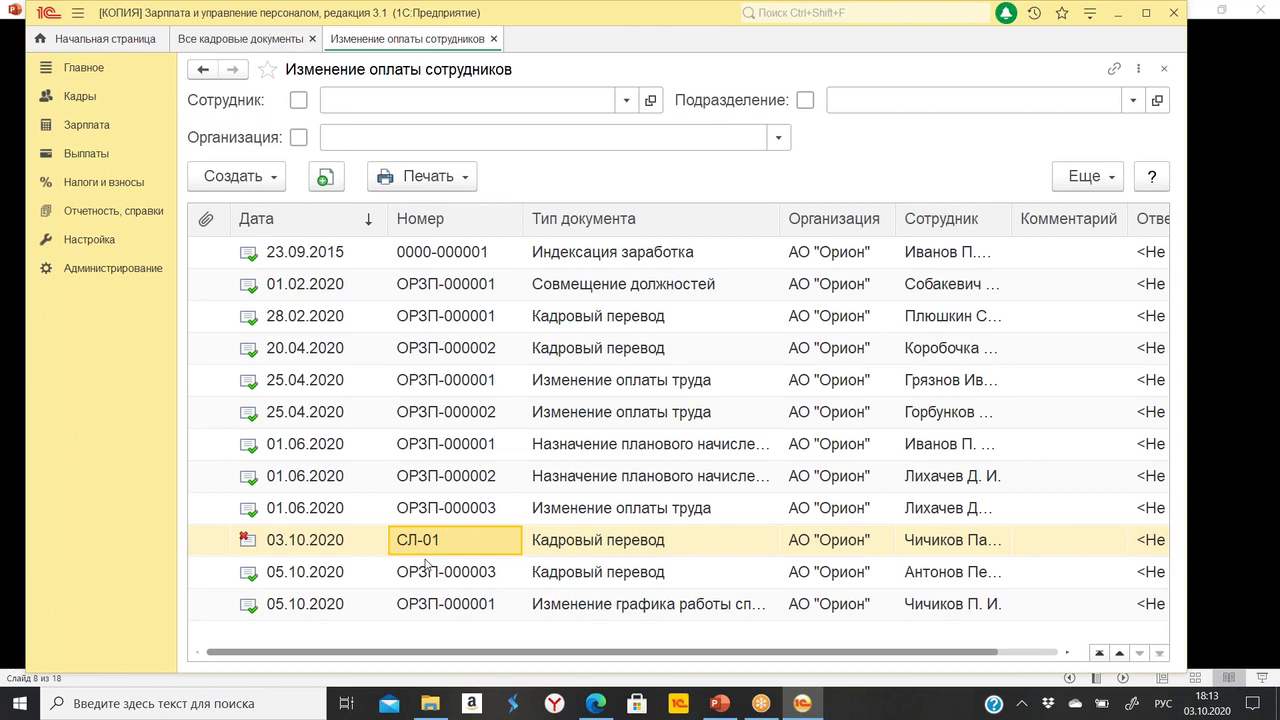
{"action": "left_click", "coordinate": [255, 178]}
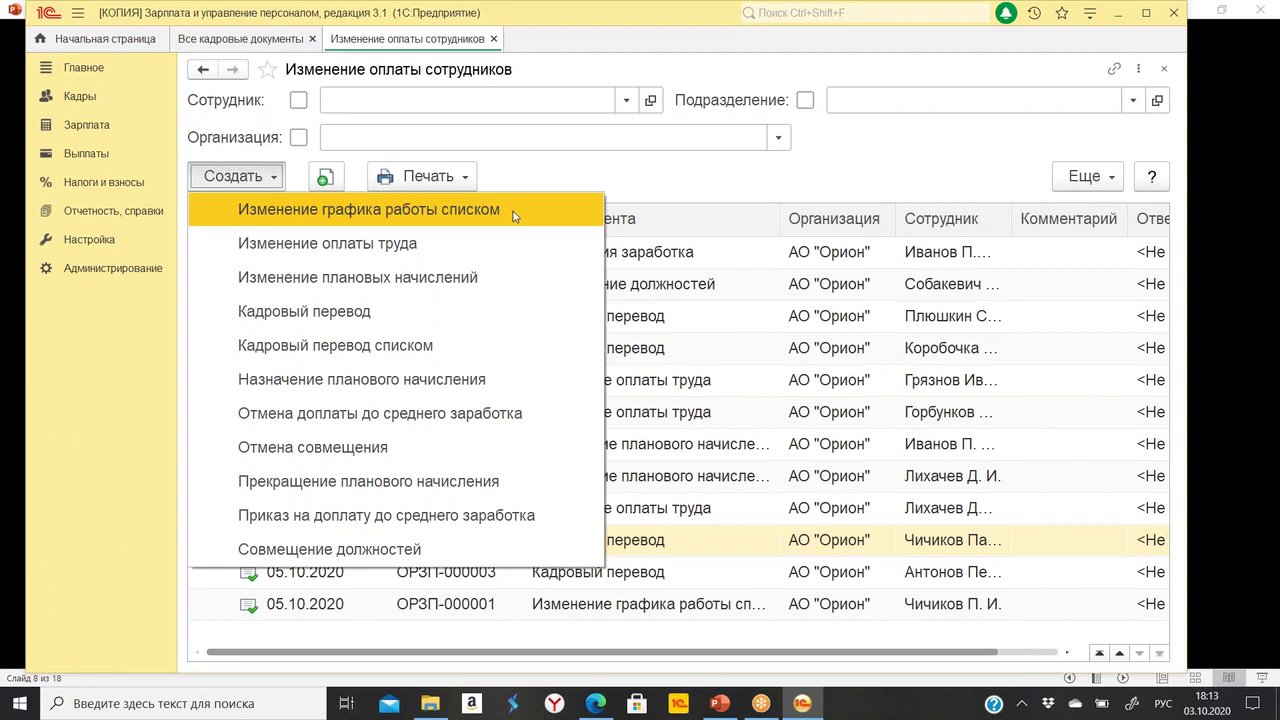
{"action": "key", "text": "Down"}
{"action": "key", "text": "Down"}
{"action": "key", "text": "Down"}
{"action": "key", "text": "Down"}
{"action": "key", "text": "Down"}
{"action": "key", "text": "Down"}
{"action": "key", "text": "Down"}
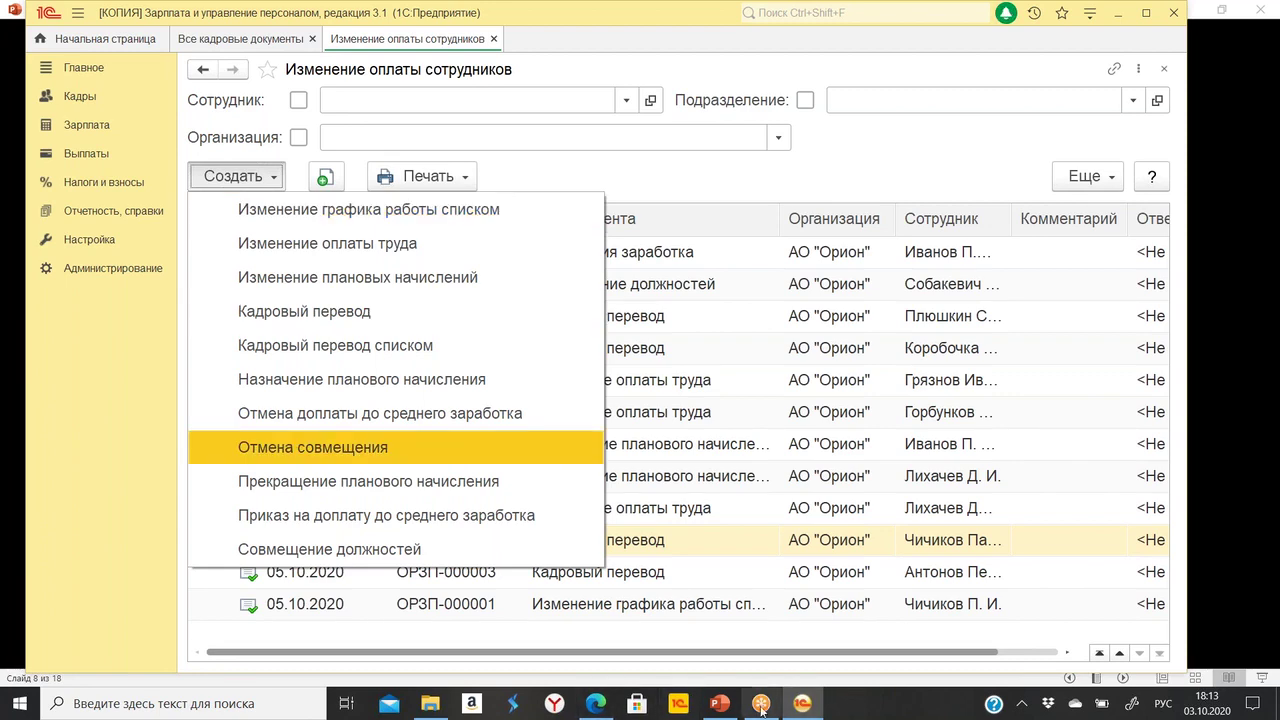
Switch to the PowerPoint presentation and advance to the slide Перемещение в другое подразделение.
{"action": "left_click", "coordinate": [720, 703]}
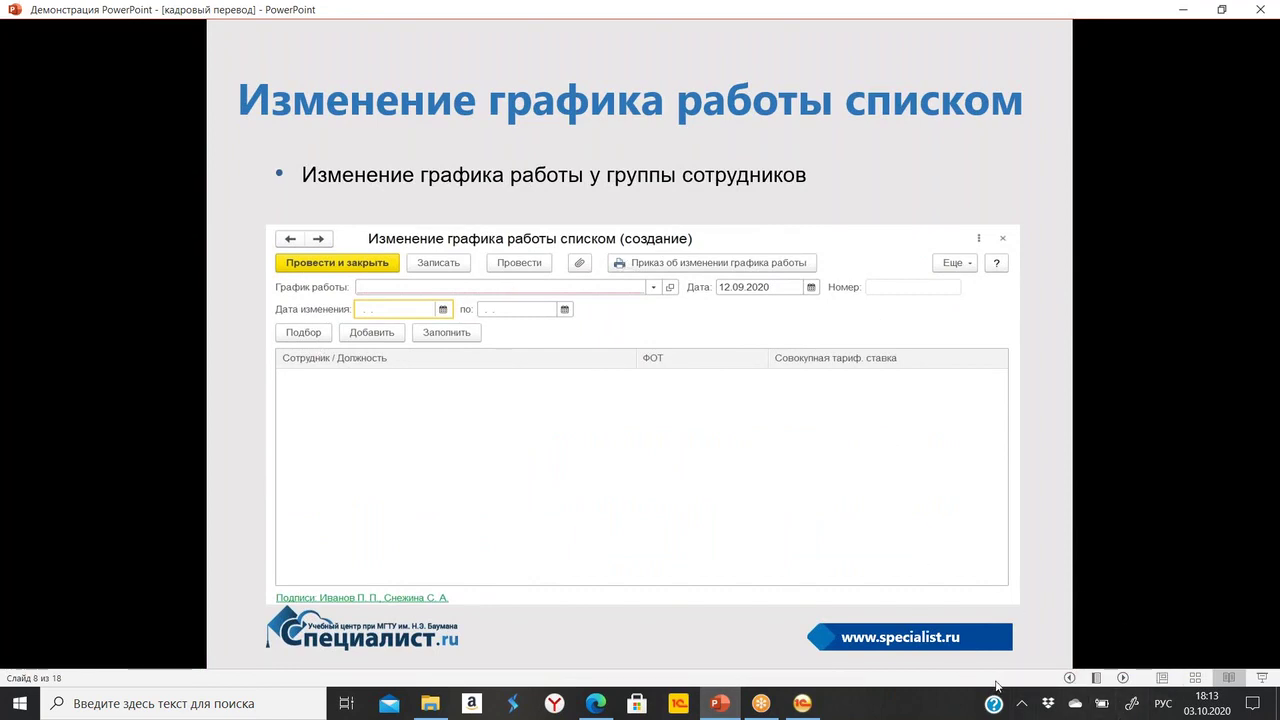
{"action": "left_click", "coordinate": [1123, 679]}
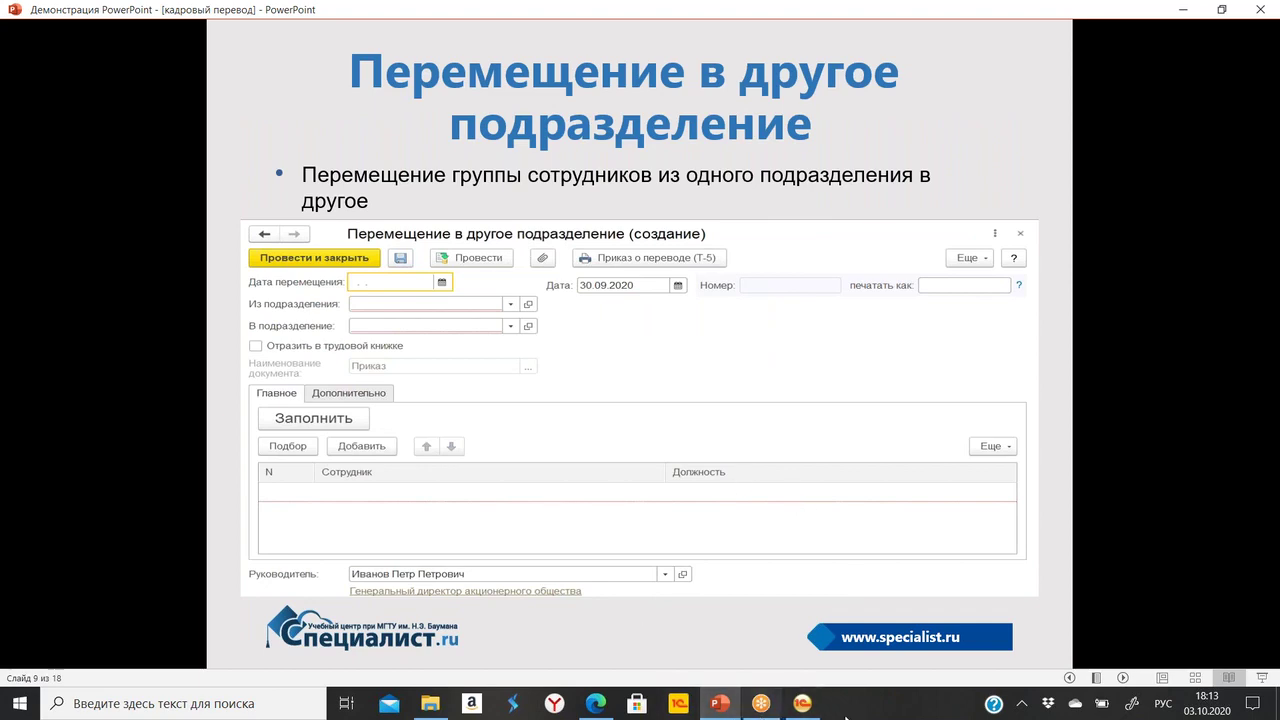
Switch to 1C:Предприятие, check the document types the Изменение оплаты сотрудников journal can create, and close the journal.
{"action": "left_click", "coordinate": [803, 712]}
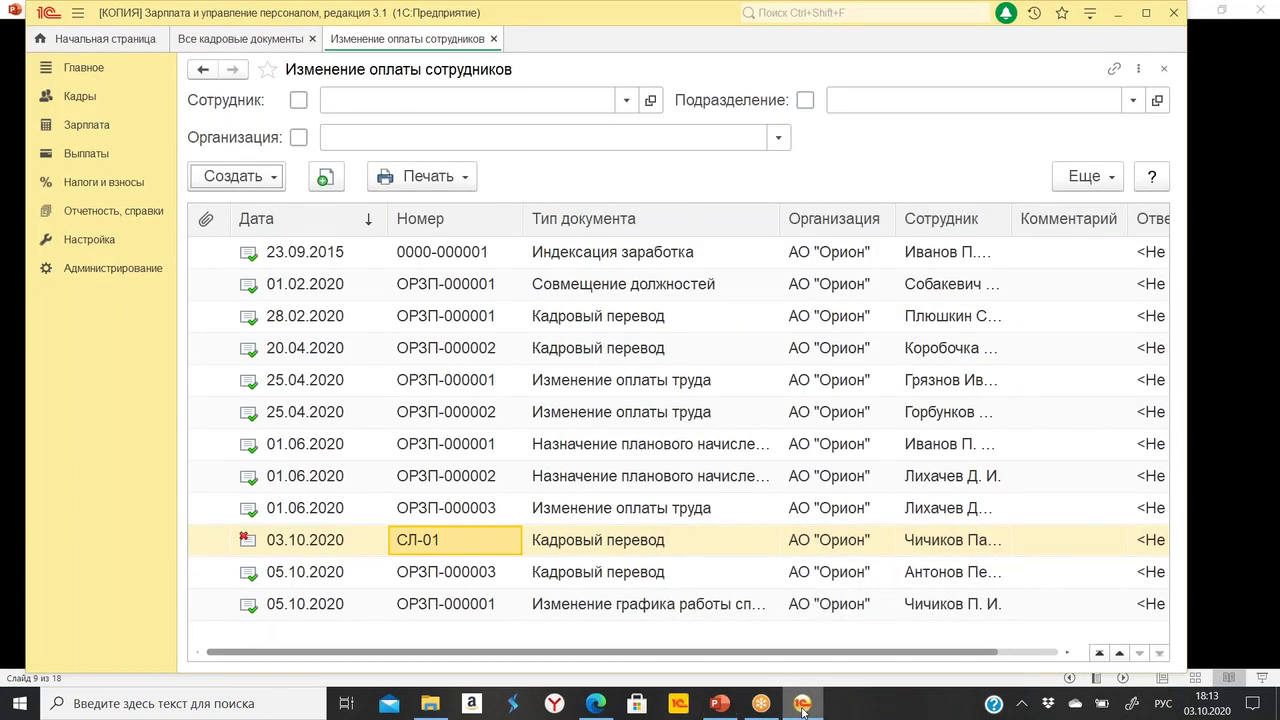
{"action": "left_click", "coordinate": [248, 180]}
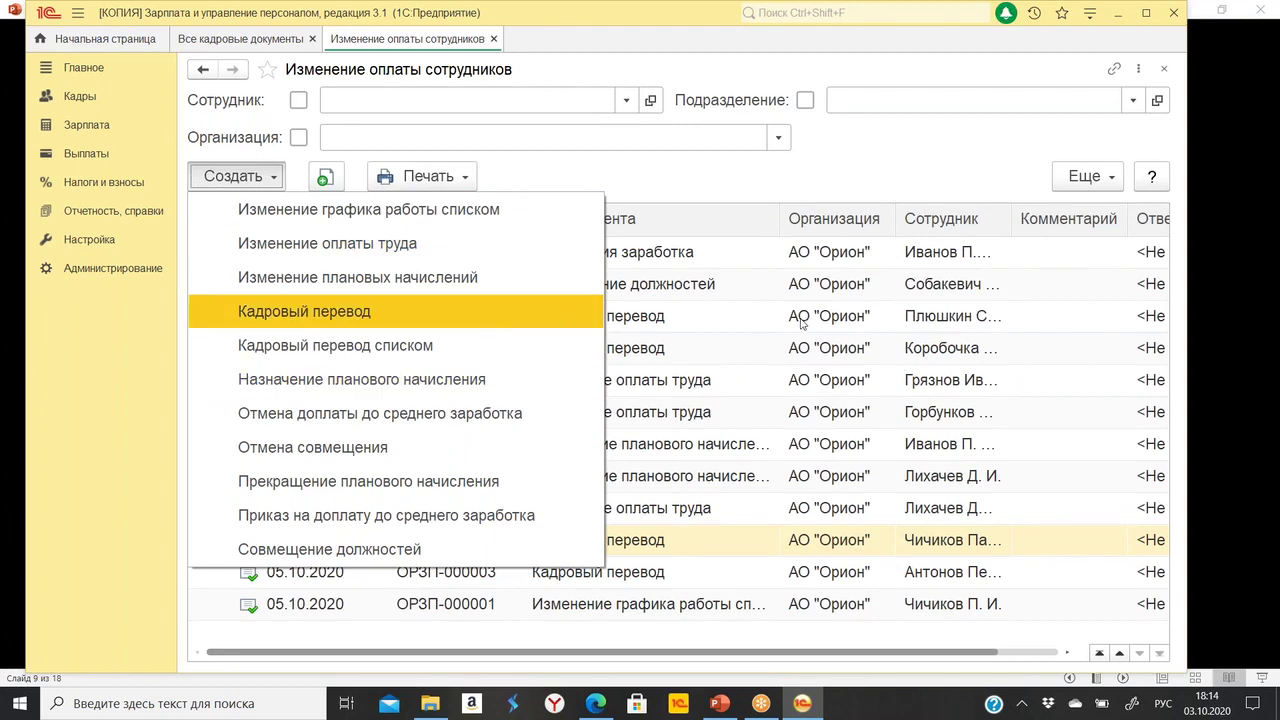
{"action": "left_click", "coordinate": [494, 40]}
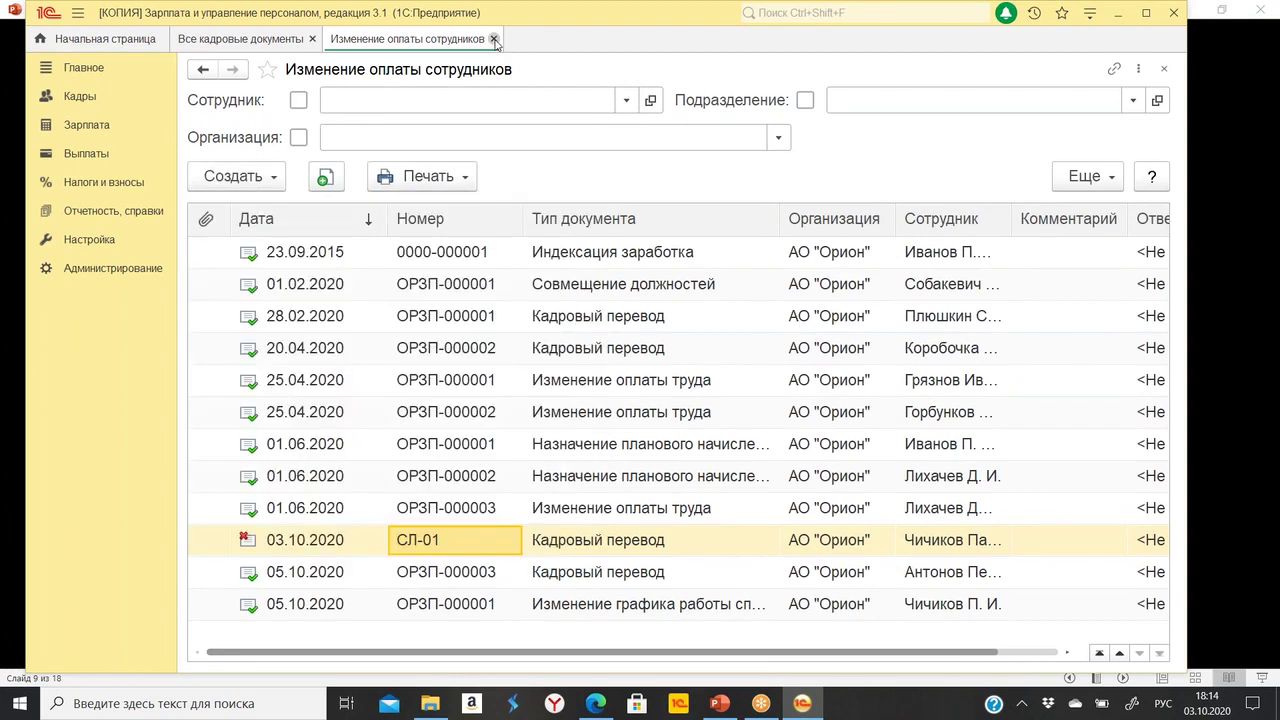
{"action": "left_click", "coordinate": [494, 39]}
Open the Подразделения list from the settings section and examine the departments, including Торговый зал.
{"action": "left_click", "coordinate": [89, 240]}
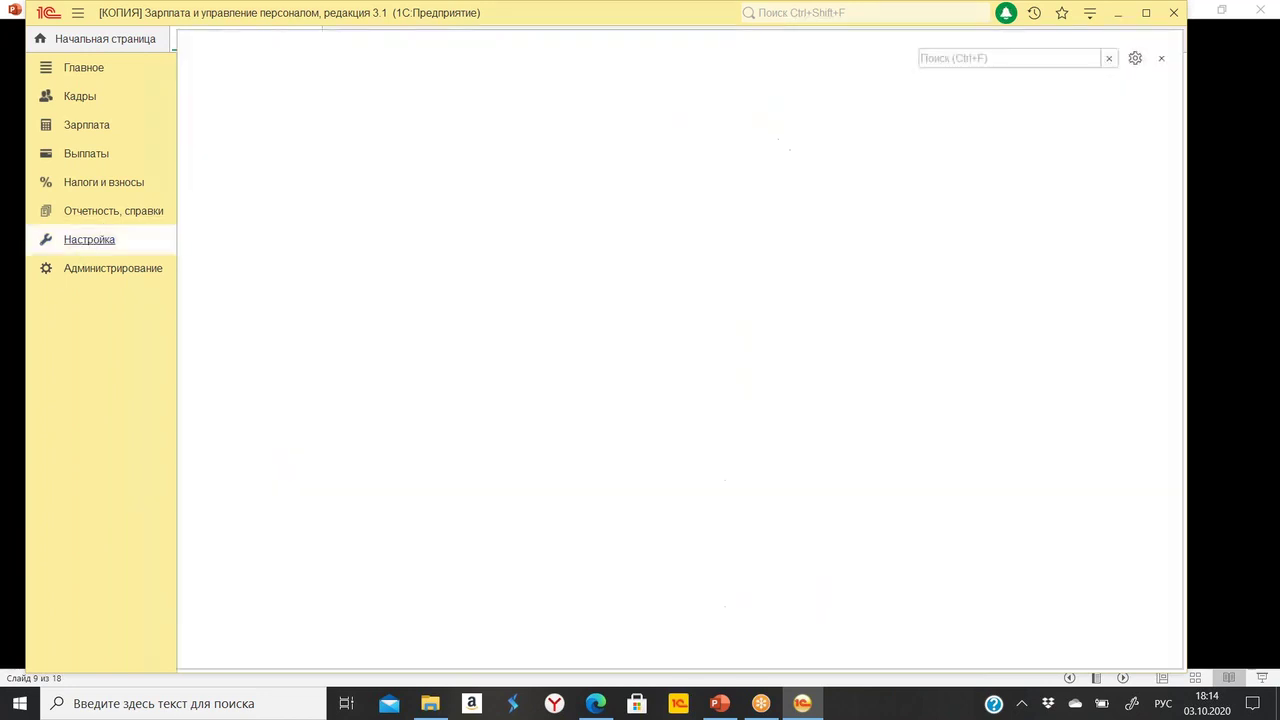
{"action": "left_click", "coordinate": [255, 440]}
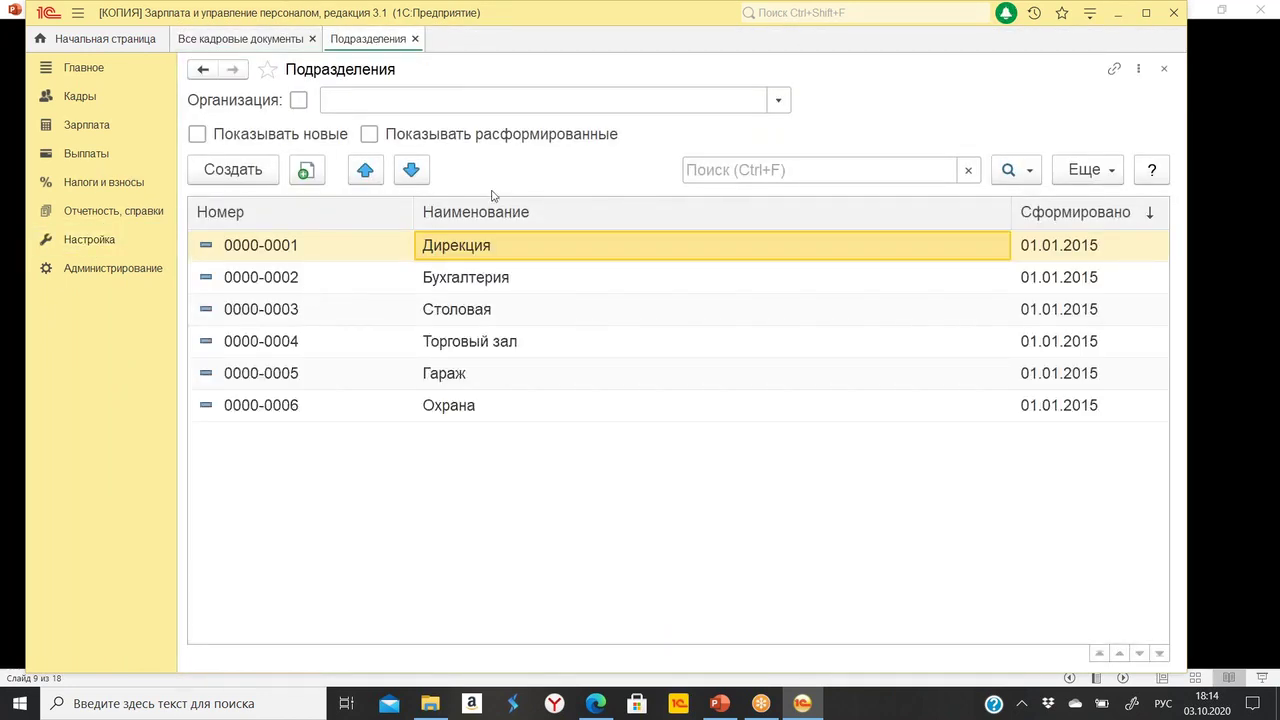
{"action": "left_click", "coordinate": [466, 347]}
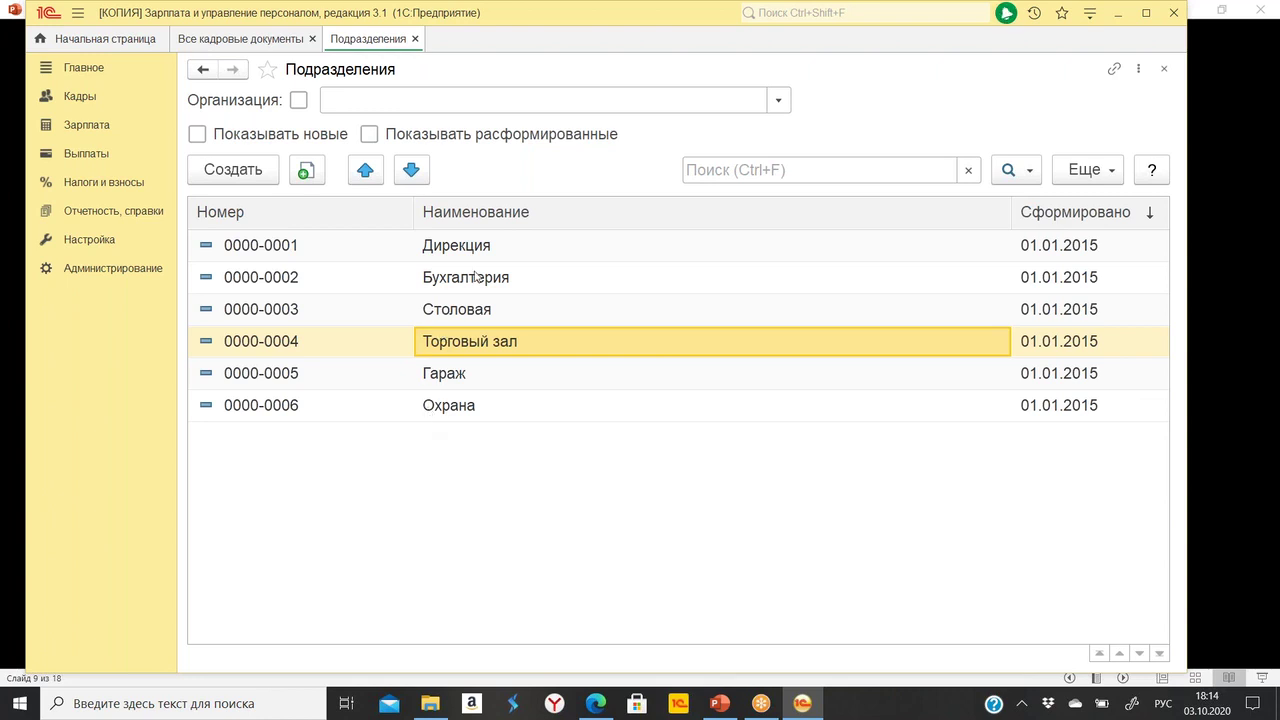
Create a new Перемещение в другое подразделение document in the Все кадровые документы journal.
{"action": "left_click", "coordinate": [228, 38]}
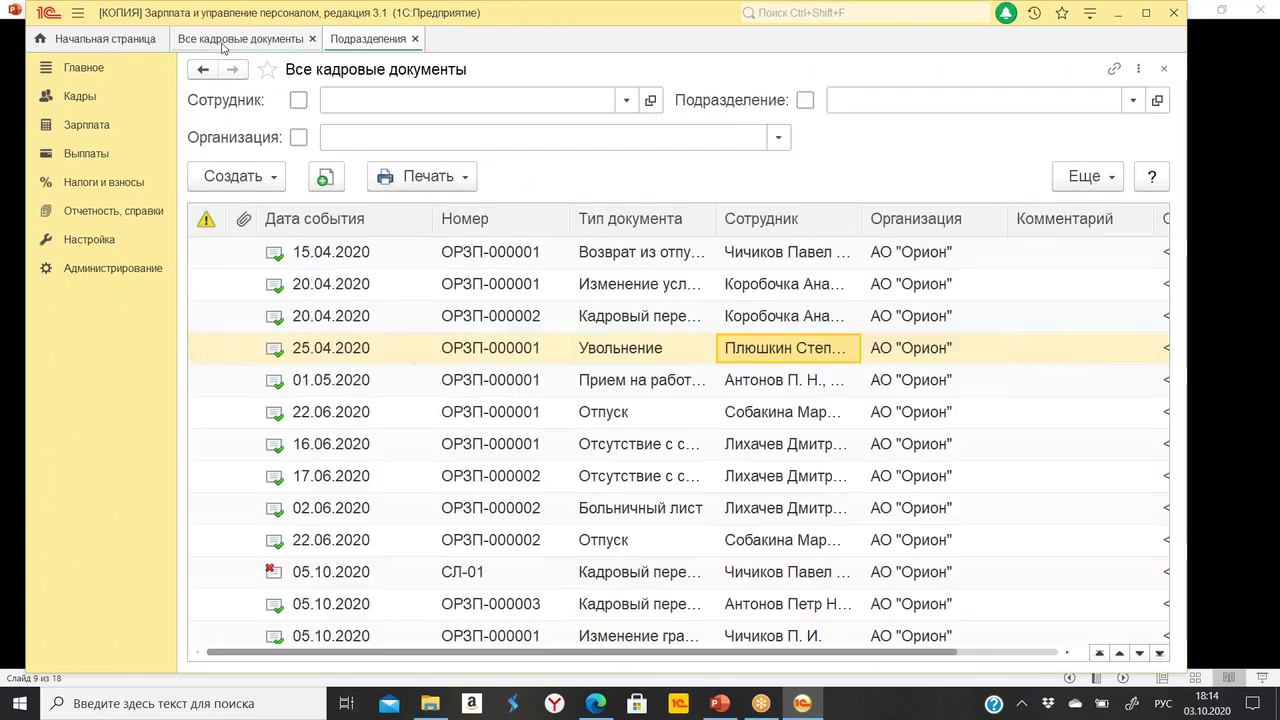
{"action": "left_click", "coordinate": [236, 180]}
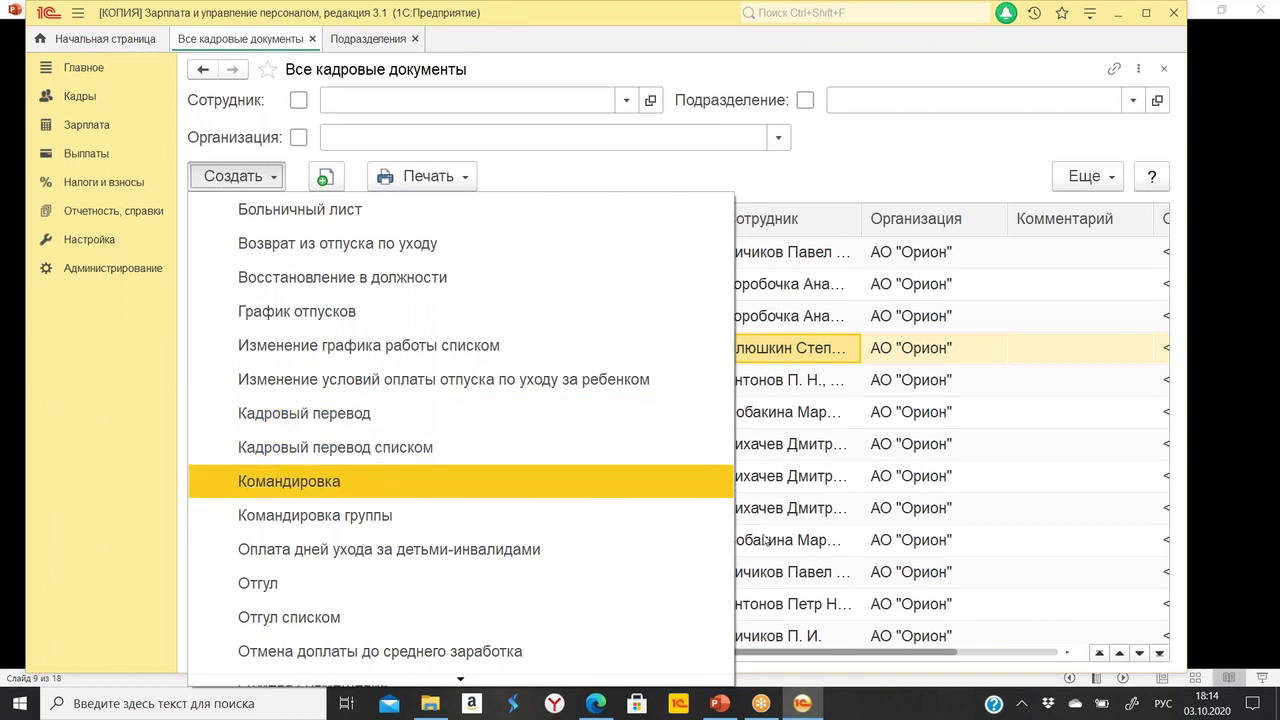
{"action": "scroll", "coordinate": [571, 460], "scroll_direction": "down", "scroll_amount": 1}
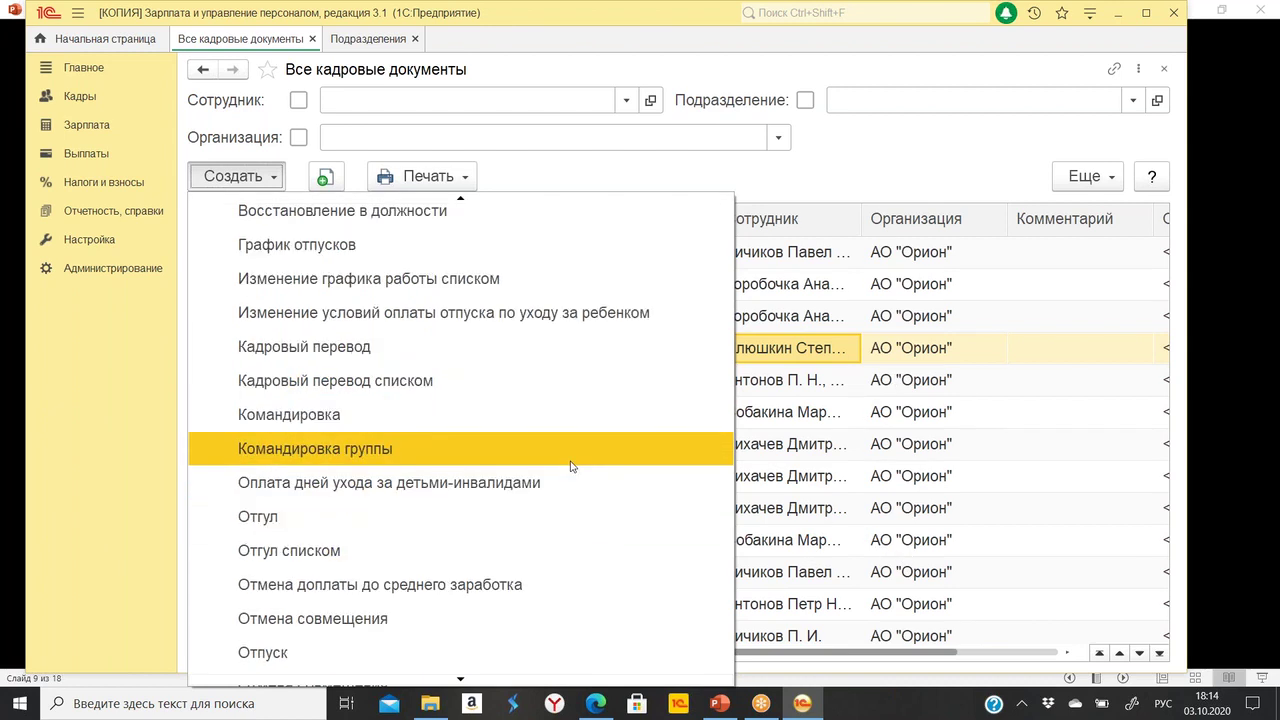
{"action": "scroll", "coordinate": [575, 462], "scroll_direction": "down", "scroll_amount": 5}
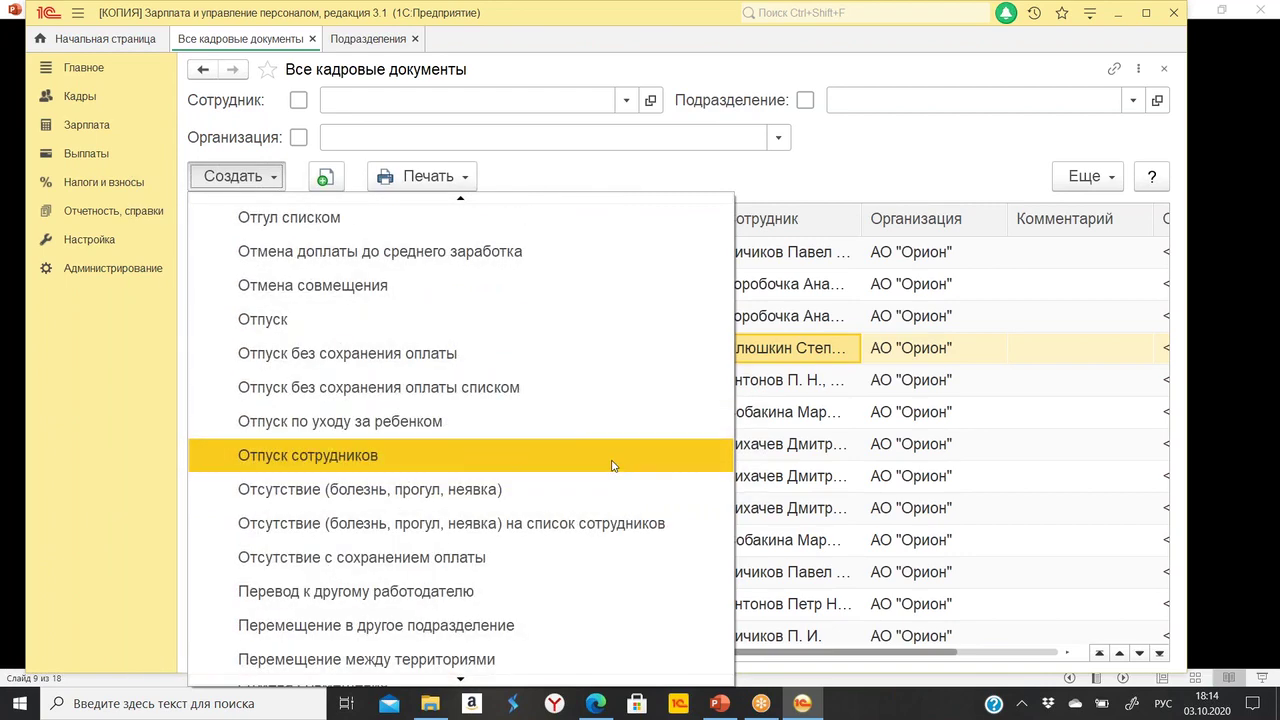
{"action": "scroll", "coordinate": [566, 338], "scroll_direction": "down", "scroll_amount": 2}
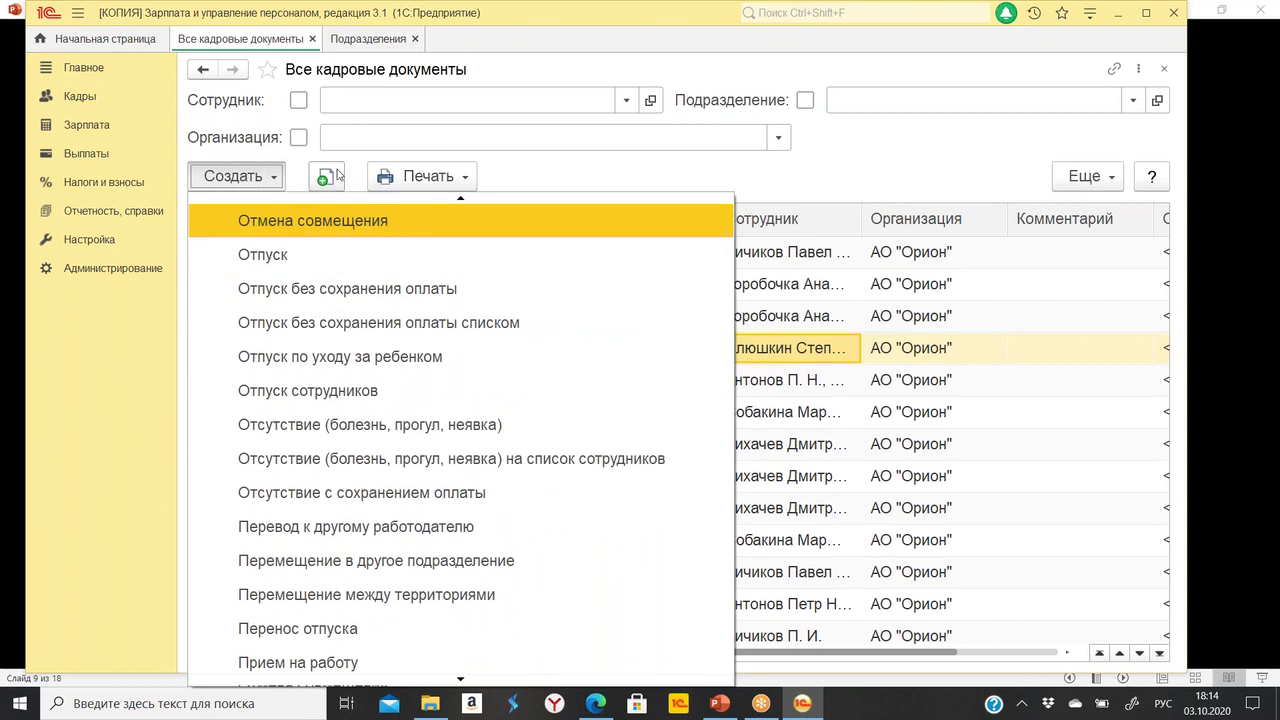
{"action": "left_click", "coordinate": [561, 567]}
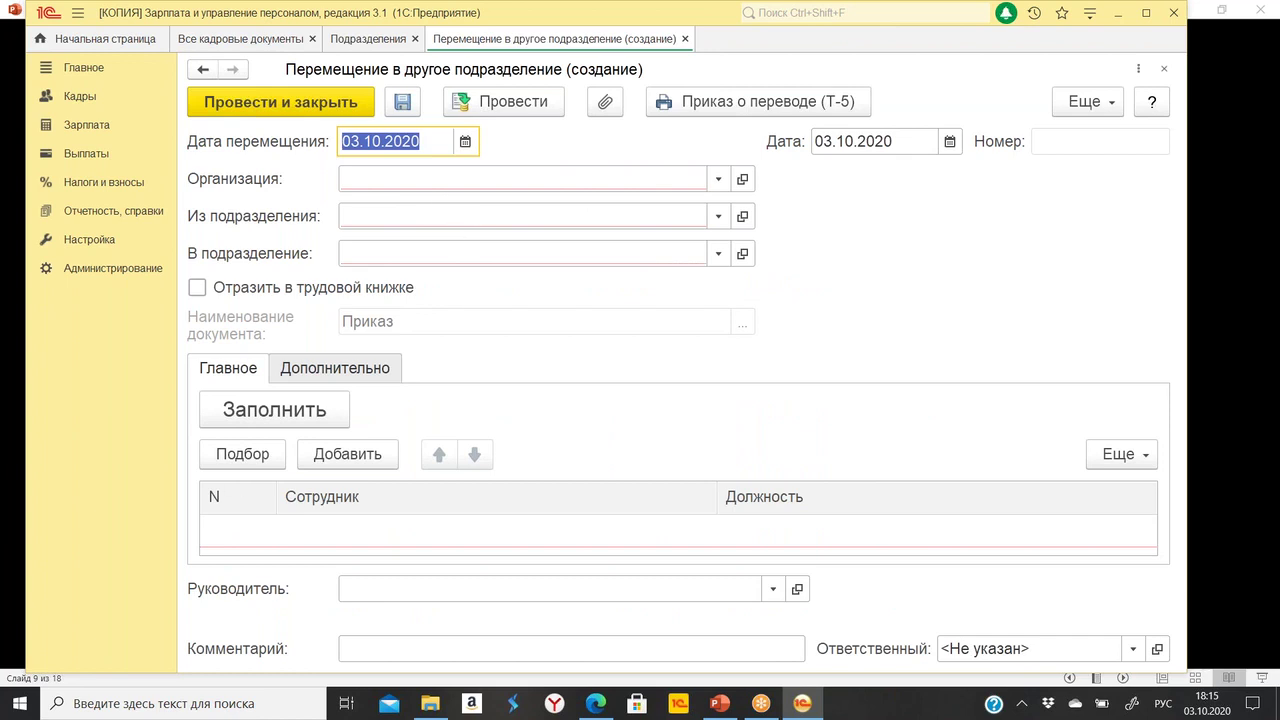
Set the transfer date to 05.10.2020 and choose АО "Орион" as the organization.
{"action": "type", "text": "0510"}
{"action": "key", "text": "Tab"}
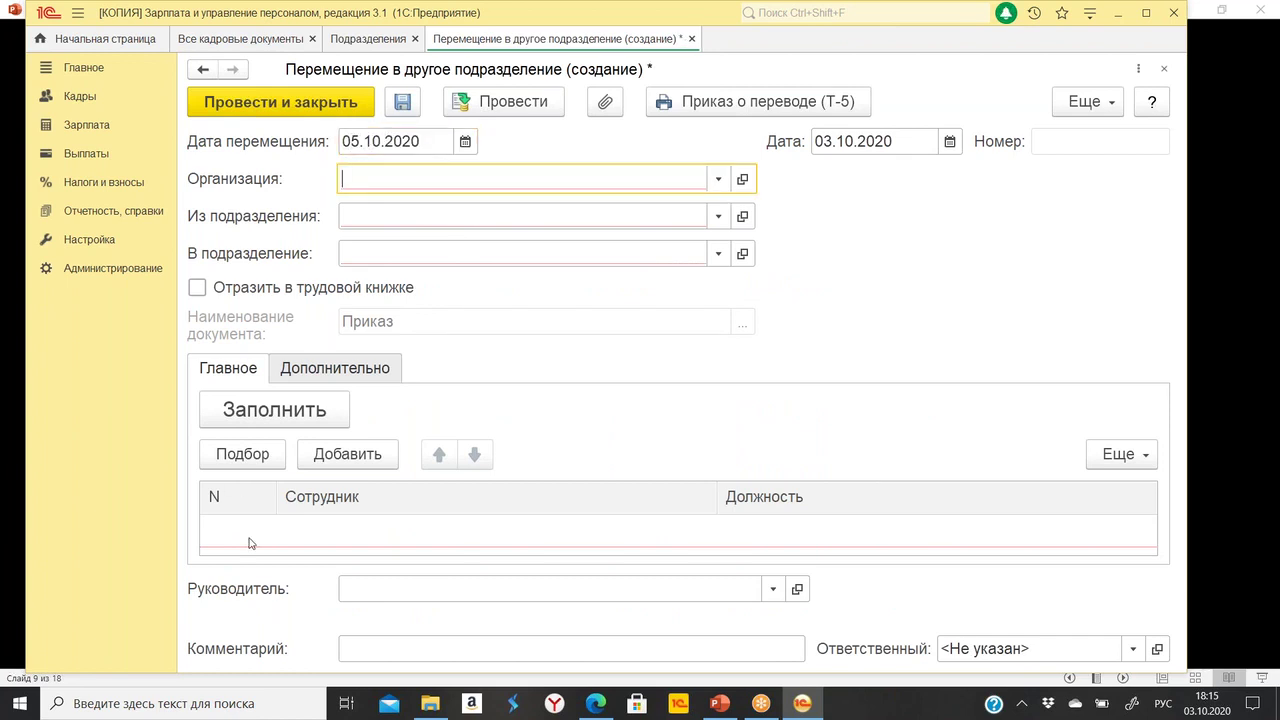
{"action": "left_click", "coordinate": [718, 178]}
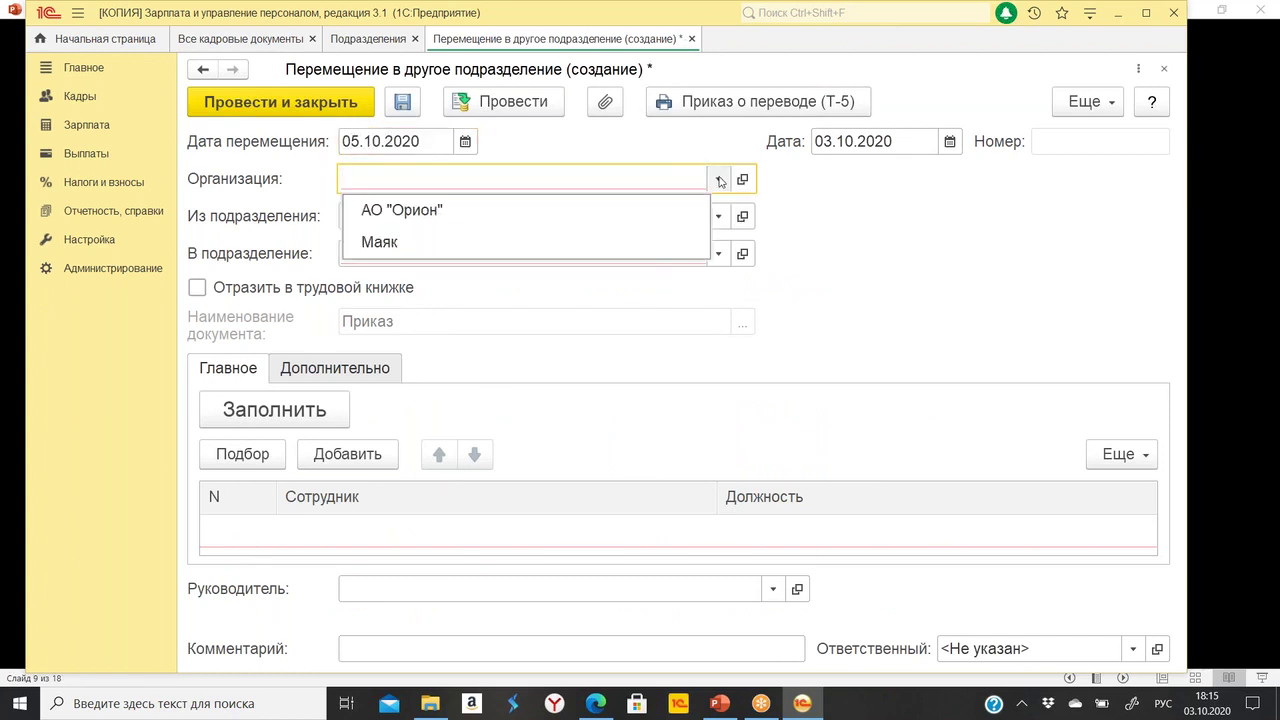
{"action": "left_click", "coordinate": [531, 212]}
Set the source department to Бухгалтерия and the destination department to Торговый зал.
{"action": "left_click", "coordinate": [433, 215]}
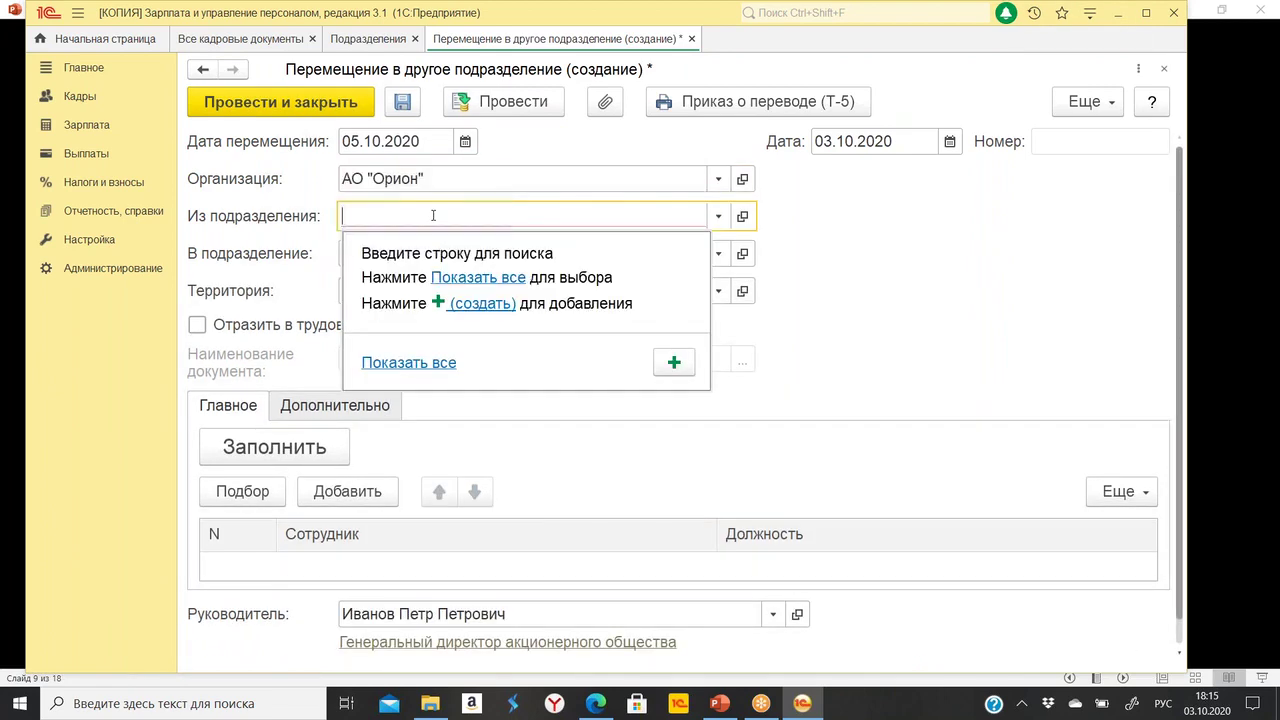
{"action": "key", "text": "Escape"}
{"action": "left_click", "coordinate": [718, 216]}
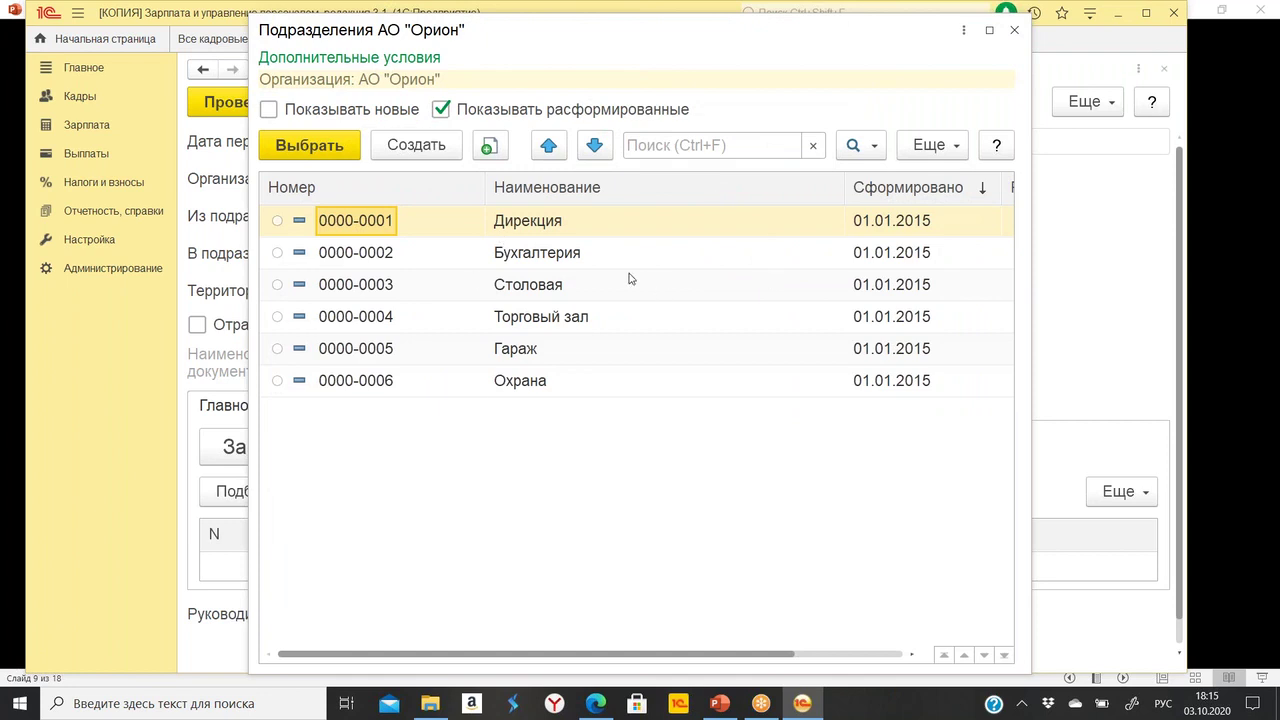
{"action": "double_click", "coordinate": [580, 262]}
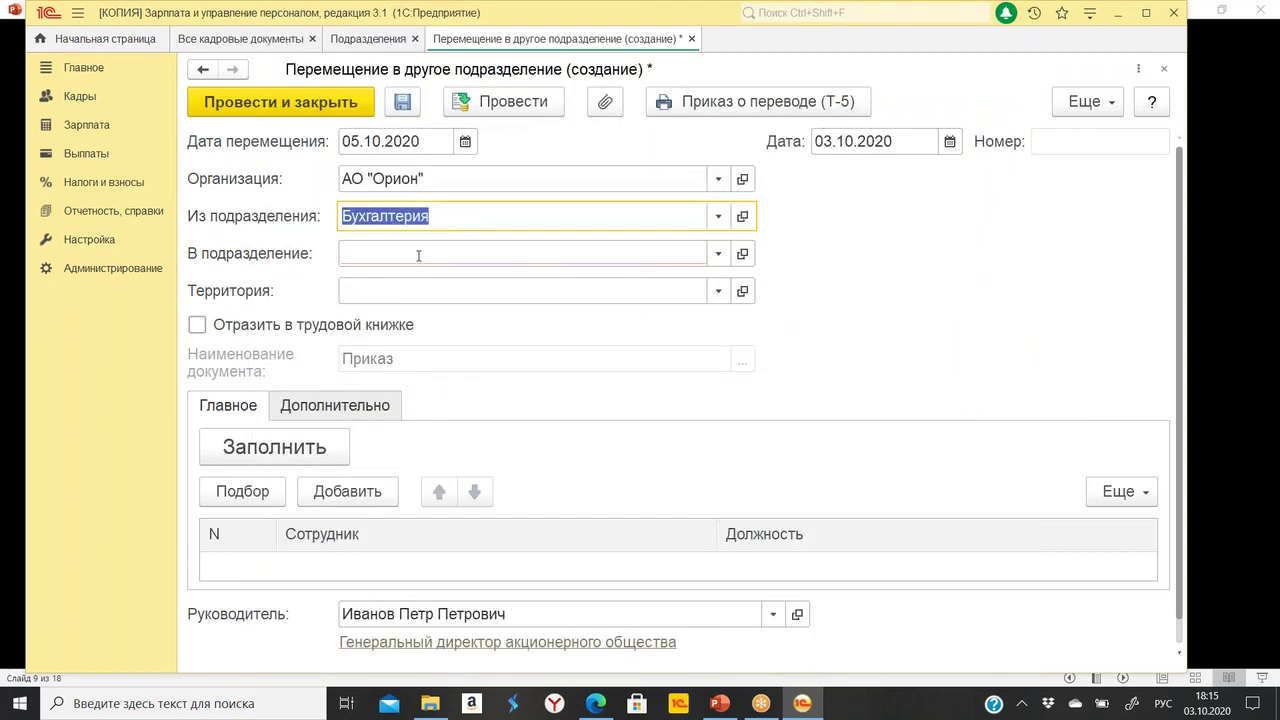
{"action": "left_click", "coordinate": [424, 252]}
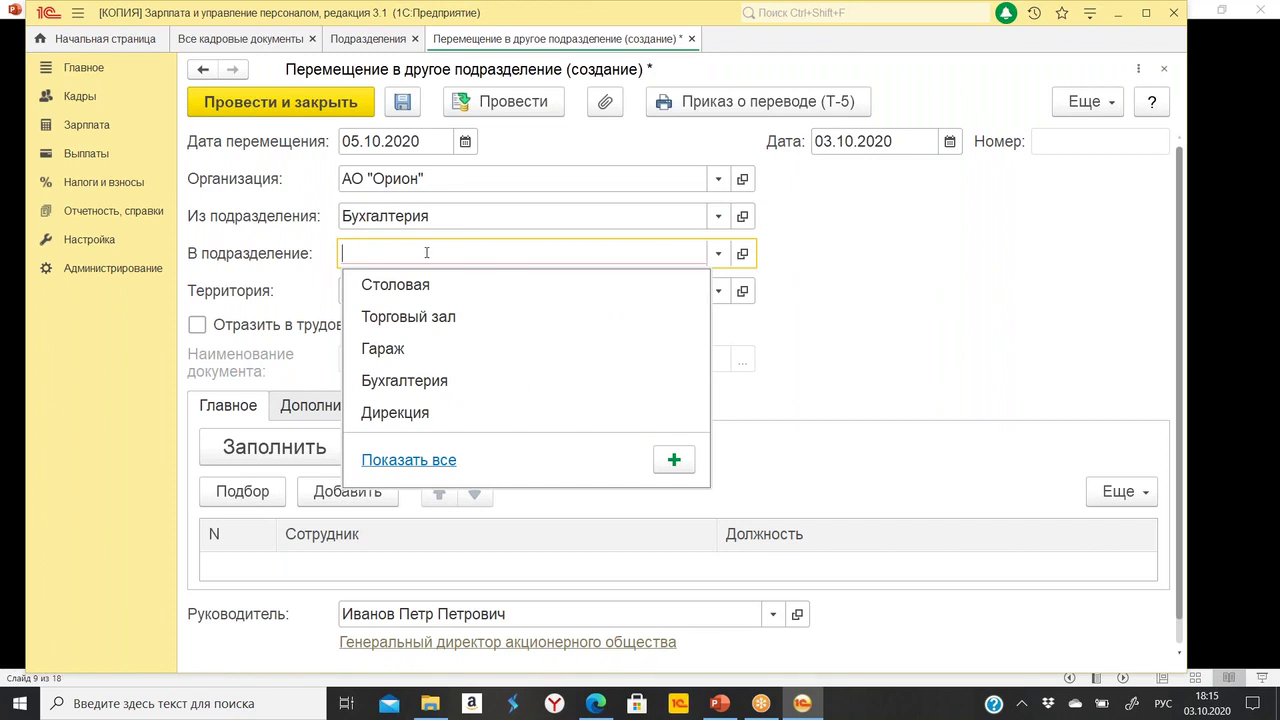
{"action": "left_click", "coordinate": [434, 324]}
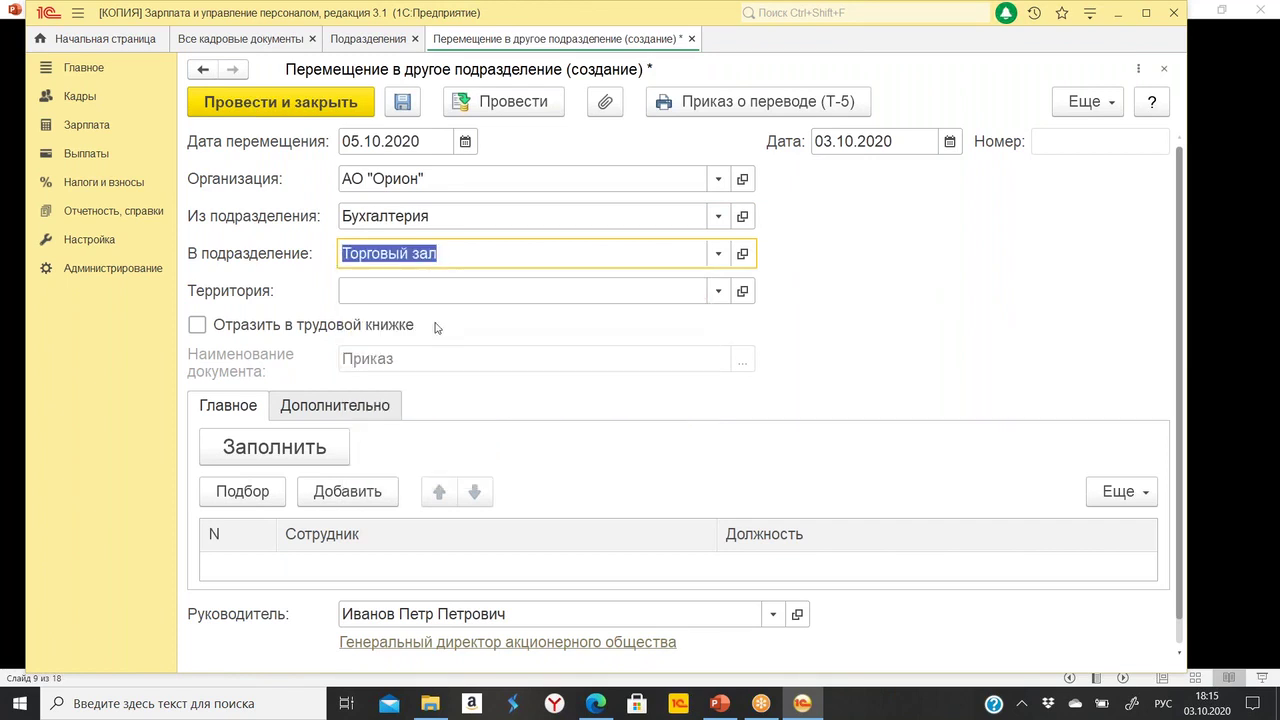
Fill the employee table automatically from the source department and set the form scale to 100% for all windows.
{"action": "scroll", "coordinate": [430, 321], "scroll_direction": "down", "scroll_amount": 1}
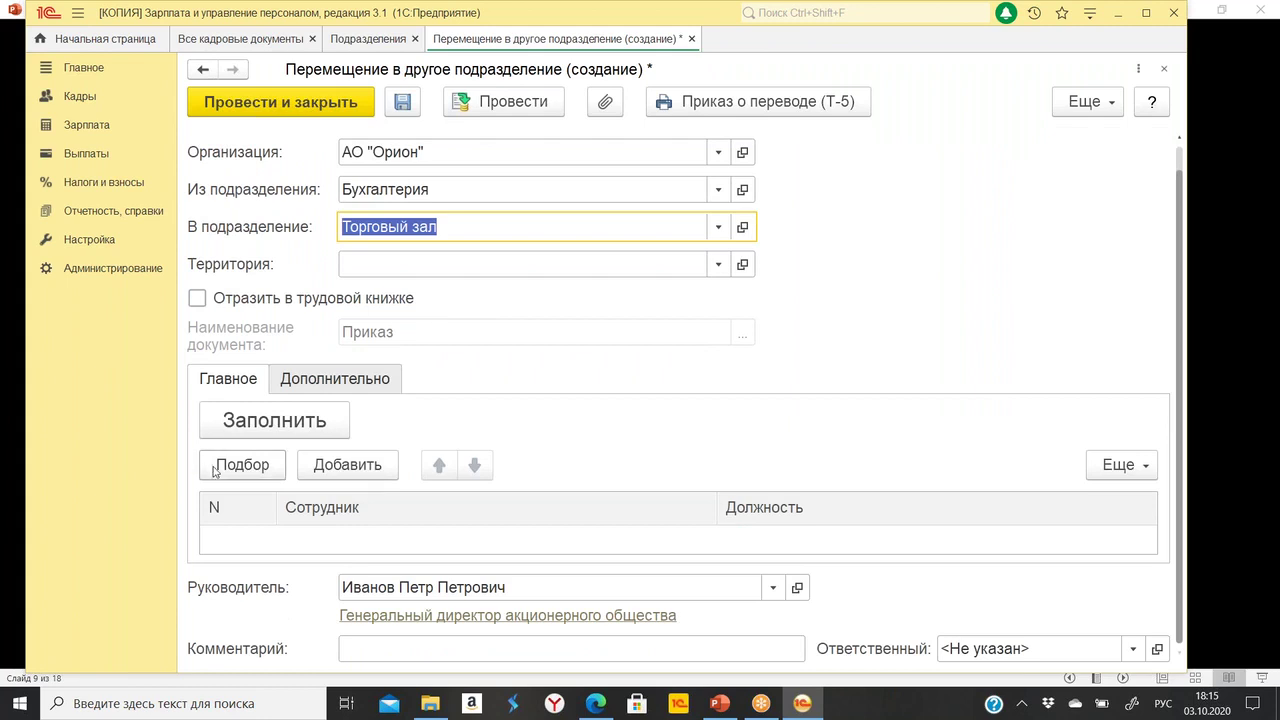
{"action": "left_click", "coordinate": [287, 420]}
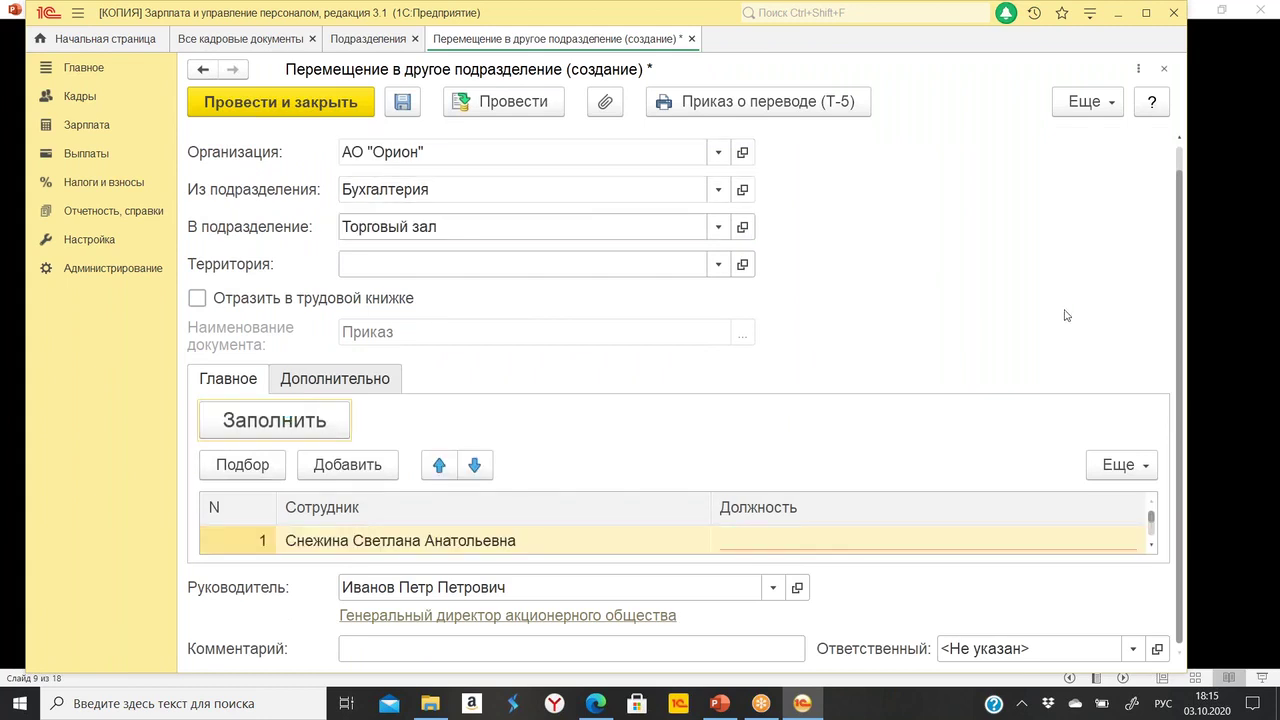
{"action": "left_click", "coordinate": [714, 495]}
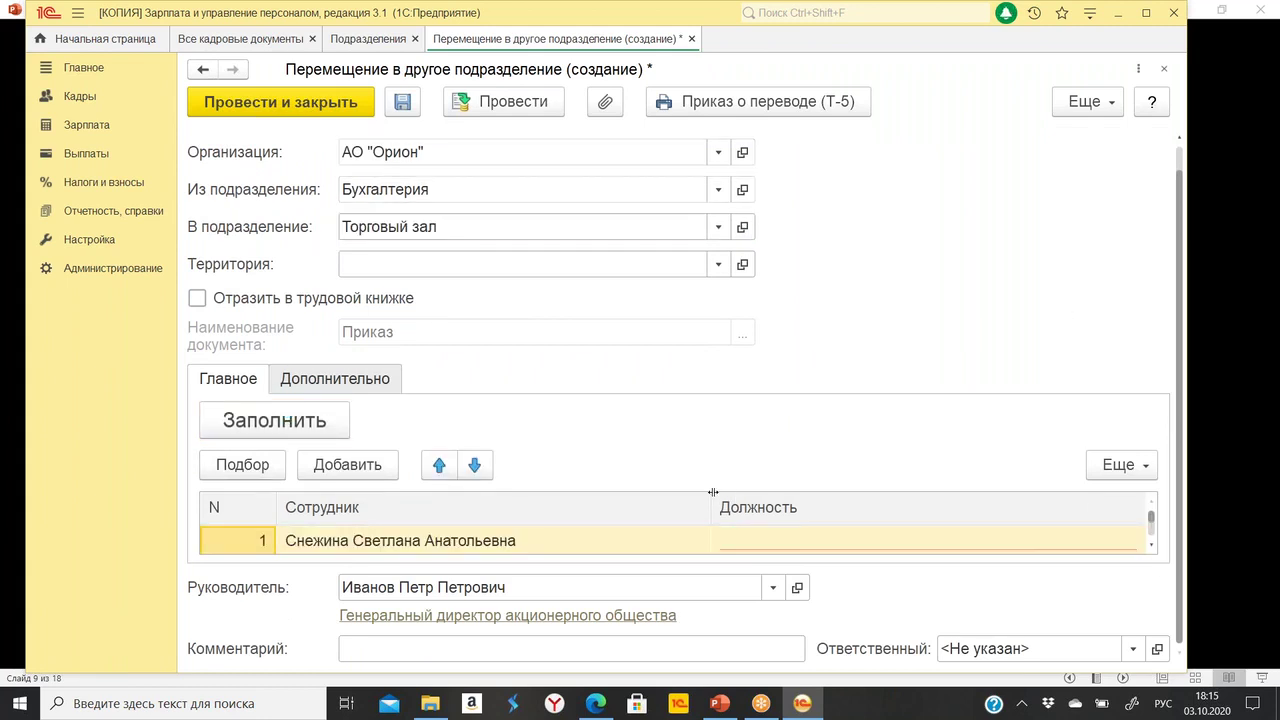
{"action": "left_click", "coordinate": [1138, 68]}
{"action": "left_click", "coordinate": [1152, 146]}
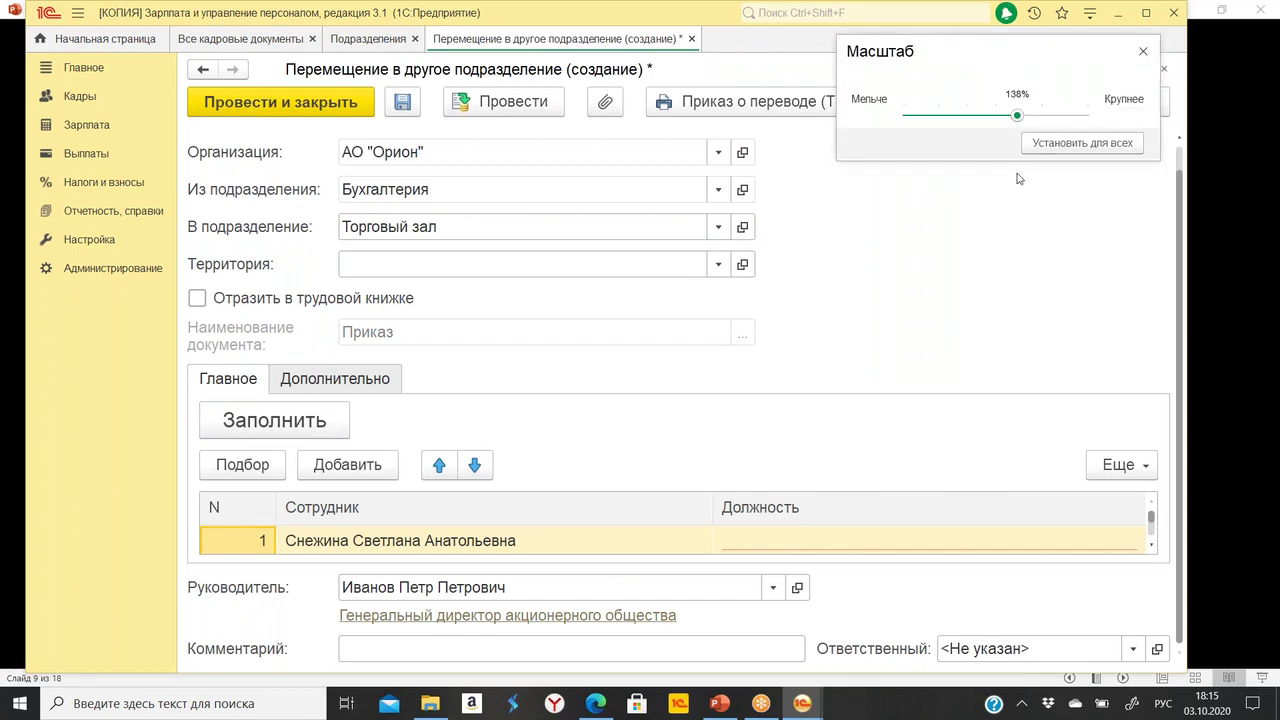
{"action": "left_click", "coordinate": [996, 117]}
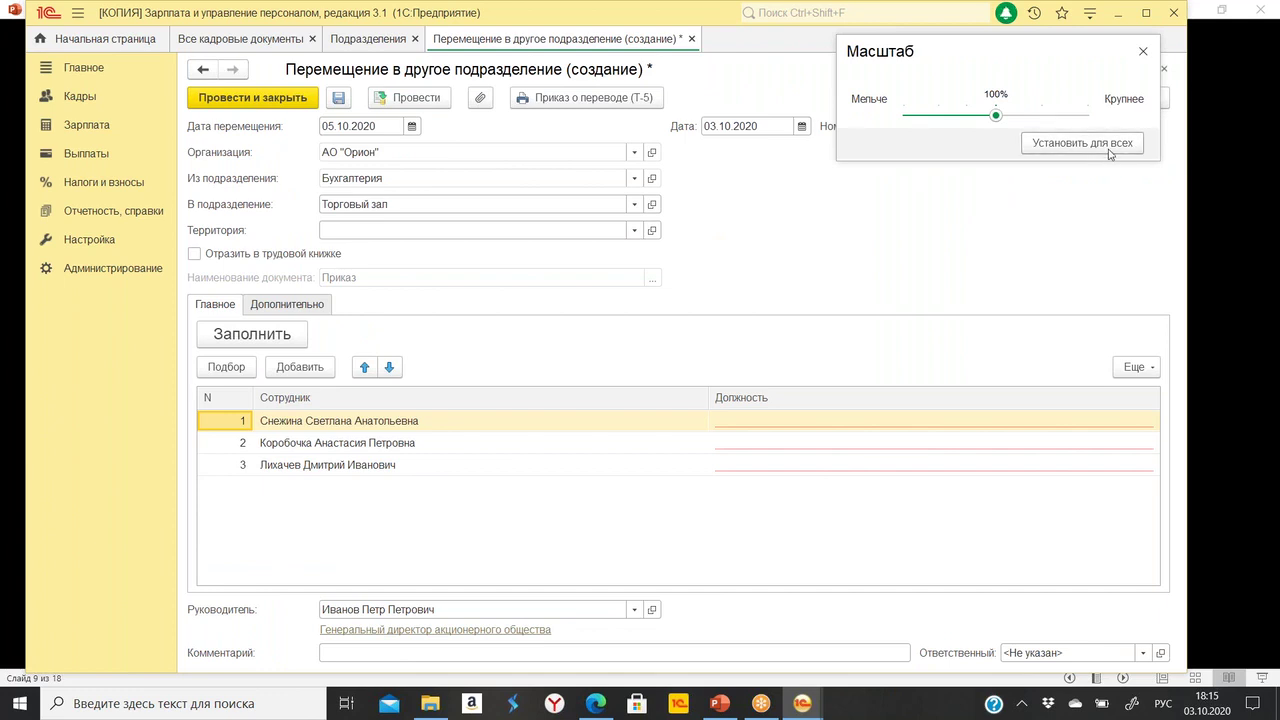
{"action": "left_click", "coordinate": [1108, 150]}
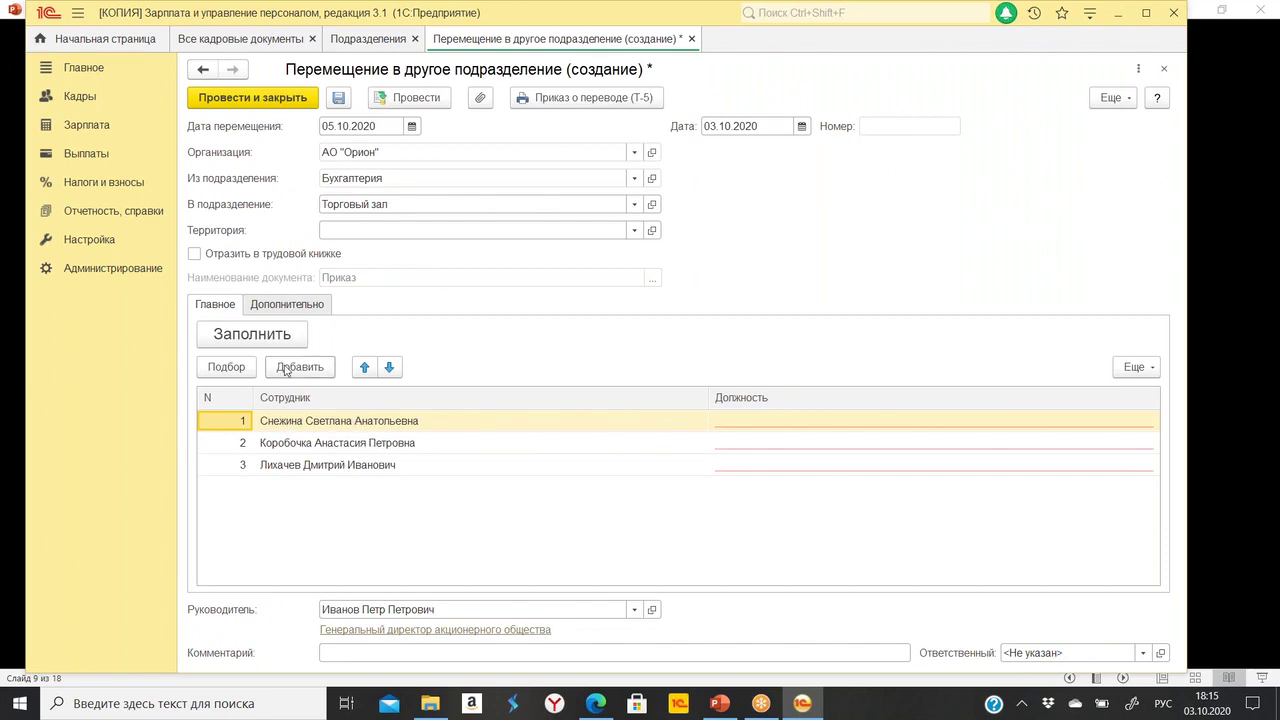
Review the listed employees, the staff positions offered for the first one, and the fields for the transfer's reason and basis.
{"action": "left_click", "coordinate": [355, 441]}
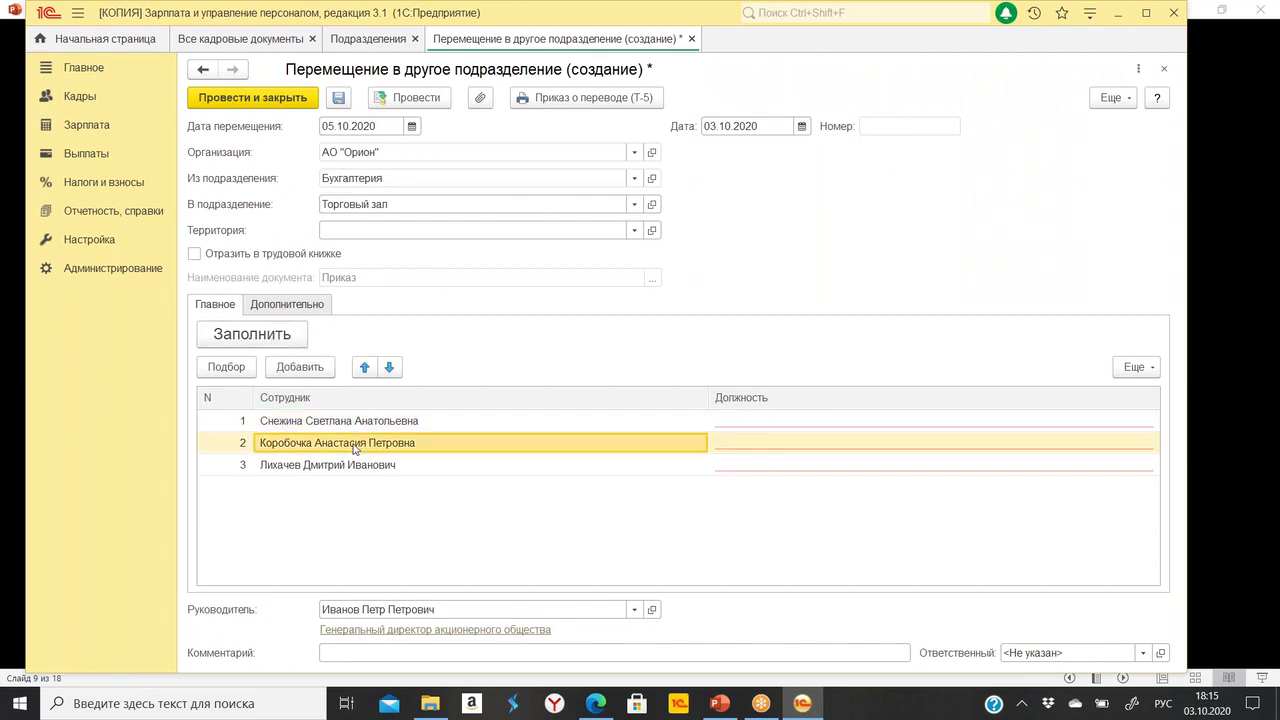
{"action": "left_click", "coordinate": [362, 466]}
{"action": "left_click", "coordinate": [364, 420]}
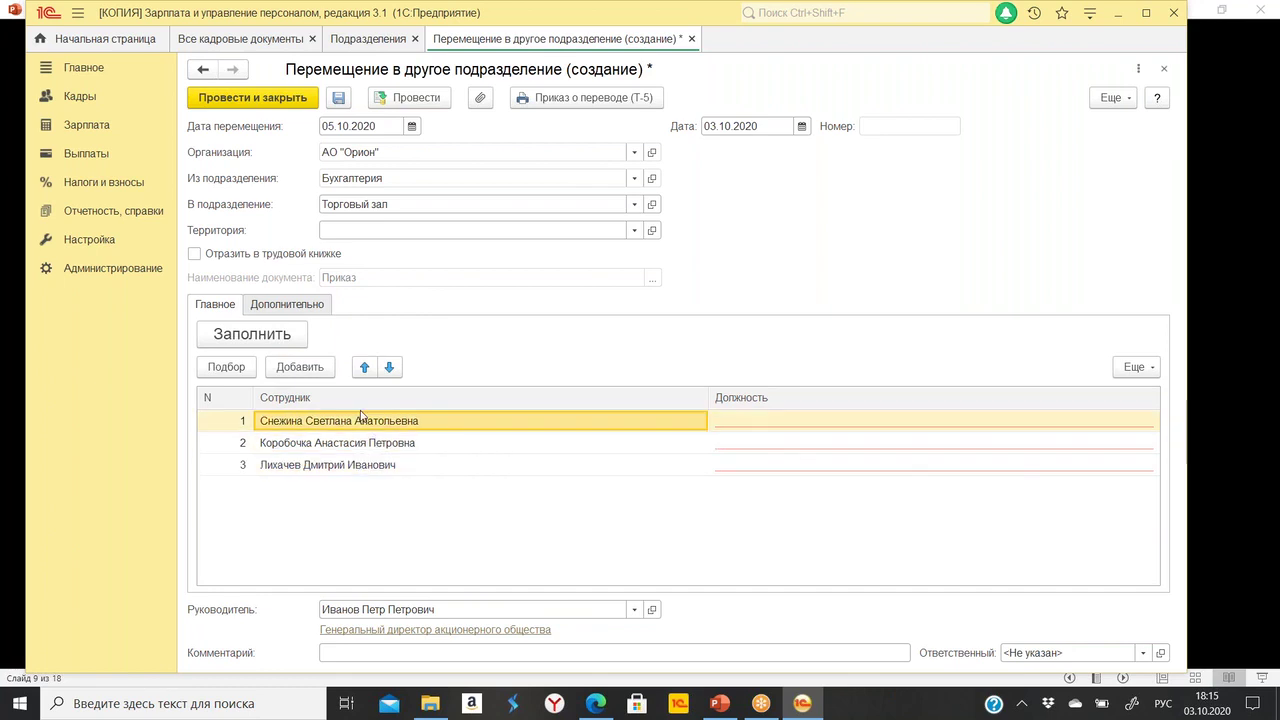
{"action": "left_click", "coordinate": [752, 421]}
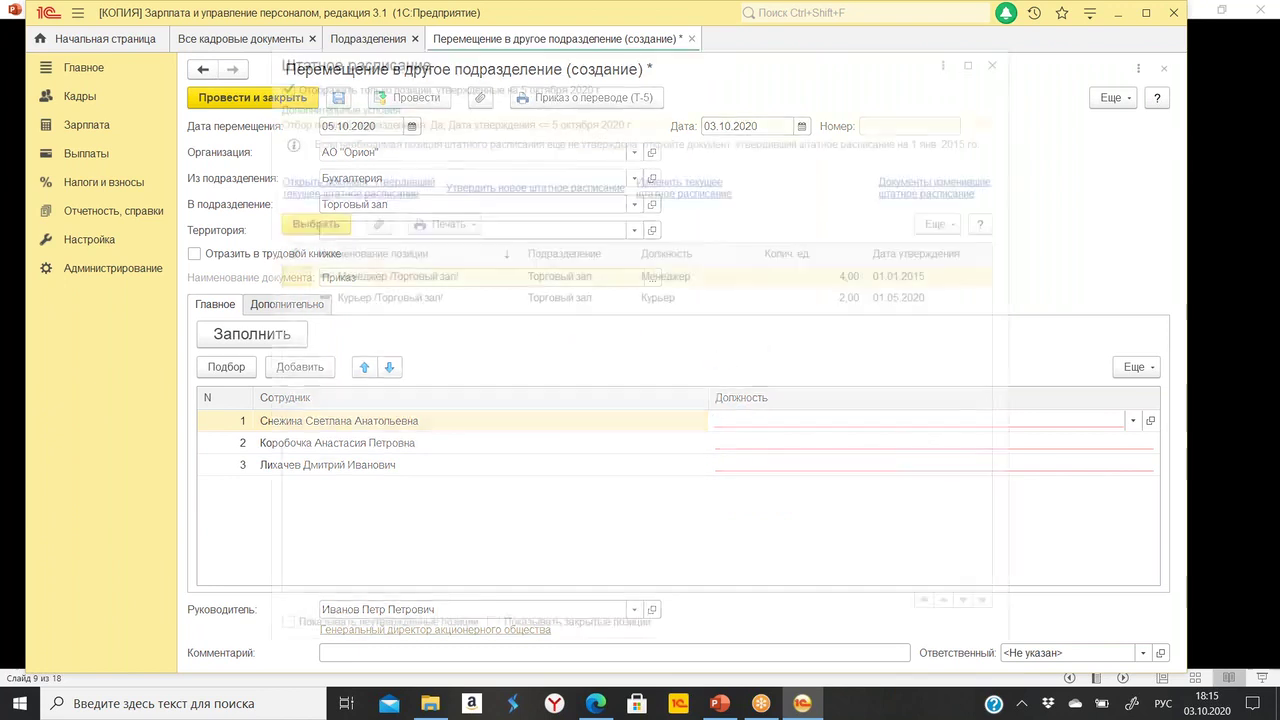
{"action": "left_click", "coordinate": [1003, 57]}
{"action": "left_click", "coordinate": [267, 308]}
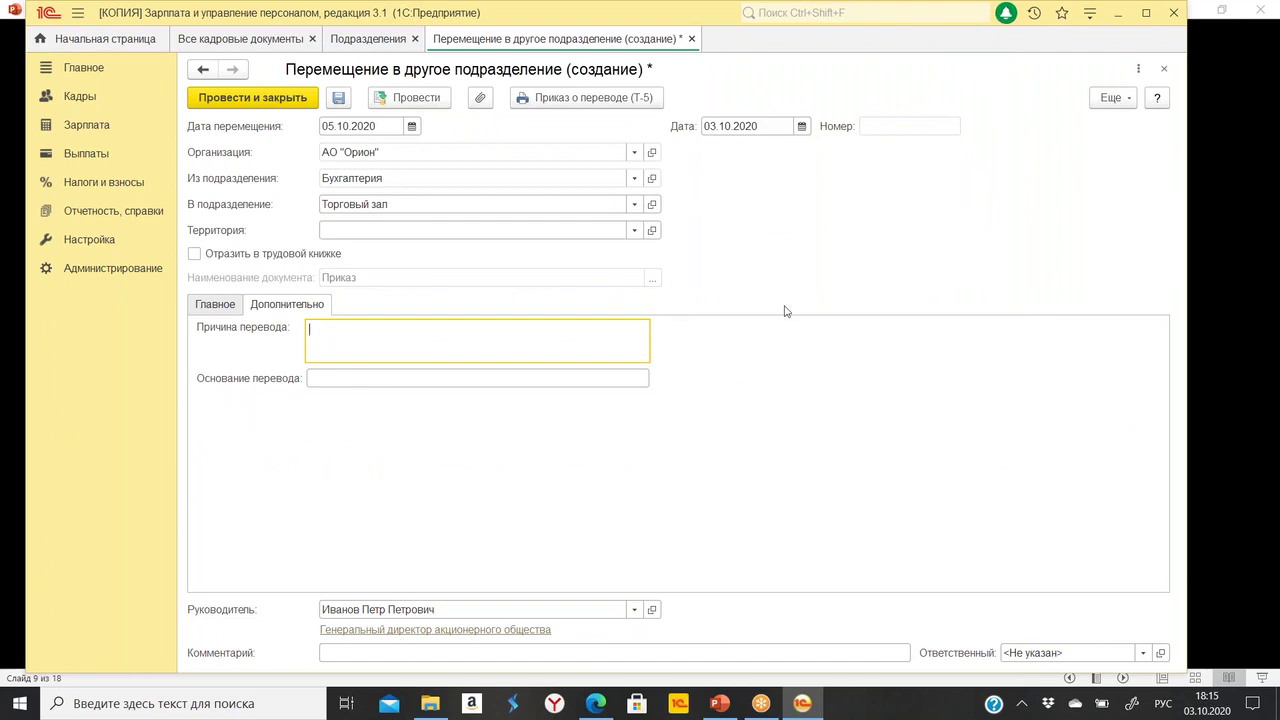
{"action": "left_click", "coordinate": [211, 310]}
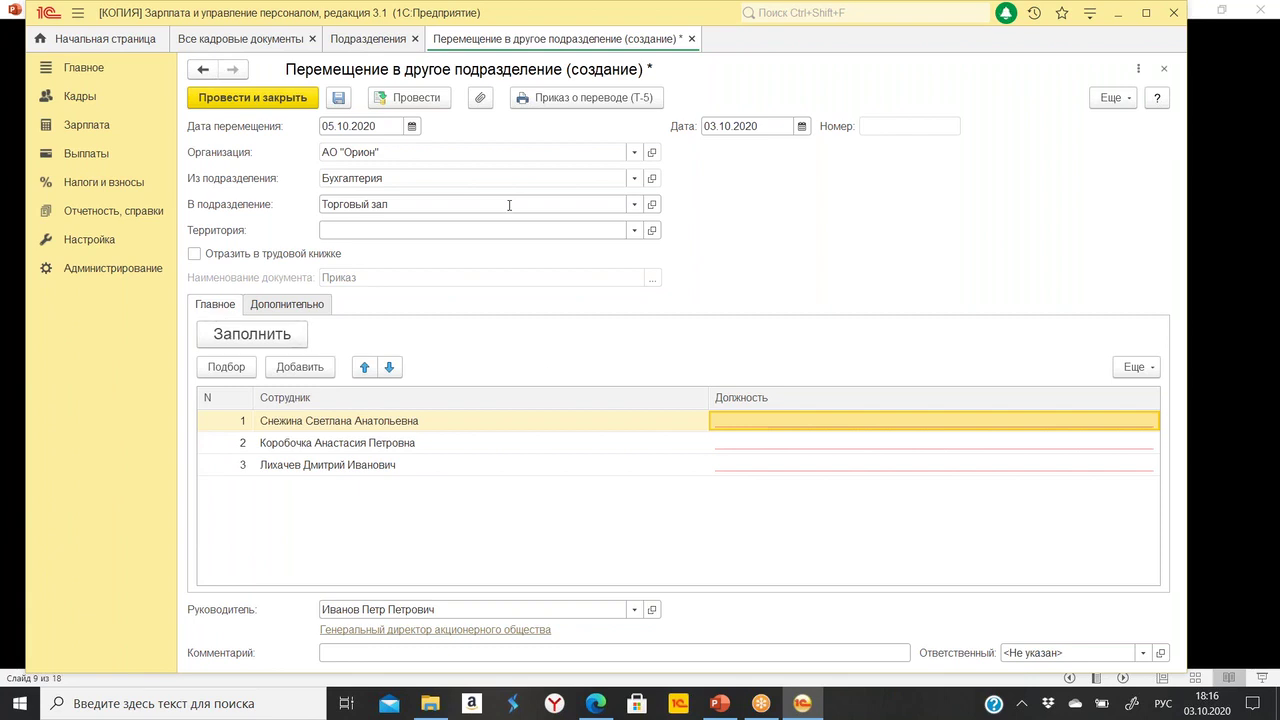
Delete the first employee from the table and assign the position Менеджер /Торговый зал/ to both remaining employees.
{"action": "right_click", "coordinate": [372, 421]}
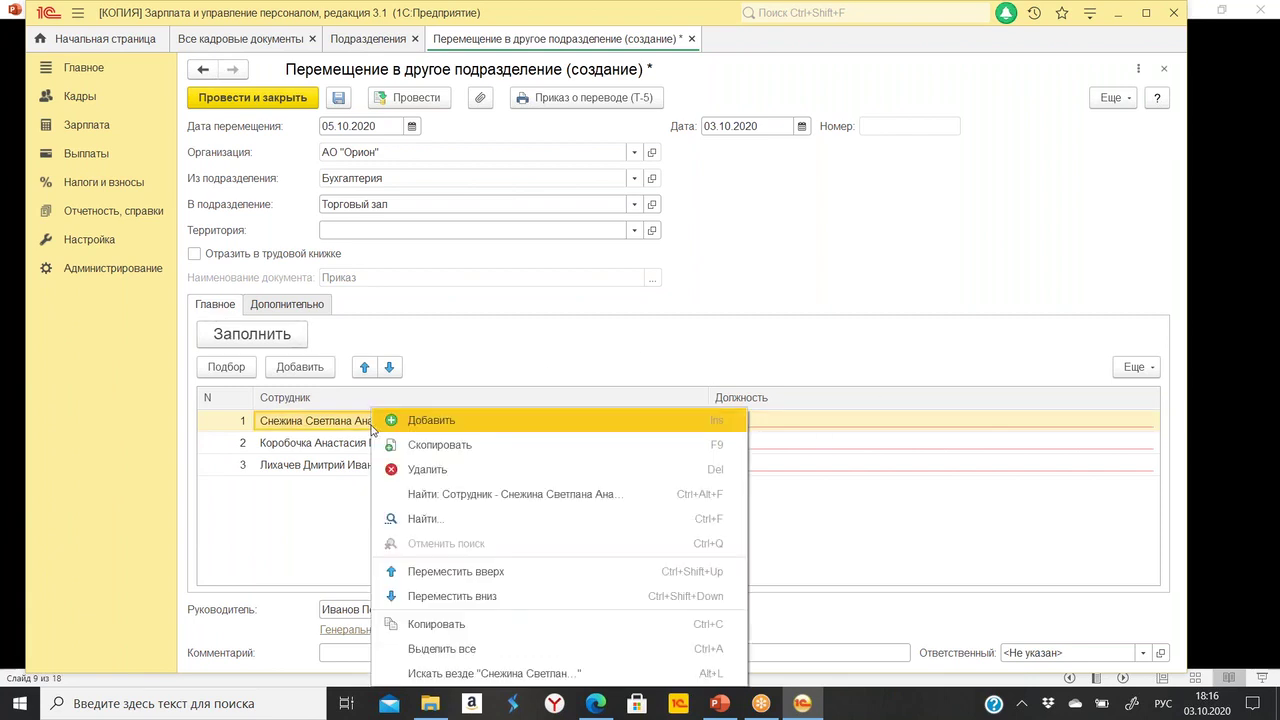
{"action": "left_click", "coordinate": [444, 470]}
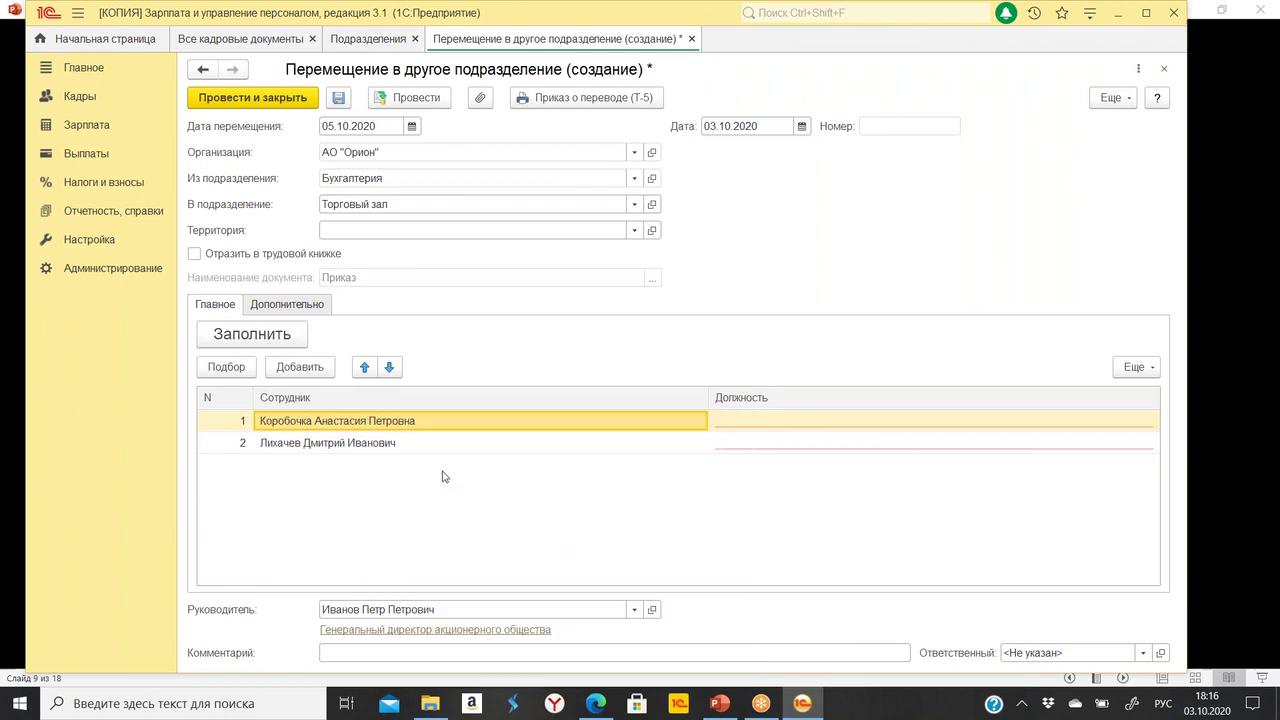
{"action": "left_click", "coordinate": [746, 427]}
{"action": "left_click", "coordinate": [746, 427]}
{"action": "left_click", "coordinate": [804, 467]}
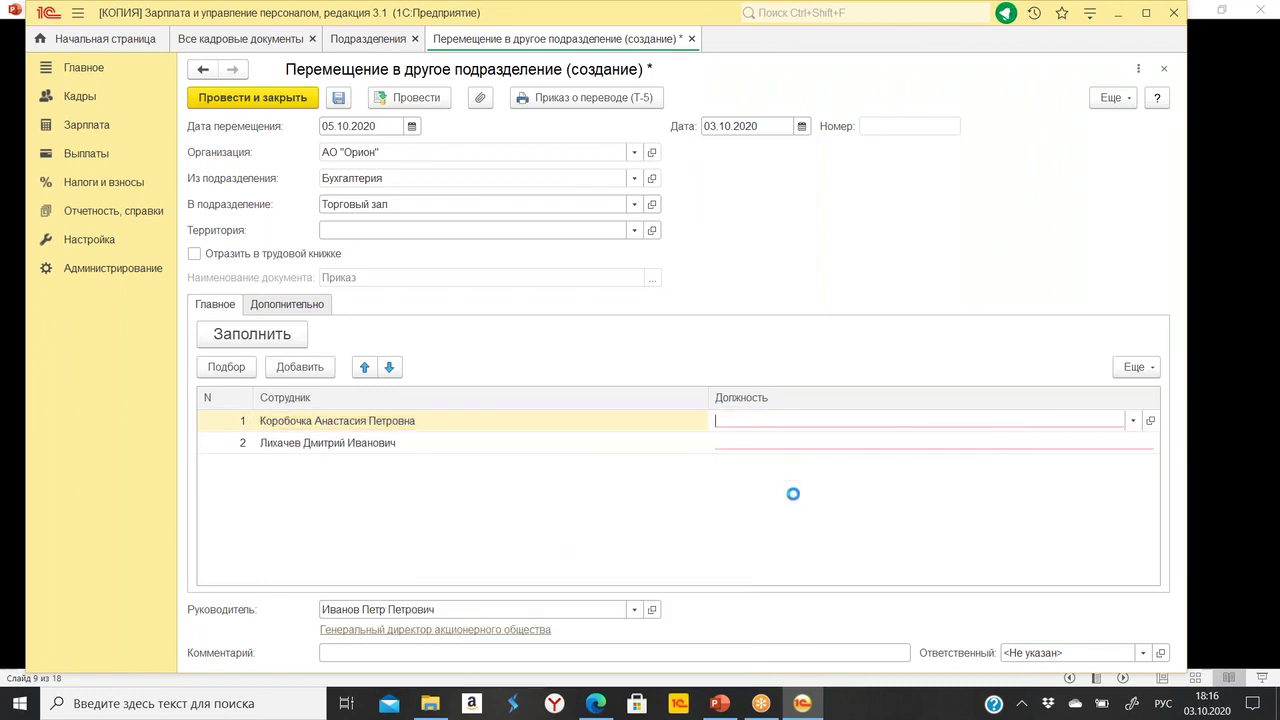
{"action": "key", "text": "Return"}
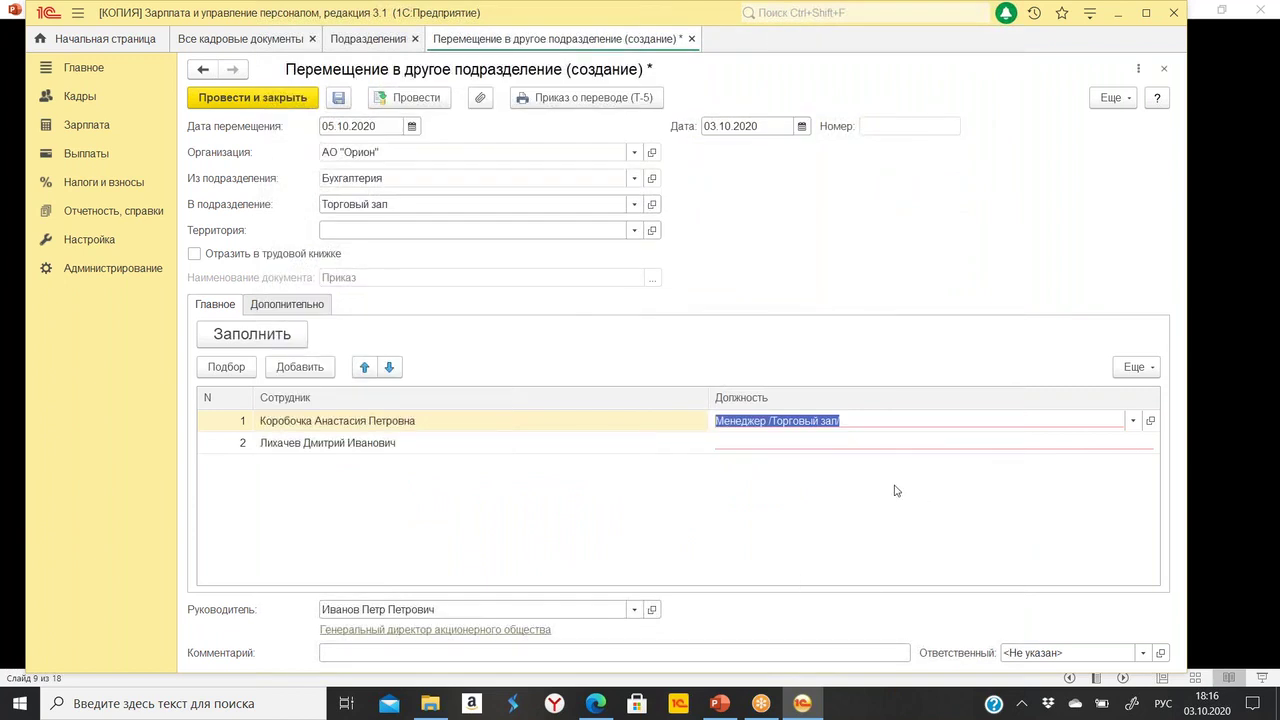
{"action": "left_click", "coordinate": [848, 443]}
{"action": "left_click", "coordinate": [841, 467]}
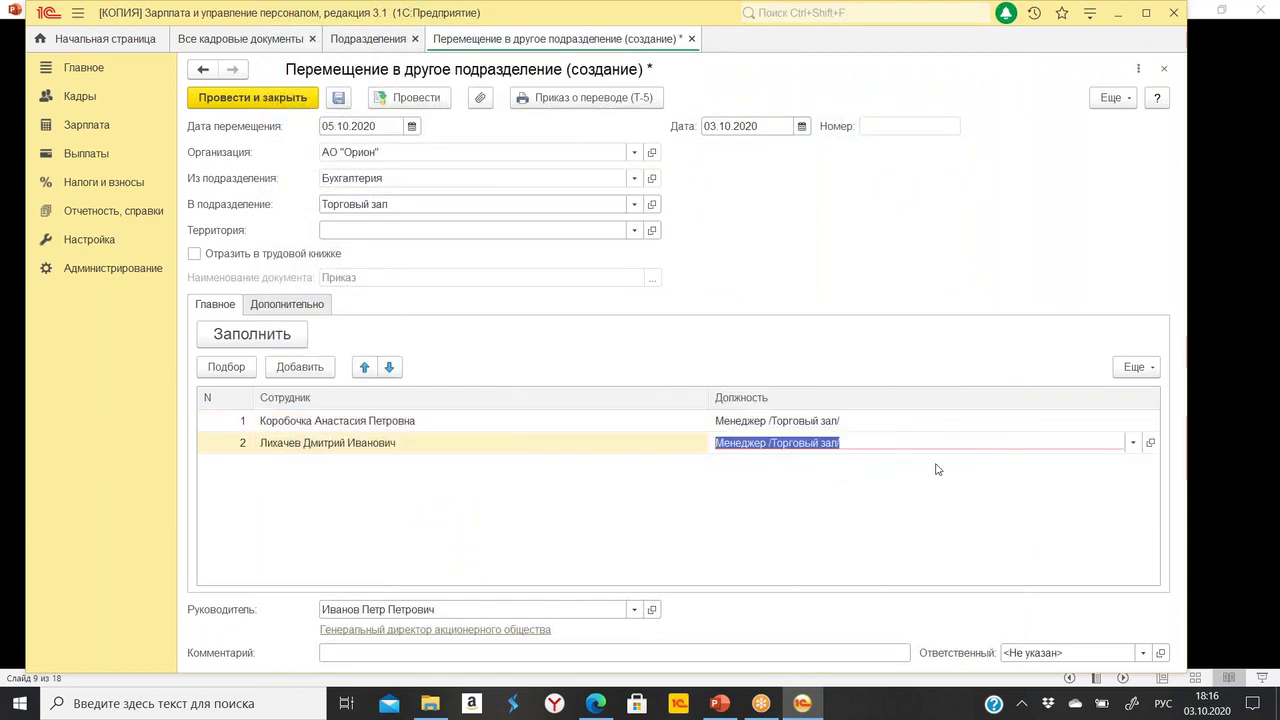
Post the department transfer document and close it, accepting the mismatch with the staffing table each time.
{"action": "key", "text": "Return"}
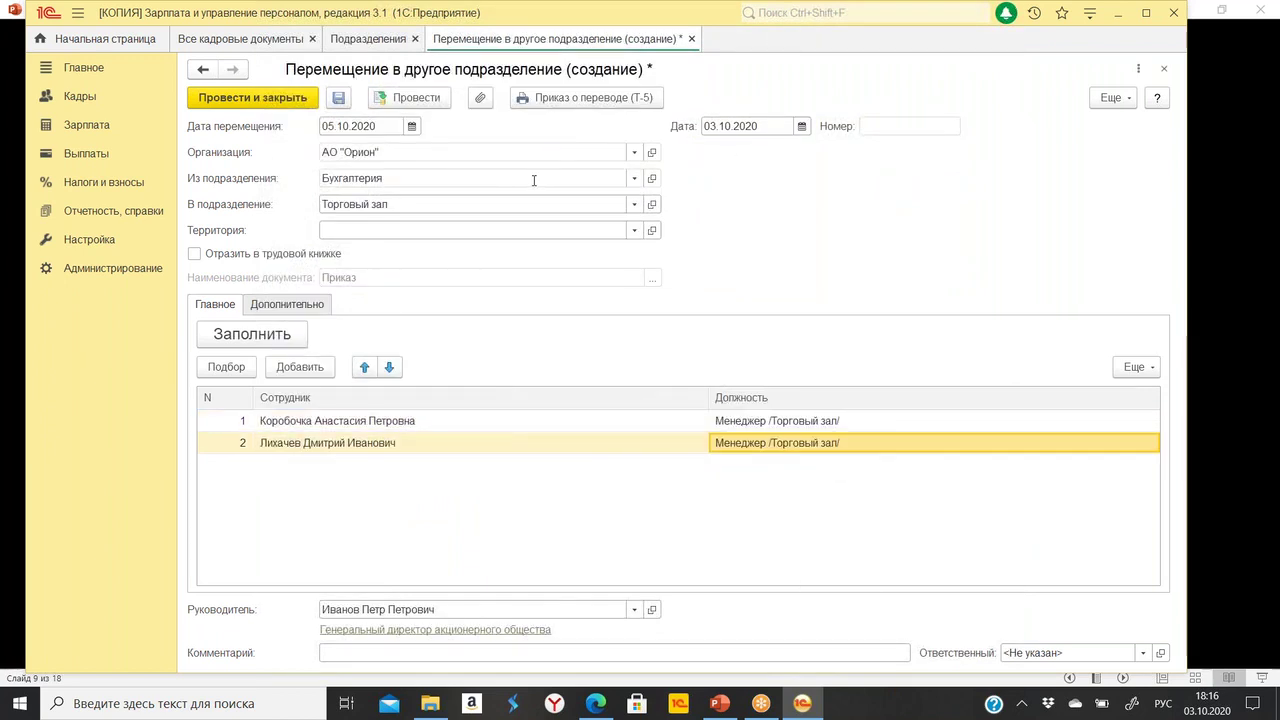
{"action": "left_click", "coordinate": [410, 97]}
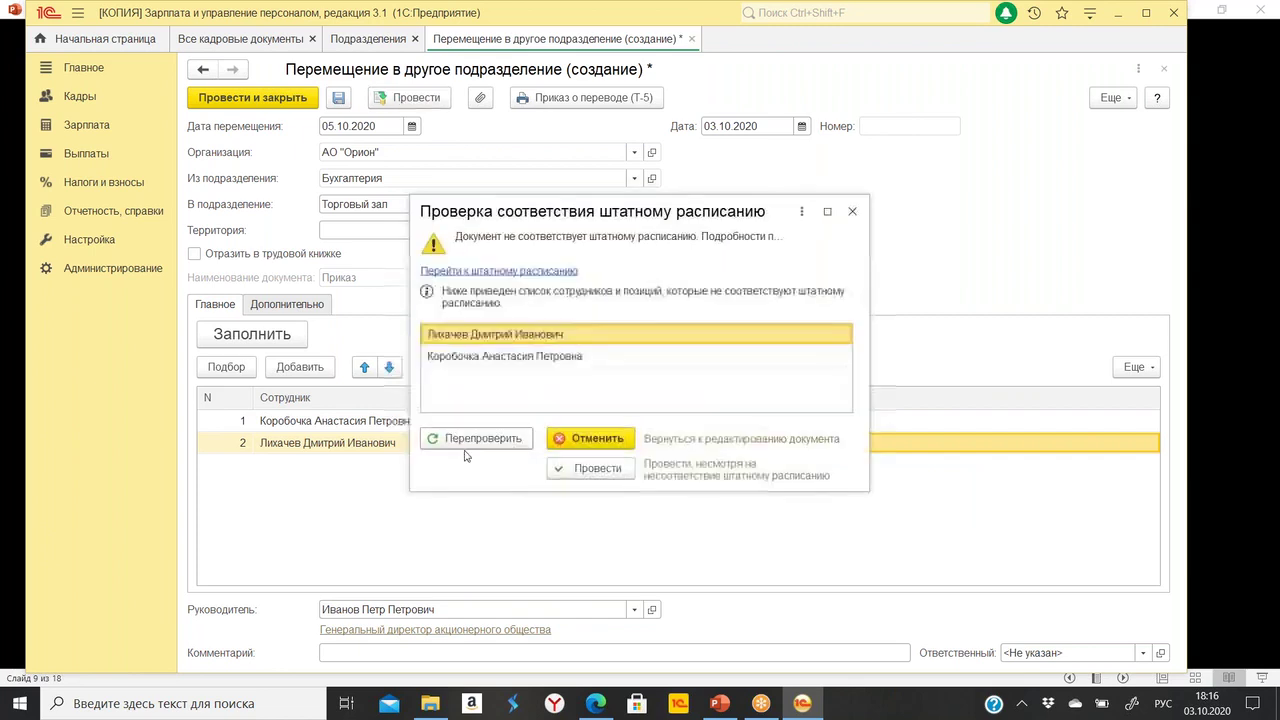
{"action": "left_click", "coordinate": [598, 469]}
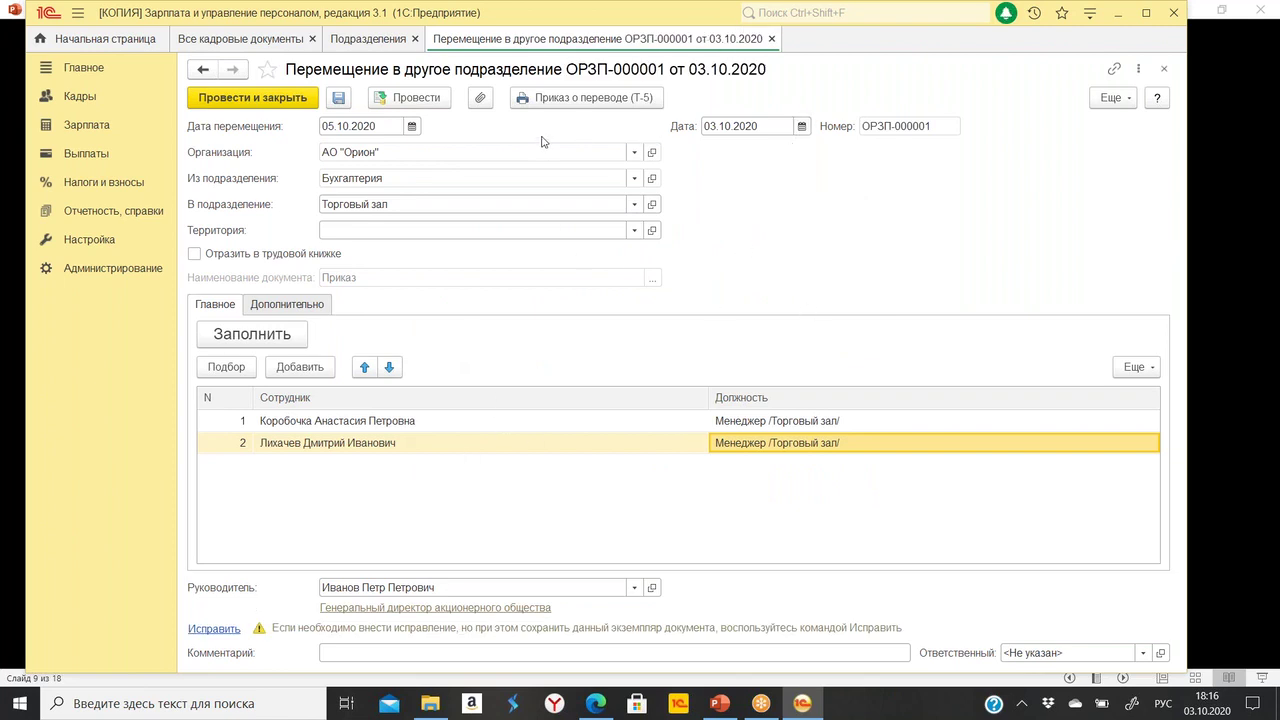
{"action": "left_click", "coordinate": [272, 98]}
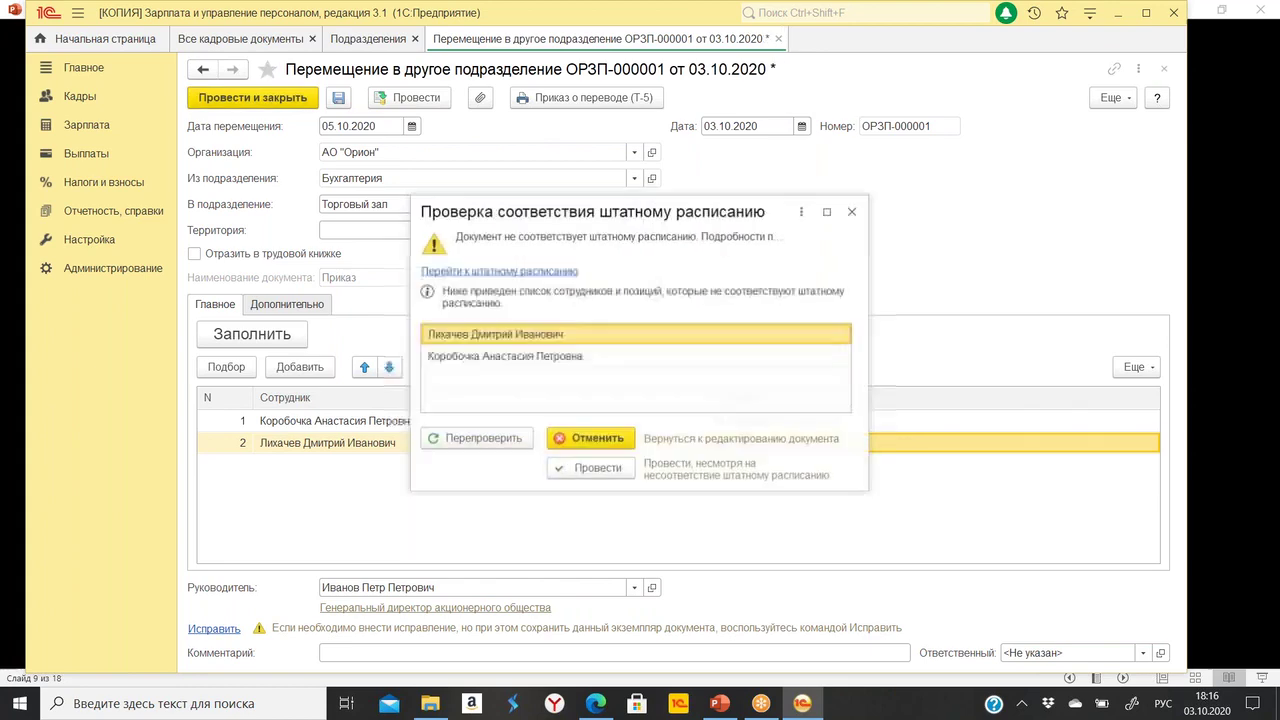
{"action": "left_click", "coordinate": [586, 466]}
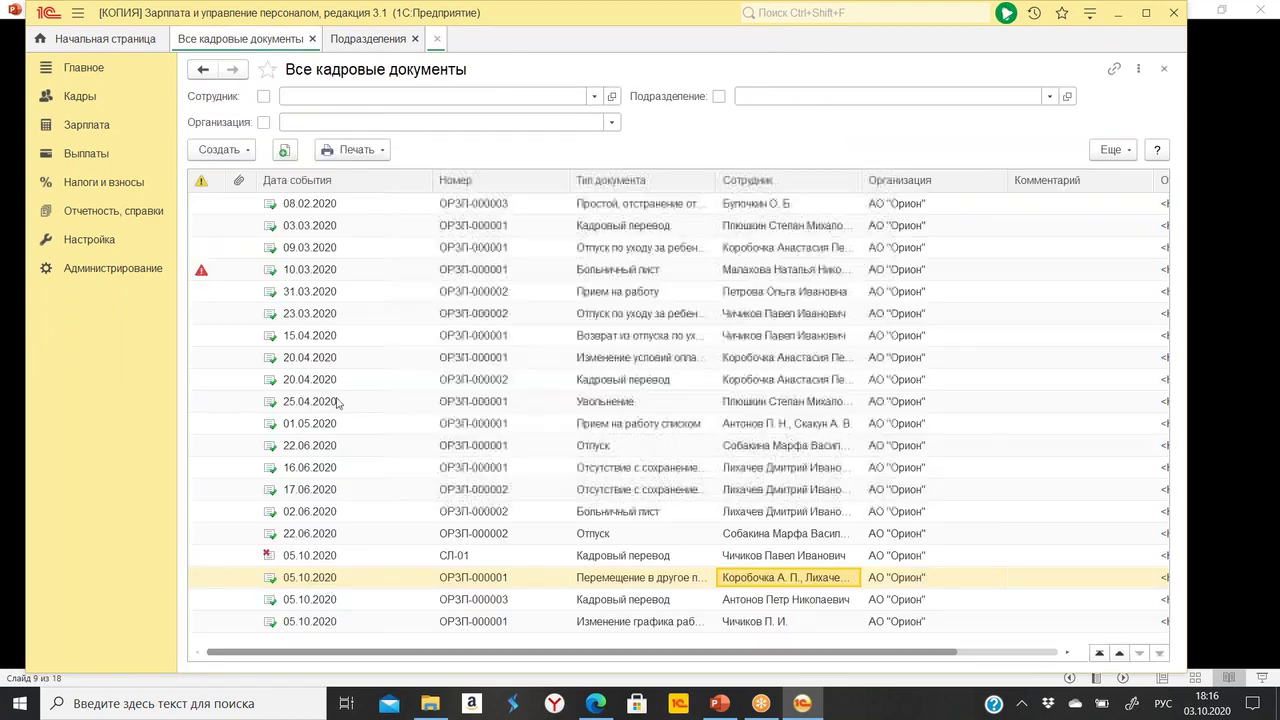
Examine the personnel documents dated 05.10.2020, comparing document types, numbers and employees for the transfer and schedule change entries.
{"action": "left_click", "coordinate": [612, 626]}
{"action": "left_click", "coordinate": [406, 628]}
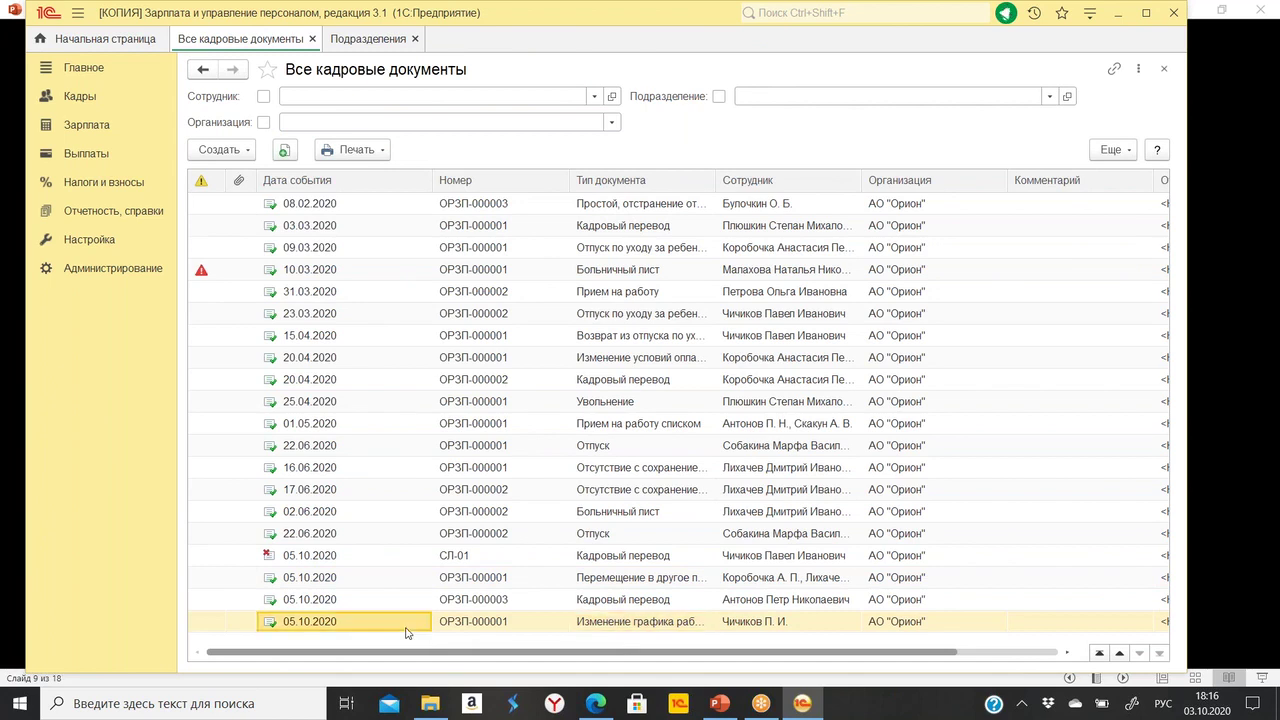
{"action": "left_click", "coordinate": [519, 627]}
{"action": "left_click", "coordinate": [612, 628]}
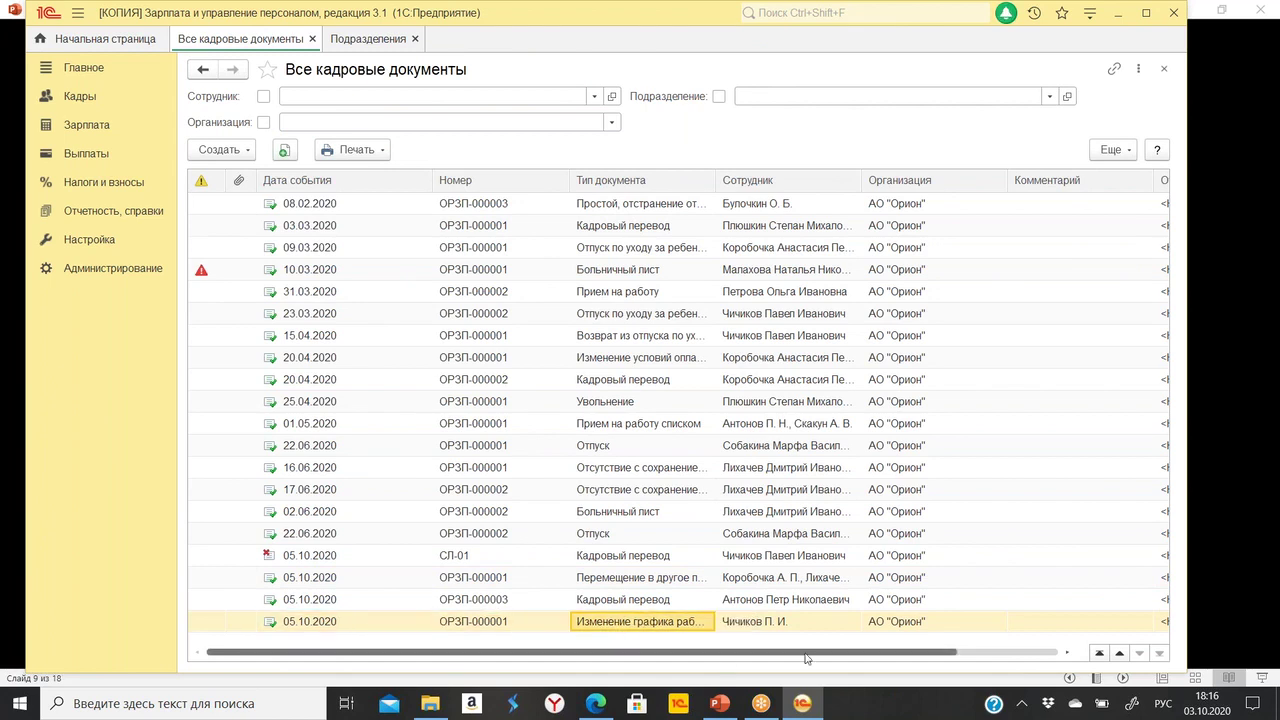
{"action": "left_click", "coordinate": [766, 628]}
{"action": "left_click", "coordinate": [531, 628]}
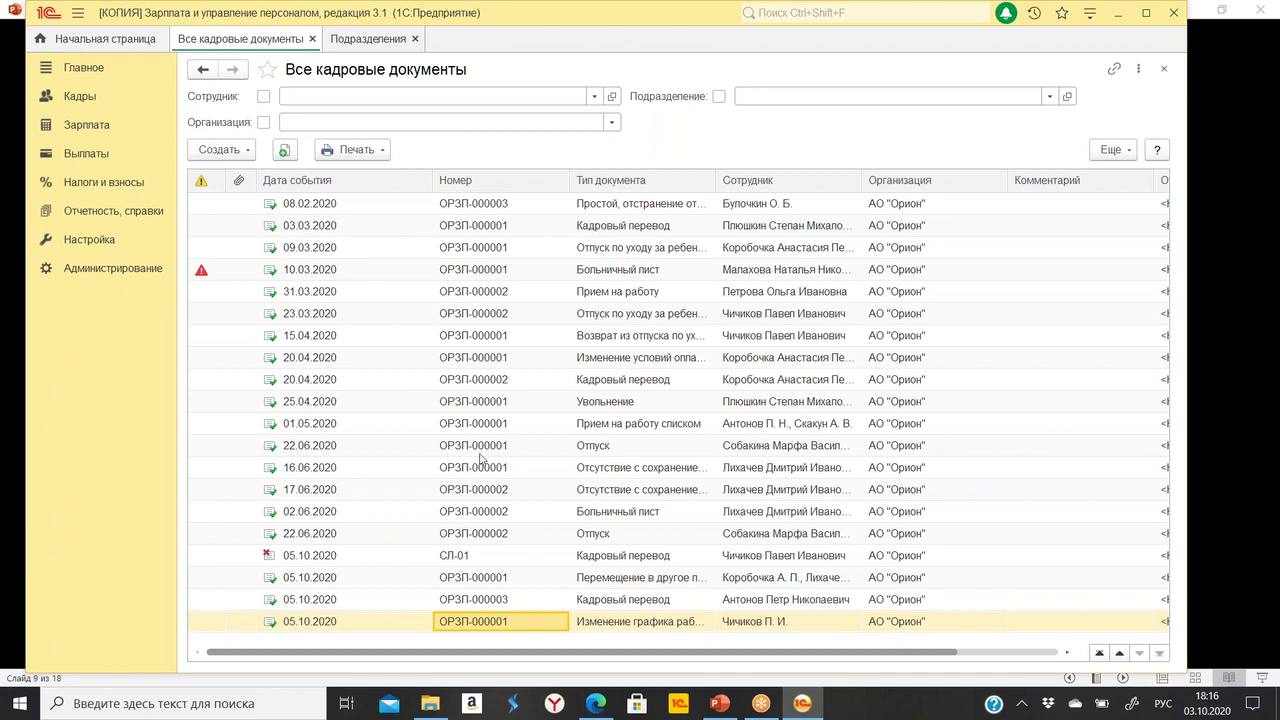
{"action": "left_click", "coordinate": [600, 622]}
{"action": "left_click", "coordinate": [614, 600]}
{"action": "left_click", "coordinate": [631, 628]}
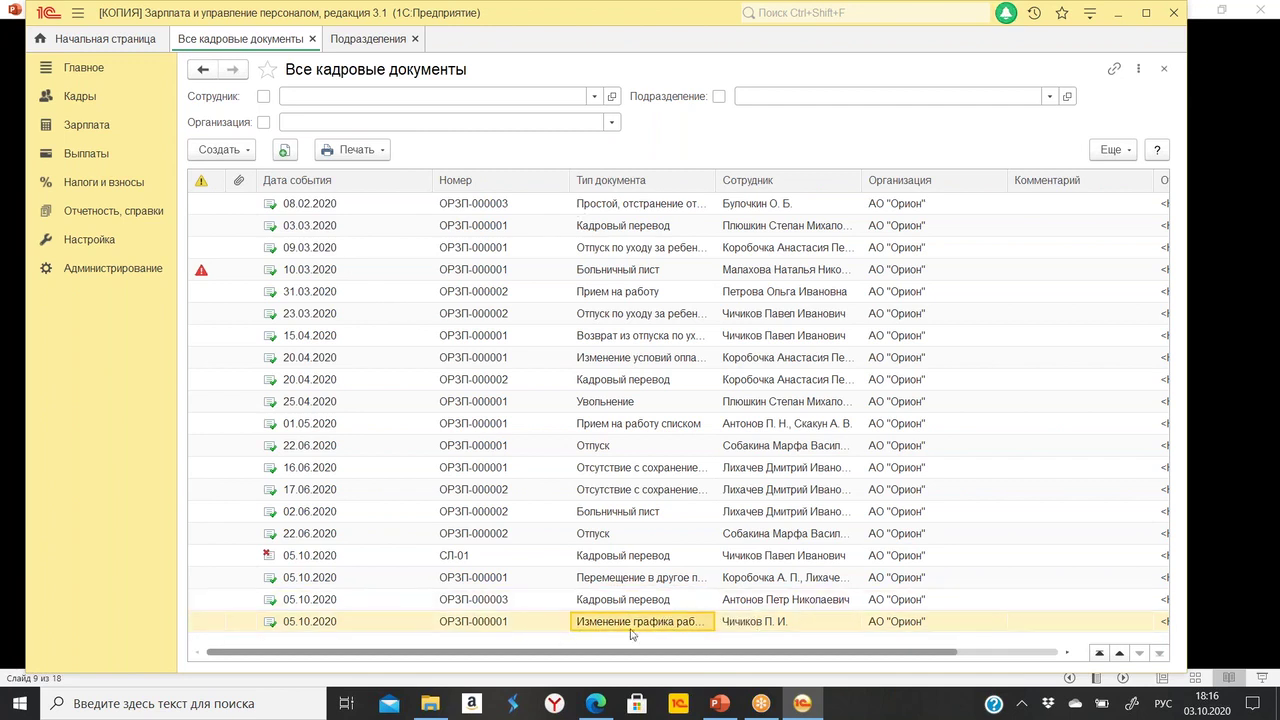
{"action": "left_click", "coordinate": [490, 620]}
{"action": "left_click", "coordinate": [489, 605]}
{"action": "left_click", "coordinate": [622, 622]}
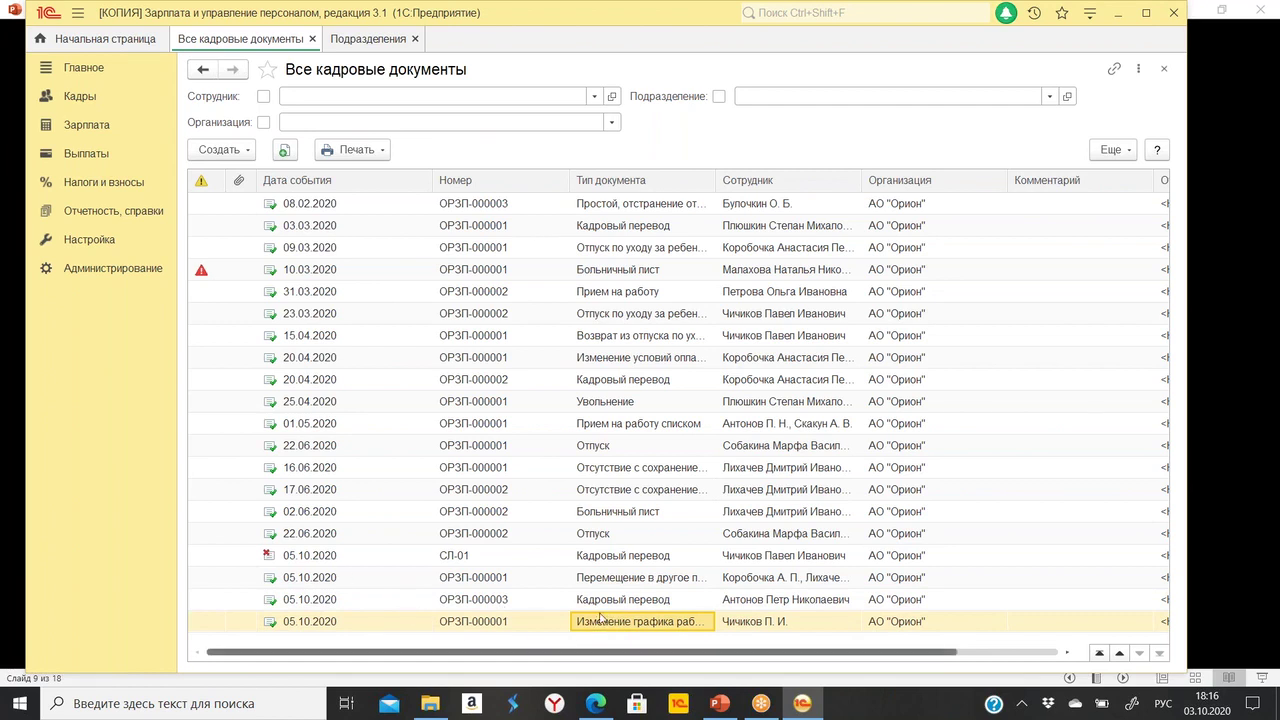
{"action": "left_click", "coordinate": [600, 580]}
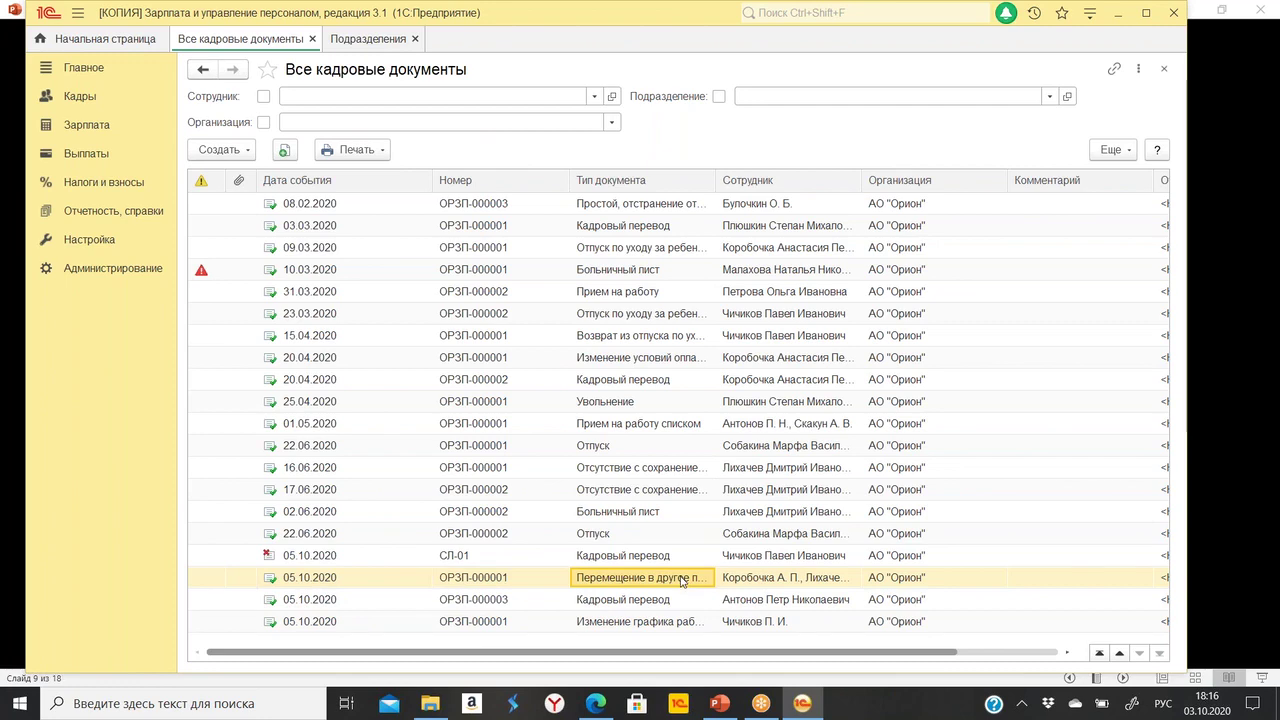
{"action": "left_click", "coordinate": [806, 585]}
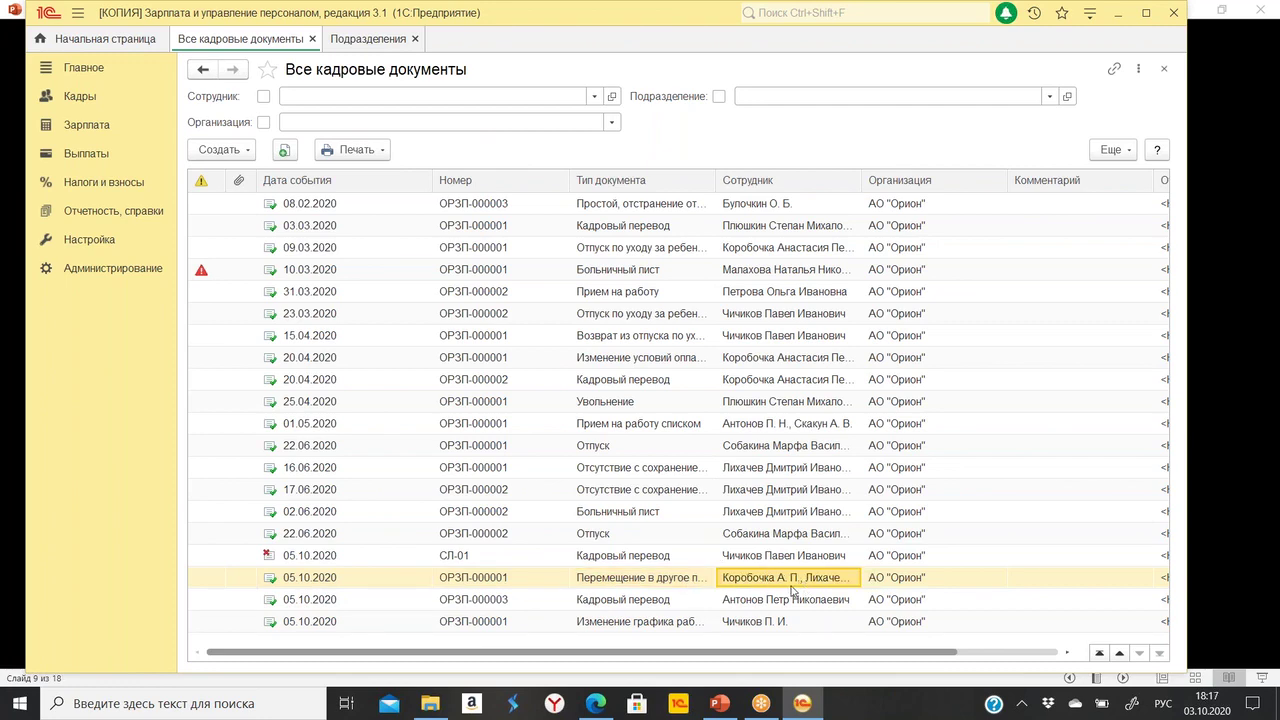
Reopen the department transfer document, generate its T-5 transfer order and review the printed forms for both employees.
{"action": "double_click", "coordinate": [792, 591]}
{"action": "left_click", "coordinate": [566, 99]}
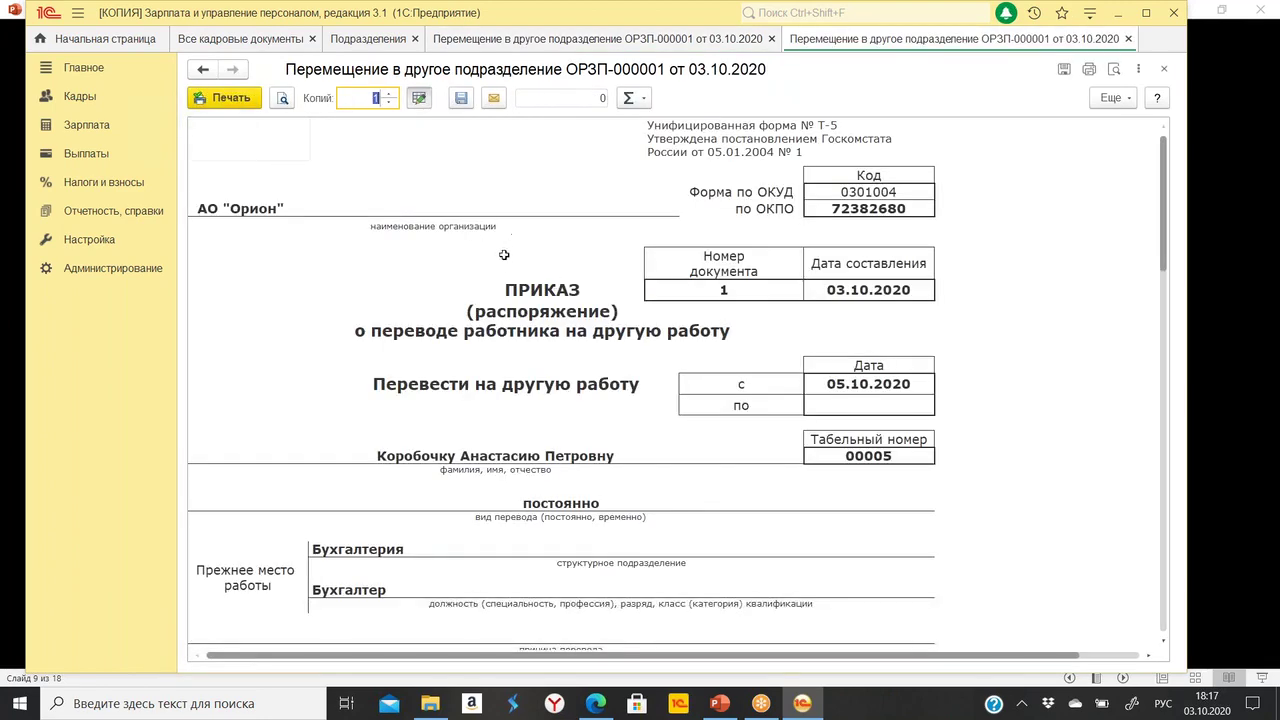
{"action": "scroll", "coordinate": [500, 310], "scroll_direction": "down", "scroll_amount": 5}
{"action": "scroll", "coordinate": [509, 376], "scroll_direction": "down", "scroll_amount": 14}
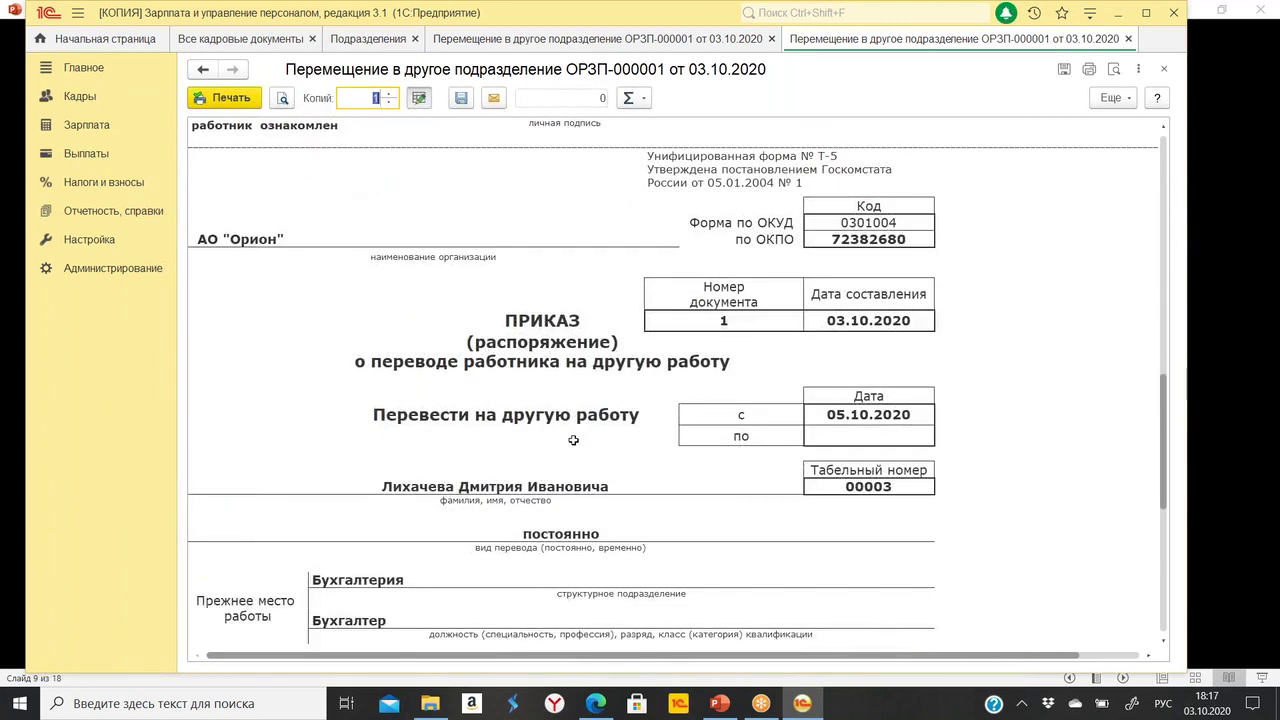
{"action": "scroll", "coordinate": [574, 442], "scroll_direction": "up", "scroll_amount": 19}
{"action": "left_click", "coordinate": [690, 290]}
{"action": "scroll", "coordinate": [686, 295], "scroll_direction": "down", "scroll_amount": 20}
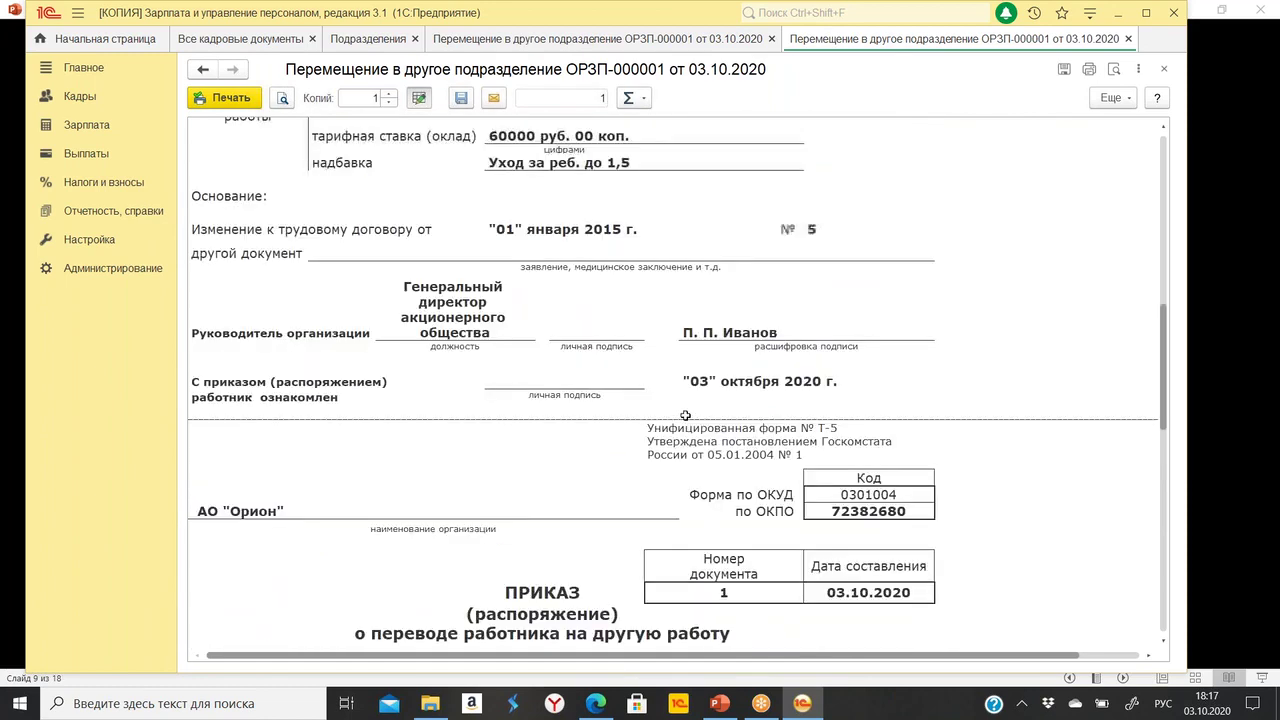
{"action": "scroll", "coordinate": [692, 435], "scroll_direction": "down", "scroll_amount": 6}
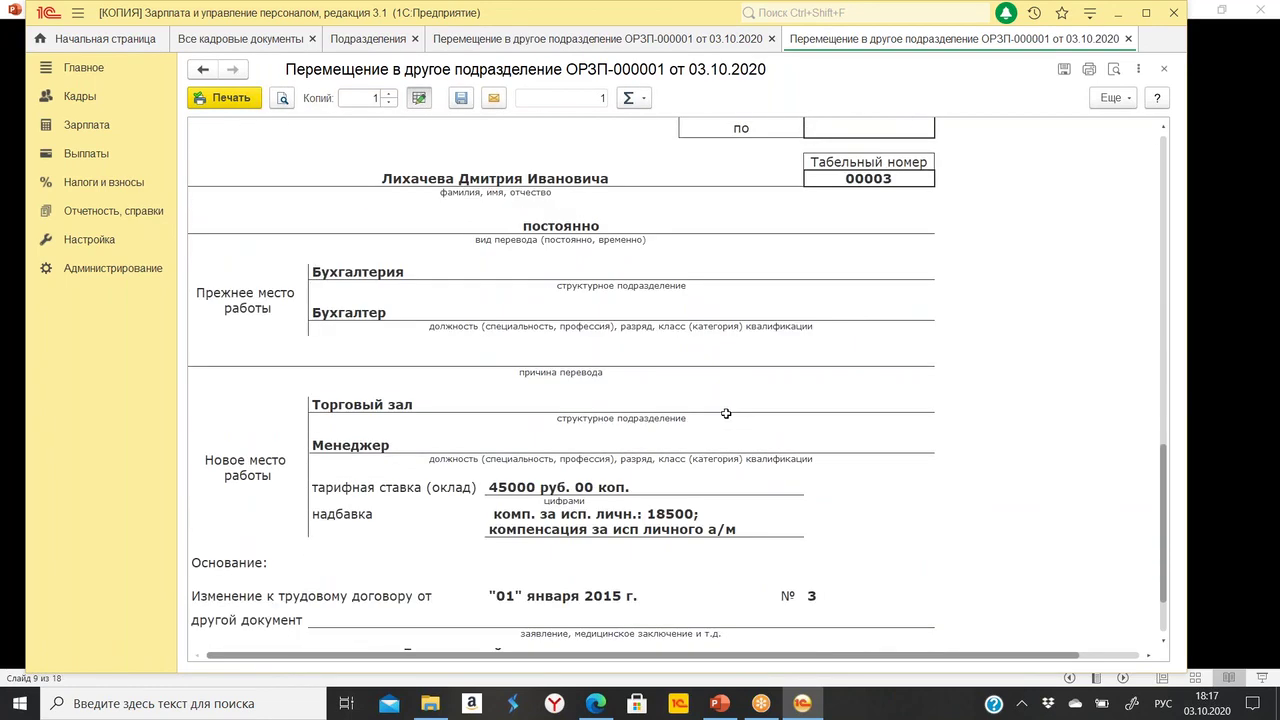
{"action": "scroll", "coordinate": [722, 413], "scroll_direction": "down", "scroll_amount": 5}
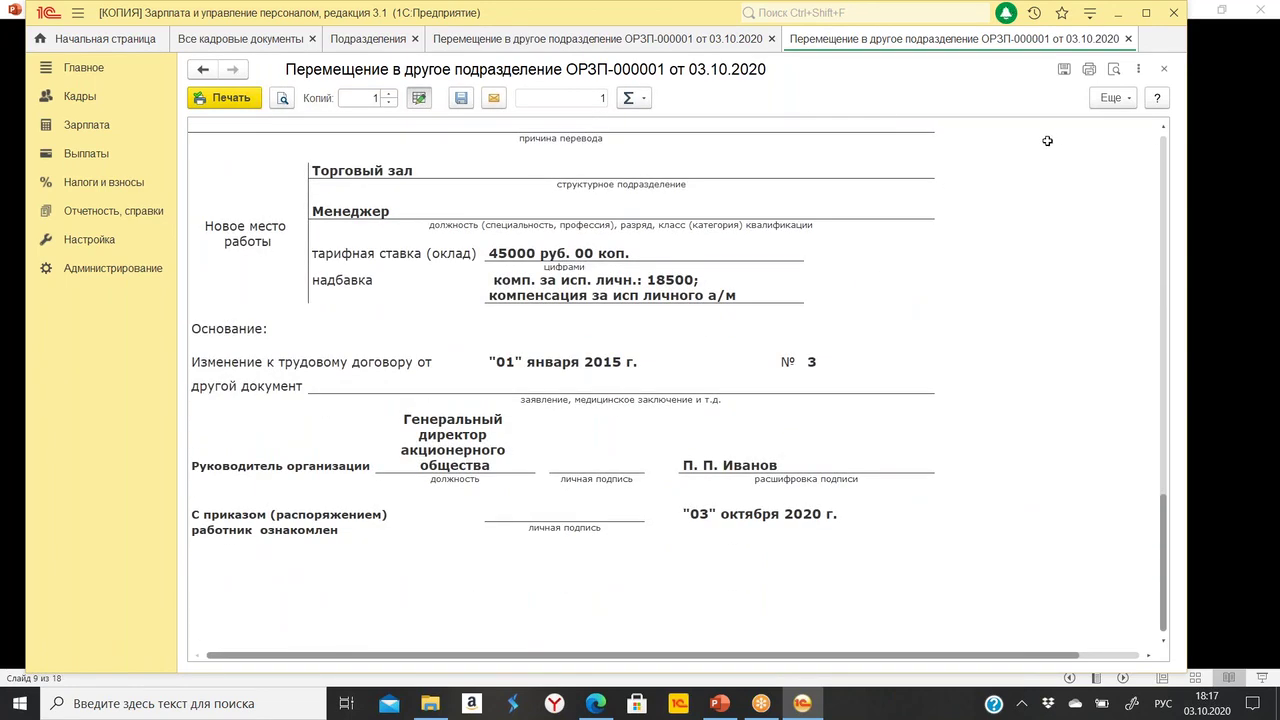
{"action": "scroll", "coordinate": [1045, 141], "scroll_direction": "up", "scroll_amount": 13}
{"action": "scroll", "coordinate": [1045, 141], "scroll_direction": "up", "scroll_amount": 12}
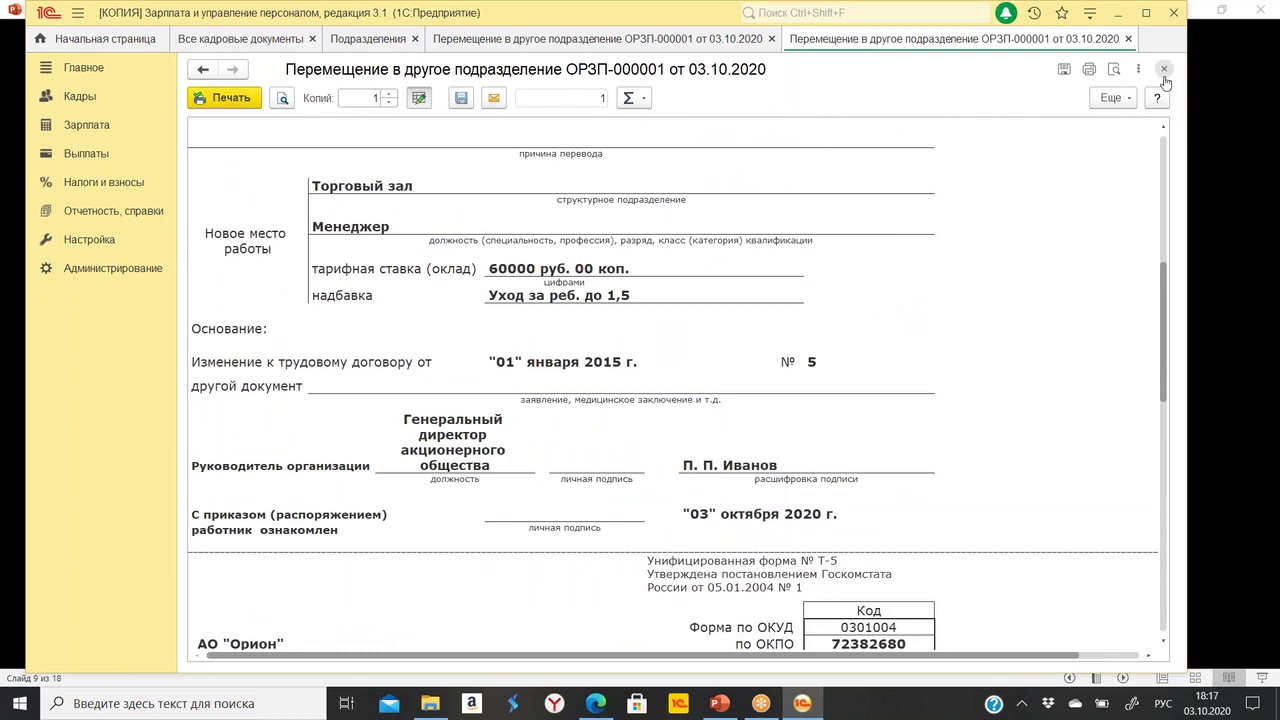
{"action": "left_click", "coordinate": [1164, 68]}
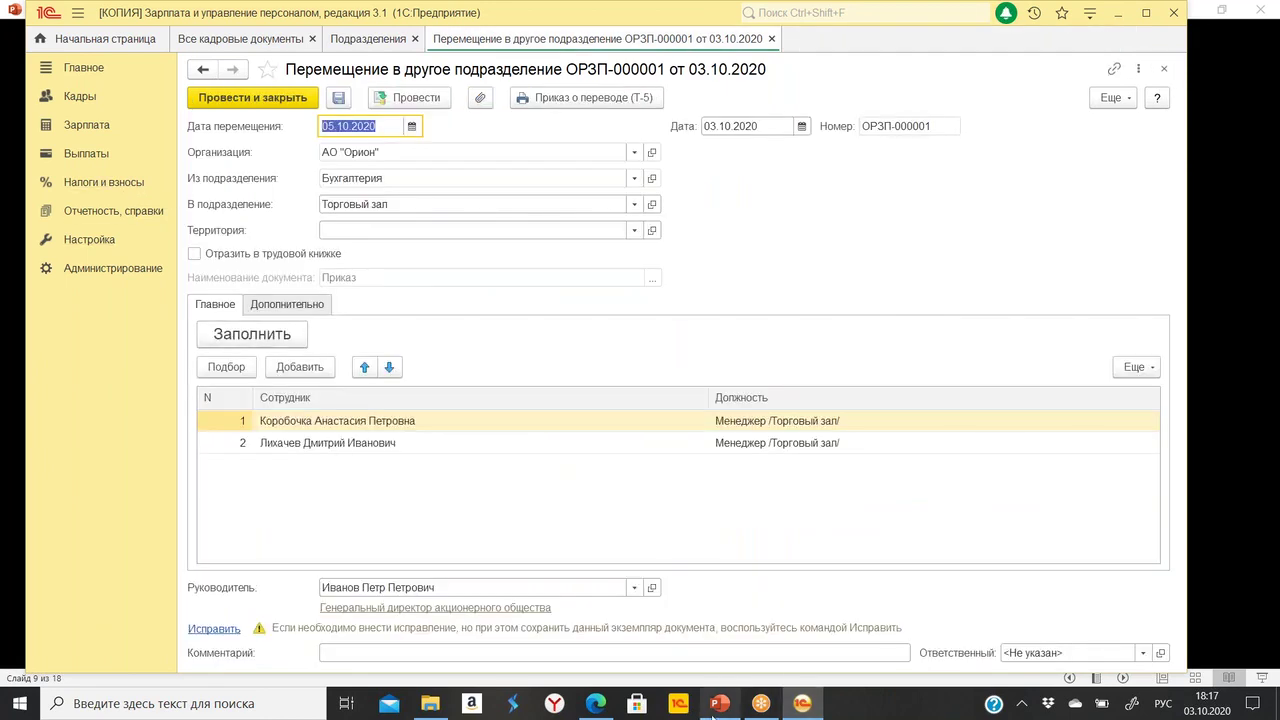
Switch to the PowerPoint presentation and show the slides on moving to another department and transferring to another employer.
{"action": "mouse_move", "coordinate": [719, 714]}
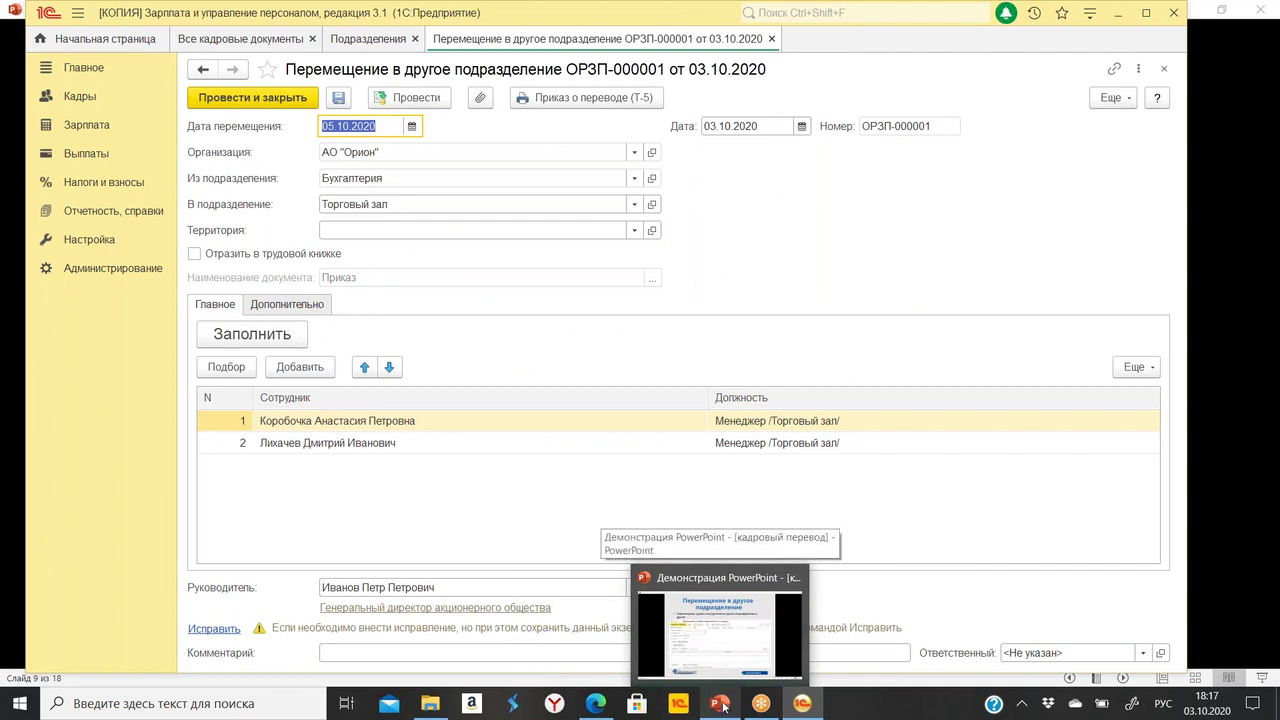
{"action": "left_click", "coordinate": [721, 640]}
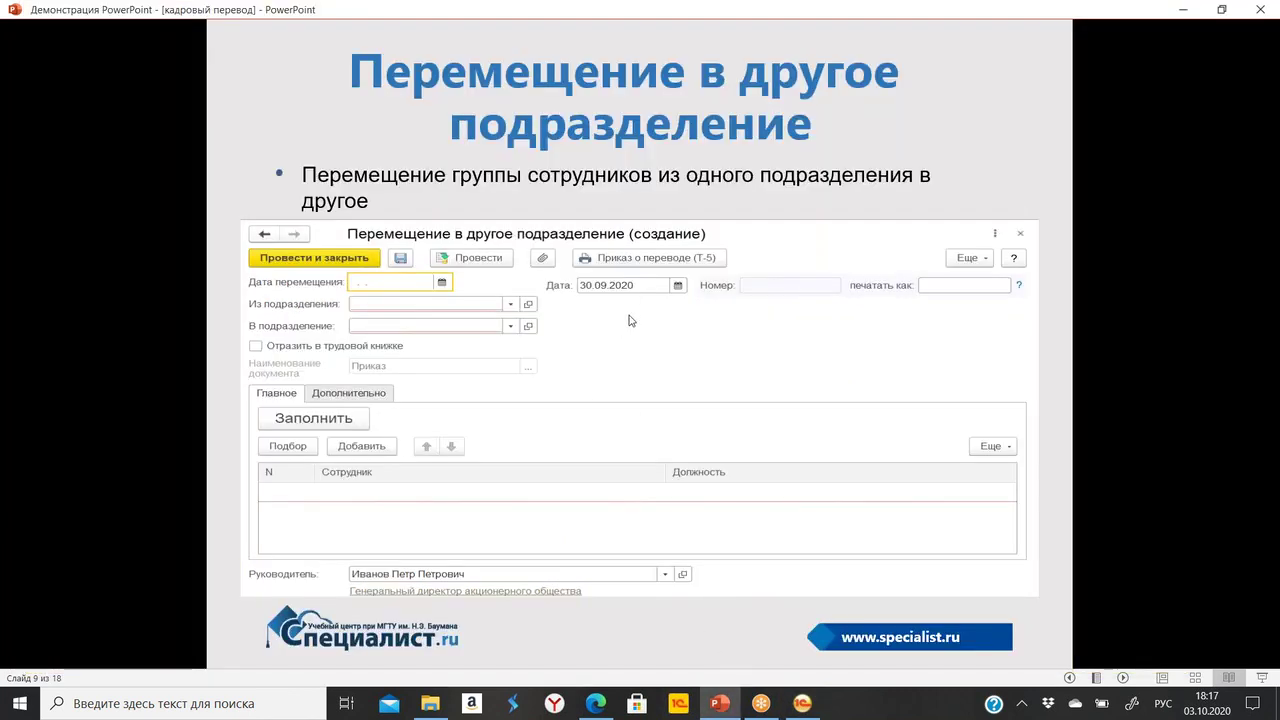
{"action": "left_click", "coordinate": [632, 355]}
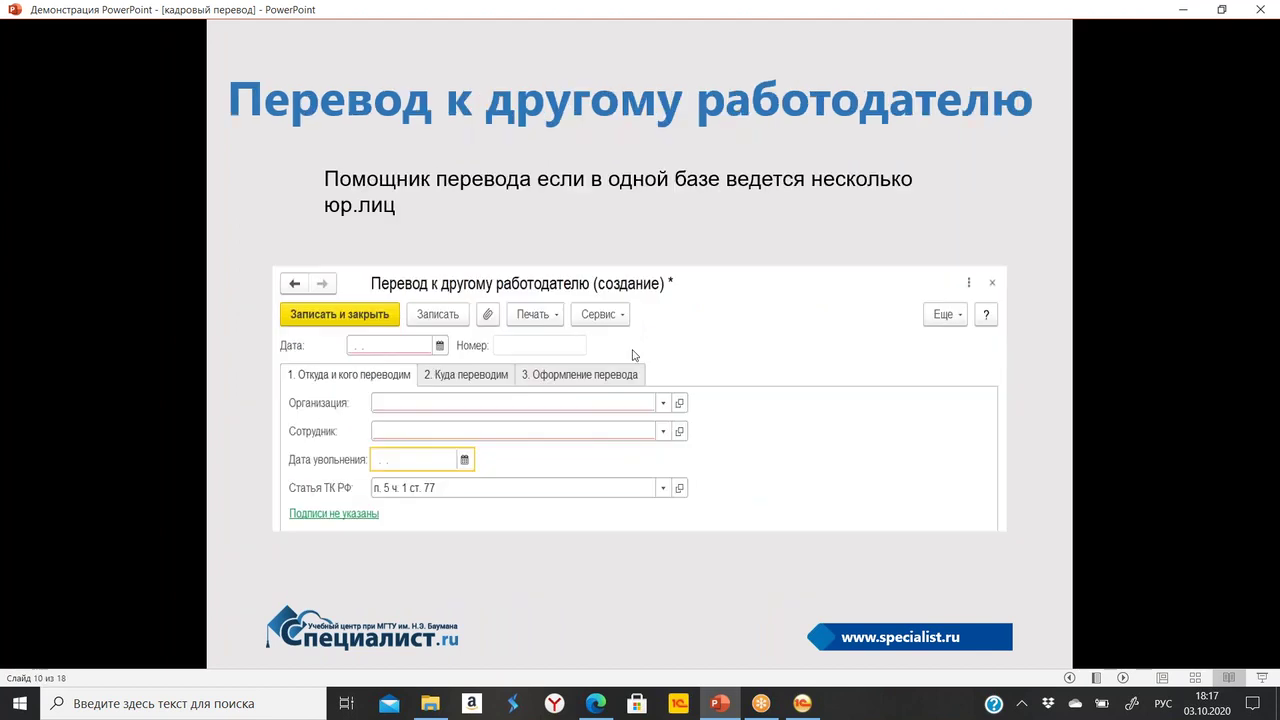
{"action": "key", "text": "Left"}
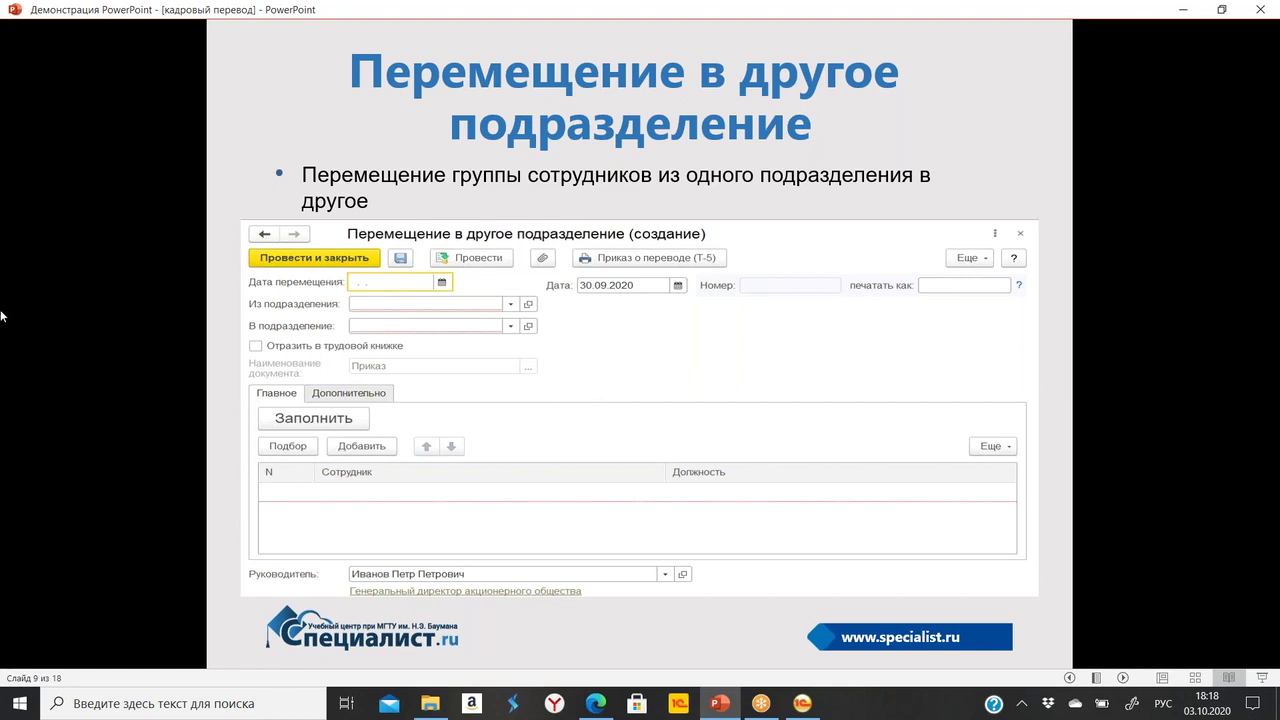
{"action": "left_click", "coordinate": [1124, 679]}
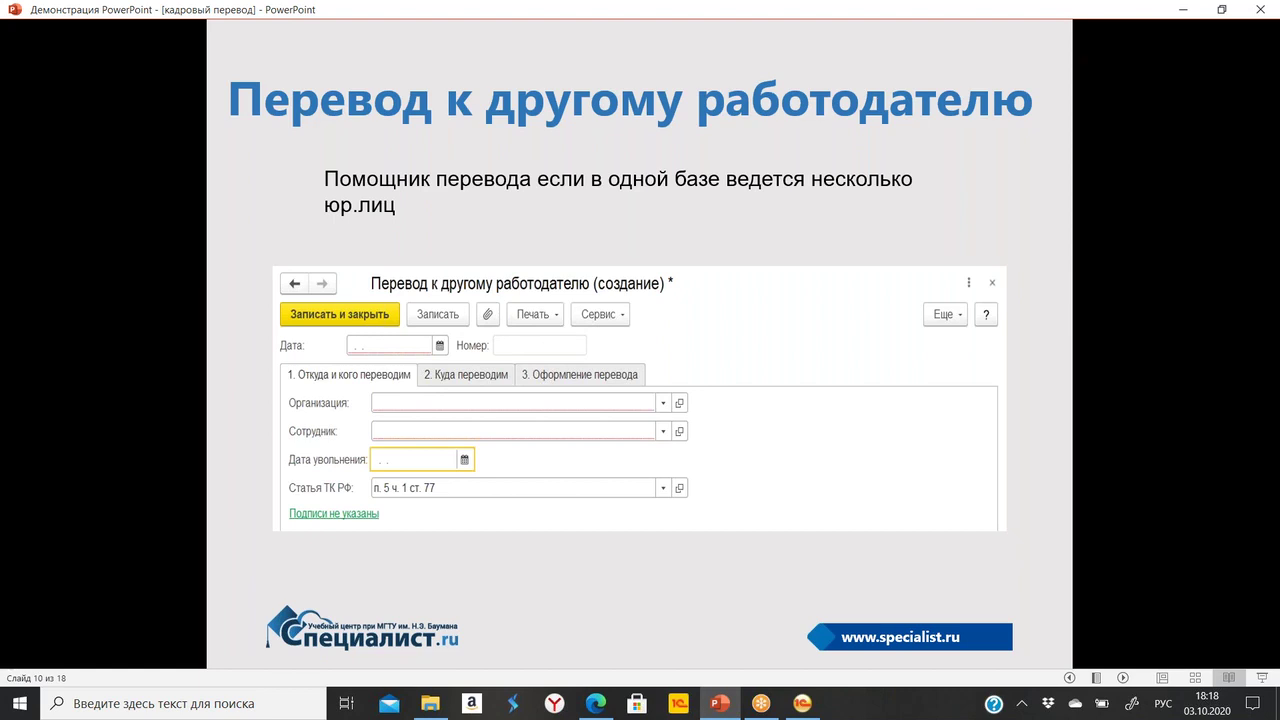
Return to 1C, post and close the transfer document despite the staffing mismatch, and close the personnel documents and departments lists.
{"action": "left_click", "coordinate": [805, 705]}
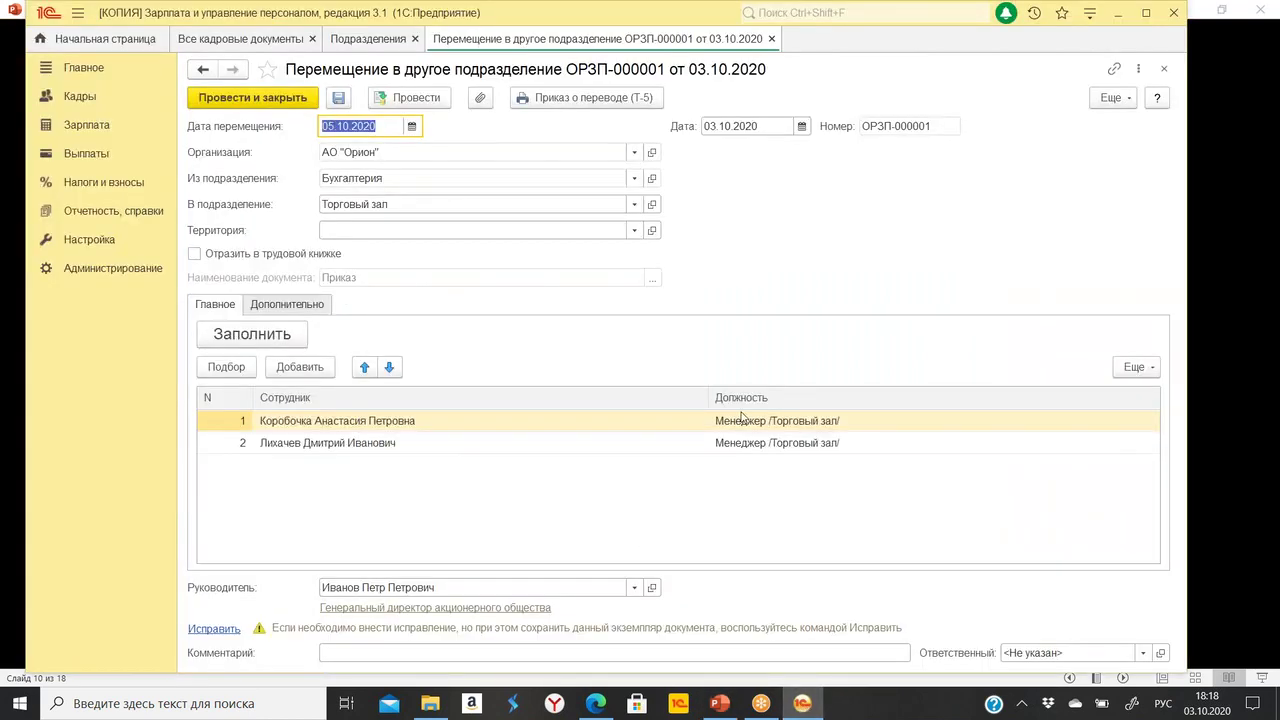
{"action": "left_click", "coordinate": [285, 97]}
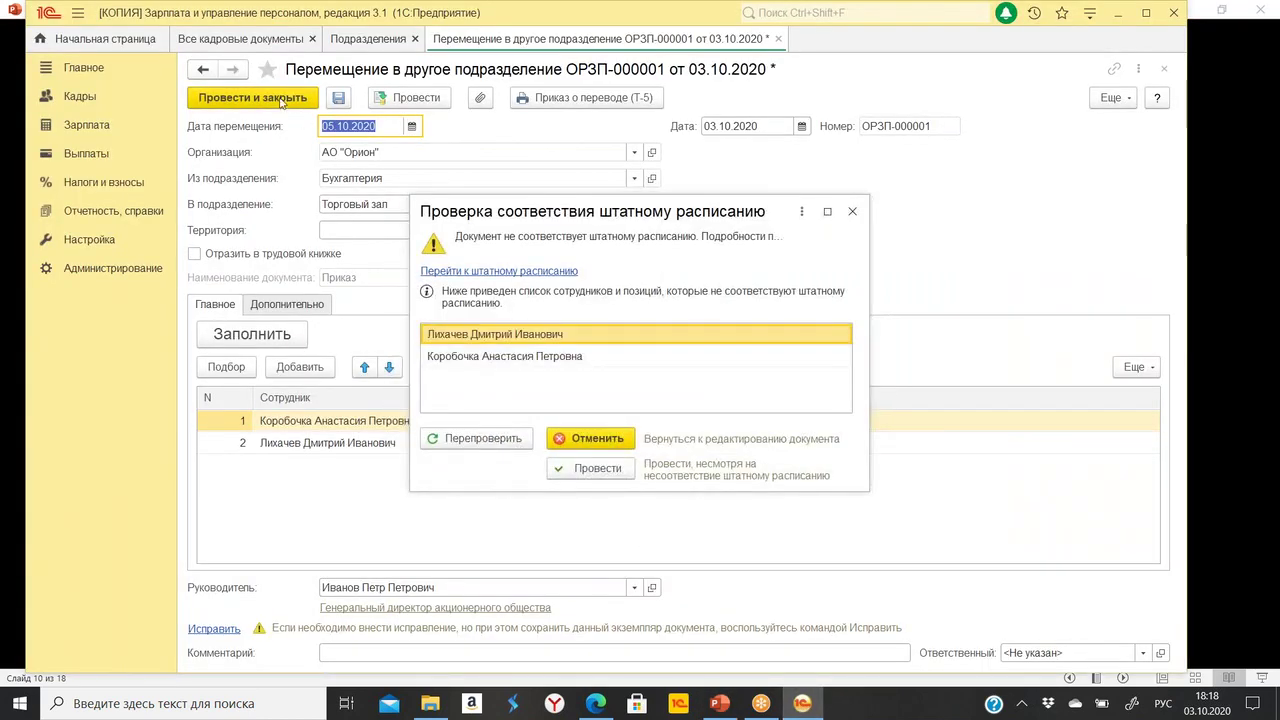
{"action": "left_click", "coordinate": [595, 464]}
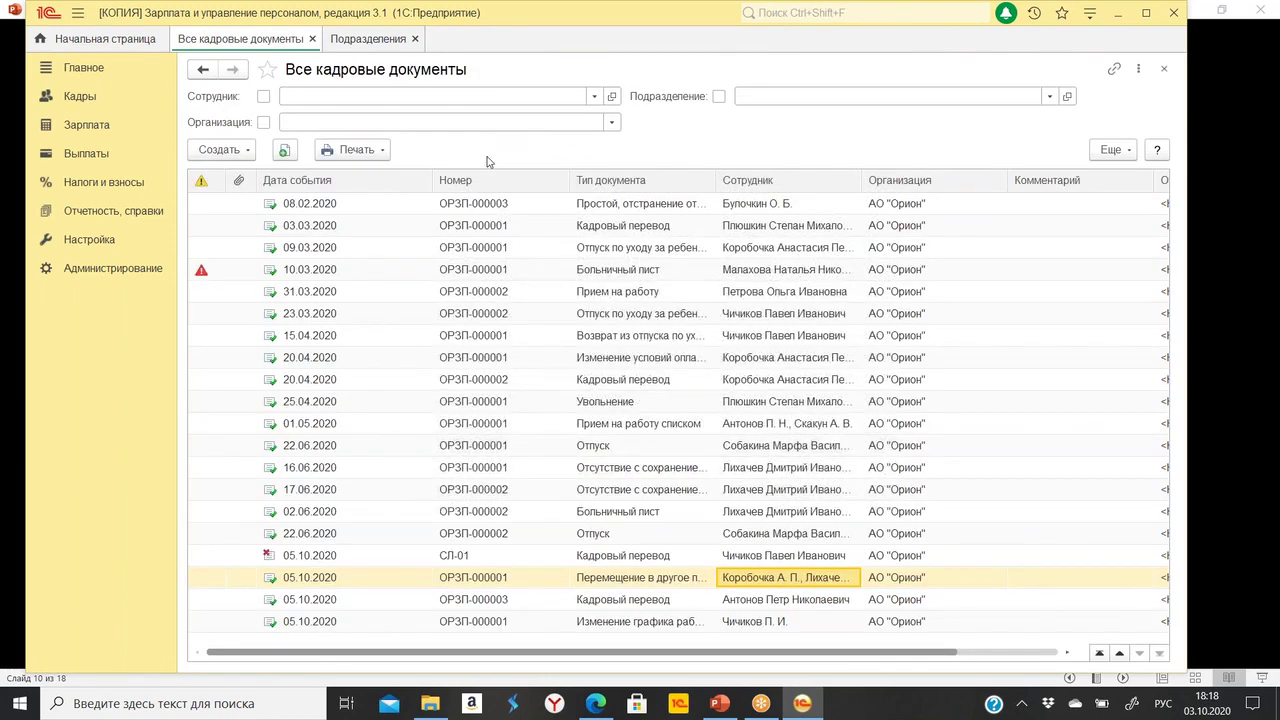
{"action": "left_click", "coordinate": [313, 39]}
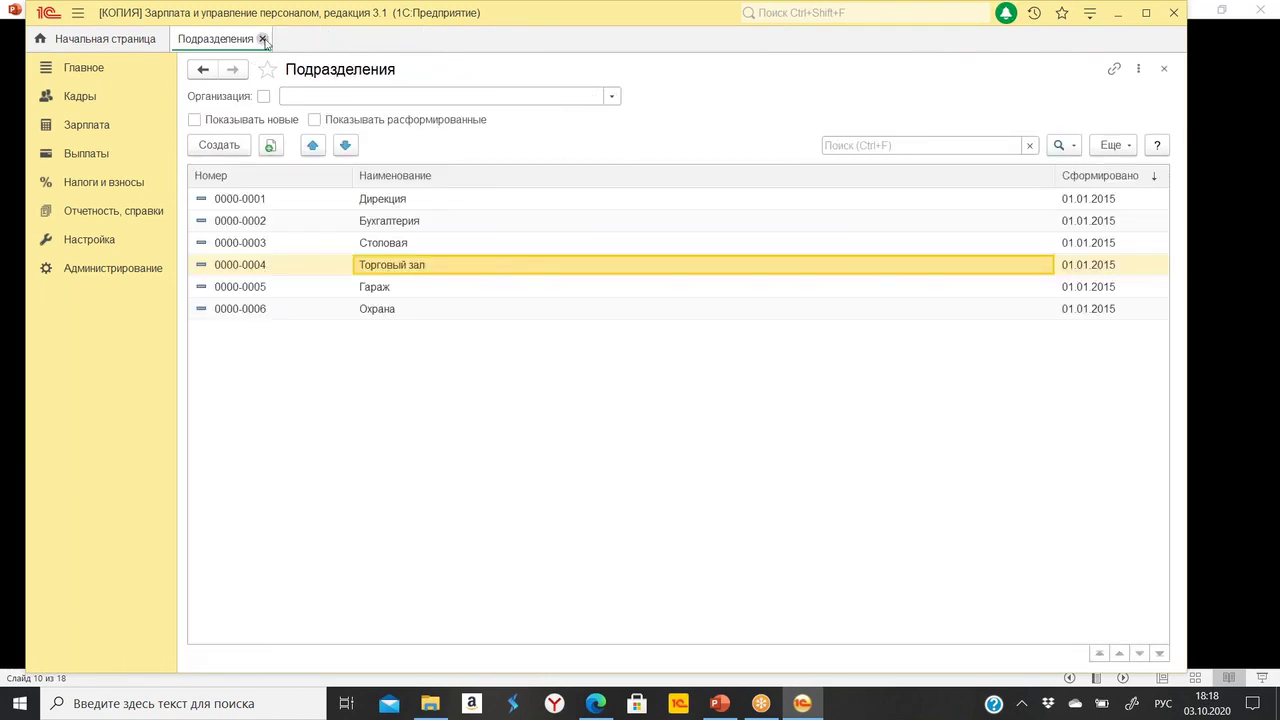
{"action": "left_click", "coordinate": [262, 38]}
Open the list of organizations, inspect the main details of the organization Маяк, and close both forms.
{"action": "left_click", "coordinate": [112, 240]}
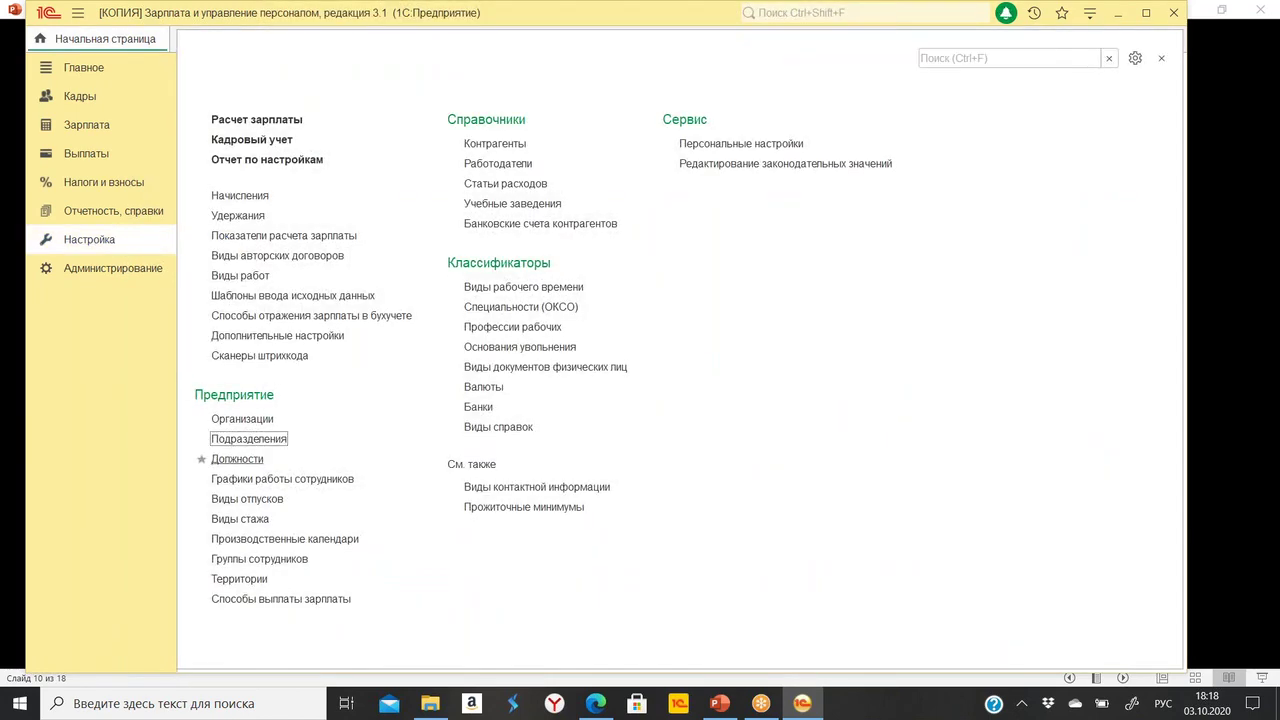
{"action": "left_click", "coordinate": [245, 419]}
{"action": "left_click", "coordinate": [358, 173]}
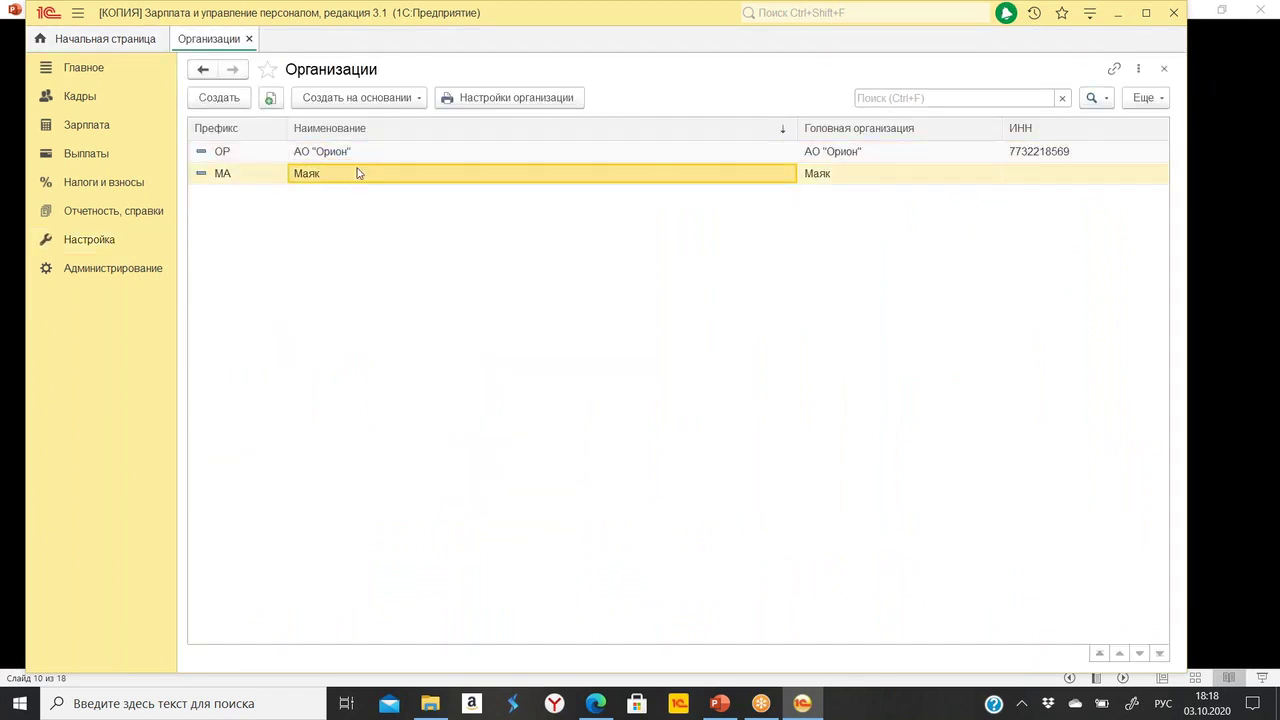
{"action": "double_click", "coordinate": [368, 176]}
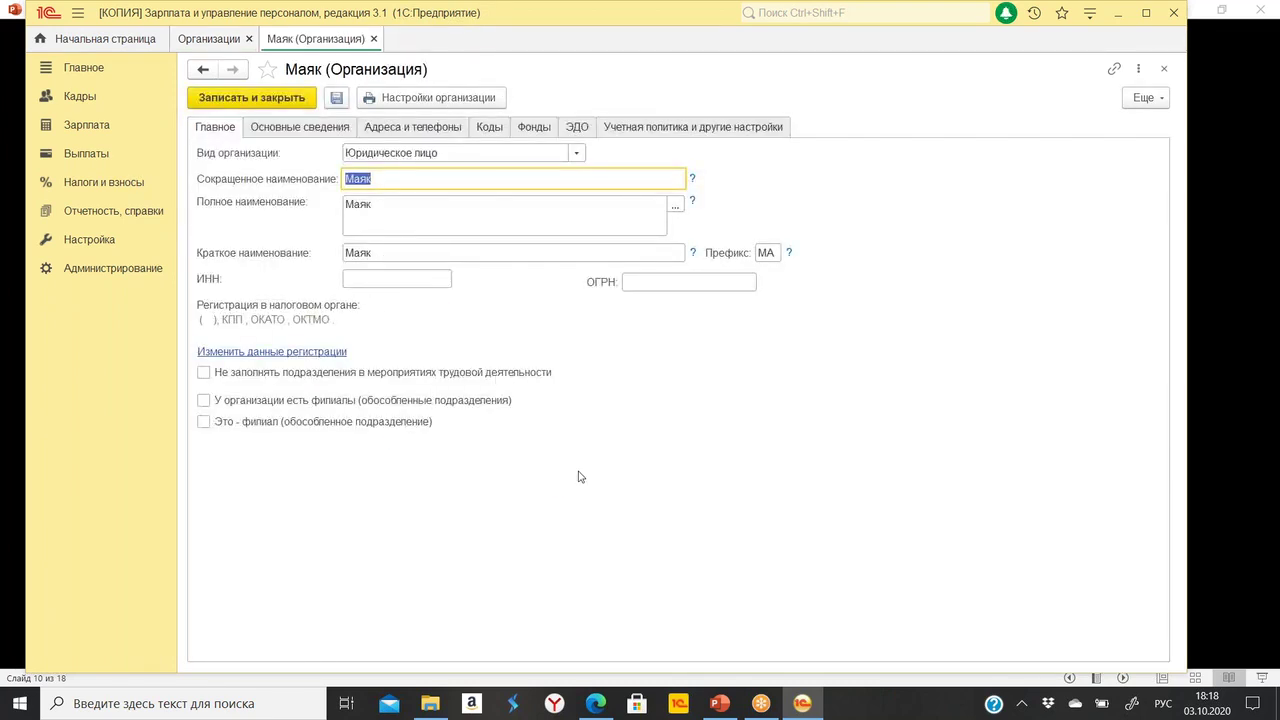
{"action": "left_click", "coordinate": [1163, 69]}
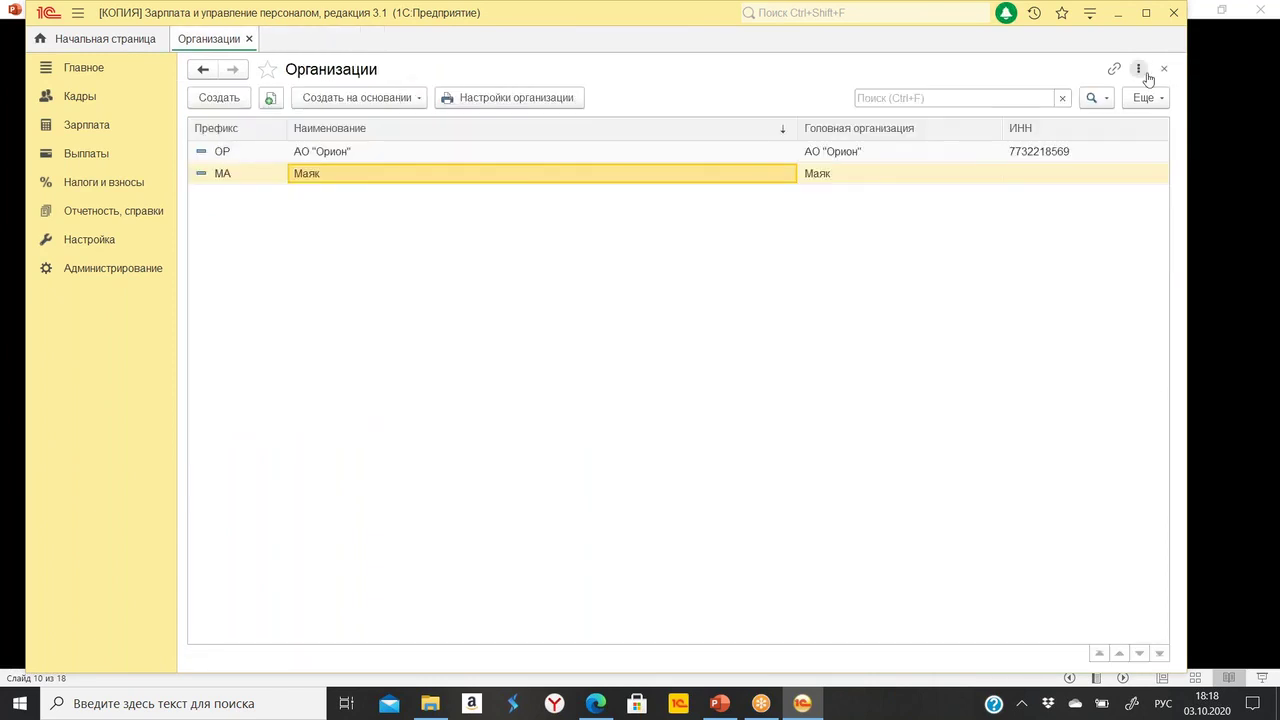
{"action": "left_click", "coordinate": [1163, 70]}
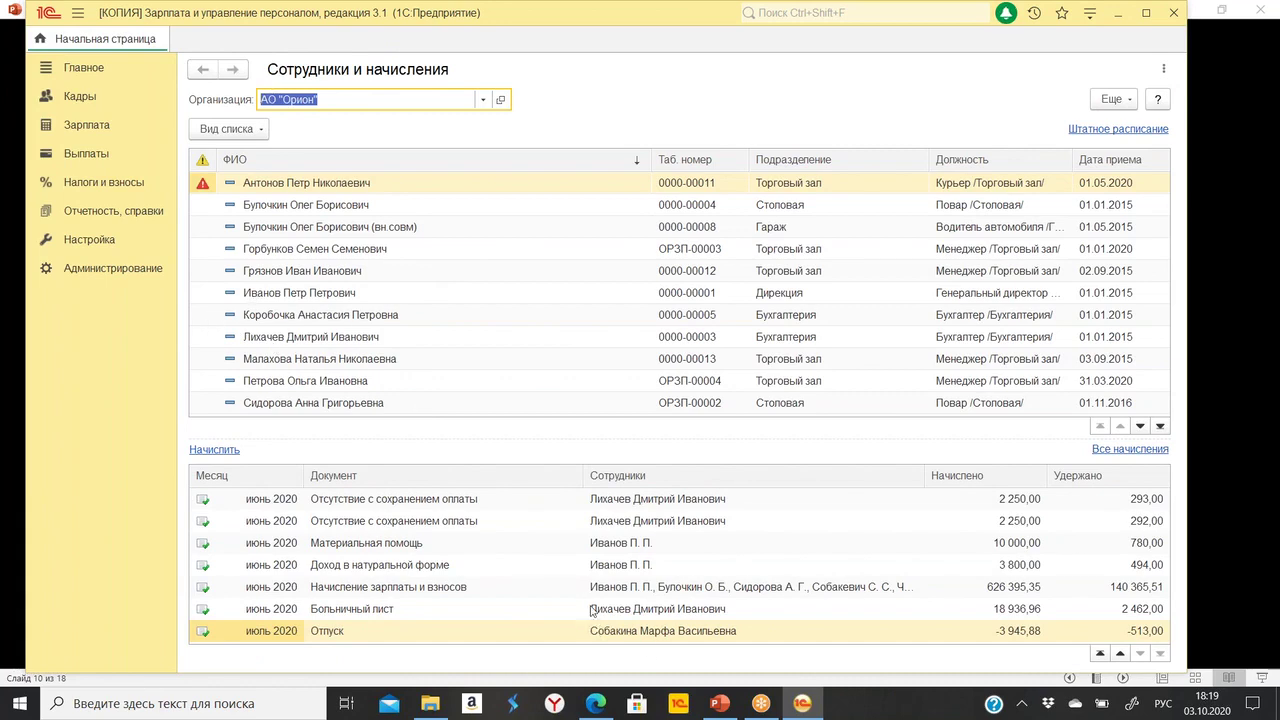
Open the Подразделения directory from the company settings.
{"action": "scroll", "coordinate": [356, 280], "scroll_direction": "down", "scroll_amount": 2}
{"action": "scroll", "coordinate": [364, 296], "scroll_direction": "up", "scroll_amount": 2}
{"action": "left_click", "coordinate": [108, 243]}
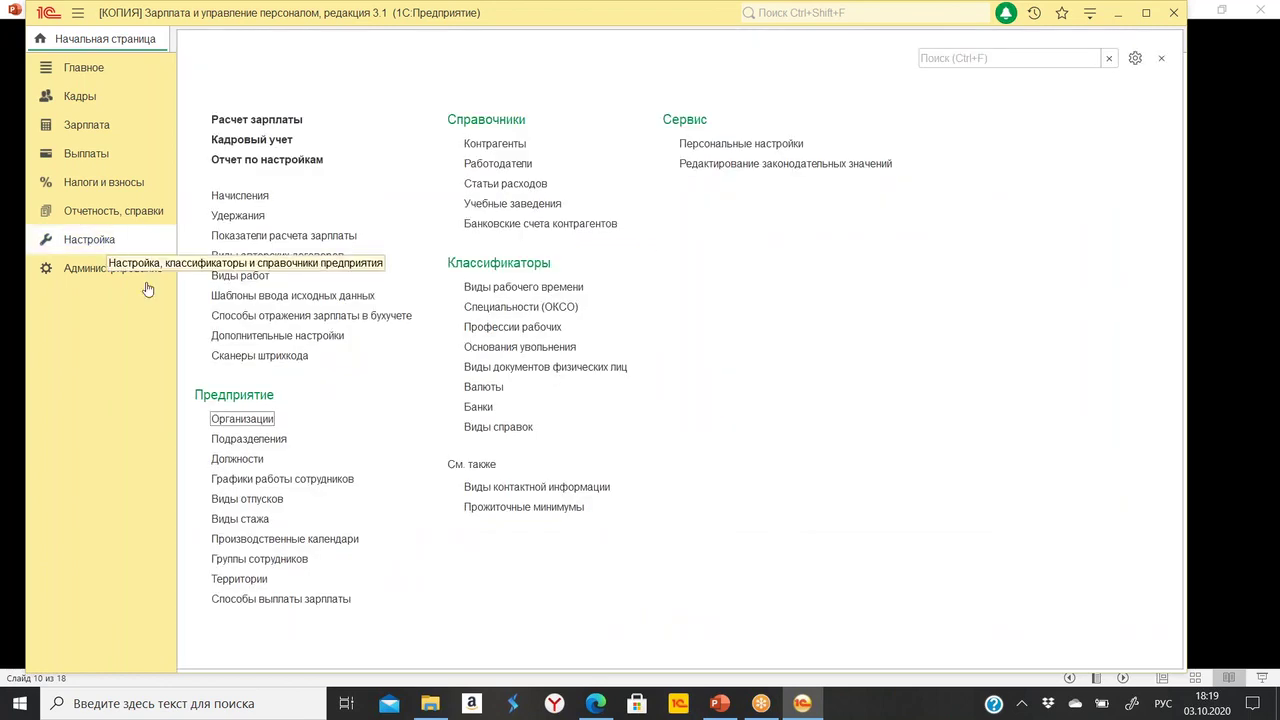
{"action": "left_click", "coordinate": [264, 440]}
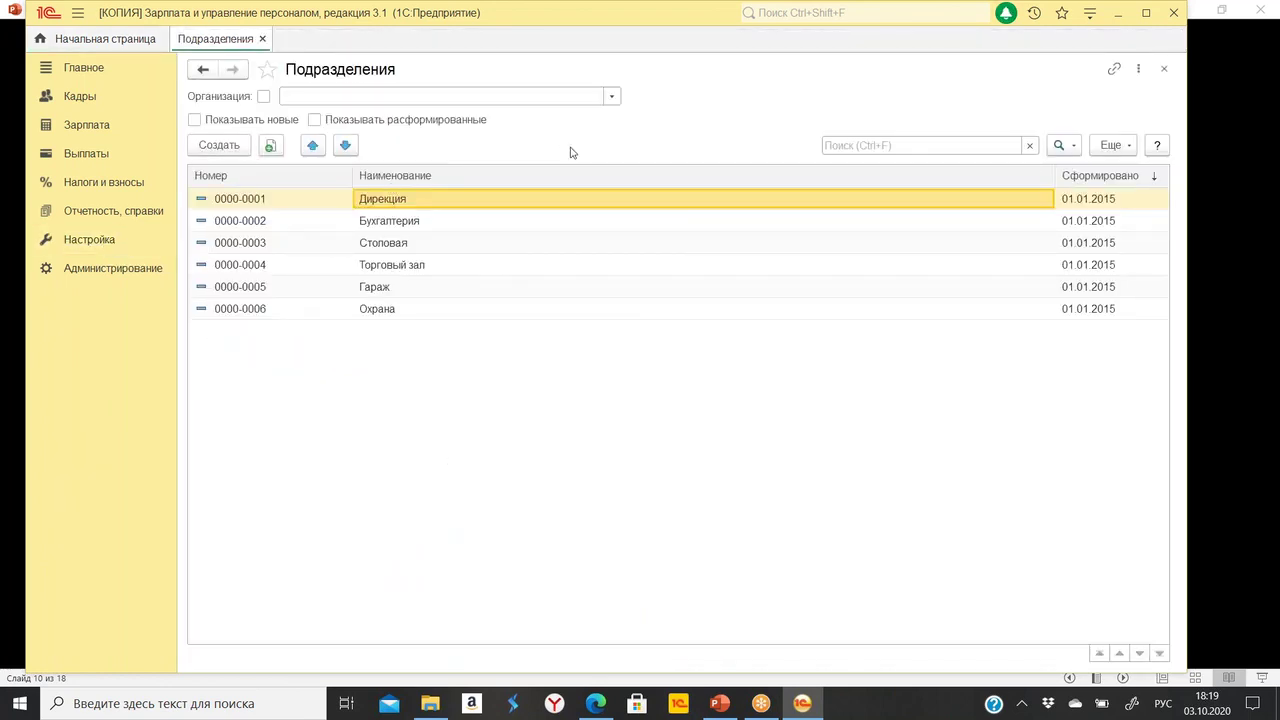
Filter the Подразделения list by the organization Маяк and include new departments.
{"action": "left_click", "coordinate": [611, 96]}
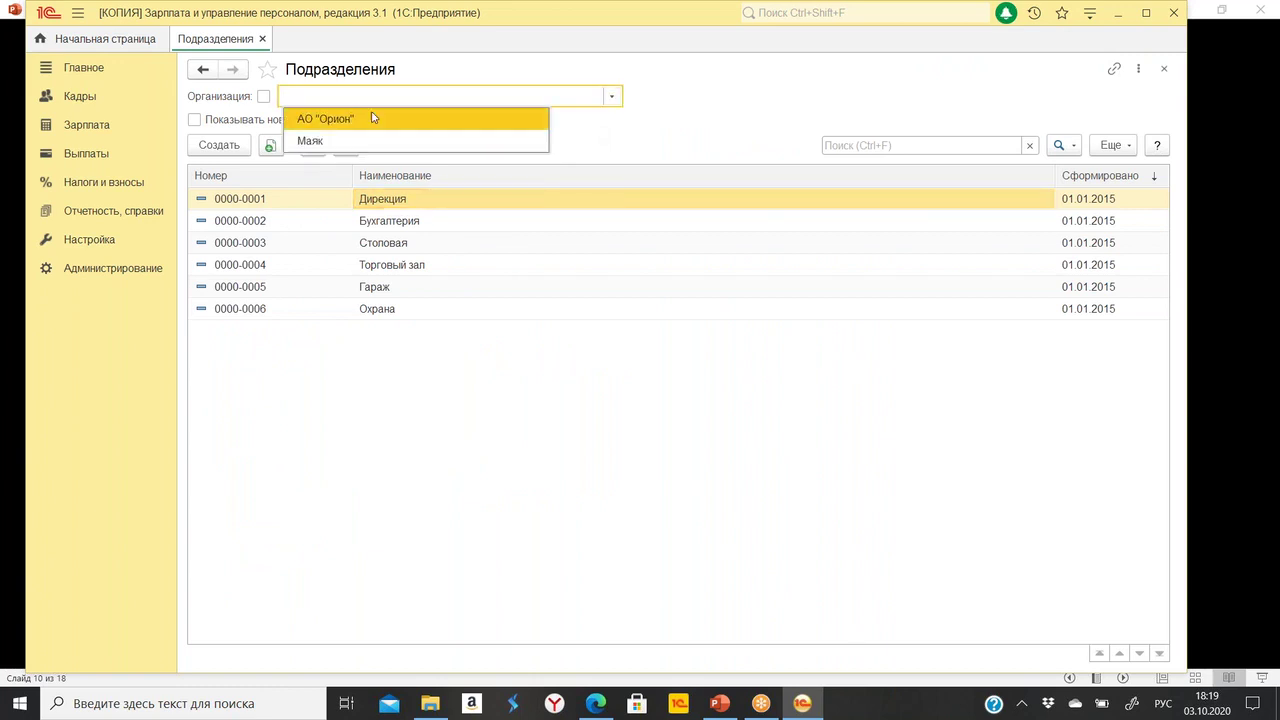
{"action": "left_click", "coordinate": [363, 141]}
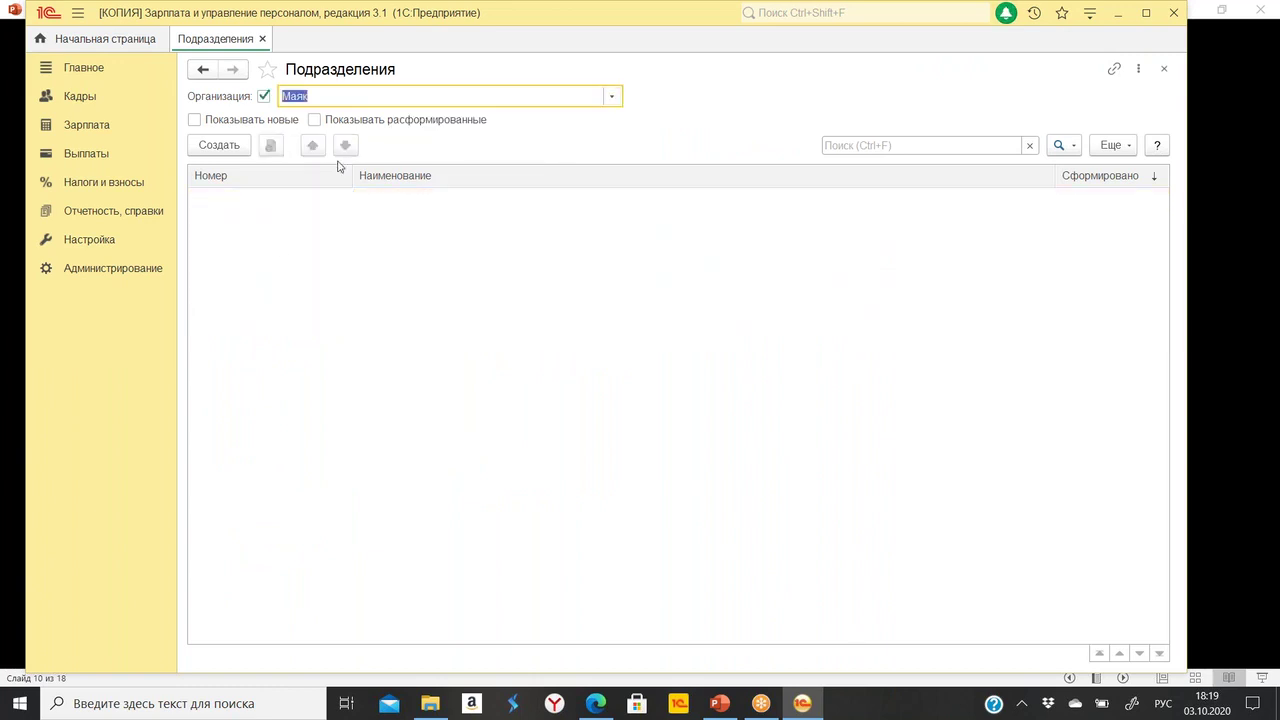
{"action": "left_click", "coordinate": [195, 120]}
Create the department Основное for Маяк with the Пятидневка work schedule, save it, and close the departments list.
{"action": "left_click", "coordinate": [218, 145]}
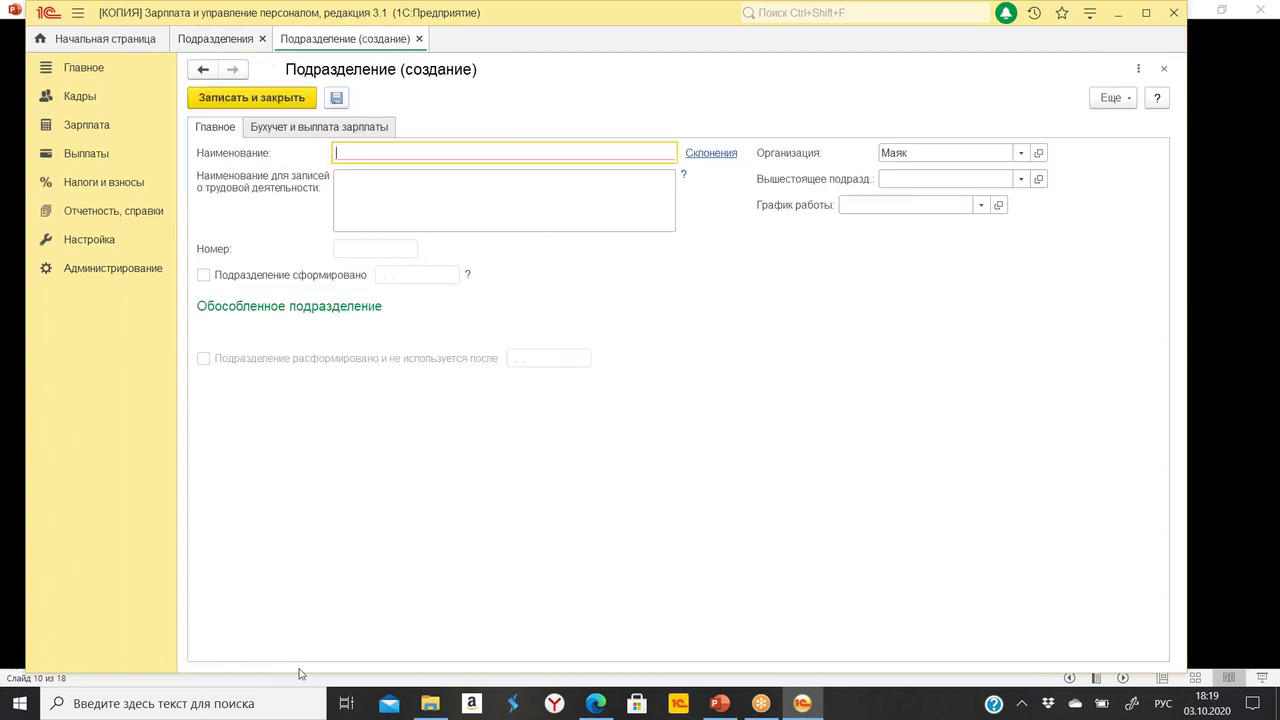
{"action": "type", "text": "1"}
{"action": "type", "text": "Основное"}
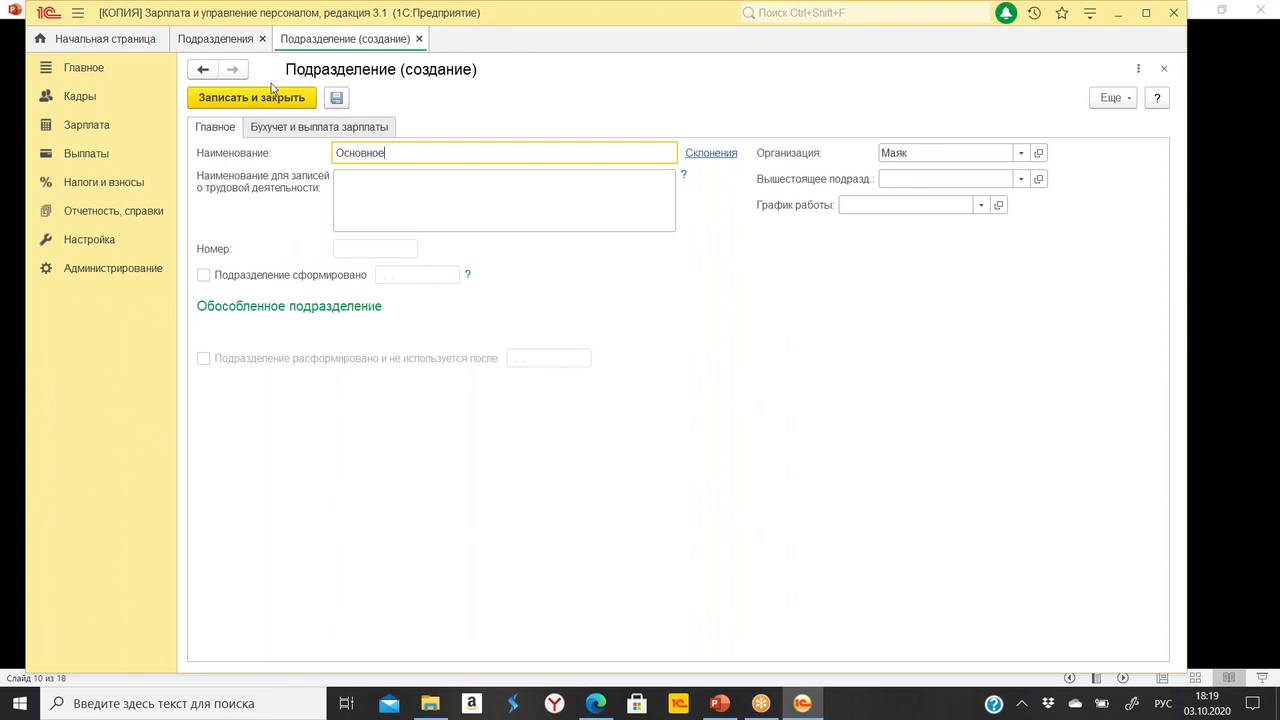
{"action": "left_click", "coordinate": [925, 204]}
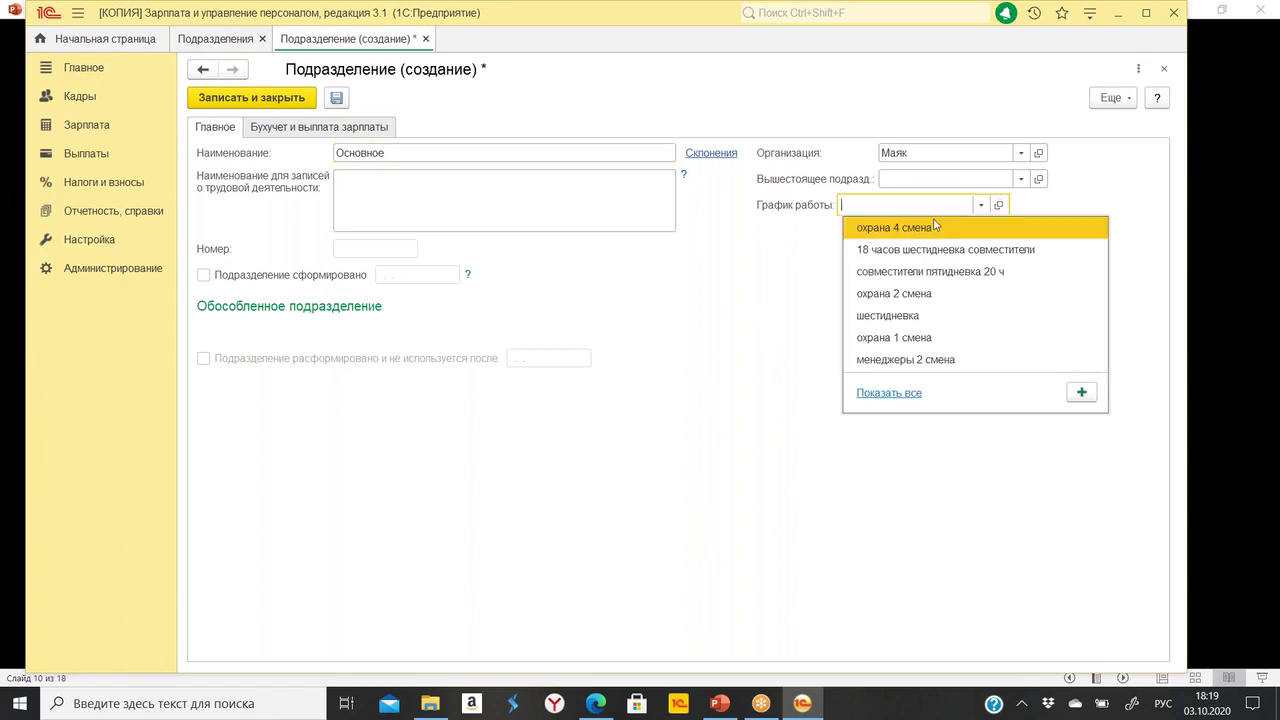
{"action": "type", "text": "пя"}
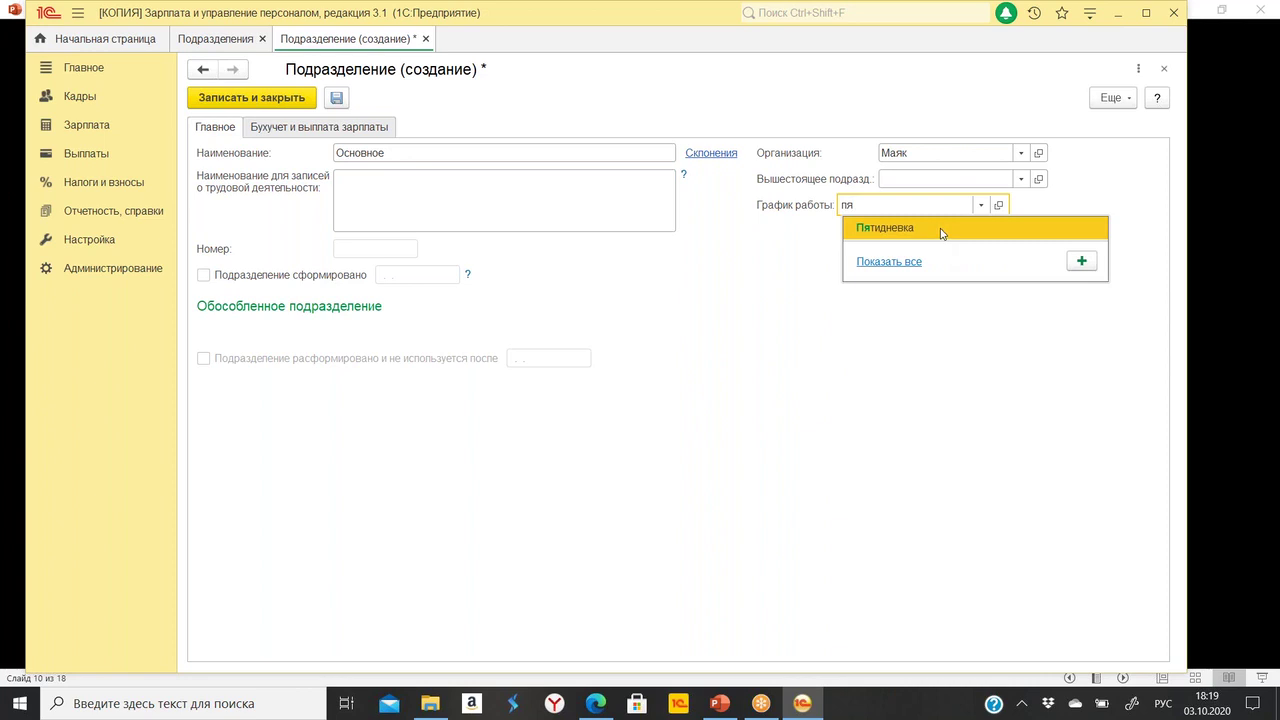
{"action": "left_click", "coordinate": [943, 229]}
{"action": "left_click", "coordinate": [252, 100]}
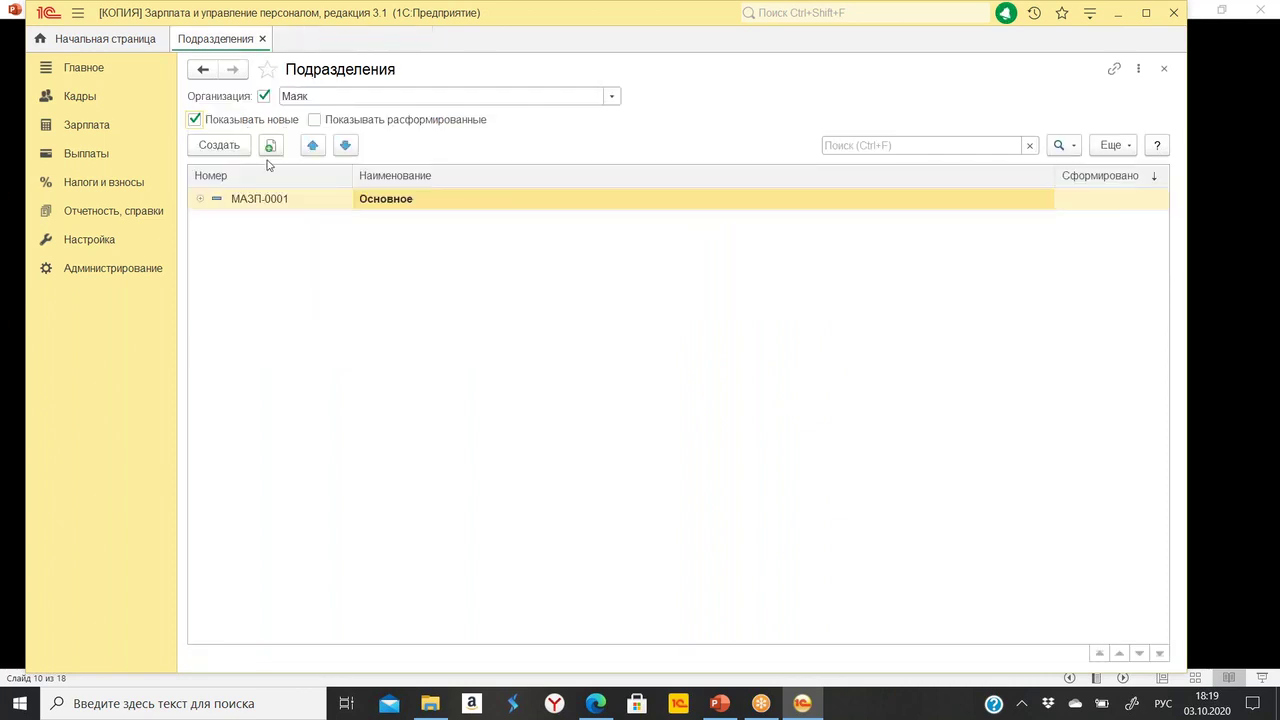
{"action": "left_click", "coordinate": [262, 39]}
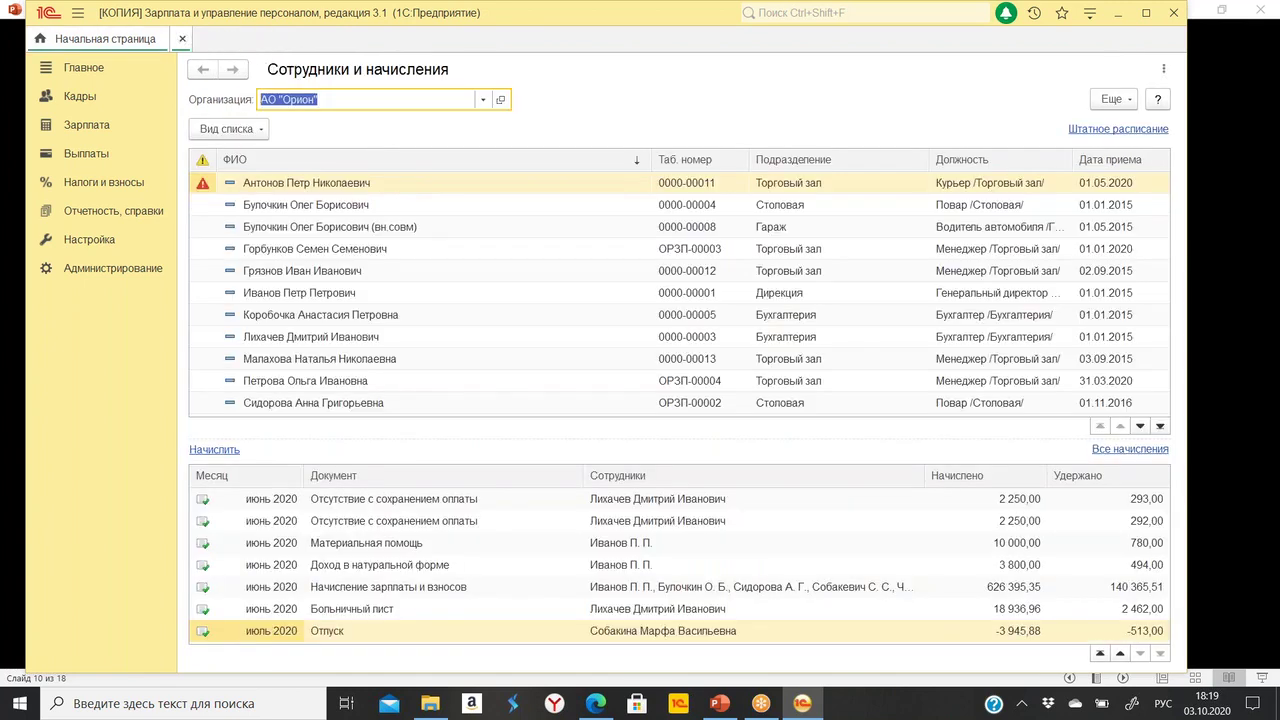
Open the list of all personnel documents and remove its 2016 period filter.
{"action": "left_click", "coordinate": [82, 100]}
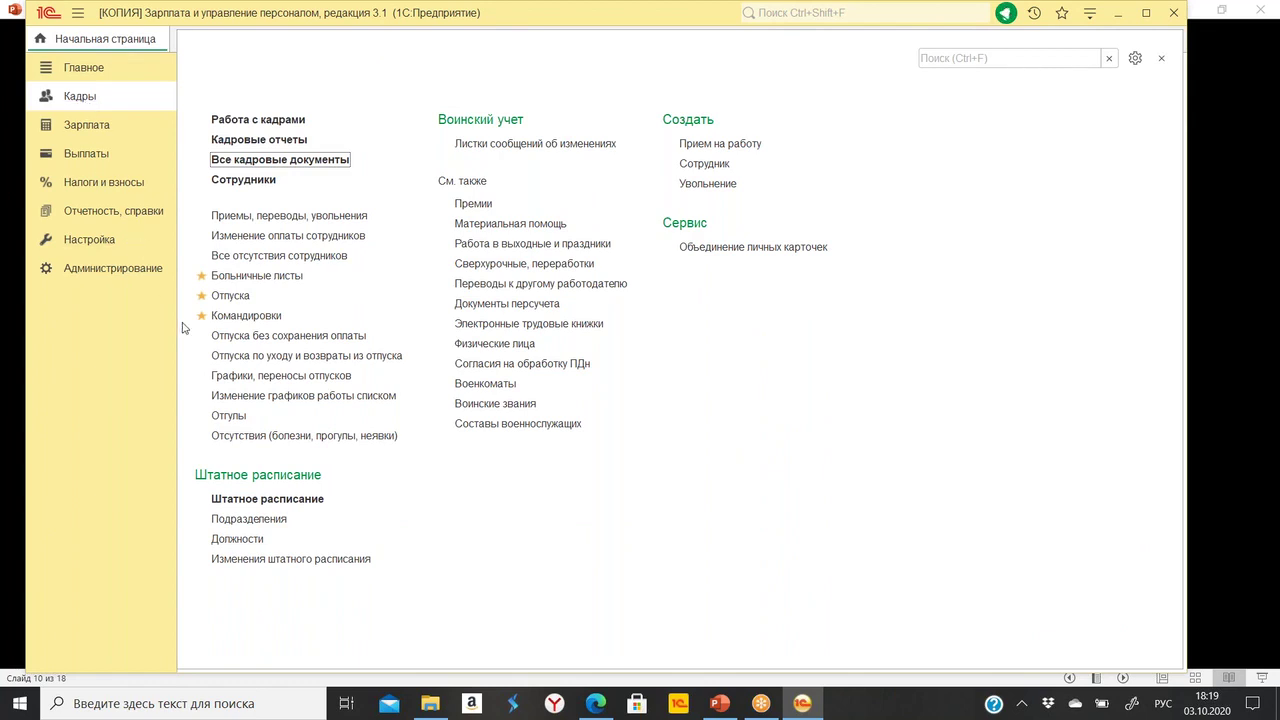
{"action": "left_click", "coordinate": [307, 161]}
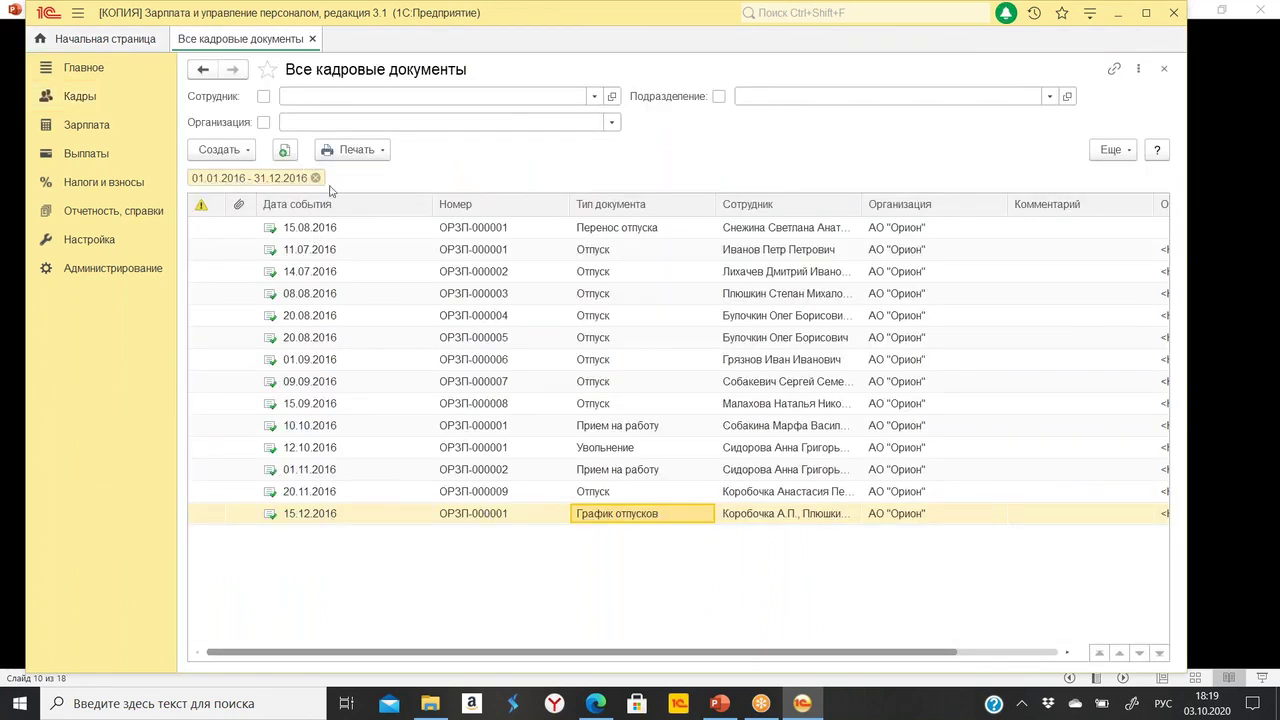
{"action": "left_click", "coordinate": [316, 178]}
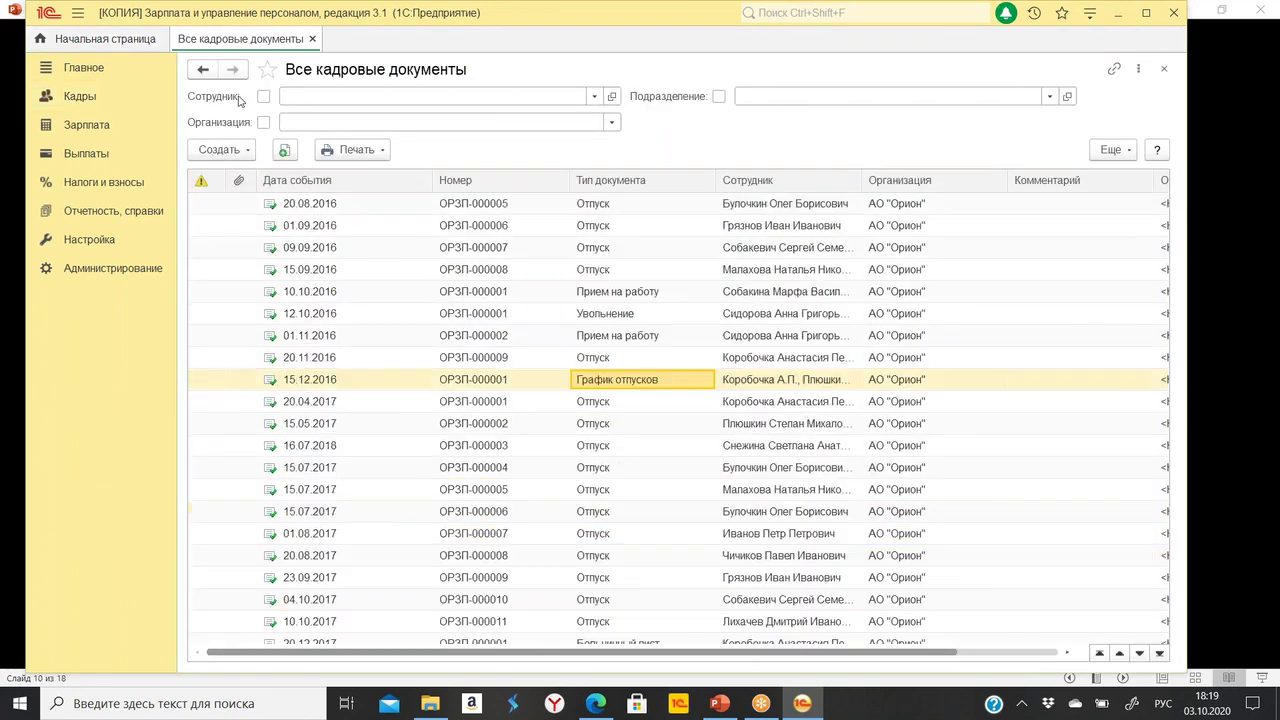
{"action": "left_click", "coordinate": [80, 98]}
{"action": "left_click", "coordinate": [300, 164]}
Open Изменение оплаты сотрудников, examine which document types can be created there, and close it along with the personnel documents list.
{"action": "left_click", "coordinate": [87, 128]}
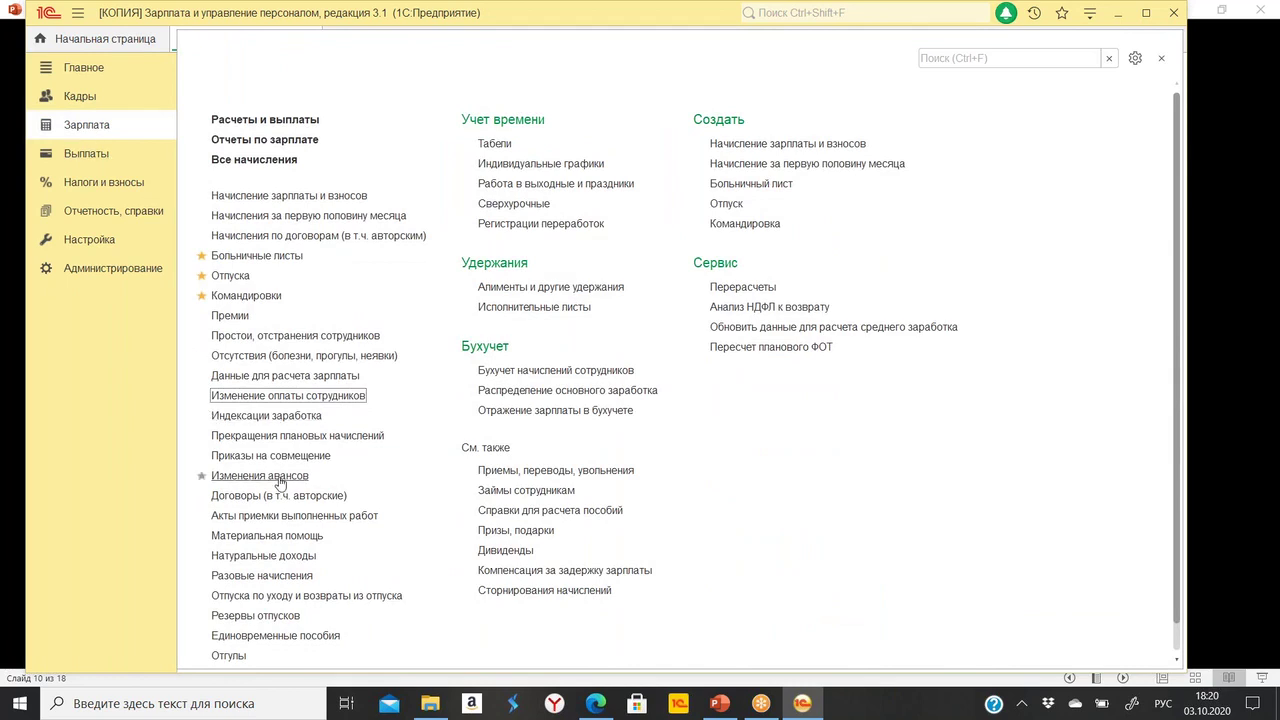
{"action": "left_click", "coordinate": [329, 397]}
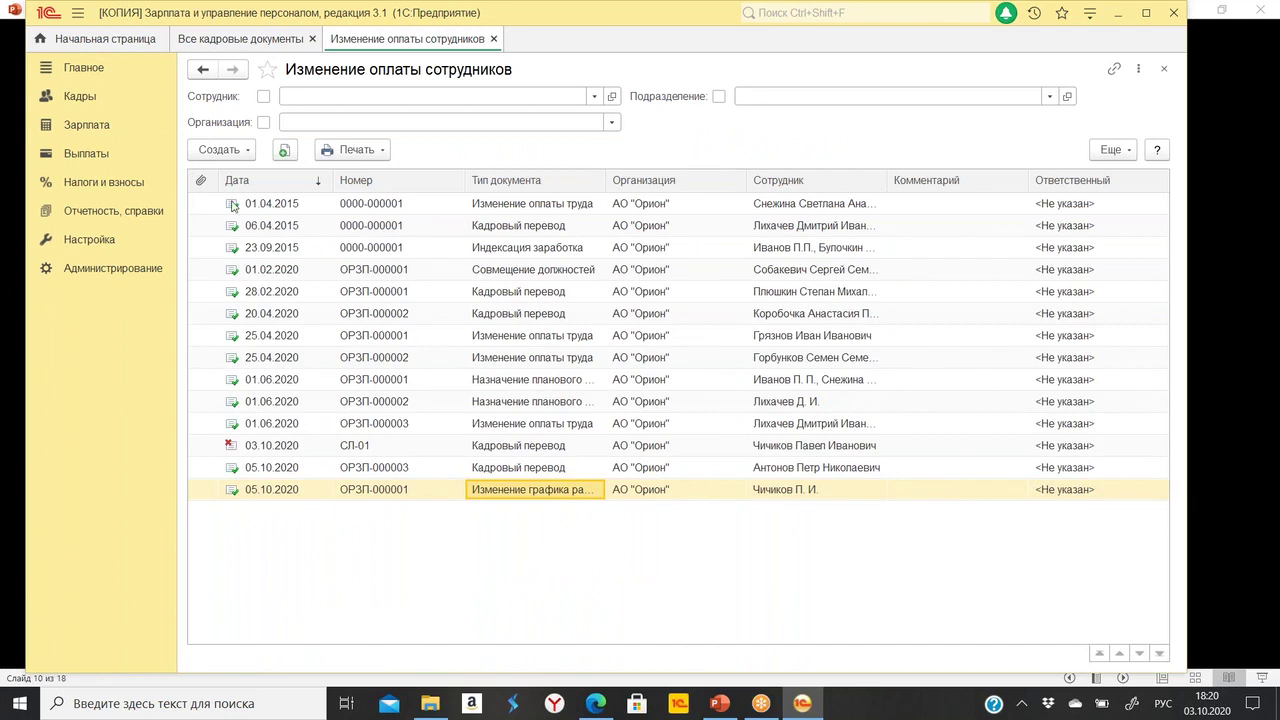
{"action": "left_click", "coordinate": [230, 151]}
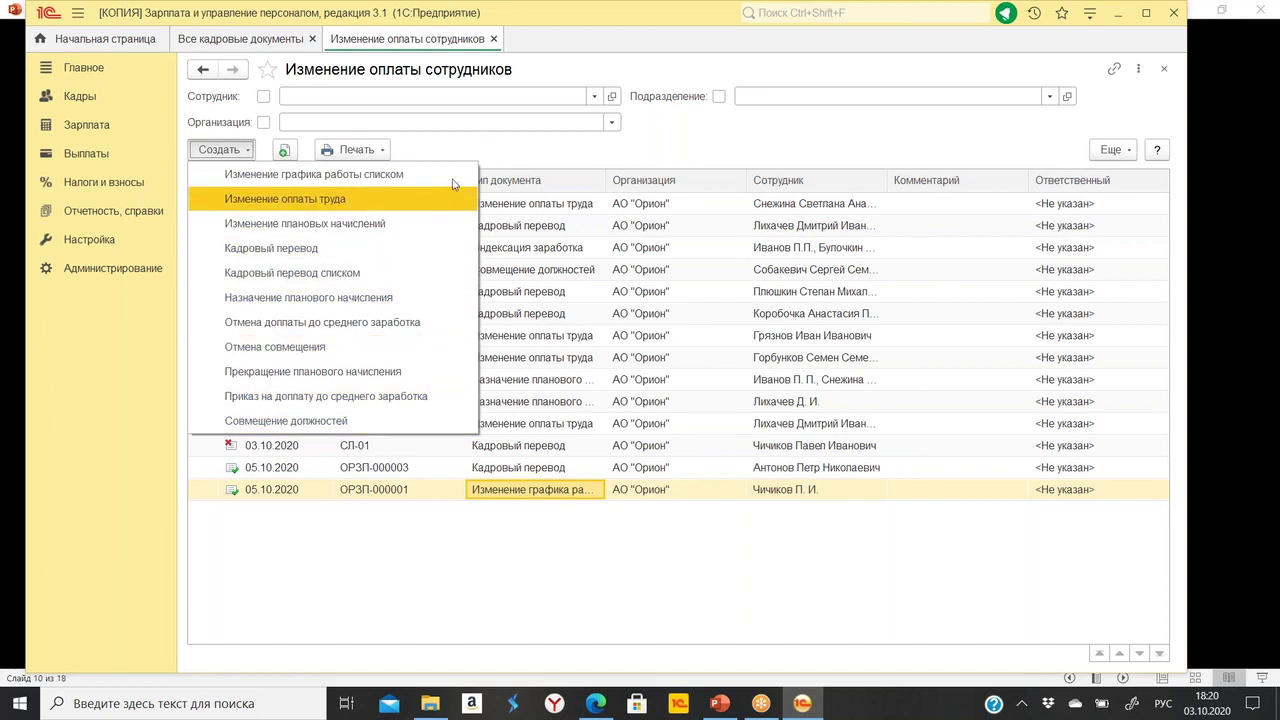
{"action": "left_click", "coordinate": [548, 147]}
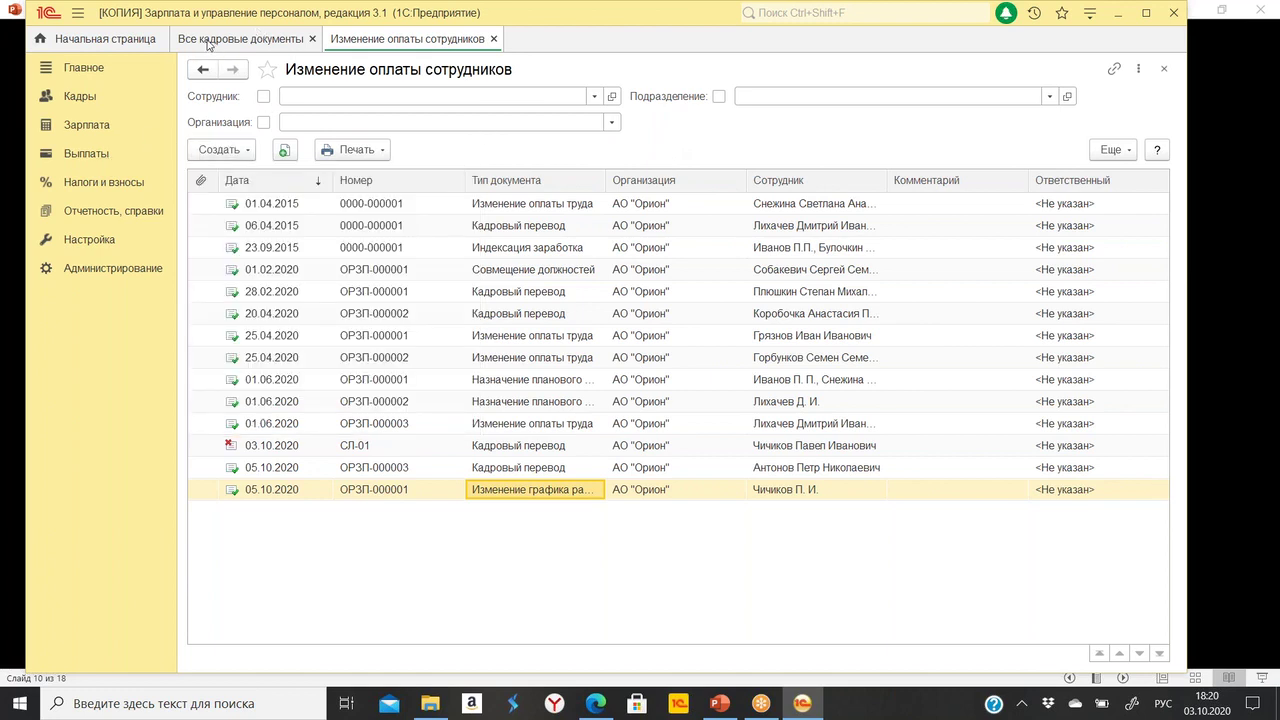
{"action": "left_click", "coordinate": [215, 150]}
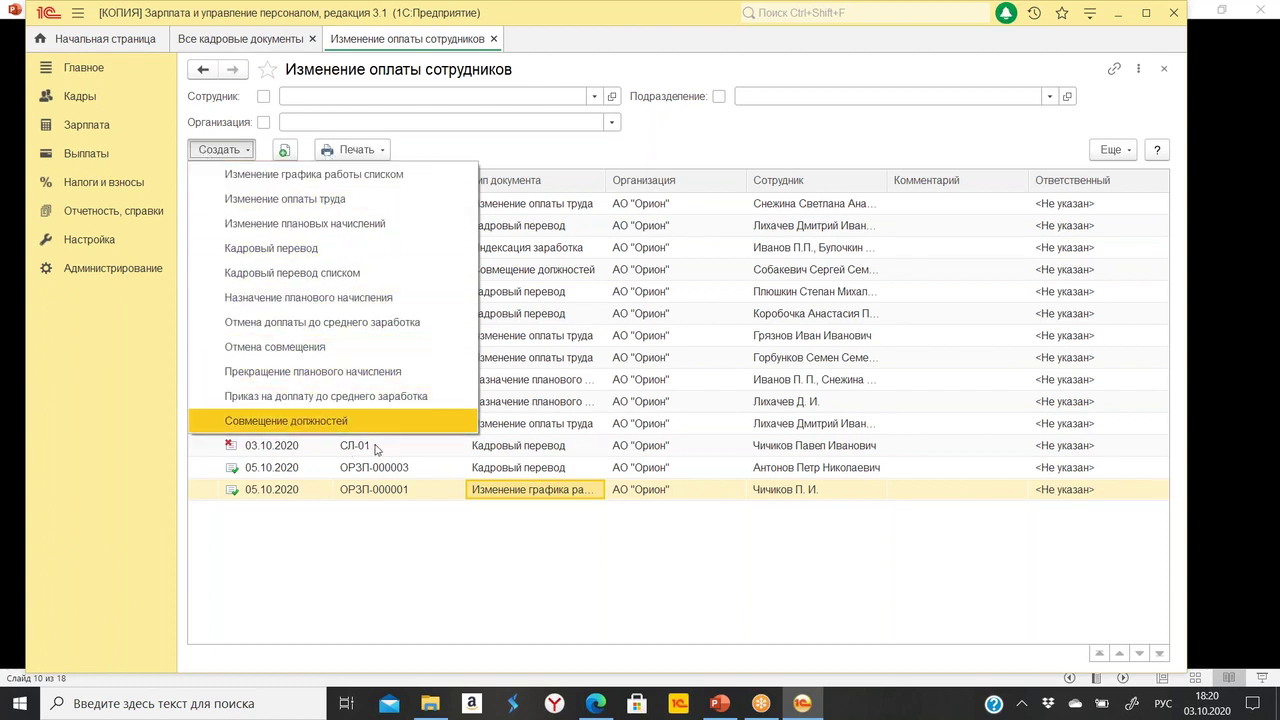
{"action": "left_click", "coordinate": [476, 551]}
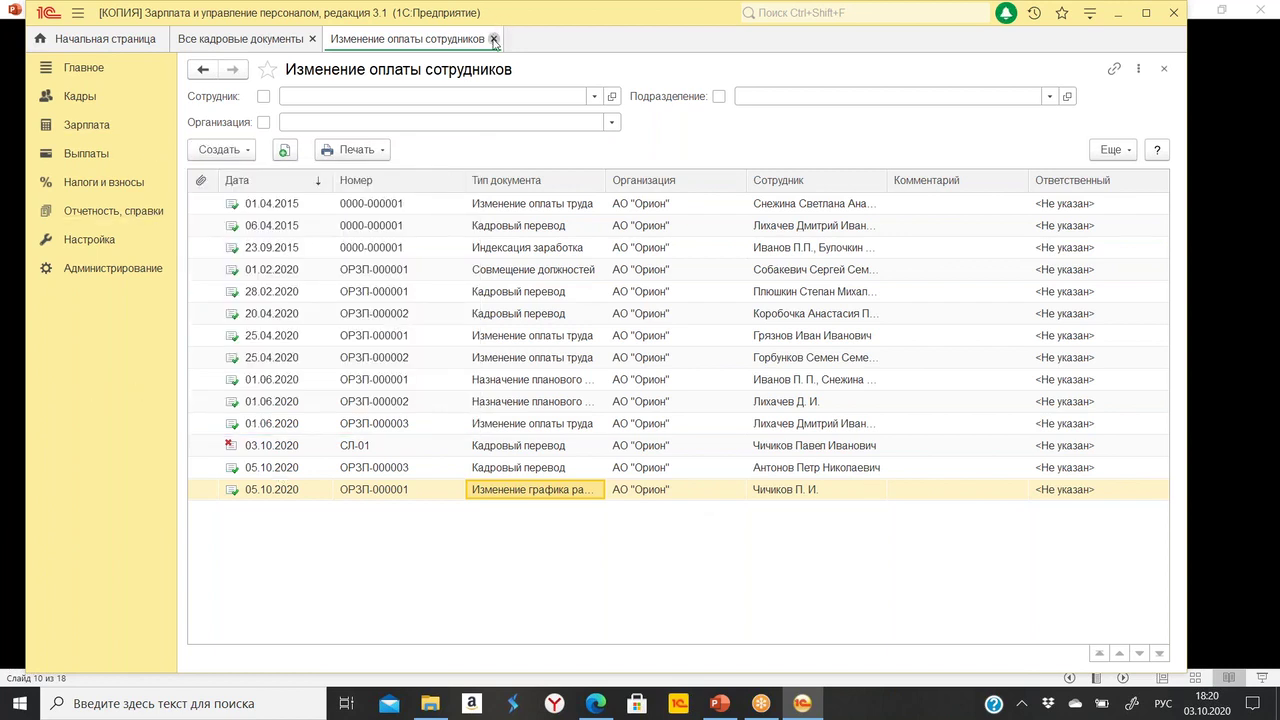
{"action": "left_click", "coordinate": [220, 149]}
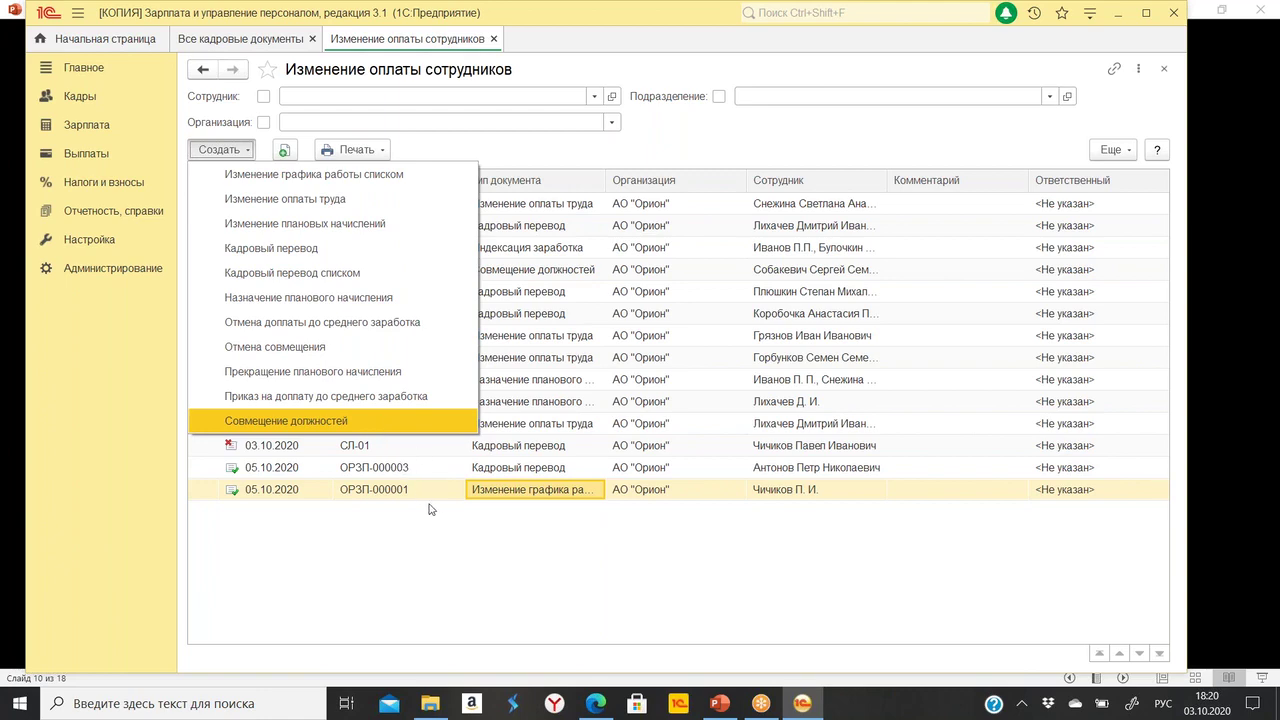
{"action": "left_click", "coordinate": [493, 39]}
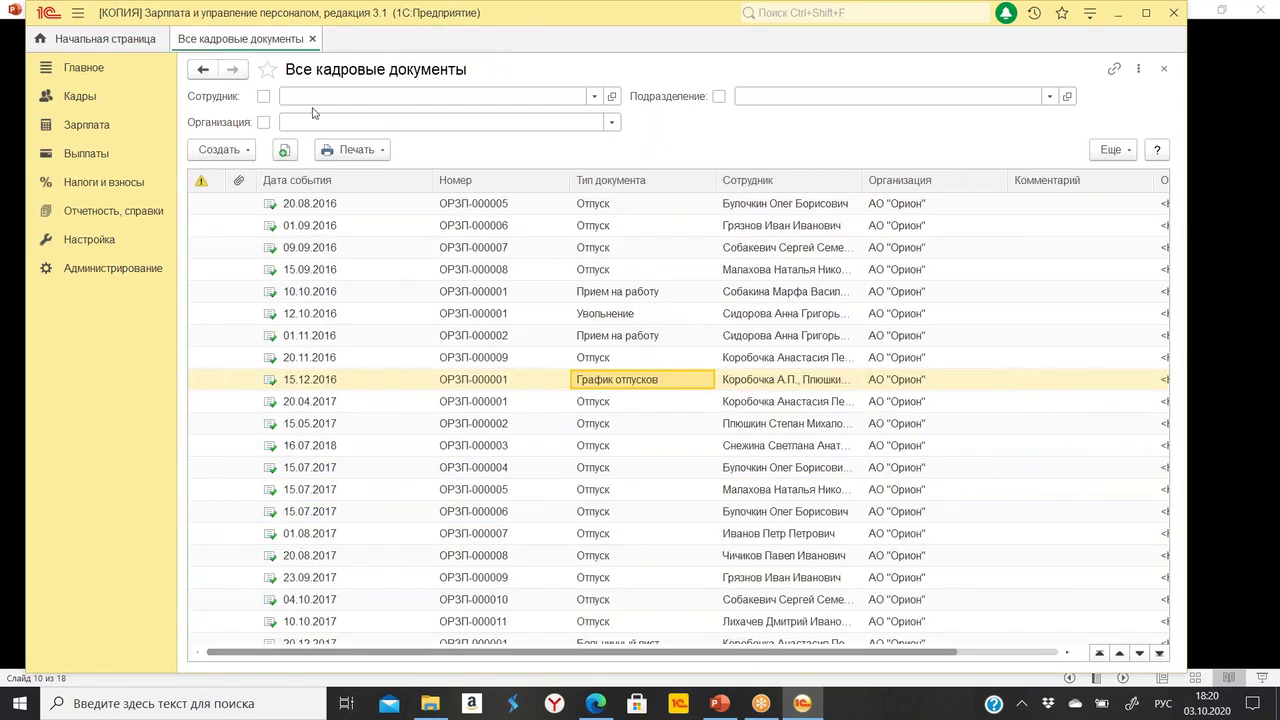
{"action": "left_click", "coordinate": [313, 39]}
Reopen Все кадровые документы and clear the 01.01.2016 - 31.12.2016 period filter.
{"action": "left_click", "coordinate": [72, 100]}
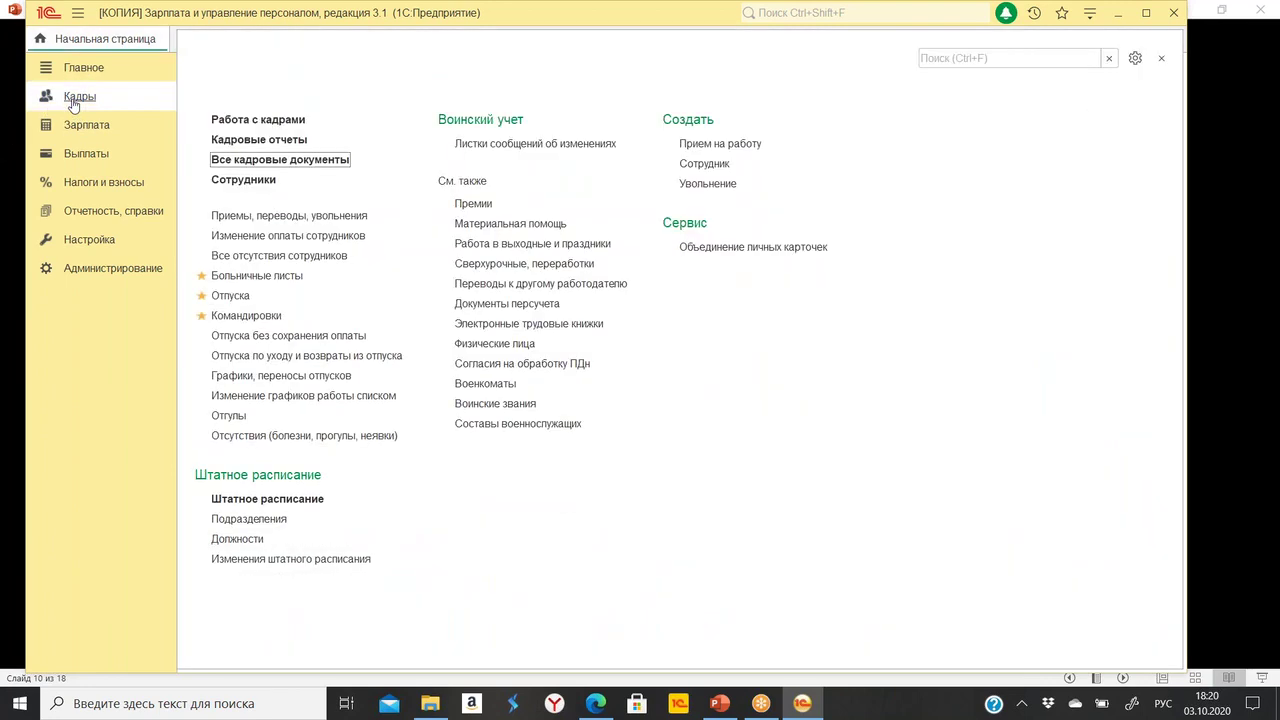
{"action": "left_click", "coordinate": [326, 165]}
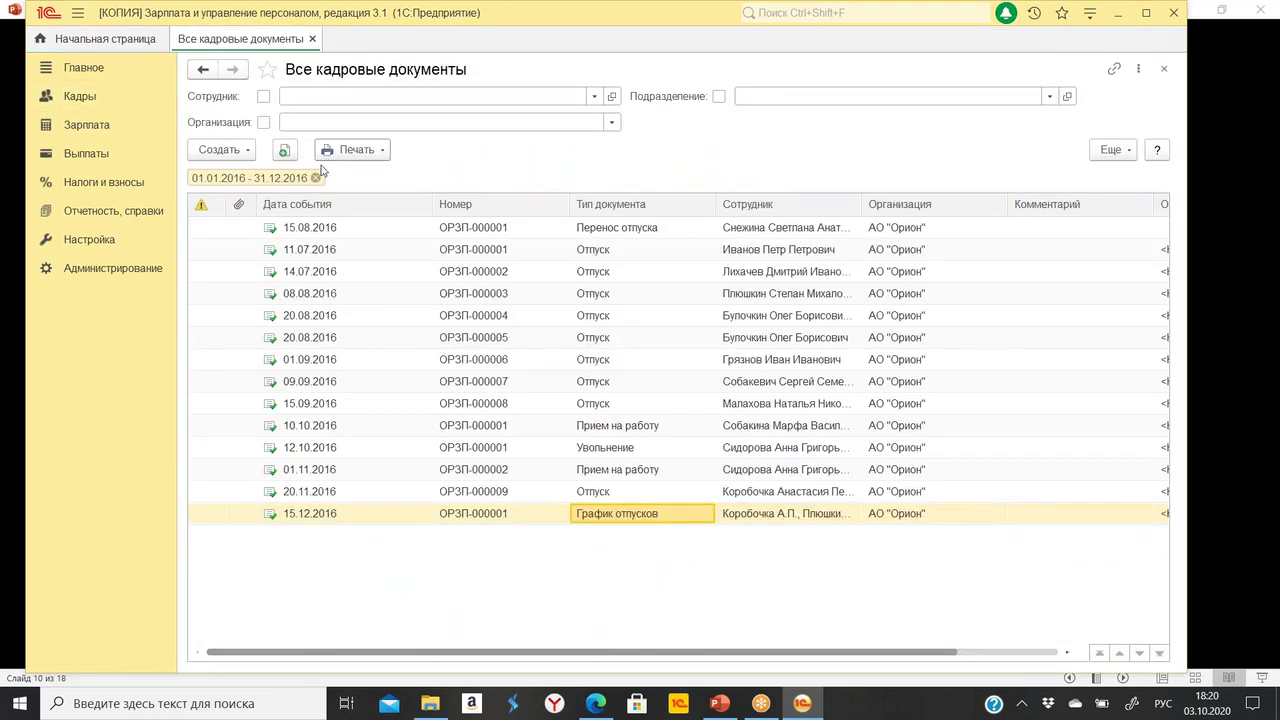
{"action": "left_click", "coordinate": [316, 178]}
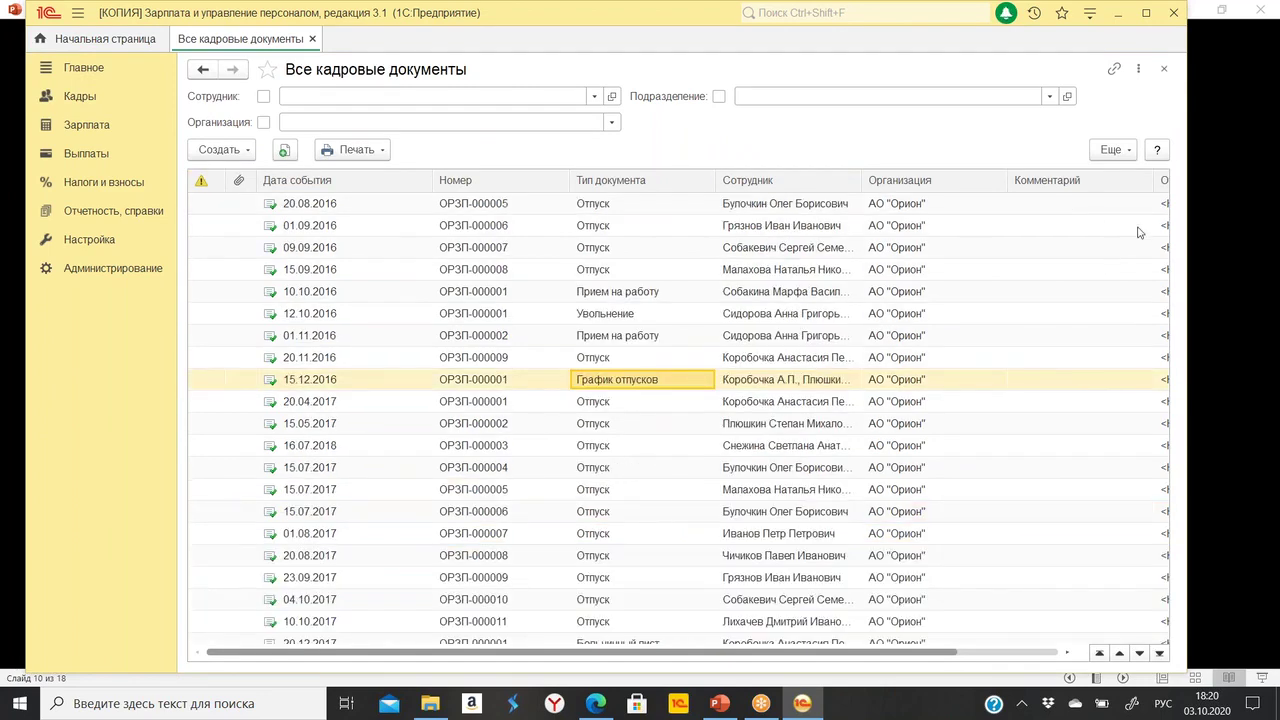
Create a new Перевод к другому работодателю document from the personnel documents list.
{"action": "left_click", "coordinate": [222, 150]}
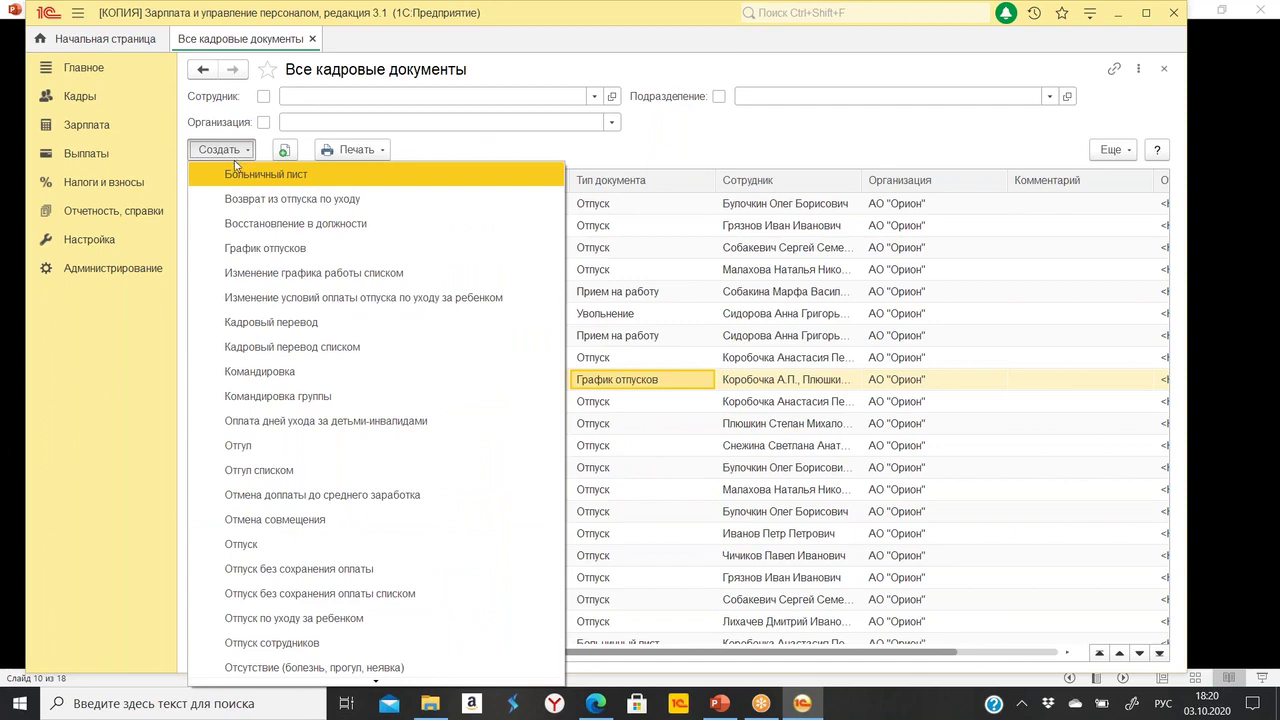
{"action": "scroll", "coordinate": [245, 210], "scroll_direction": "down", "scroll_amount": 5}
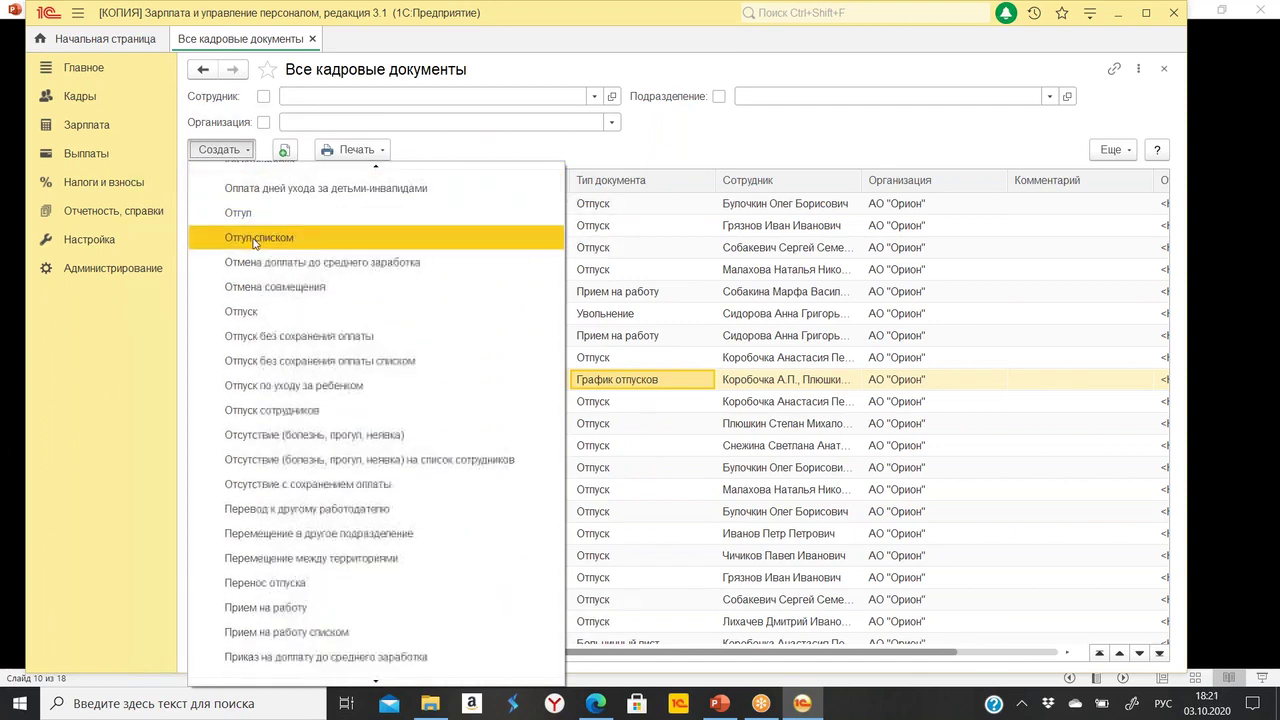
{"action": "scroll", "coordinate": [256, 244], "scroll_direction": "down", "scroll_amount": 1}
{"action": "scroll", "coordinate": [256, 244], "scroll_direction": "down", "scroll_amount": 2}
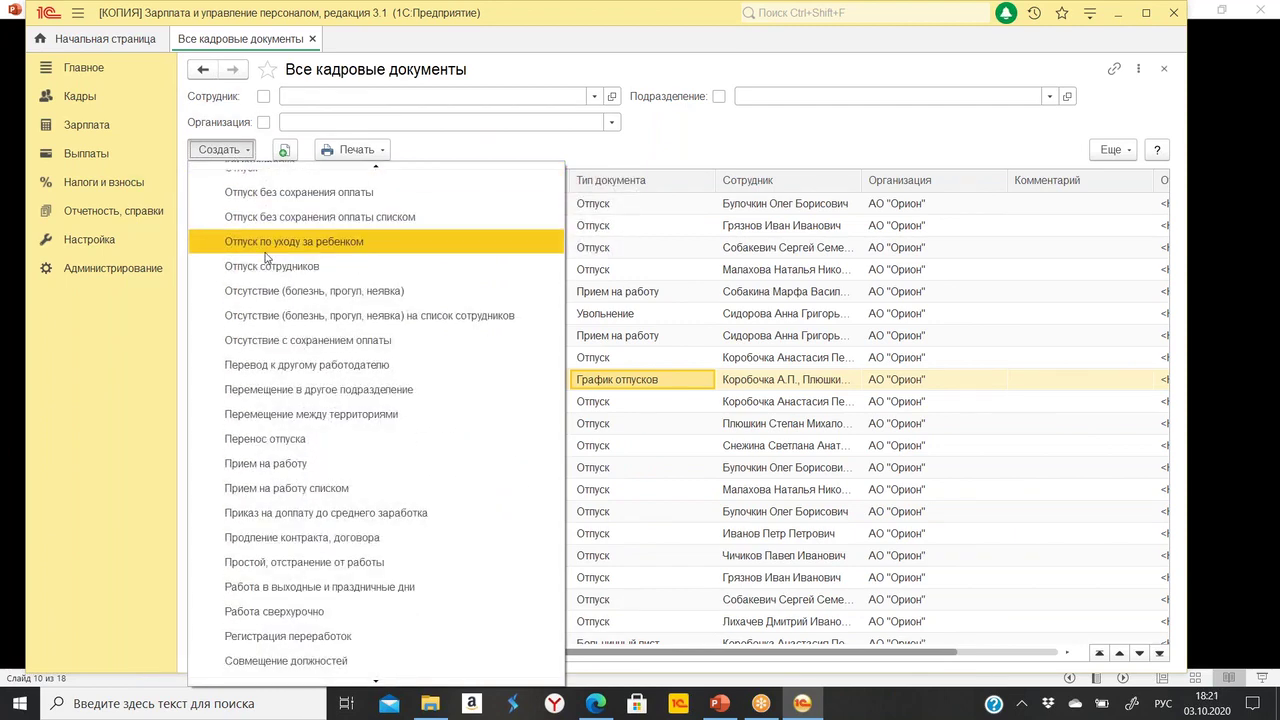
{"action": "scroll", "coordinate": [266, 258], "scroll_direction": "down", "scroll_amount": 1}
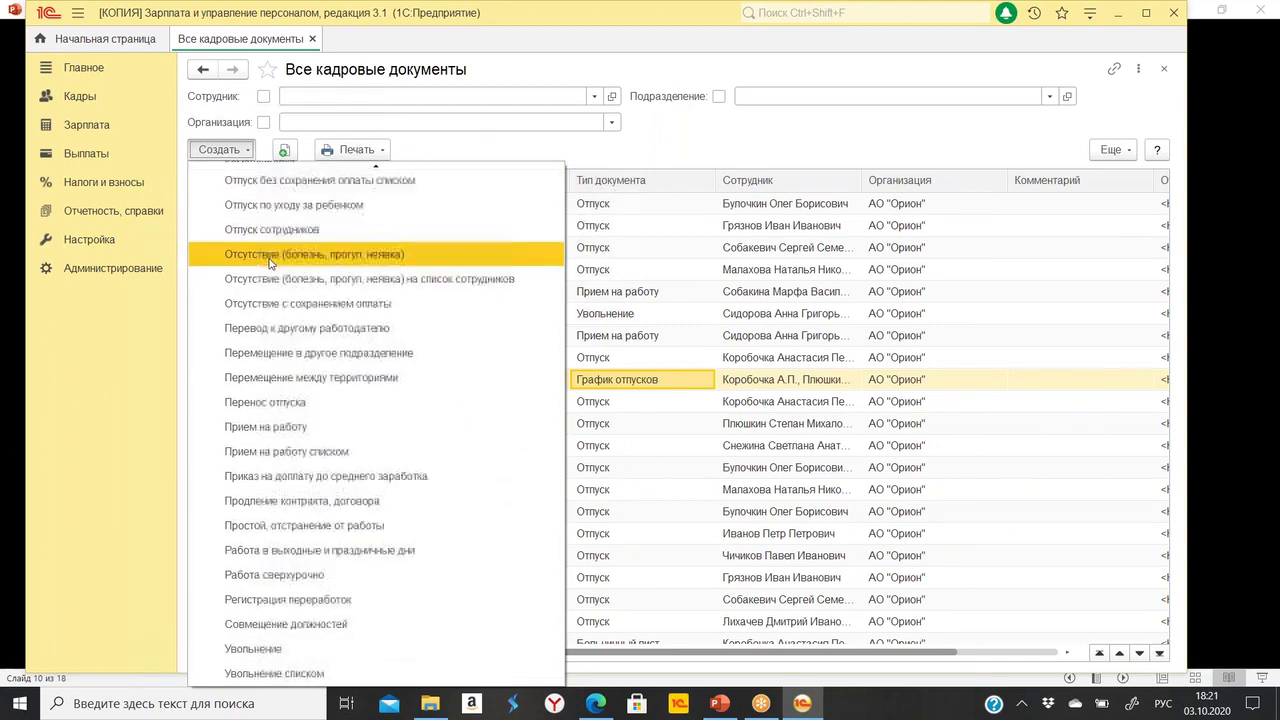
{"action": "left_click", "coordinate": [326, 330]}
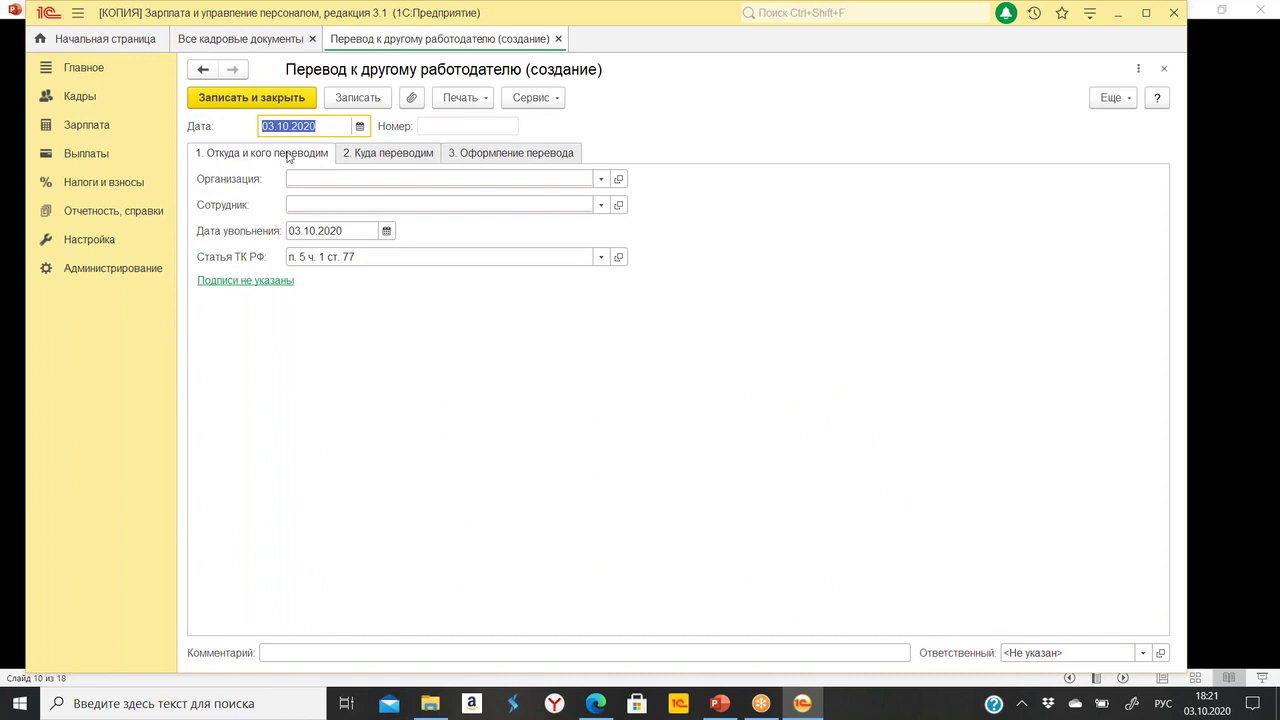
Set the source organization to АО "Орион" and select the Торговый зал manager hired on 01.01.2020 as the employee.
{"action": "left_click", "coordinate": [346, 178]}
{"action": "left_click", "coordinate": [354, 197]}
{"action": "left_click", "coordinate": [360, 205]}
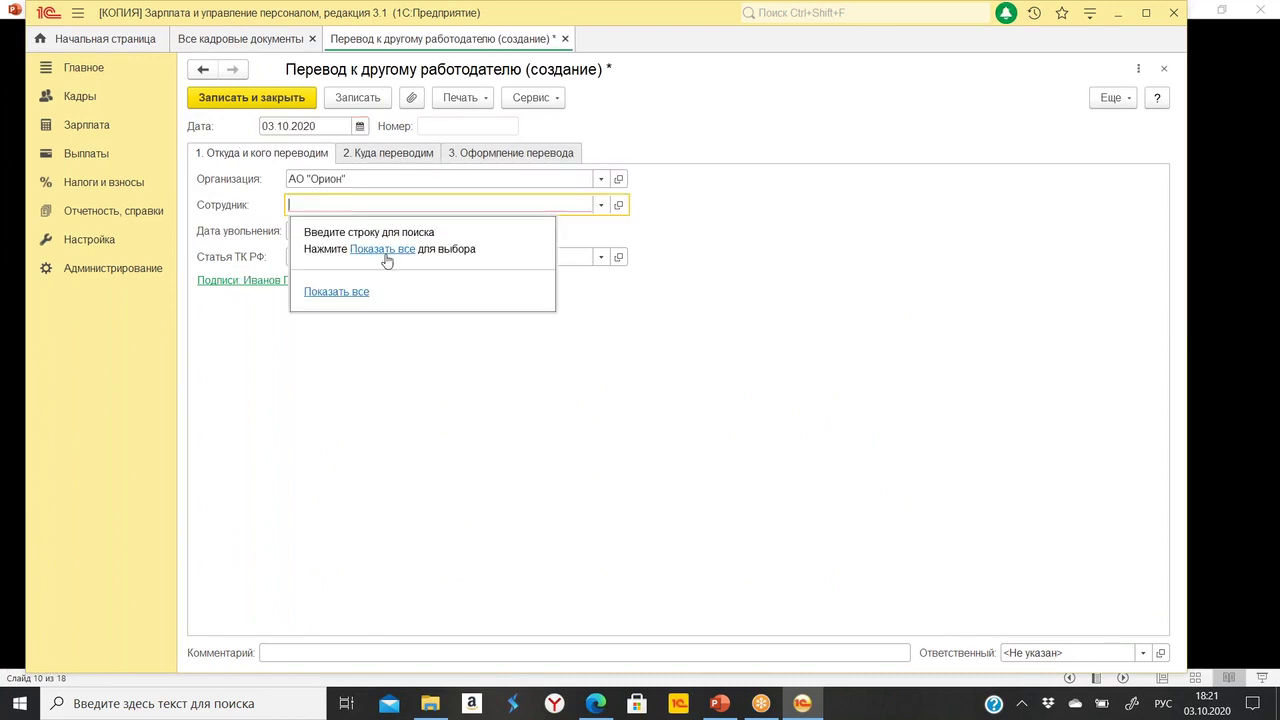
{"action": "left_click", "coordinate": [400, 249]}
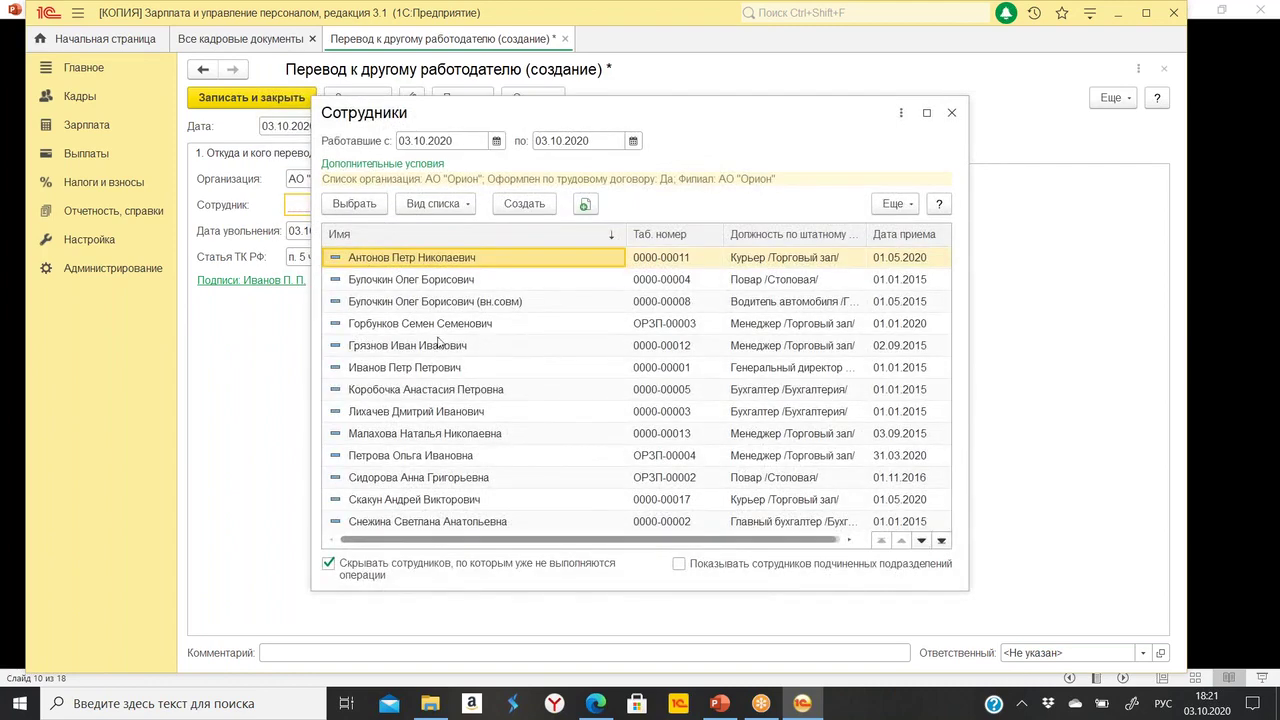
{"action": "double_click", "coordinate": [430, 332]}
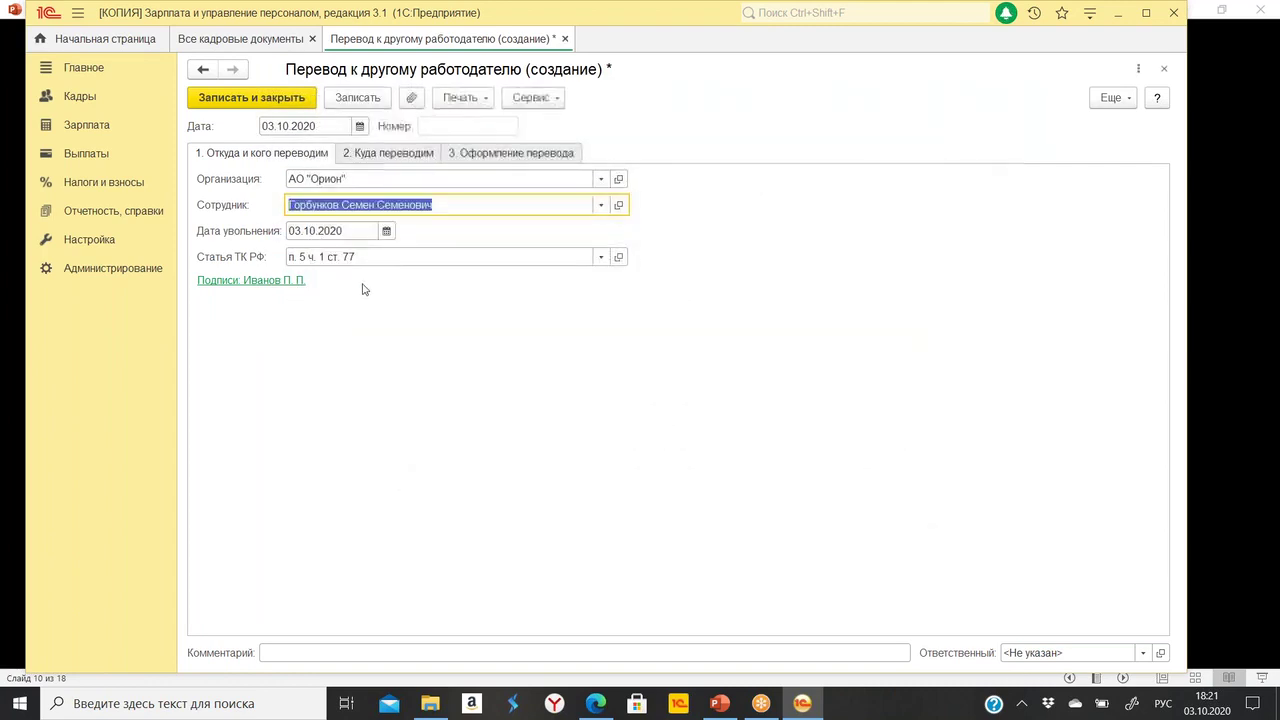
In the transfer destination details, set the organization to Маяк and the department to Основное.
{"action": "left_click", "coordinate": [392, 153]}
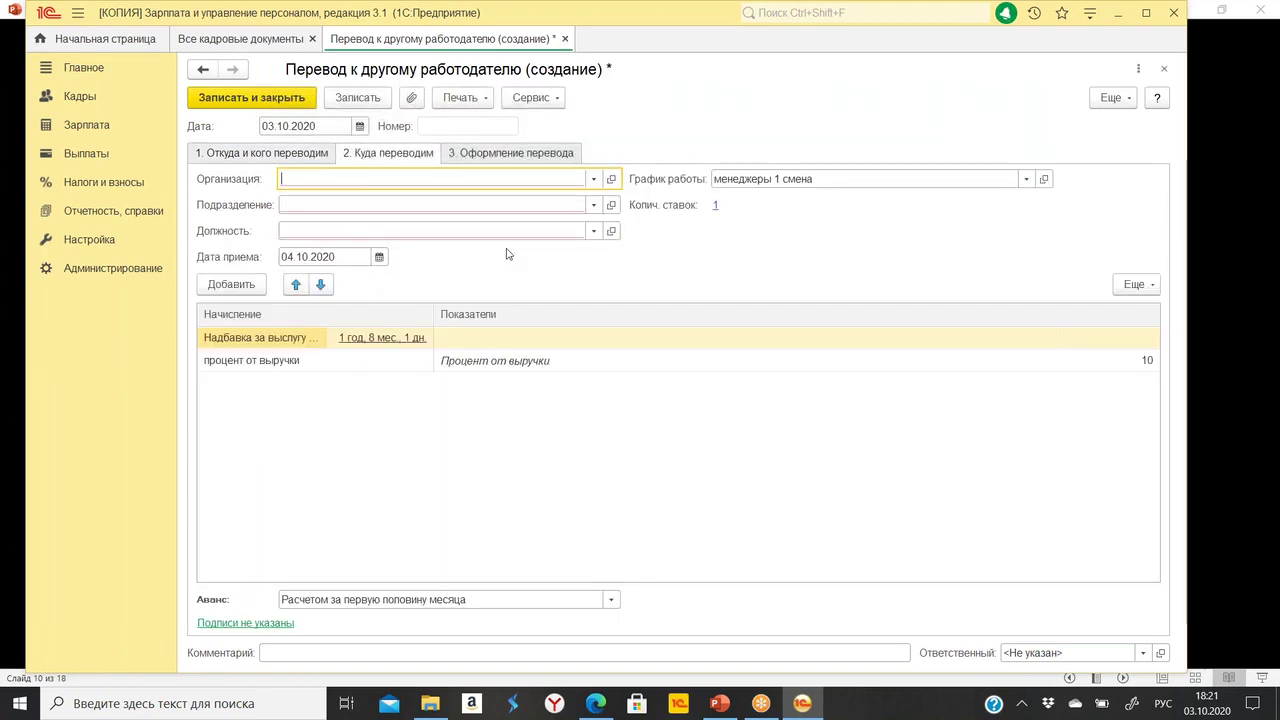
{"action": "left_click", "coordinate": [594, 179]}
{"action": "left_click", "coordinate": [349, 203]}
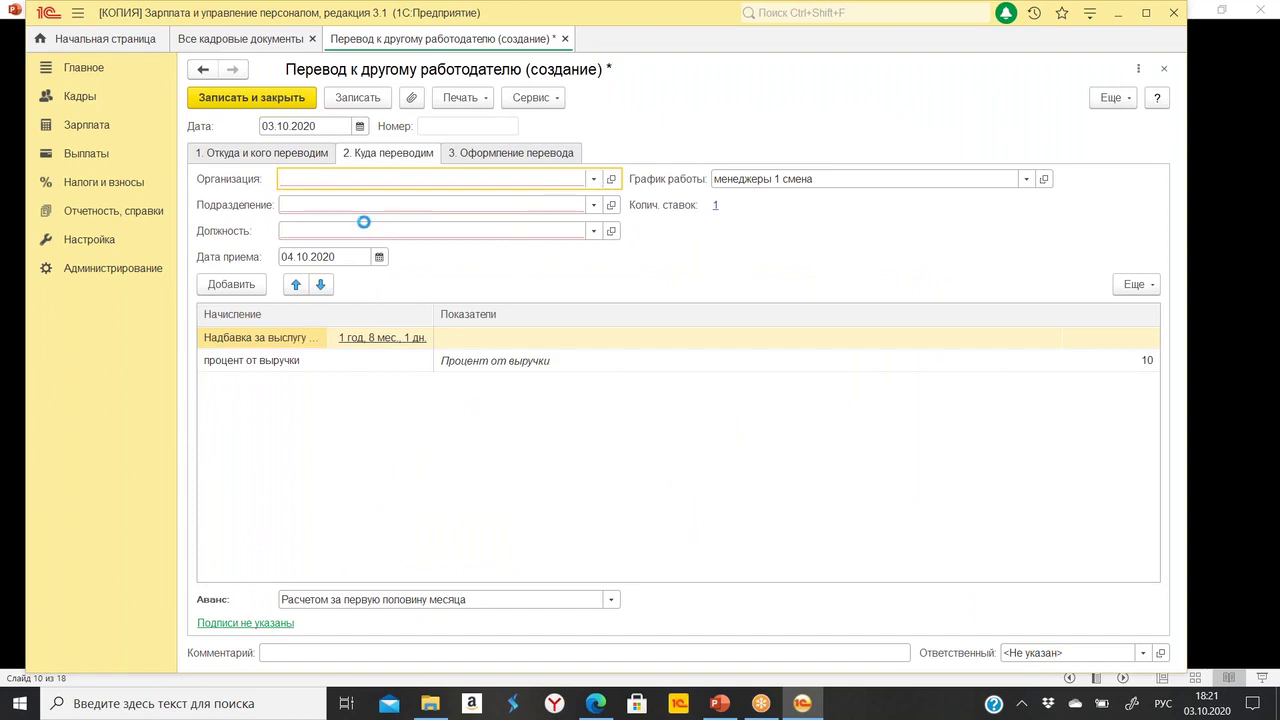
{"action": "left_click", "coordinate": [592, 205]}
{"action": "left_click", "coordinate": [381, 251]}
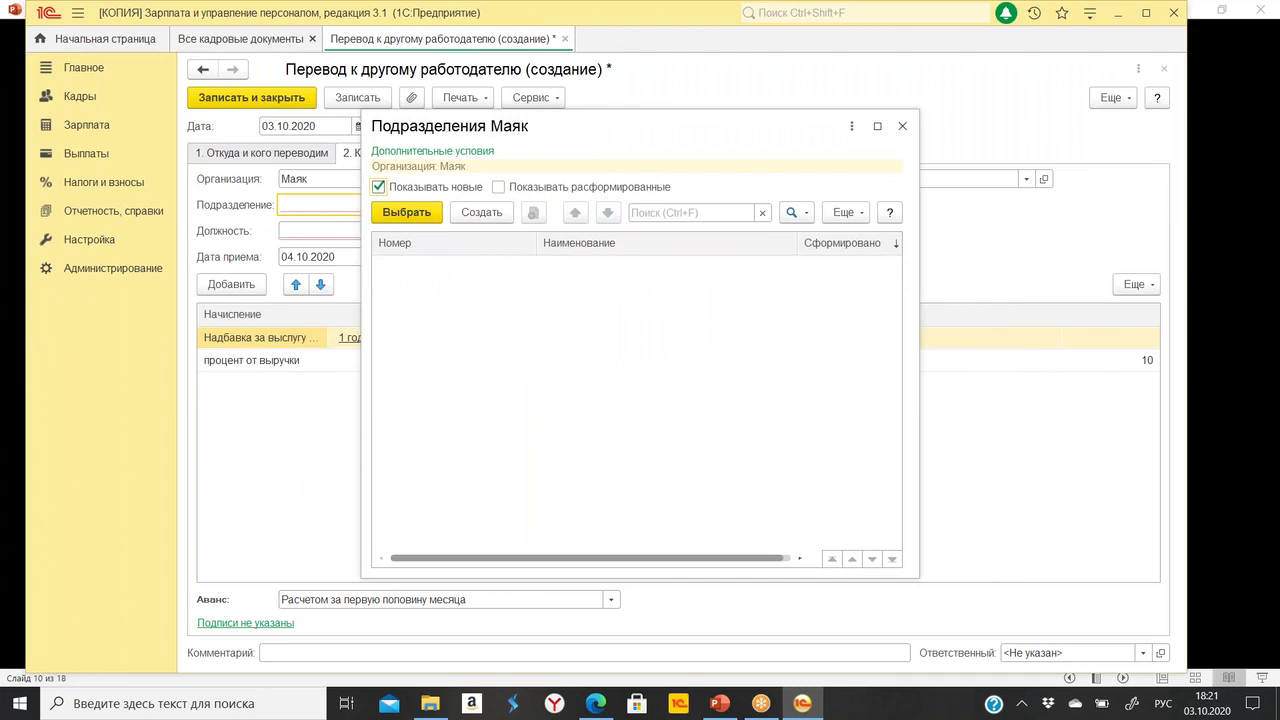
{"action": "left_click", "coordinate": [612, 268]}
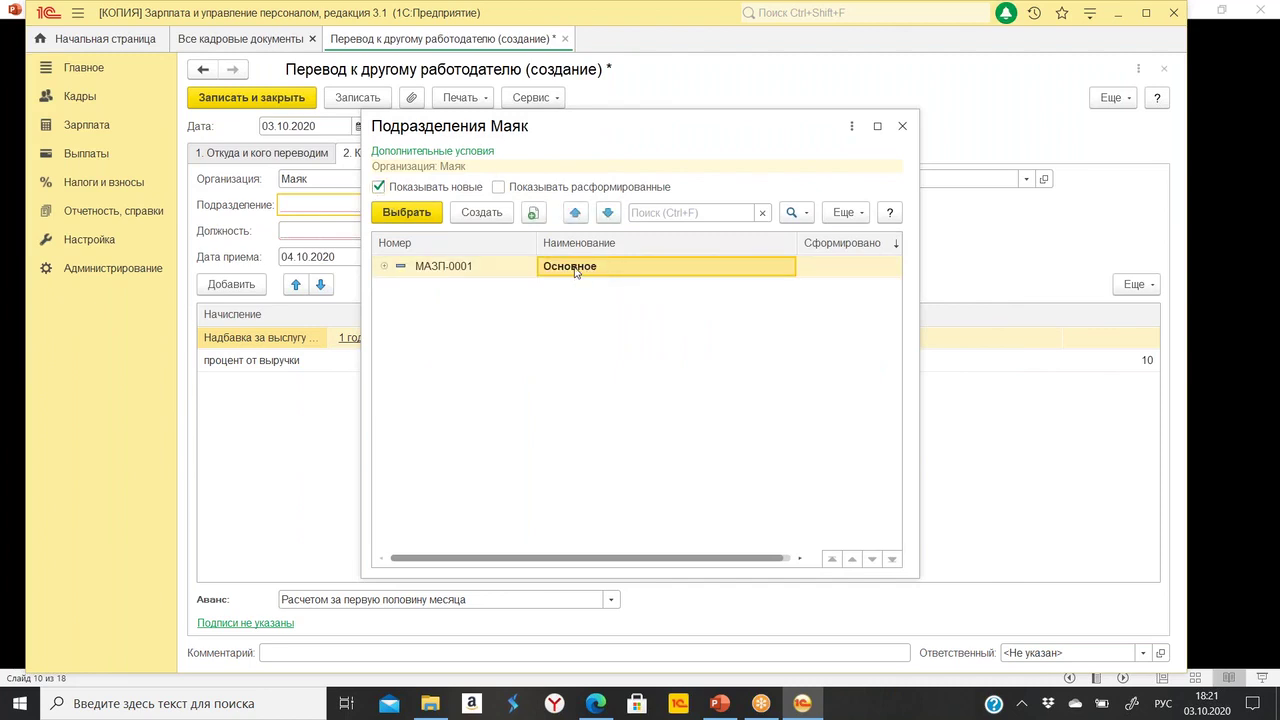
{"action": "left_click", "coordinate": [415, 214]}
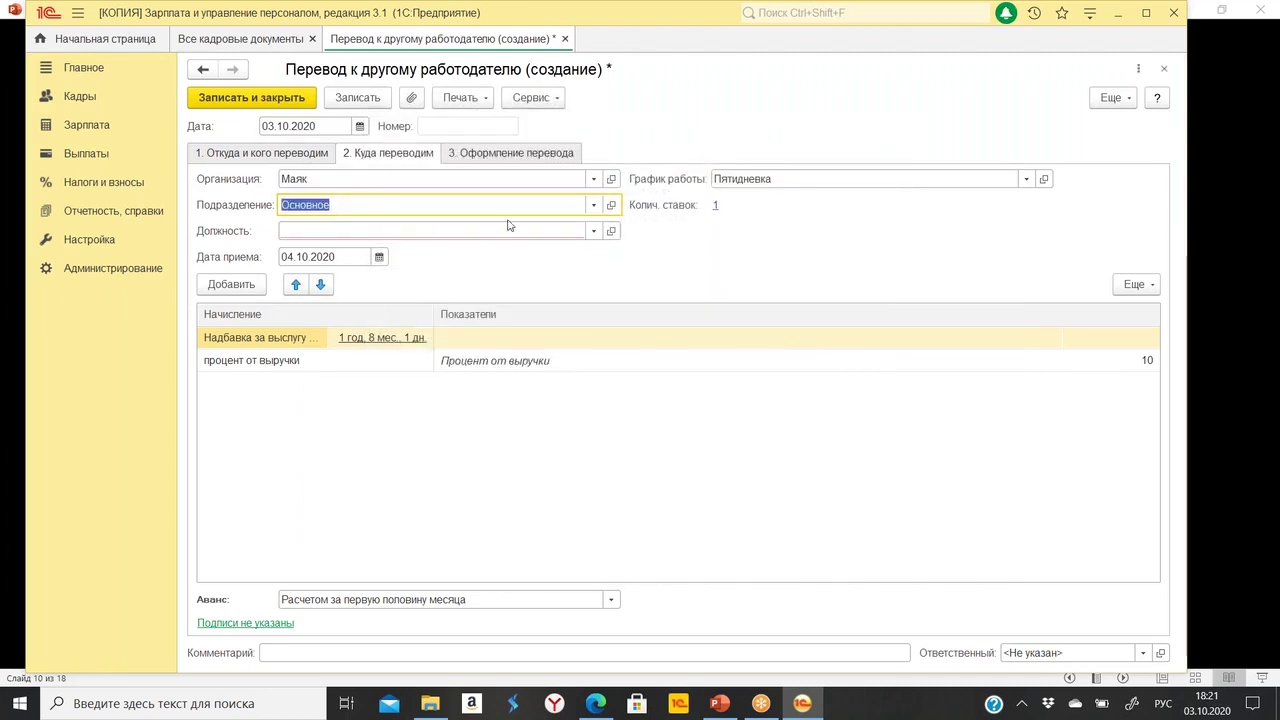
Open the Штатное расписание selection list for the destination position in Маяк.
{"action": "left_click", "coordinate": [505, 231]}
{"action": "left_click", "coordinate": [400, 277]}
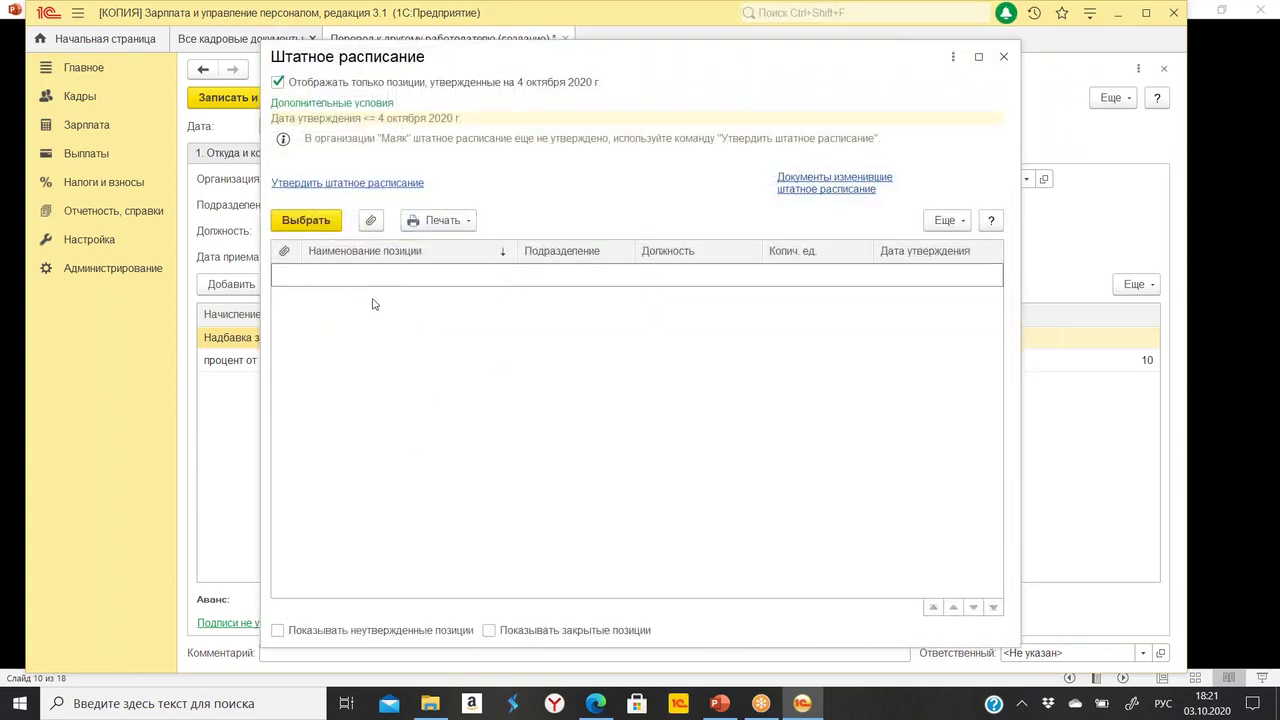
Start a staffing table approval for the organization Маяк, set its month to Октябрь 2020 and its date to 01.10.2020.
{"action": "left_click", "coordinate": [318, 186]}
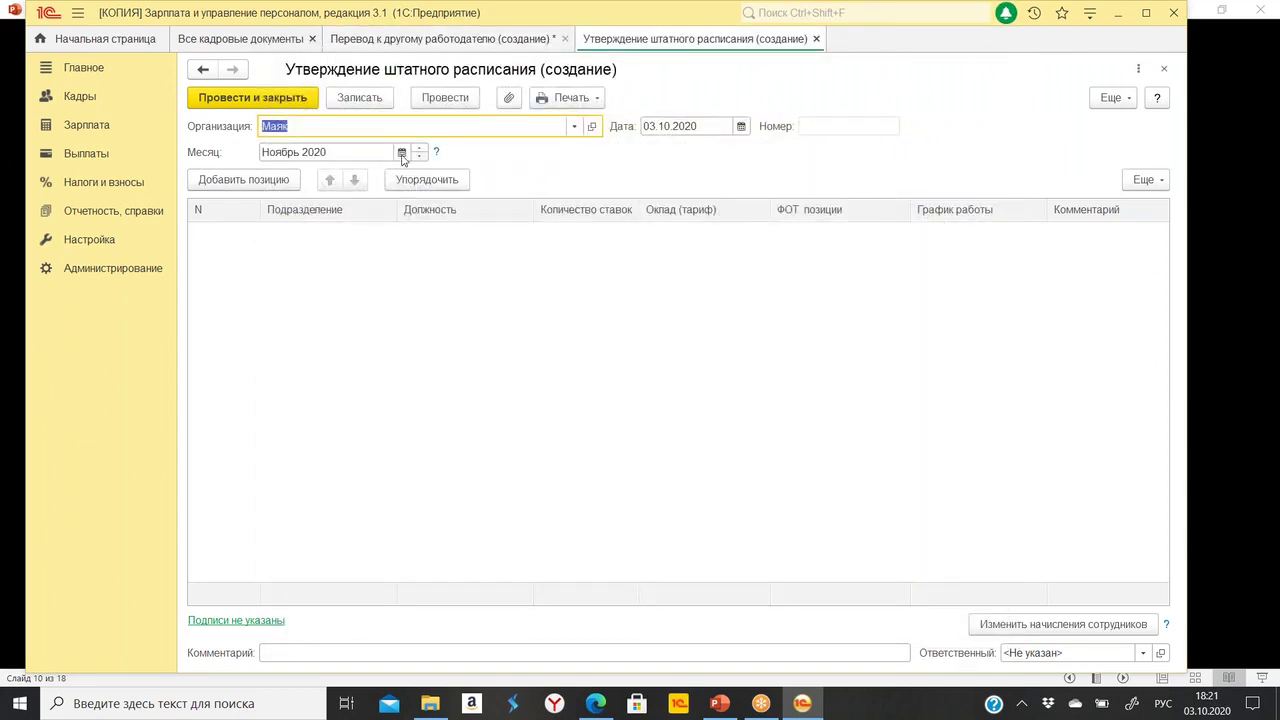
{"action": "left_click", "coordinate": [401, 152]}
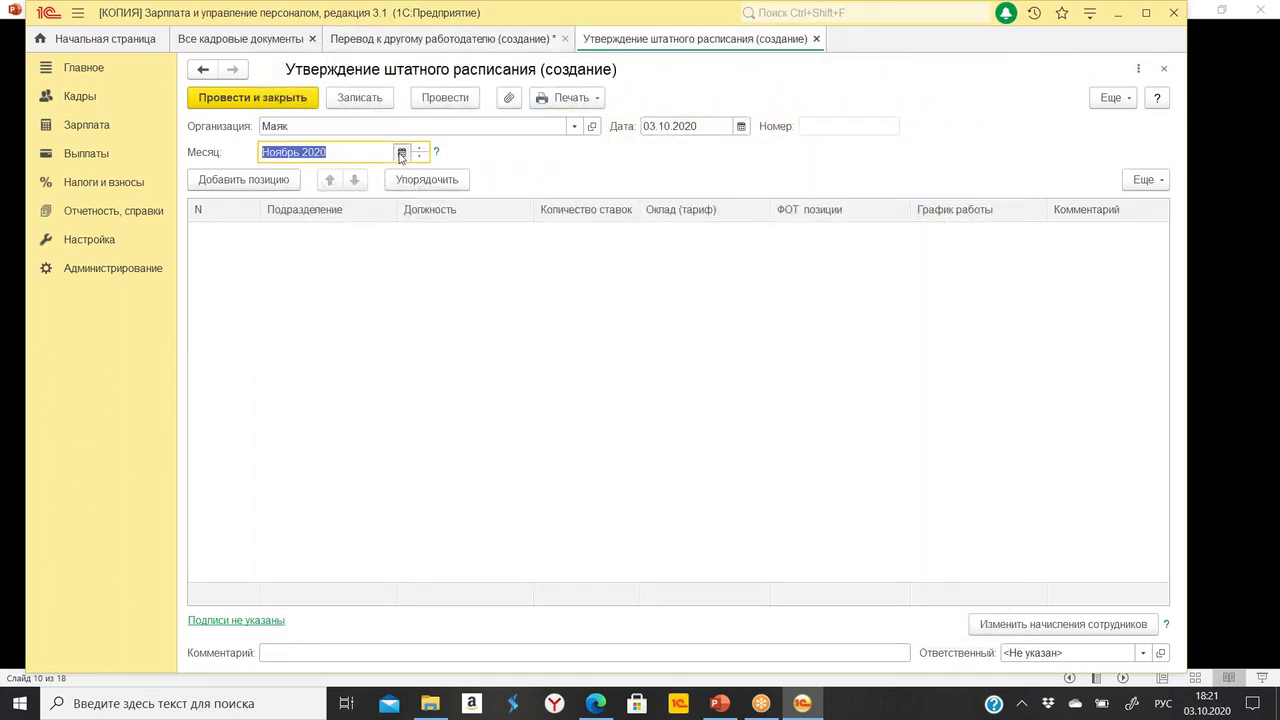
{"action": "left_click", "coordinate": [535, 400]}
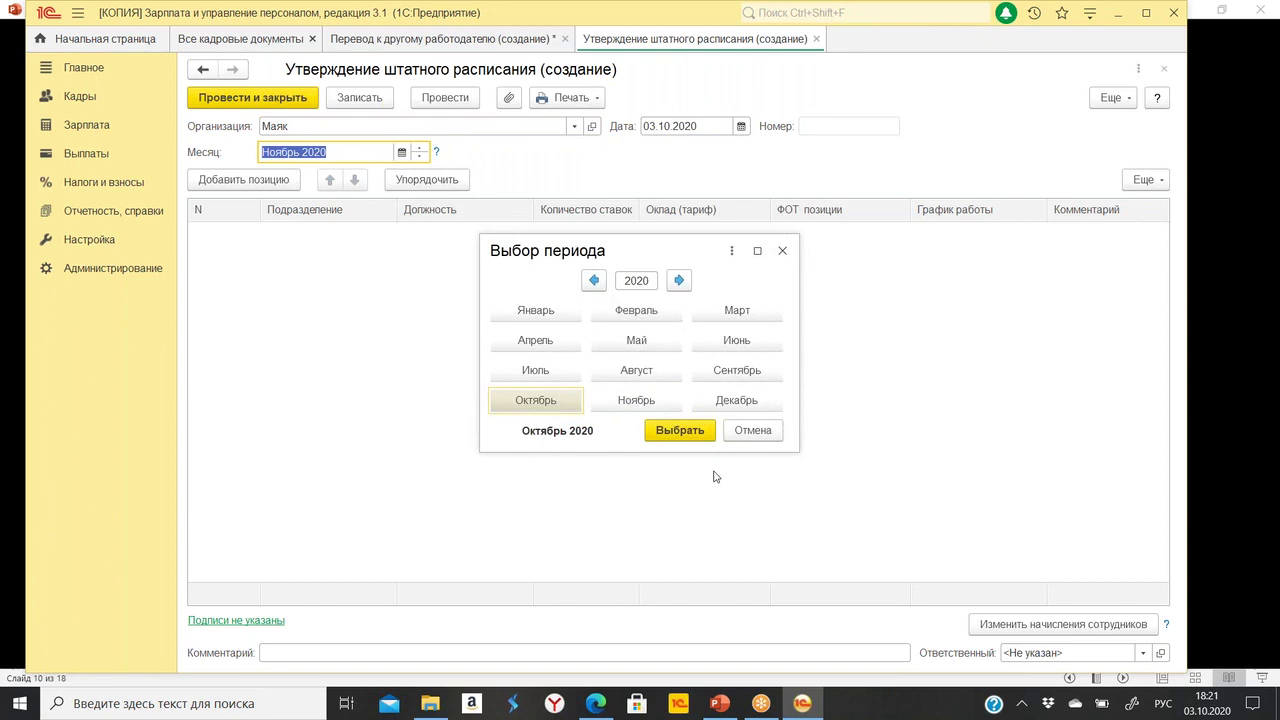
{"action": "left_click", "coordinate": [680, 430]}
{"action": "left_click", "coordinate": [692, 126]}
{"action": "type", "text": "01."}
{"action": "type", "text": "10"}
{"action": "key", "text": "Tab"}
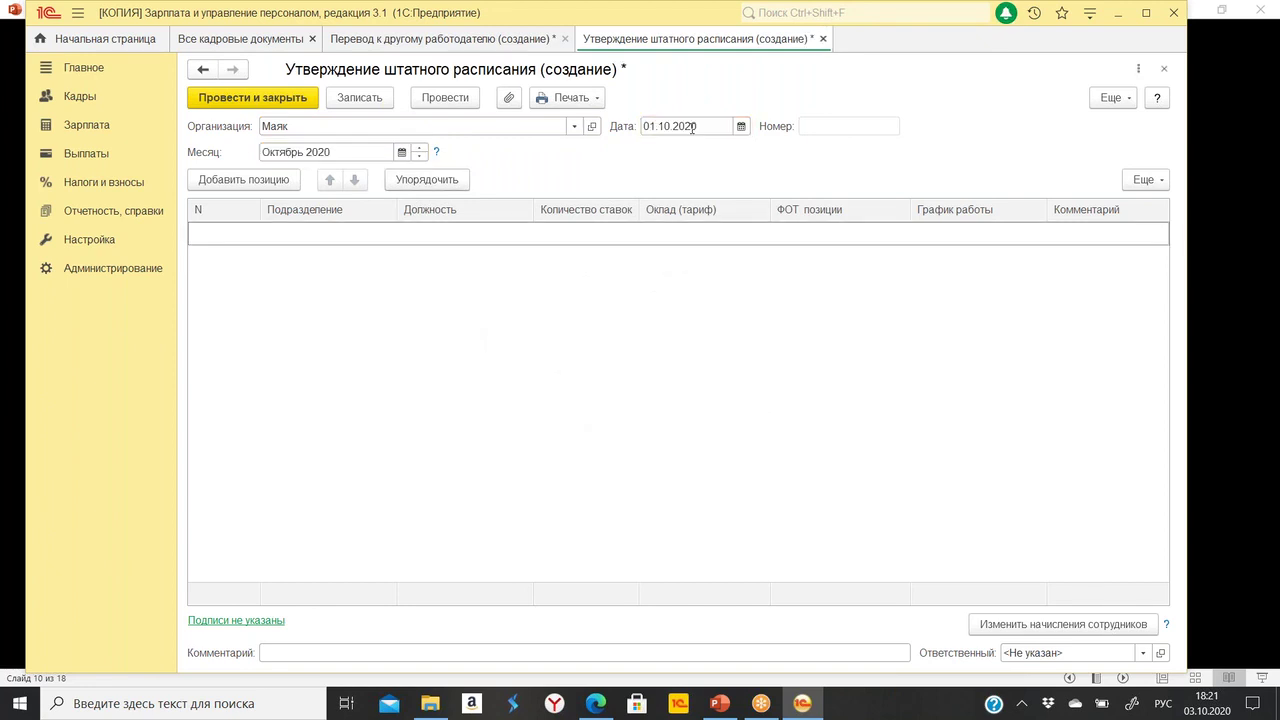
Add a staffing position in the department Основное with the job title Начальник охраны (объекта, участка).
{"action": "left_click", "coordinate": [266, 181]}
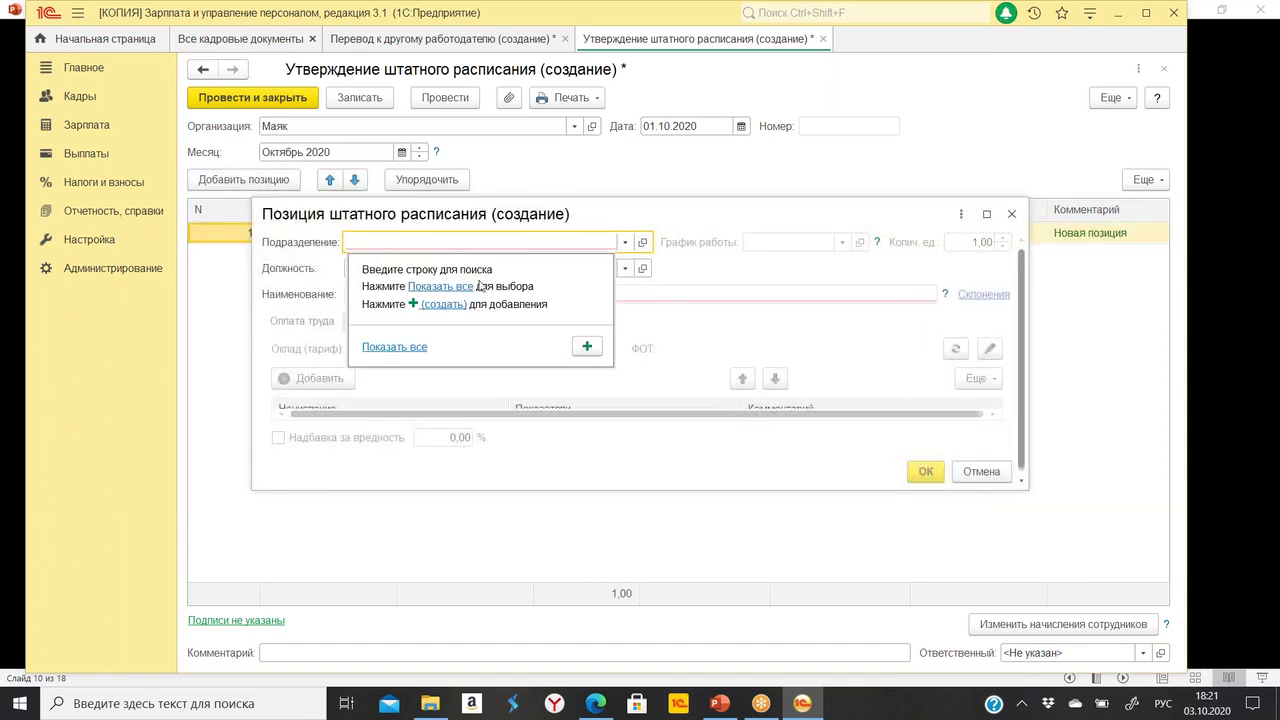
{"action": "left_click", "coordinate": [625, 242]}
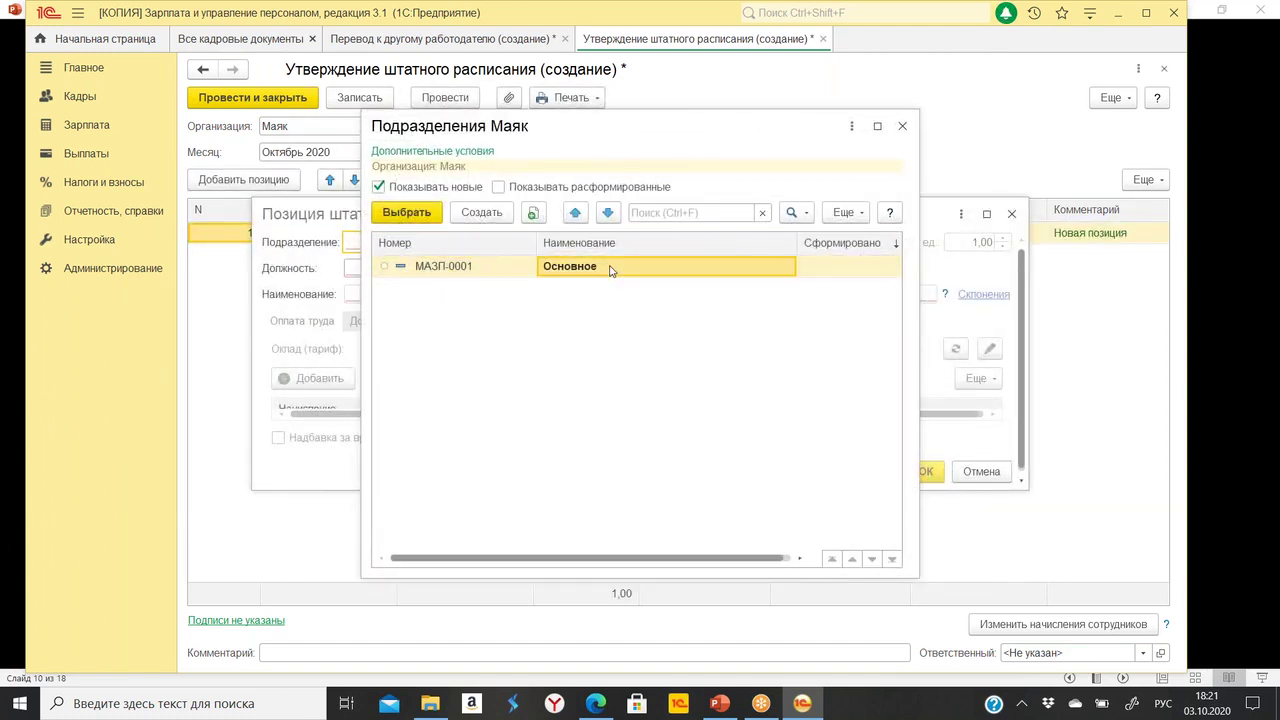
{"action": "double_click", "coordinate": [607, 268]}
{"action": "left_click", "coordinate": [600, 267]}
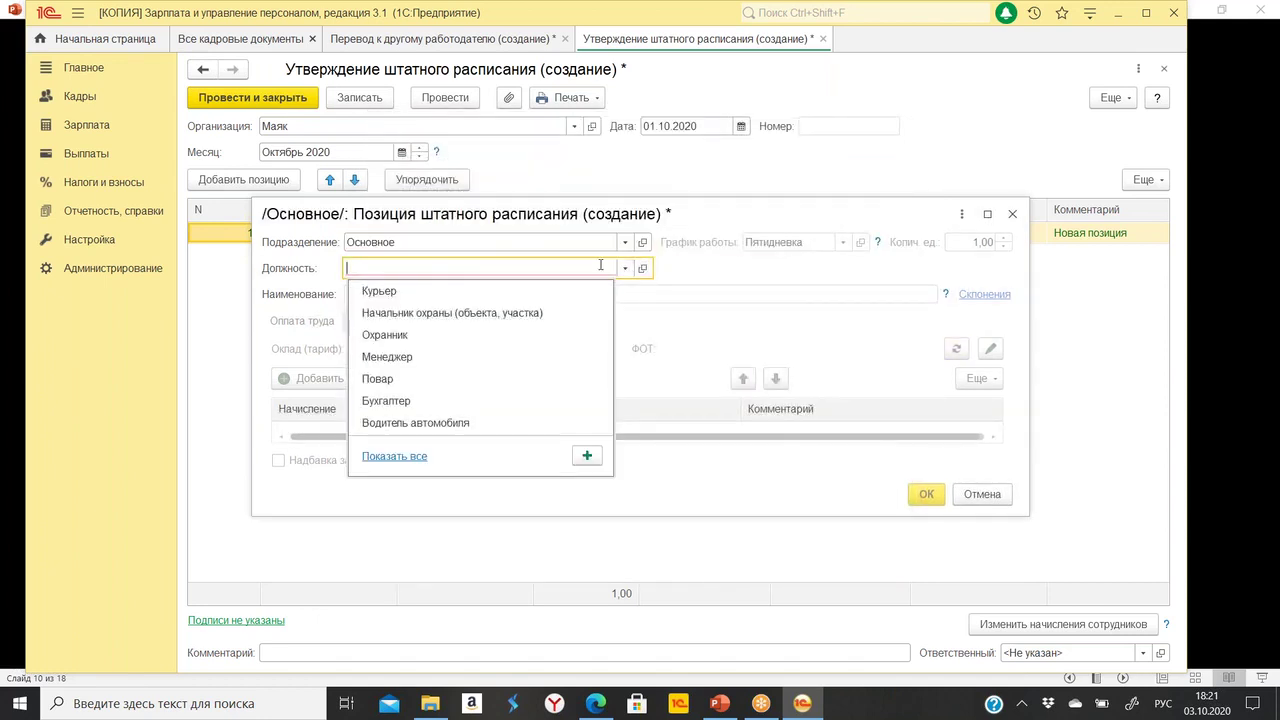
{"action": "left_click", "coordinate": [394, 458]}
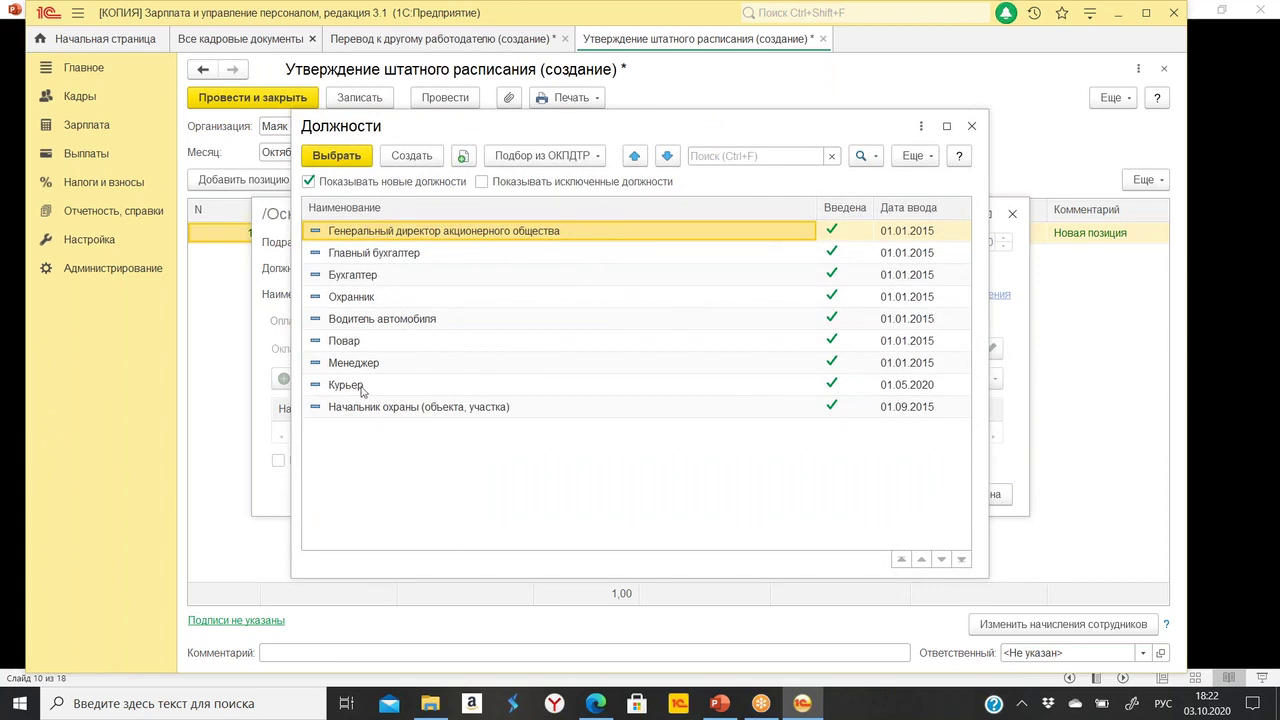
{"action": "left_click", "coordinate": [380, 412]}
{"action": "double_click", "coordinate": [380, 407]}
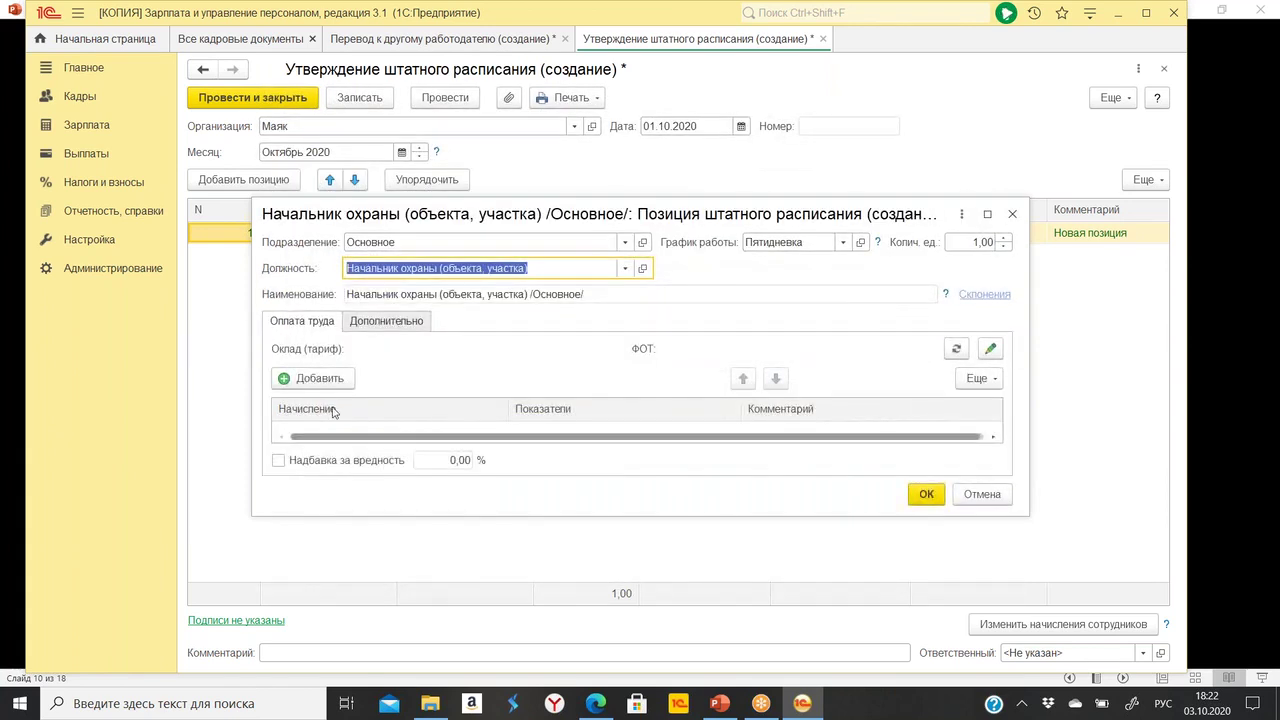
Add the accrual Оплата по окладу with a salary of 60 000 to the position and confirm the position.
{"action": "left_click_drag", "start_coordinate": [690, 516], "coordinate": [690, 603]}
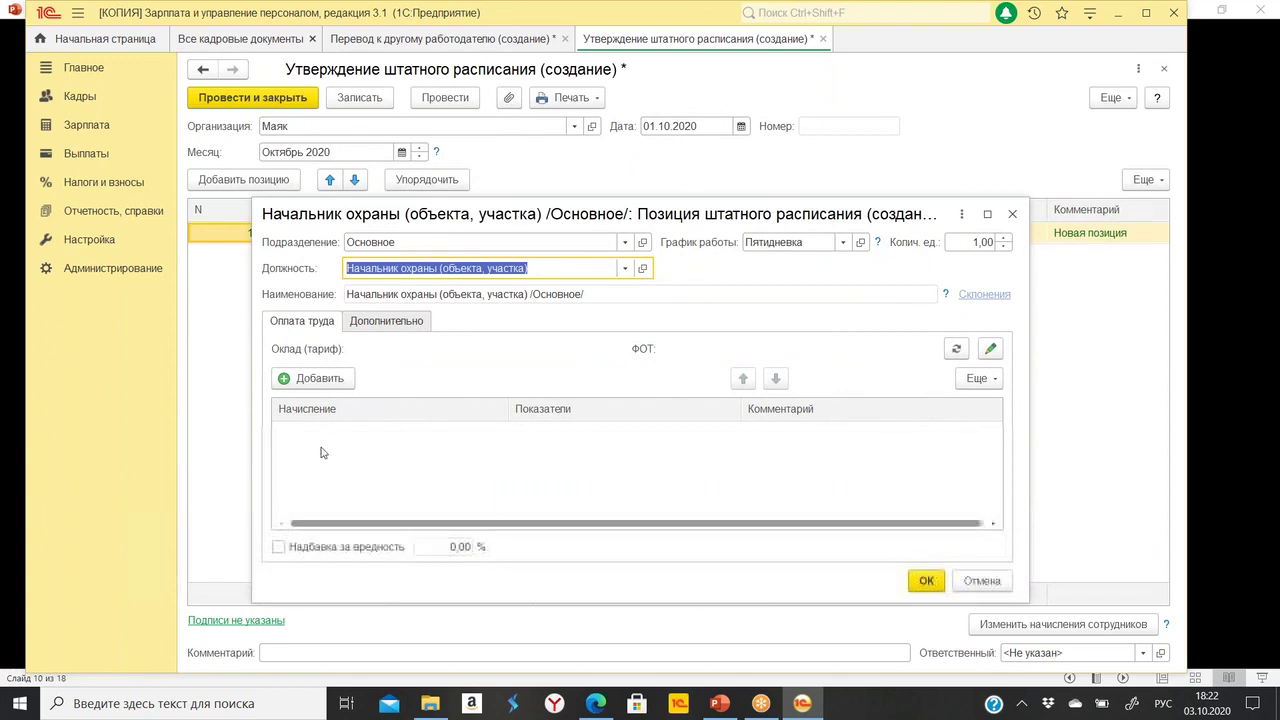
{"action": "left_click", "coordinate": [312, 378]}
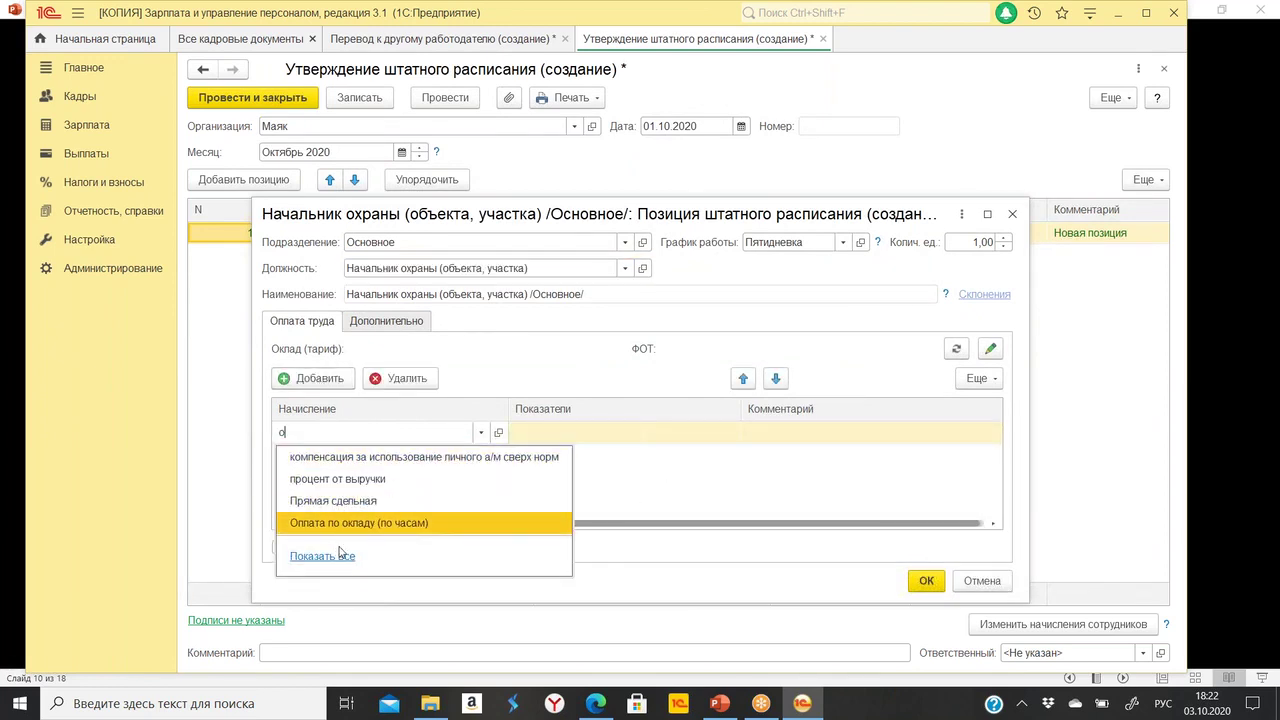
{"action": "type", "text": "оп"}
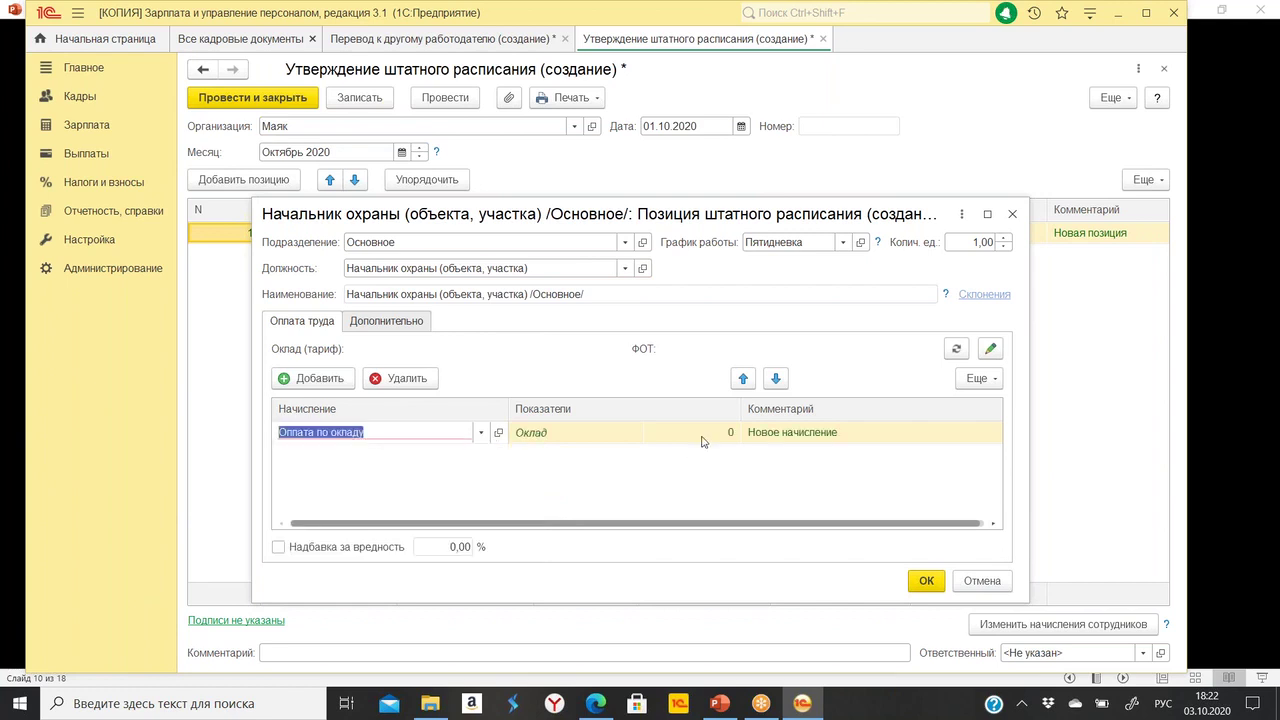
{"action": "left_click", "coordinate": [702, 440]}
{"action": "type", "text": "6000"}
{"action": "key", "text": "Return"}
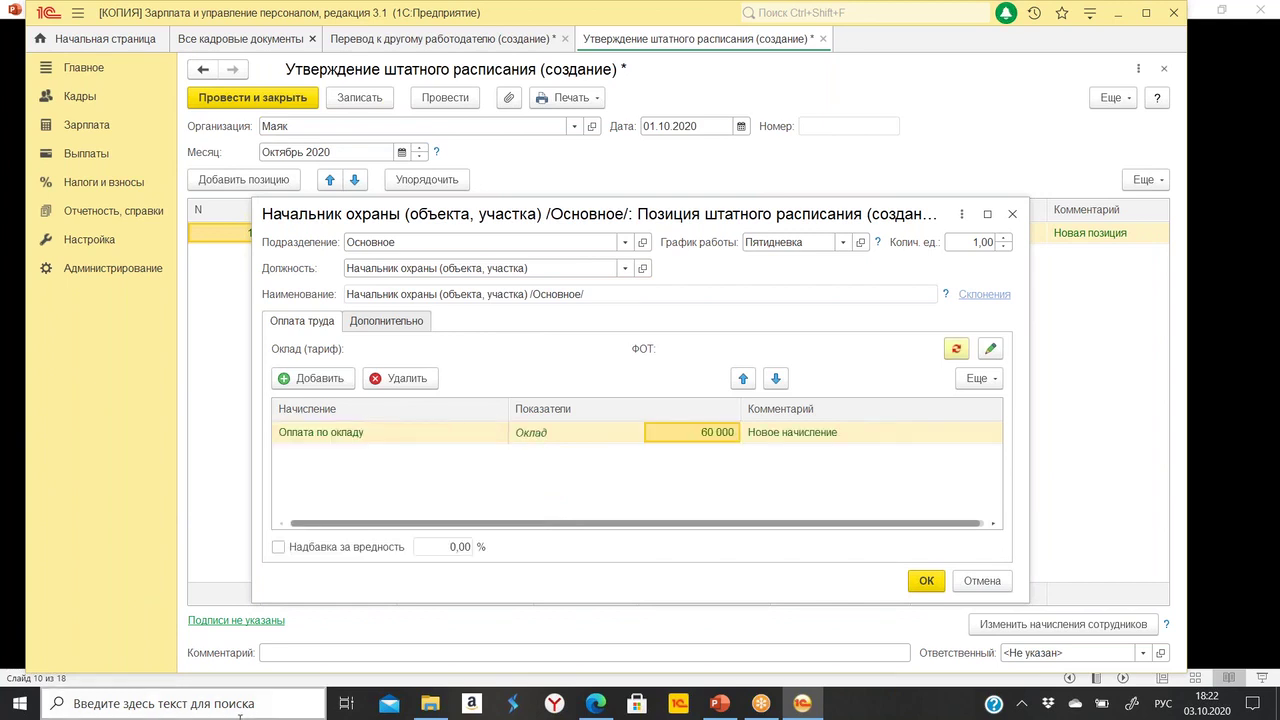
{"action": "key", "text": "ctrl+Return"}
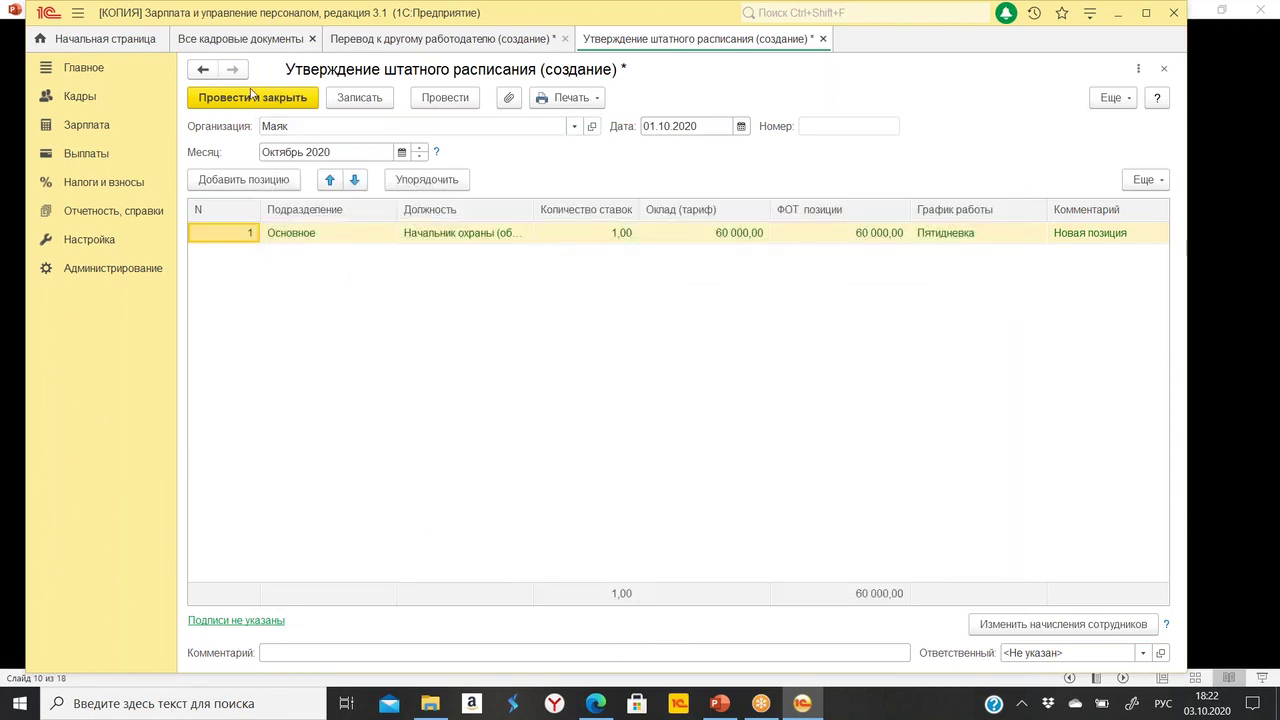
Post and close the staffing approval, and choose the position Начальник охраны (объекта, участка) /Основное/ for the employee transfer.
{"action": "left_click", "coordinate": [270, 104]}
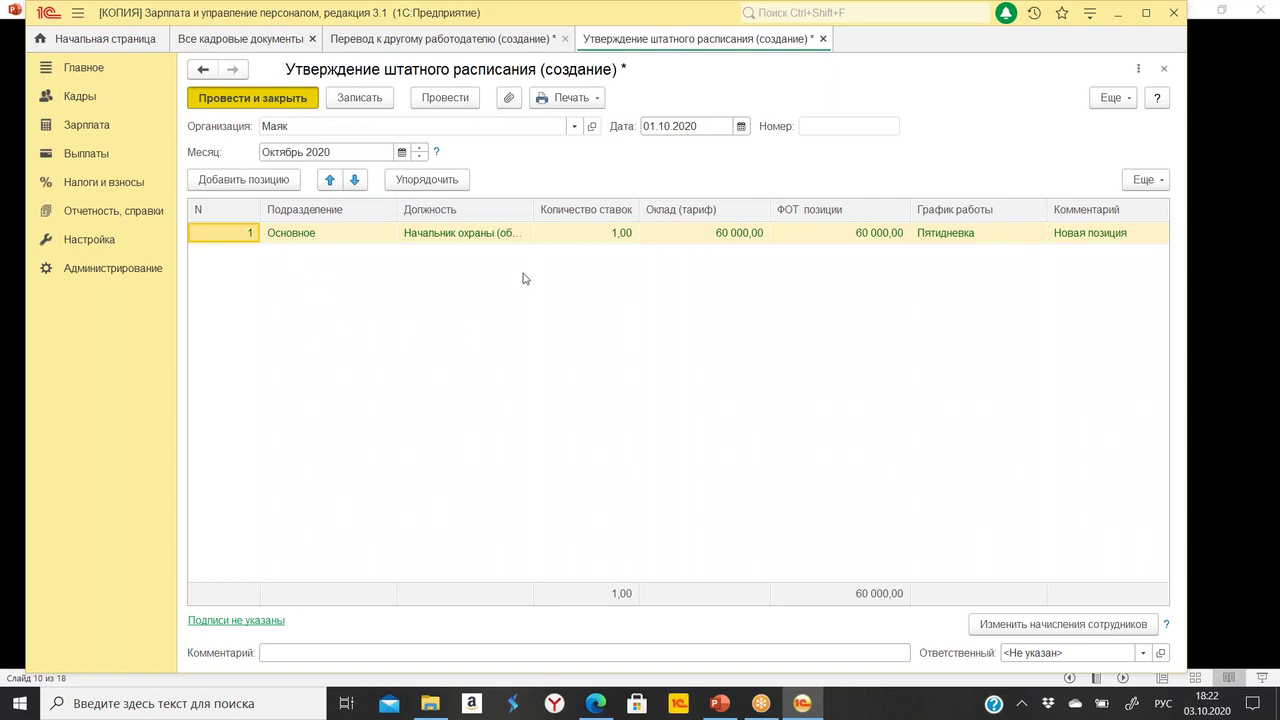
{"action": "left_click", "coordinate": [1003, 56]}
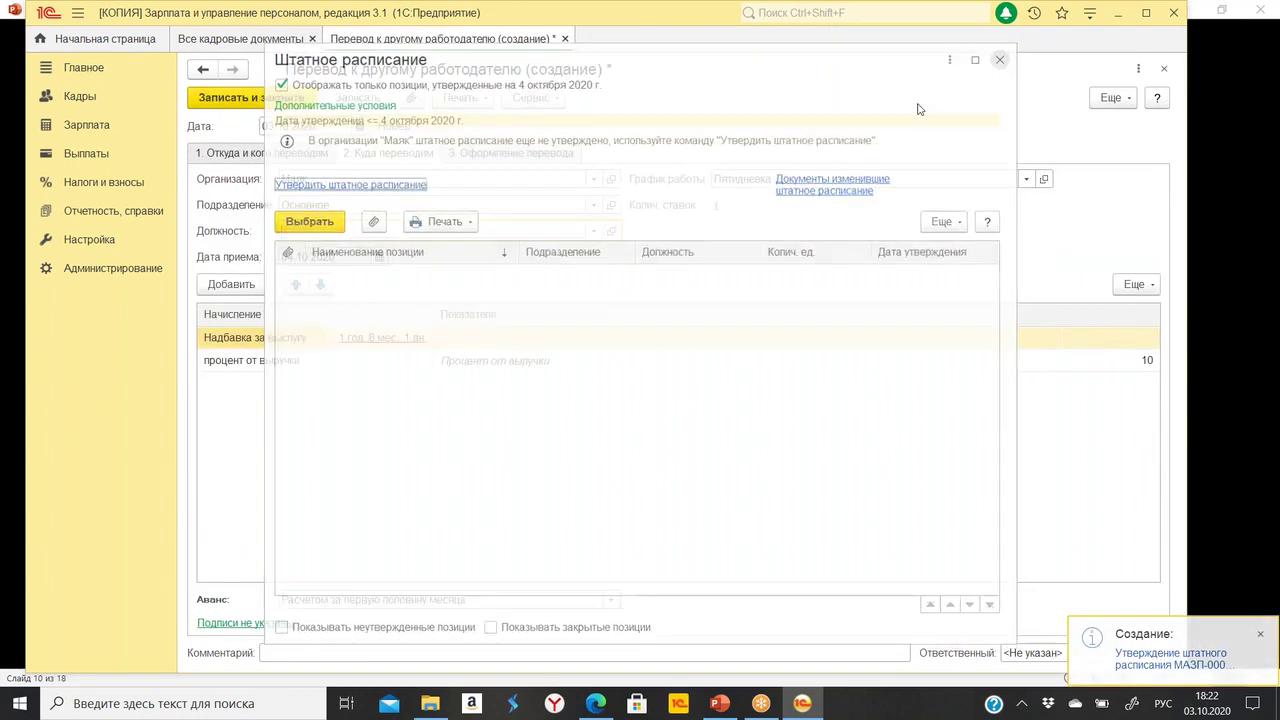
{"action": "left_click", "coordinate": [368, 275]}
{"action": "double_click", "coordinate": [407, 274]}
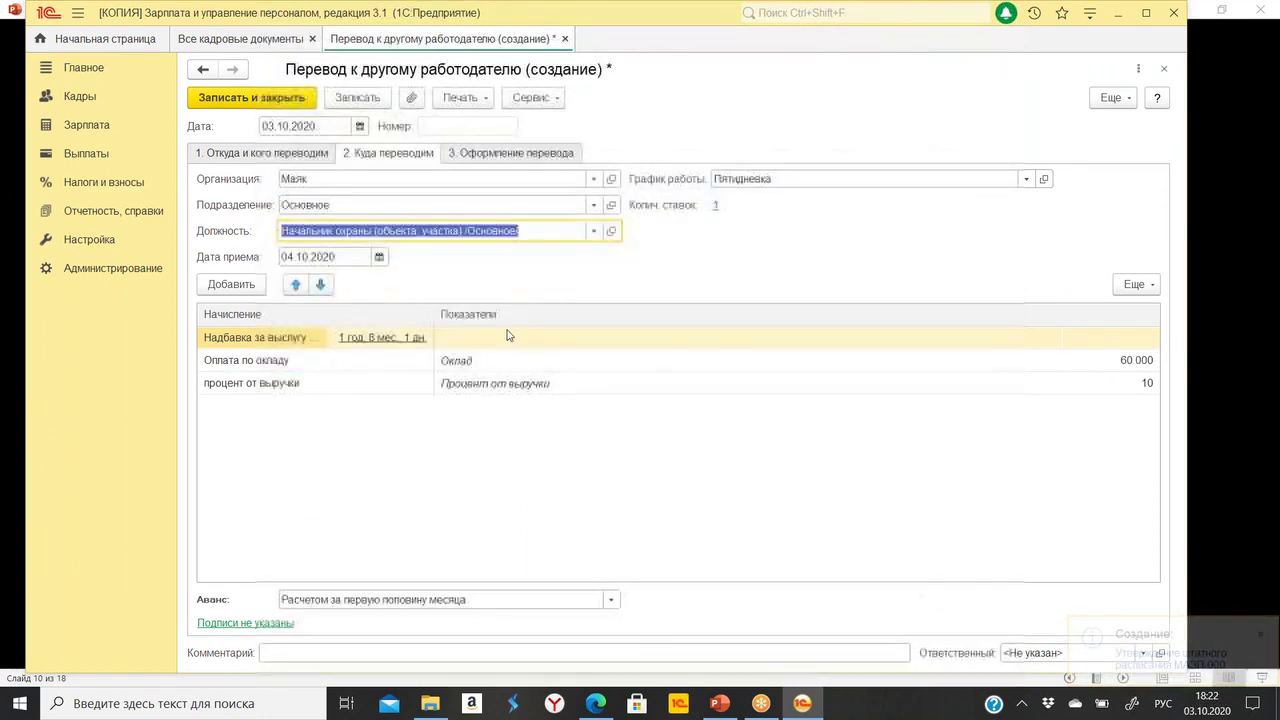
Inspect how the seniority for the long-service bonus is calculated in the transfer document, leaving the settings as they are.
{"action": "left_click", "coordinate": [312, 362]}
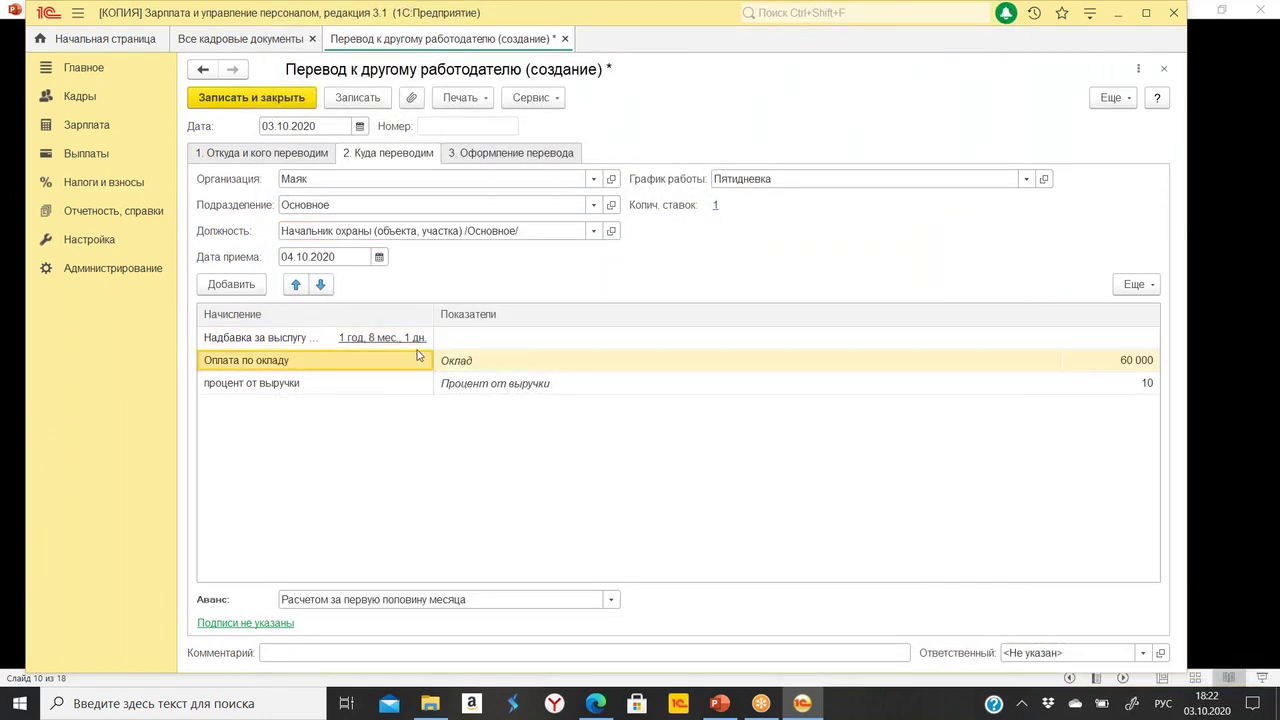
{"action": "left_click", "coordinate": [375, 340]}
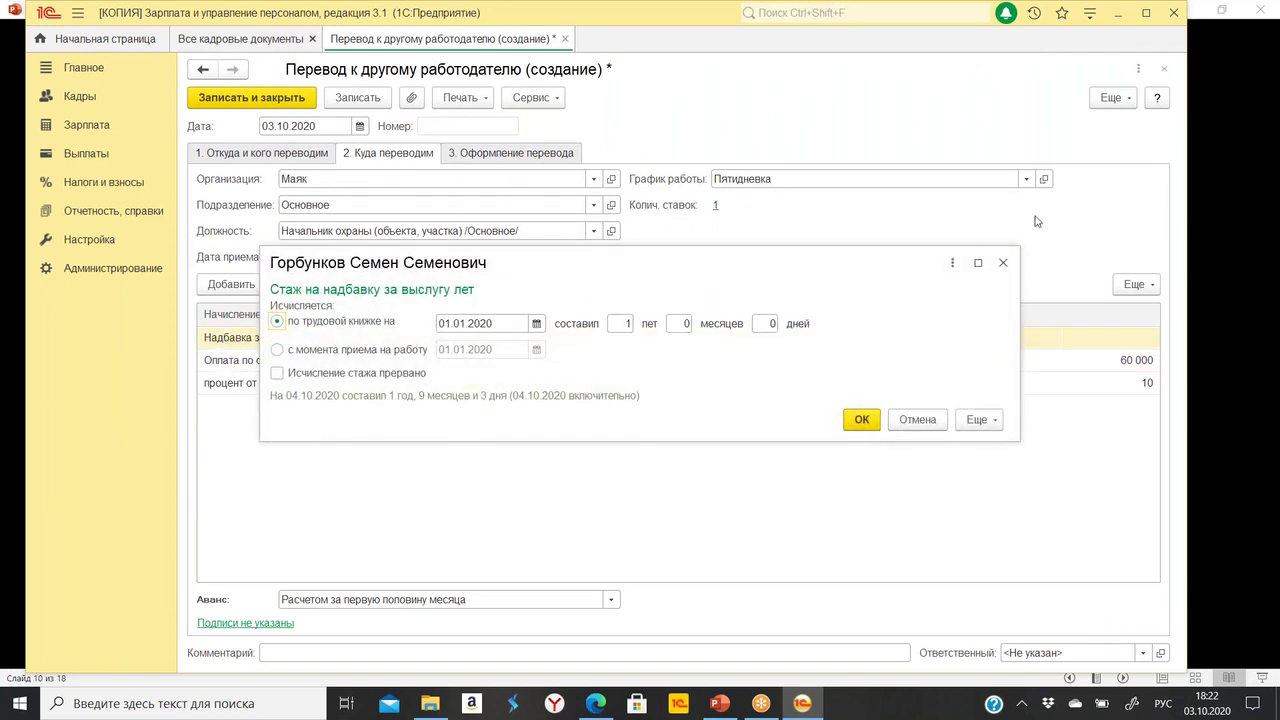
{"action": "left_click", "coordinate": [1003, 262]}
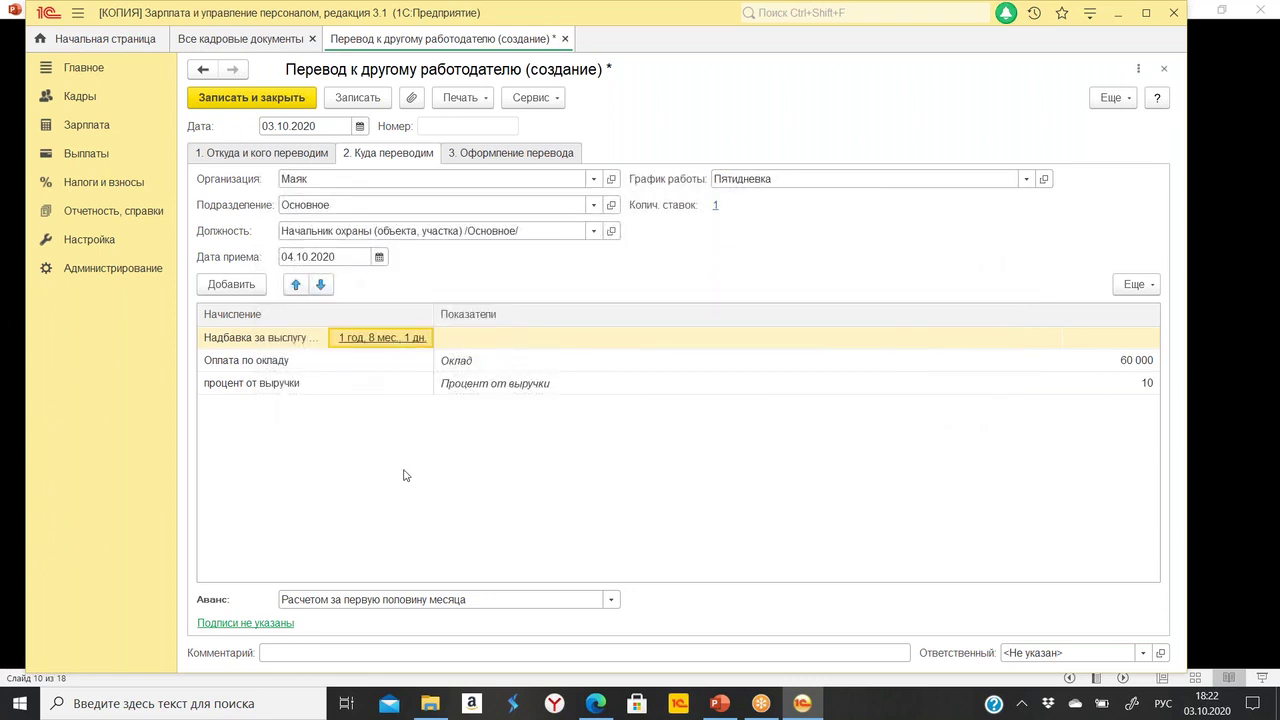
Delete the accrual процент от выручки from the accruals at the new employer.
{"action": "left_click", "coordinate": [1105, 366]}
{"action": "left_click", "coordinate": [311, 389]}
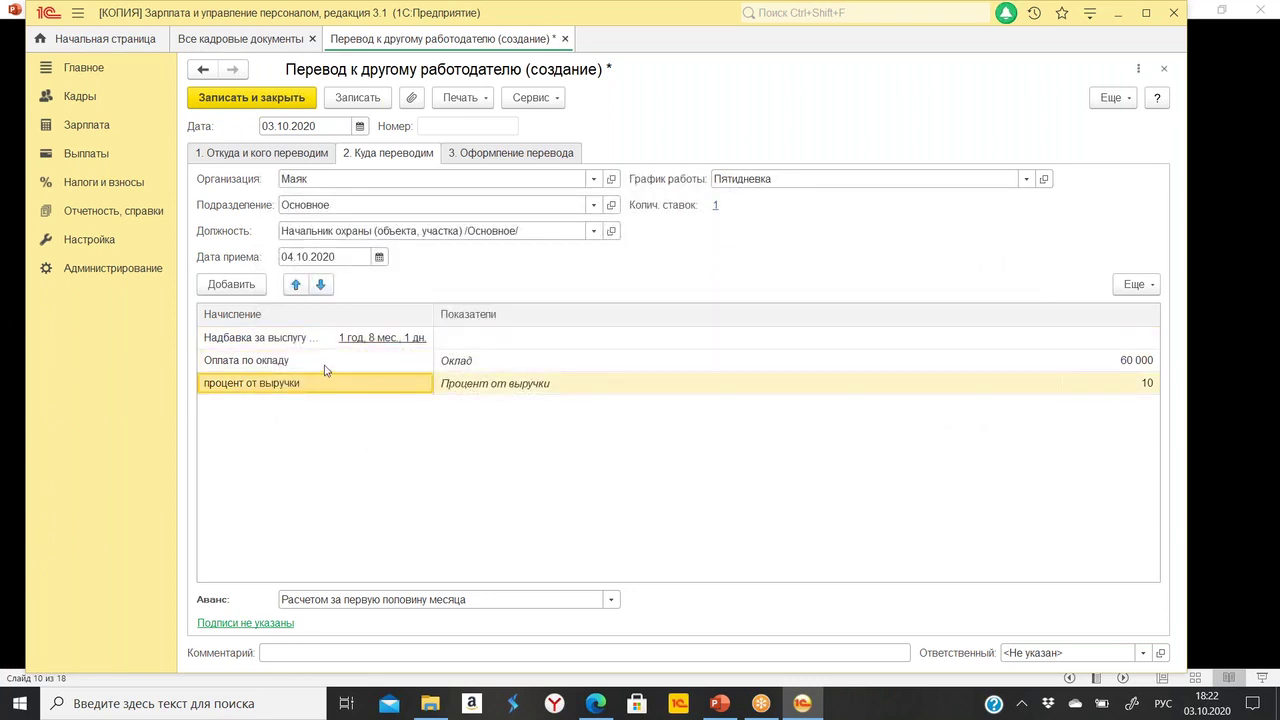
{"action": "left_click", "coordinate": [324, 366]}
{"action": "left_click", "coordinate": [505, 384]}
{"action": "right_click", "coordinate": [505, 384]}
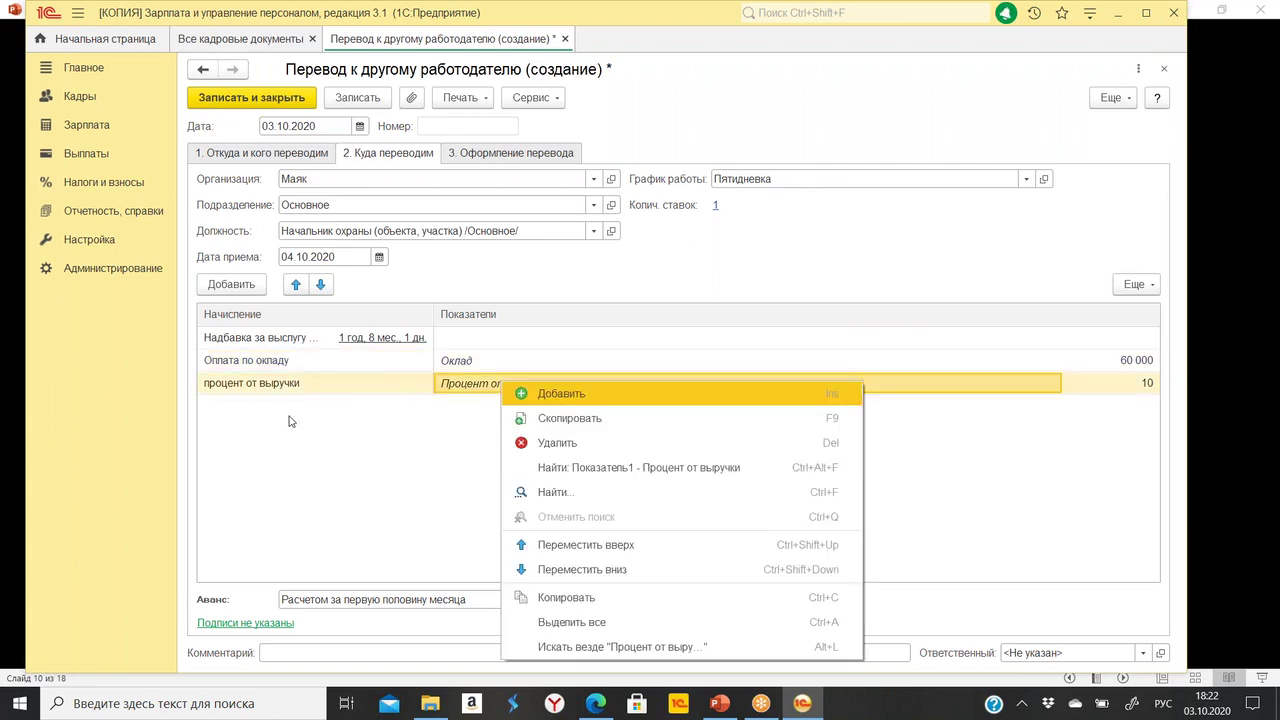
{"action": "left_click", "coordinate": [631, 443]}
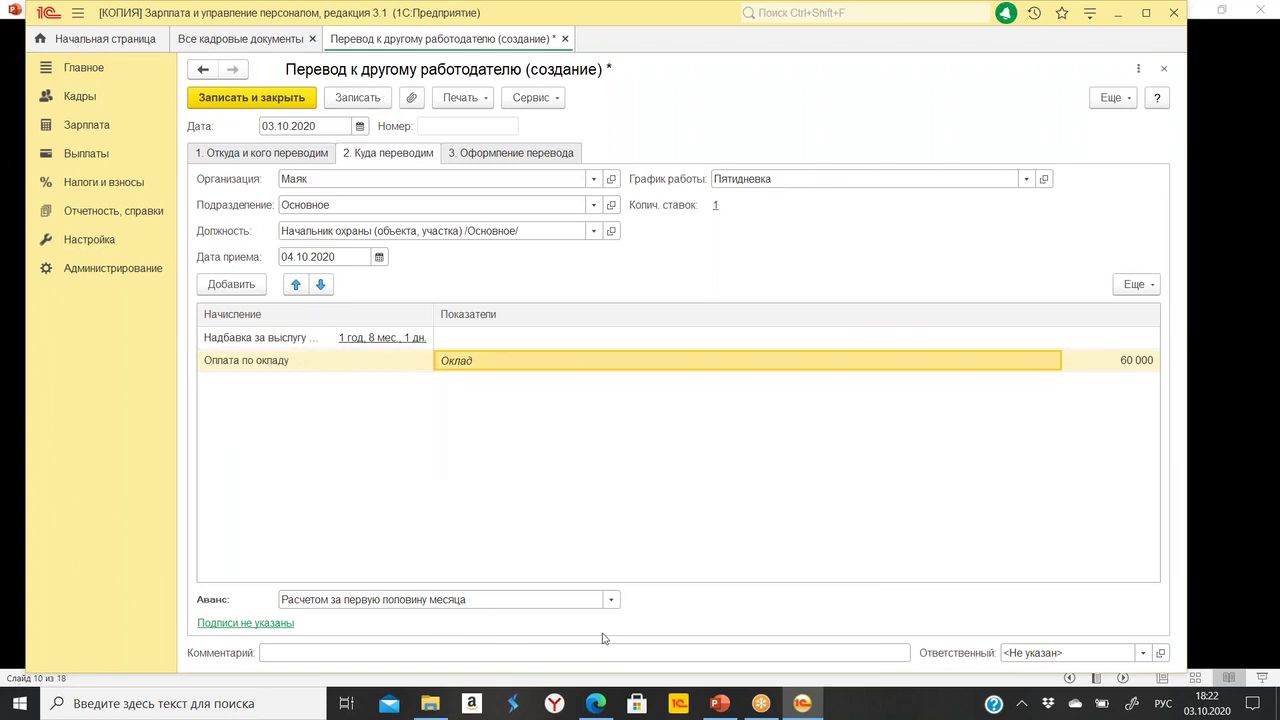
Check the available advance calculation methods, keeping the chosen one, and save the transfer document from its Оформление перевода section.
{"action": "left_click", "coordinate": [611, 599]}
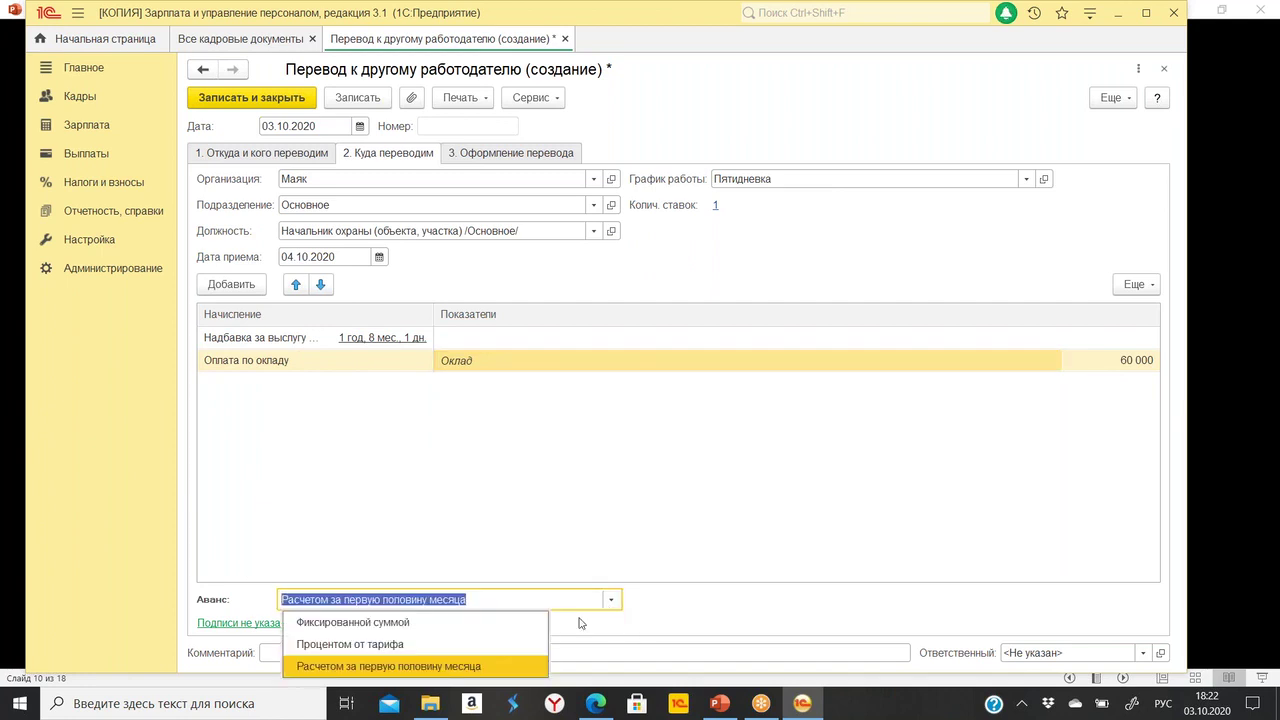
{"action": "left_click", "coordinate": [563, 595]}
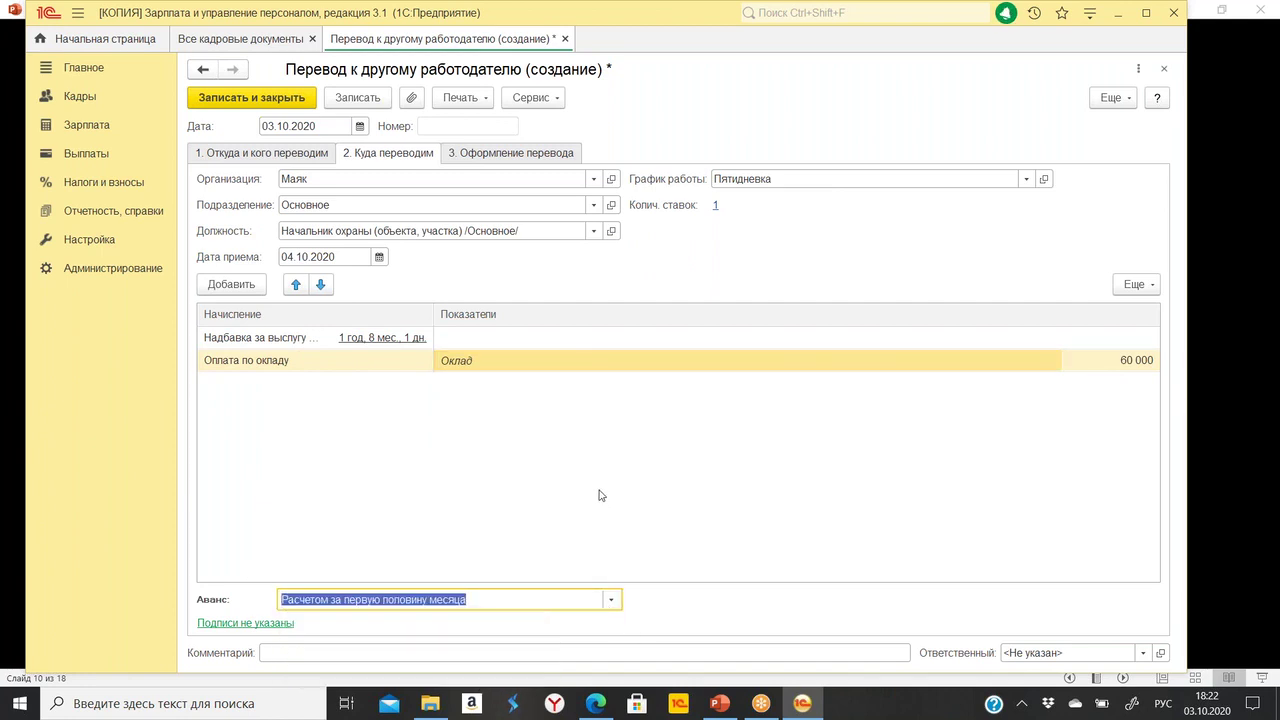
{"action": "left_click", "coordinate": [488, 155]}
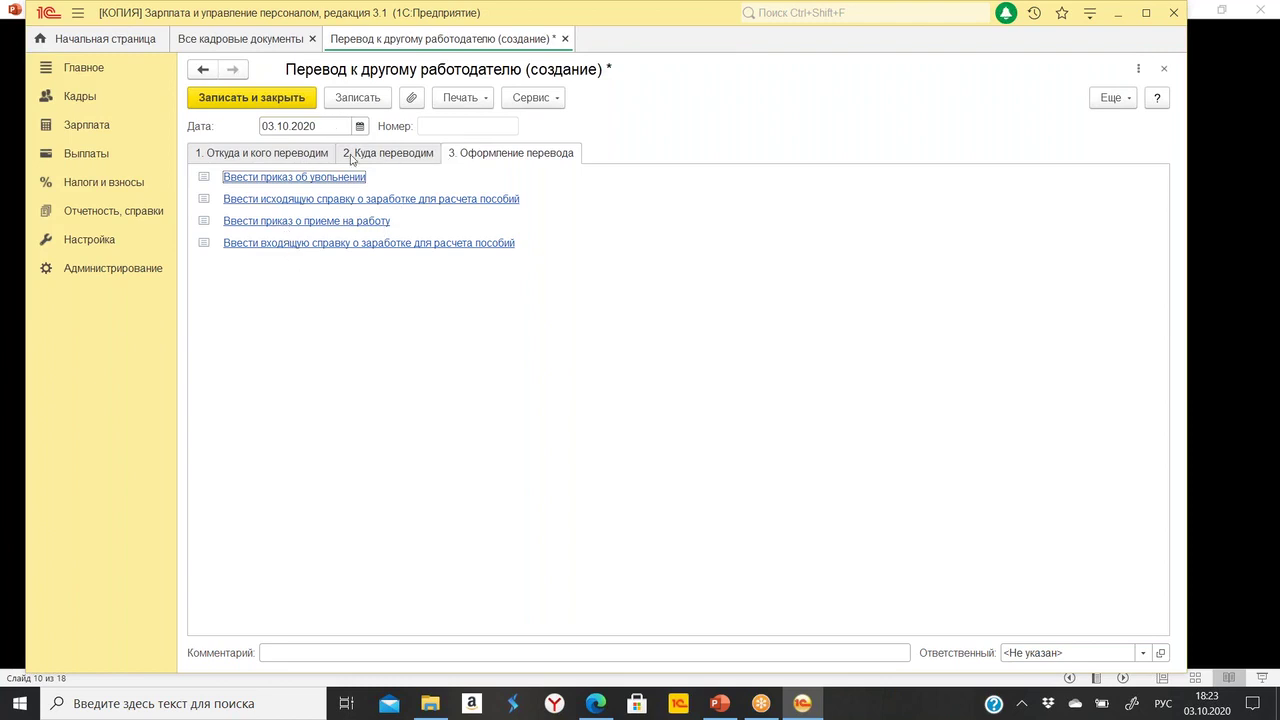
{"action": "left_click", "coordinate": [357, 99]}
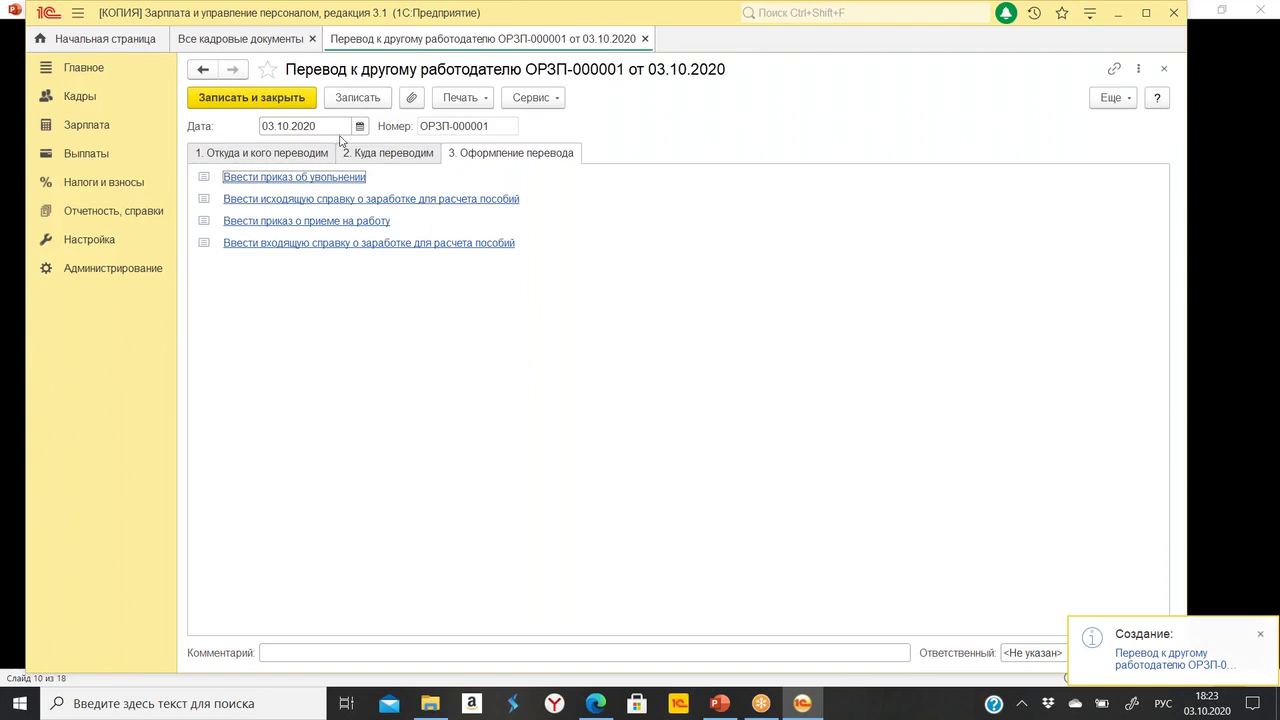
Enter the dismissal order from the transfer, review its leave compensation, accruals, additional data and certificates, and post it.
{"action": "left_click", "coordinate": [321, 178]}
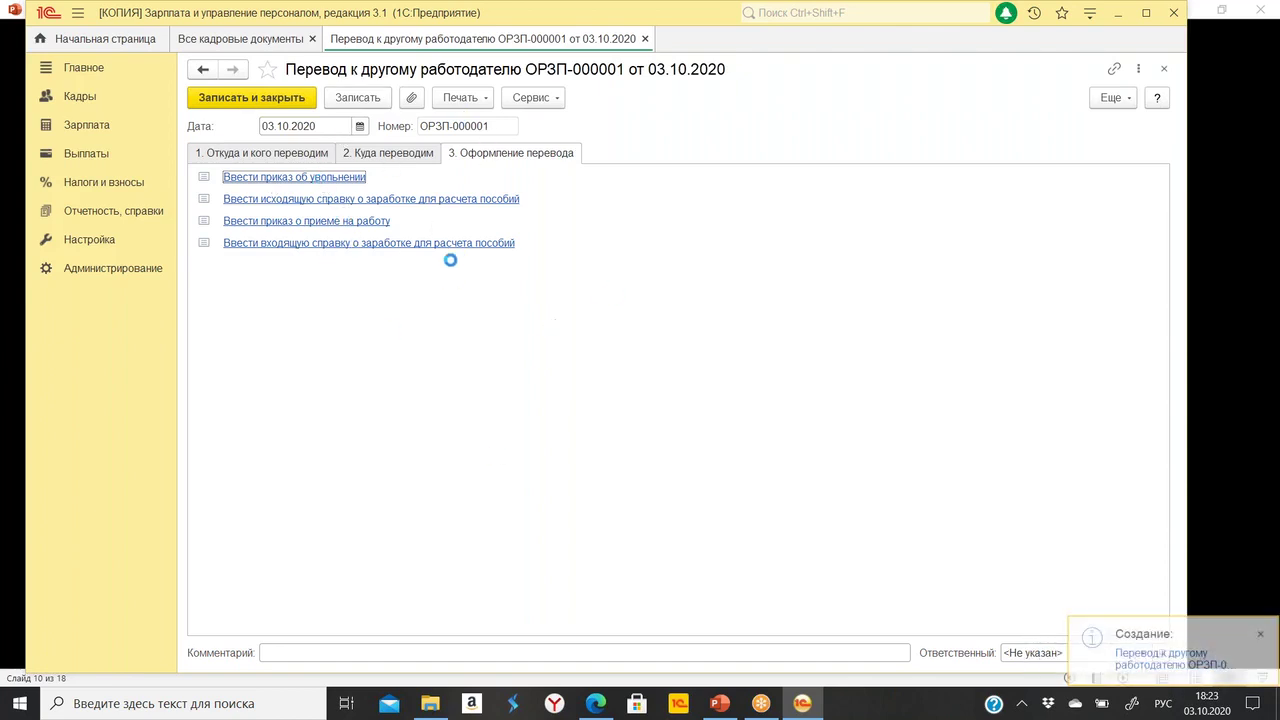
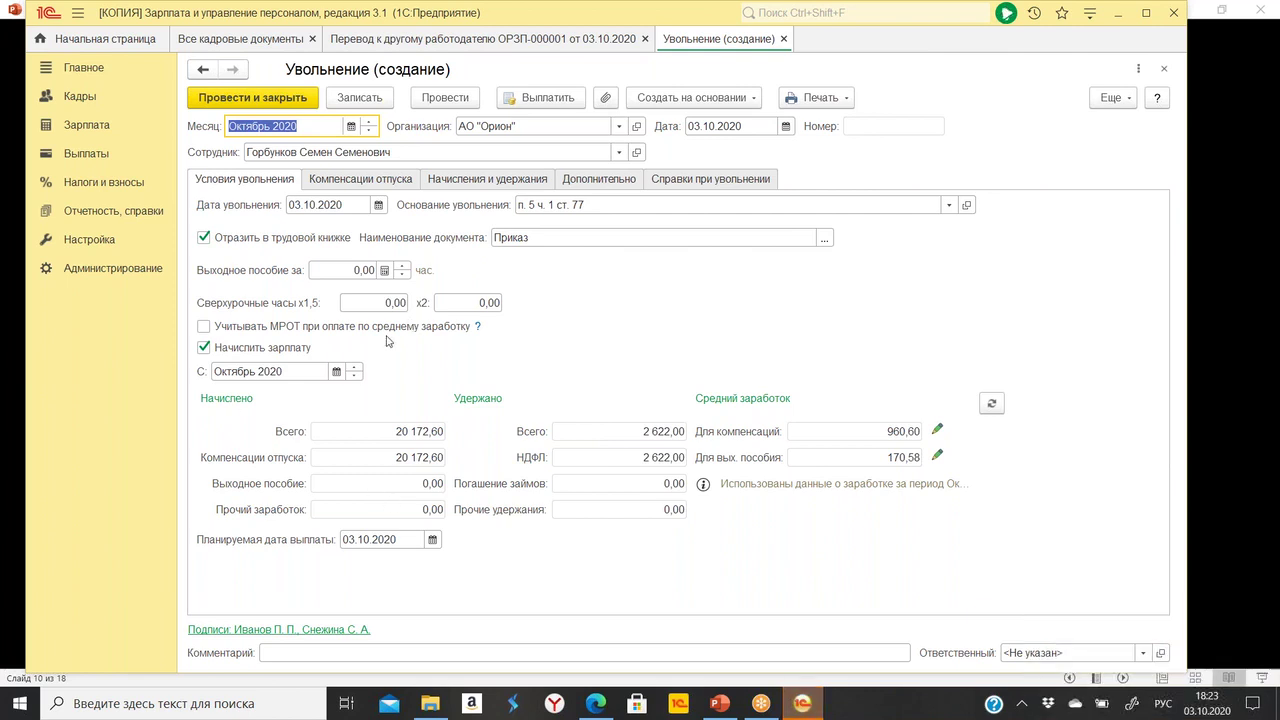
{"action": "left_click", "coordinate": [362, 180]}
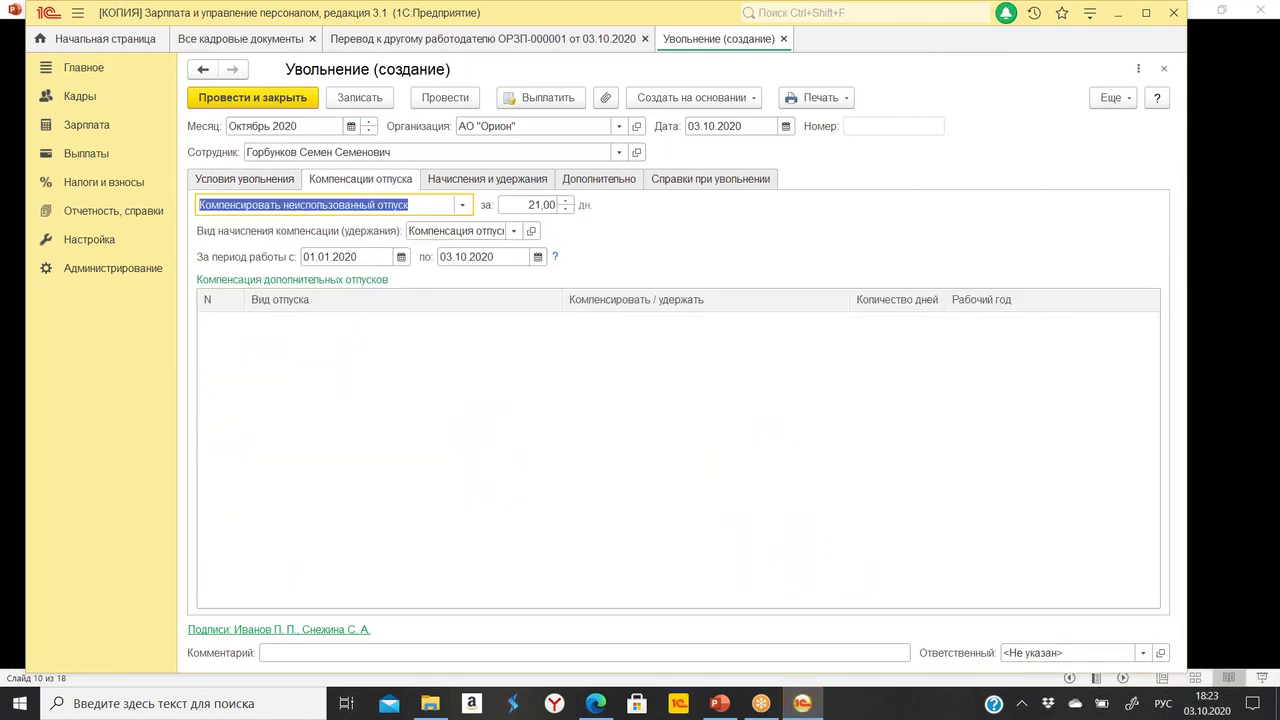
{"action": "left_click", "coordinate": [489, 180]}
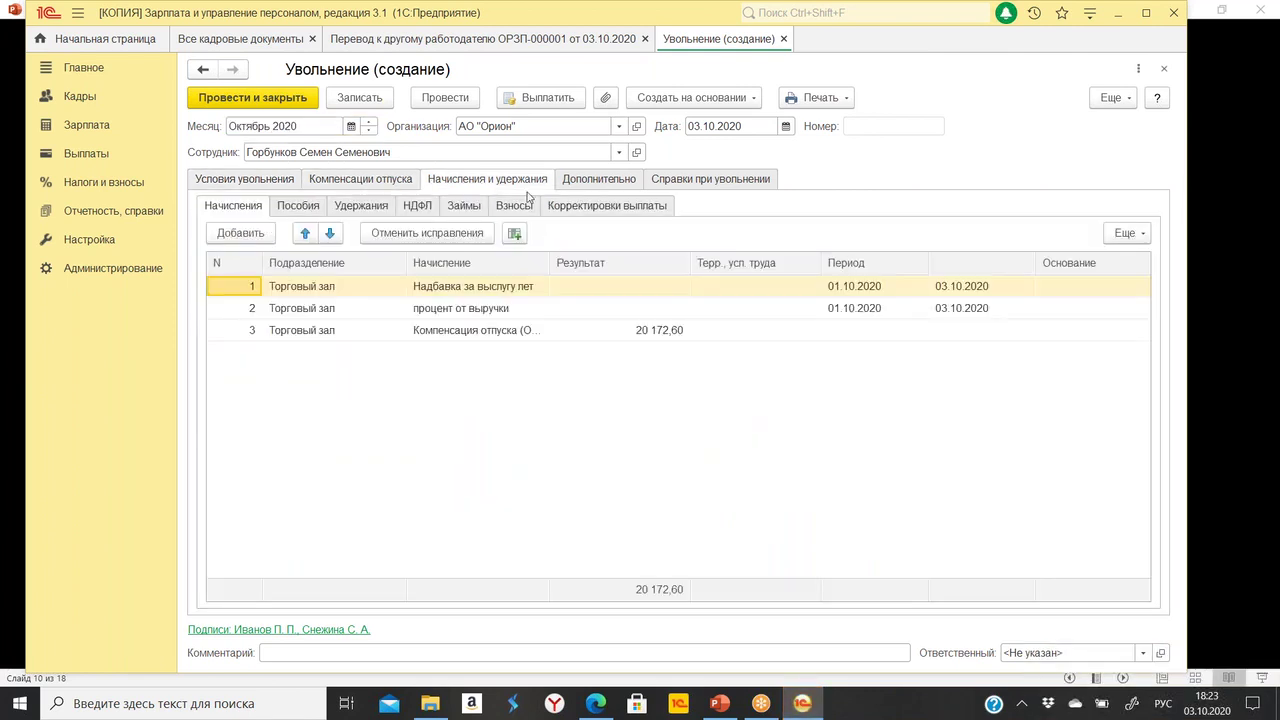
{"action": "left_click", "coordinate": [624, 184]}
{"action": "left_click", "coordinate": [715, 183]}
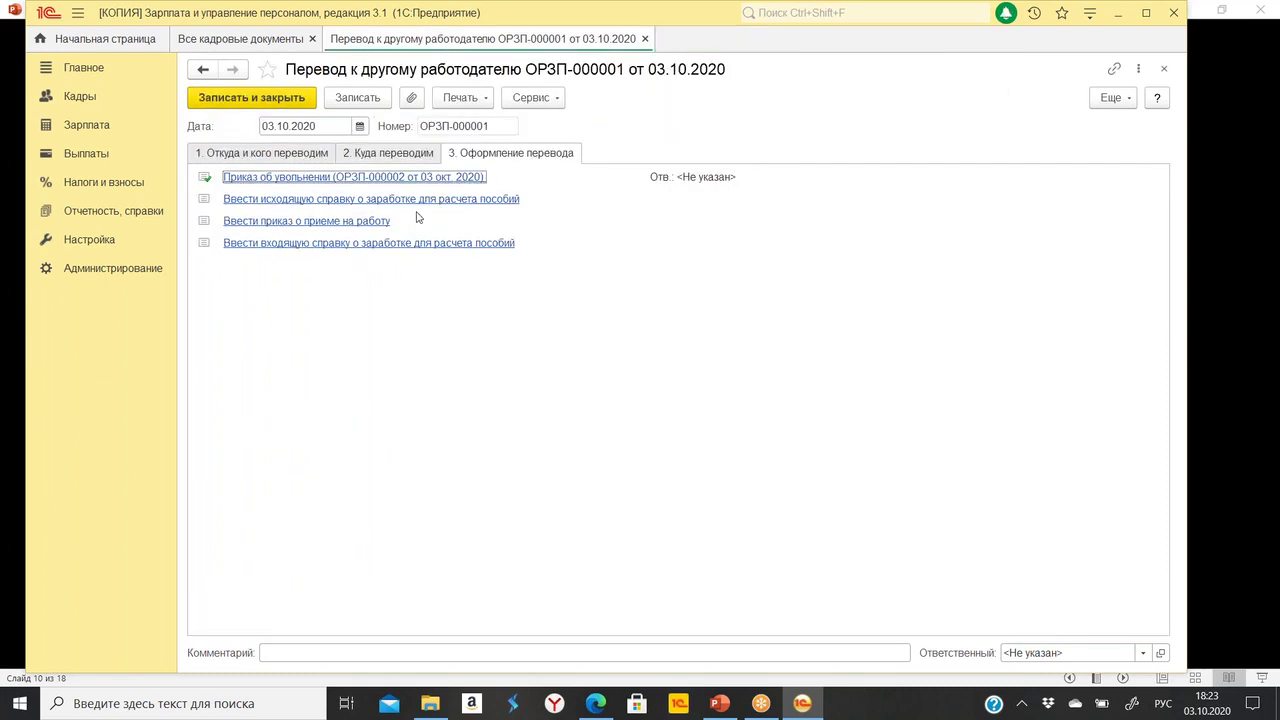
Enter the outgoing earnings certificate from the transfer, review its sections, set the insurer's territorial body to 1, and try to post it.
{"action": "left_click", "coordinate": [313, 201]}
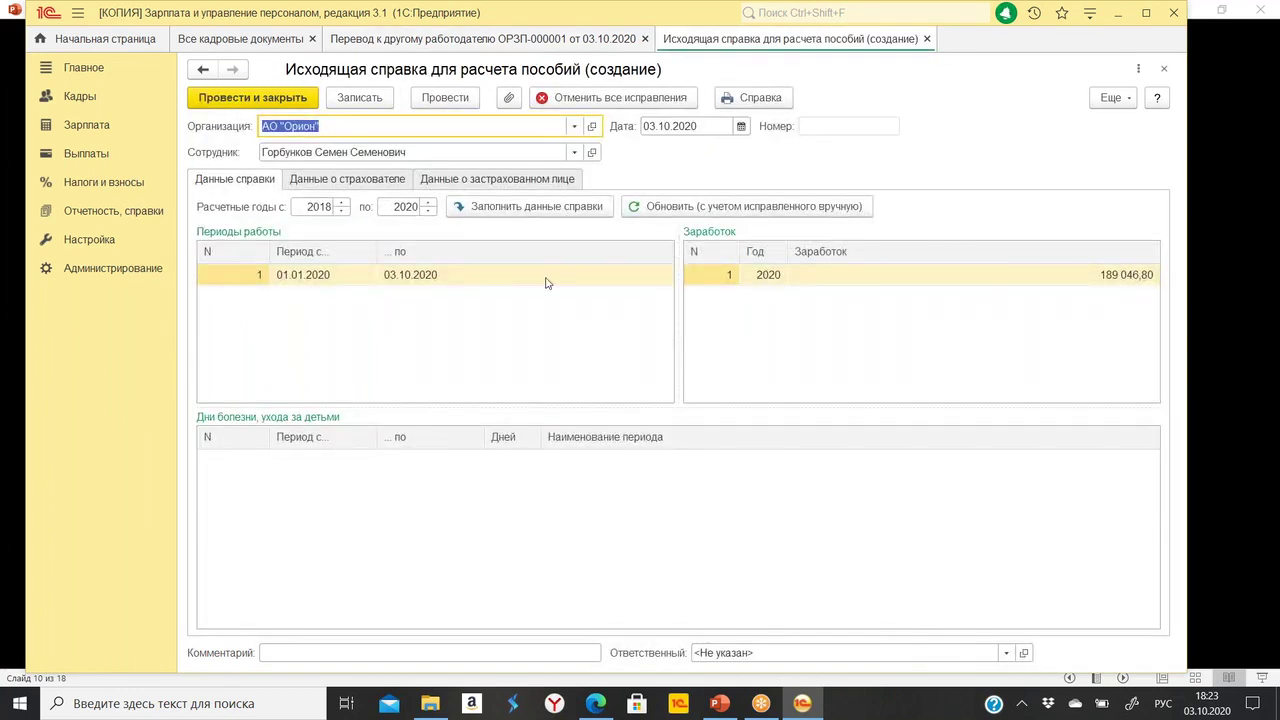
{"action": "left_click", "coordinate": [366, 185]}
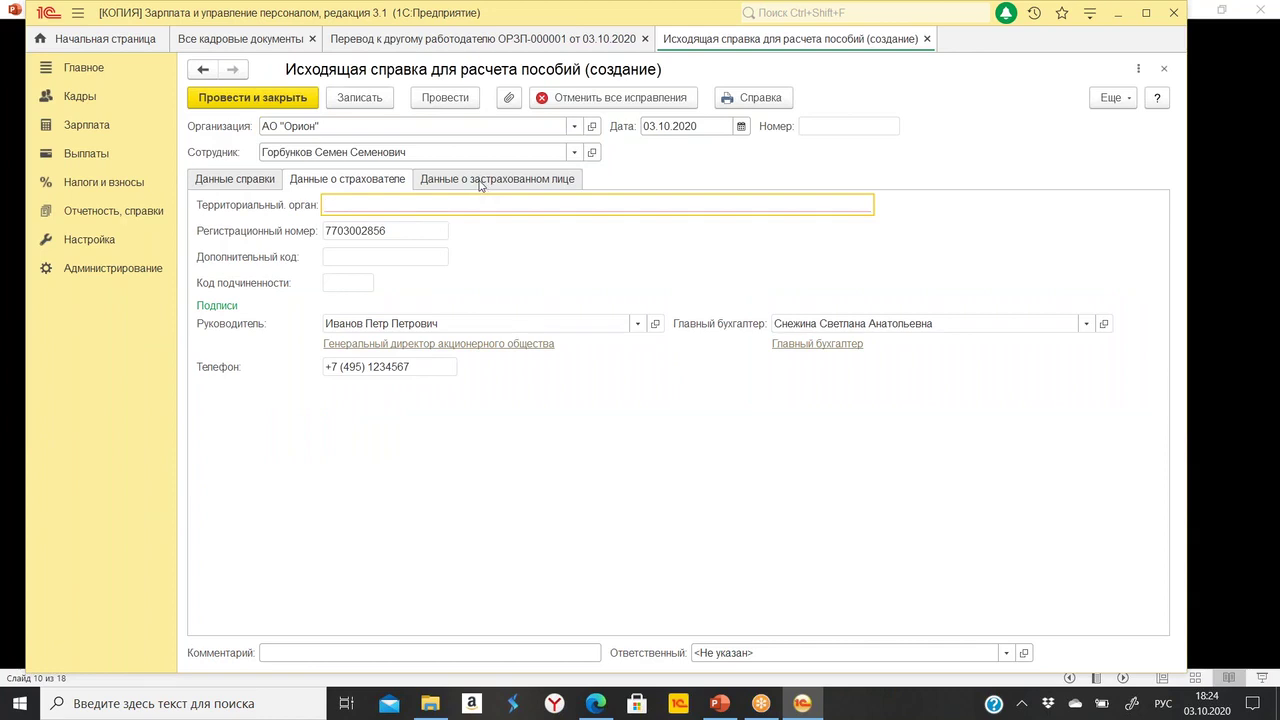
{"action": "left_click", "coordinate": [481, 184]}
{"action": "left_click", "coordinate": [262, 184]}
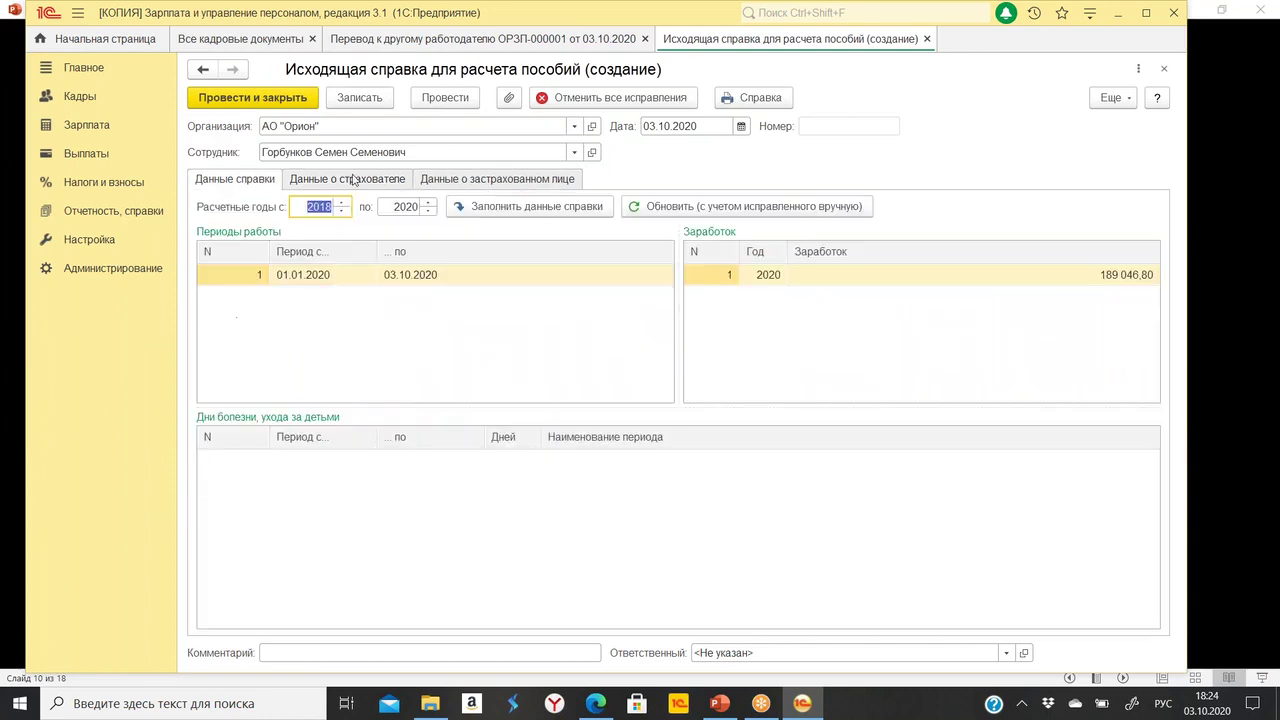
{"action": "left_click", "coordinate": [378, 190]}
{"action": "type", "text": "1"}
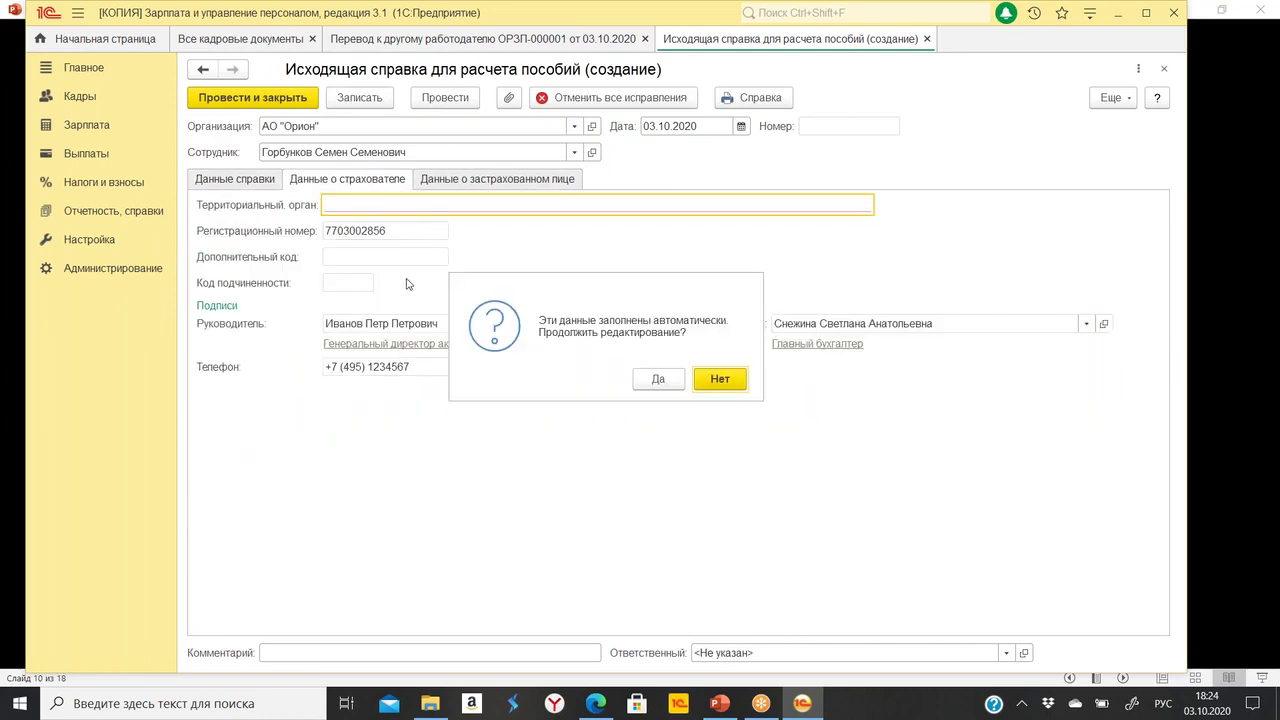
{"action": "left_click", "coordinate": [659, 380]}
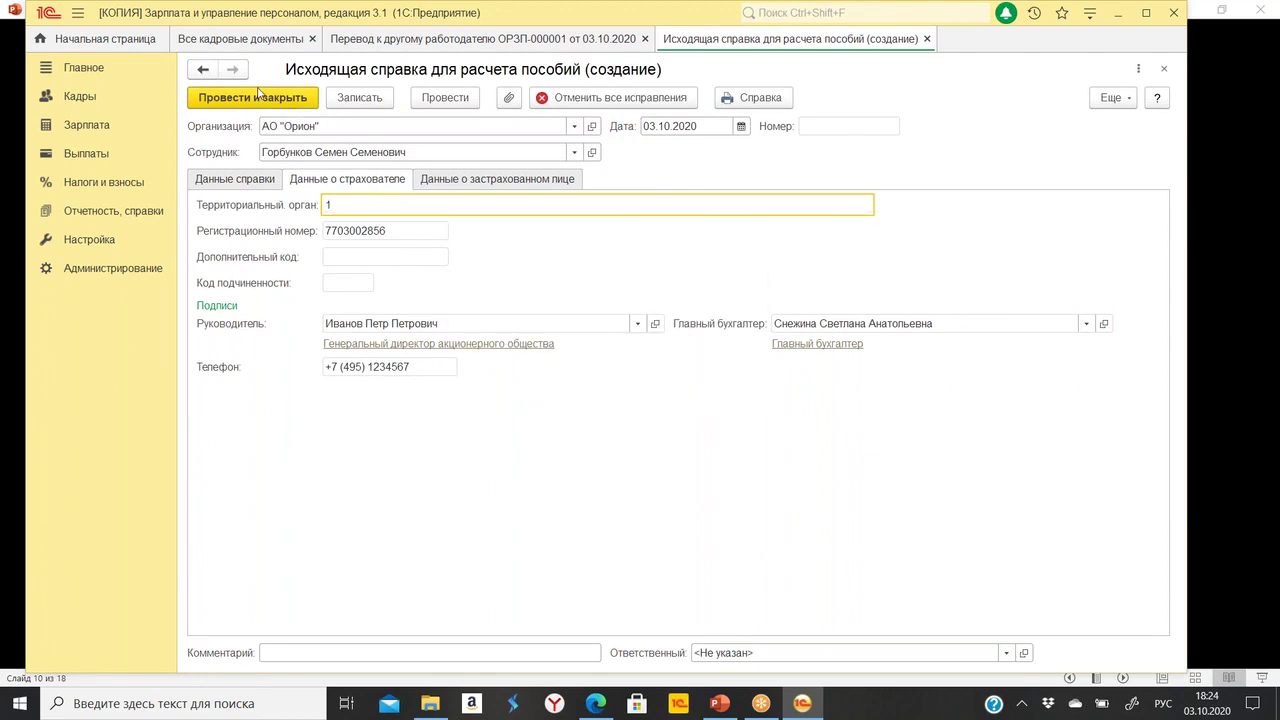
{"action": "left_click", "coordinate": [251, 100]}
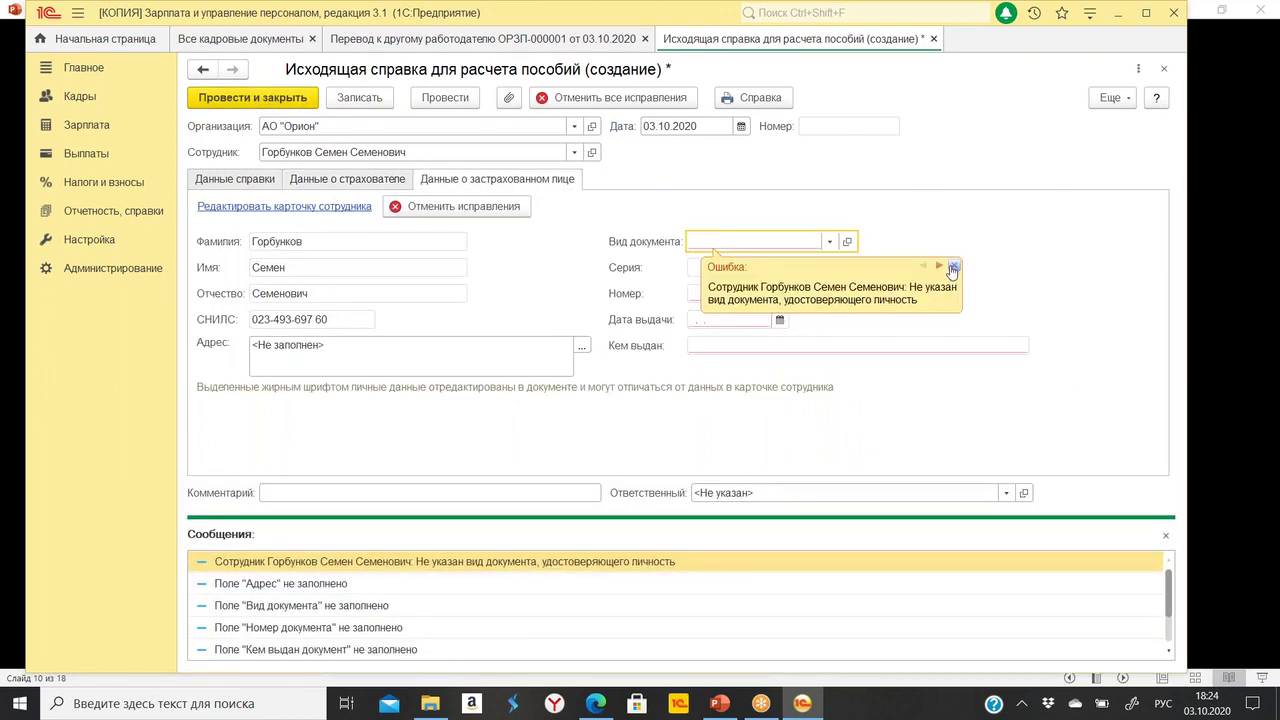
Allow editing of the insured person's data and set the identity document type to Паспорт гражданина РФ.
{"action": "left_click", "coordinate": [954, 265]}
{"action": "left_click", "coordinate": [829, 241]}
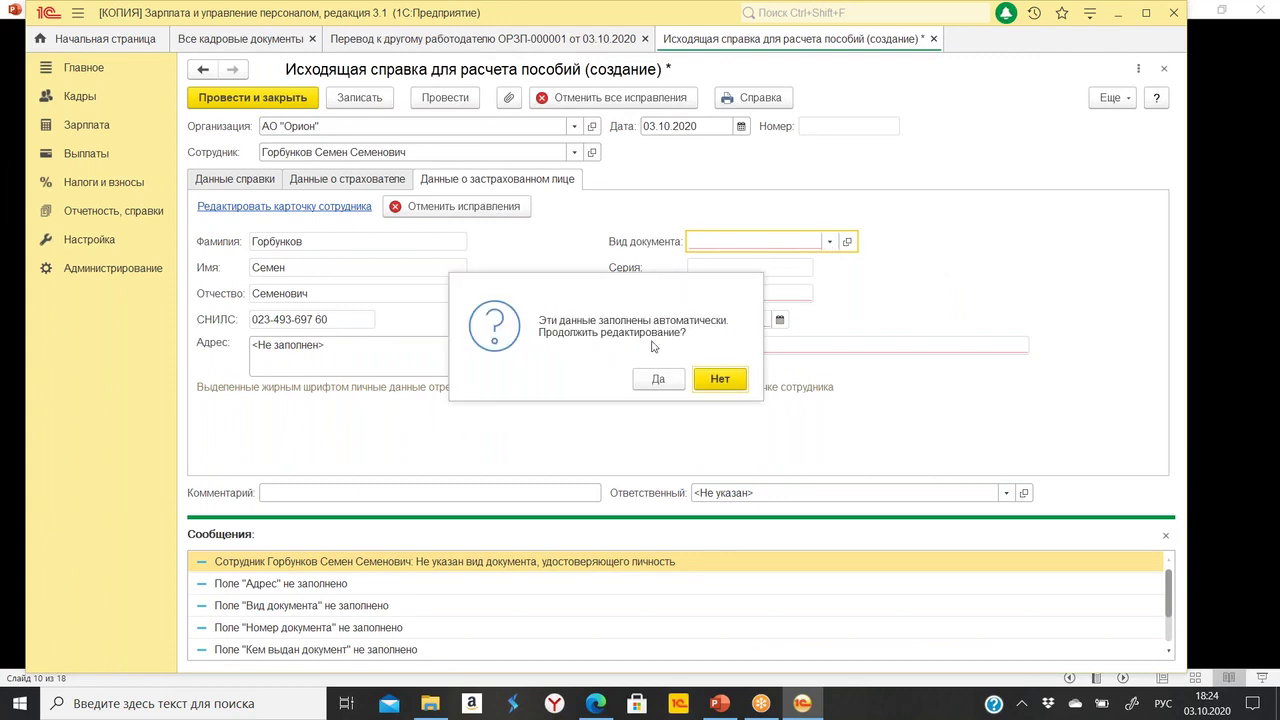
{"action": "left_click", "coordinate": [662, 381]}
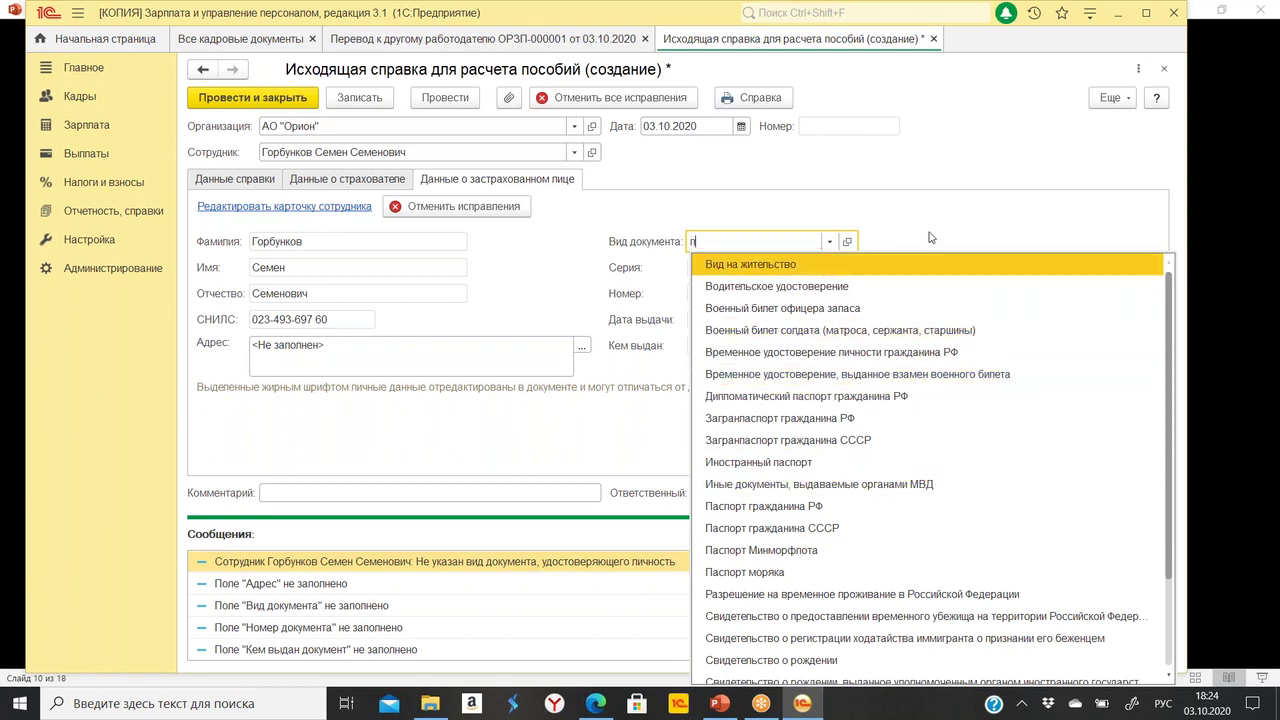
{"action": "type", "text": "Па"}
{"action": "left_click", "coordinate": [820, 266]}
Enter a passport series and number, issue date 01.01.2001 and issuing authority 1, and try to post the certificate.
{"action": "left_click", "coordinate": [734, 269]}
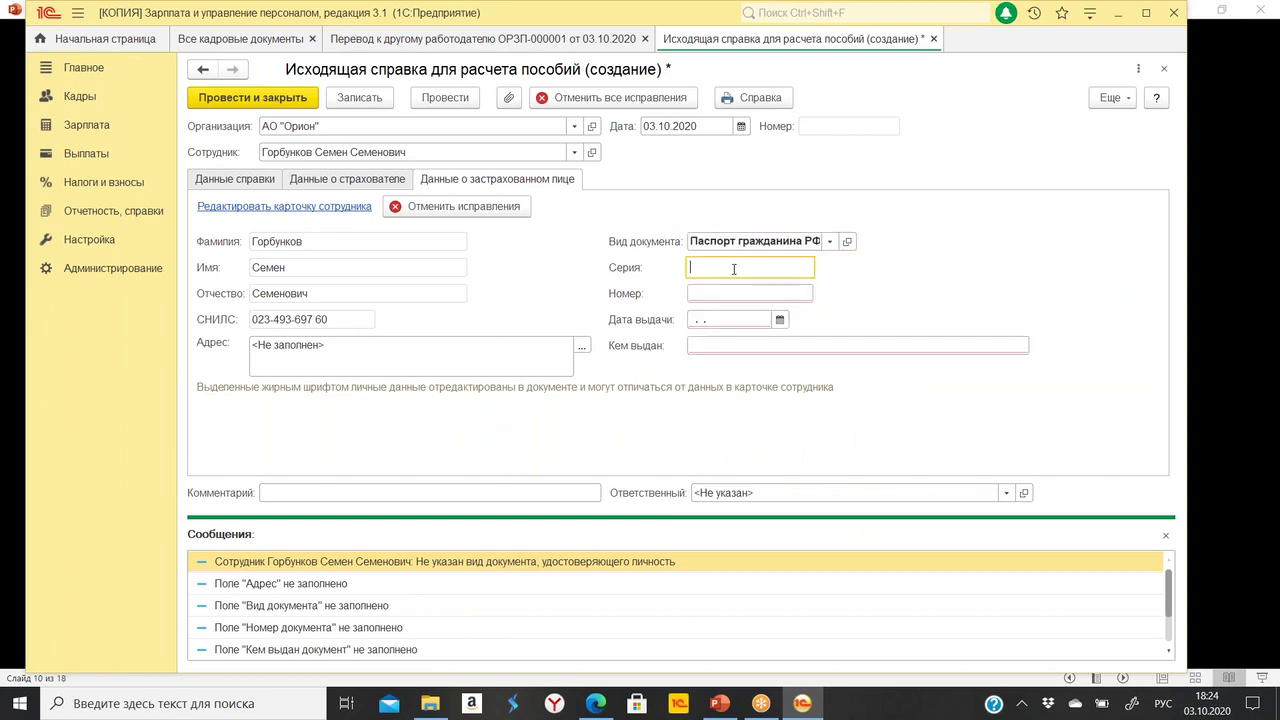
{"action": "key", "text": "Tab"}
{"action": "type", "text": "1"}
{"action": "key", "text": "Tab"}
{"action": "type", "text": "010"}
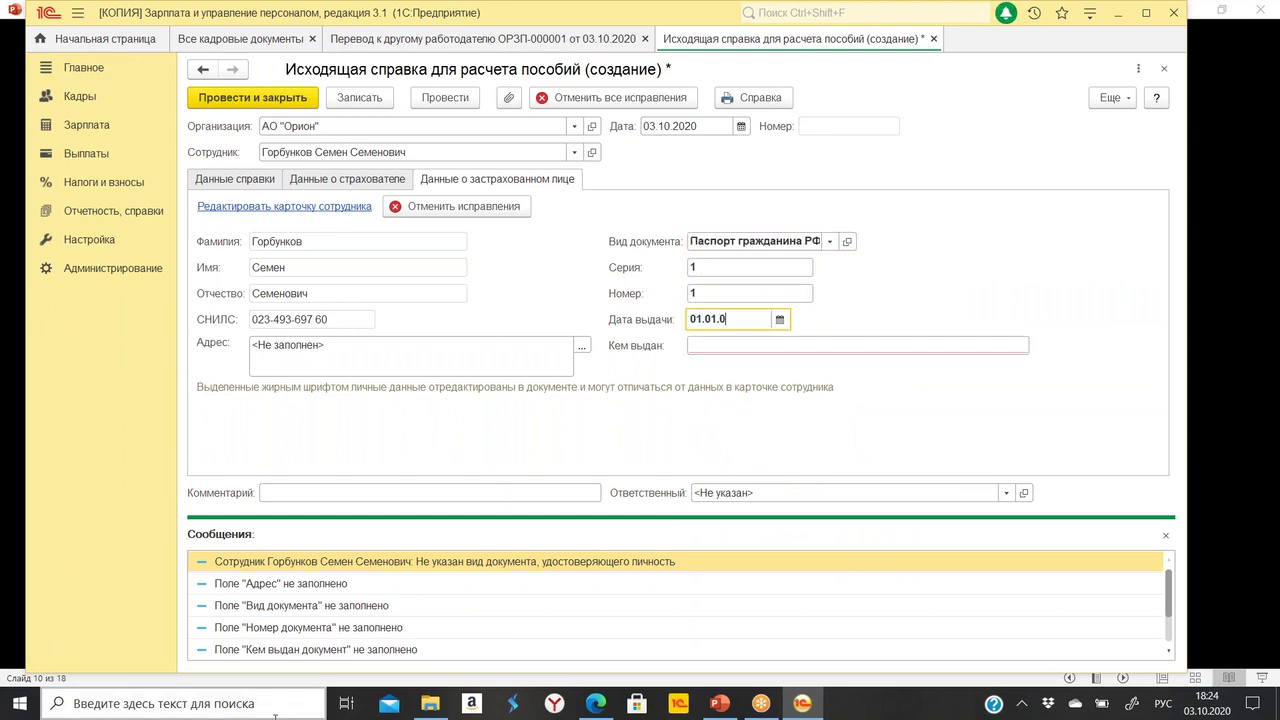
{"action": "left_click", "coordinate": [719, 346]}
{"action": "type", "text": "1"}
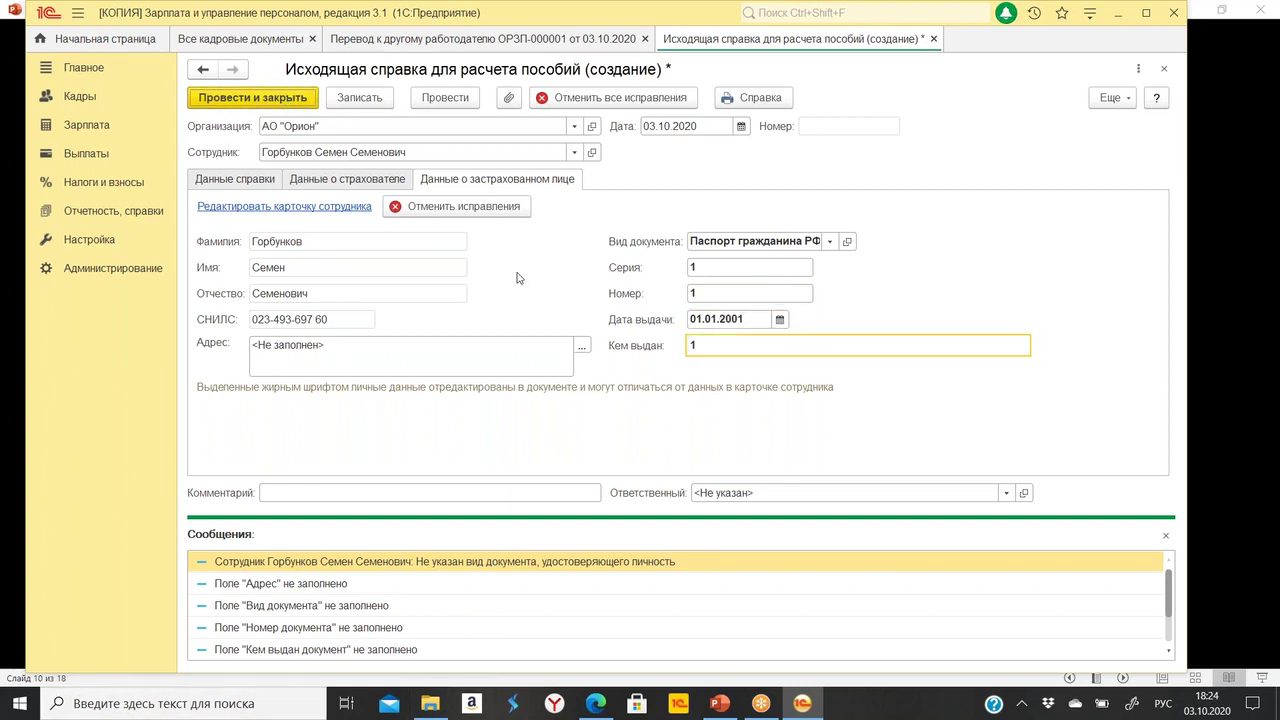
{"action": "left_click", "coordinate": [1165, 537]}
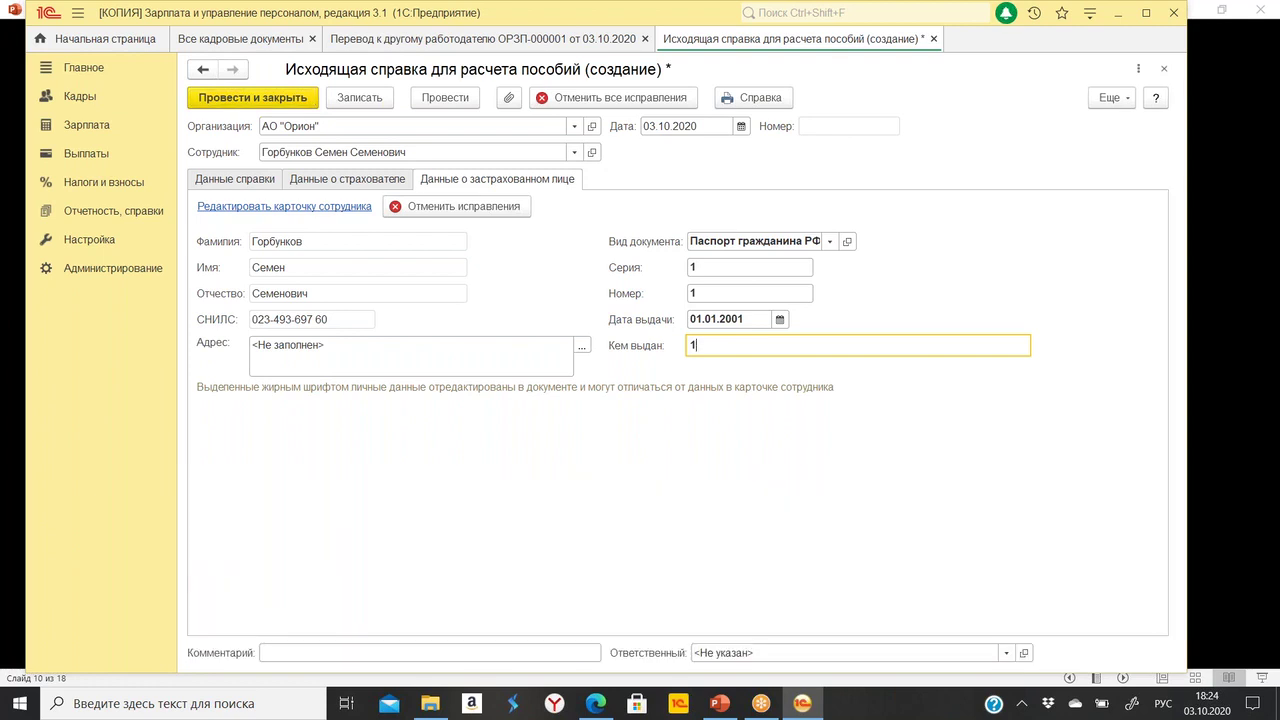
{"action": "left_click", "coordinate": [282, 99]}
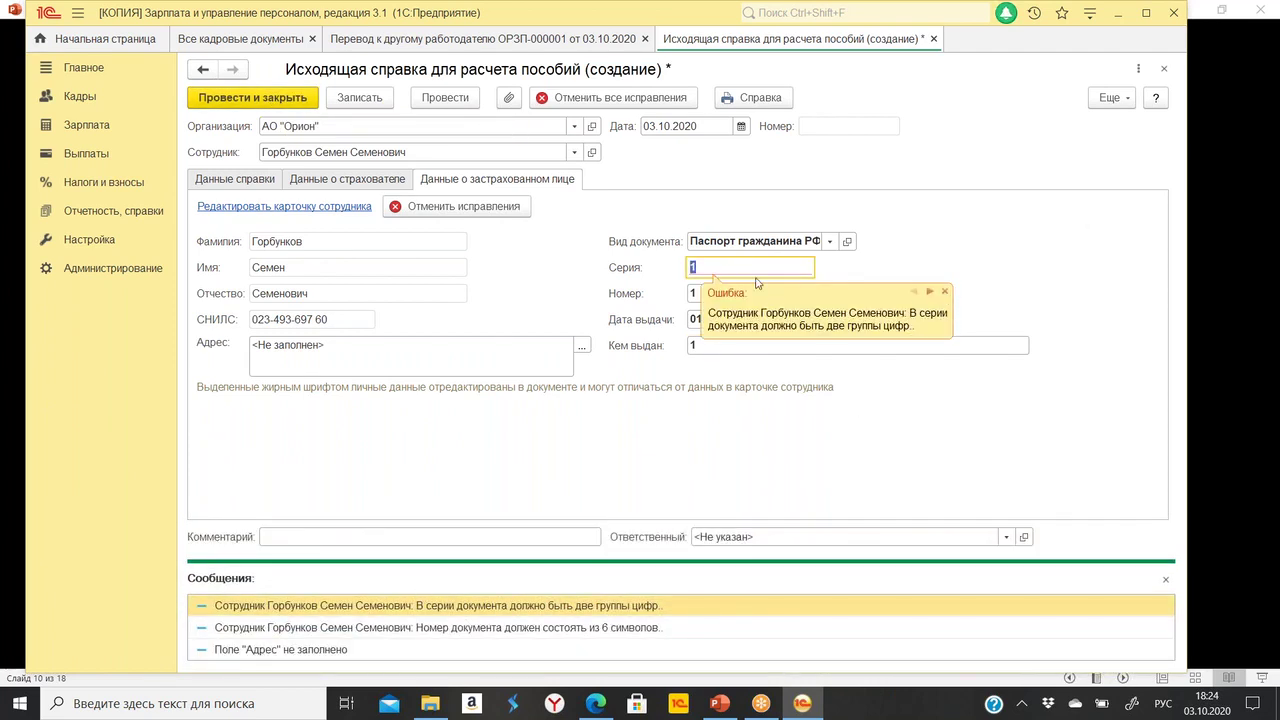
Correct the passport series to two digit groups and the passport number to six digits.
{"action": "type", "text": "1 11"}
{"action": "left_click", "coordinate": [945, 292]}
{"action": "key", "text": "Tab"}
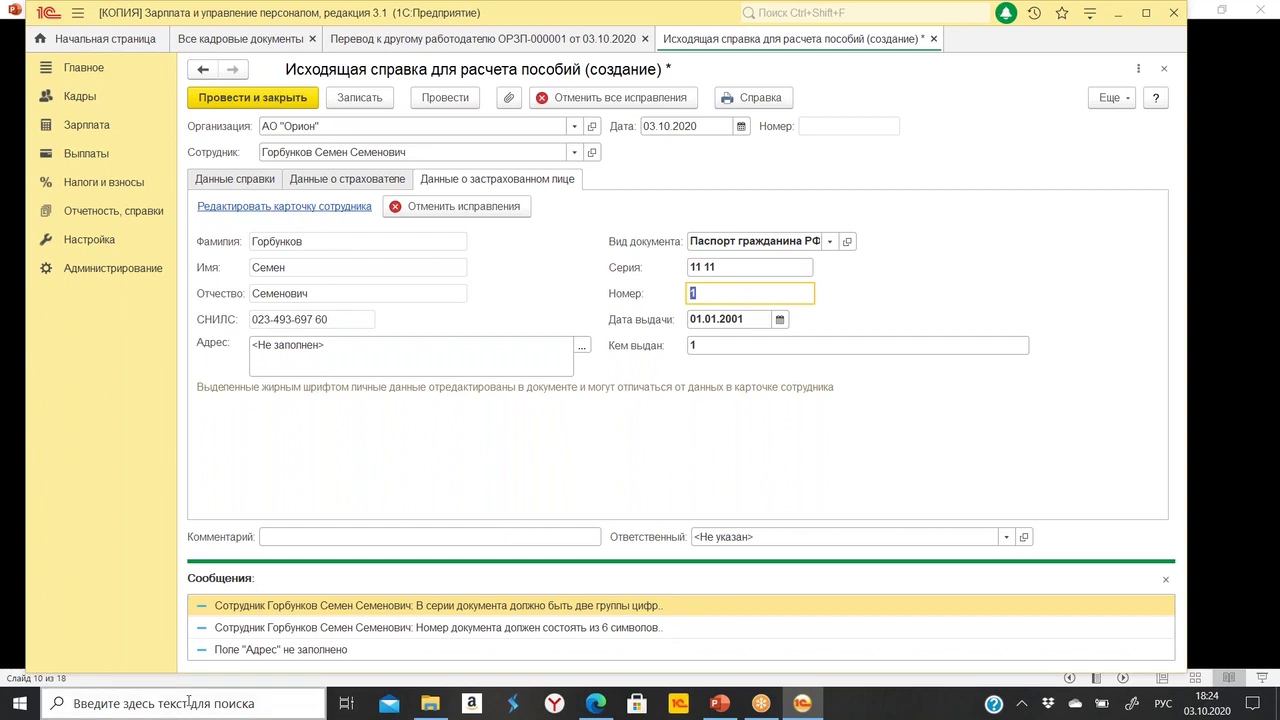
{"action": "type", "text": "123456"}
Fill in the employee's registration address with city, street, house and flat, and post the outgoing certificate.
{"action": "left_click", "coordinate": [283, 350]}
{"action": "left_click", "coordinate": [586, 344]}
{"action": "type", "text": "мос"}
{"action": "left_click", "coordinate": [502, 256]}
{"action": "left_click", "coordinate": [502, 261]}
{"action": "type", "text": "пр"}
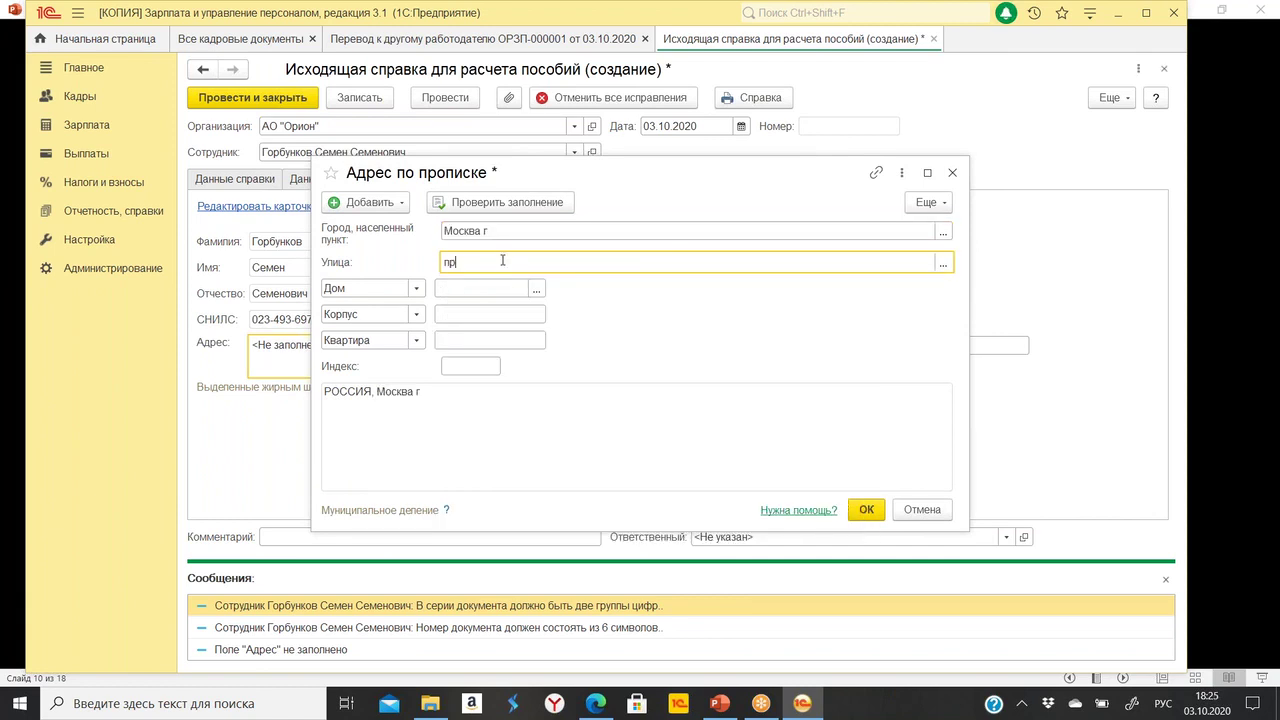
{"action": "type", "text": "а"}
{"action": "left_click", "coordinate": [533, 297]}
{"action": "left_click", "coordinate": [492, 287]}
{"action": "type", "text": "4"}
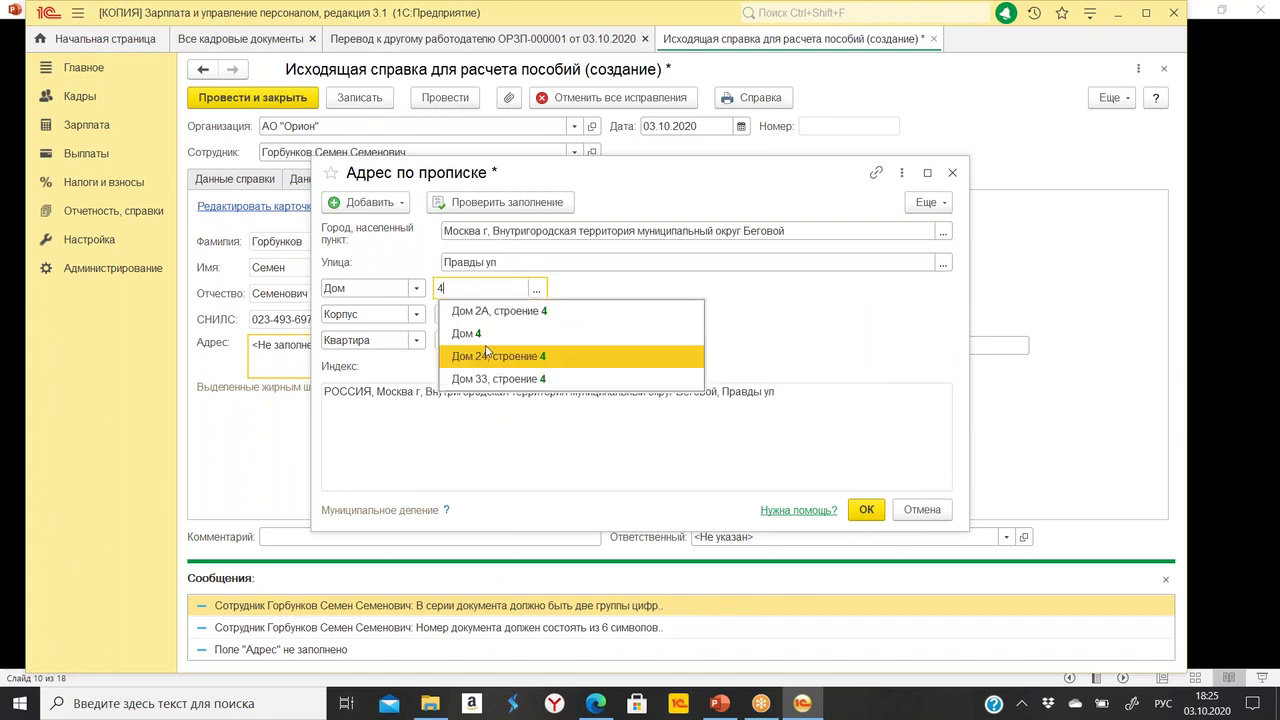
{"action": "left_click", "coordinate": [482, 331]}
{"action": "left_click", "coordinate": [472, 338]}
{"action": "type", "text": "4"}
{"action": "left_click", "coordinate": [866, 509]}
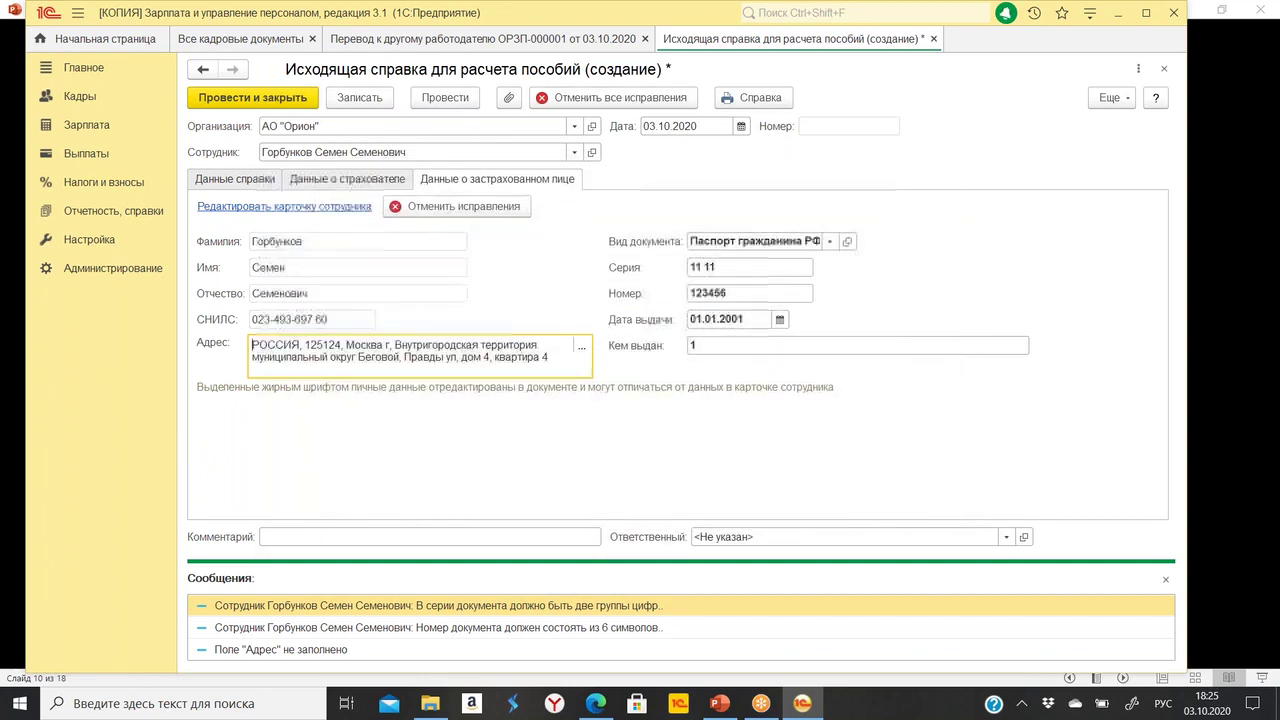
{"action": "left_click", "coordinate": [277, 101]}
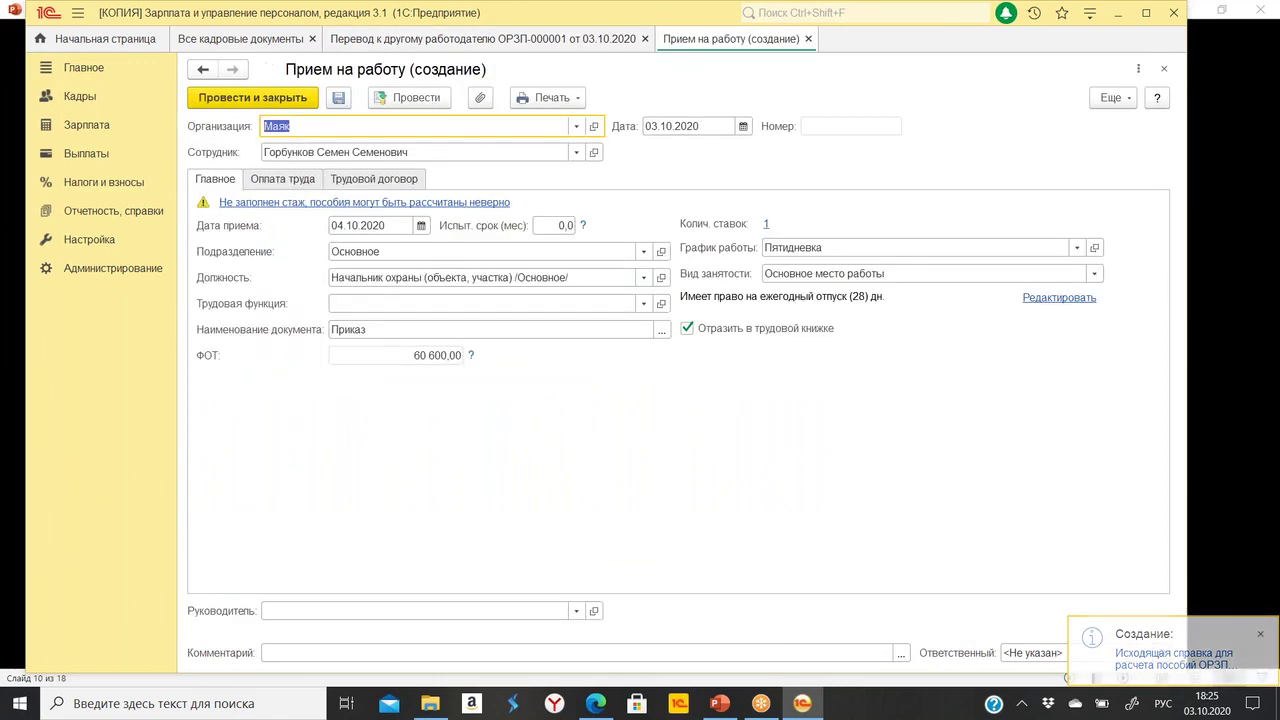
Review the hiring order's pay terms, set the employment contract date to 04.10.2020, and assign the contract number.
{"action": "left_click", "coordinate": [282, 179]}
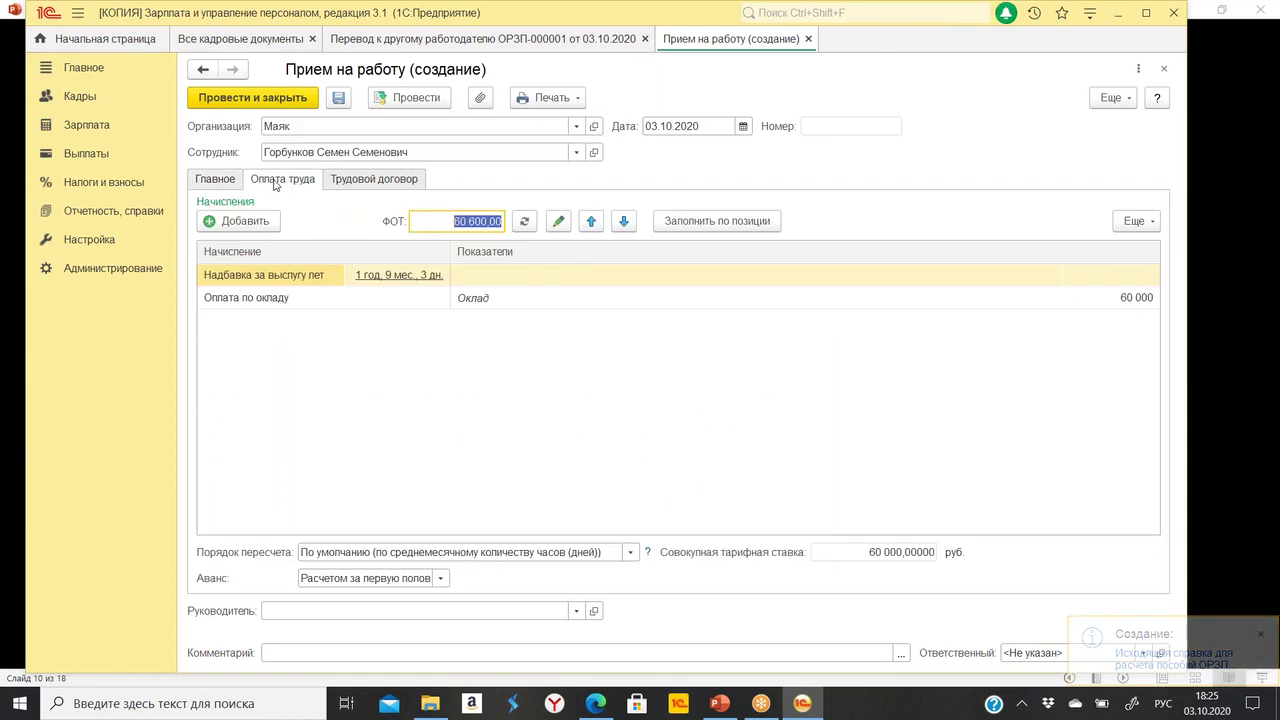
{"action": "left_click", "coordinate": [372, 178]}
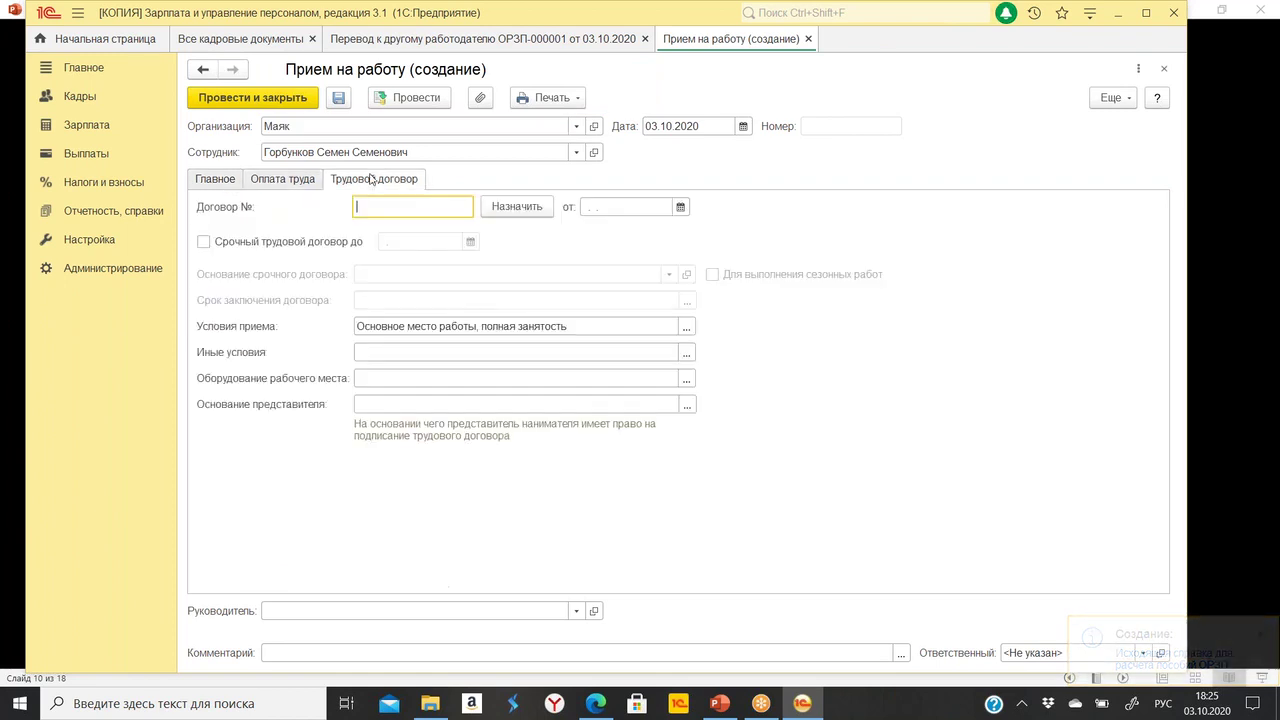
{"action": "left_click", "coordinate": [495, 210]}
{"action": "left_click", "coordinate": [705, 384]}
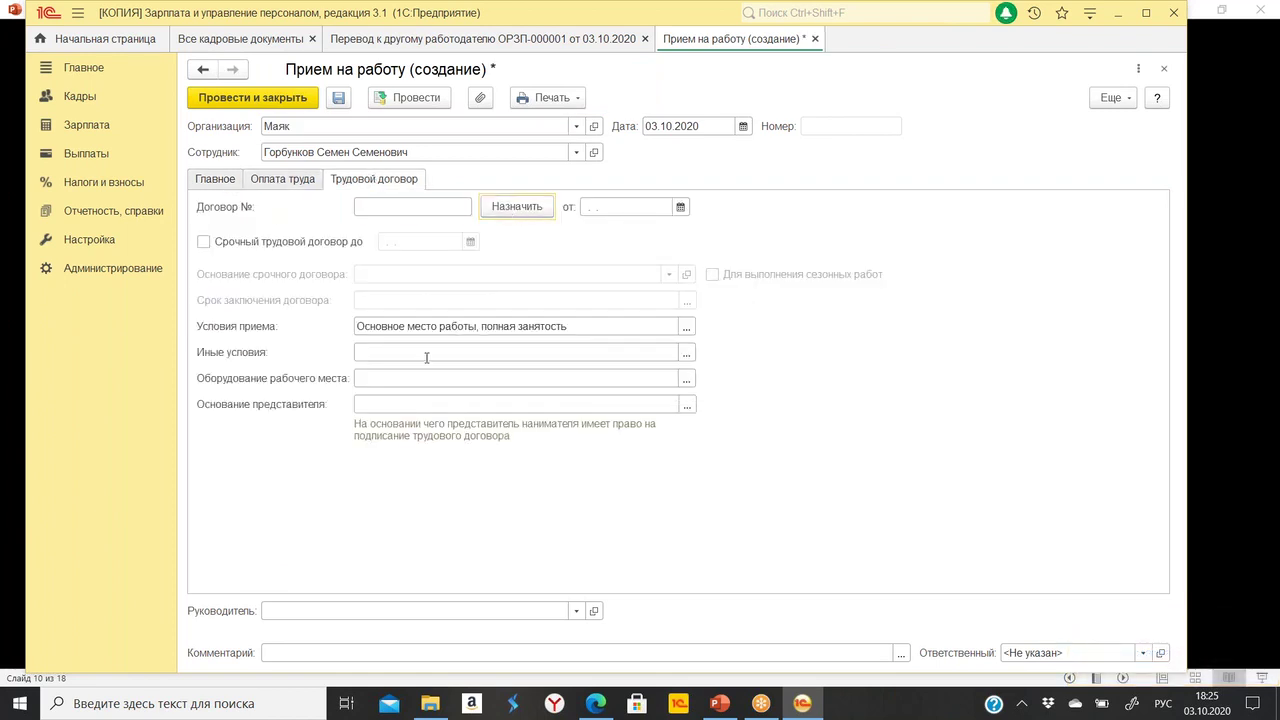
{"action": "left_click", "coordinate": [212, 181]}
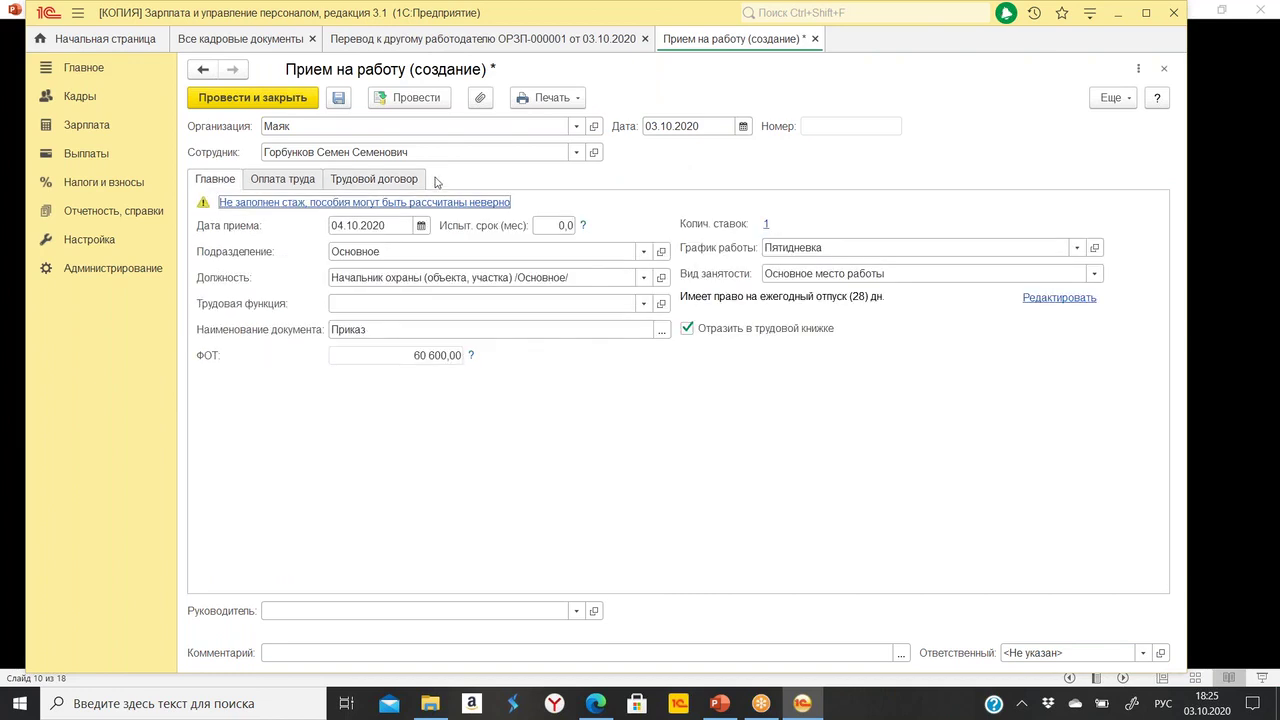
{"action": "left_click", "coordinate": [400, 180]}
{"action": "left_click", "coordinate": [643, 208]}
{"action": "type", "text": "04102020"}
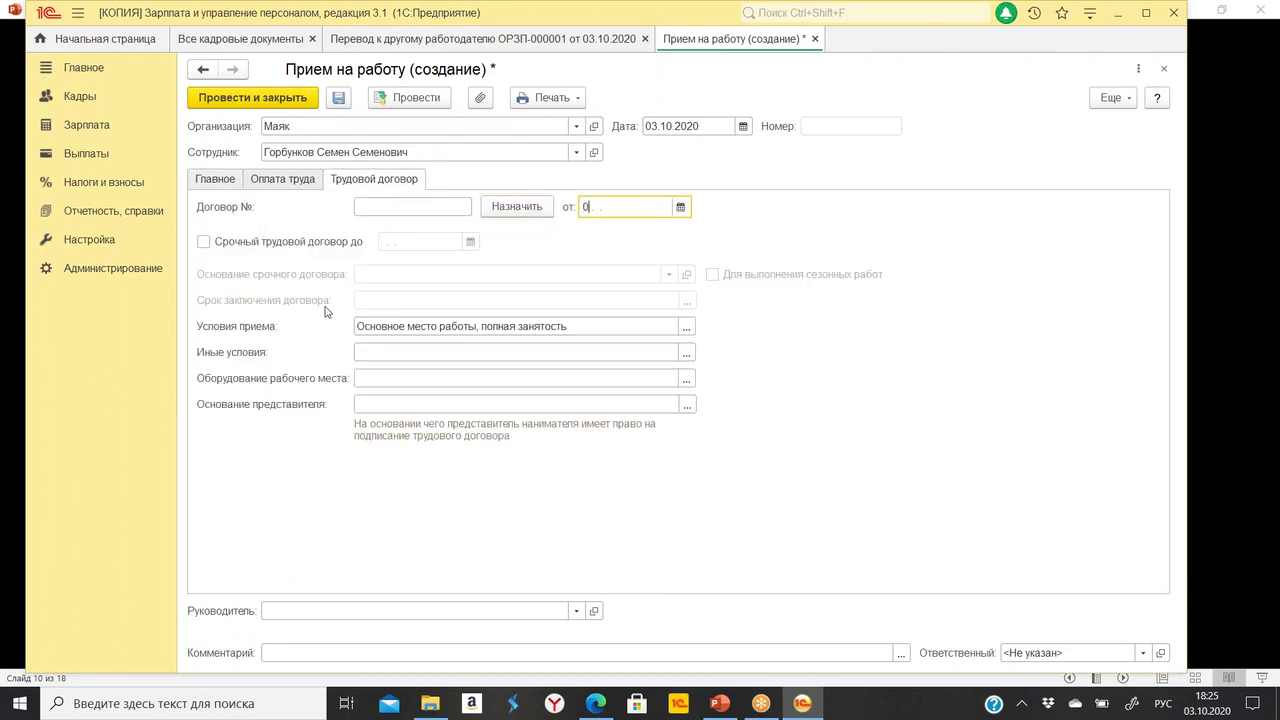
{"action": "key", "text": "Tab"}
{"action": "left_click", "coordinate": [515, 207]}
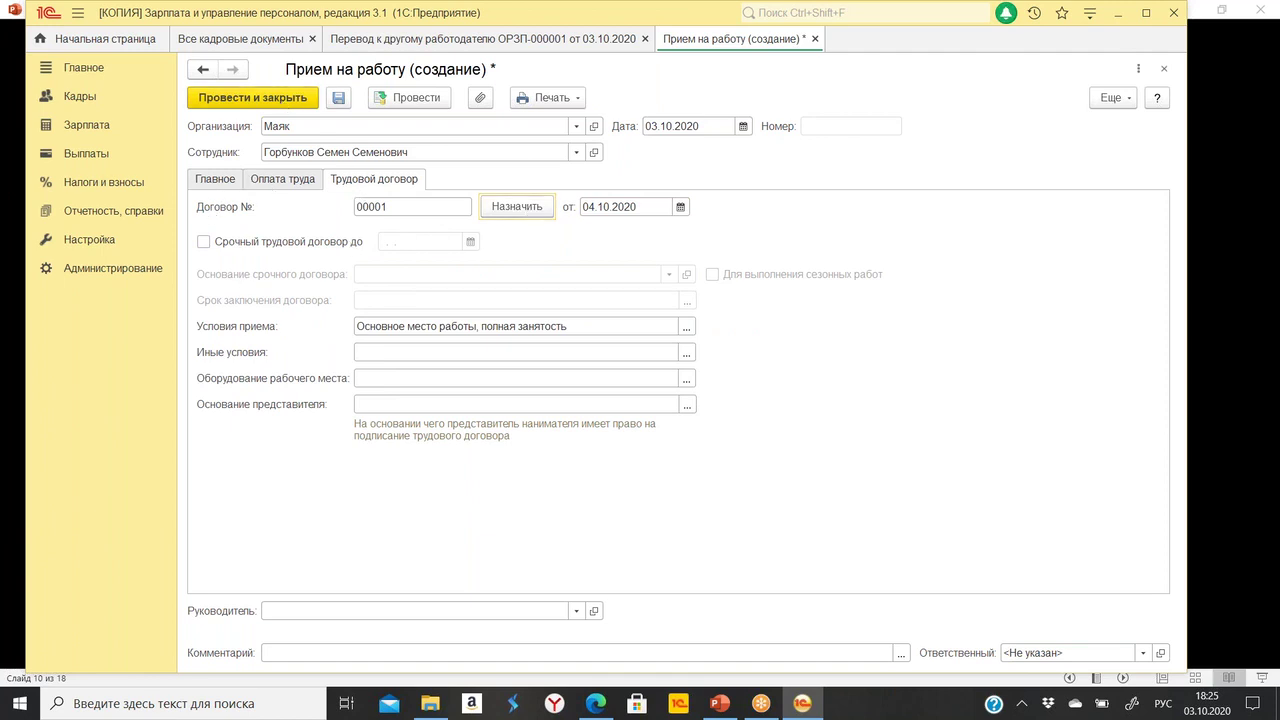
Check the print forms available for the hiring order at Маяк and post the order.
{"action": "left_click", "coordinate": [216, 180]}
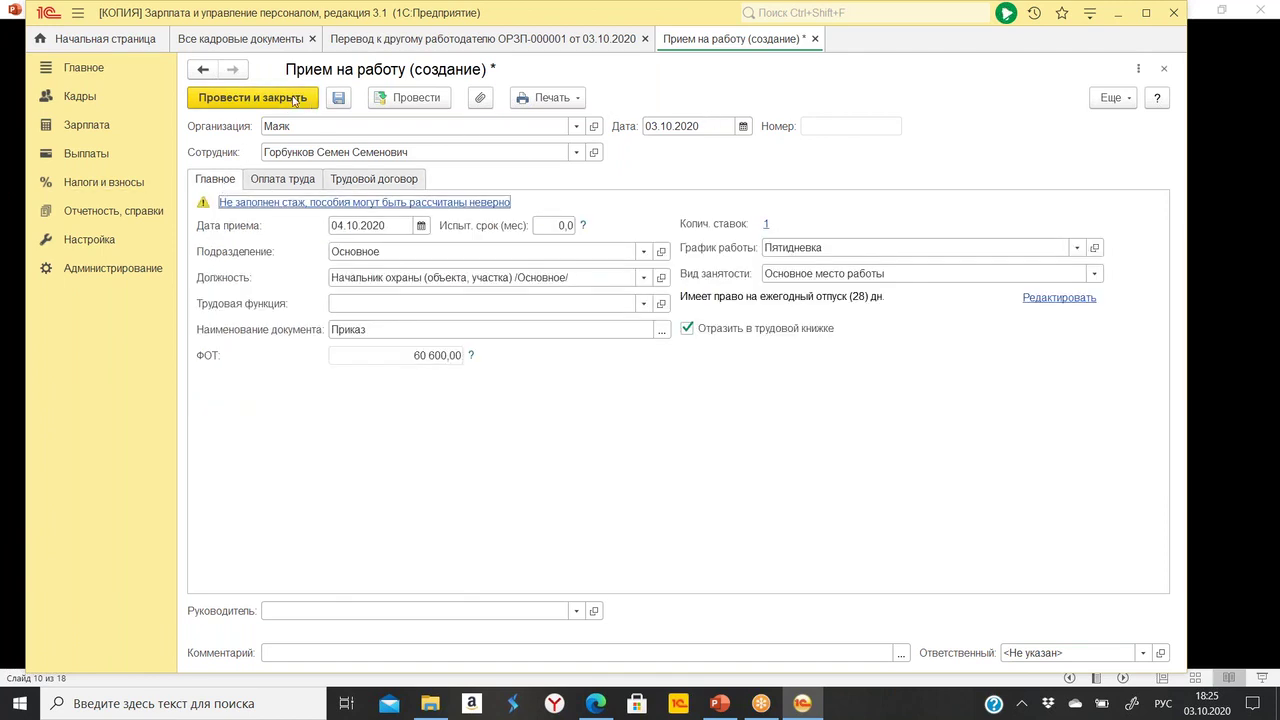
{"action": "left_click", "coordinate": [548, 97]}
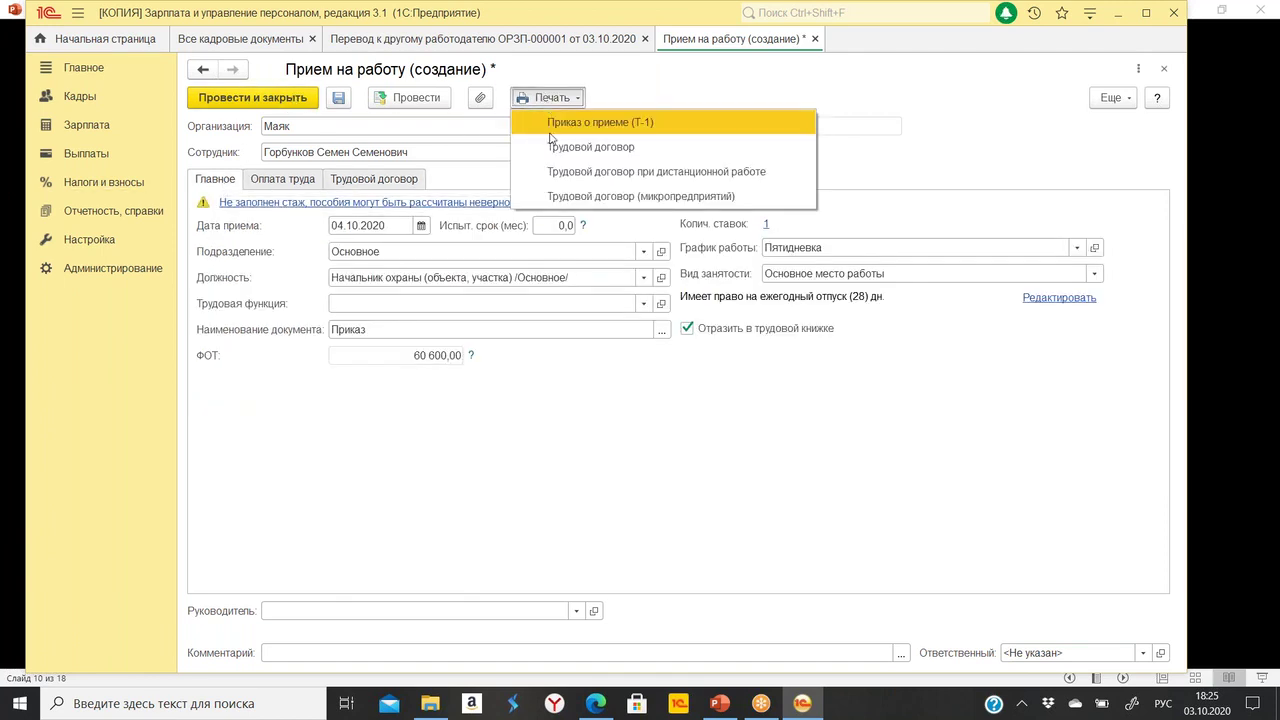
{"action": "left_click", "coordinate": [226, 100]}
{"action": "left_click", "coordinate": [597, 468]}
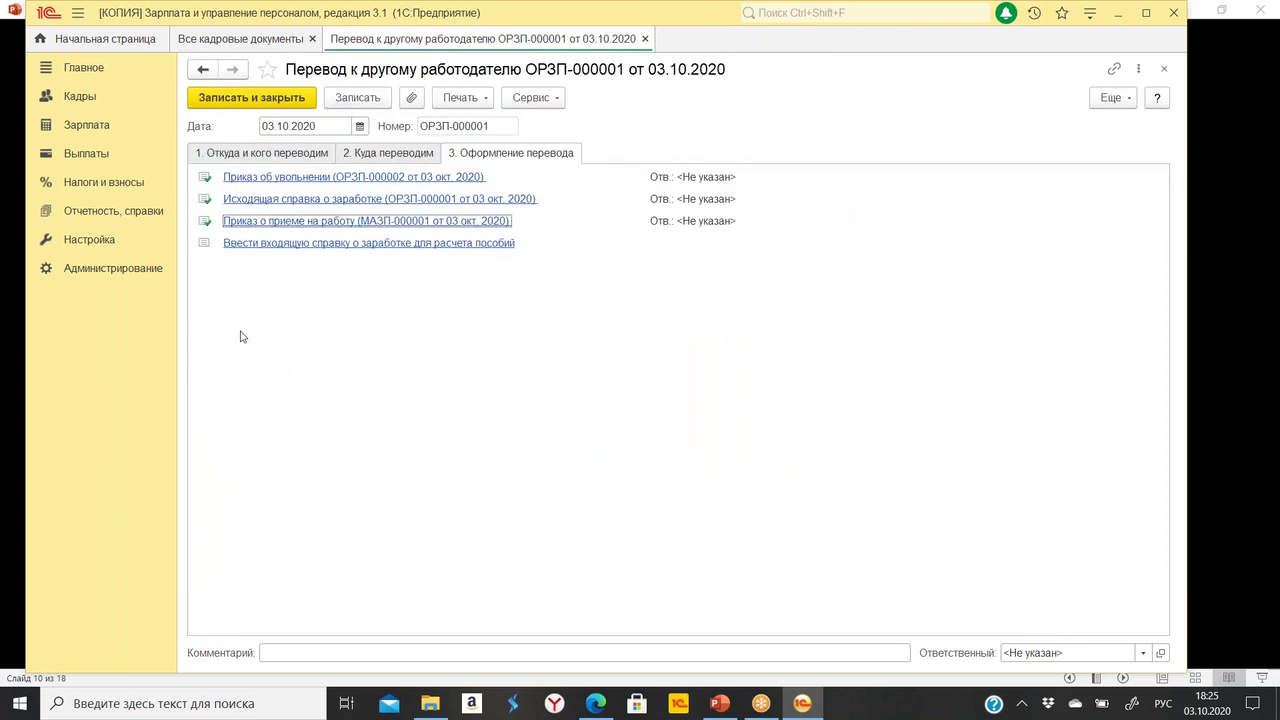
Enter the incoming earnings certificate for Маяк, review its 2020 earnings row, and post it.
{"action": "left_click", "coordinate": [326, 246]}
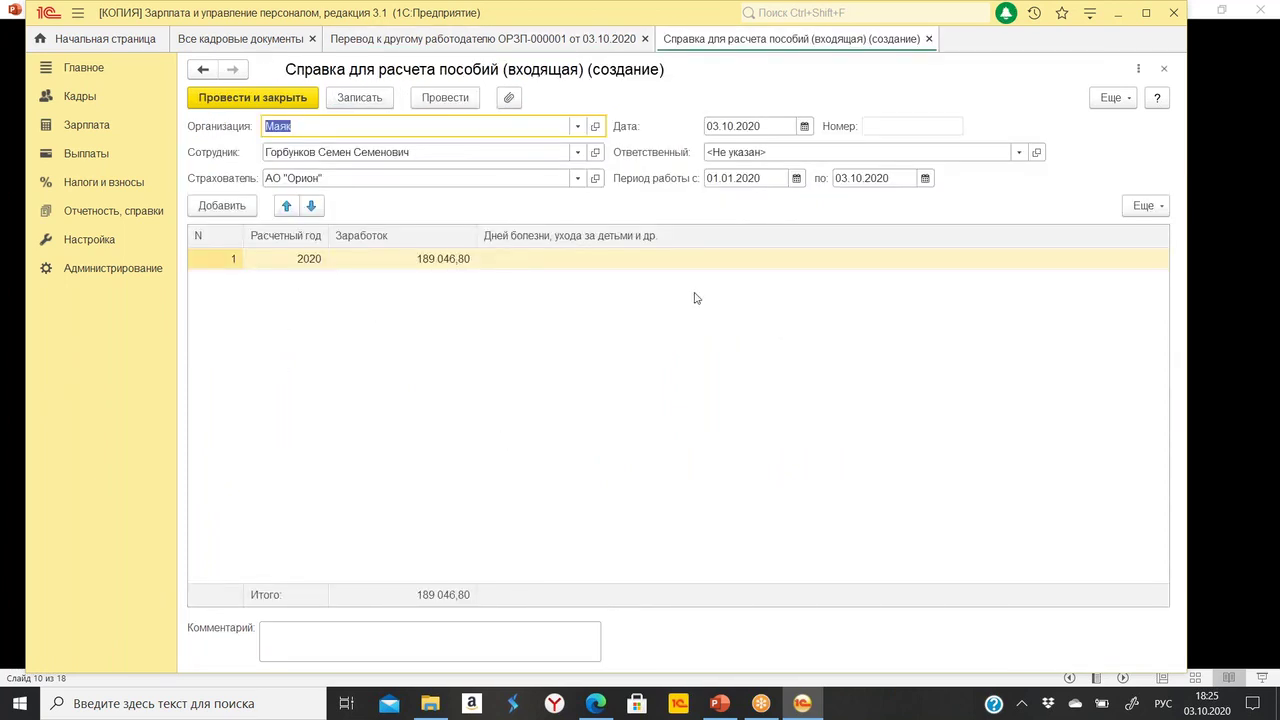
{"action": "left_click", "coordinate": [207, 265]}
{"action": "left_click", "coordinate": [407, 254]}
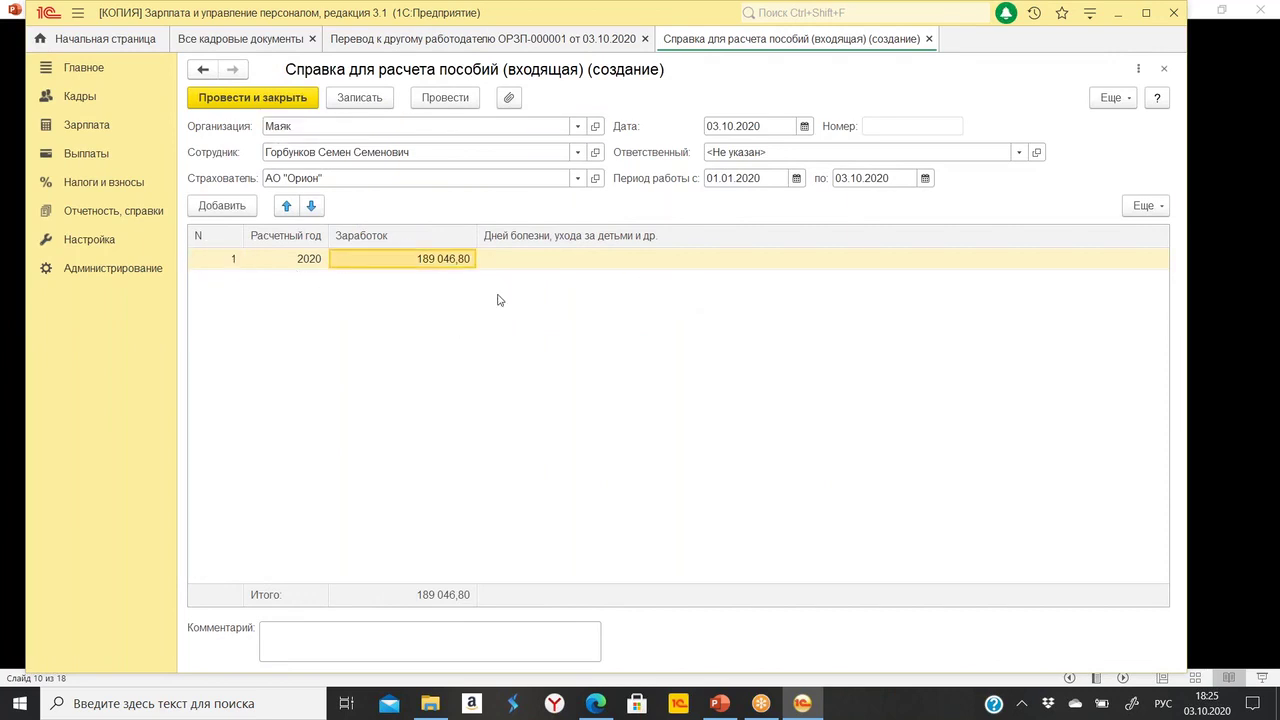
{"action": "left_click", "coordinate": [642, 266]}
{"action": "left_click", "coordinate": [268, 98]}
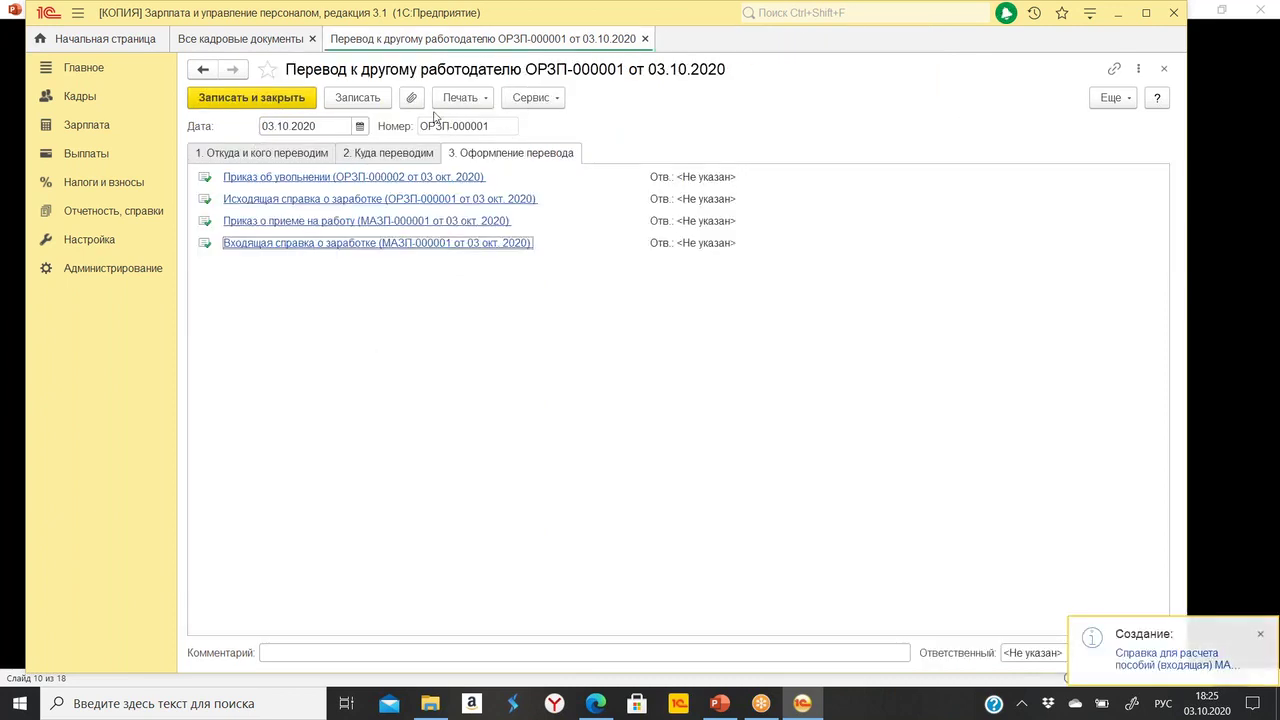
View the transfer's print forms Согласование перевода (запрос) and Согласование перевода (ответ).
{"action": "left_click", "coordinate": [474, 99]}
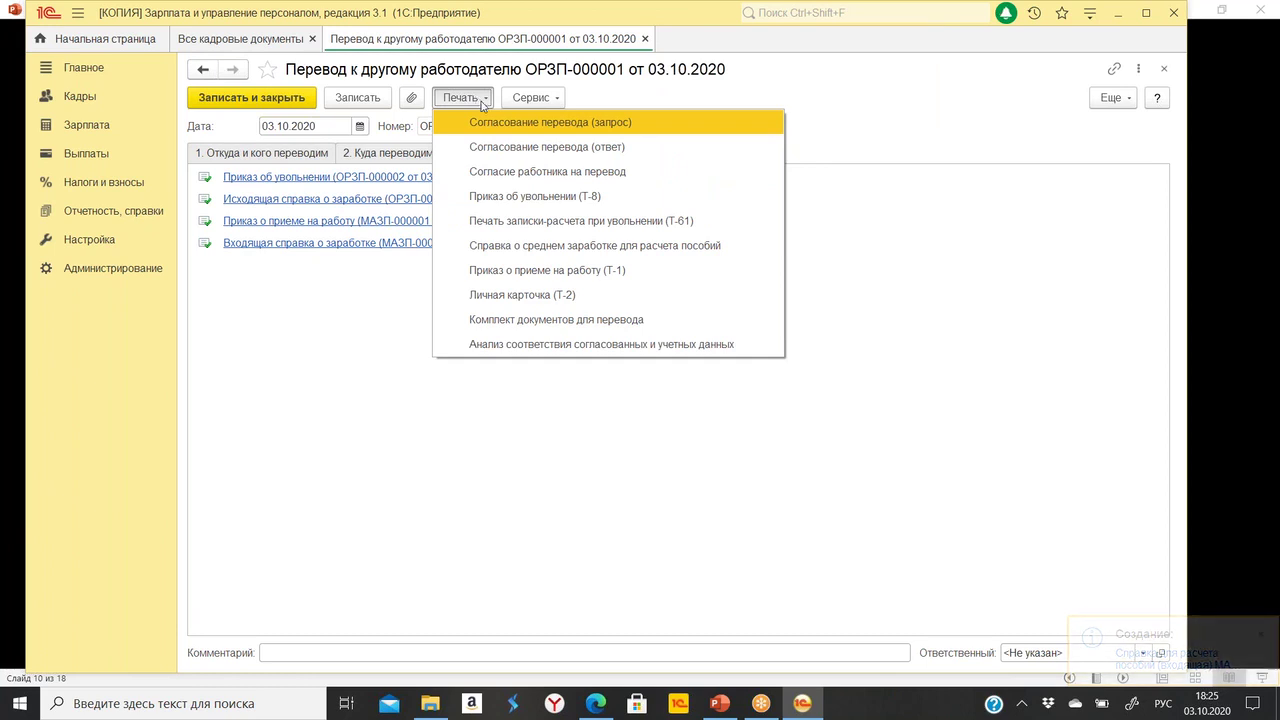
{"action": "left_click", "coordinate": [536, 122]}
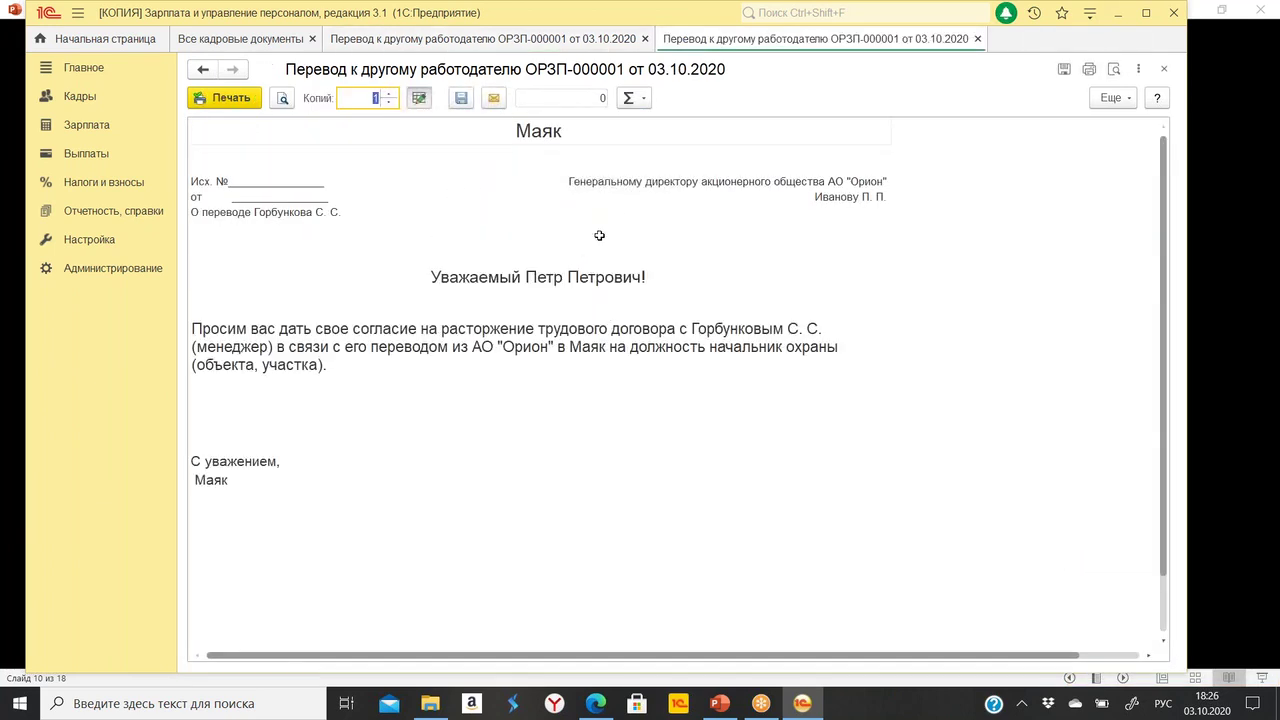
{"action": "left_click", "coordinate": [1164, 69]}
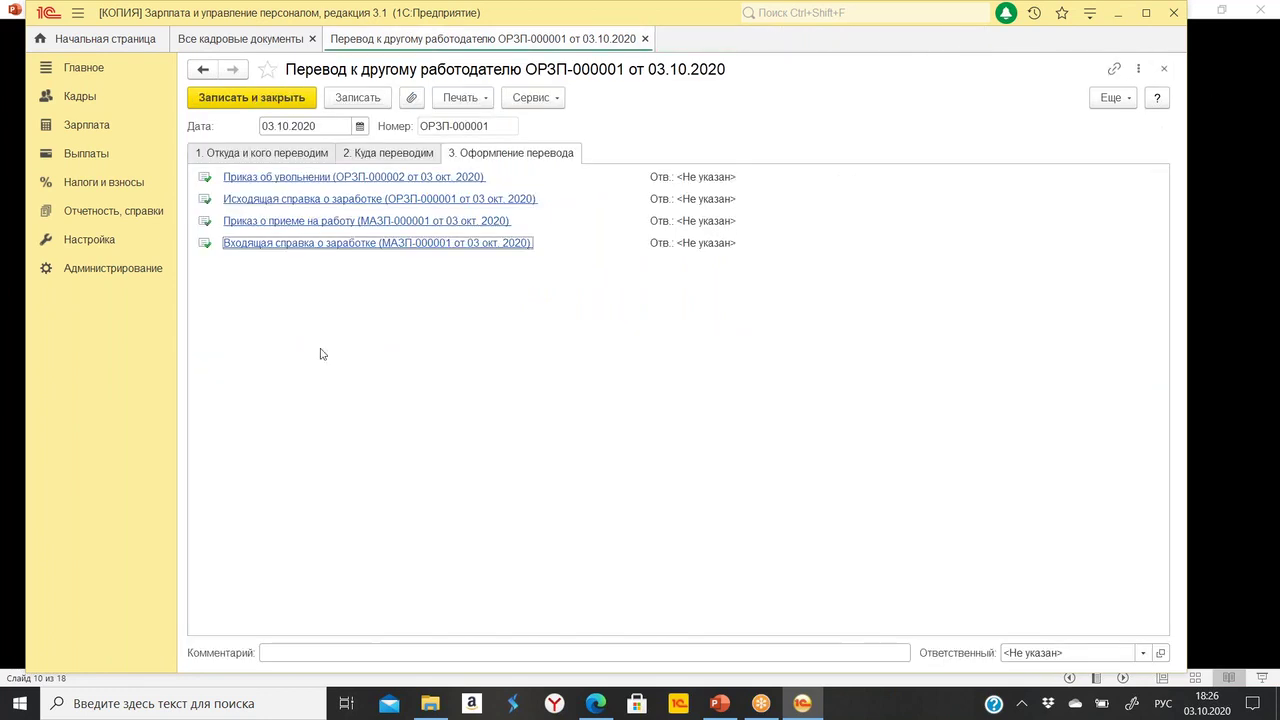
{"action": "left_click", "coordinate": [462, 100]}
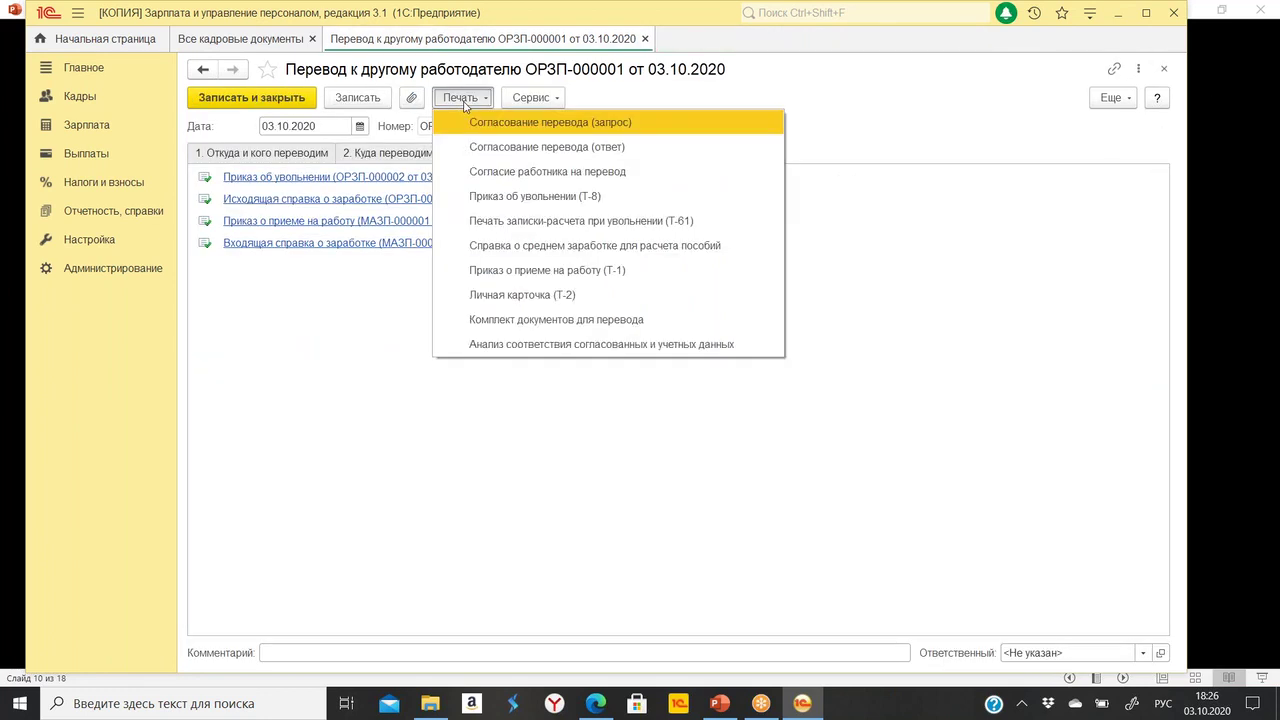
{"action": "left_click", "coordinate": [566, 156]}
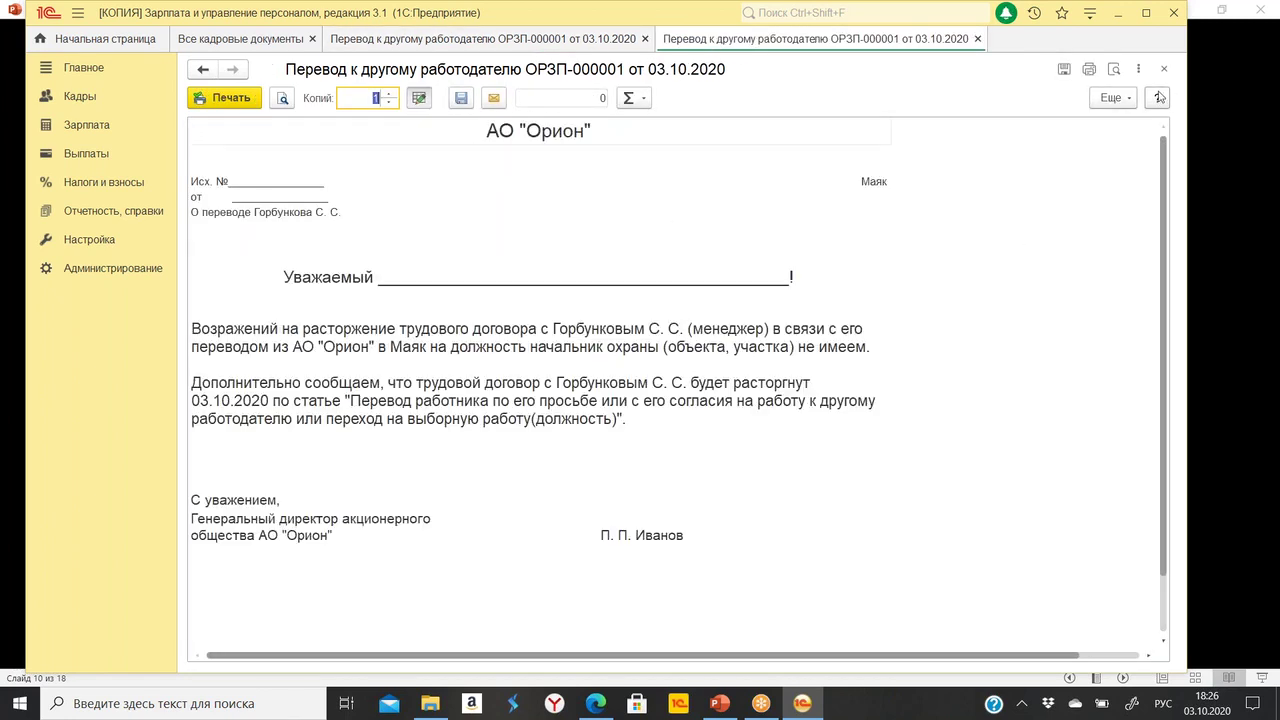
Close the transfer response form and view the transfer's print form Согласие работника на перевод.
{"action": "left_click", "coordinate": [1164, 68]}
{"action": "left_click", "coordinate": [479, 100]}
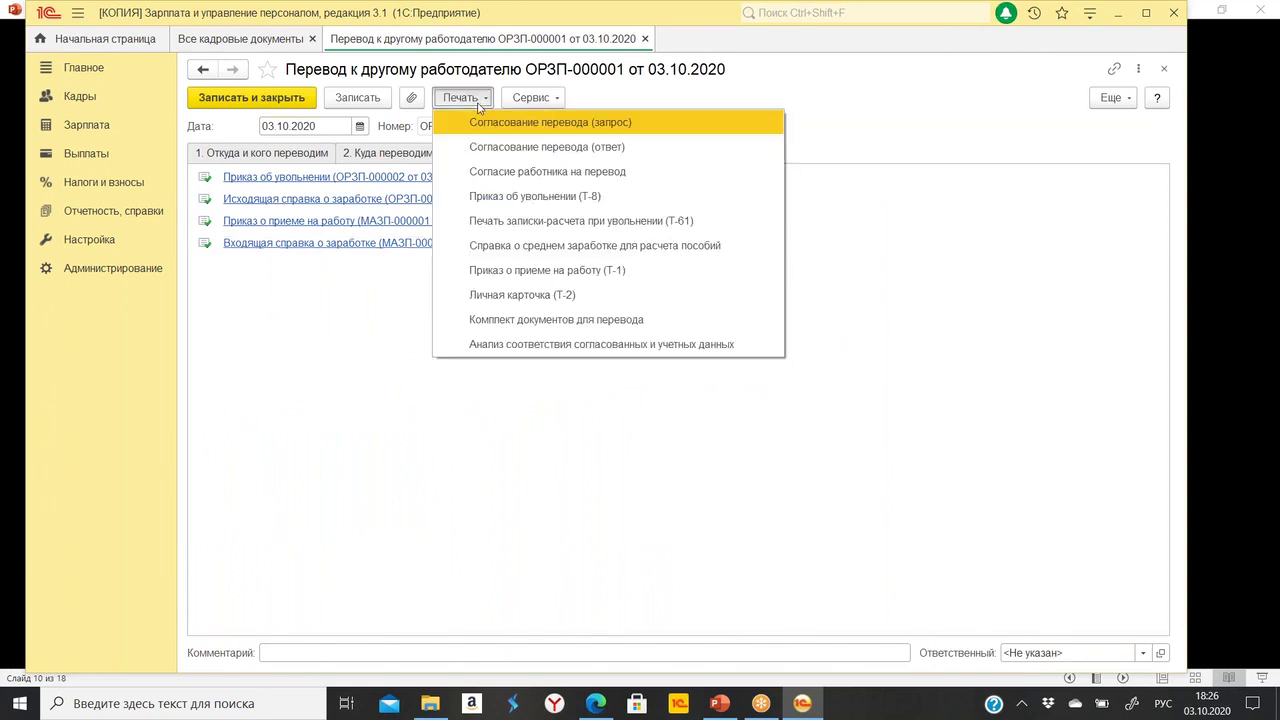
{"action": "left_click", "coordinate": [510, 171]}
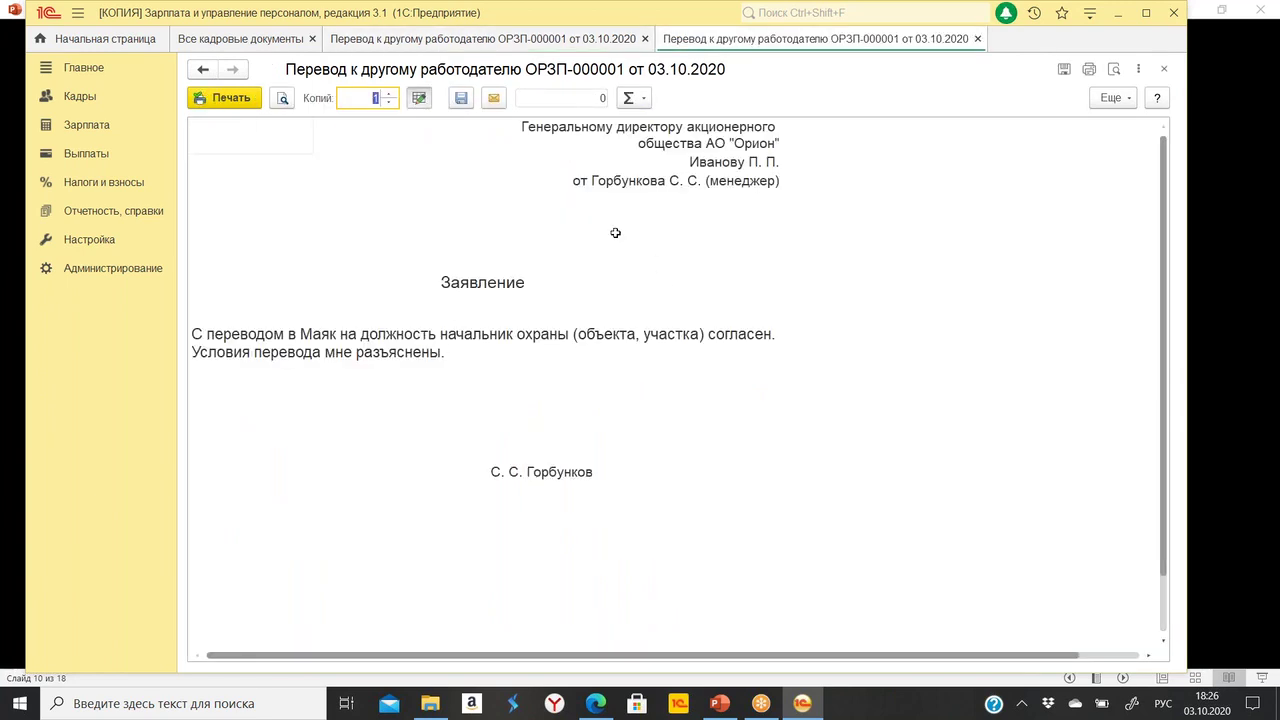
Open the transfer's Комплект документов для перевода and examine each print form in it, through Личная карточка (Т-2).
{"action": "left_click", "coordinate": [1164, 69]}
{"action": "left_click", "coordinate": [462, 98]}
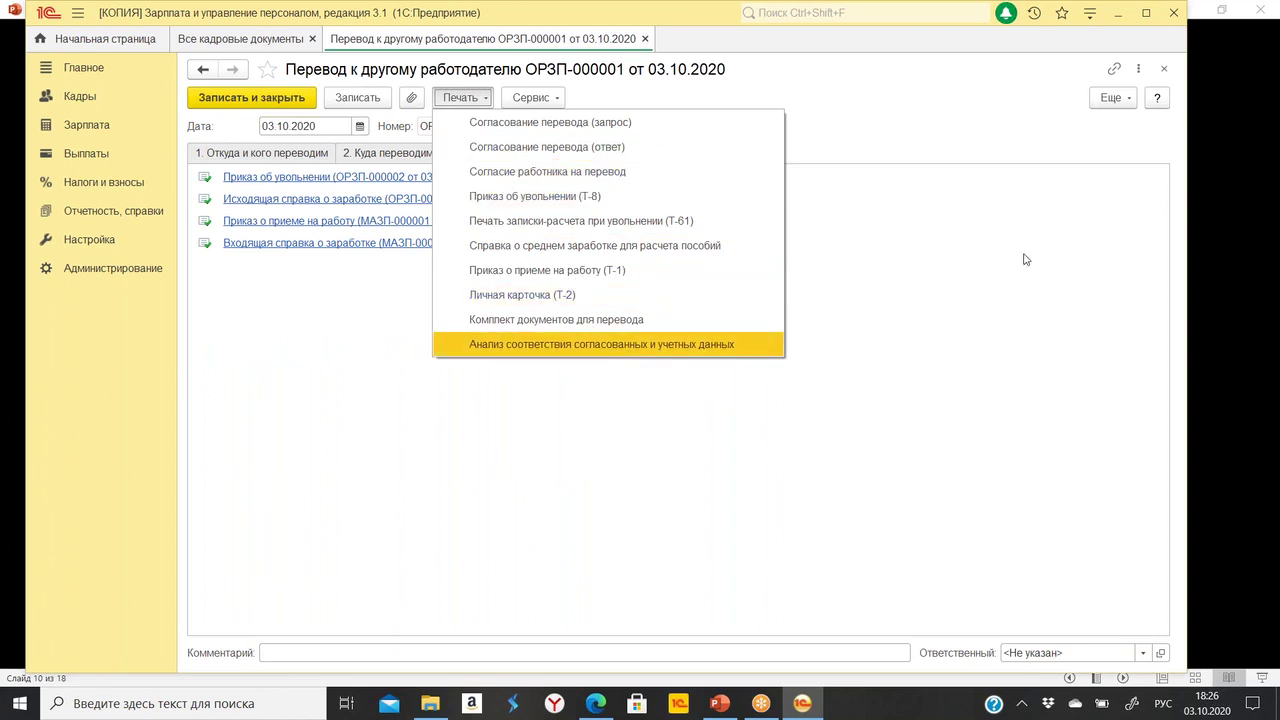
{"action": "left_click", "coordinate": [641, 326]}
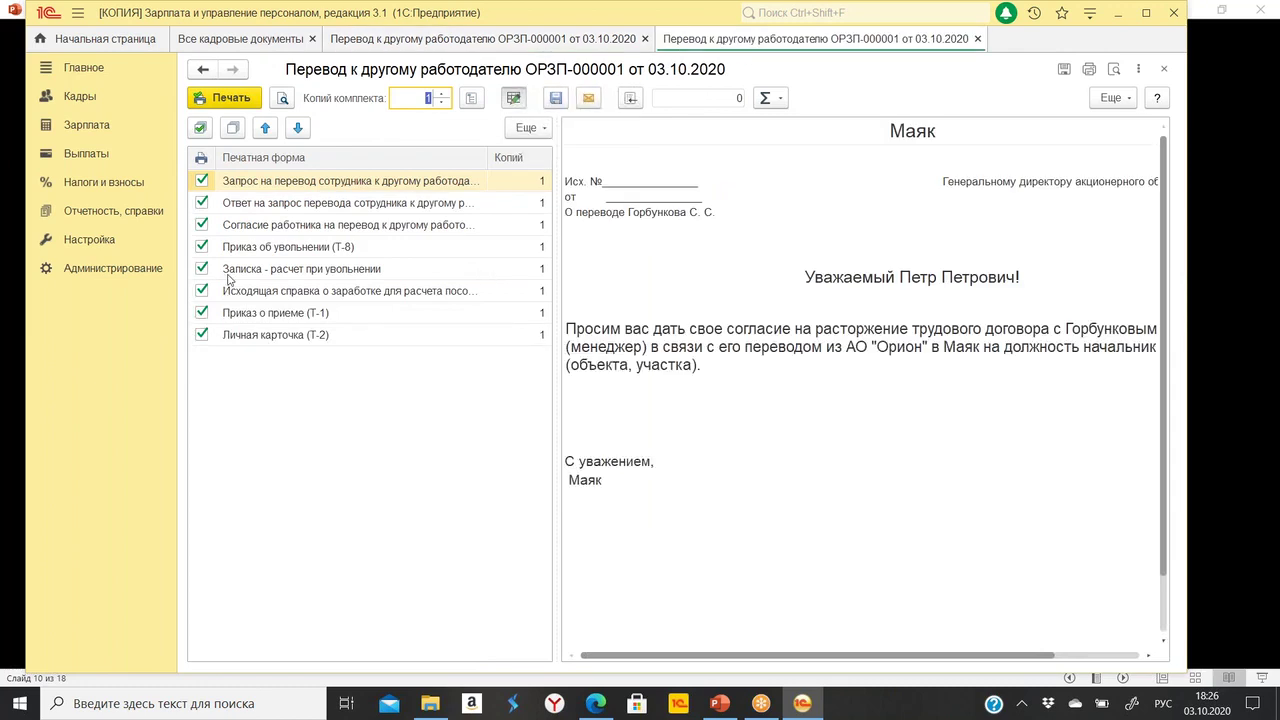
{"action": "left_click", "coordinate": [380, 204]}
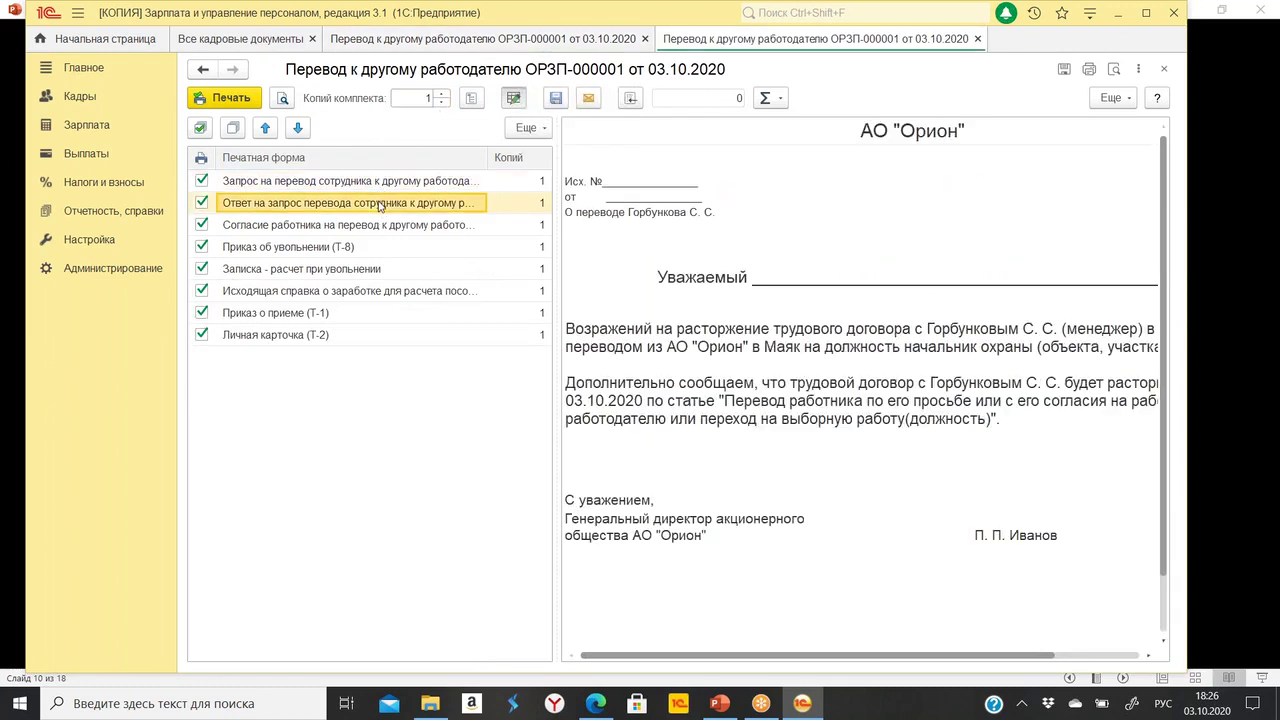
{"action": "left_click", "coordinate": [388, 228]}
{"action": "left_click", "coordinate": [343, 252]}
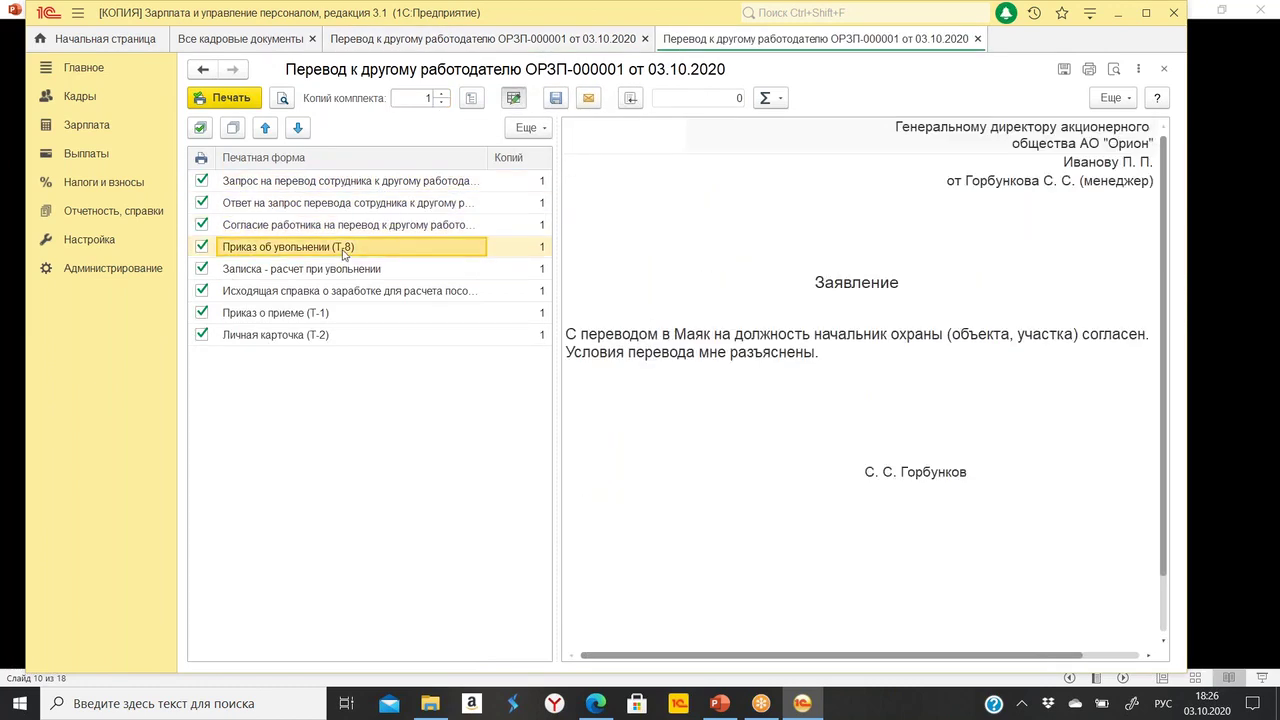
{"action": "left_click", "coordinate": [358, 270]}
{"action": "left_click", "coordinate": [390, 292]}
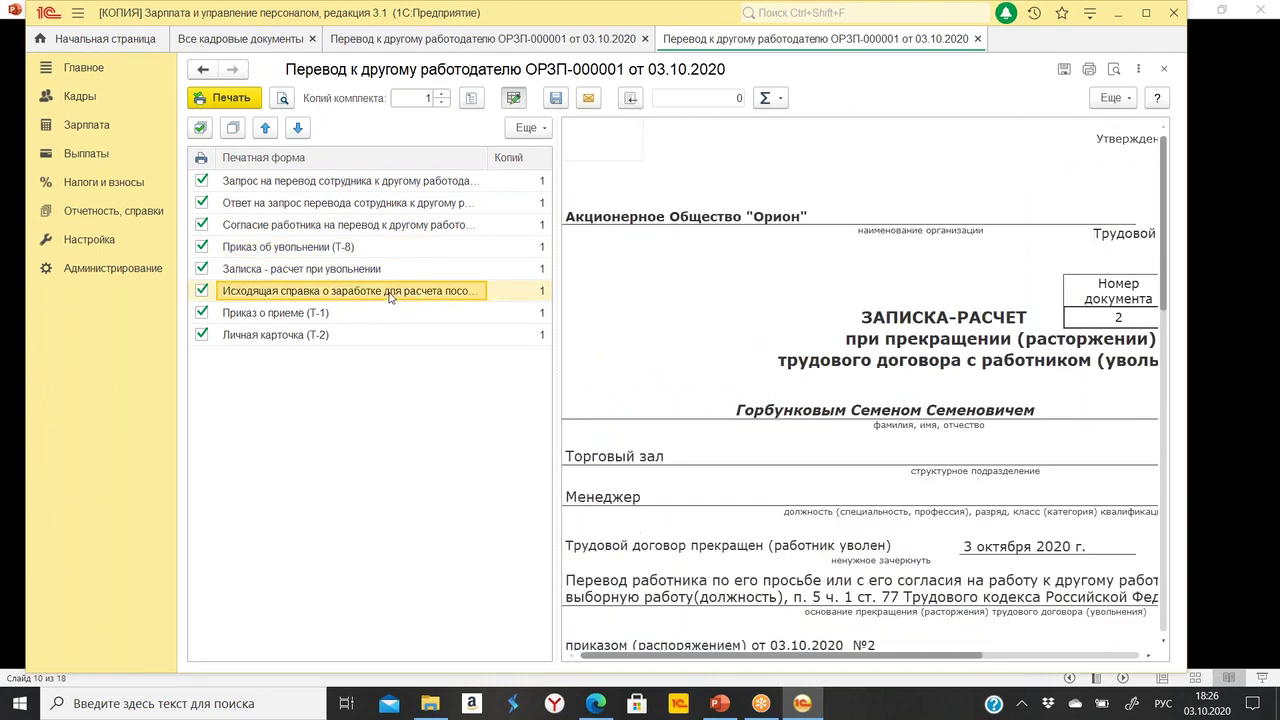
{"action": "left_click", "coordinate": [340, 313]}
{"action": "left_click", "coordinate": [325, 336]}
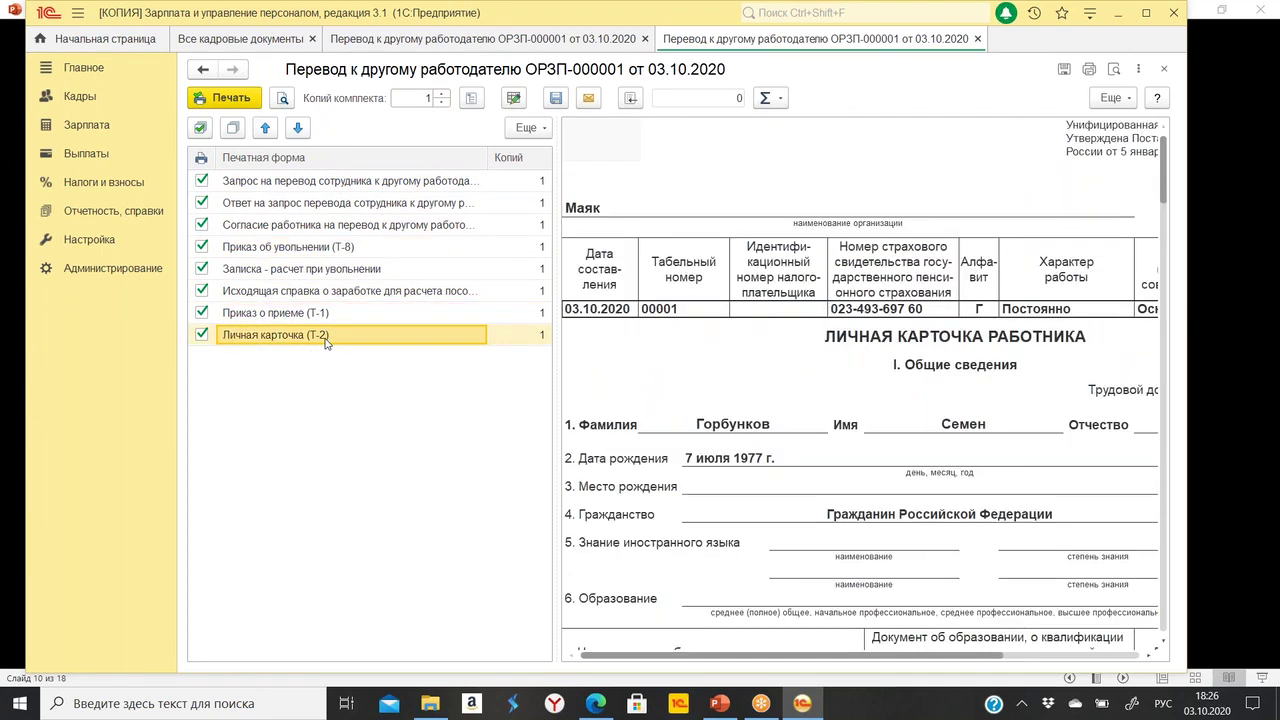
Close the document set, check the transfer's service commands, and save and close the transfer document.
{"action": "left_click", "coordinate": [1163, 72]}
{"action": "left_click", "coordinate": [537, 98]}
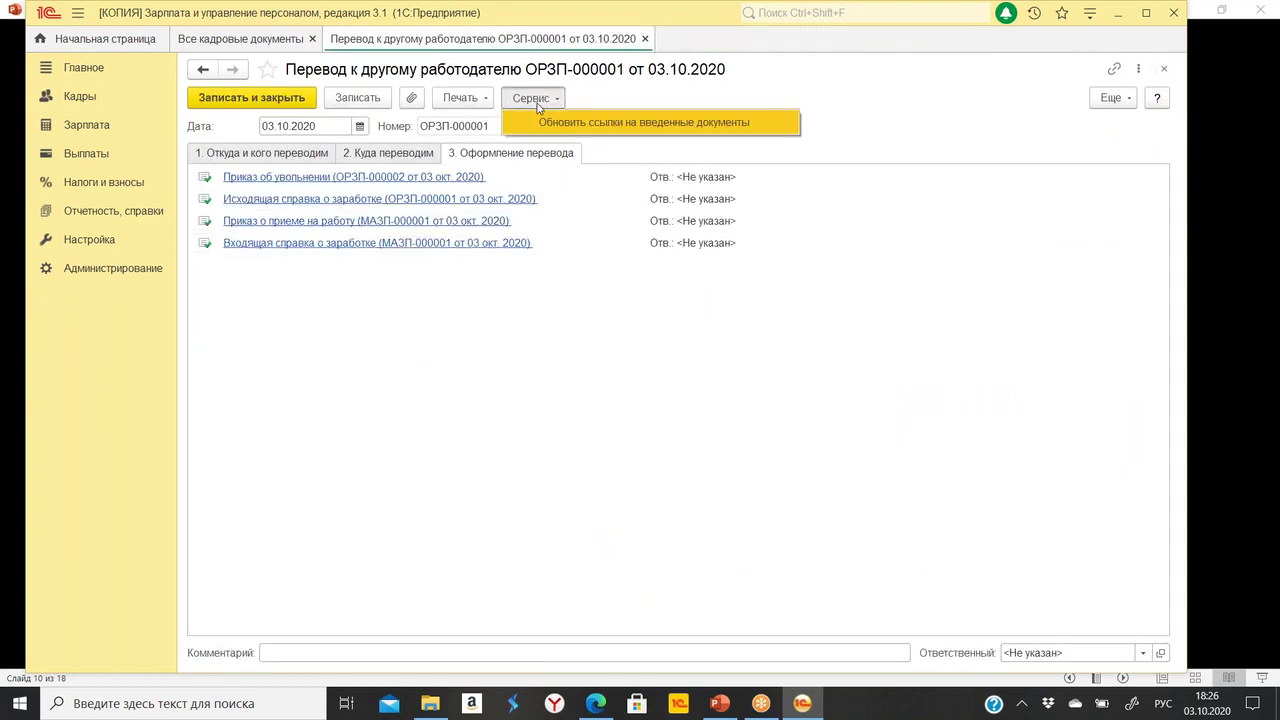
{"action": "left_click", "coordinate": [251, 98]}
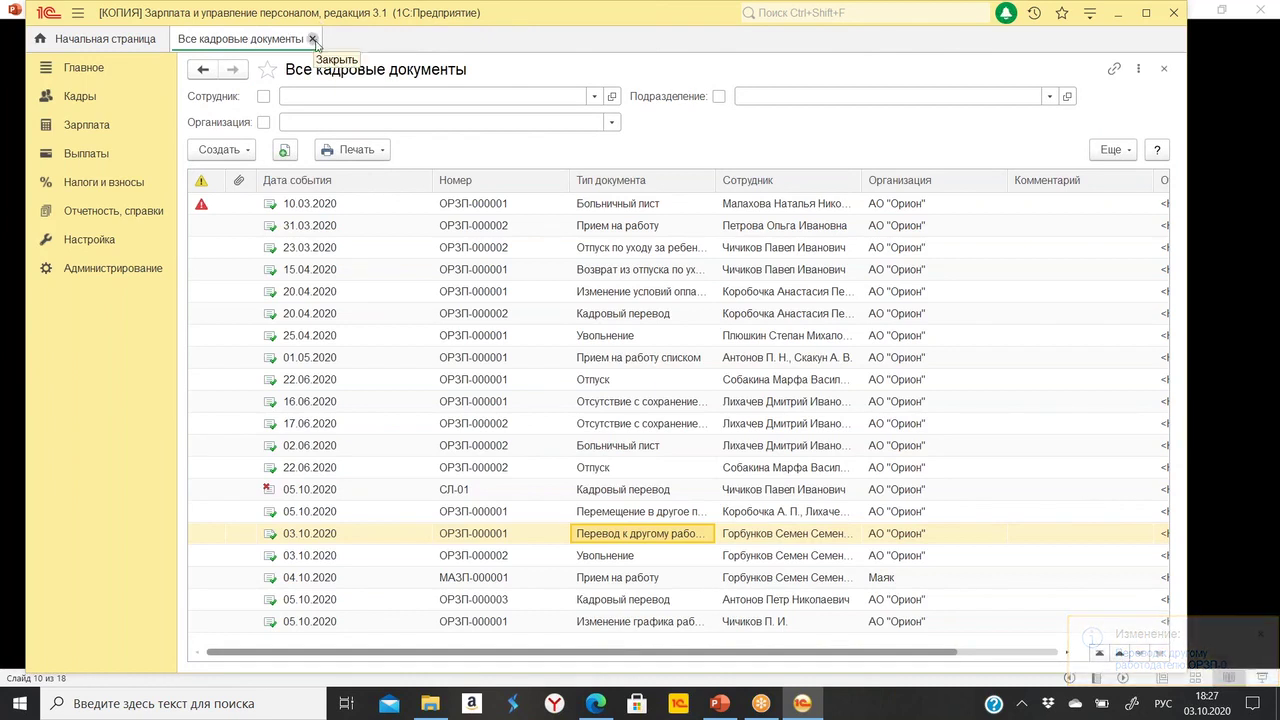
Browse the personnel document types available for creation, including Перевод к другому работодателю and Перемещение между территориями.
{"action": "left_click", "coordinate": [220, 150]}
{"action": "scroll", "coordinate": [312, 420], "scroll_direction": "down", "scroll_amount": 3}
{"action": "scroll", "coordinate": [312, 425], "scroll_direction": "down", "scroll_amount": 1}
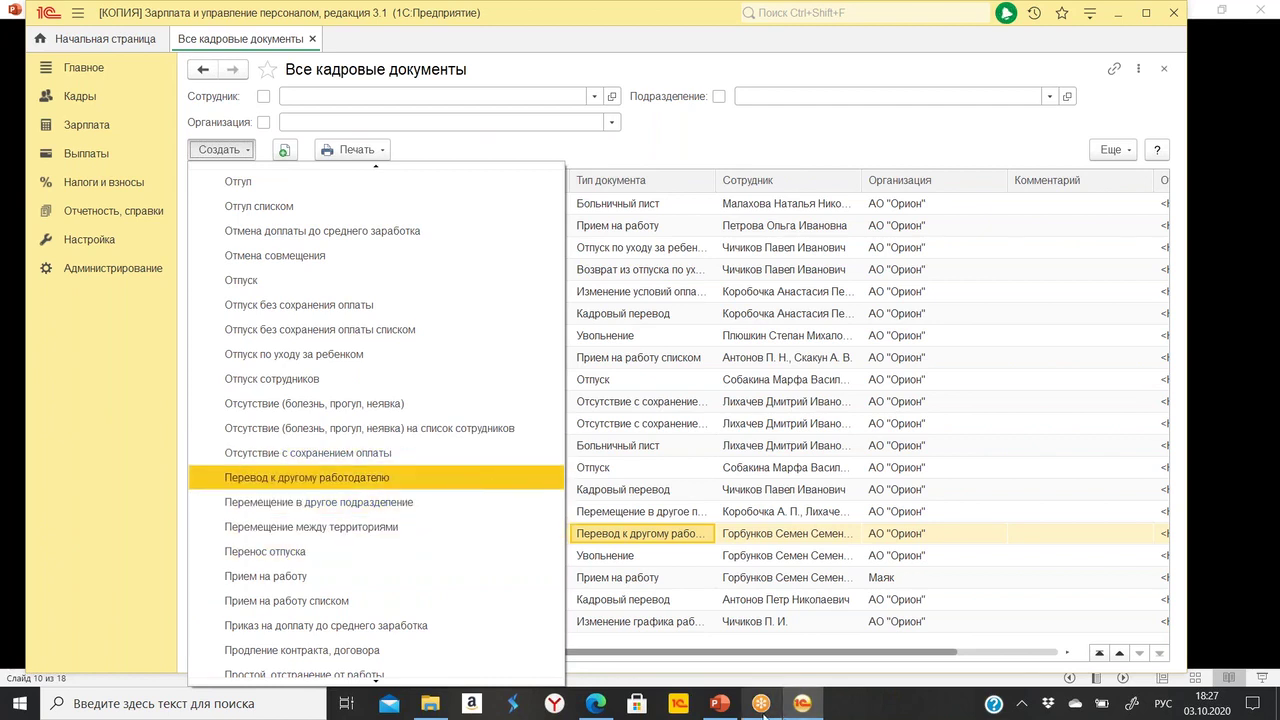
Switch to the PowerPoint presentation and advance to the slide Перемещение между территориями.
{"action": "left_click", "coordinate": [722, 708]}
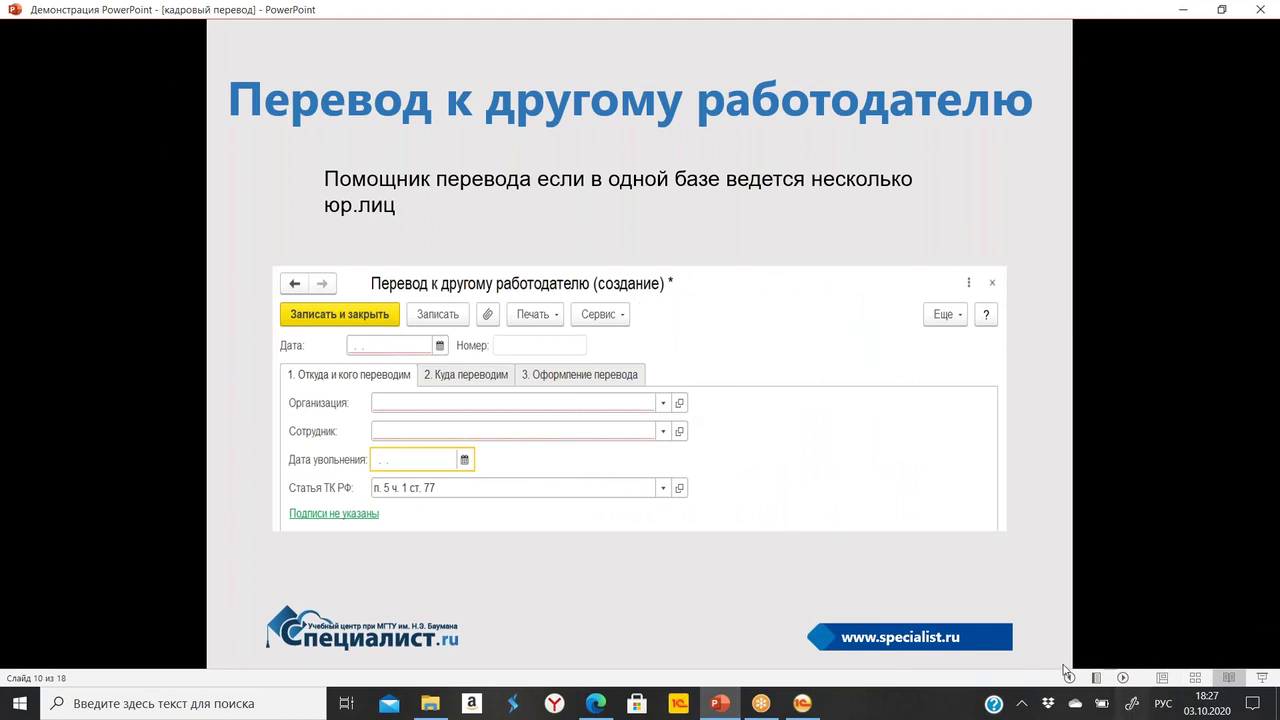
{"action": "left_click", "coordinate": [1123, 678]}
{"action": "left_click", "coordinate": [1123, 678]}
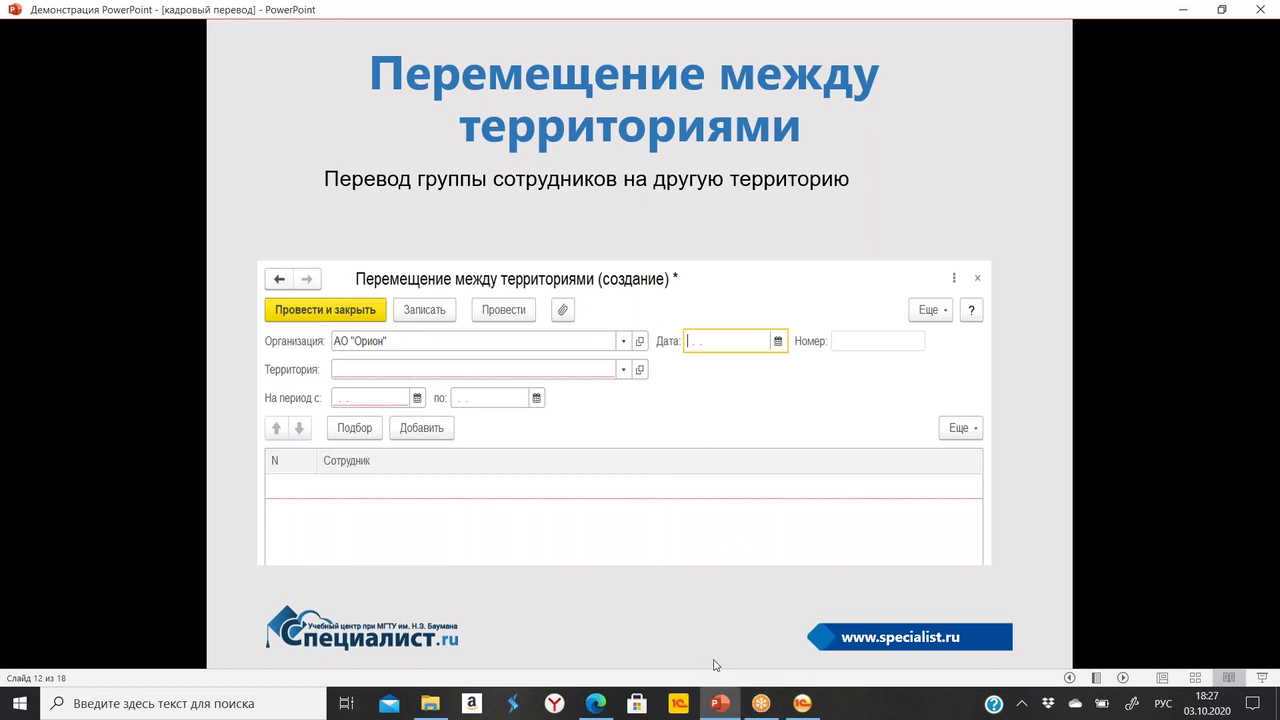
Switch back to 1C and close the Все кадровые документы list.
{"action": "left_click", "coordinate": [802, 705]}
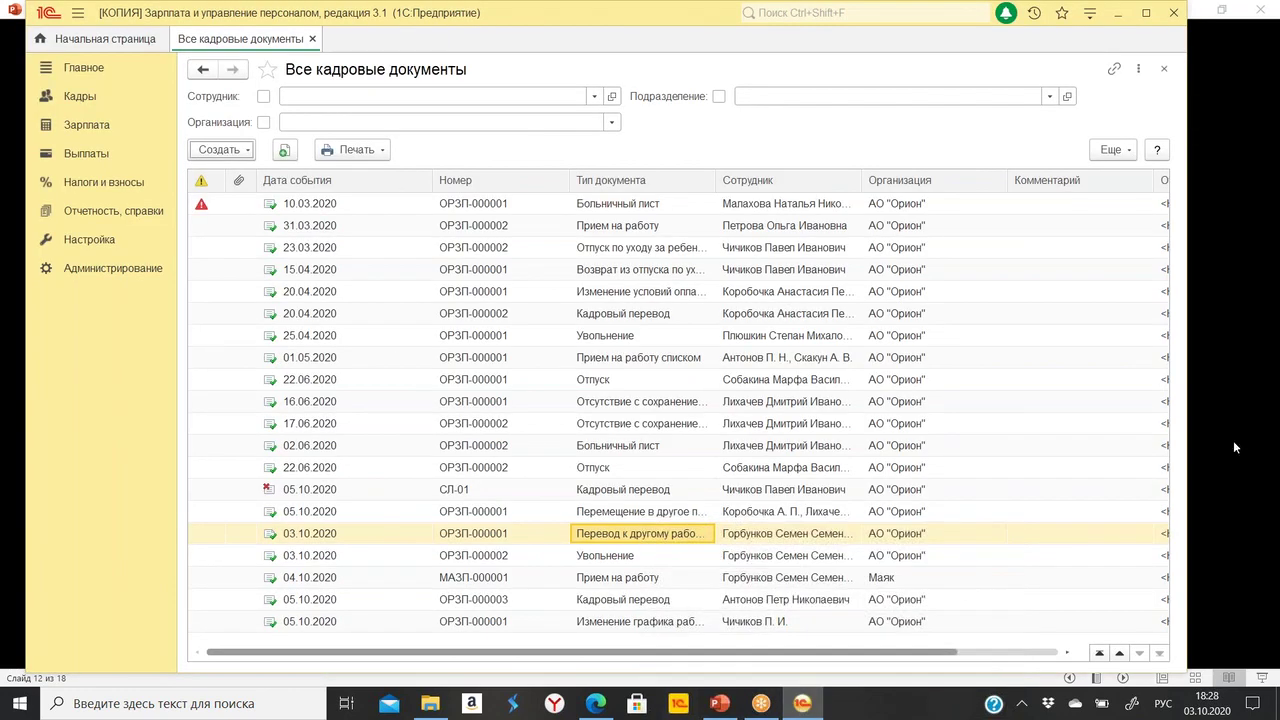
{"action": "left_click", "coordinate": [312, 40]}
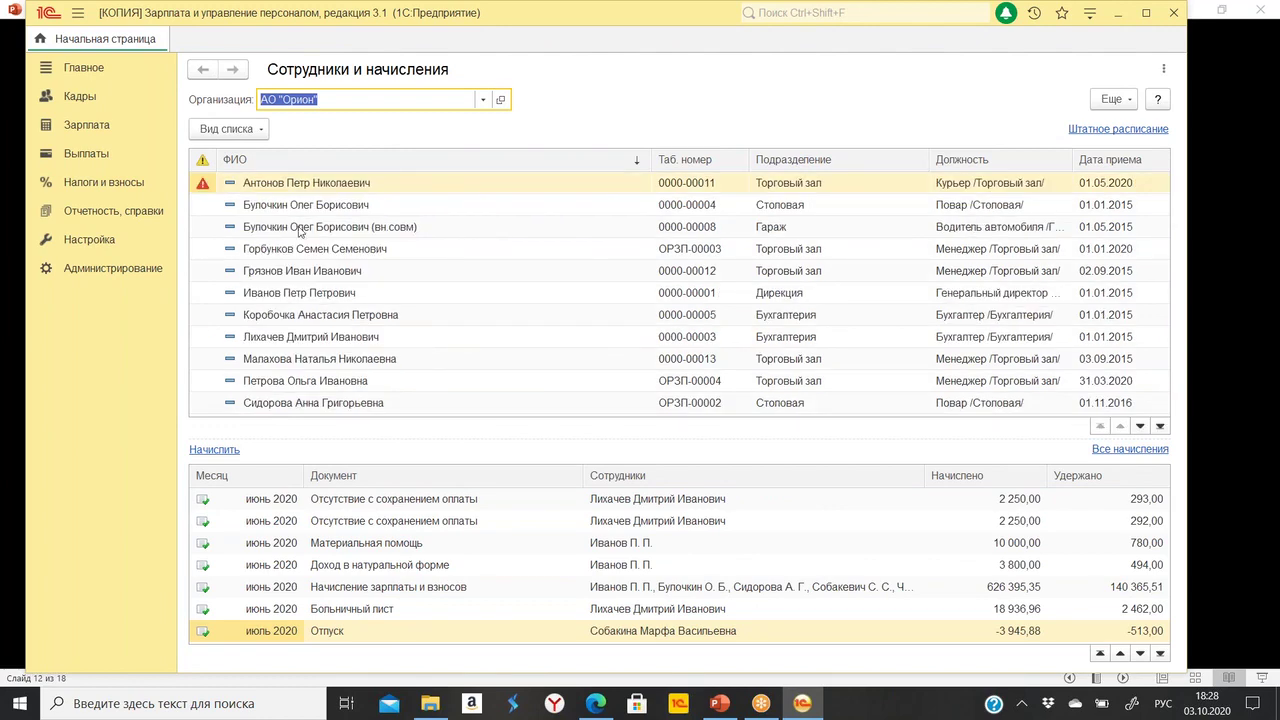
{"action": "left_click", "coordinate": [380, 210]}
{"action": "left_click", "coordinate": [394, 259]}
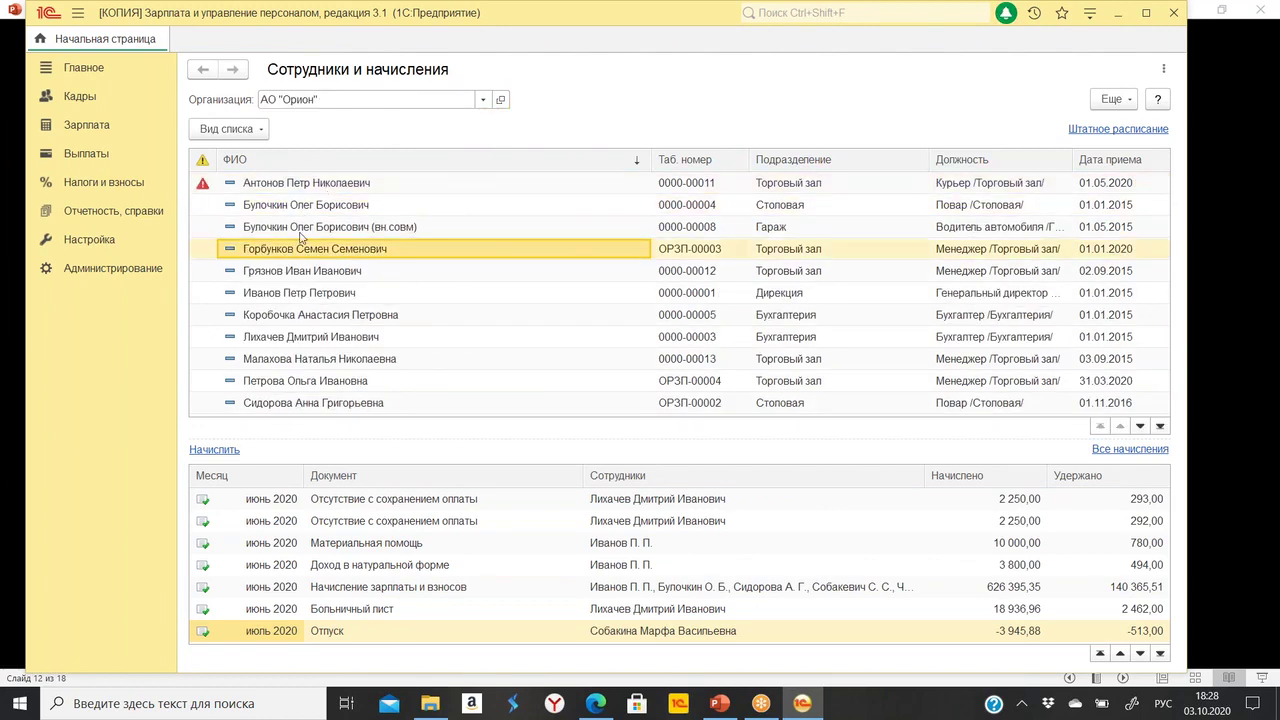
{"action": "left_click", "coordinate": [389, 296]}
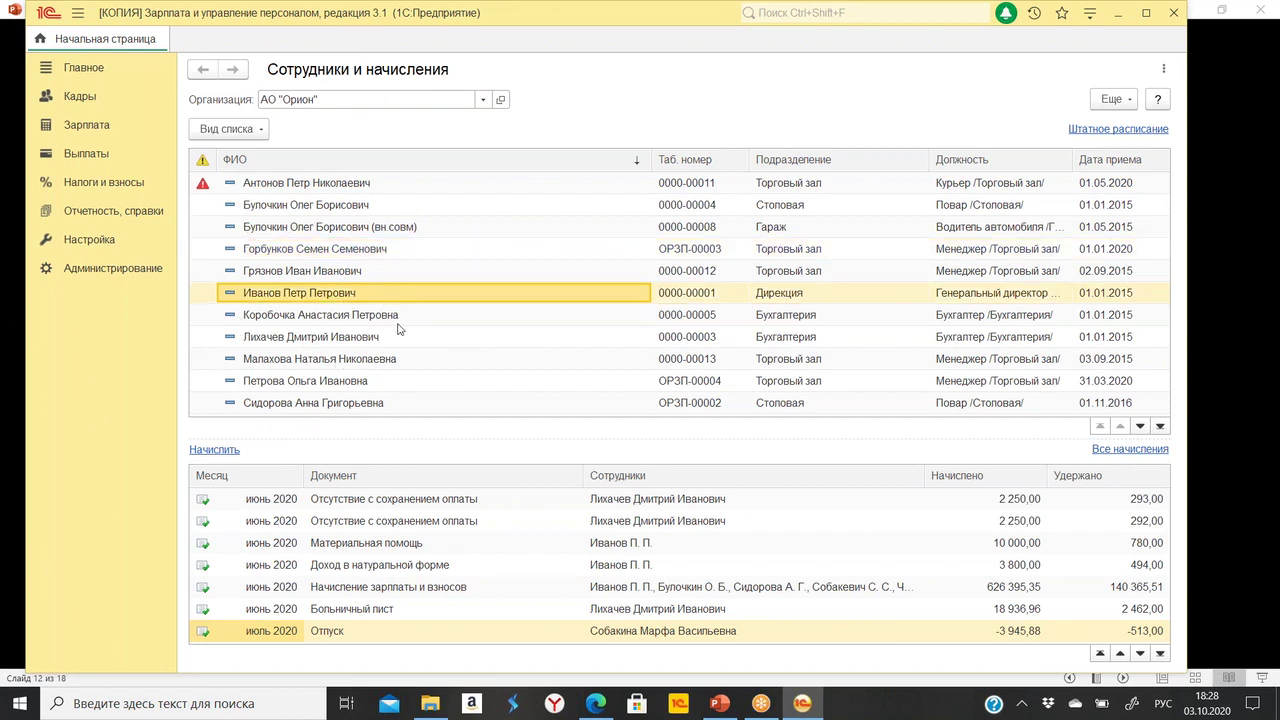
{"action": "left_click", "coordinate": [410, 320]}
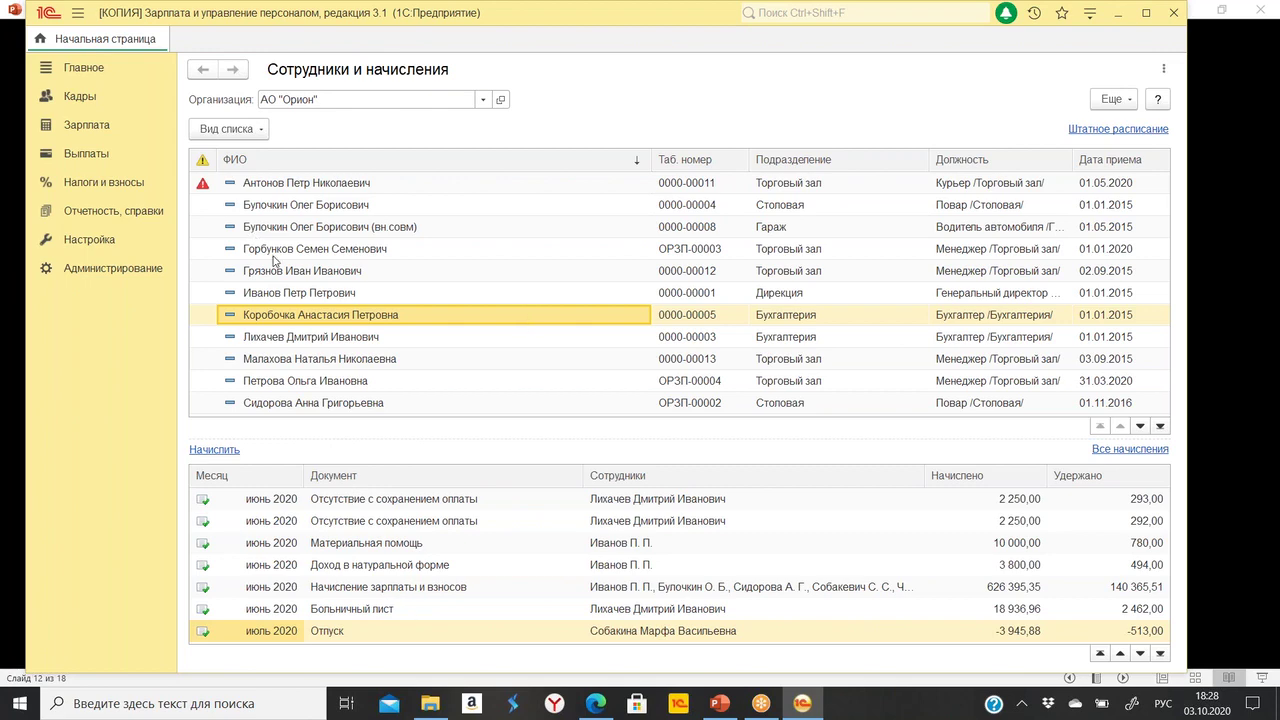
{"action": "left_click", "coordinate": [287, 341]}
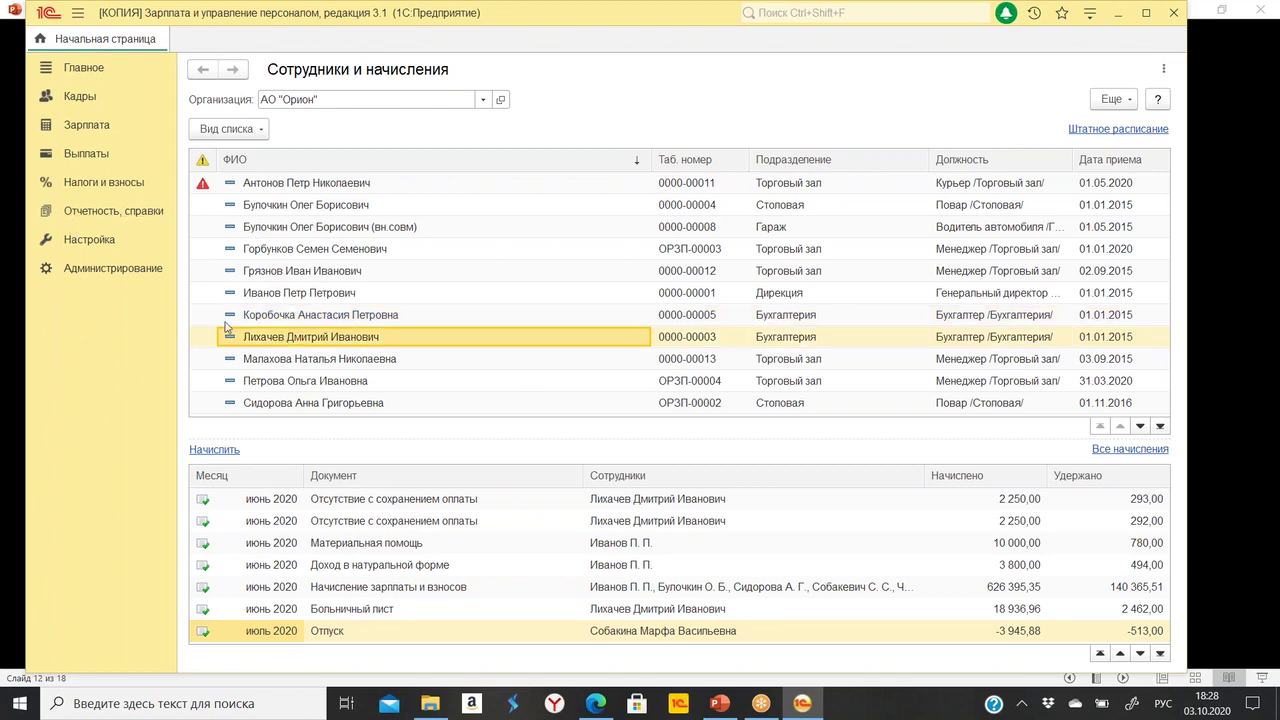
Review the payroll calculation settings for separate territories in the accounting policy of АО "Орион", and close the organization records.
{"action": "left_click", "coordinate": [110, 241]}
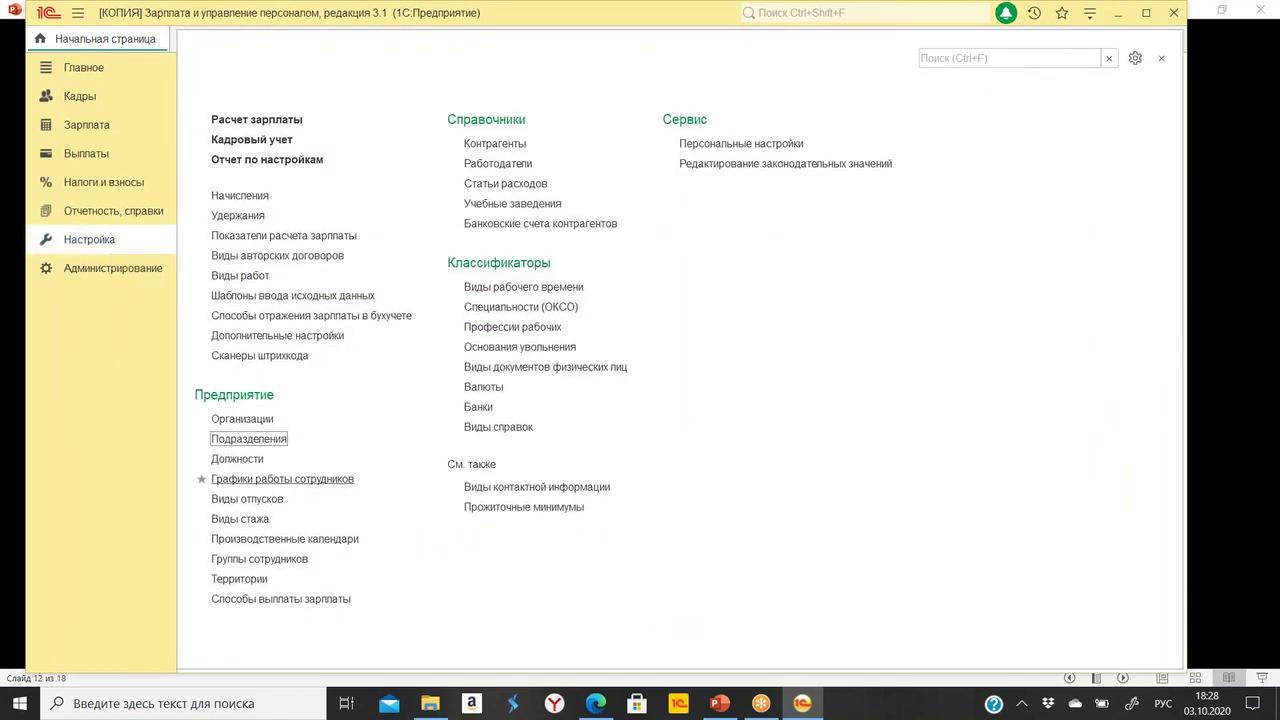
{"action": "left_click", "coordinate": [242, 420]}
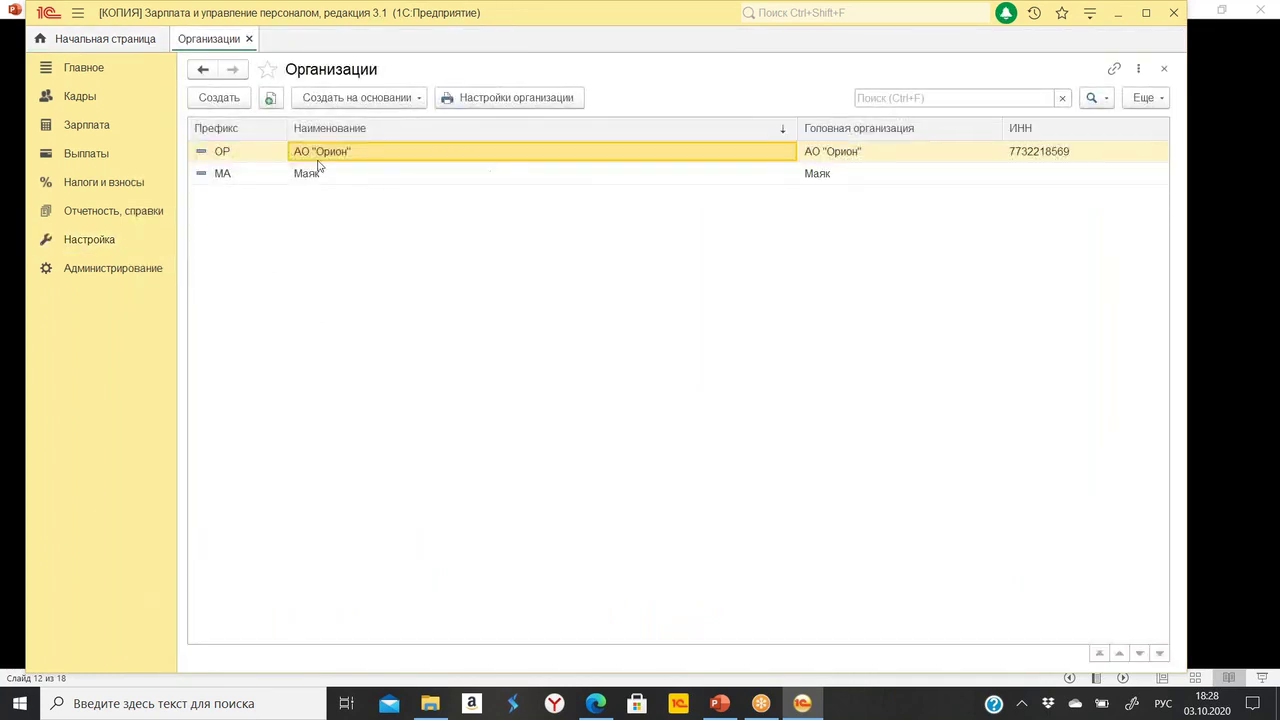
{"action": "double_click", "coordinate": [340, 153]}
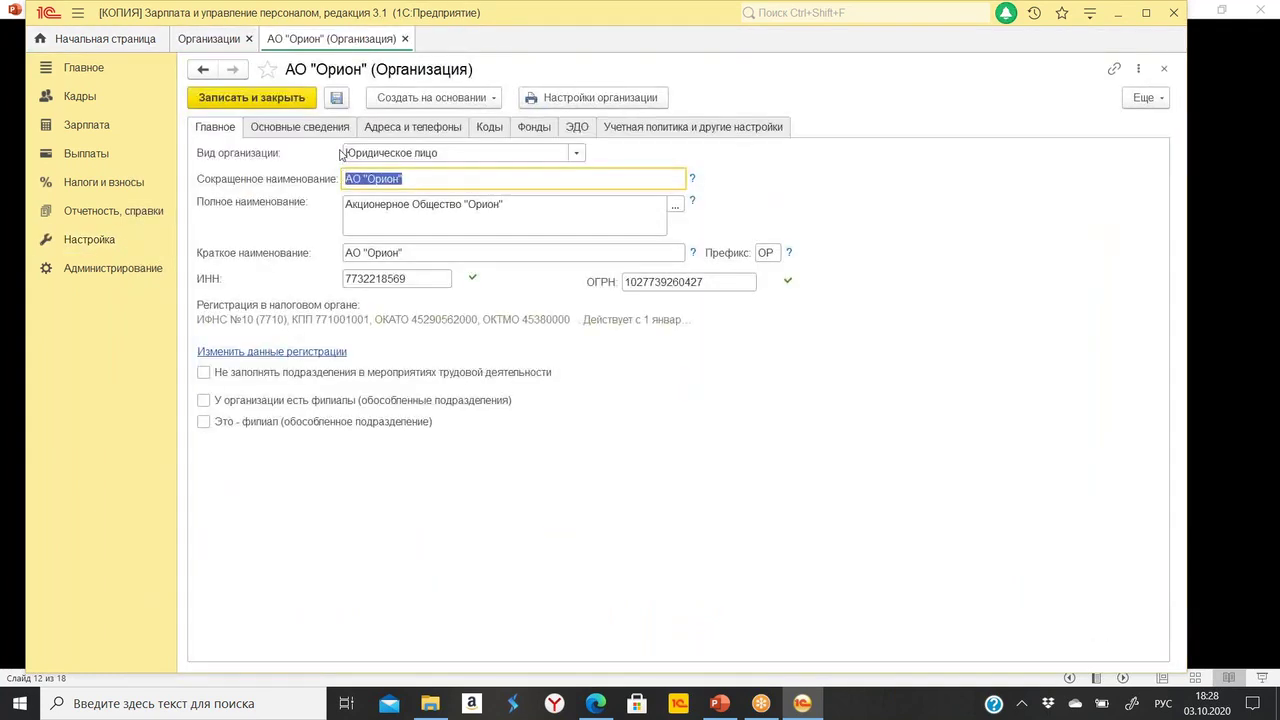
{"action": "left_click", "coordinate": [660, 127]}
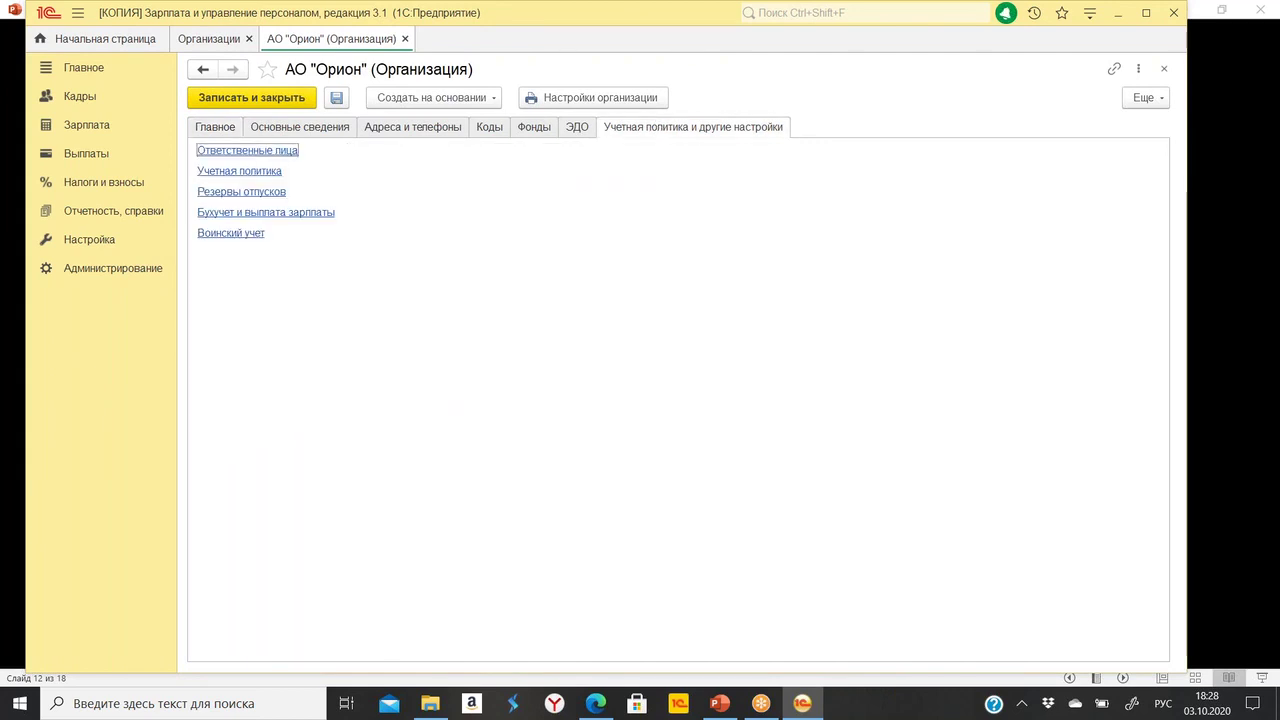
{"action": "left_click", "coordinate": [265, 173]}
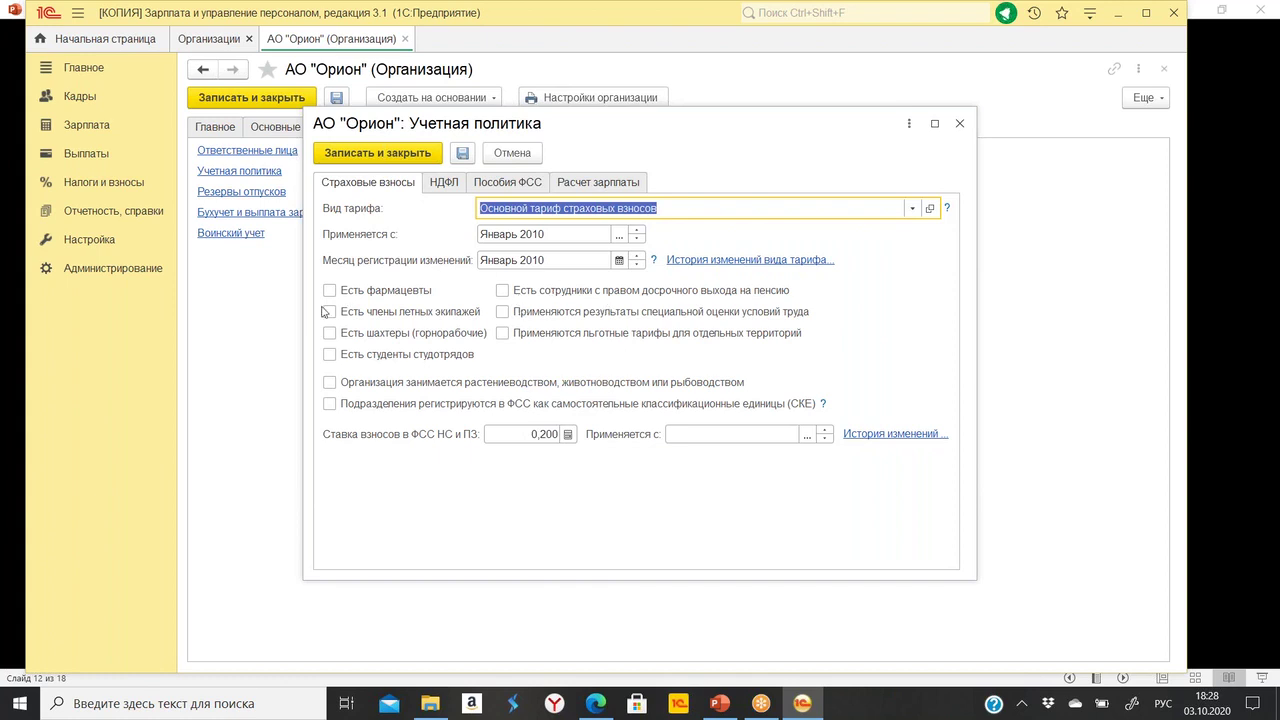
{"action": "left_click", "coordinate": [620, 184]}
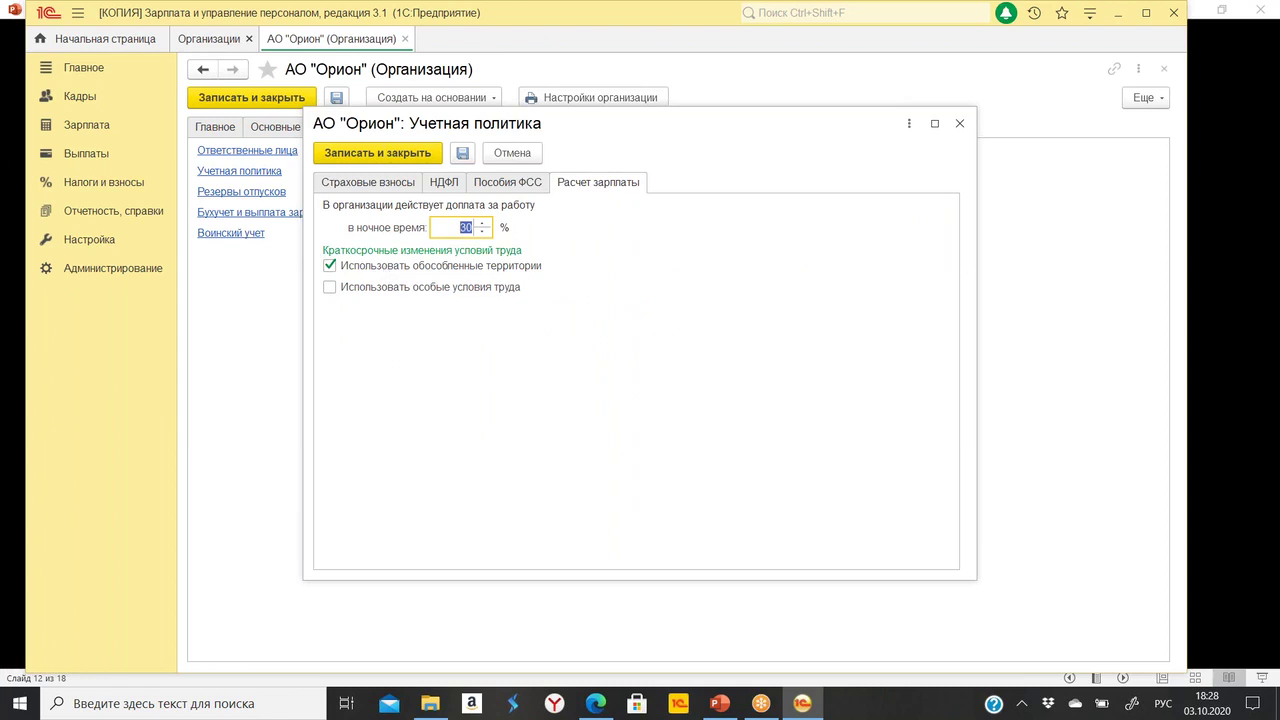
{"action": "left_click", "coordinate": [959, 123]}
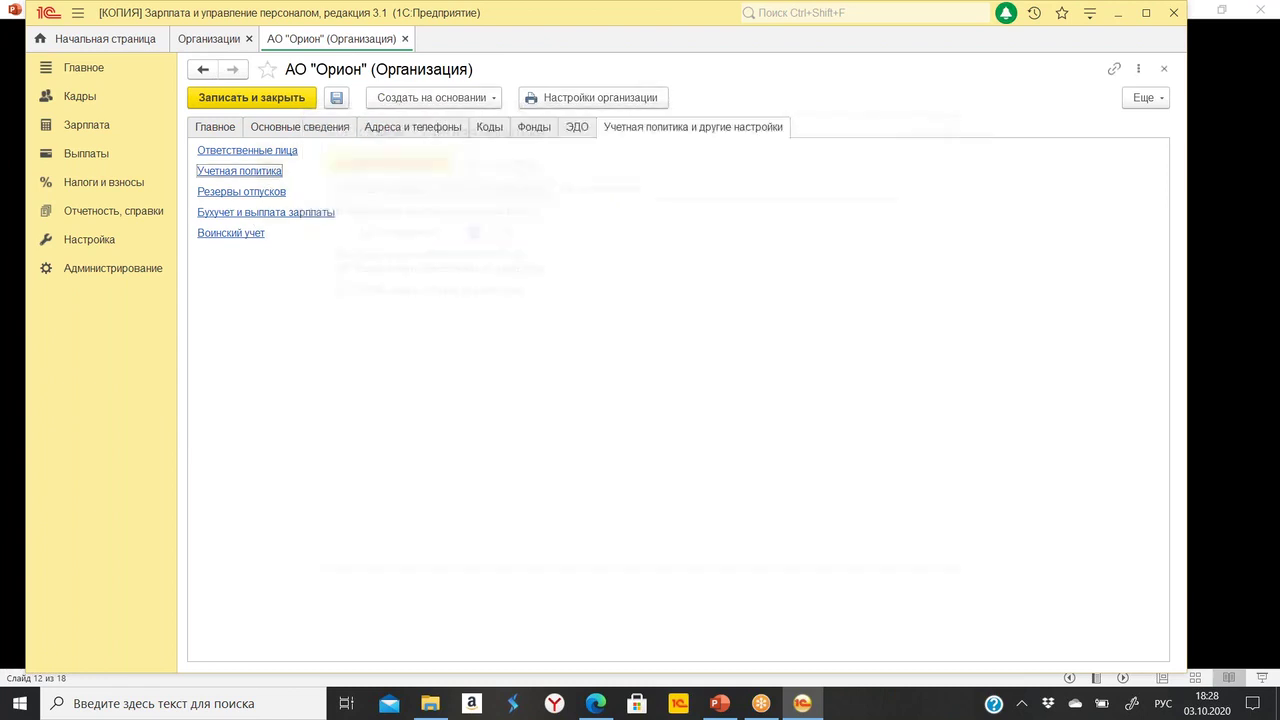
{"action": "left_click", "coordinate": [405, 39]}
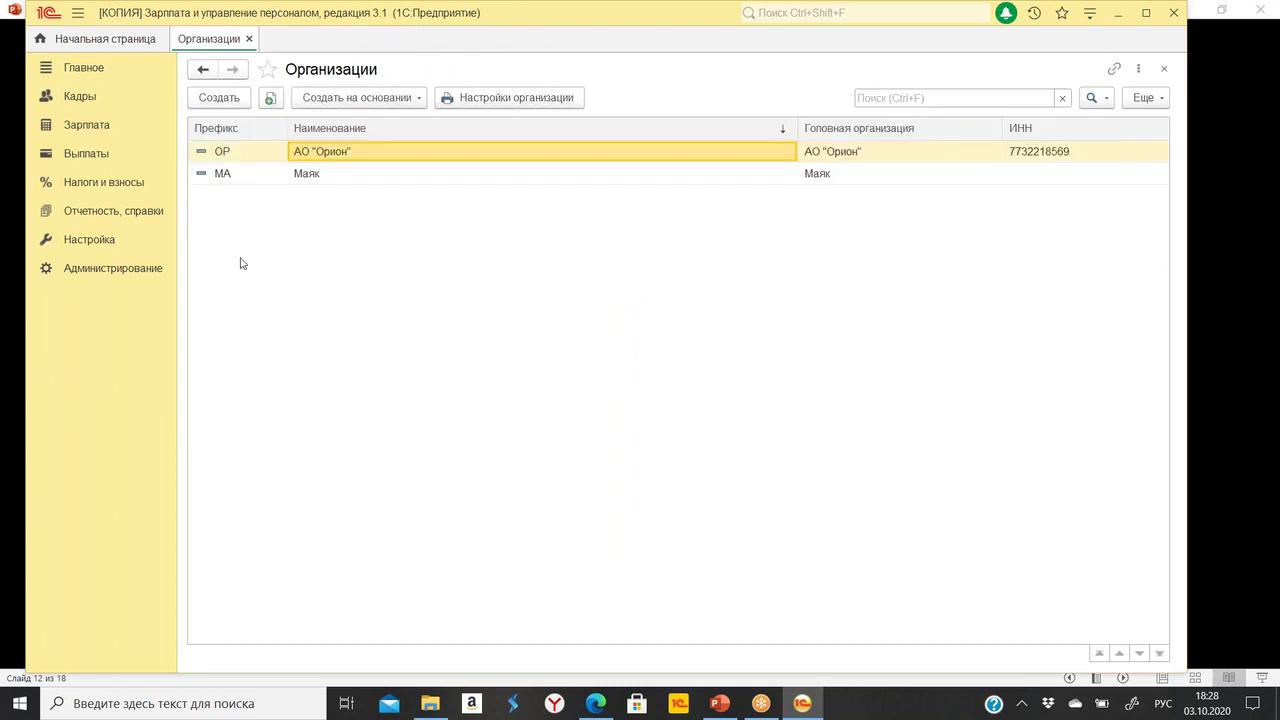
{"action": "left_click", "coordinate": [245, 39]}
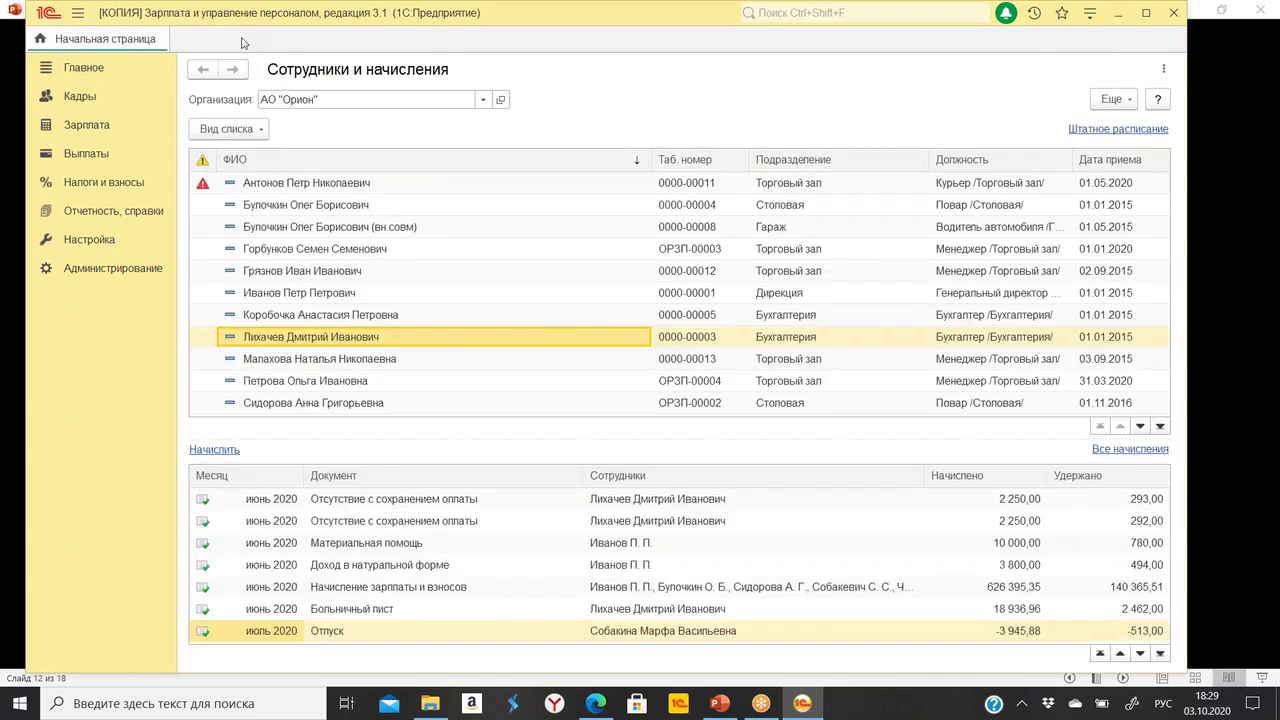
Examine the север territory's federal district coefficient and northern allowance percentage, and save and close its card.
{"action": "left_click", "coordinate": [92, 241]}
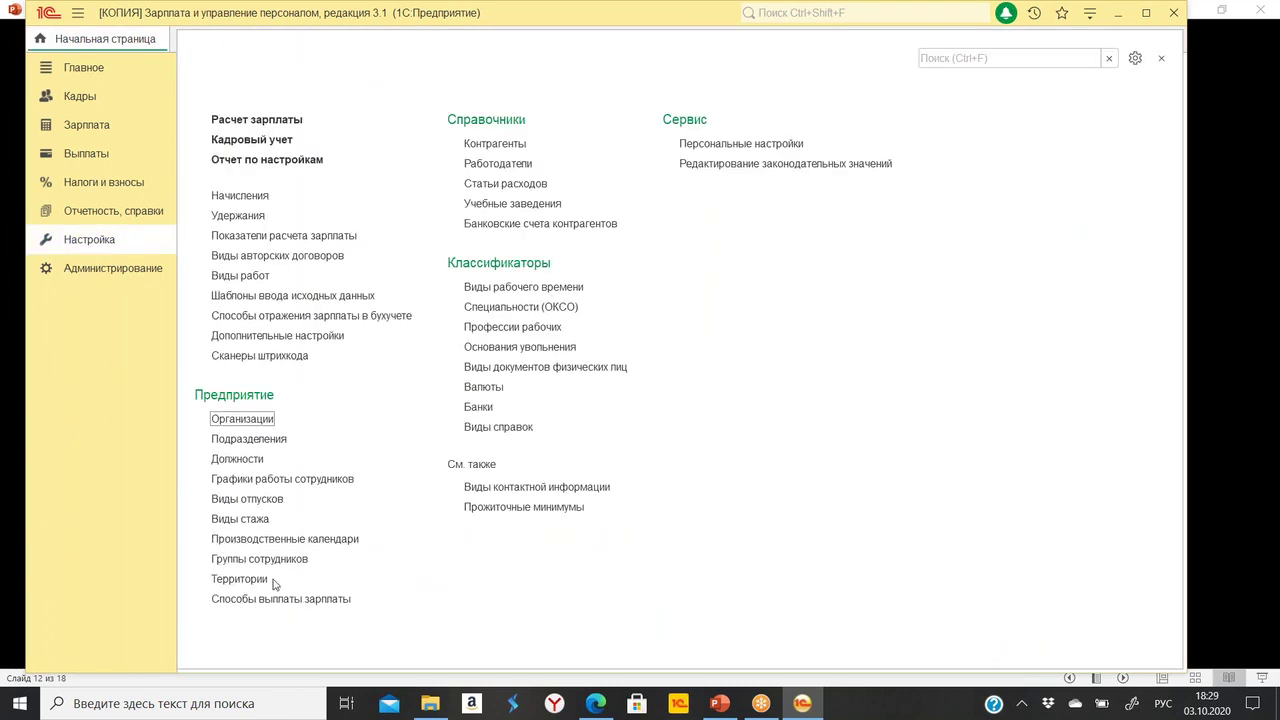
{"action": "left_click", "coordinate": [238, 579]}
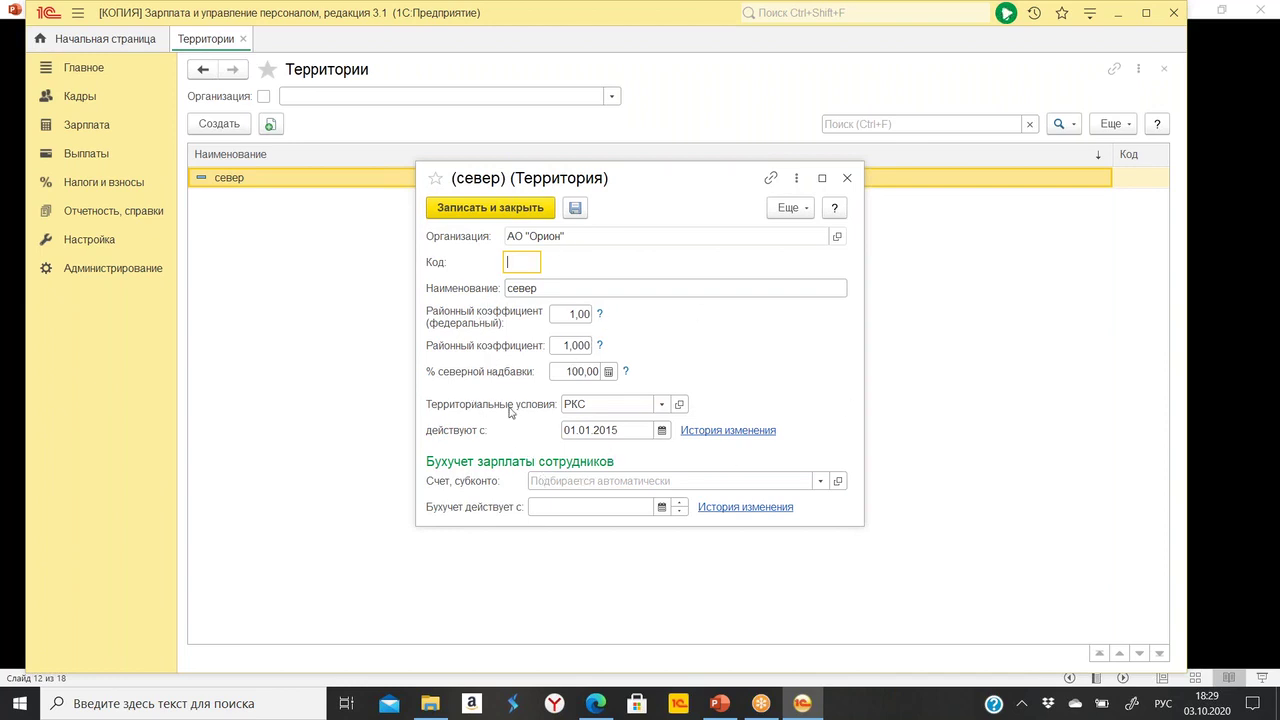
{"action": "left_click", "coordinate": [572, 314]}
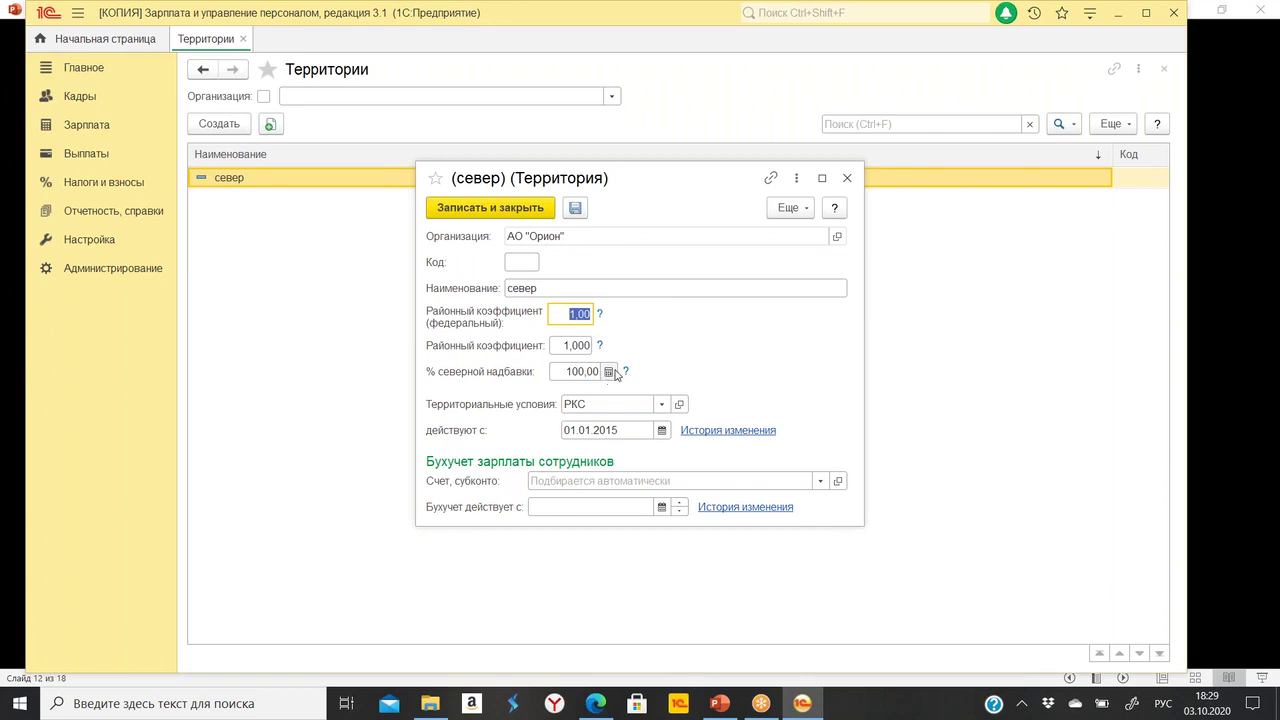
{"action": "left_click", "coordinate": [612, 372]}
{"action": "left_click", "coordinate": [610, 372]}
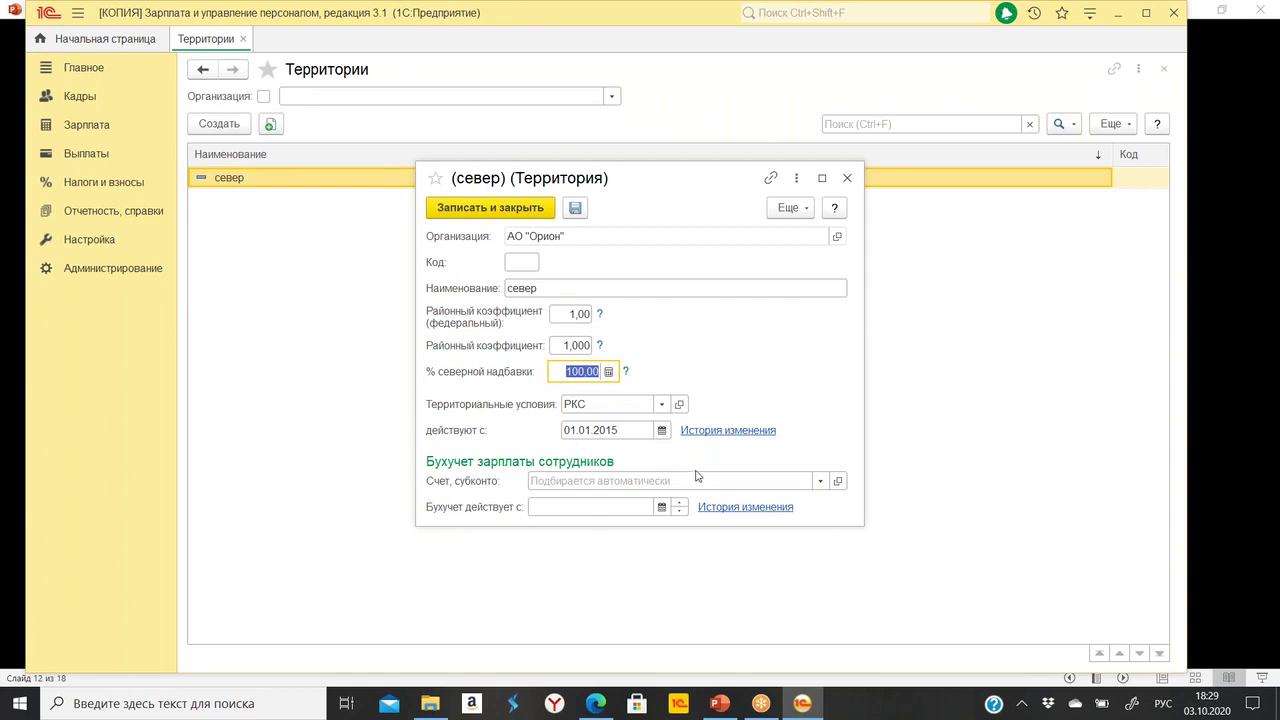
{"action": "left_click", "coordinate": [490, 208]}
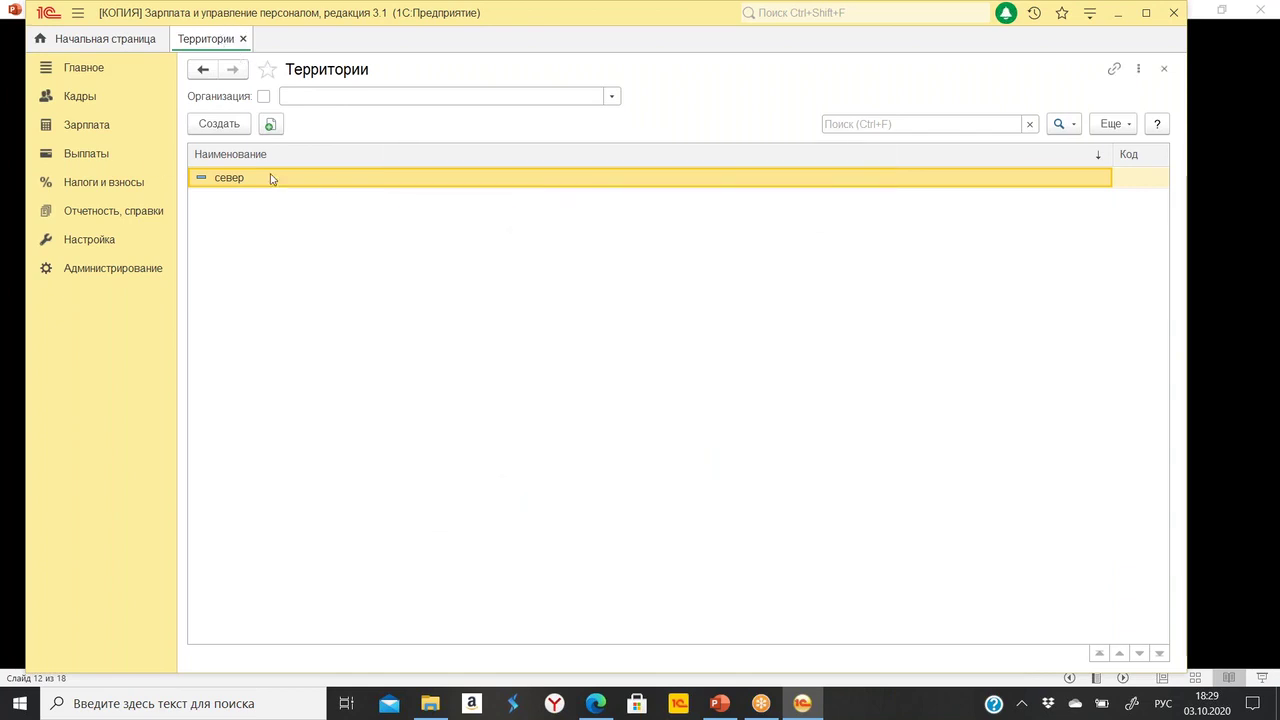
Look over the list of organizations, and close it.
{"action": "left_click", "coordinate": [104, 242]}
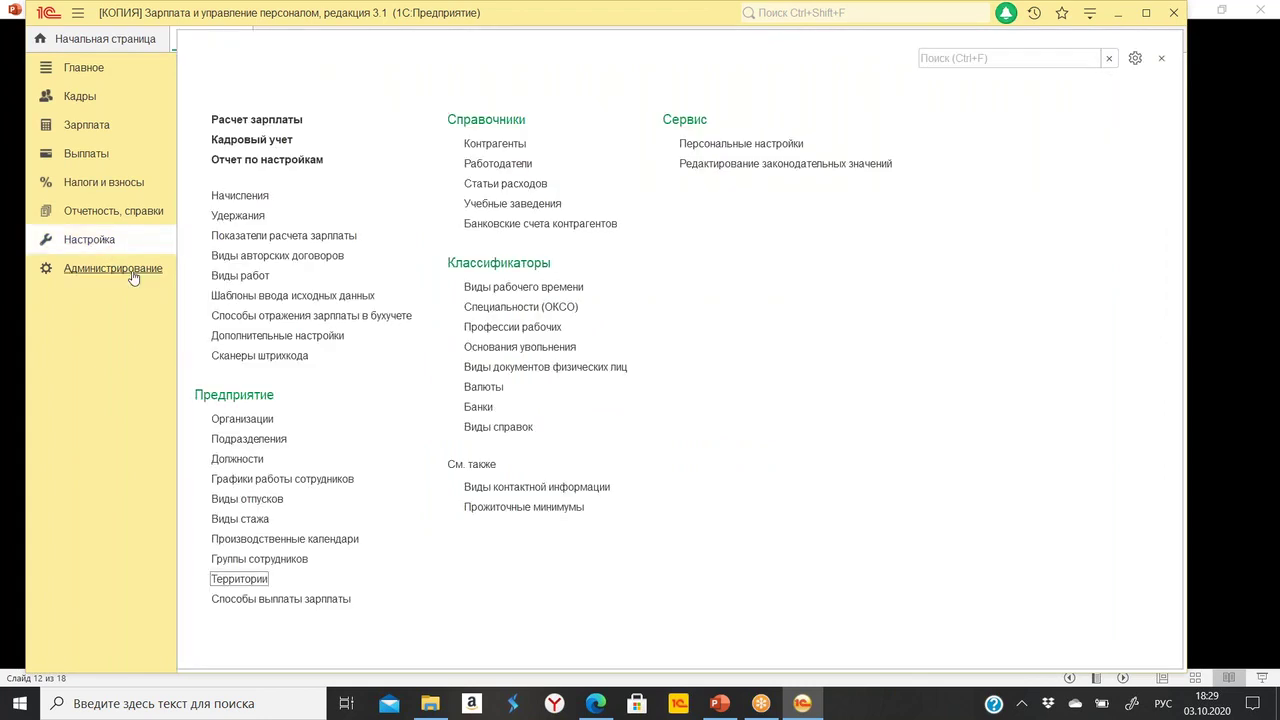
{"action": "left_click", "coordinate": [240, 422]}
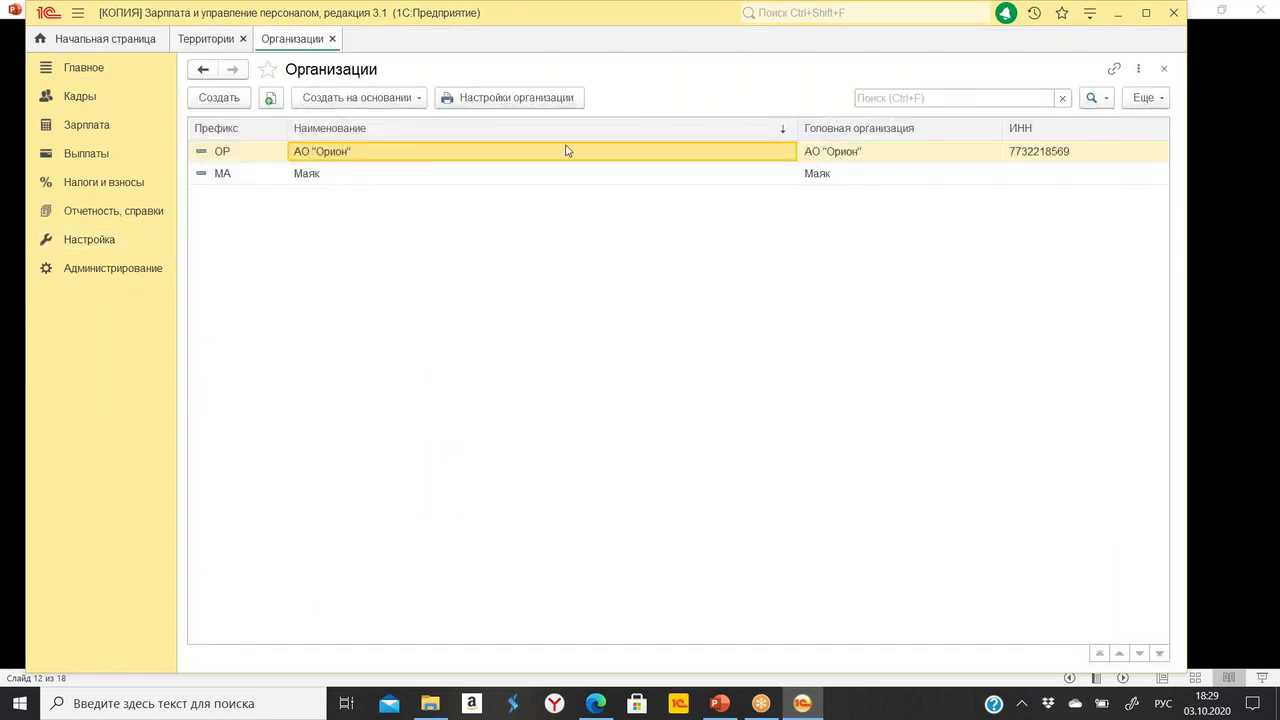
{"action": "left_click", "coordinate": [332, 39]}
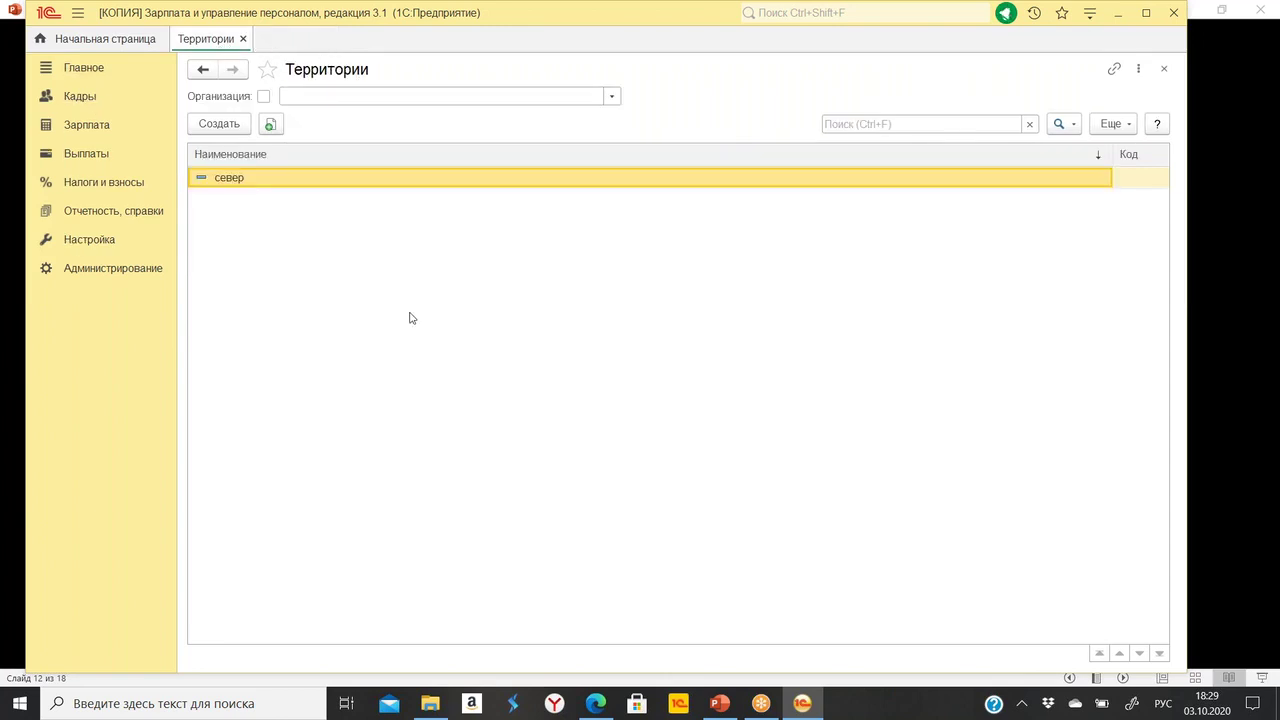
Start a new Кадровый перевод document for АО "Орион" to examine its option for transferring to a territory.
{"action": "left_click", "coordinate": [90, 102]}
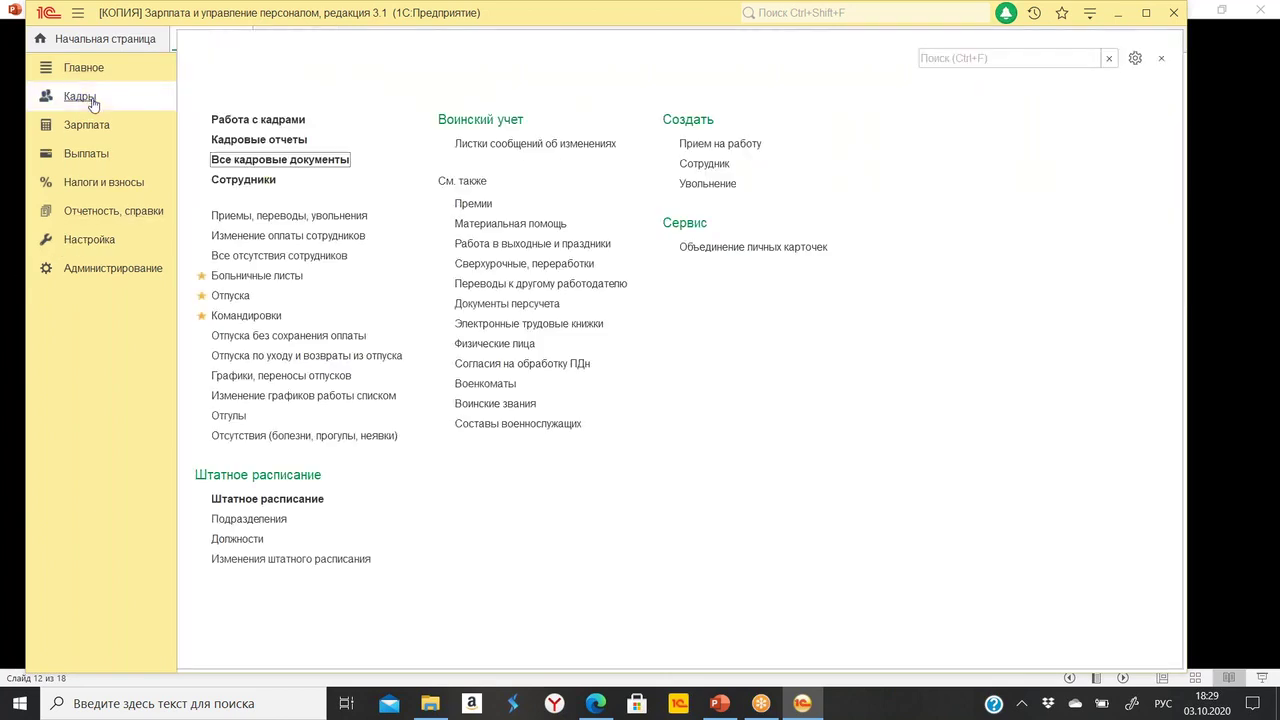
{"action": "left_click", "coordinate": [281, 217]}
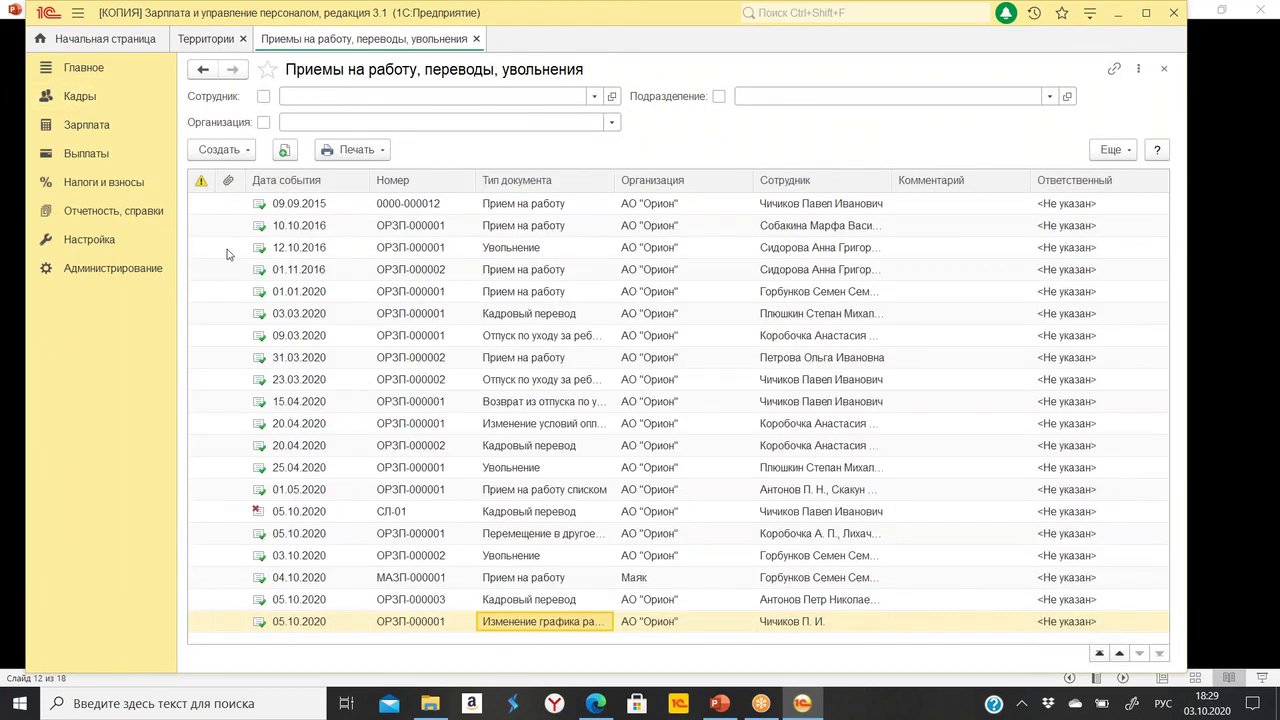
{"action": "left_click", "coordinate": [222, 152]}
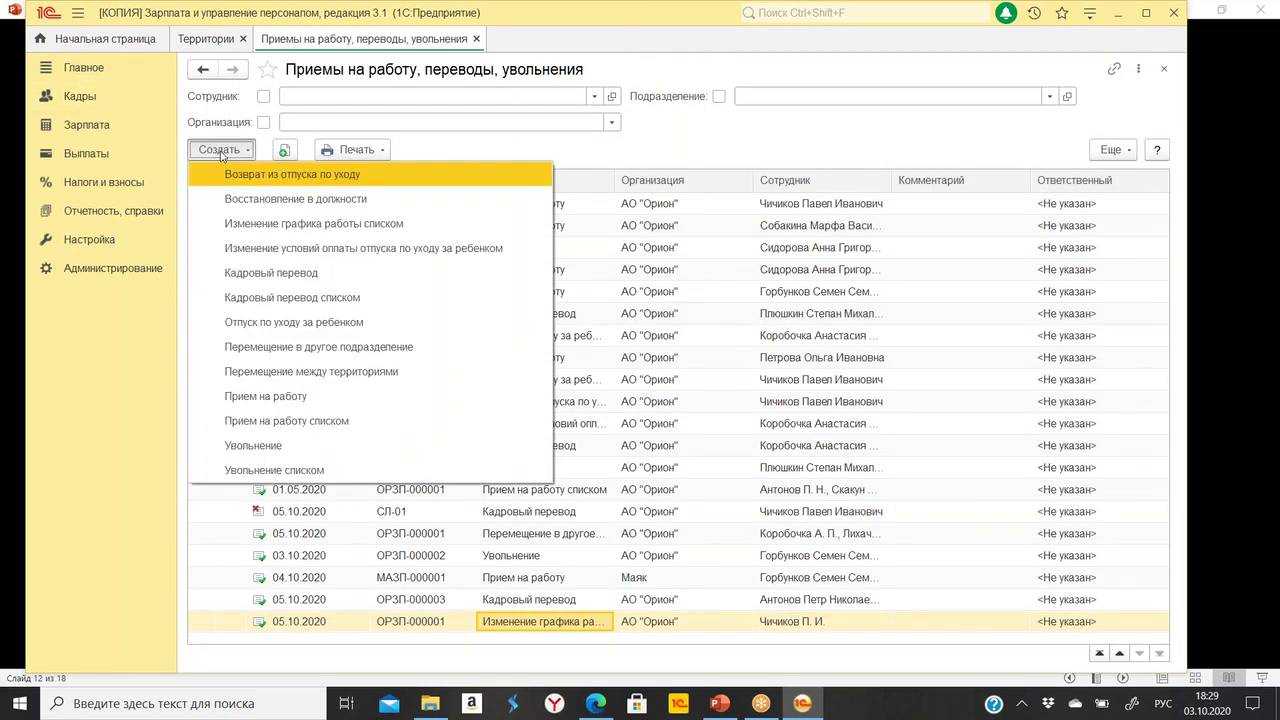
{"action": "left_click", "coordinate": [289, 274]}
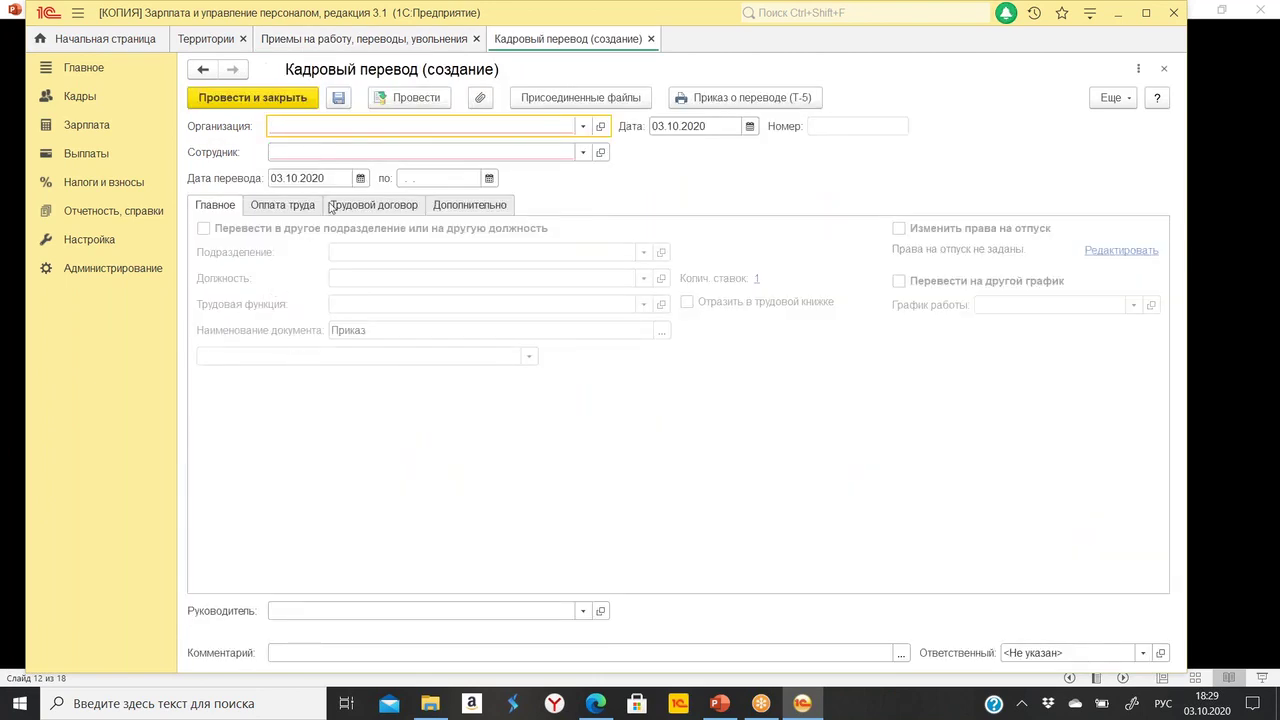
{"action": "left_click", "coordinate": [583, 126]}
{"action": "left_click", "coordinate": [352, 148]}
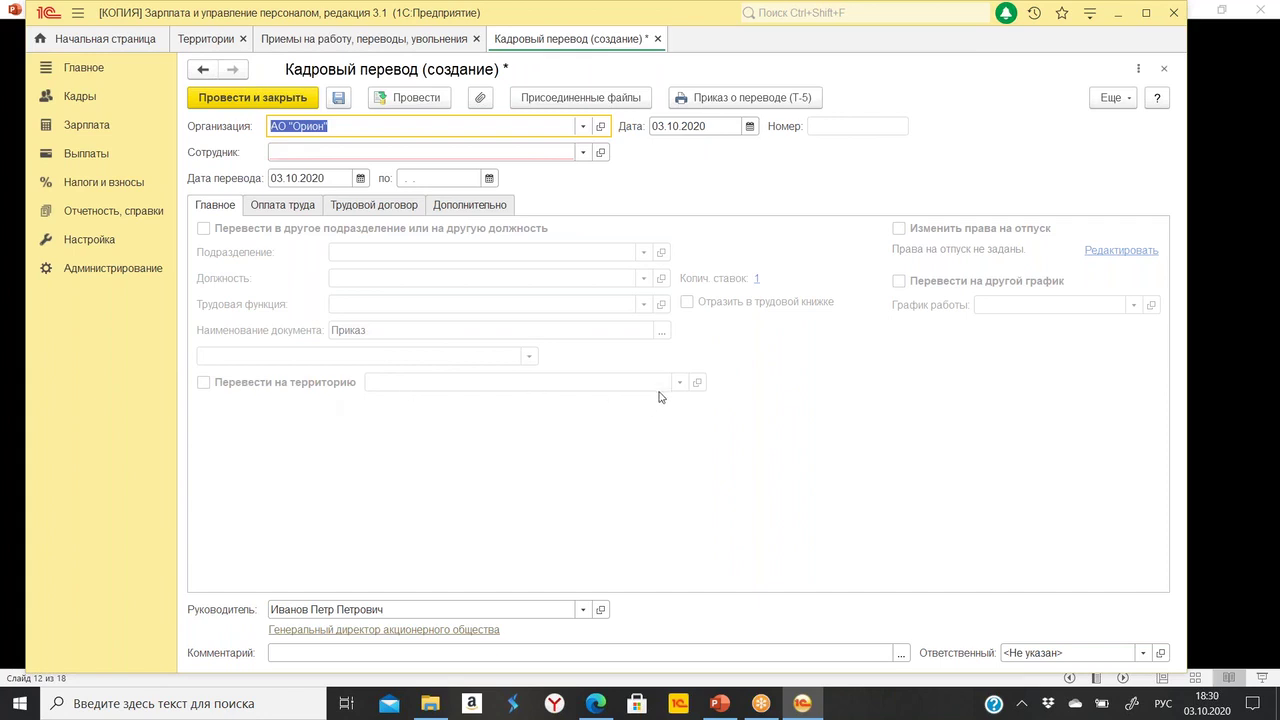
Switch the transfer's organization to Маяк to compare the form, discard the document, and close the list of hires, transfers and dismissals.
{"action": "left_click", "coordinate": [584, 126]}
{"action": "left_click", "coordinate": [340, 170]}
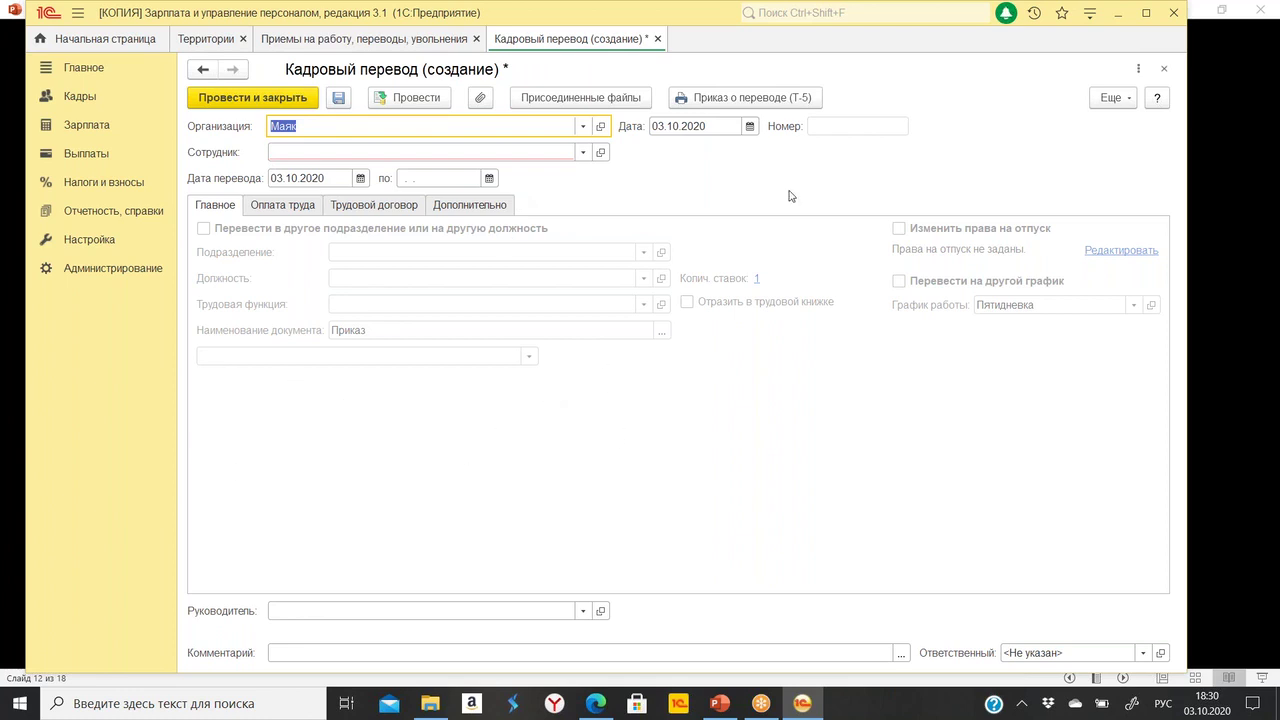
{"action": "left_click", "coordinate": [658, 39]}
{"action": "left_click", "coordinate": [662, 377]}
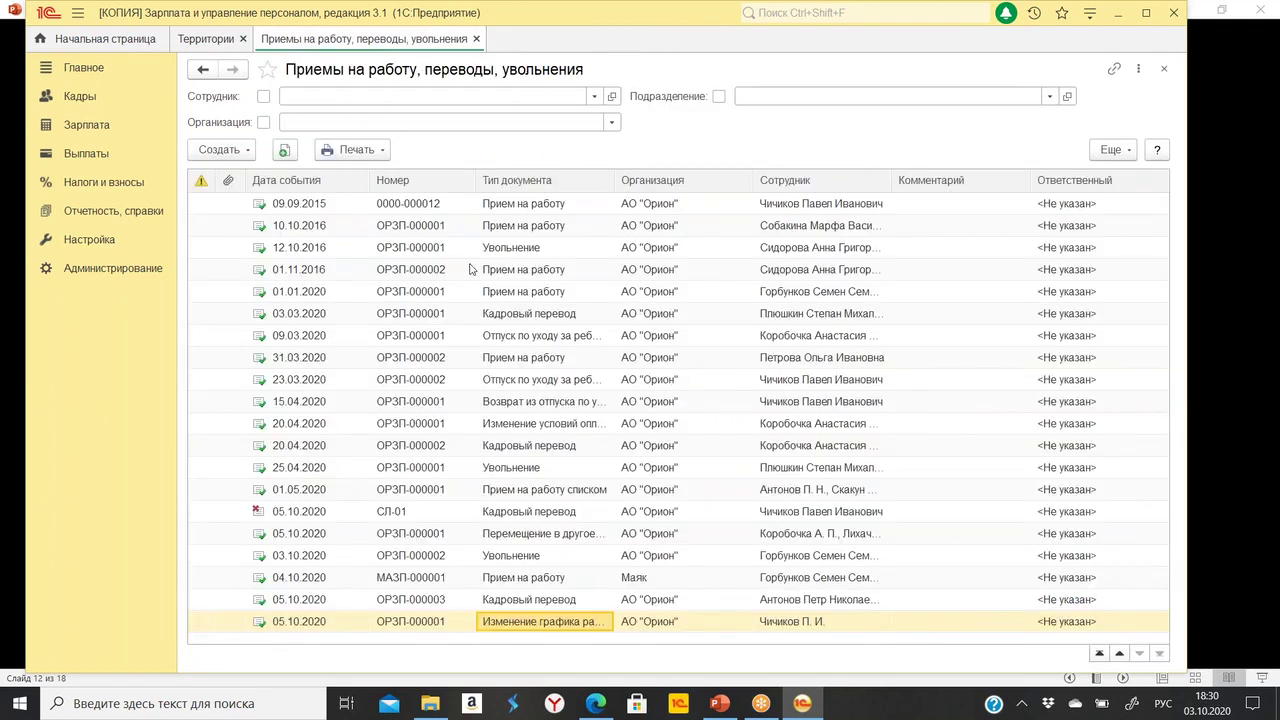
{"action": "left_click", "coordinate": [476, 39]}
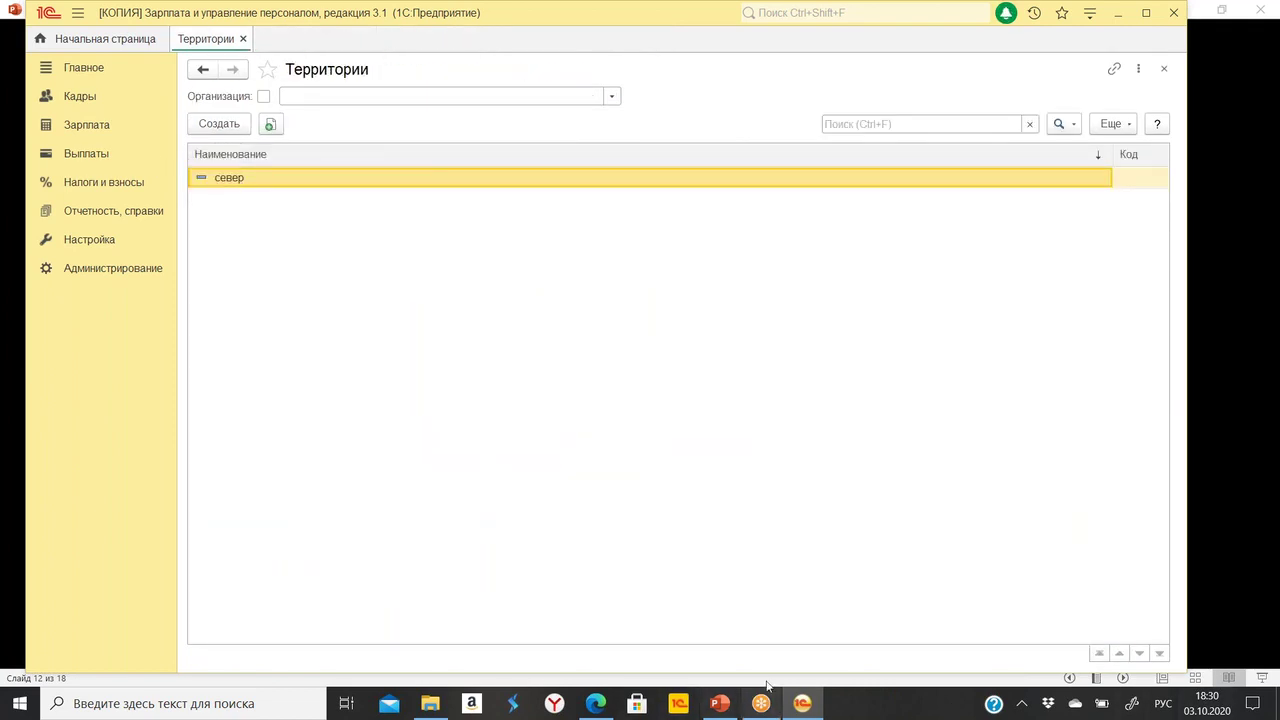
Consult the PowerPoint slide, return to 1C, and start a new Перемещение между территориями document from Все кадровые документы.
{"action": "left_click", "coordinate": [720, 703]}
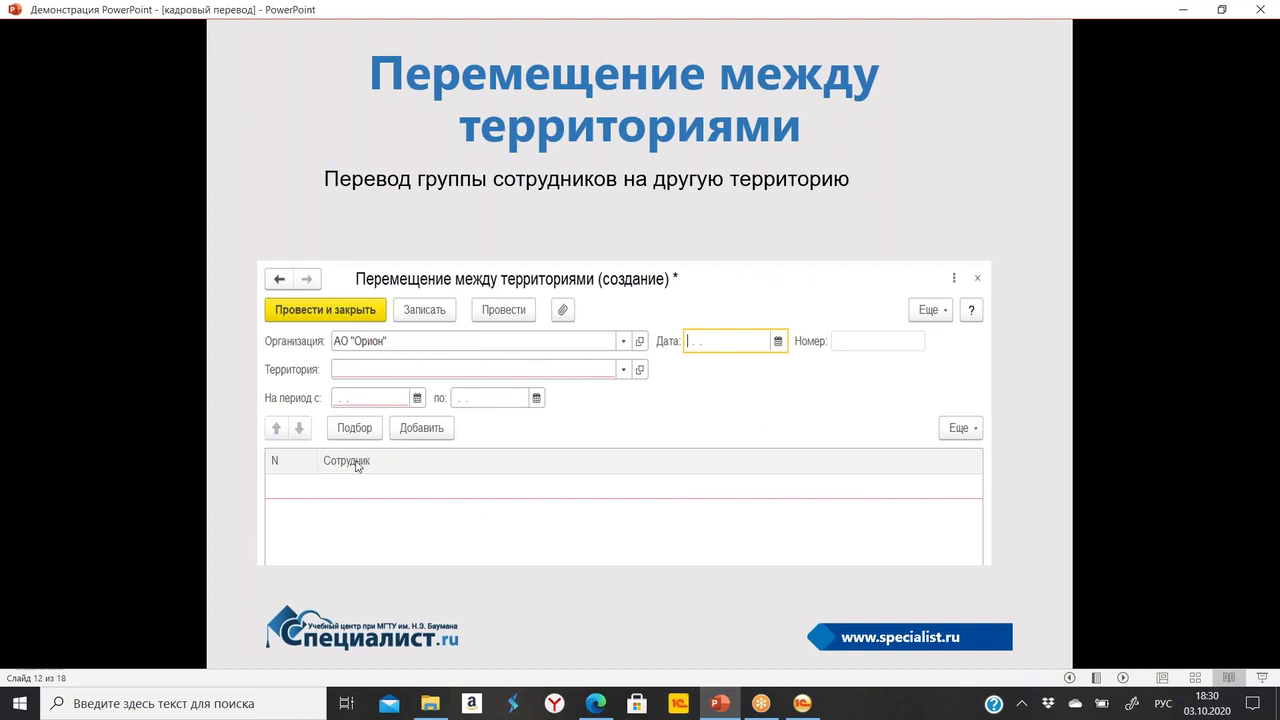
{"action": "left_click", "coordinate": [803, 705]}
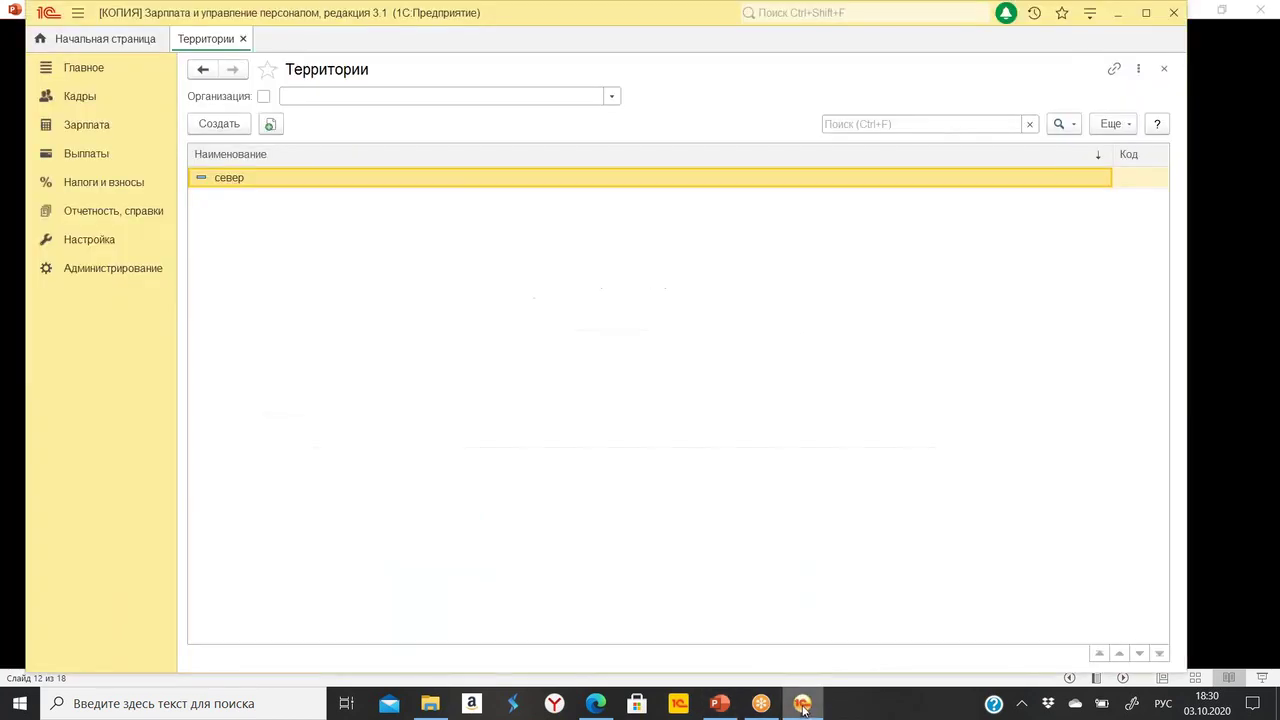
{"action": "left_click", "coordinate": [84, 101]}
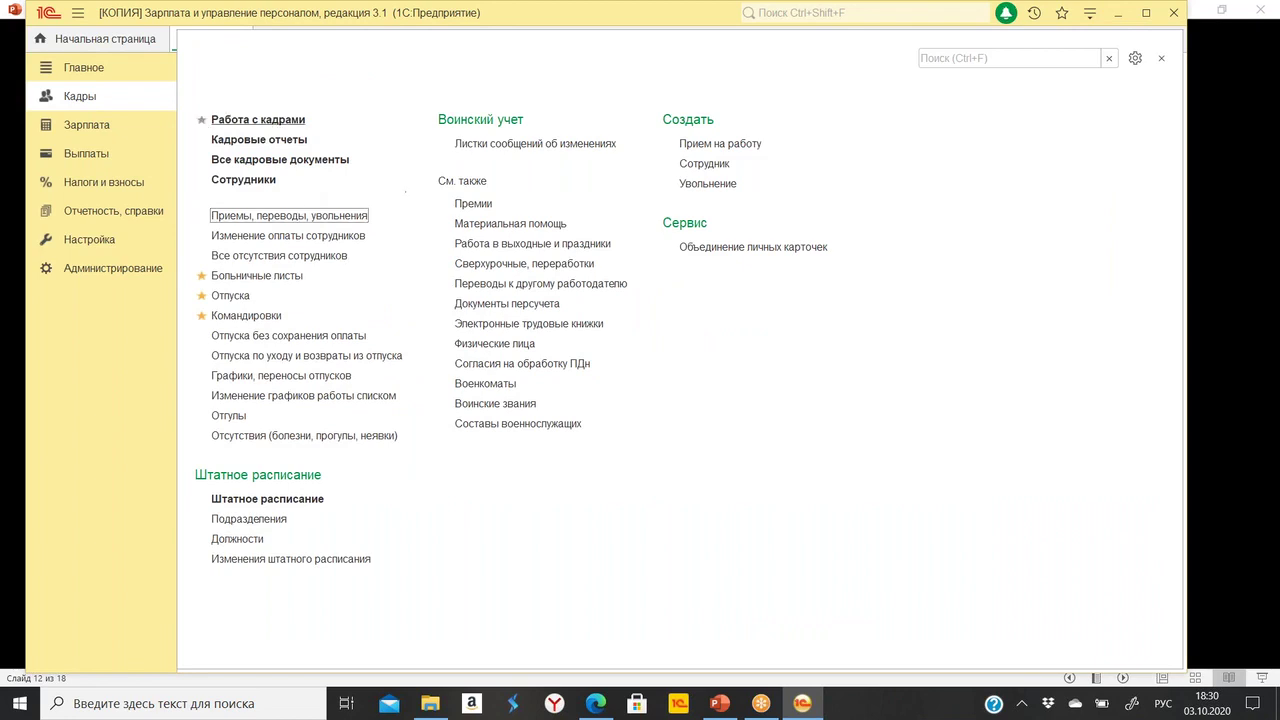
{"action": "left_click", "coordinate": [292, 160]}
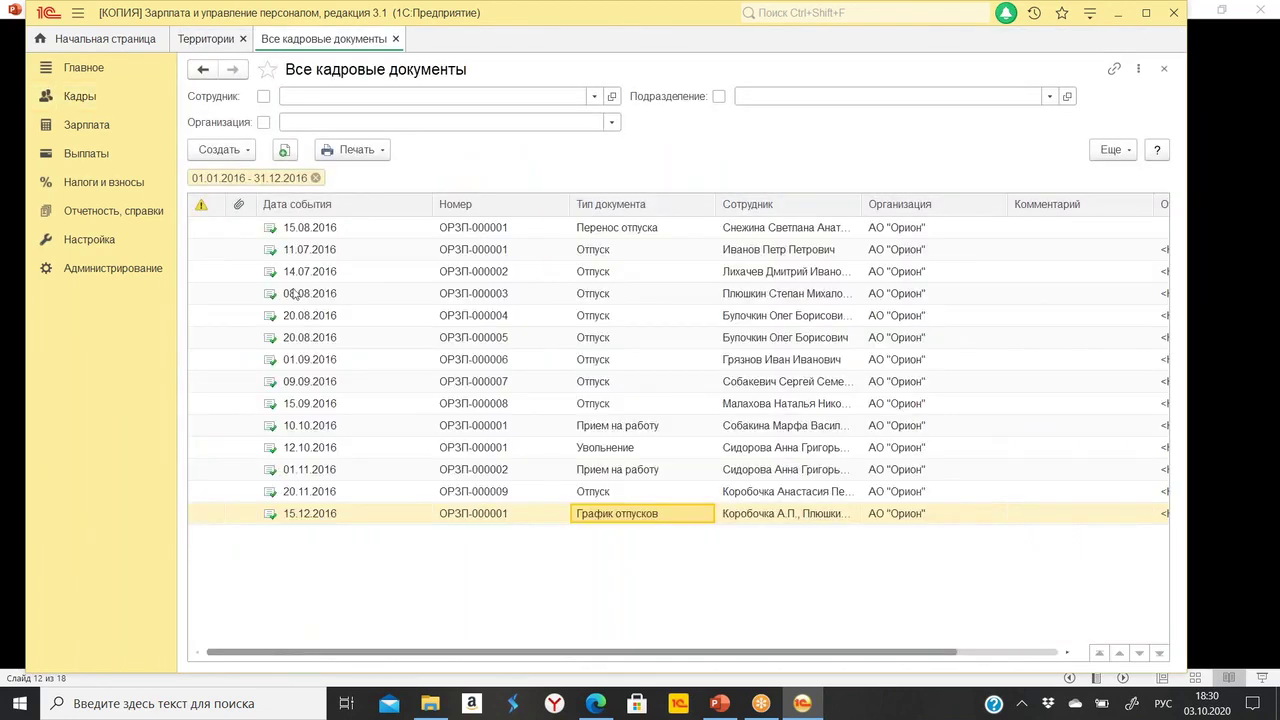
{"action": "left_click", "coordinate": [219, 149]}
{"action": "scroll", "coordinate": [406, 337], "scroll_direction": "down", "scroll_amount": 3}
{"action": "scroll", "coordinate": [406, 337], "scroll_direction": "down", "scroll_amount": 3}
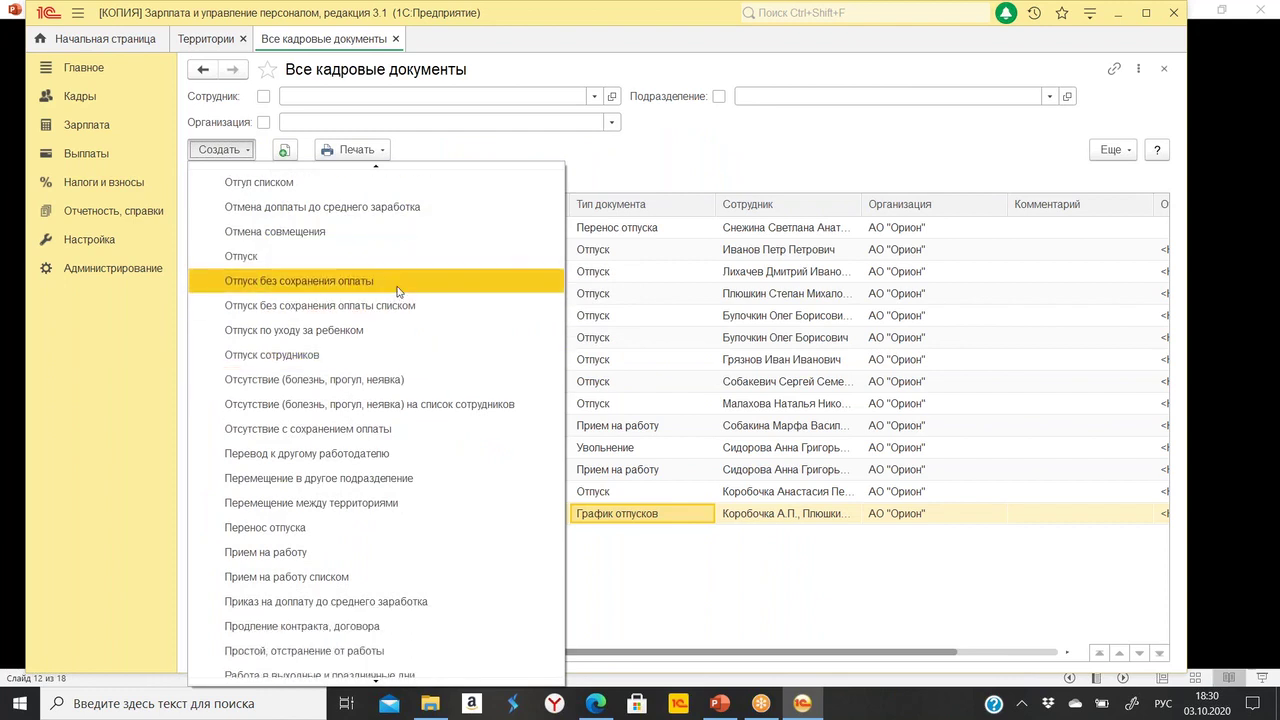
{"action": "scroll", "coordinate": [400, 300], "scroll_direction": "down", "scroll_amount": 3}
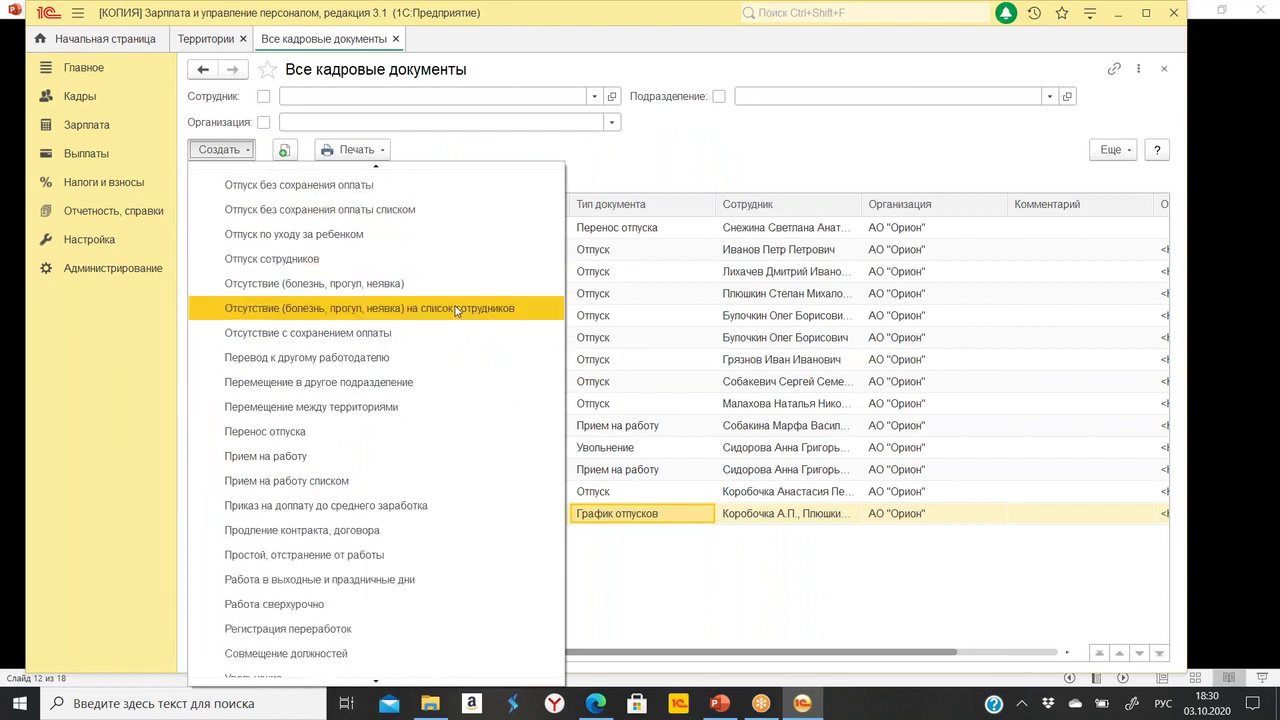
{"action": "left_click", "coordinate": [396, 412]}
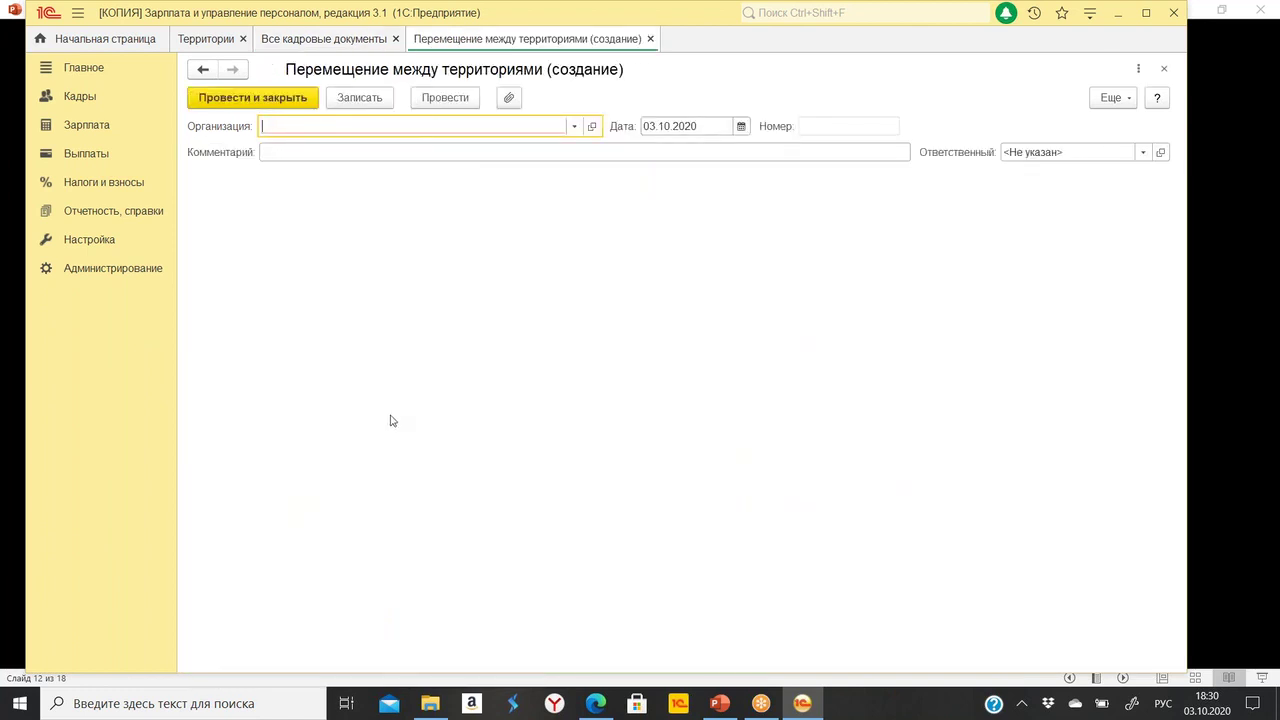
Set the territory move's organization to АО "Орион" and its territory to север.
{"action": "left_click", "coordinate": [574, 126]}
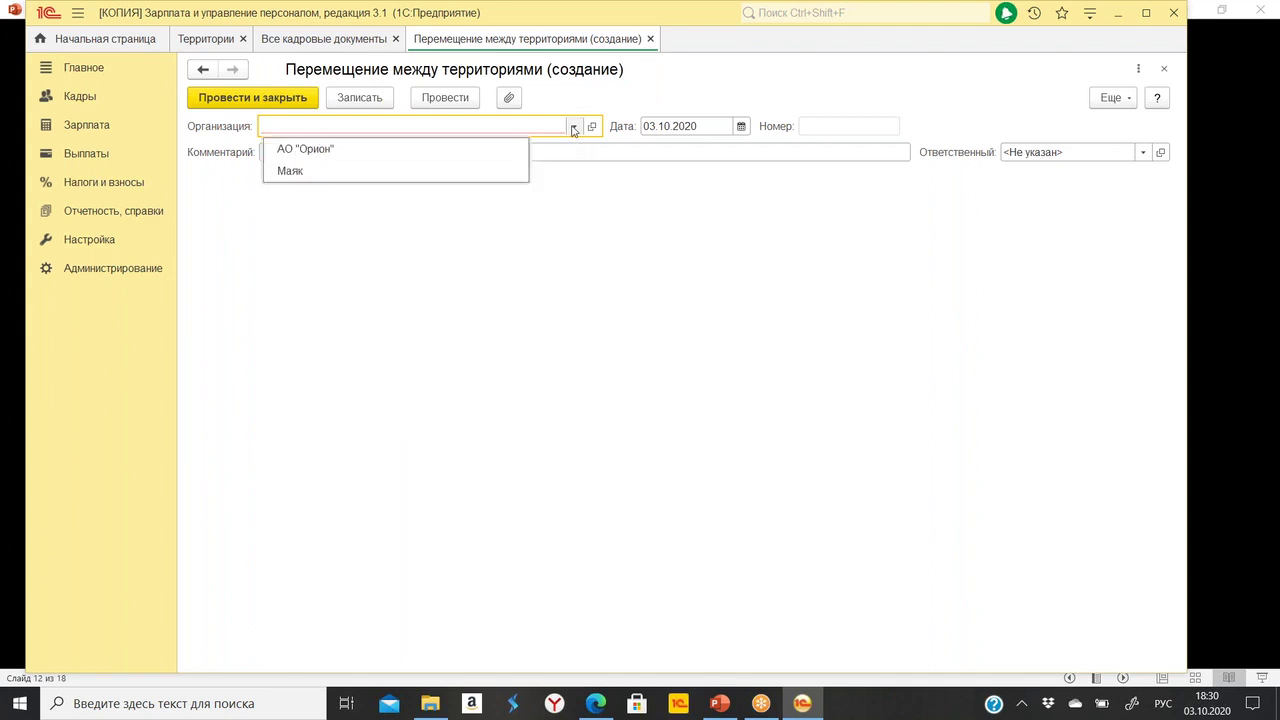
{"action": "left_click", "coordinate": [368, 150]}
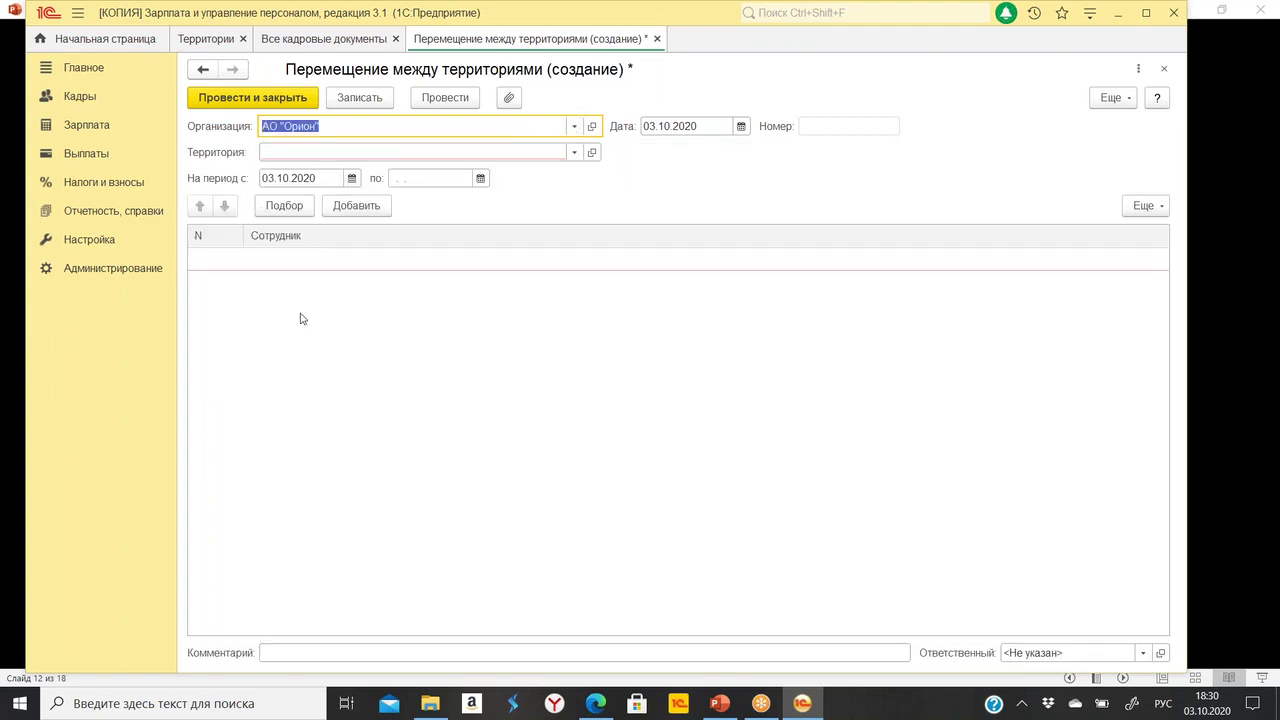
{"action": "left_click", "coordinate": [574, 152]}
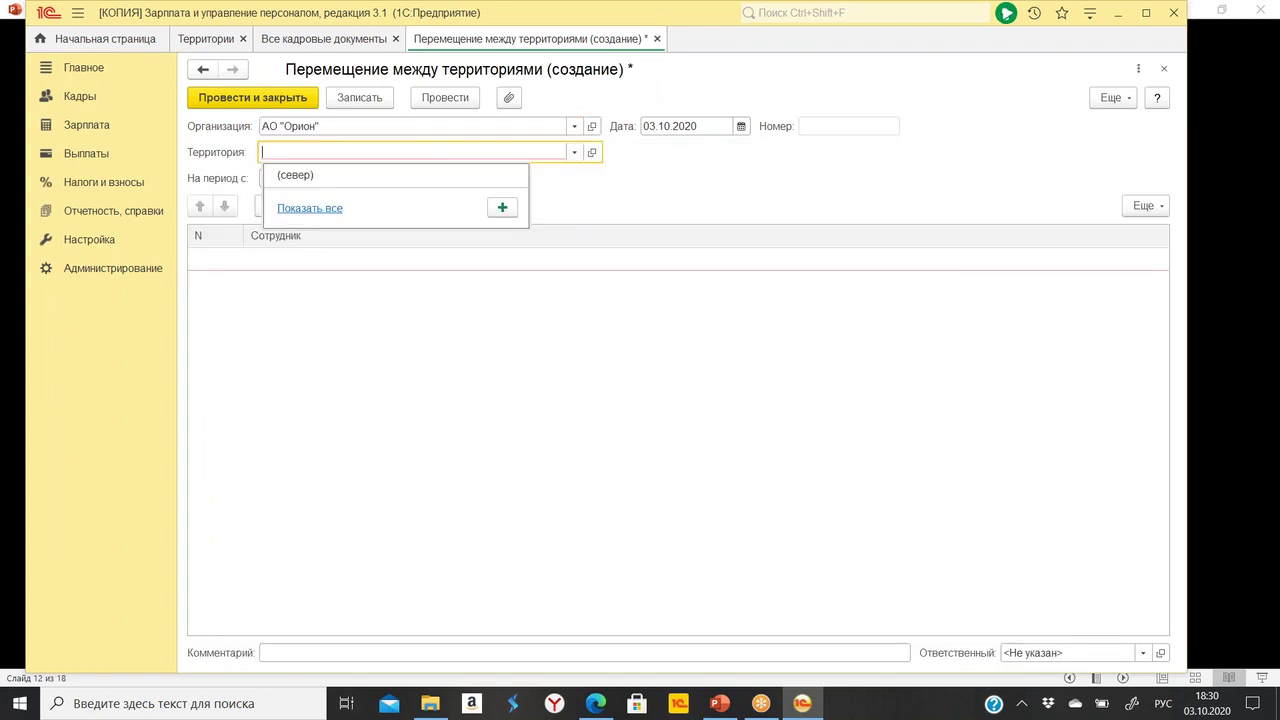
{"action": "left_click", "coordinate": [357, 177]}
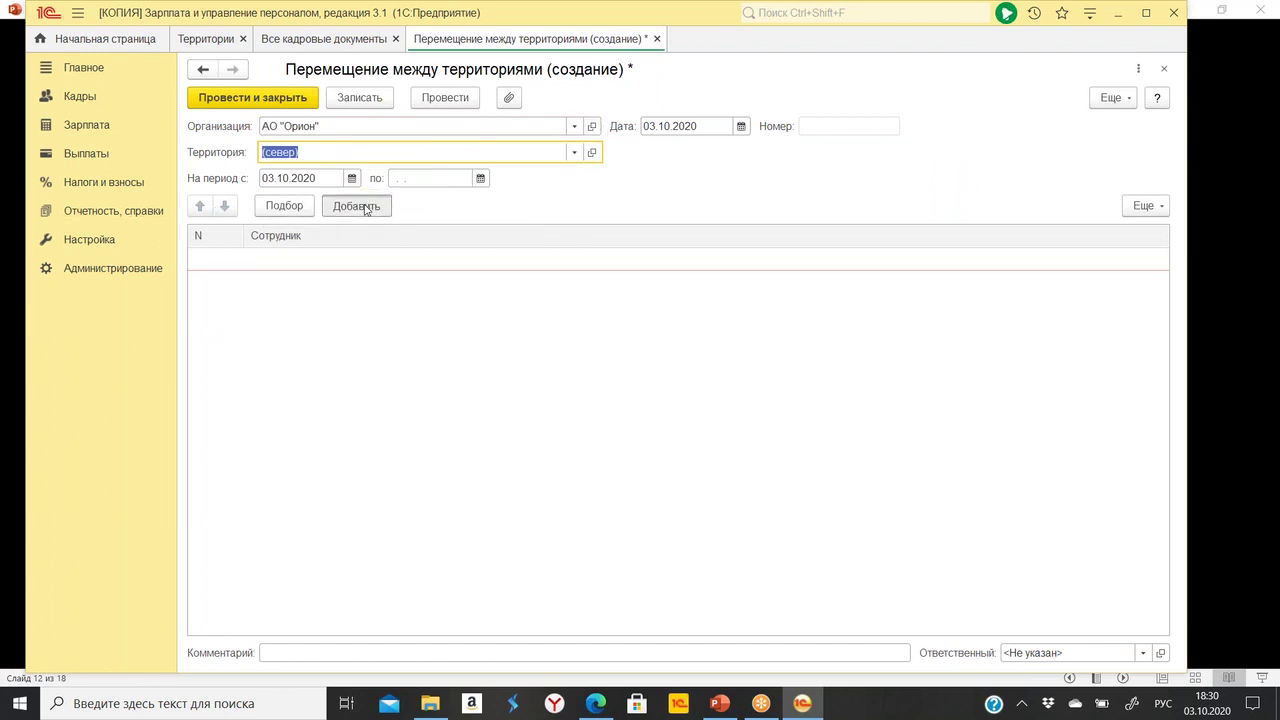
Add one employee, a Торговый зал manager with a hire date of 01.01.2015, to the territory move, and post and close the document.
{"action": "left_click", "coordinate": [357, 205]}
{"action": "left_click", "coordinate": [363, 305]}
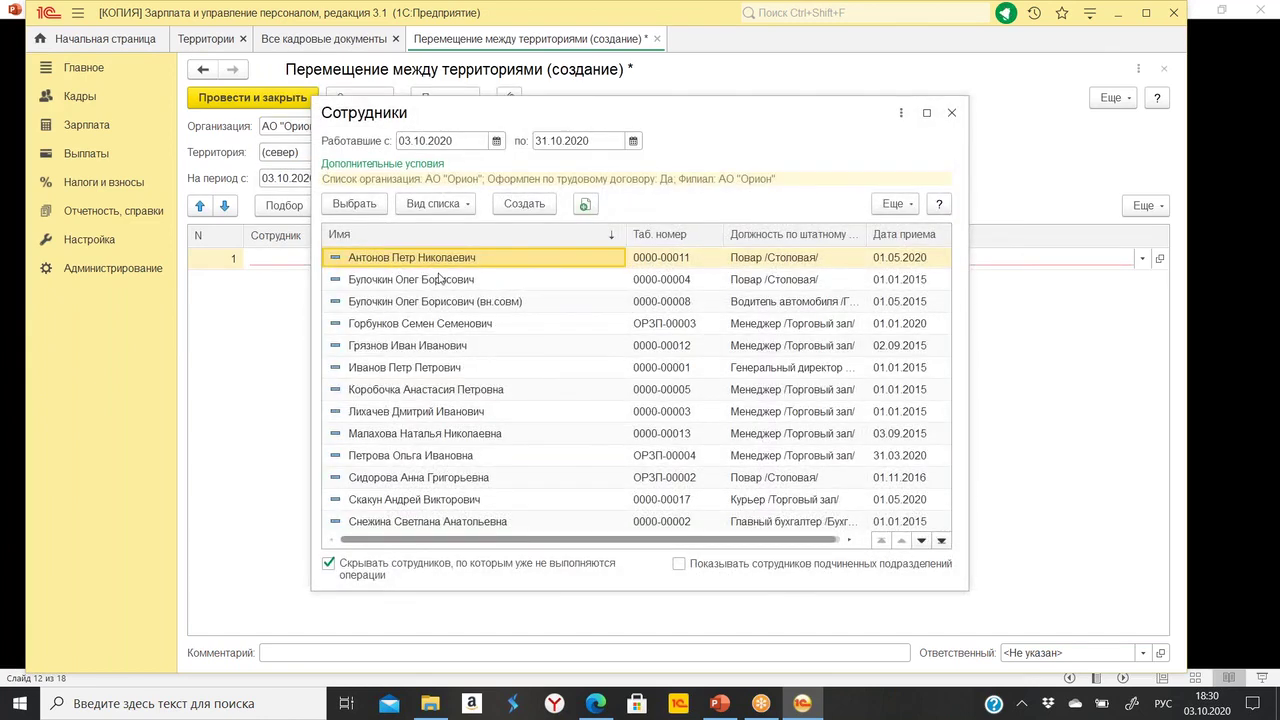
{"action": "double_click", "coordinate": [449, 396]}
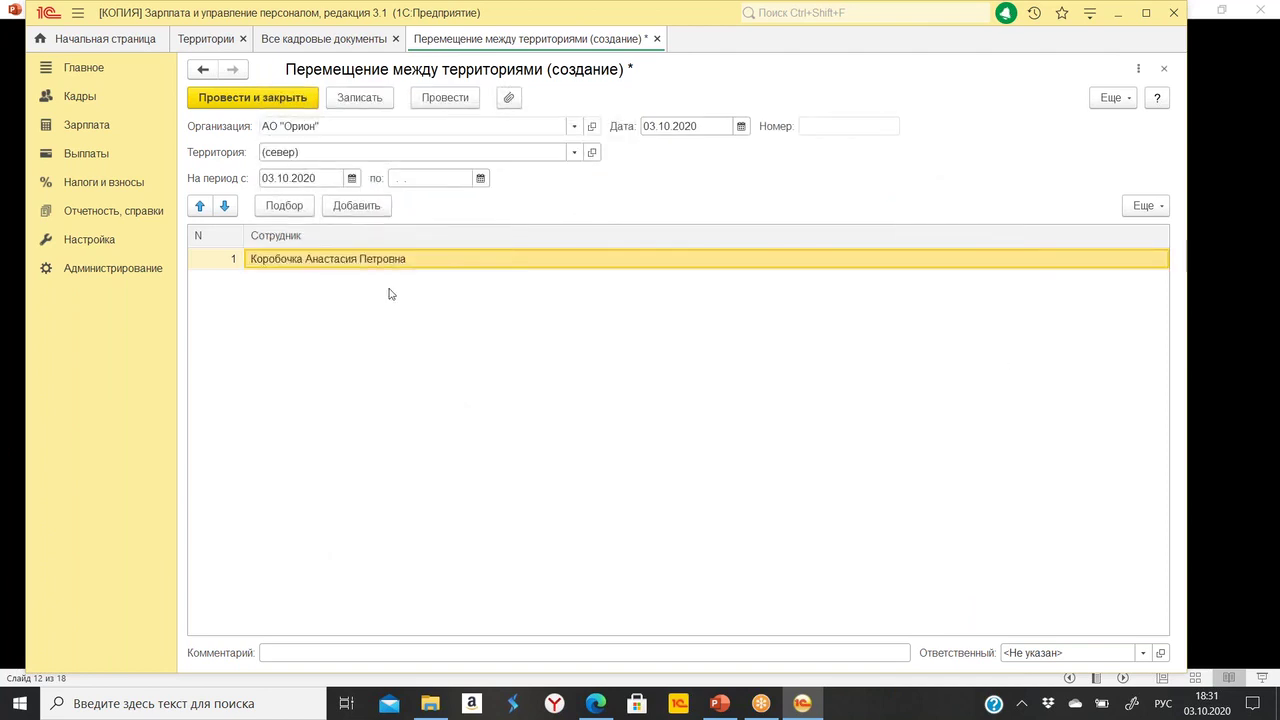
{"action": "left_click", "coordinate": [251, 100]}
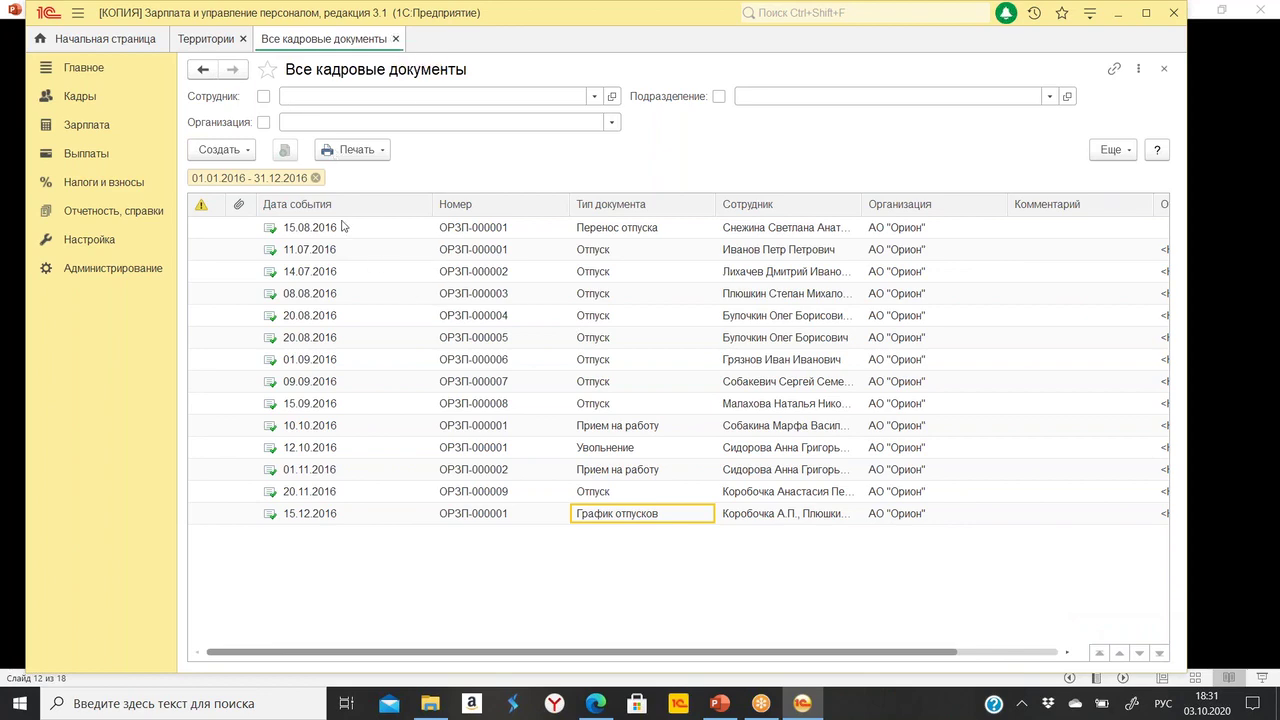
Replace the document list's period filter with 01.01.2020 - 31.12.2020.
{"action": "left_click", "coordinate": [315, 178]}
{"action": "left_click", "coordinate": [1117, 153]}
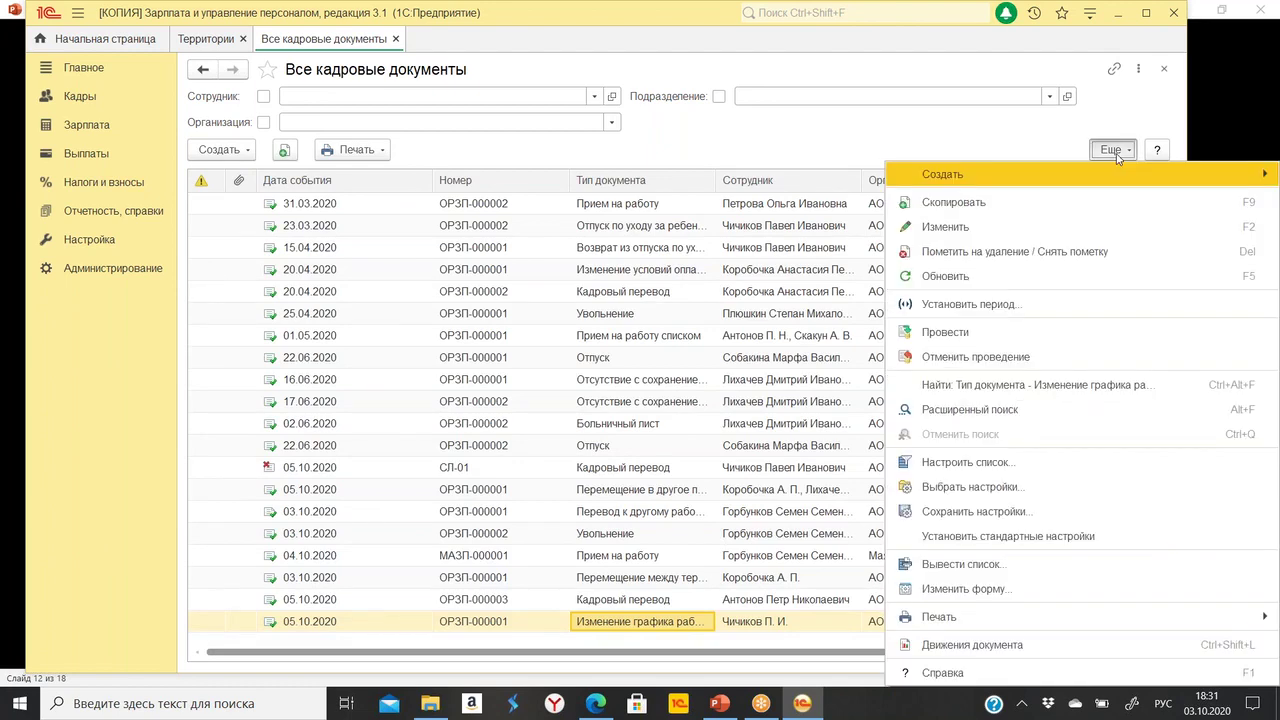
{"action": "left_click", "coordinate": [965, 304]}
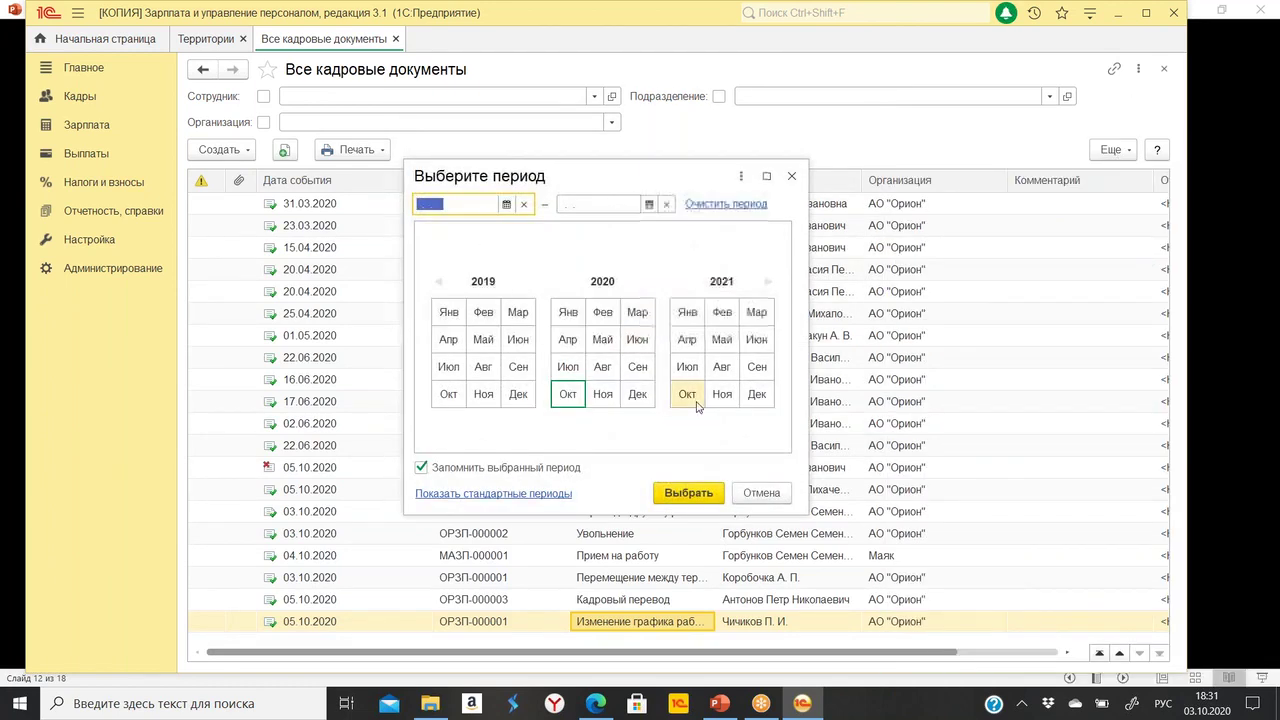
{"action": "left_click_drag", "start_coordinate": [568, 312], "coordinate": [645, 416]}
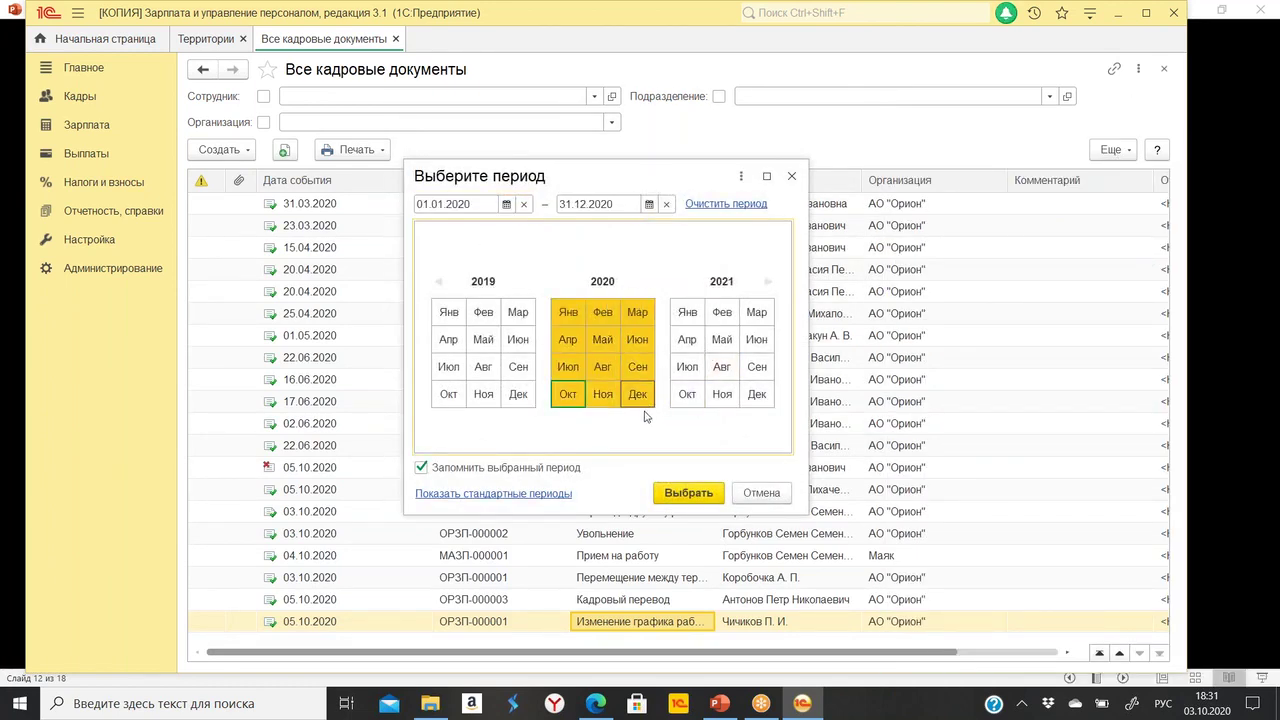
{"action": "left_click", "coordinate": [690, 490]}
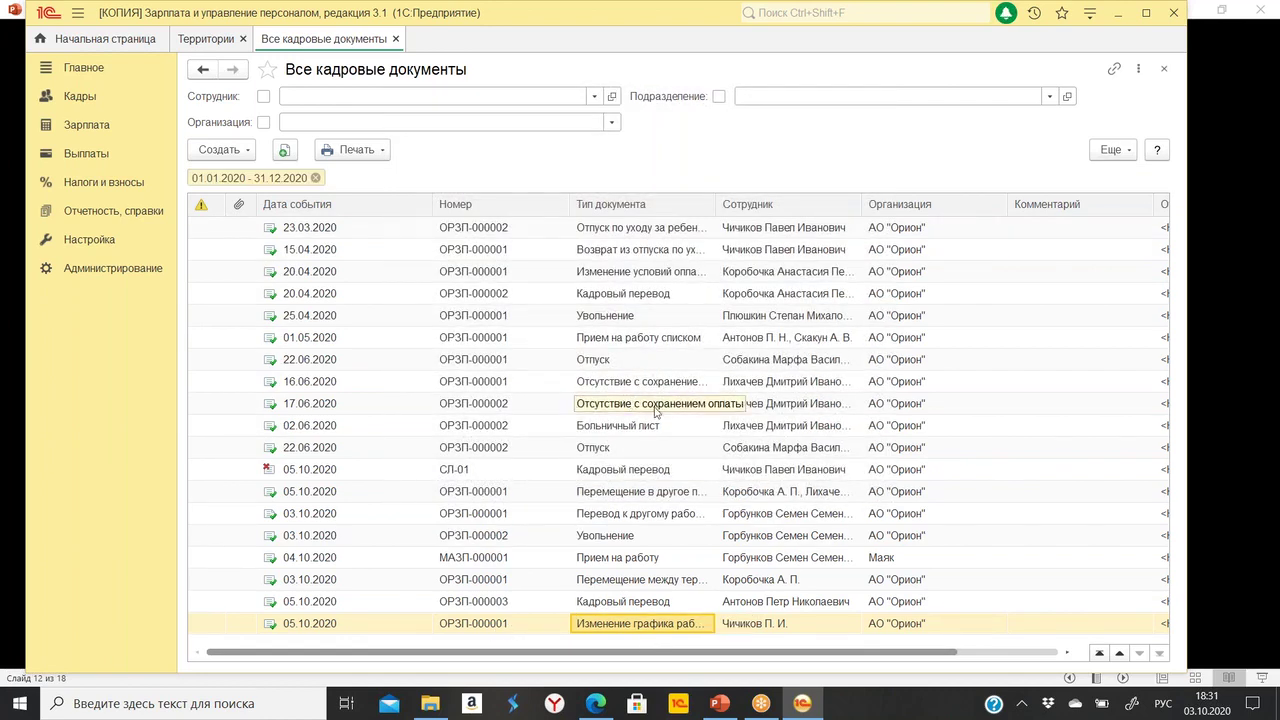
Open the Перемещение между территориями document dated 03.10.2020, review its territory and employee, and close it.
{"action": "left_click", "coordinate": [658, 580]}
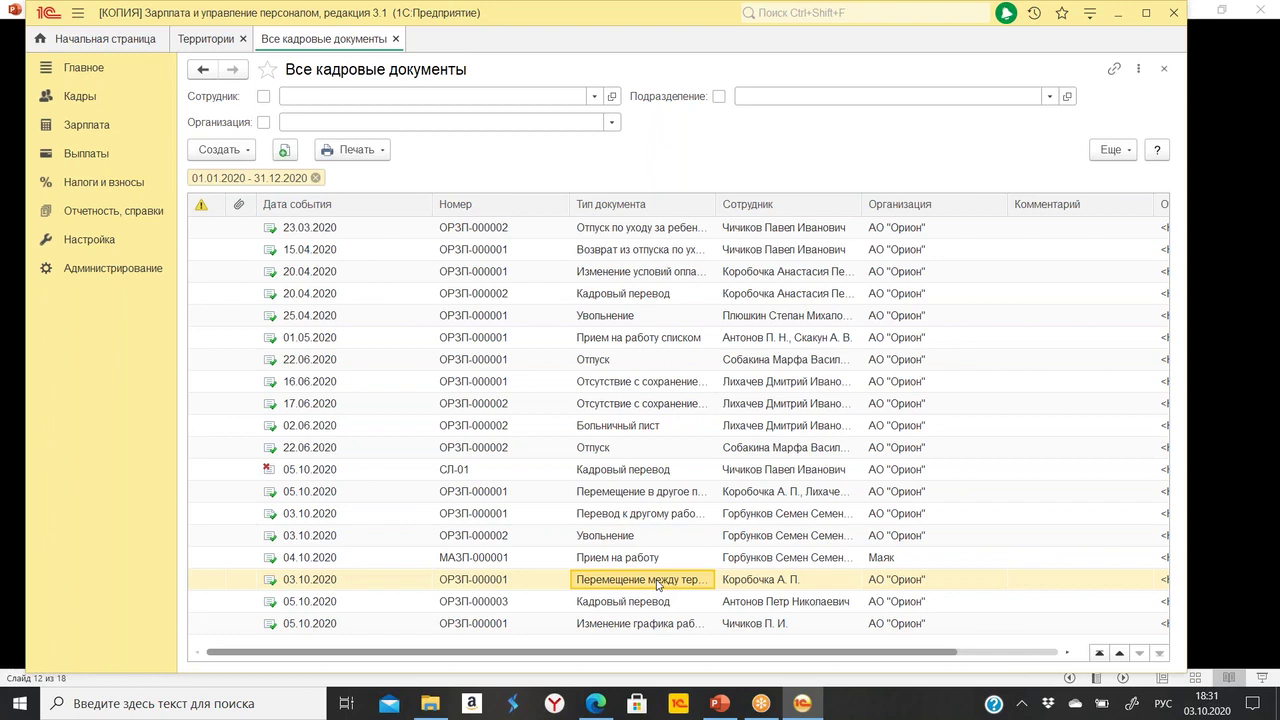
{"action": "double_click", "coordinate": [658, 582]}
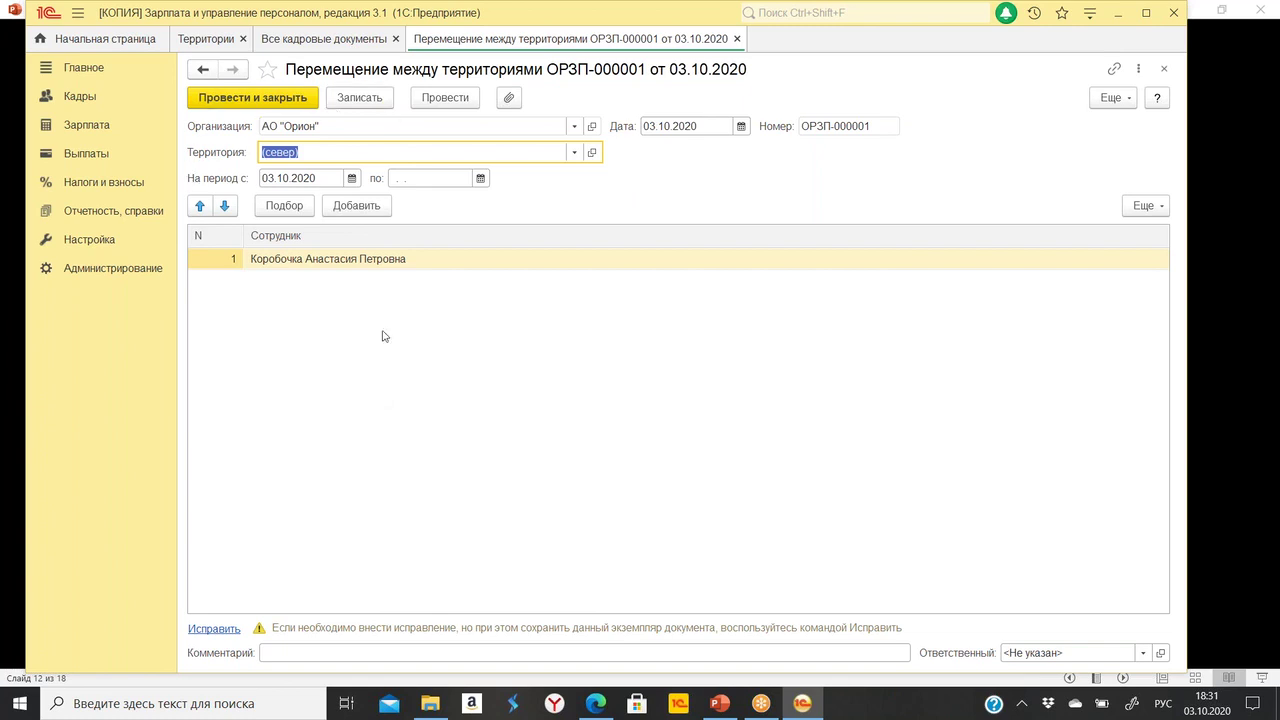
{"action": "left_click", "coordinate": [403, 262]}
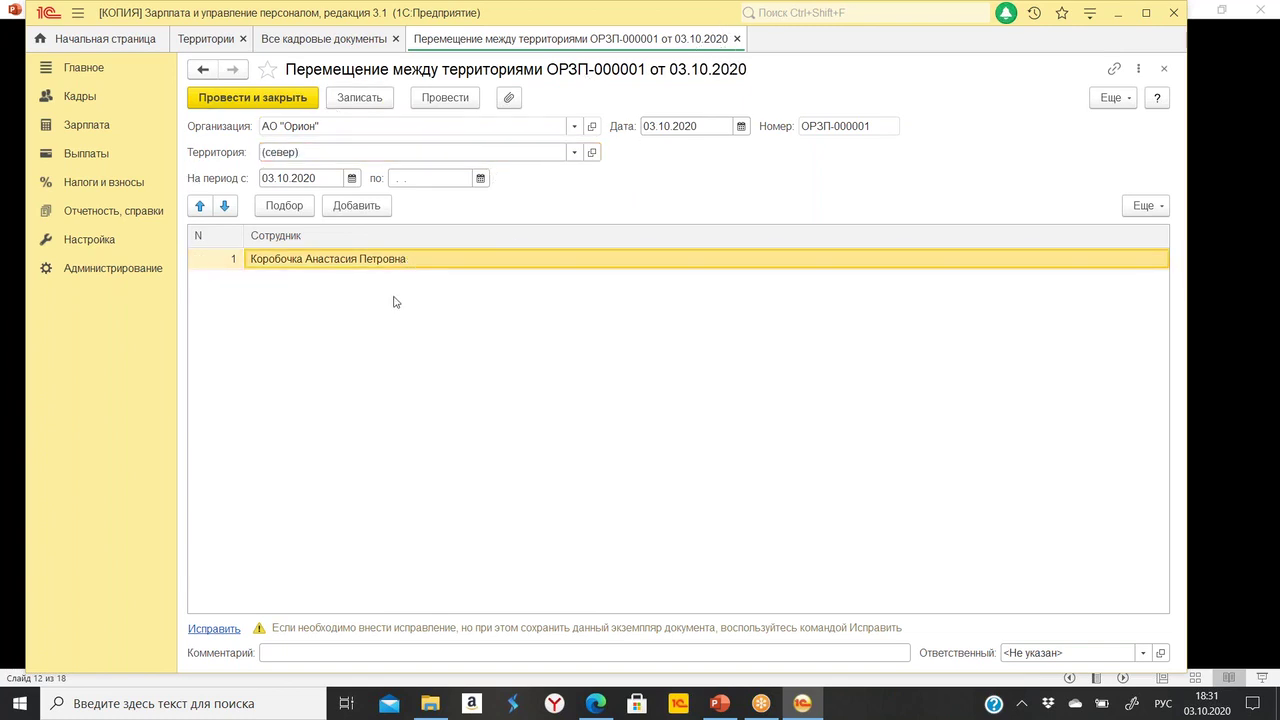
{"action": "left_click", "coordinate": [737, 39]}
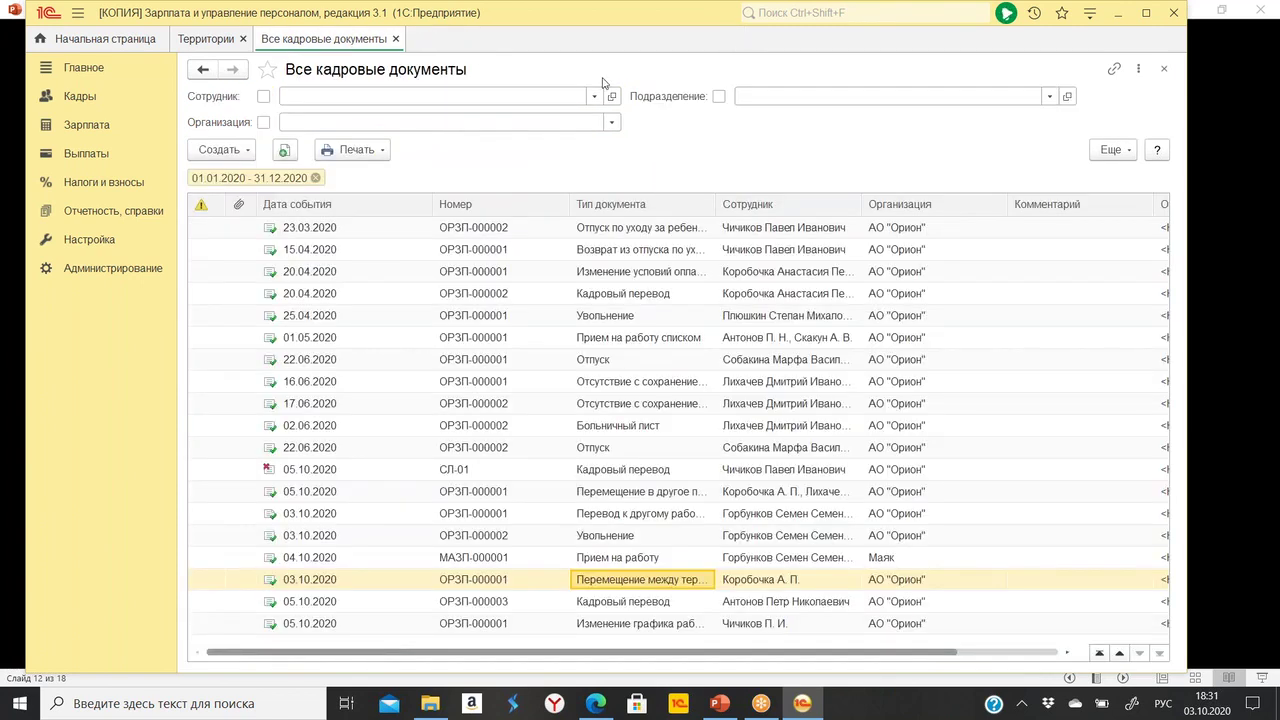
{"action": "left_click", "coordinate": [793, 585]}
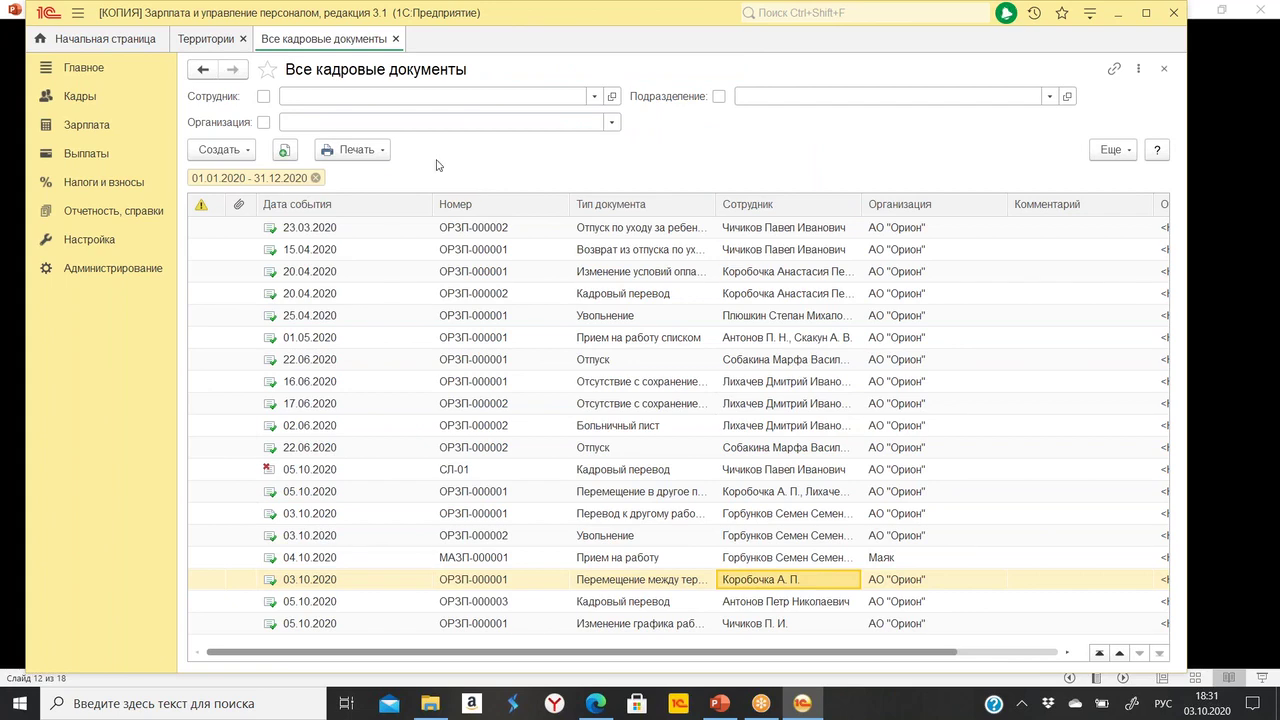
Create a Кадровый перевод document in the list of all personnel documents and set its organization to АО "Орион".
{"action": "left_click", "coordinate": [82, 98]}
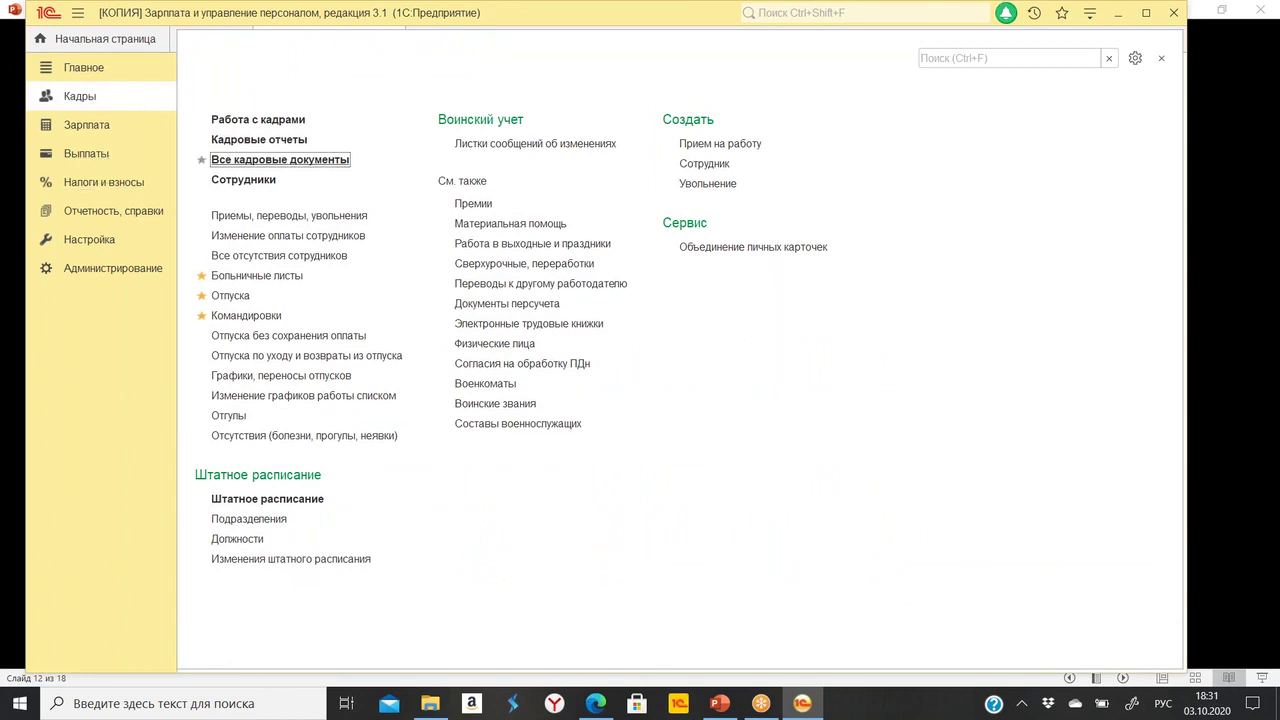
{"action": "left_click", "coordinate": [304, 161]}
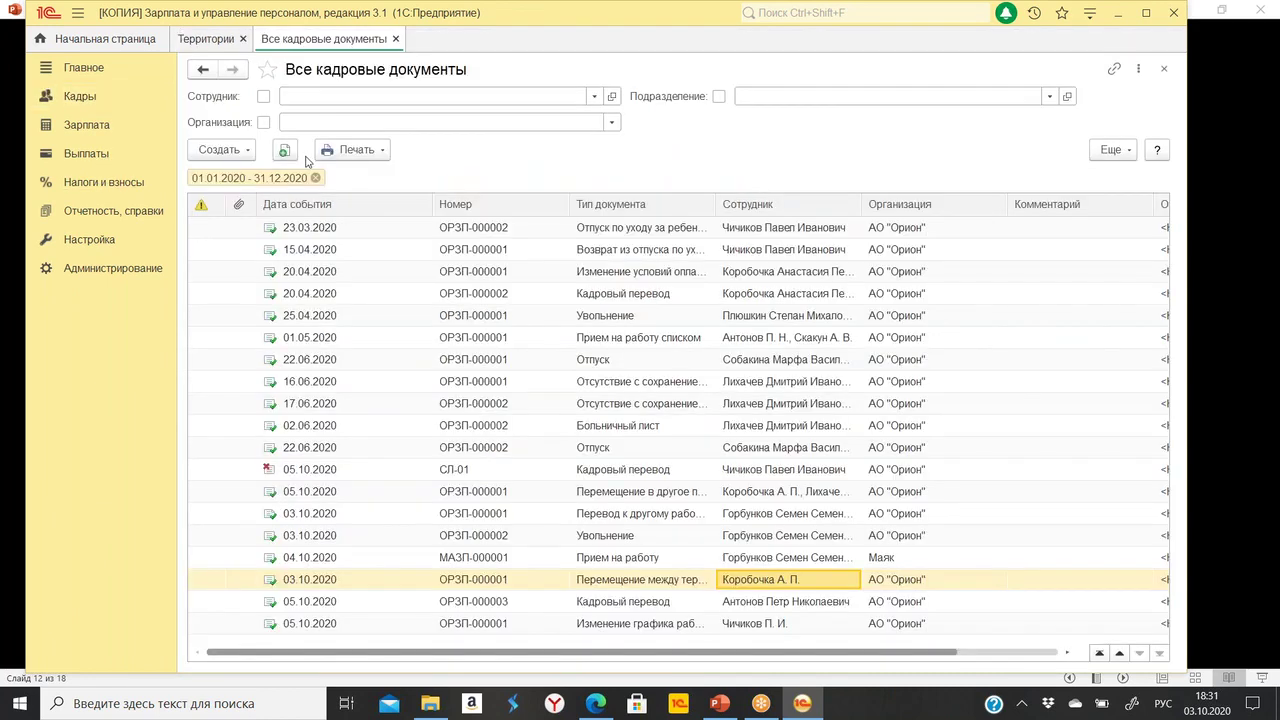
{"action": "left_click", "coordinate": [222, 150]}
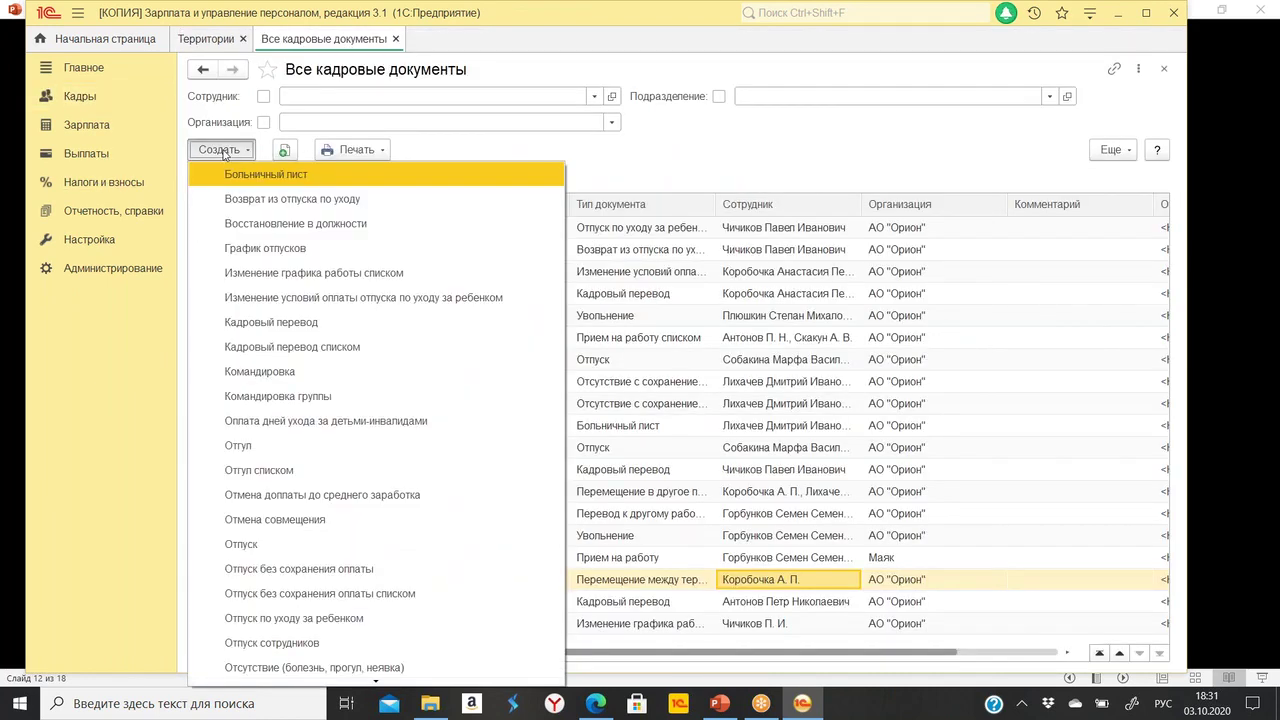
{"action": "left_click", "coordinate": [290, 322]}
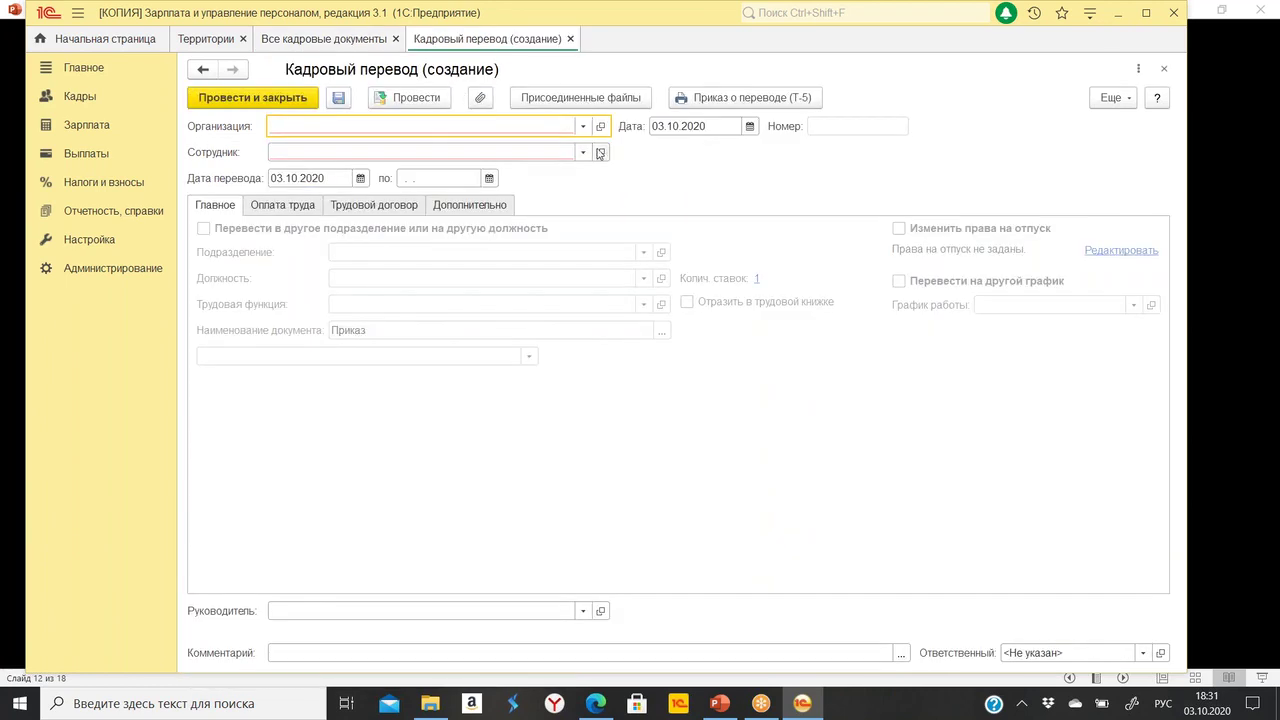
{"action": "left_click", "coordinate": [583, 127]}
{"action": "left_click", "coordinate": [431, 150]}
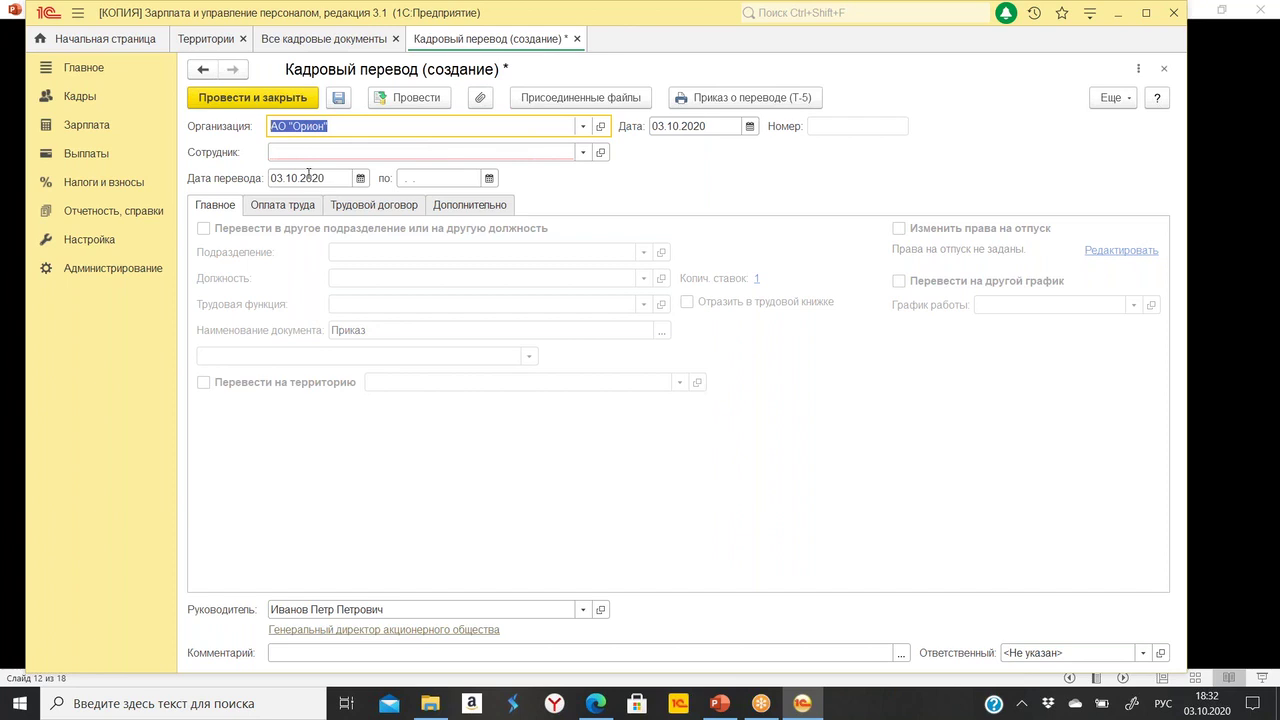
Select the Торговый зал manager hired on 31.03.2020 as the employee and enable the transfer to the север territory.
{"action": "left_click", "coordinate": [343, 155]}
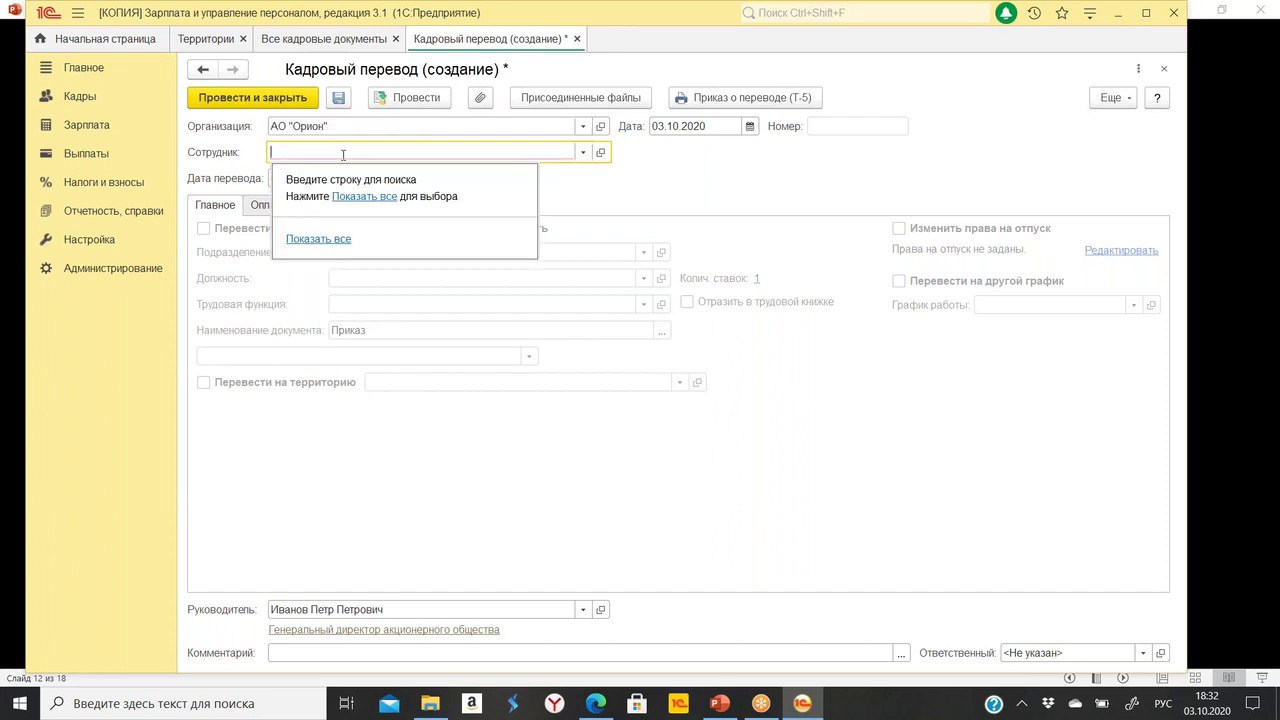
{"action": "left_click", "coordinate": [350, 198]}
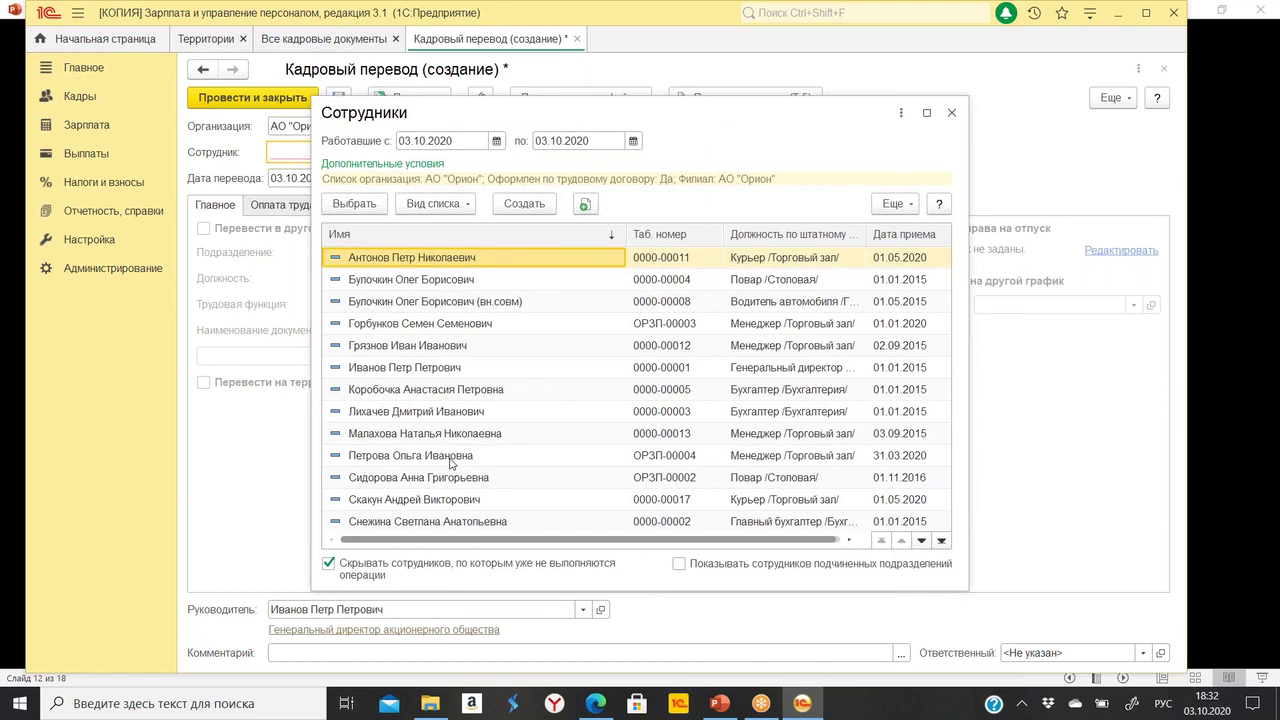
{"action": "double_click", "coordinate": [449, 463]}
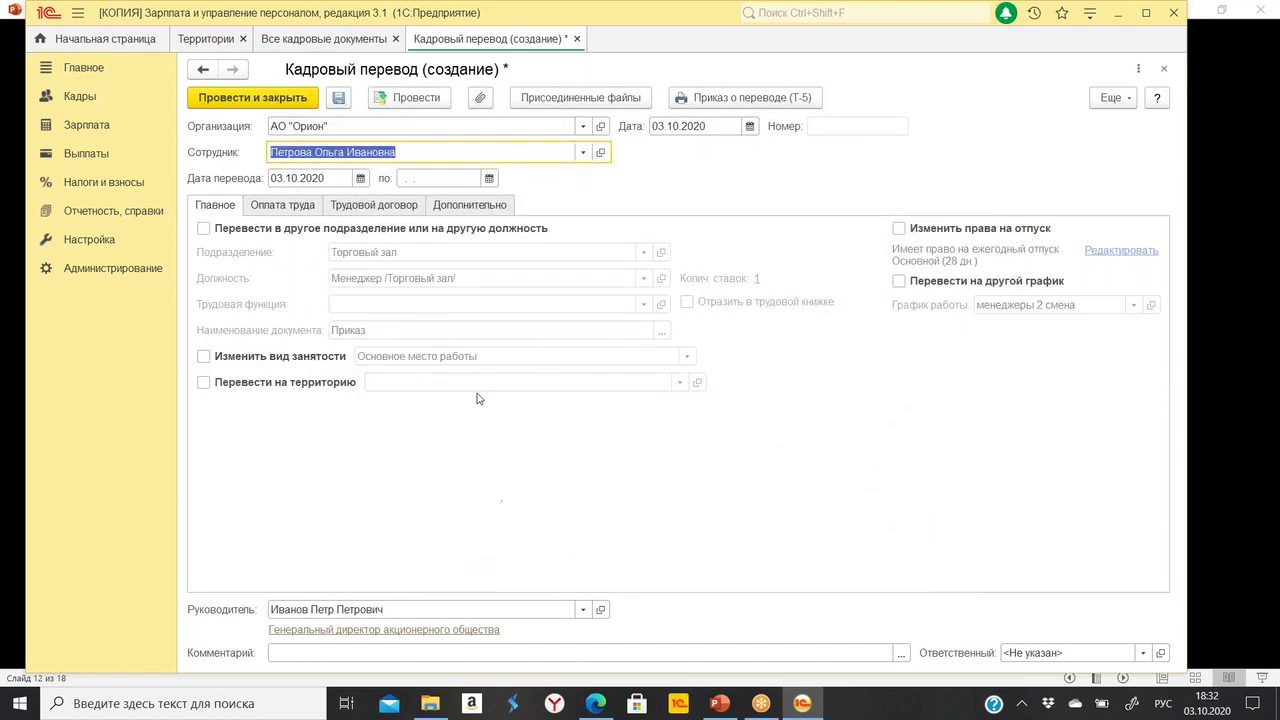
{"action": "left_click", "coordinate": [287, 389]}
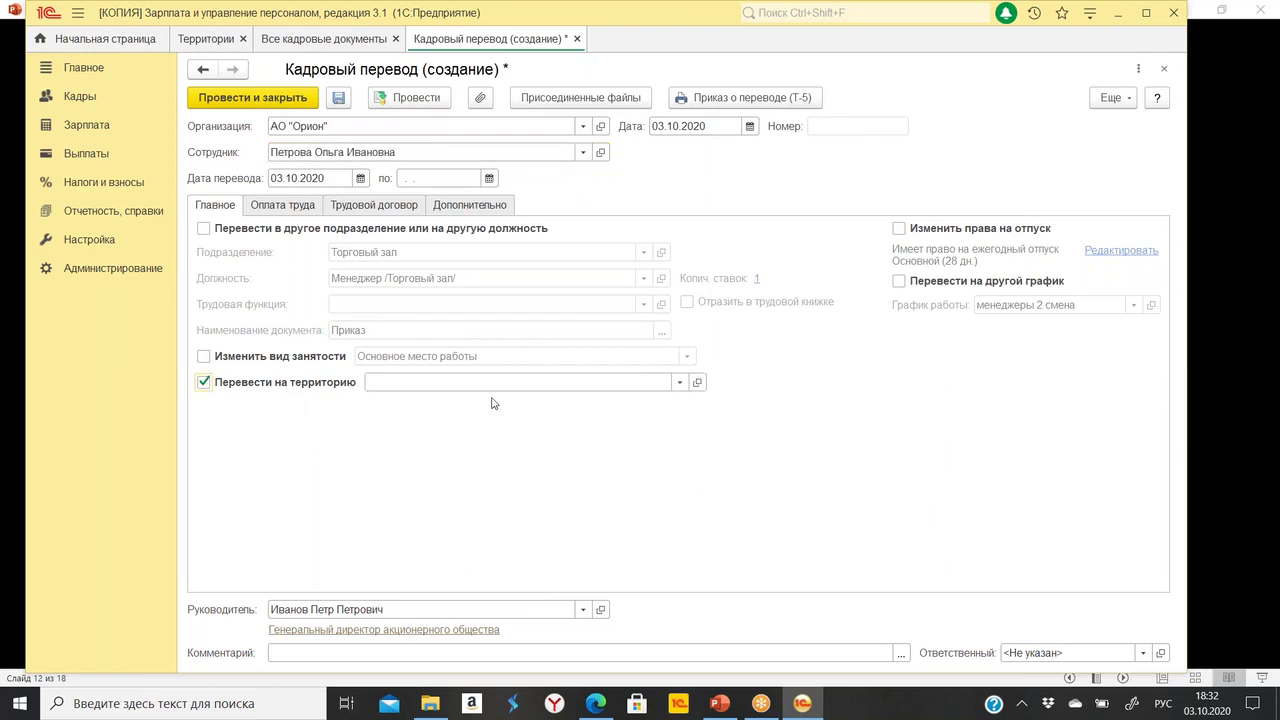
{"action": "left_click", "coordinate": [464, 408]}
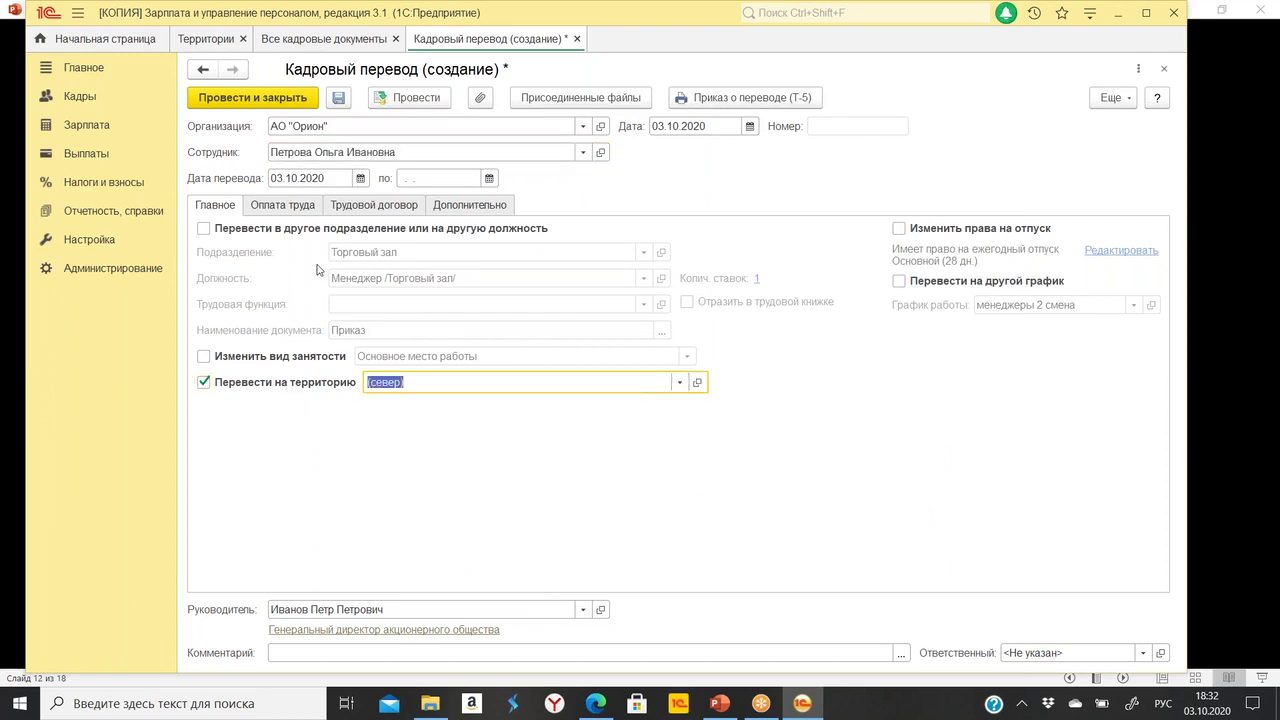
Check the transfer's pay accruals and northern allowance percentage against its main details.
{"action": "left_click", "coordinate": [280, 208]}
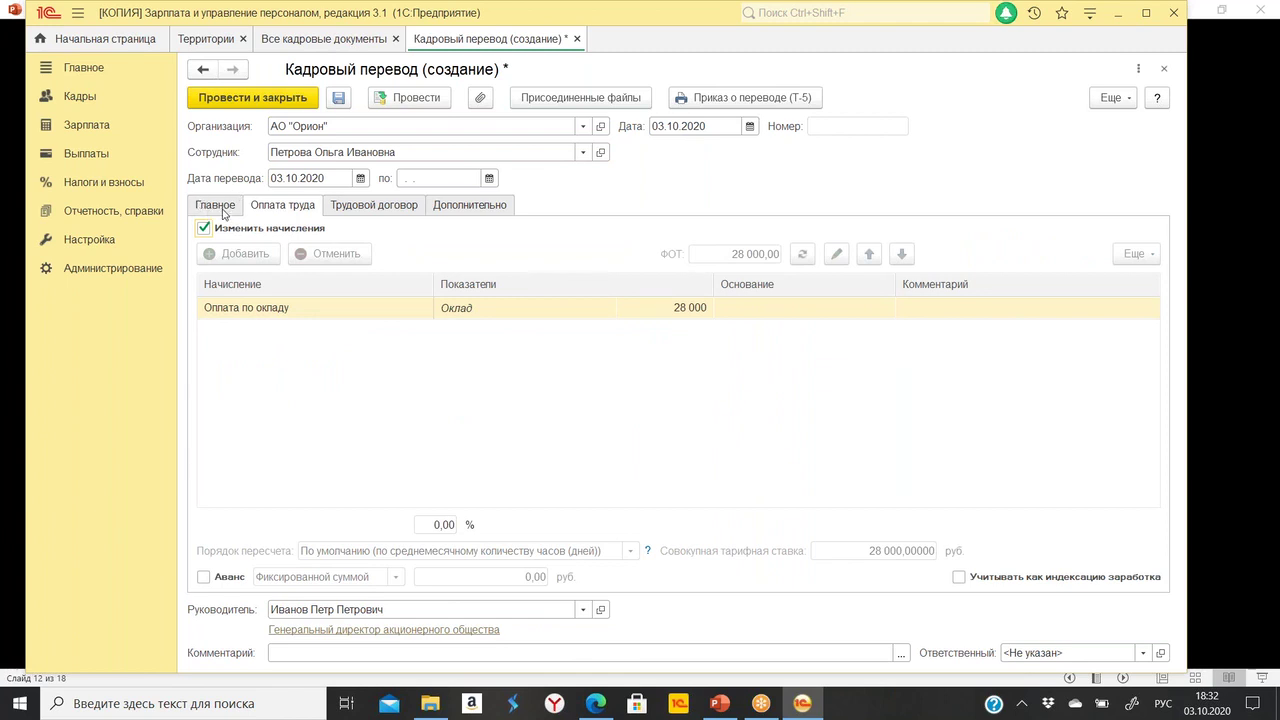
{"action": "left_click", "coordinate": [224, 210]}
{"action": "left_click", "coordinate": [288, 205]}
{"action": "left_click", "coordinate": [444, 522]}
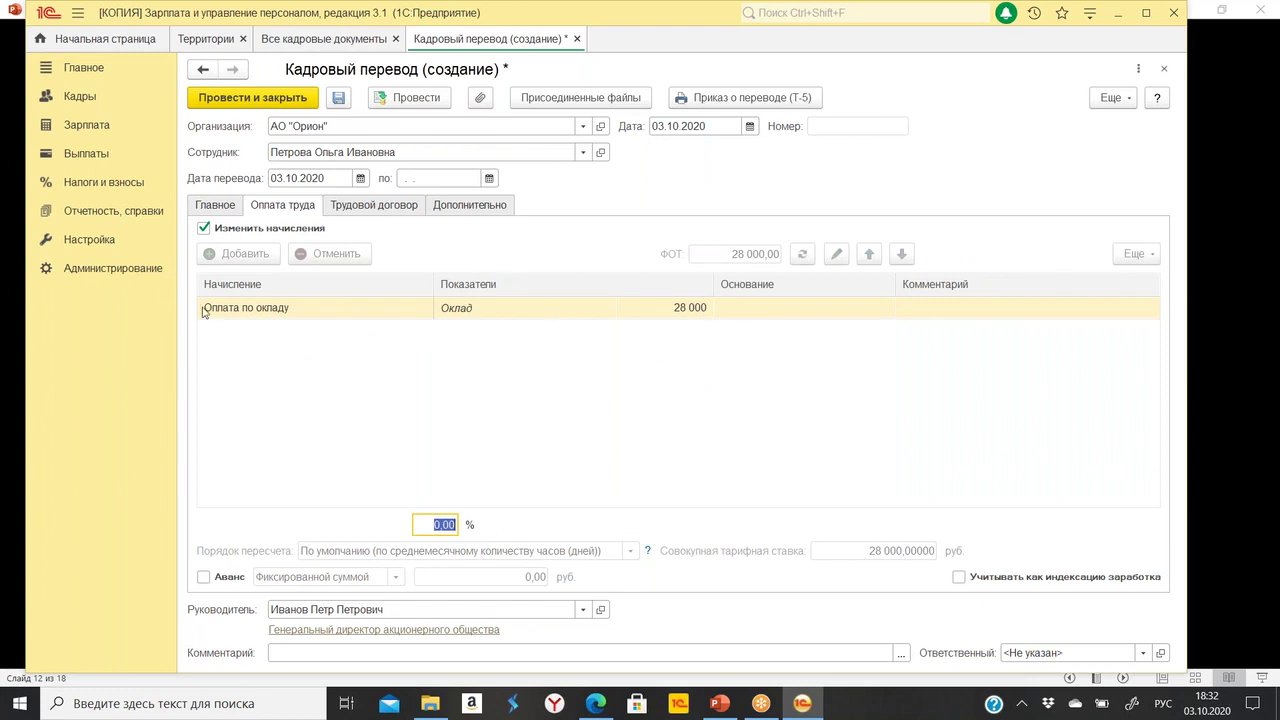
{"action": "left_click", "coordinate": [216, 205]}
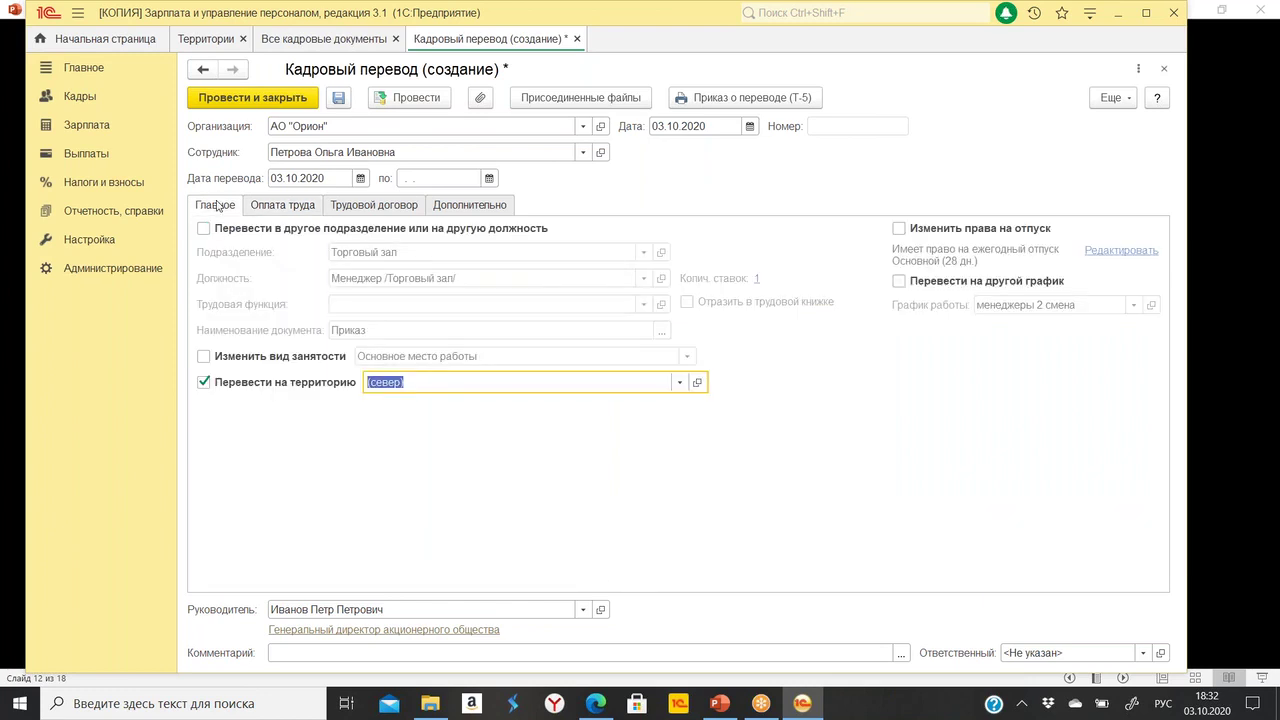
Set the regional coefficient of the север territory to 1,150 and save the territory record.
{"action": "left_click", "coordinate": [697, 382]}
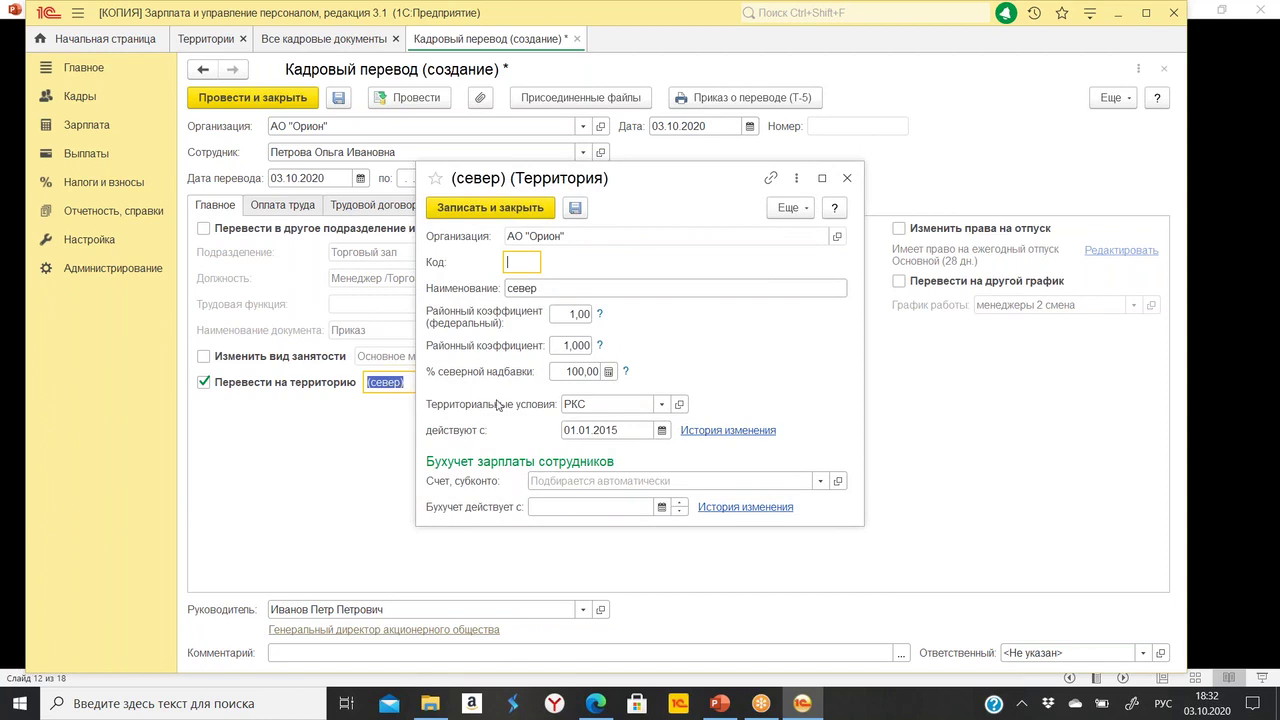
{"action": "left_click", "coordinate": [570, 345]}
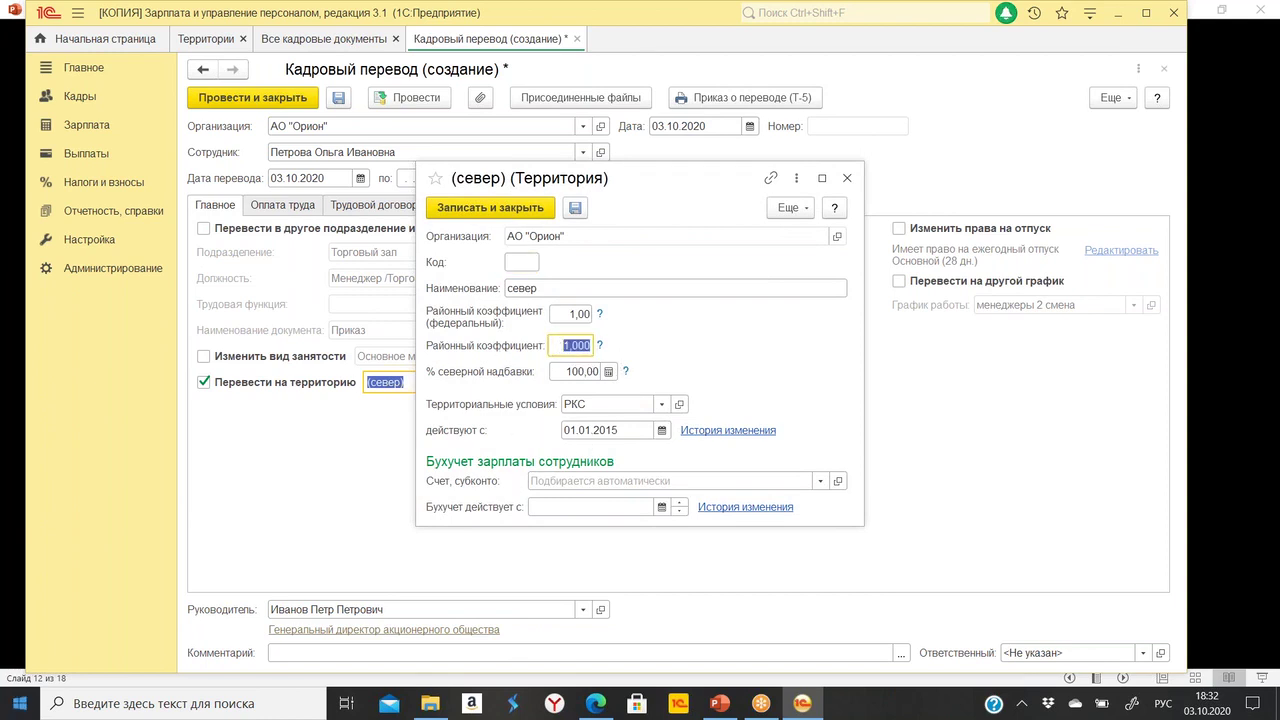
{"action": "left_click", "coordinate": [570, 345]}
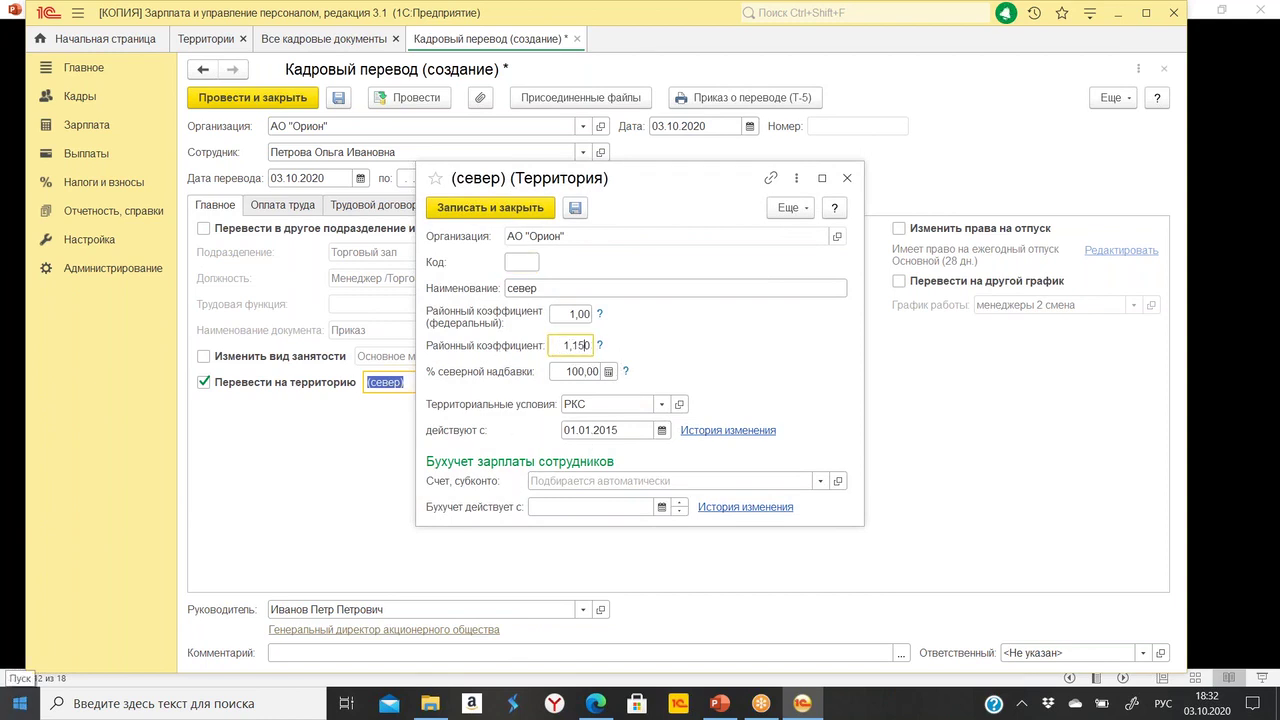
{"action": "left_click", "coordinate": [514, 210]}
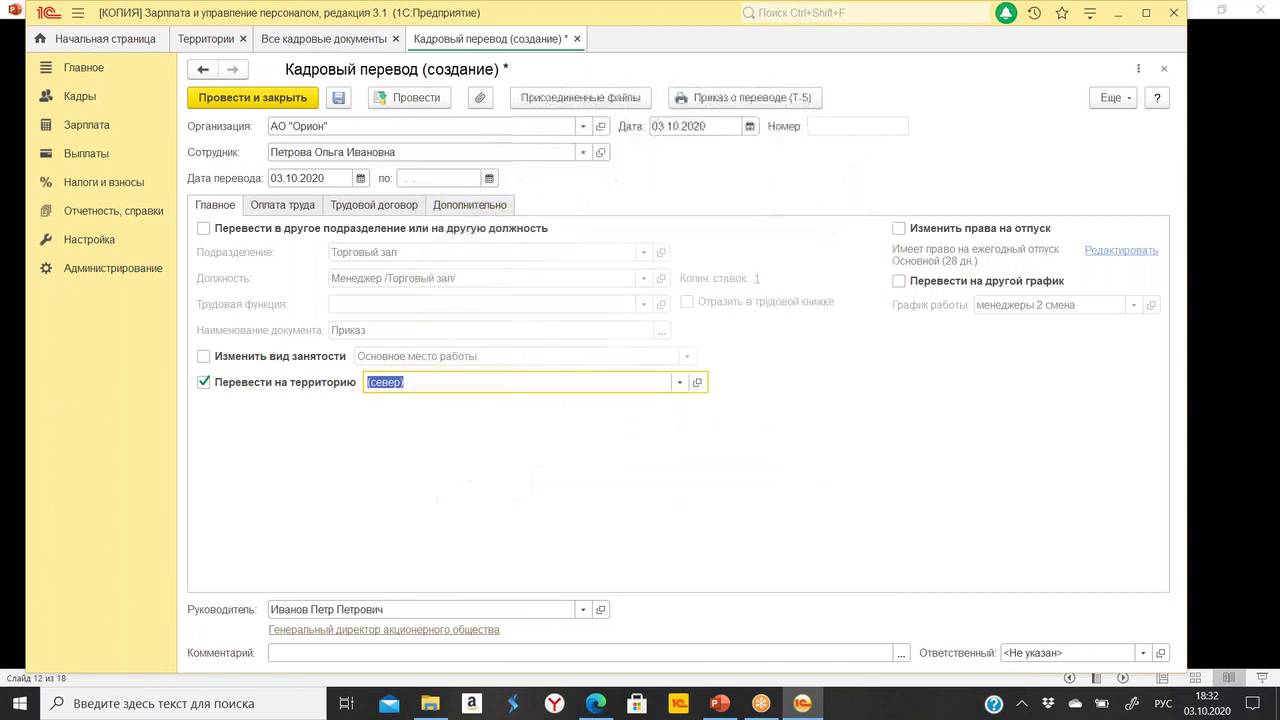
Reselect the север territory in the transfer and check the regional coefficient in its pay details.
{"action": "left_click", "coordinate": [283, 205]}
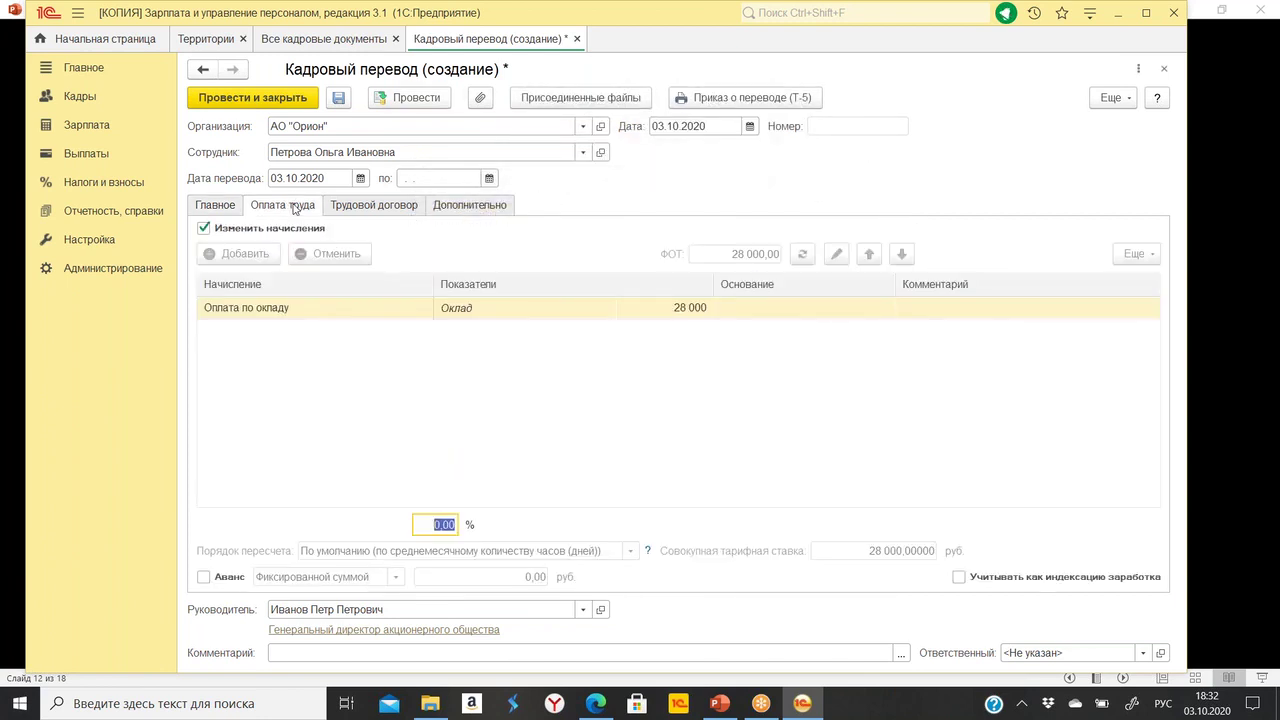
{"action": "left_click", "coordinate": [215, 206]}
{"action": "left_click", "coordinate": [679, 382]}
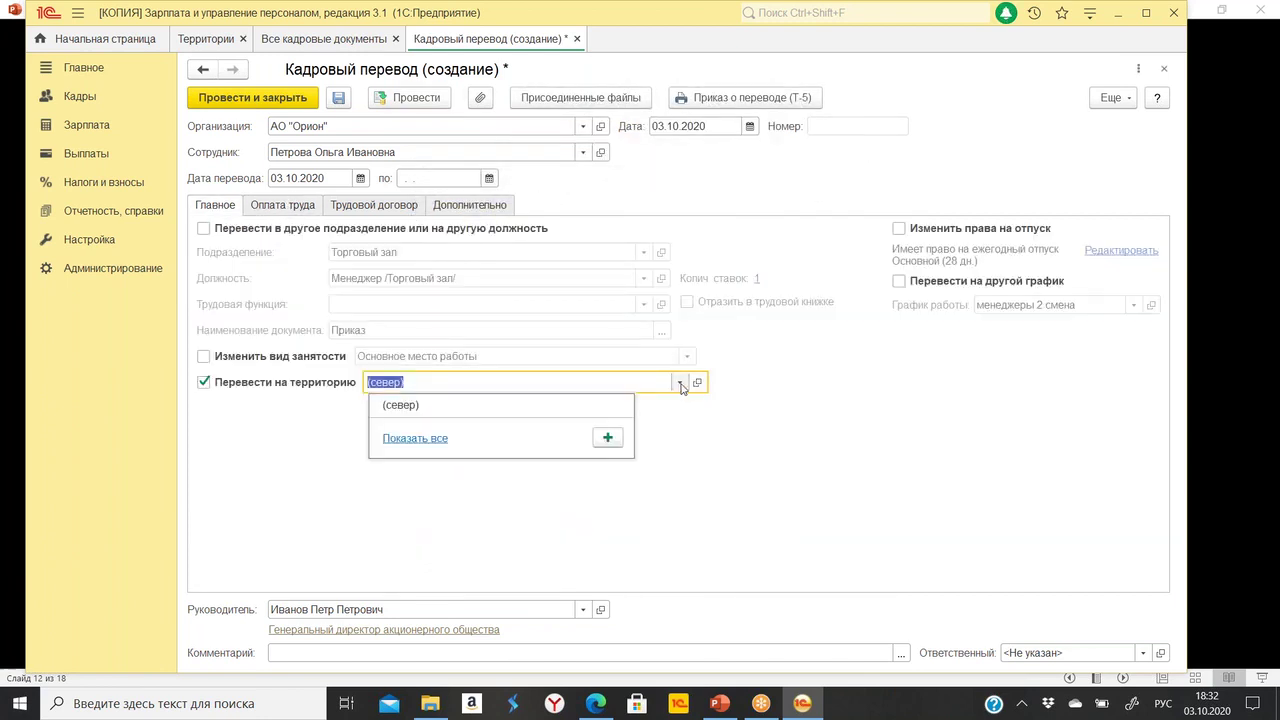
{"action": "left_click", "coordinate": [428, 405]}
{"action": "left_click", "coordinate": [292, 207]}
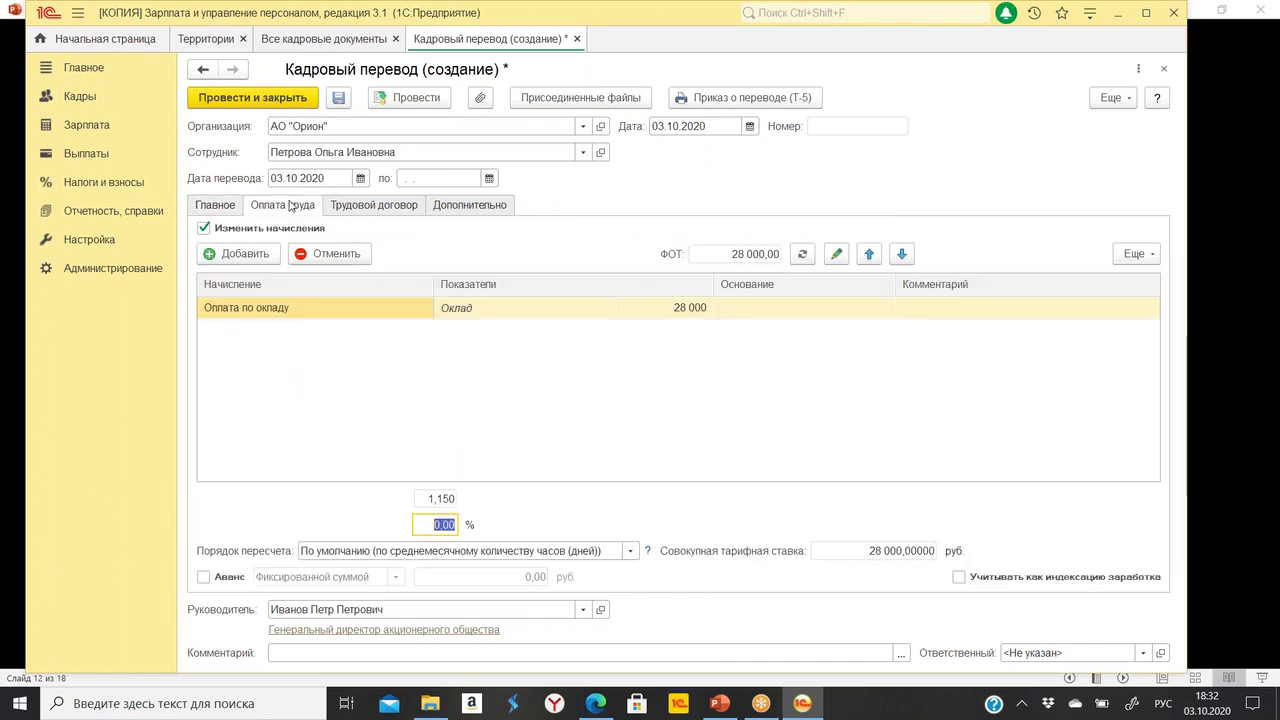
{"action": "left_click", "coordinate": [430, 499]}
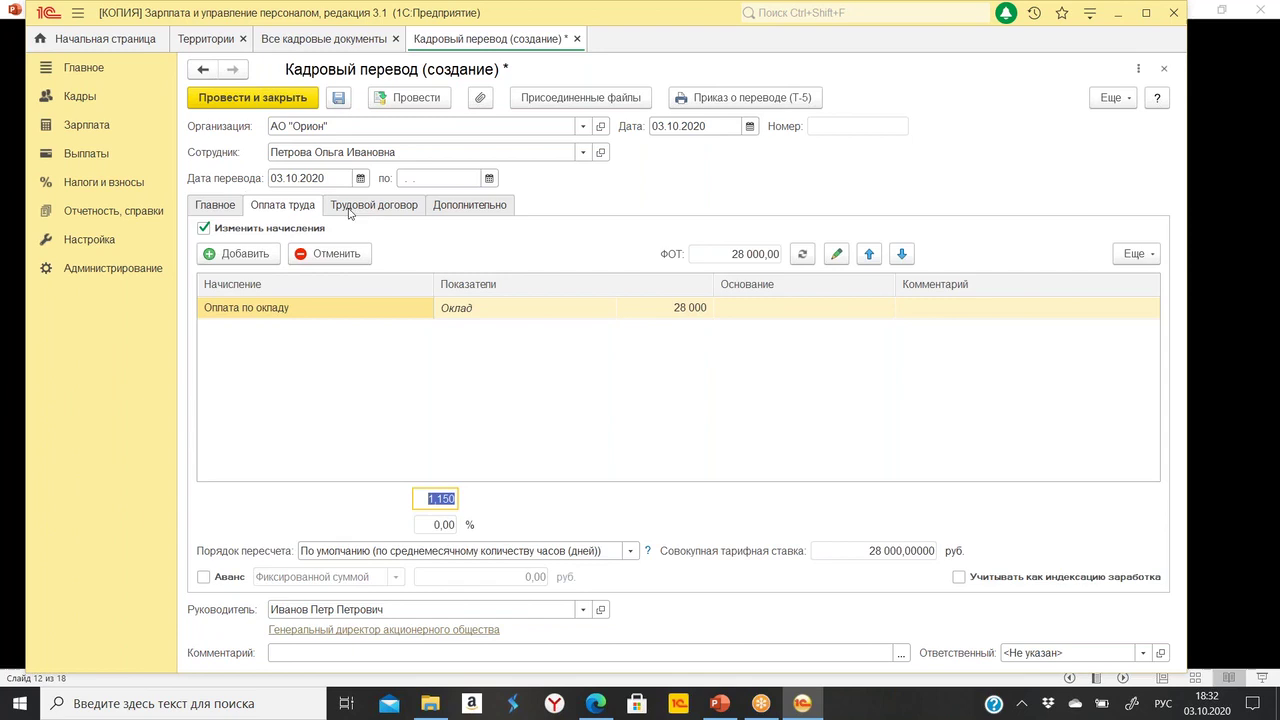
Review the север territory record's coefficient and northern allowance, save and close it, and recheck the transfer's pay details.
{"action": "left_click", "coordinate": [215, 207]}
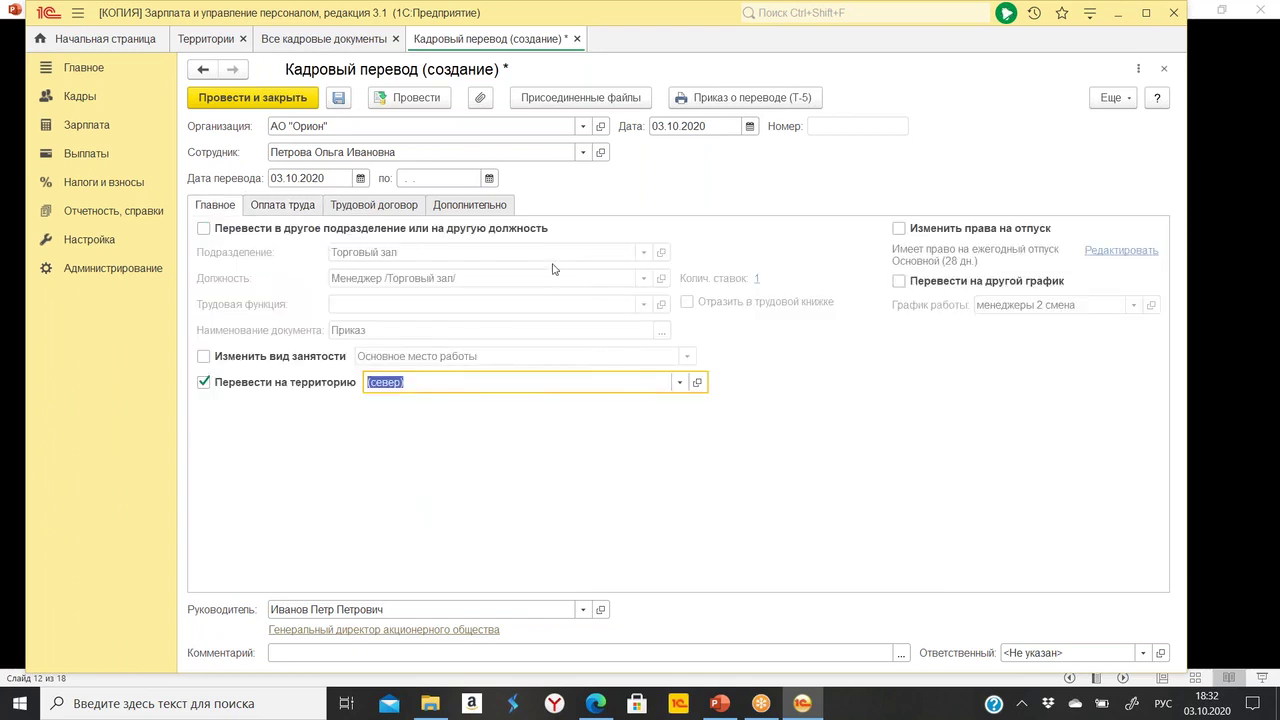
{"action": "left_click", "coordinate": [697, 382]}
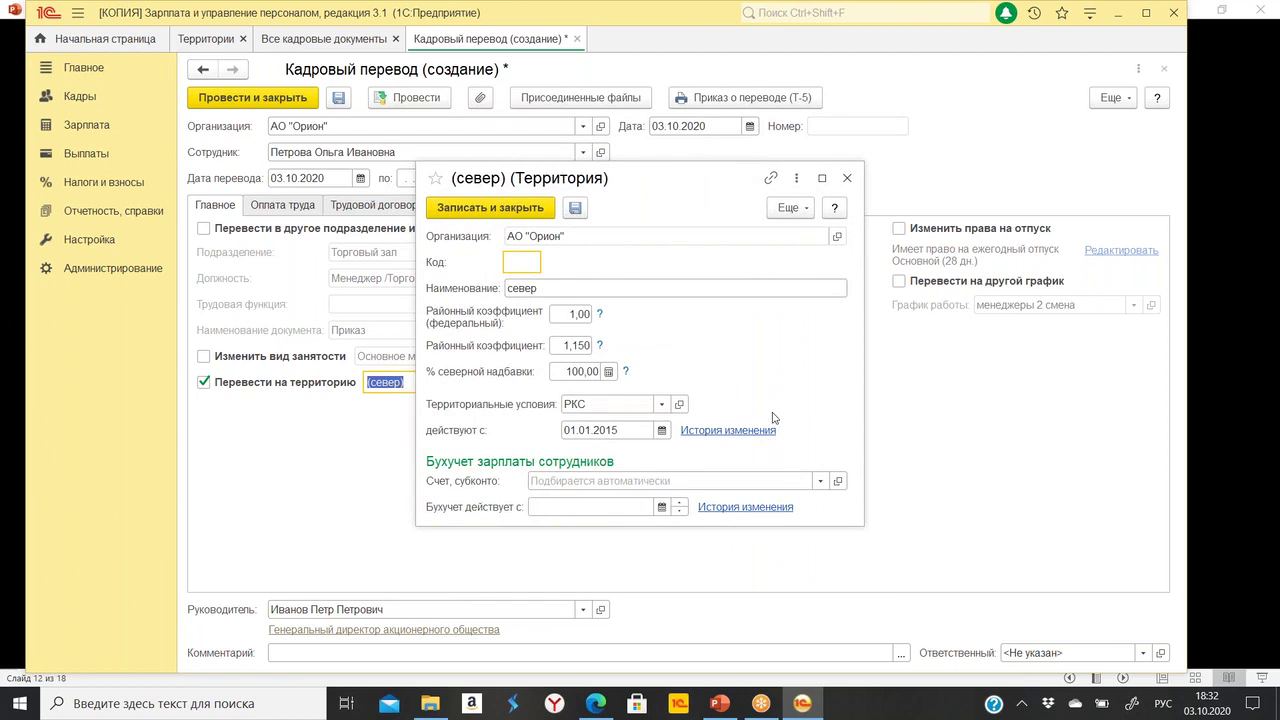
{"action": "left_click", "coordinate": [541, 213]}
{"action": "left_click", "coordinate": [458, 389]}
{"action": "left_click", "coordinate": [285, 208]}
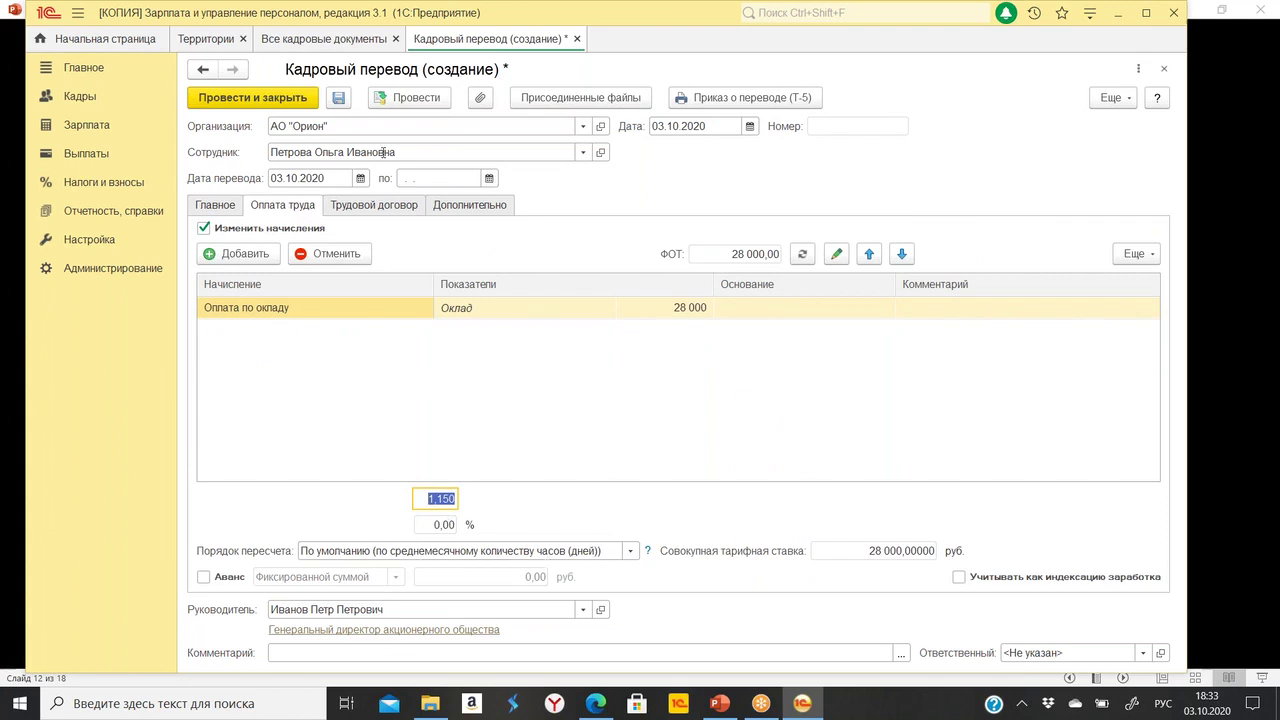
View the transfer's employment contract details and close the document without saving it.
{"action": "left_click", "coordinate": [368, 209]}
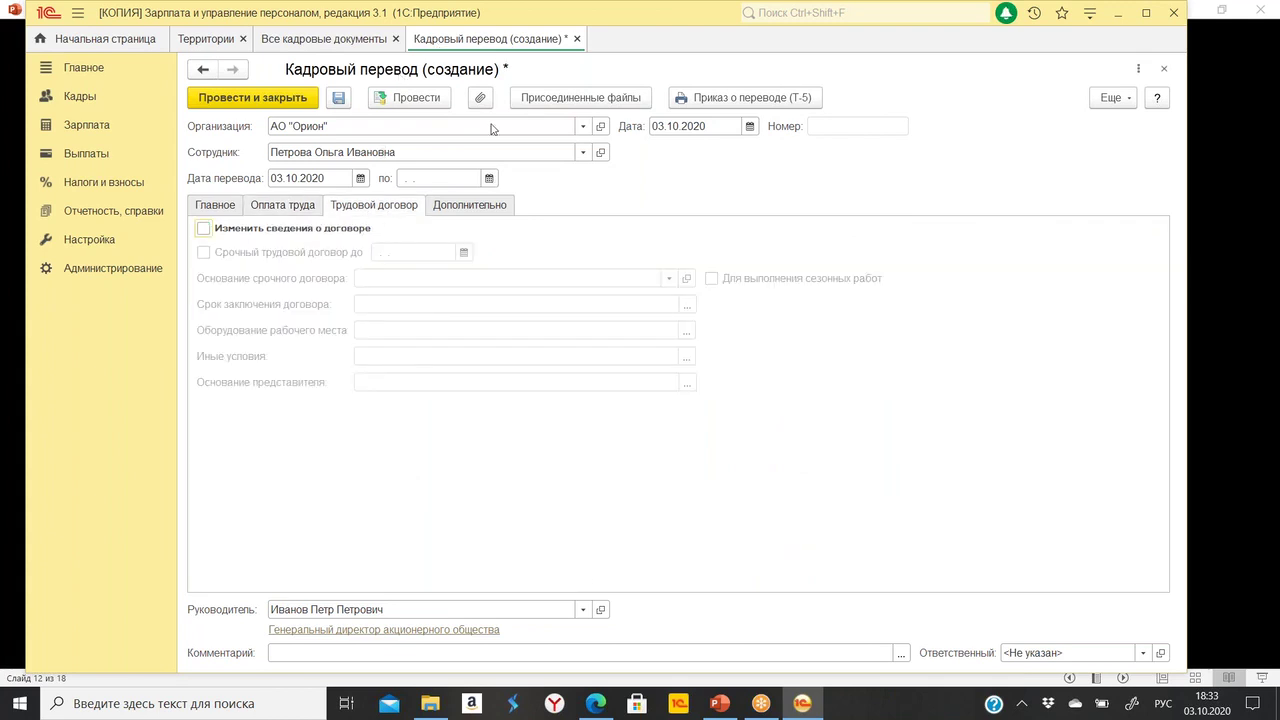
{"action": "left_click", "coordinate": [577, 39]}
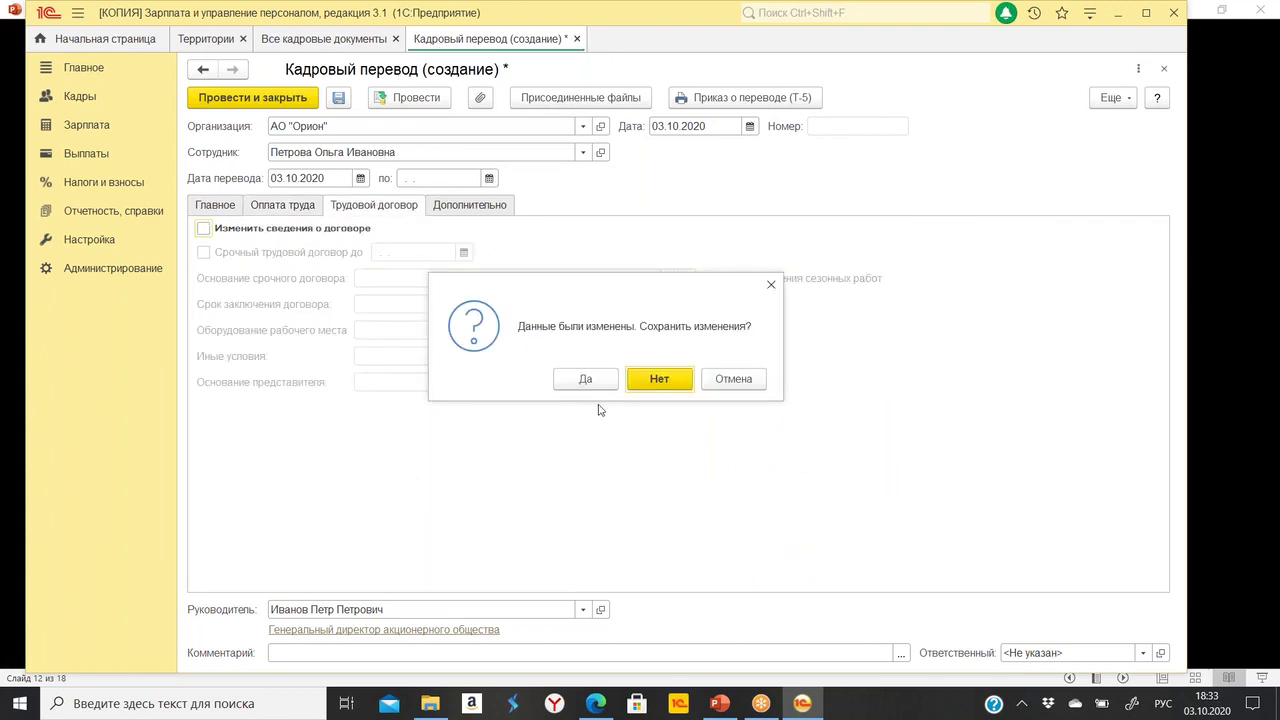
{"action": "left_click", "coordinate": [663, 379]}
Create a Прием на работу document and set its organization to АО "Орион".
{"action": "left_click", "coordinate": [235, 150]}
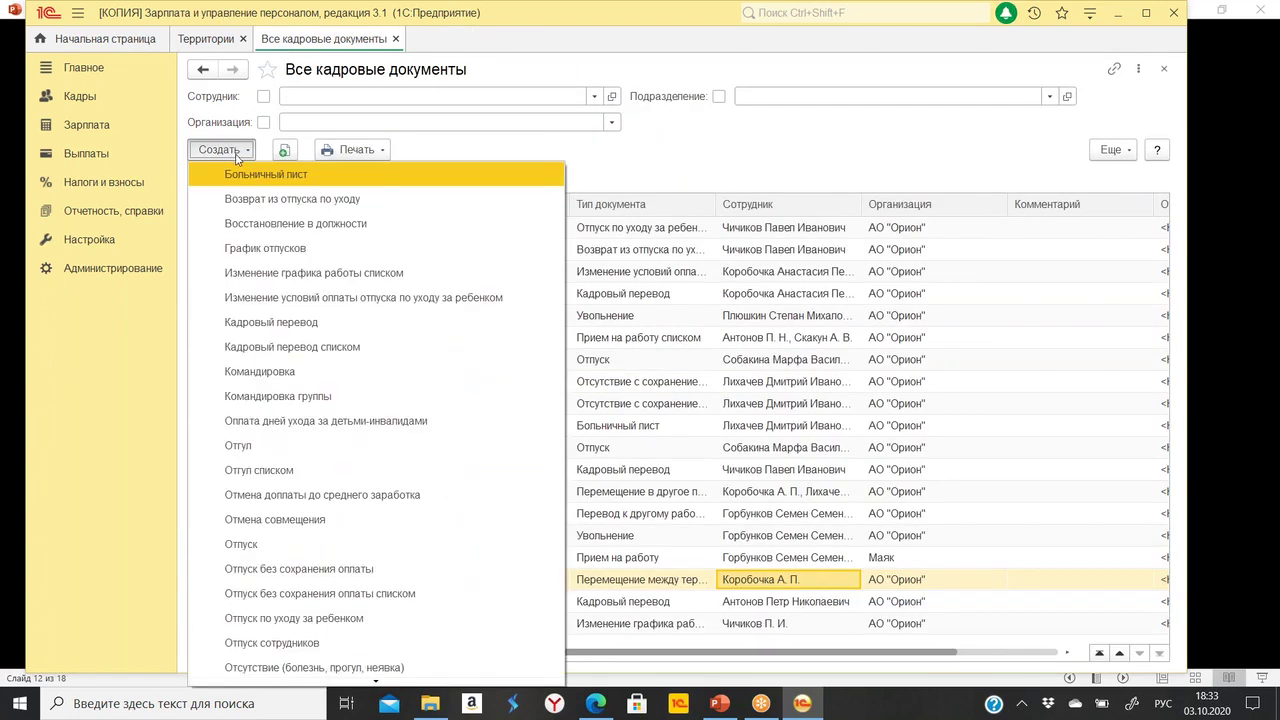
{"action": "scroll", "coordinate": [234, 166], "scroll_direction": "down", "scroll_amount": 3}
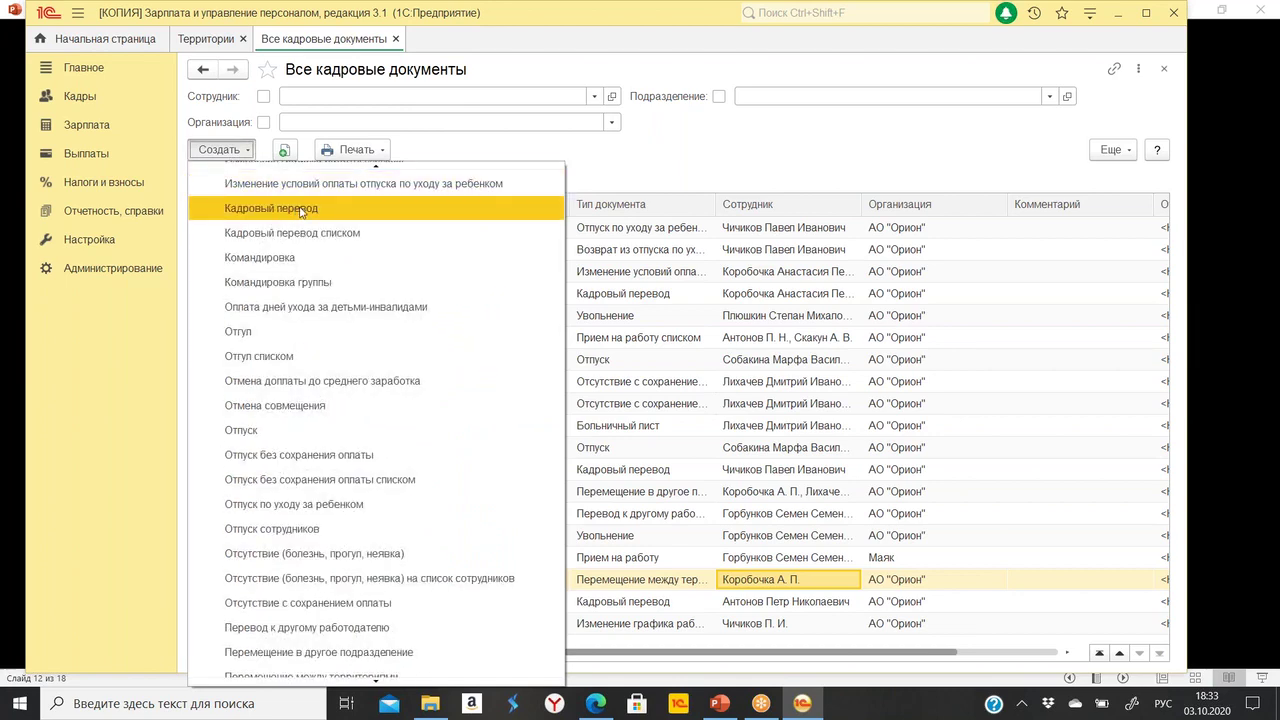
{"action": "scroll", "coordinate": [303, 208], "scroll_direction": "down", "scroll_amount": 7}
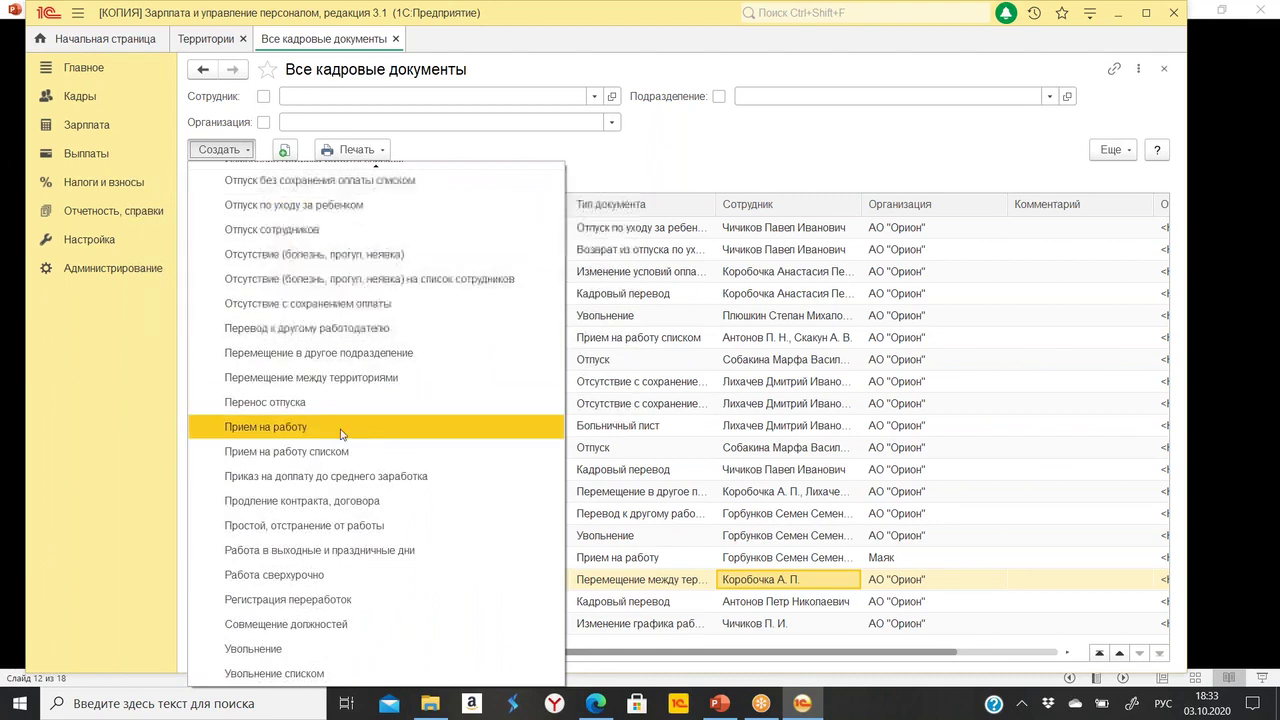
{"action": "left_click", "coordinate": [334, 425]}
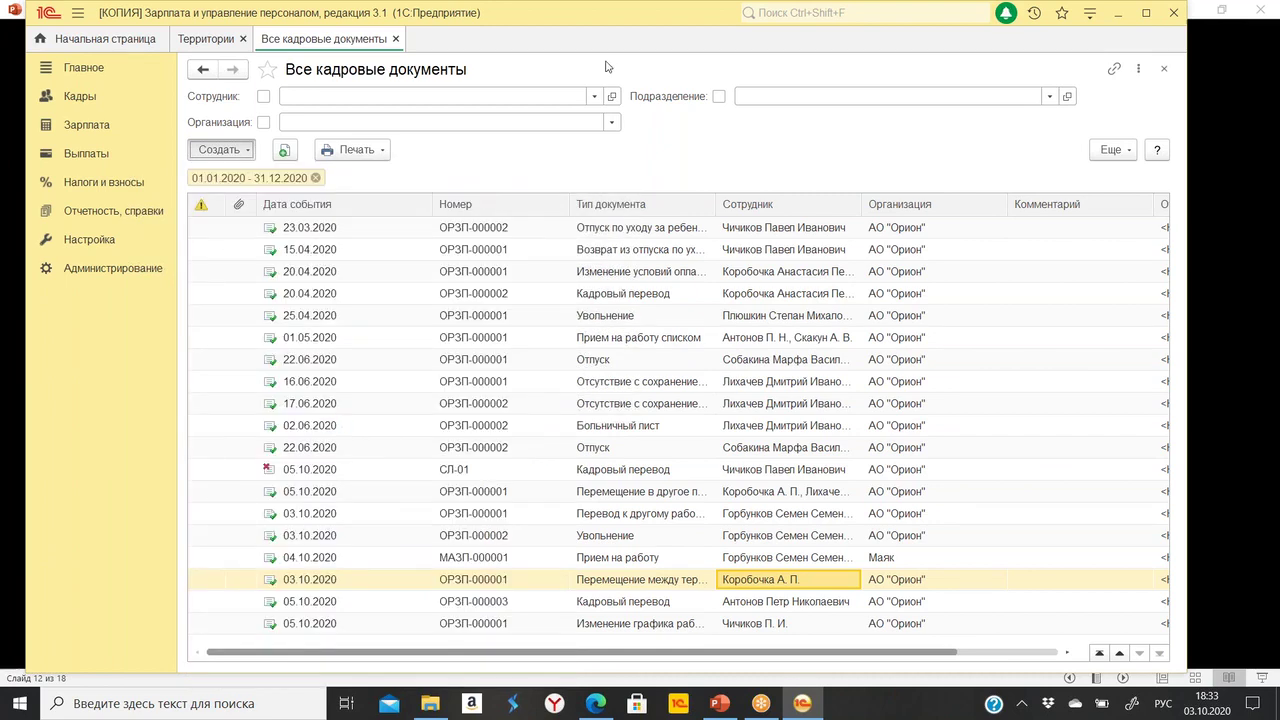
{"action": "left_click", "coordinate": [576, 126]}
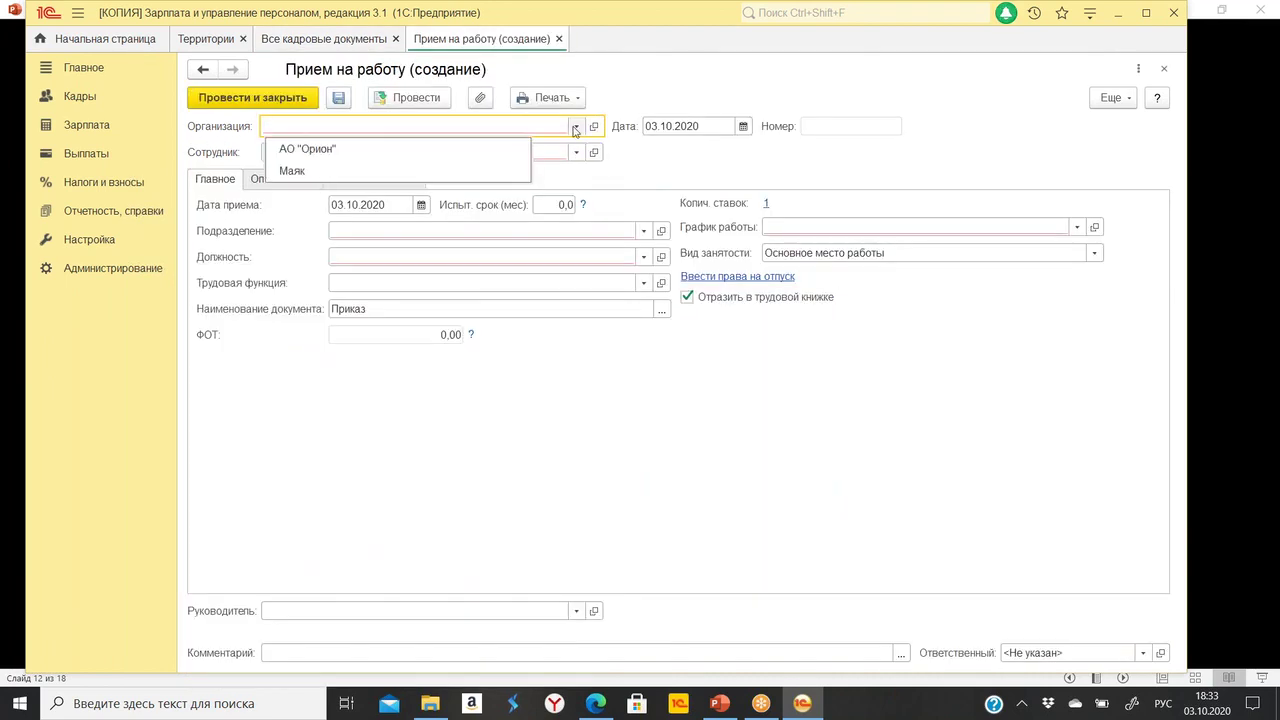
{"action": "left_click", "coordinate": [426, 151]}
Open the full employee list for the hire document, include employees whose operations are finished, and create a new employee record.
{"action": "left_click", "coordinate": [450, 152]}
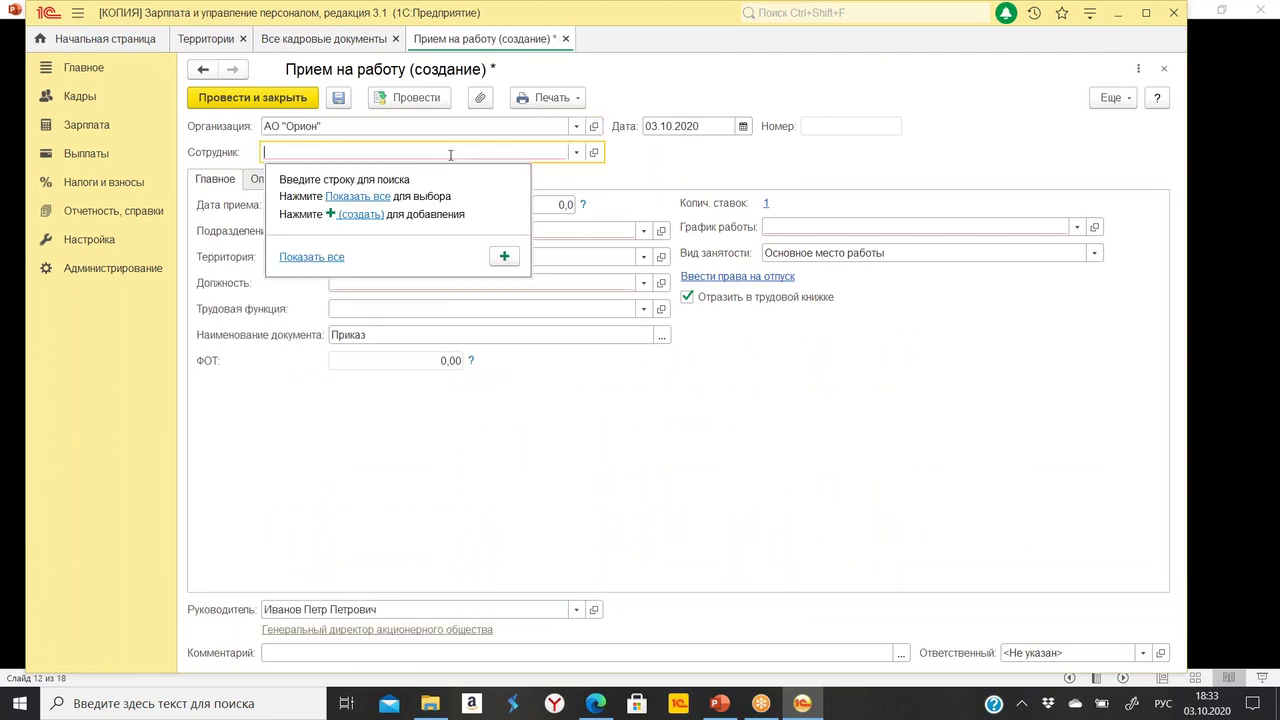
{"action": "left_click", "coordinate": [352, 196]}
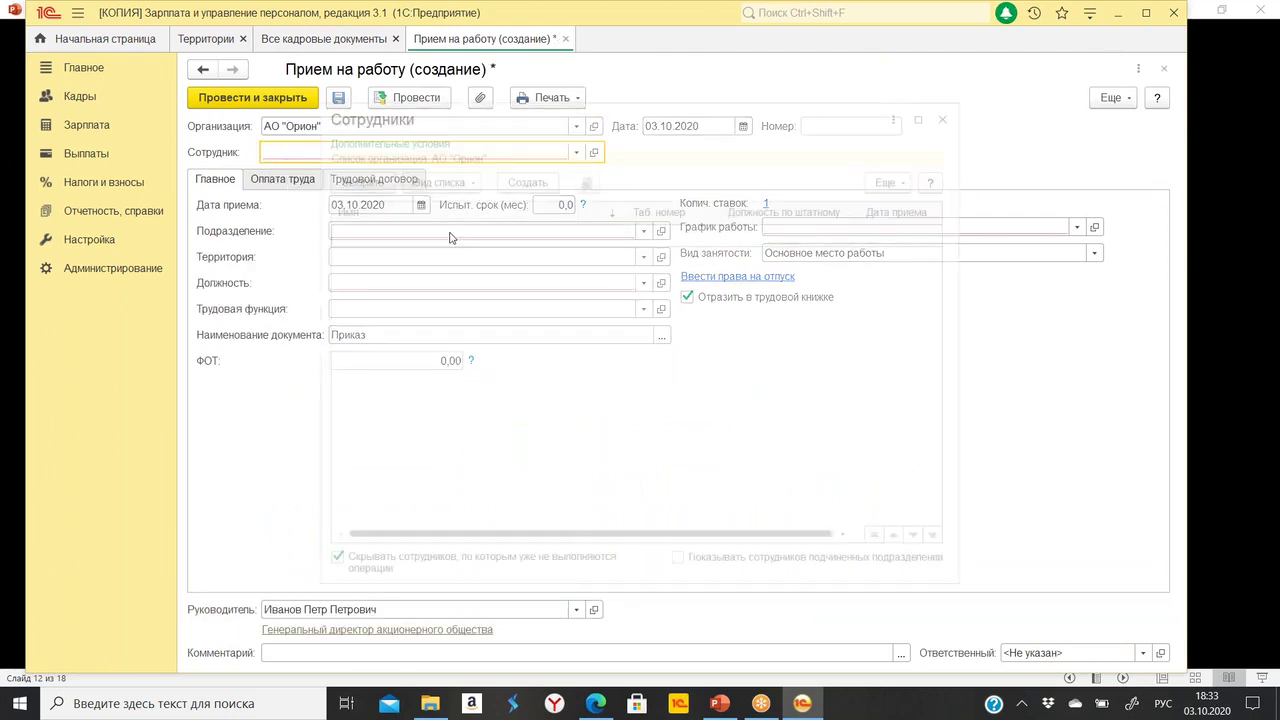
{"action": "left_click", "coordinate": [421, 567]}
{"action": "left_click", "coordinate": [421, 567]}
{"action": "left_click", "coordinate": [428, 256]}
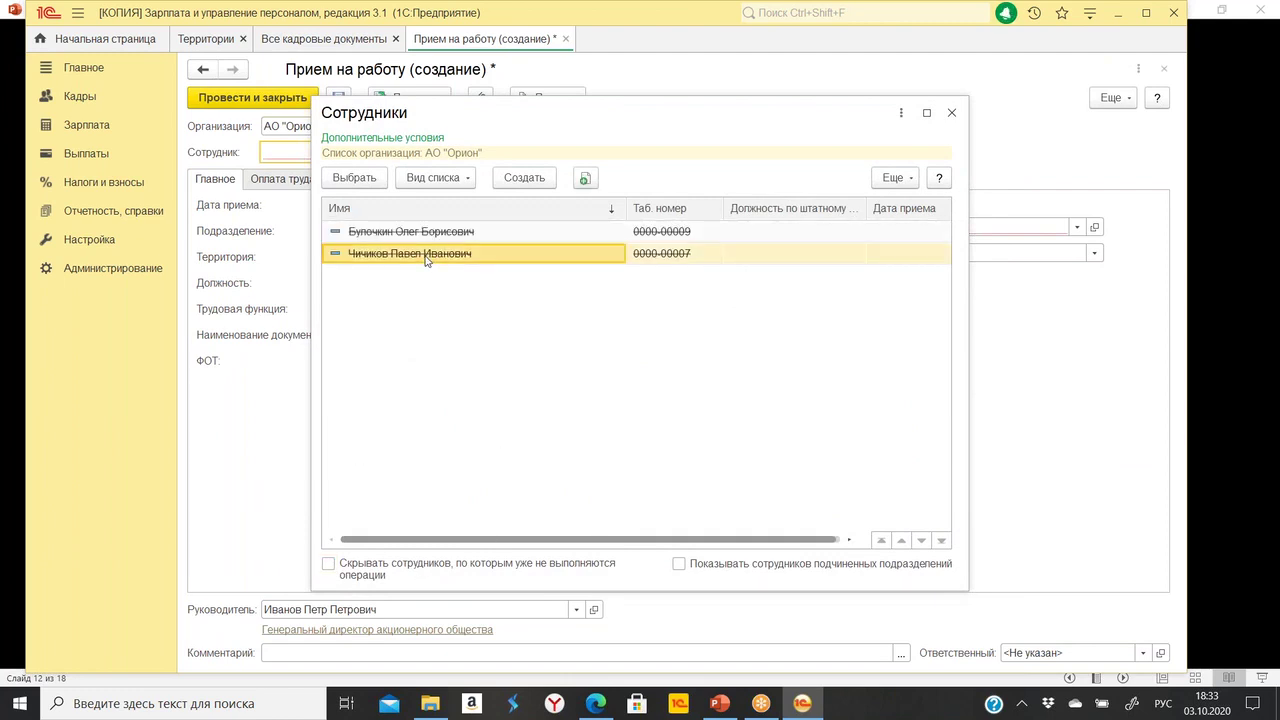
{"action": "left_click", "coordinate": [524, 177]}
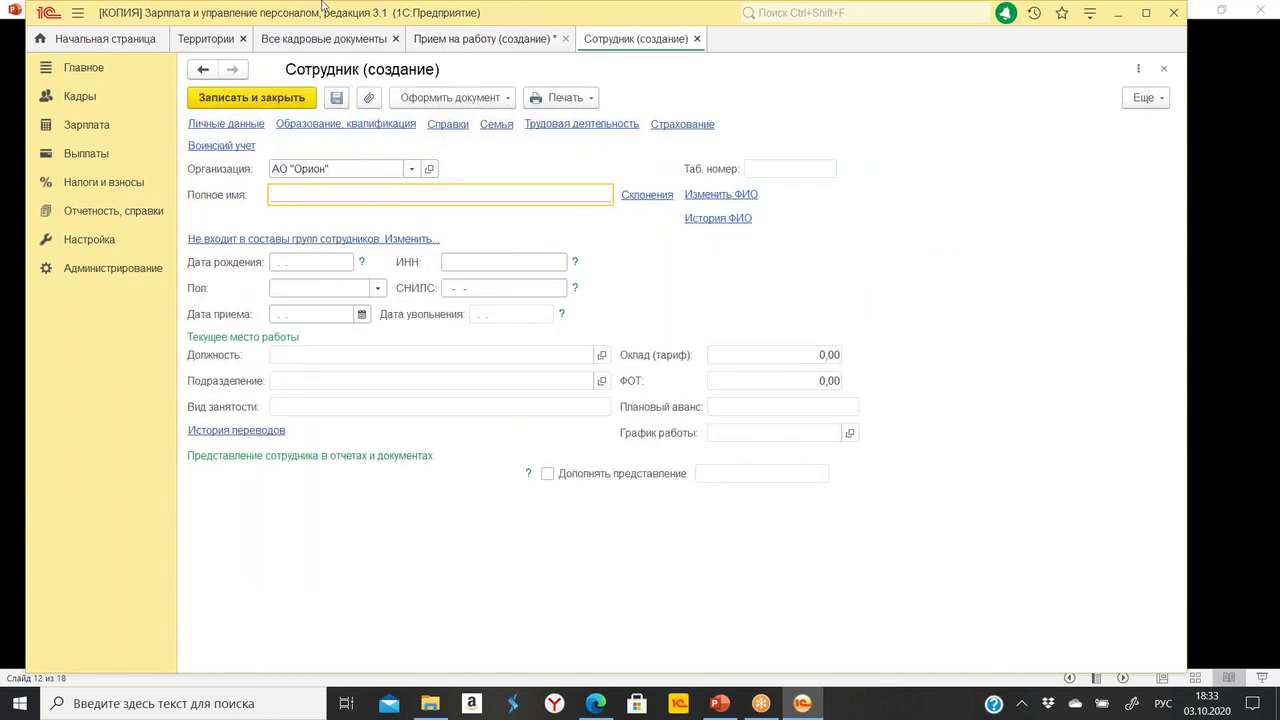
Enter the new employee's full name, set the gender to Мужской, and save and close the record.
{"action": "type", "text": "Степаноа С"}
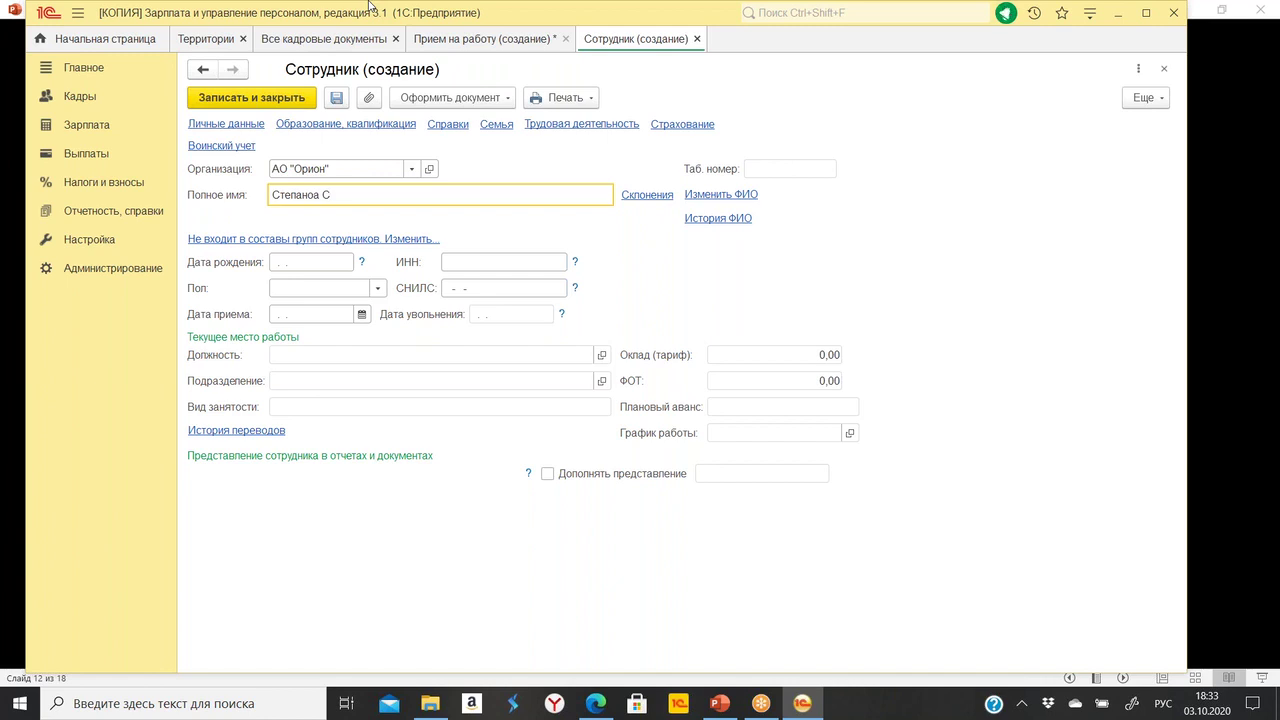
{"action": "type", "text": "тепан"}
{"action": "key", "text": "BackSpace"}
{"action": "type", "text": "в"}
{"action": "left_click", "coordinate": [327, 293]}
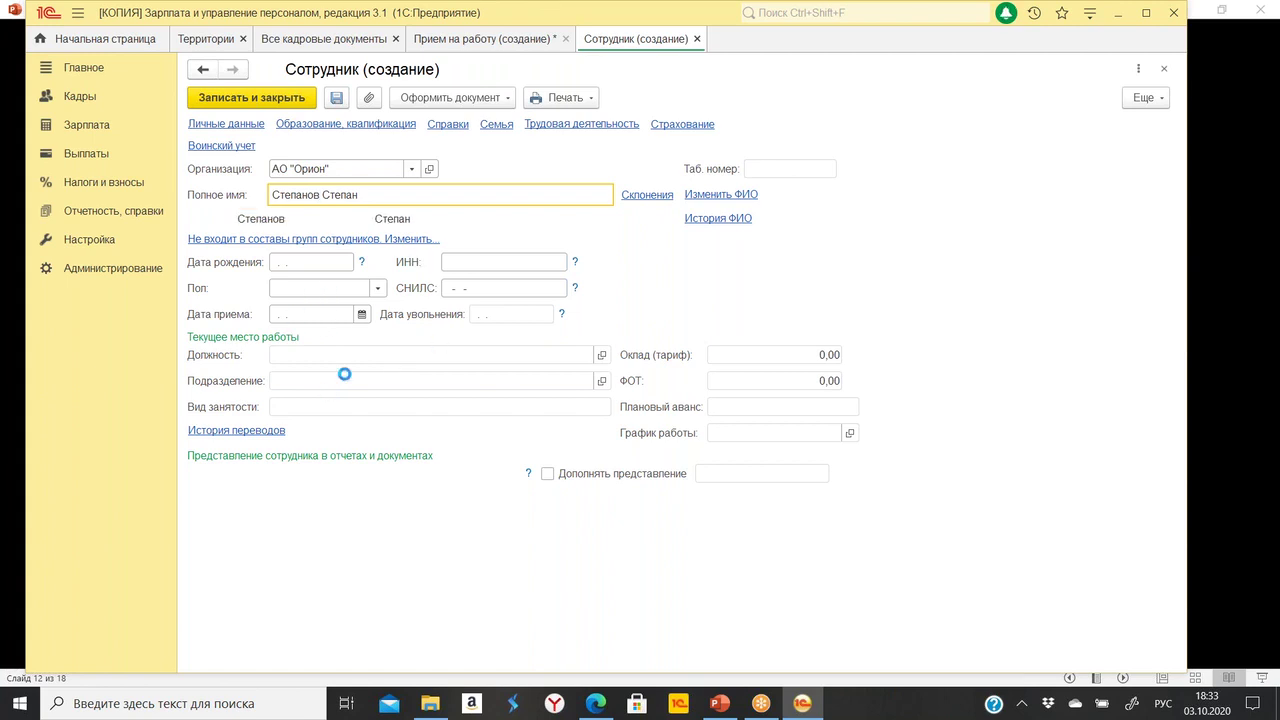
{"action": "left_click", "coordinate": [377, 289]}
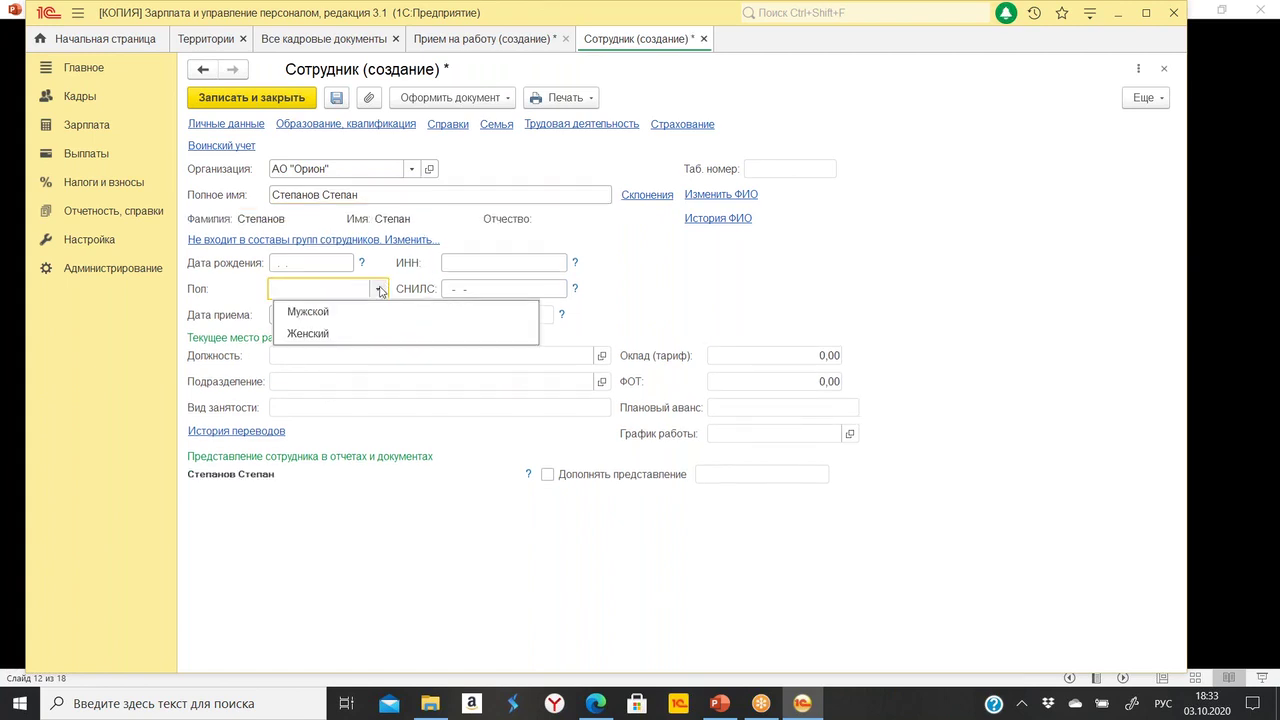
{"action": "left_click", "coordinate": [349, 318]}
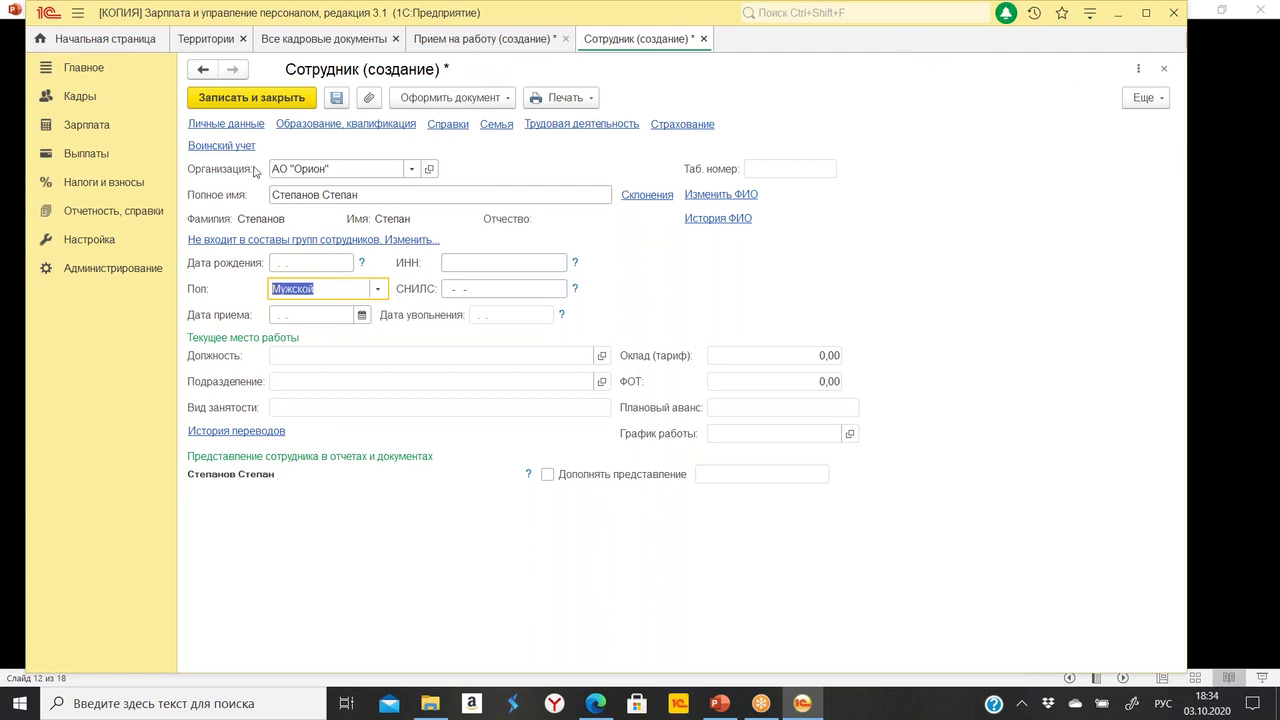
{"action": "left_click", "coordinate": [252, 98]}
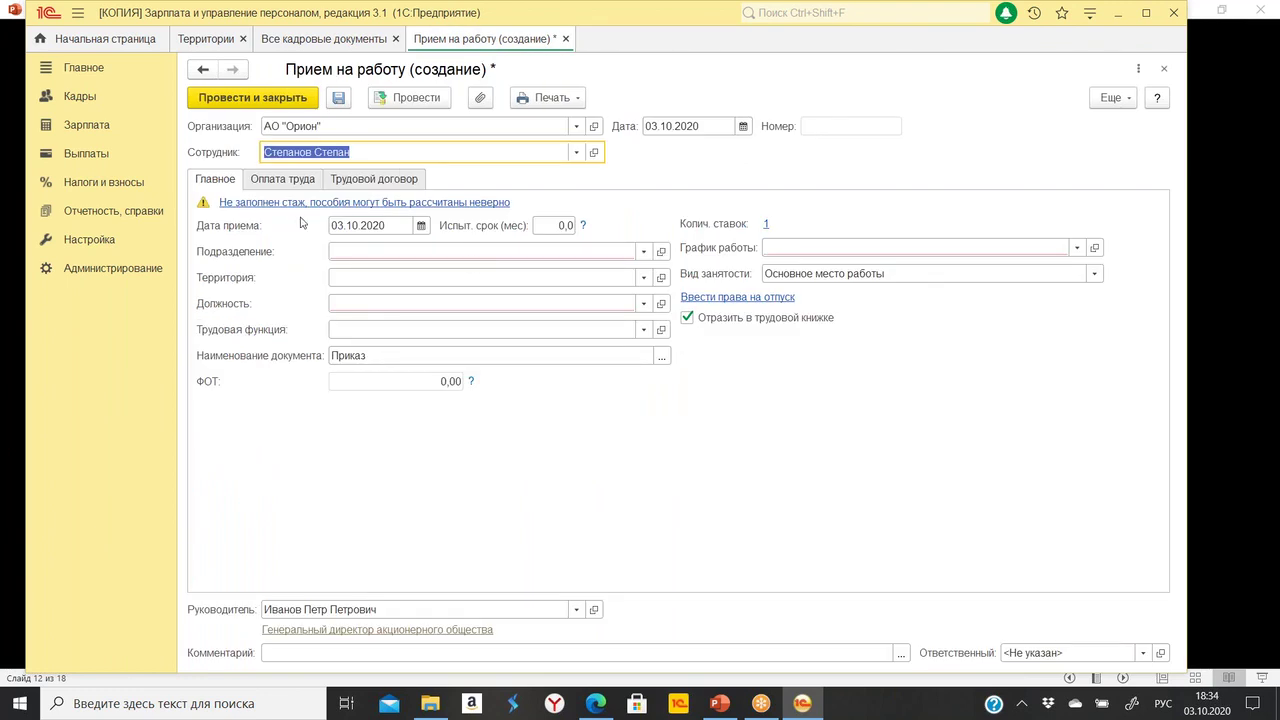
Set the hire document's department to Бухгалтерия from the full department list.
{"action": "left_click", "coordinate": [448, 250]}
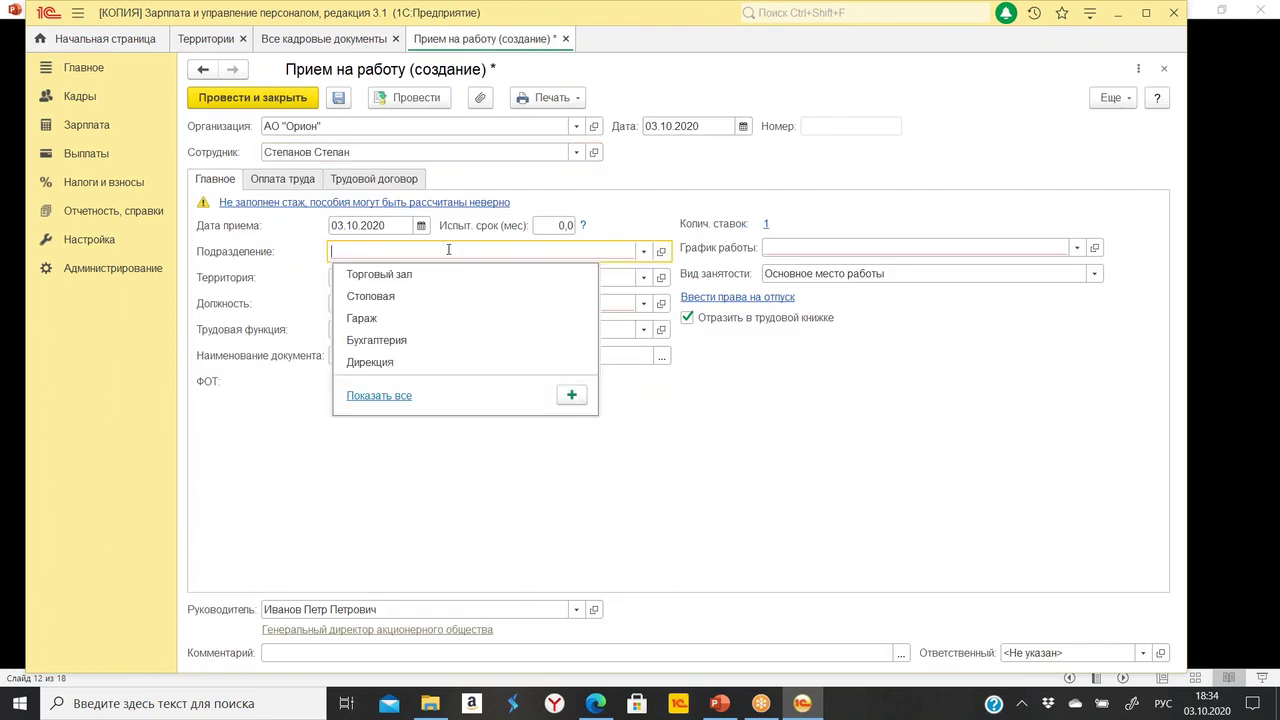
{"action": "left_click", "coordinate": [388, 395]}
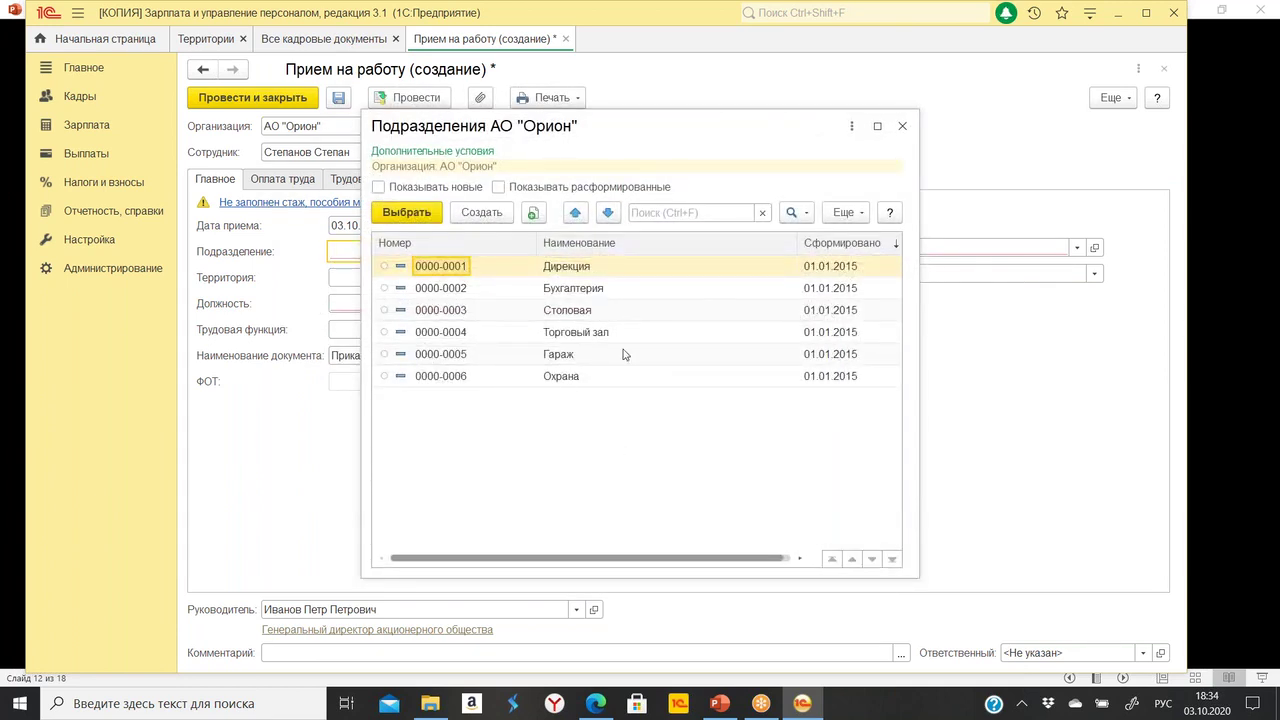
{"action": "double_click", "coordinate": [600, 290]}
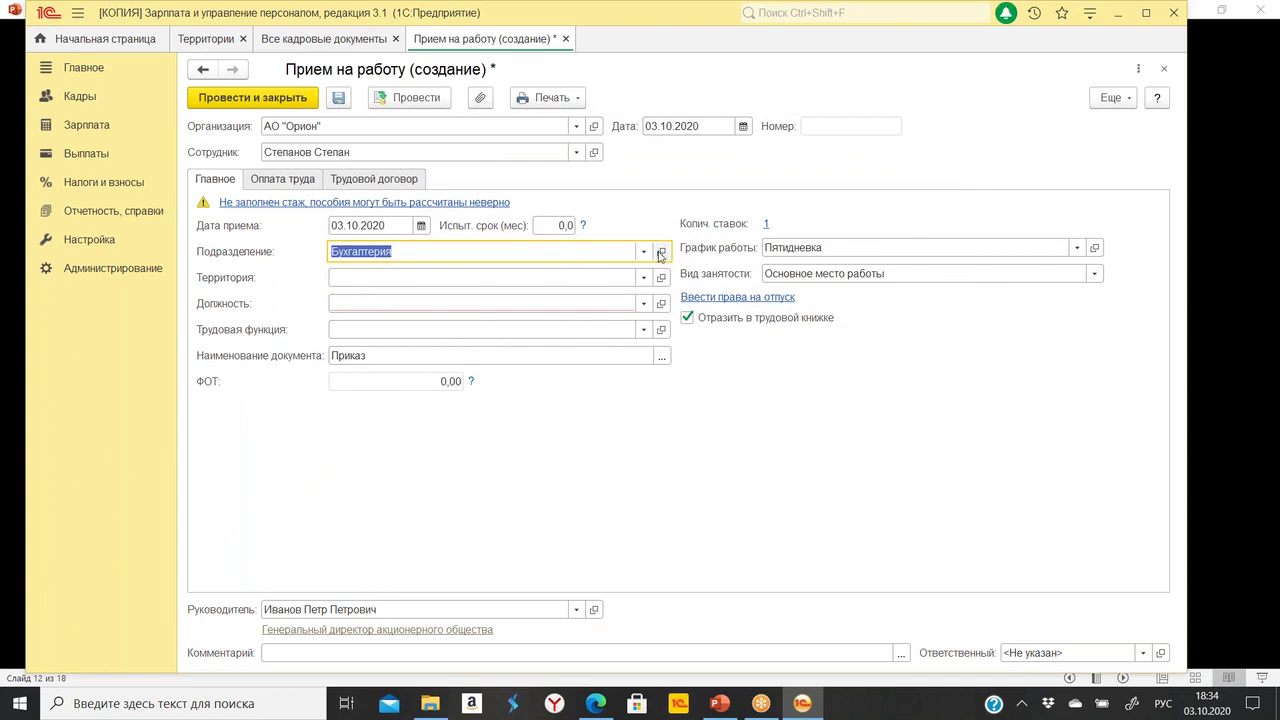
Set the hire document's department to Торговый зал and its territory to север.
{"action": "left_click", "coordinate": [645, 252]}
{"action": "left_click", "coordinate": [400, 295]}
{"action": "left_click", "coordinate": [437, 278]}
{"action": "left_click", "coordinate": [378, 298]}
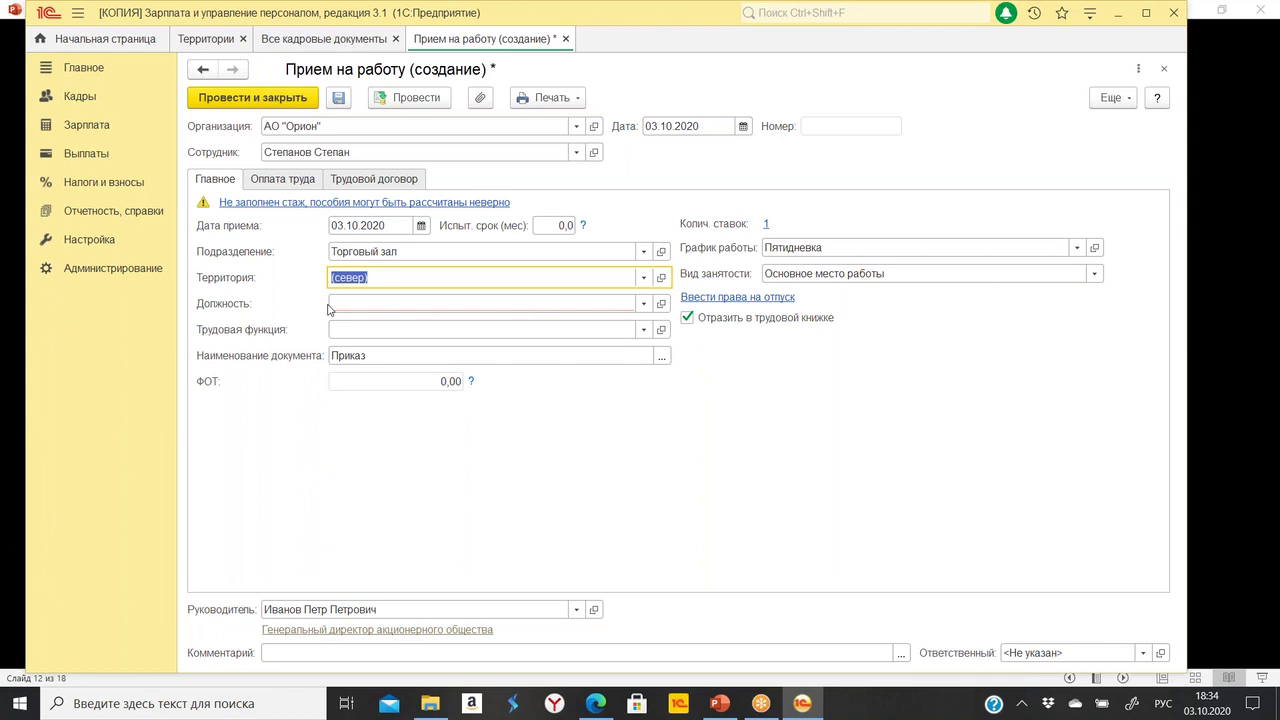
Choose the position Менеджер /Торговый зал/ from the staffing table and check the hire document's pay details.
{"action": "left_click", "coordinate": [468, 306]}
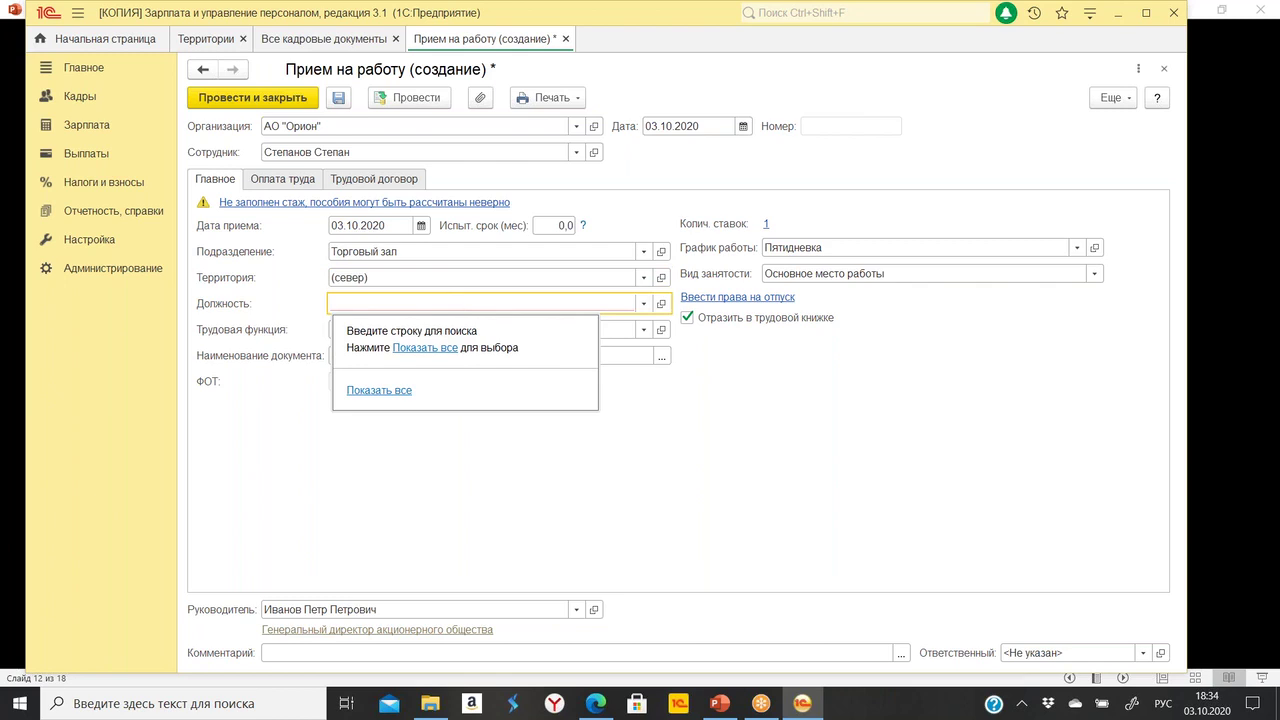
{"action": "left_click", "coordinate": [425, 347]}
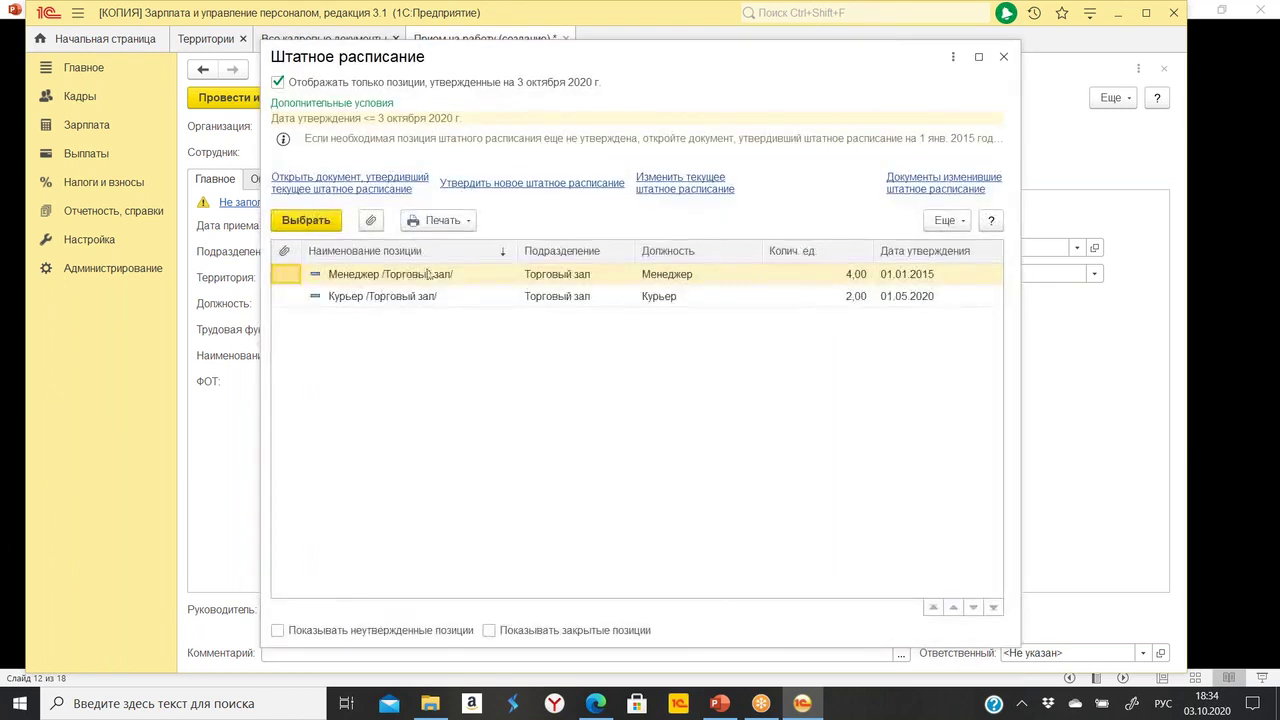
{"action": "double_click", "coordinate": [506, 276]}
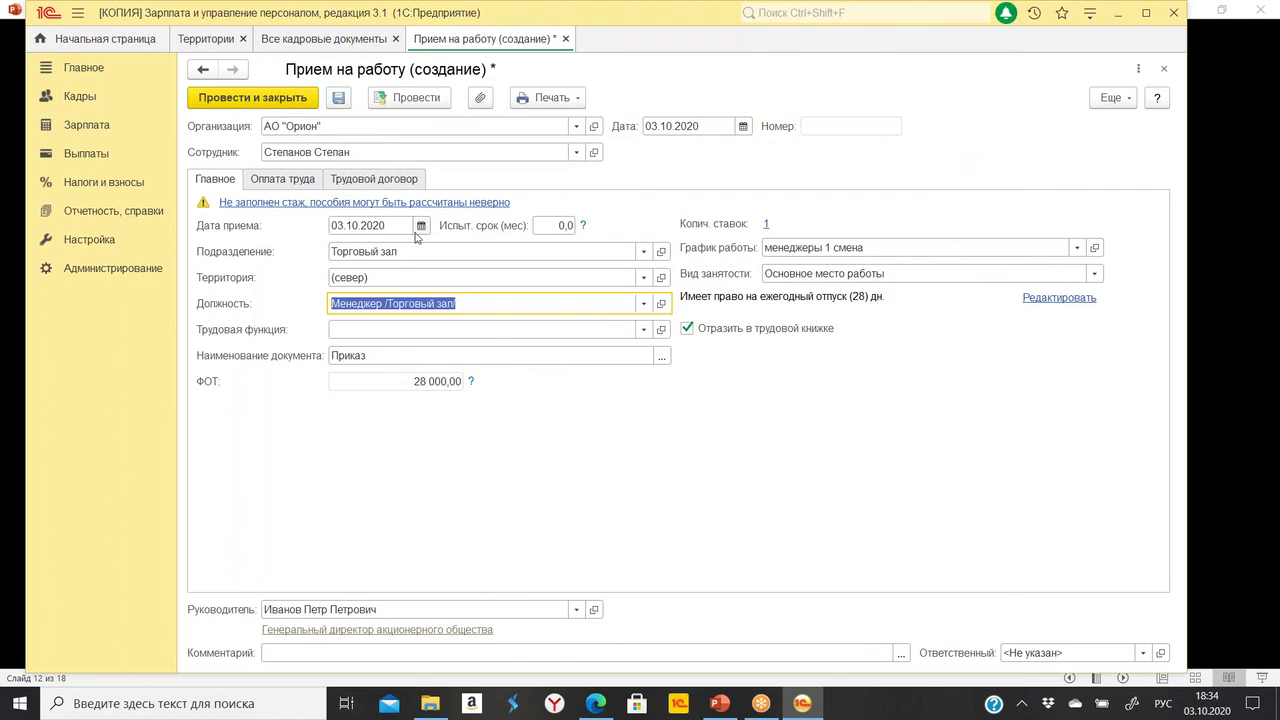
{"action": "left_click", "coordinate": [283, 179]}
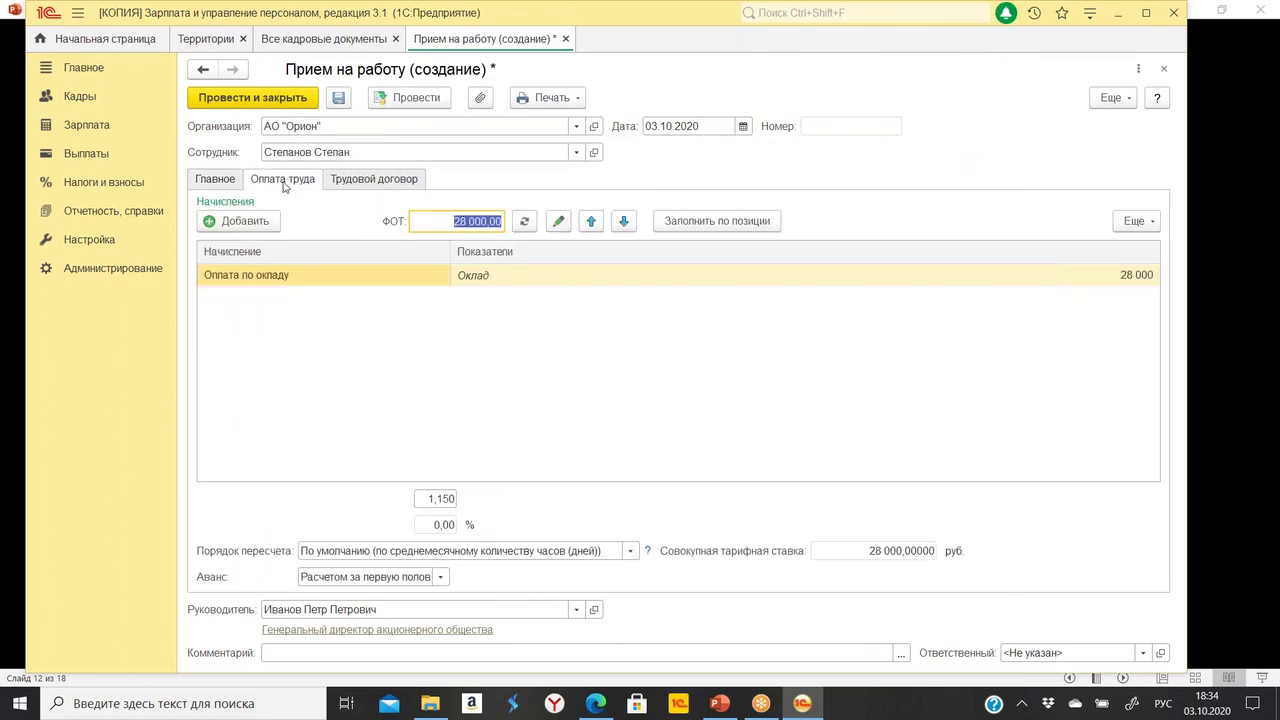
Date the employment contract 03.10.2020 and have its number assigned automatically.
{"action": "left_click", "coordinate": [400, 177]}
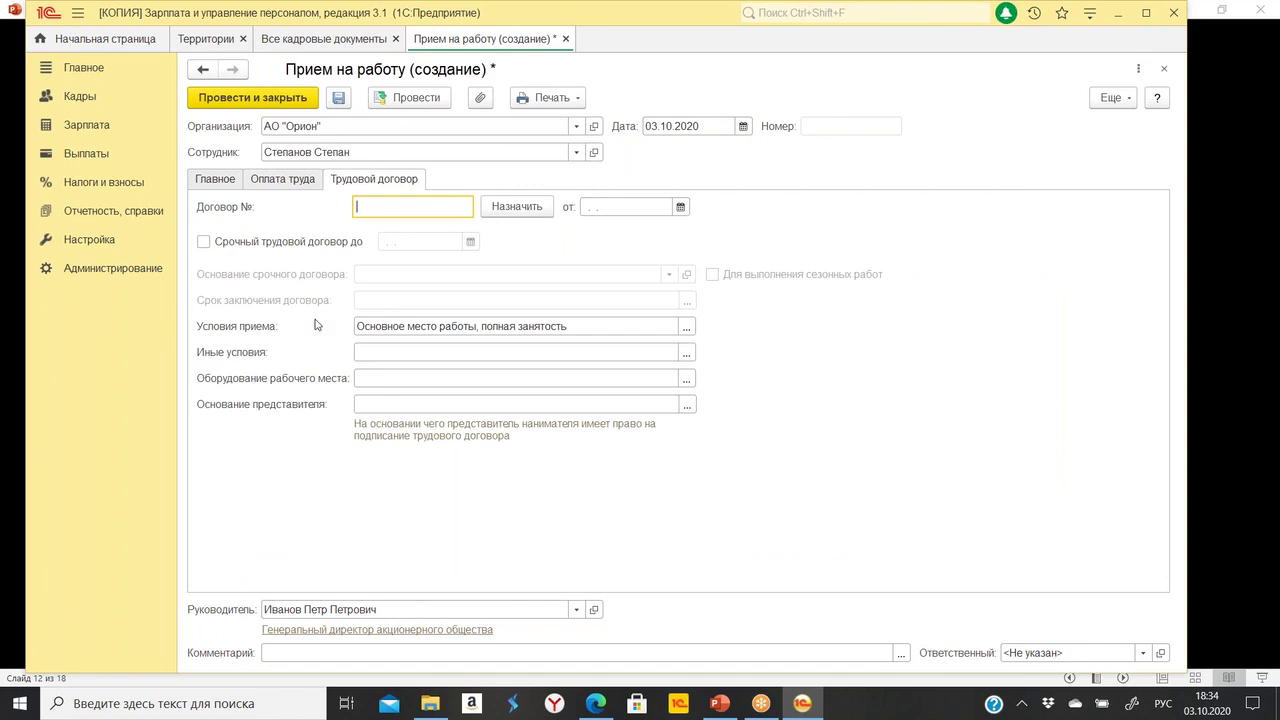
{"action": "left_click", "coordinate": [622, 207]}
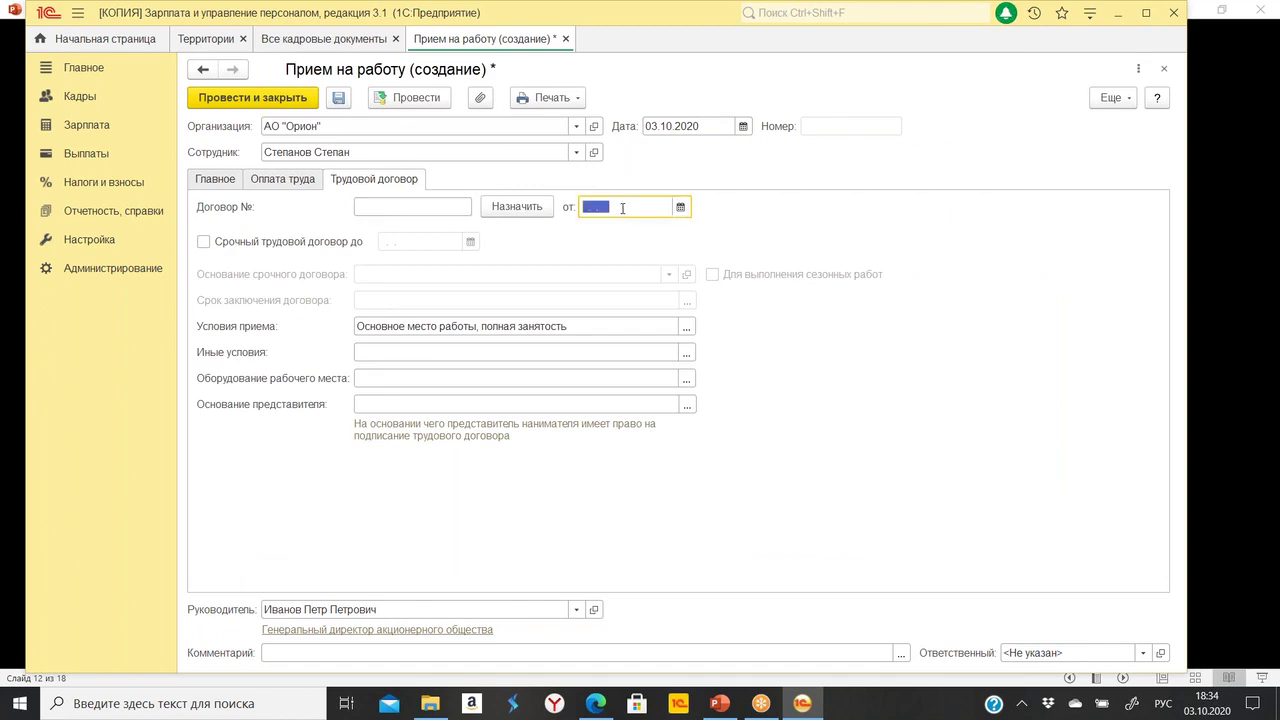
{"action": "type", "text": "03.10.2020"}
{"action": "key", "text": "Tab"}
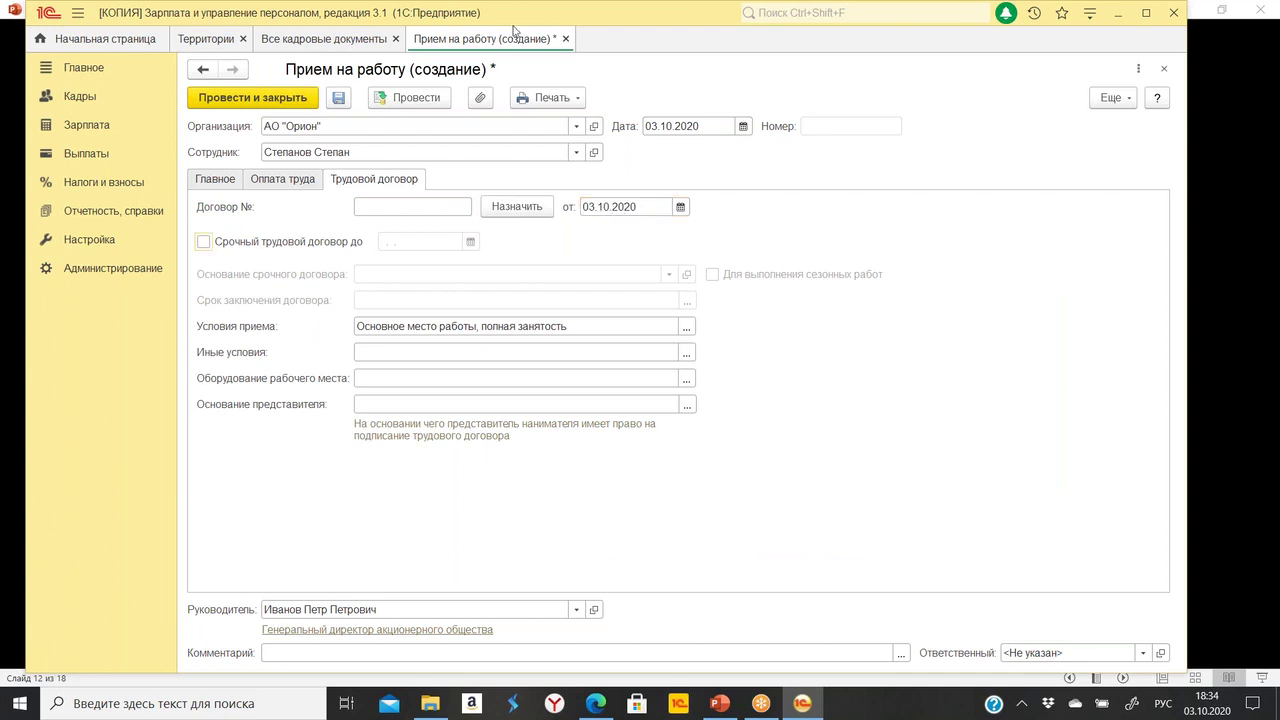
{"action": "left_click", "coordinate": [502, 210]}
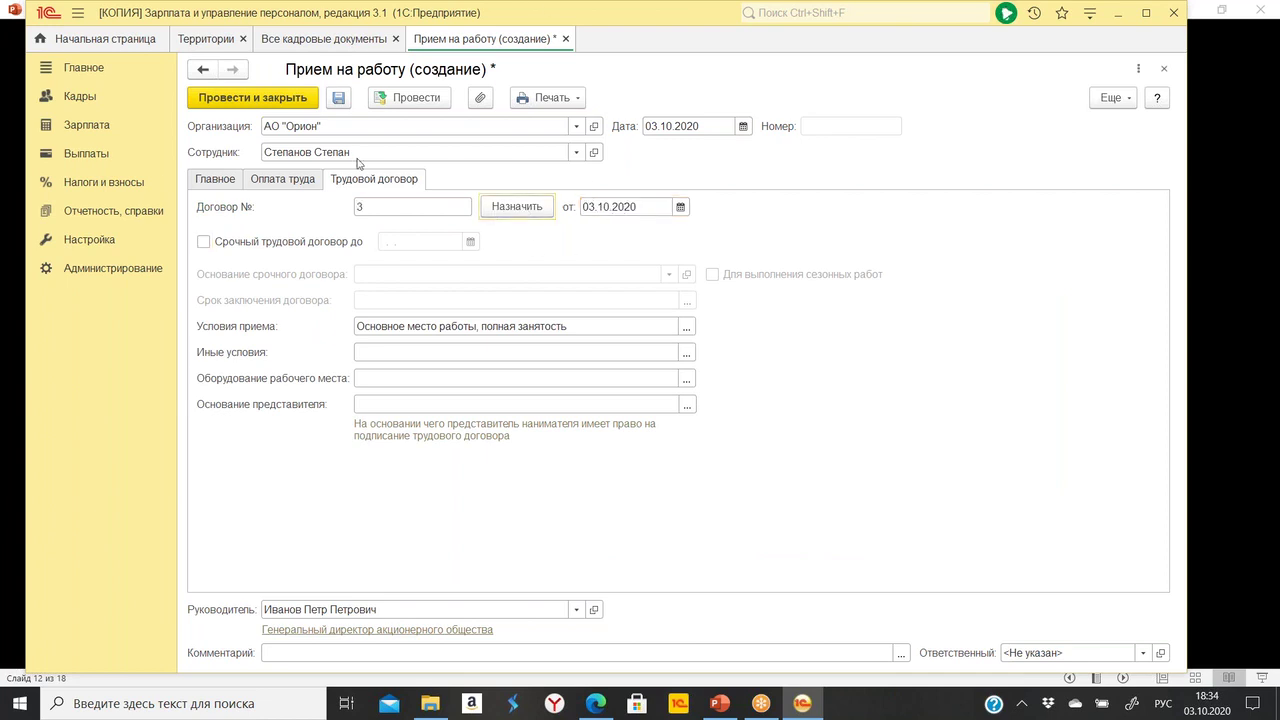
Return to the hire document's main details, then post and close it despite the staffing table mismatch.
{"action": "left_click", "coordinate": [214, 179]}
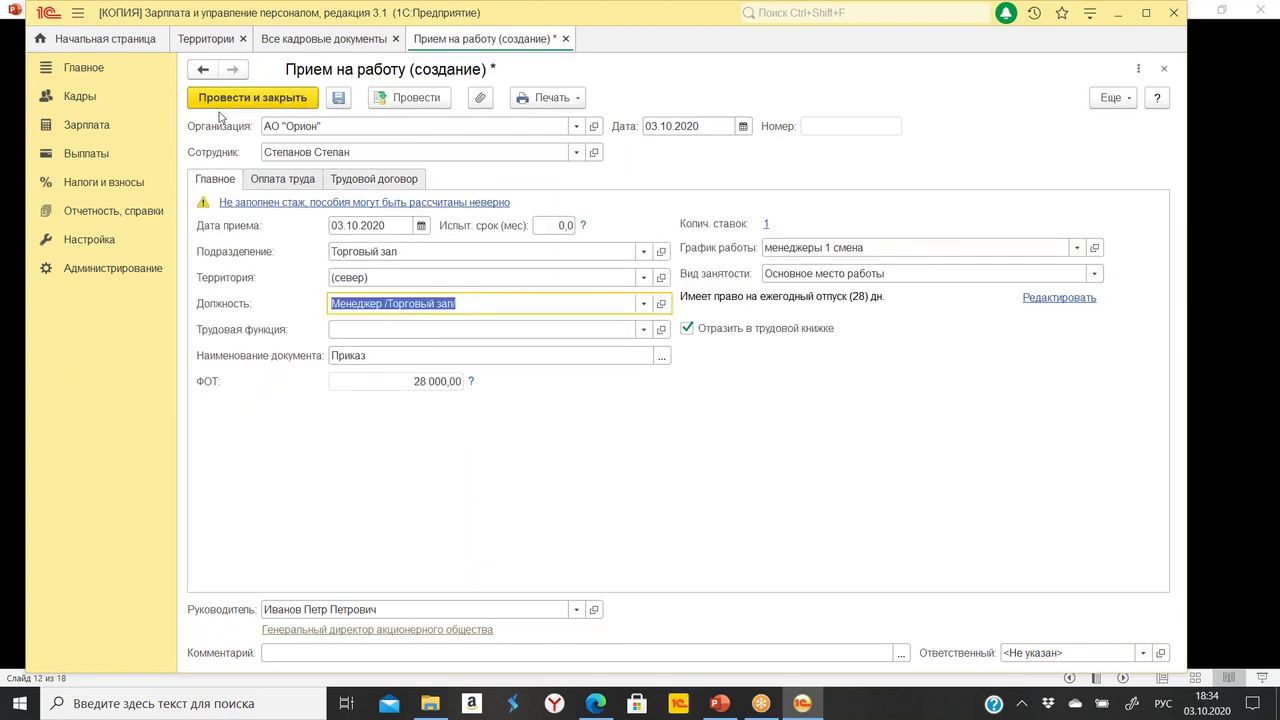
{"action": "left_click", "coordinate": [279, 103]}
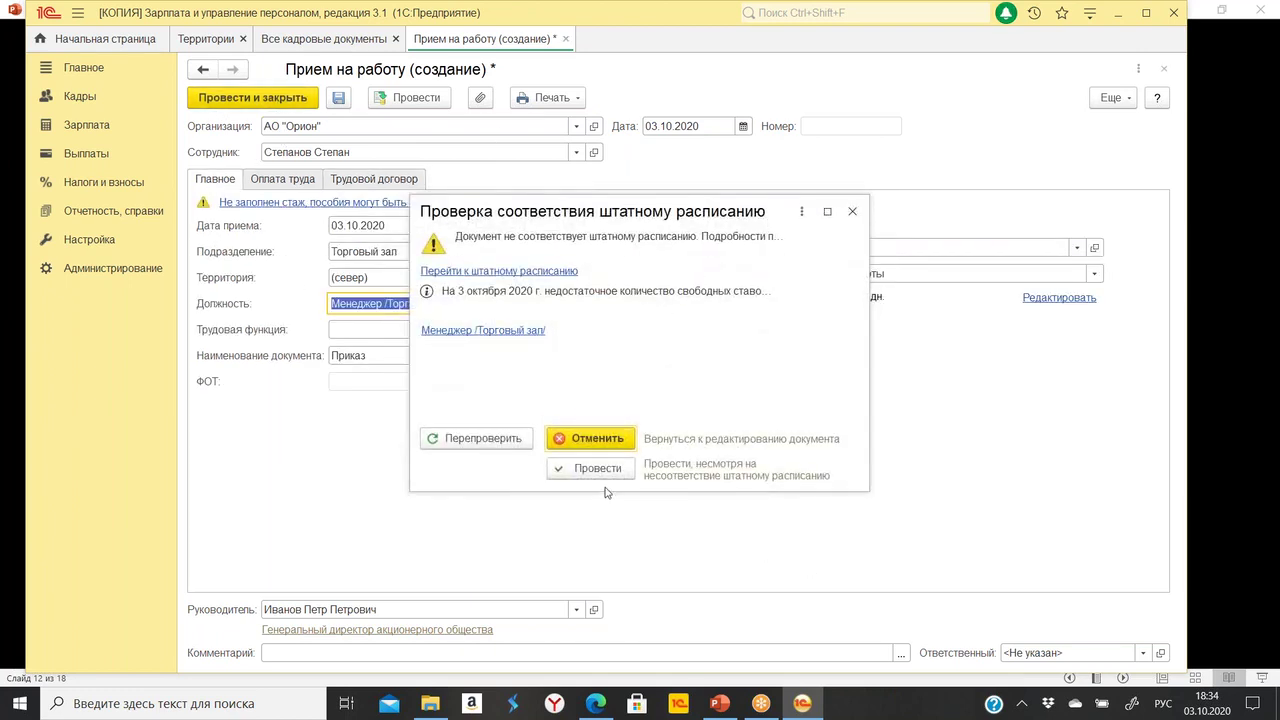
{"action": "left_click", "coordinate": [607, 470]}
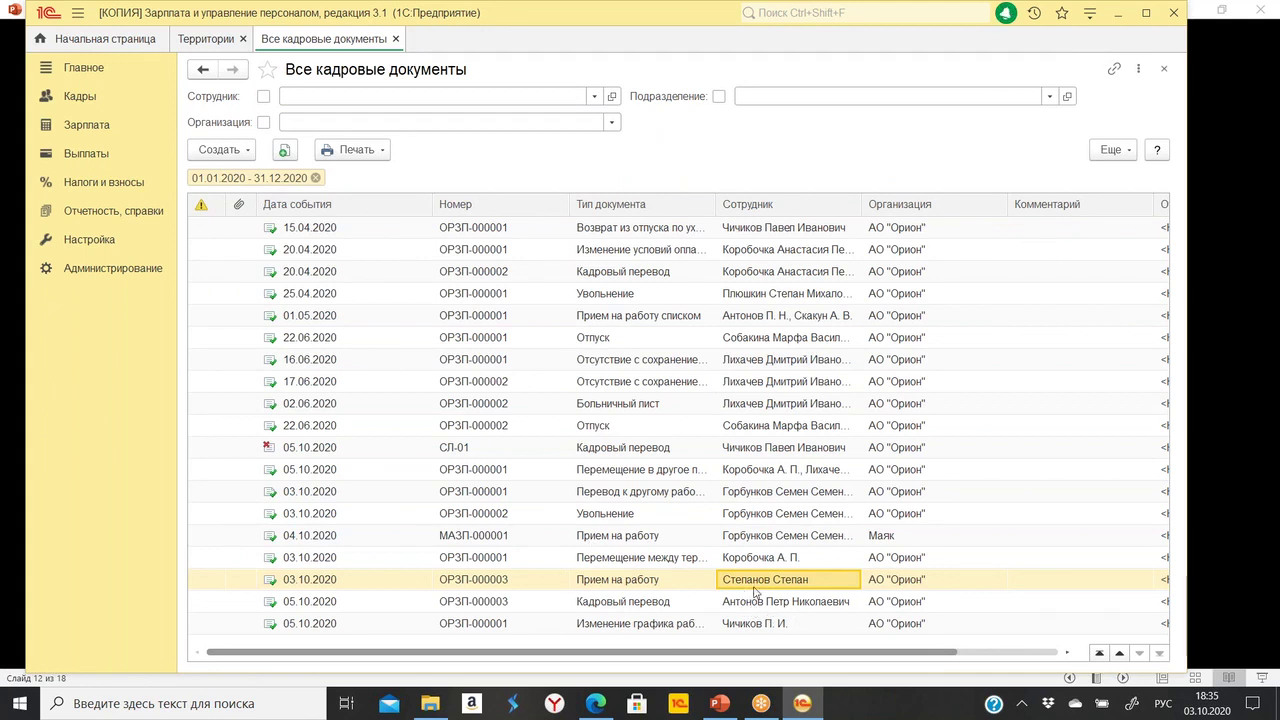
Close the personnel documents and territories lists and open the new hire's record from the employee list.
{"action": "left_click", "coordinate": [396, 39]}
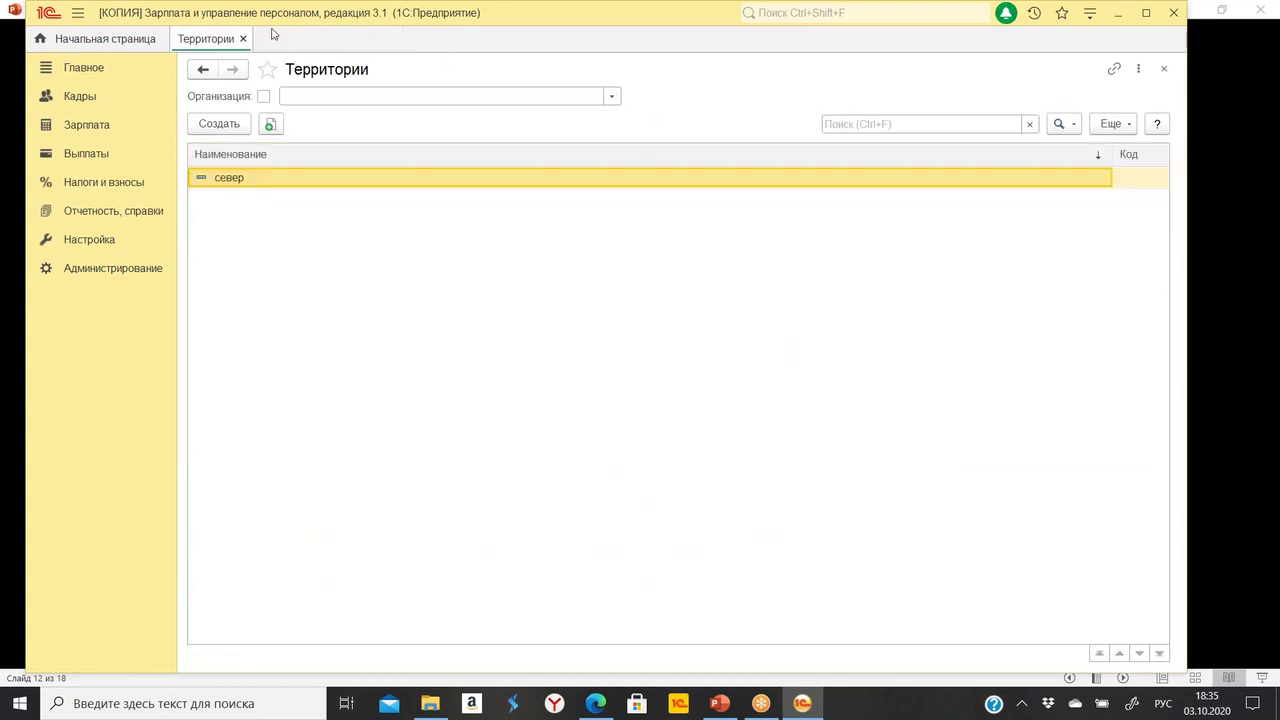
{"action": "left_click", "coordinate": [243, 39]}
{"action": "left_click", "coordinate": [89, 101]}
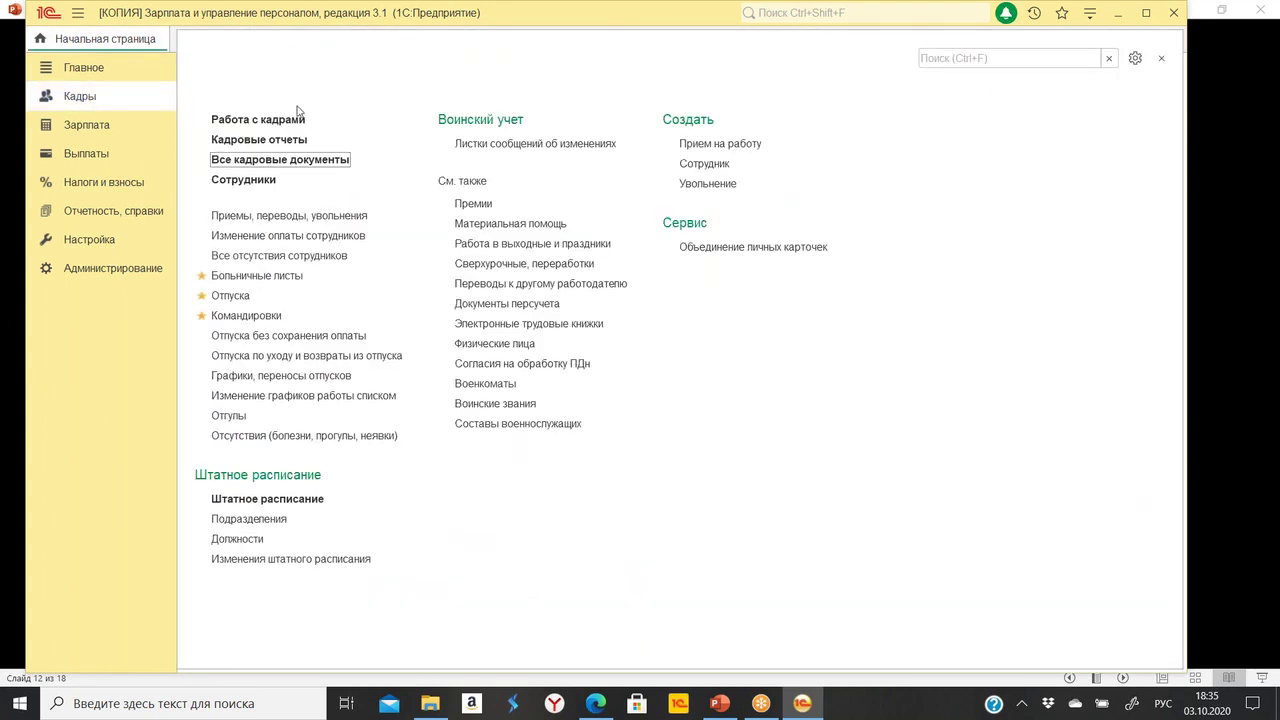
{"action": "left_click", "coordinate": [243, 180]}
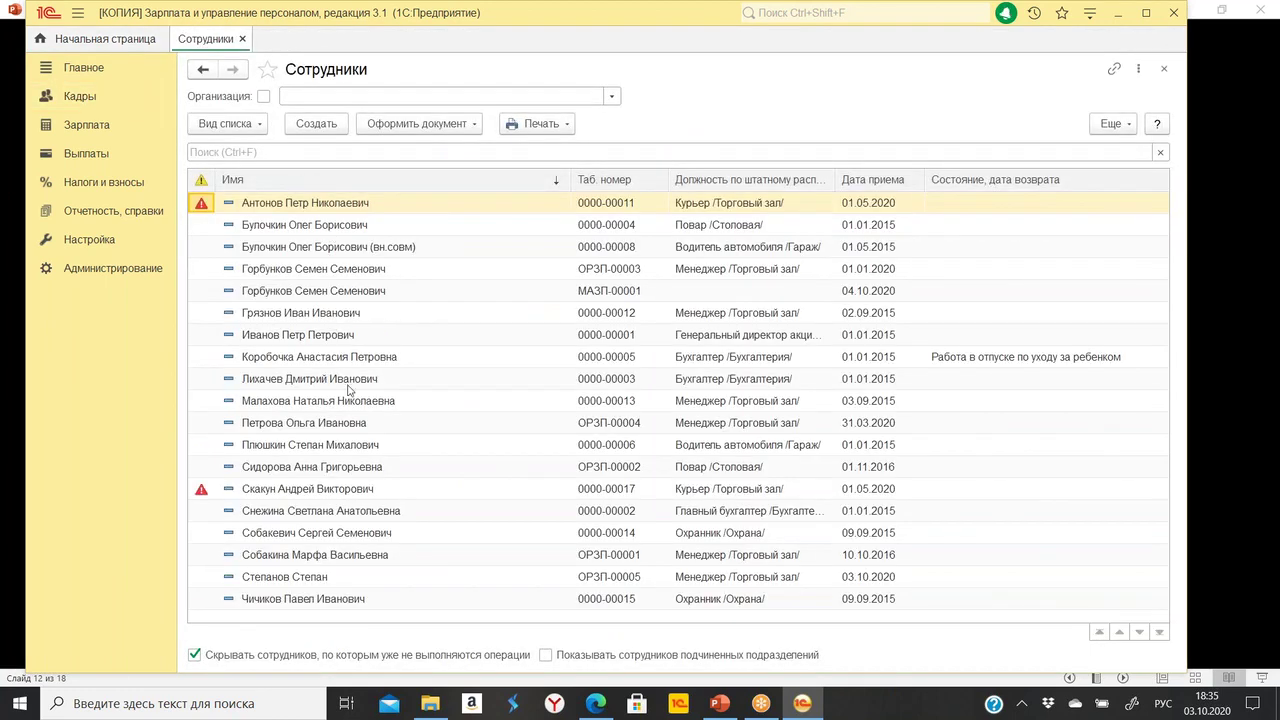
{"action": "double_click", "coordinate": [350, 580]}
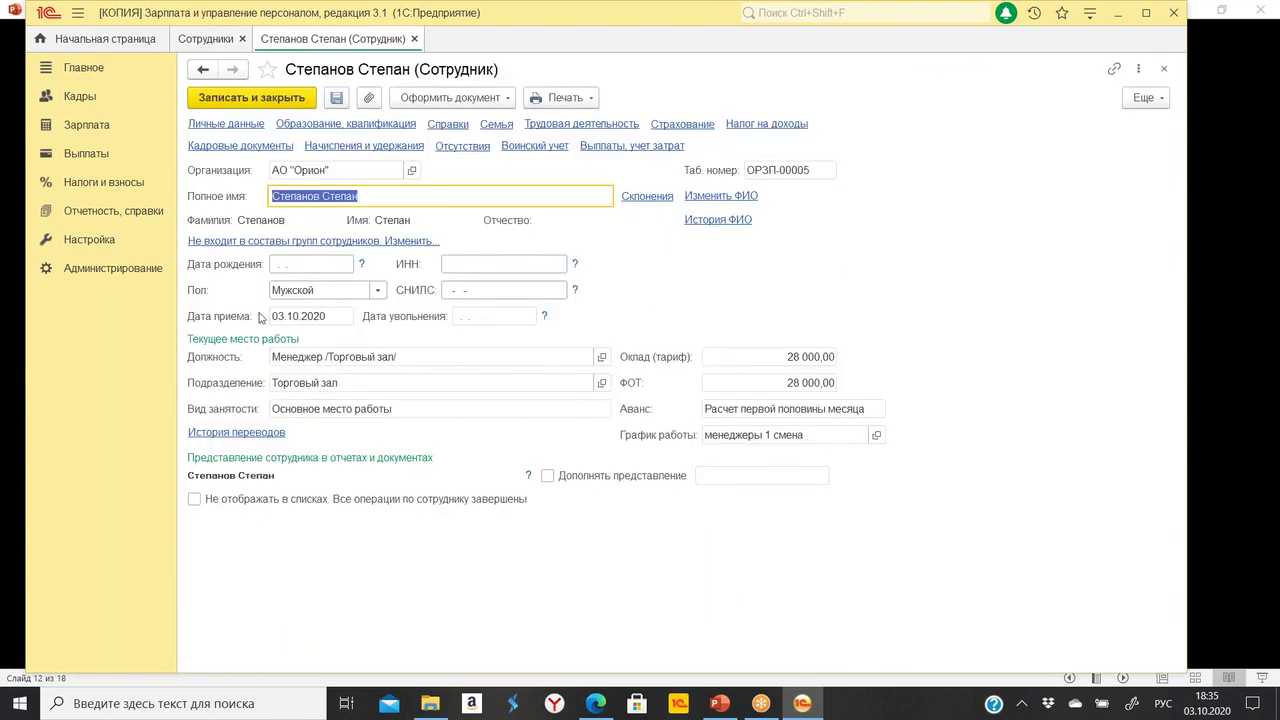
View the Стаж работы на Севере settings in the employee's work history and cancel without filling them in.
{"action": "left_click", "coordinate": [601, 128]}
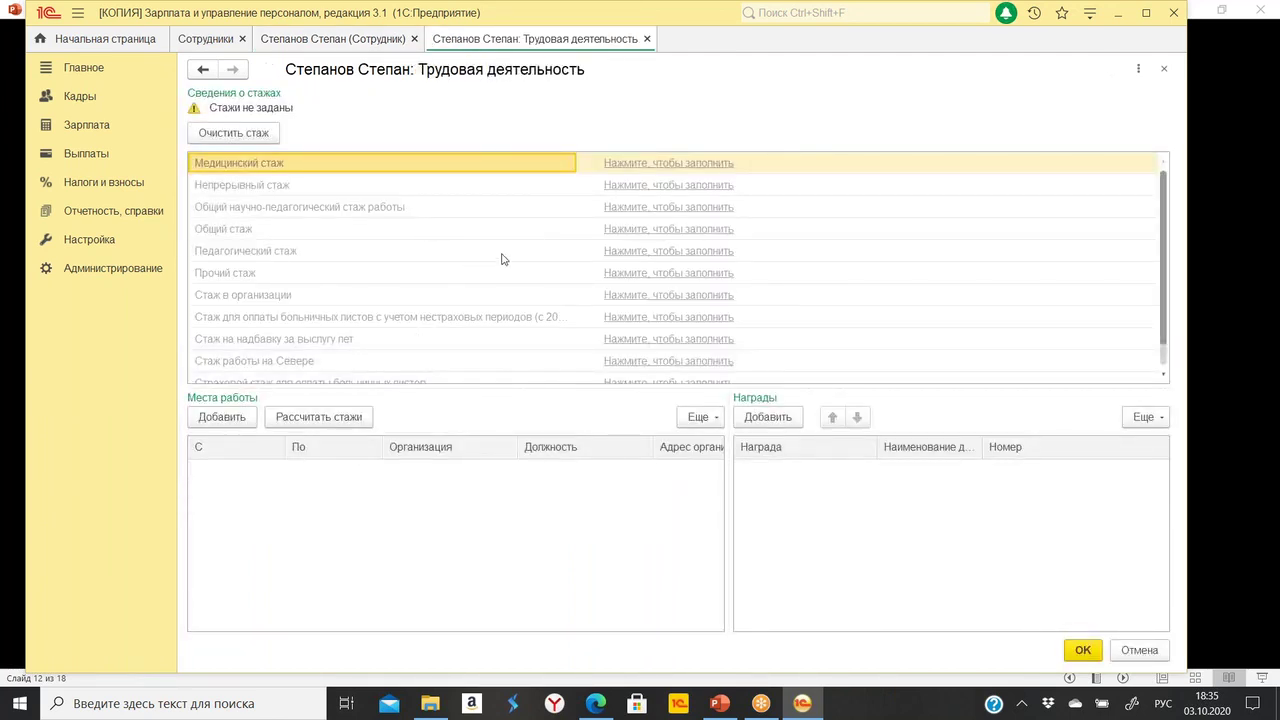
{"action": "scroll", "coordinate": [505, 280], "scroll_direction": "down", "scroll_amount": 1}
{"action": "left_click", "coordinate": [289, 344]}
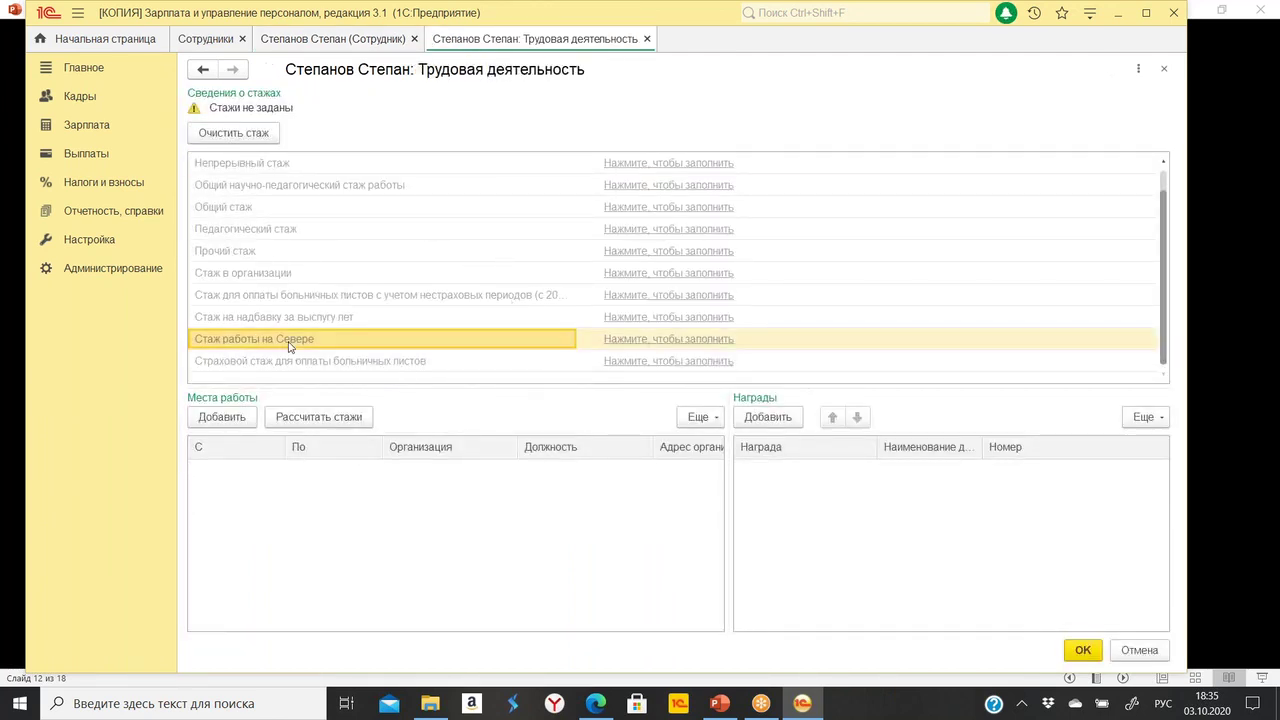
{"action": "left_click", "coordinate": [662, 340]}
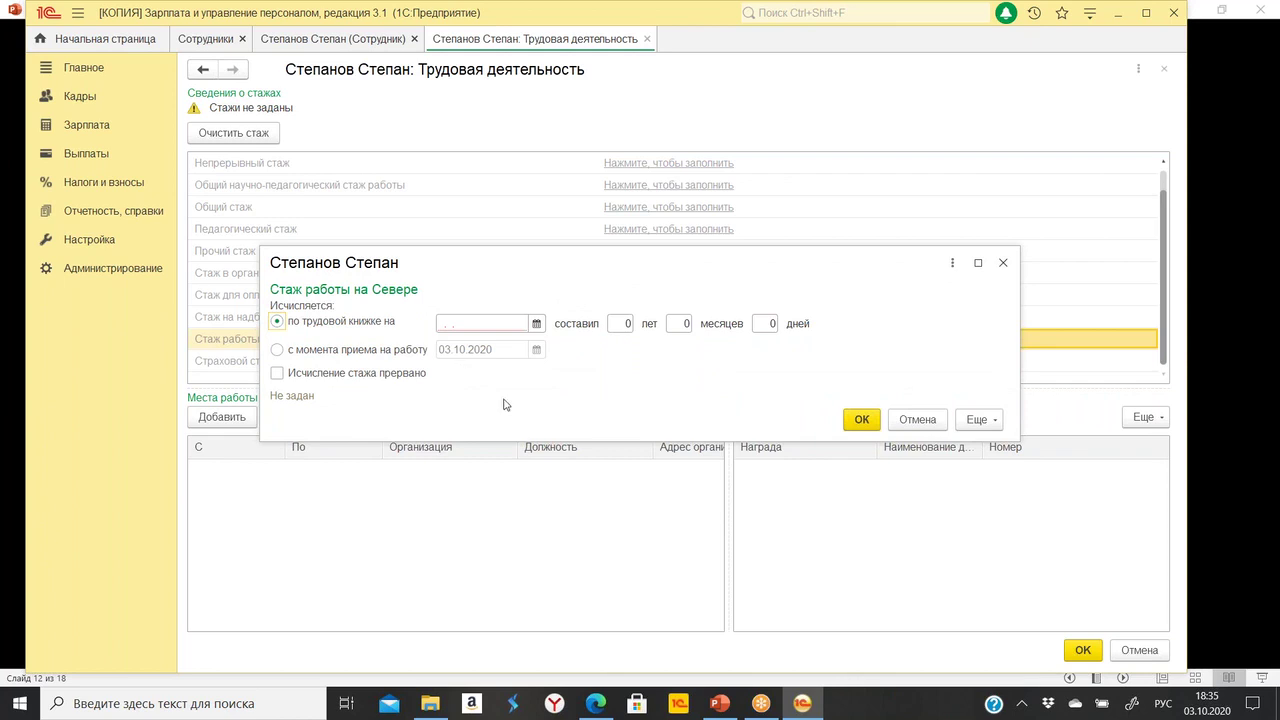
{"action": "left_click", "coordinate": [917, 419]}
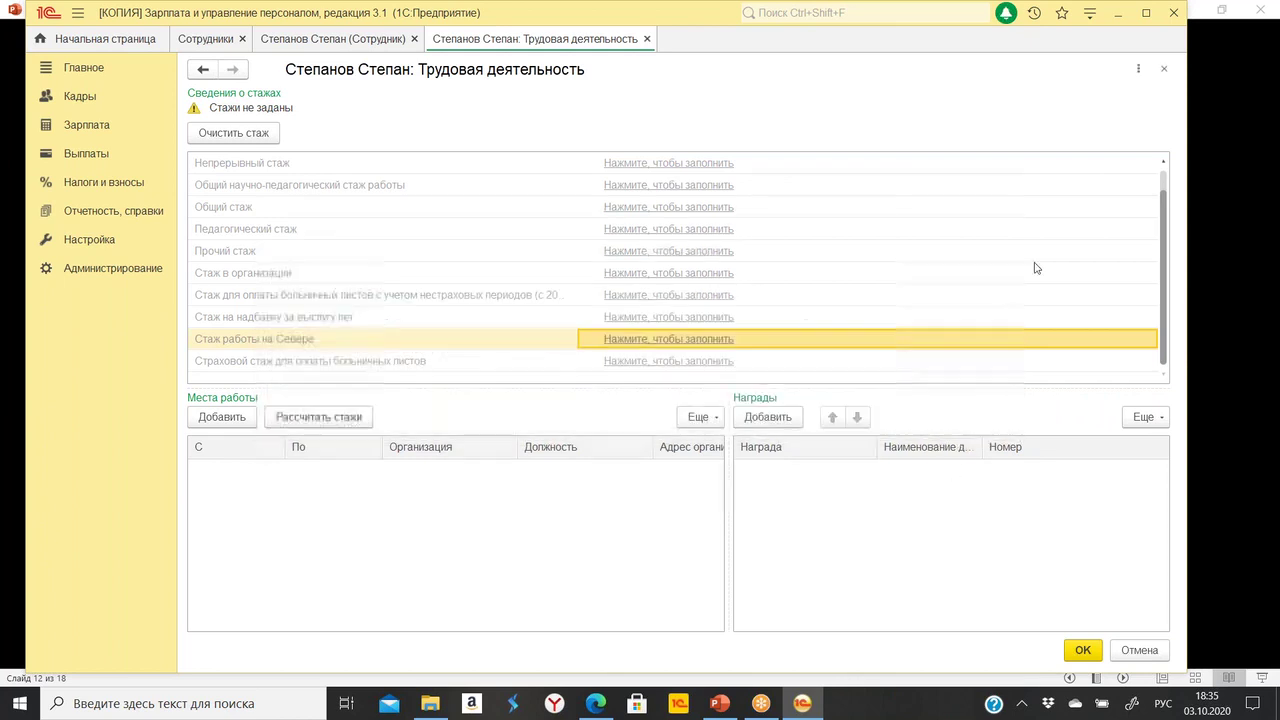
Close the employee's work history and record, and switch to the PowerPoint presentation.
{"action": "left_click", "coordinate": [1164, 68]}
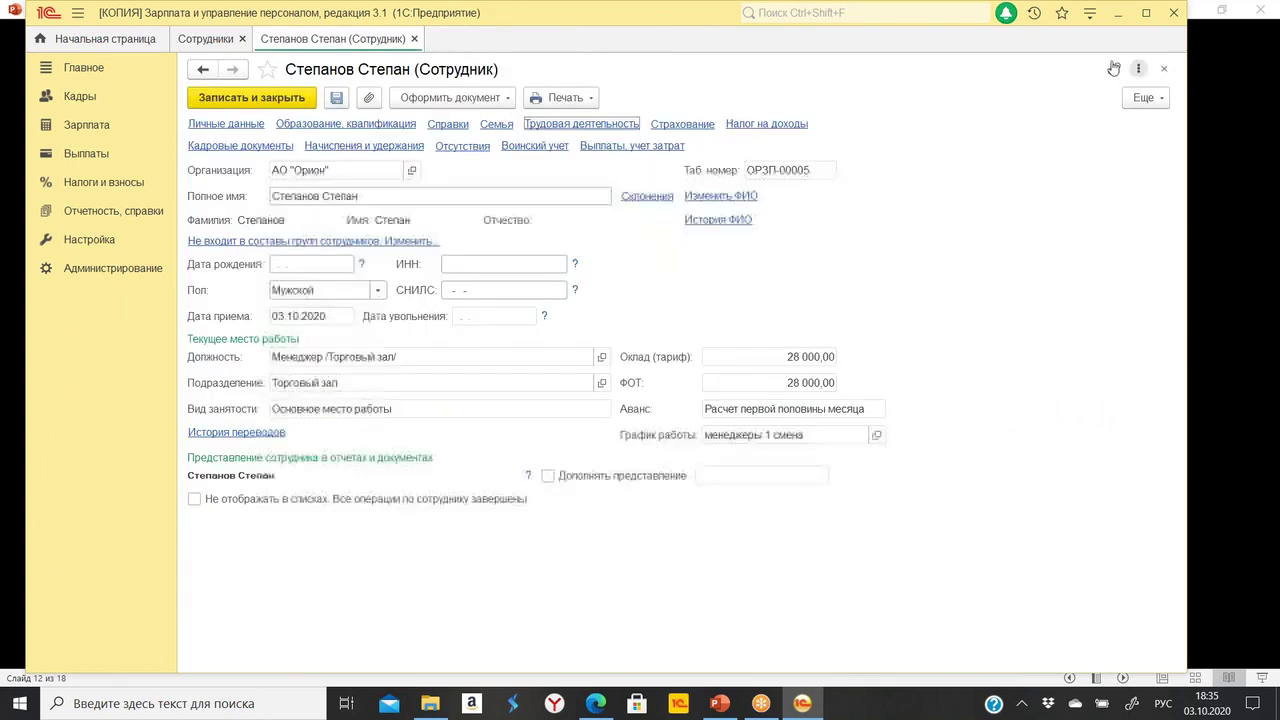
{"action": "left_click", "coordinate": [414, 39]}
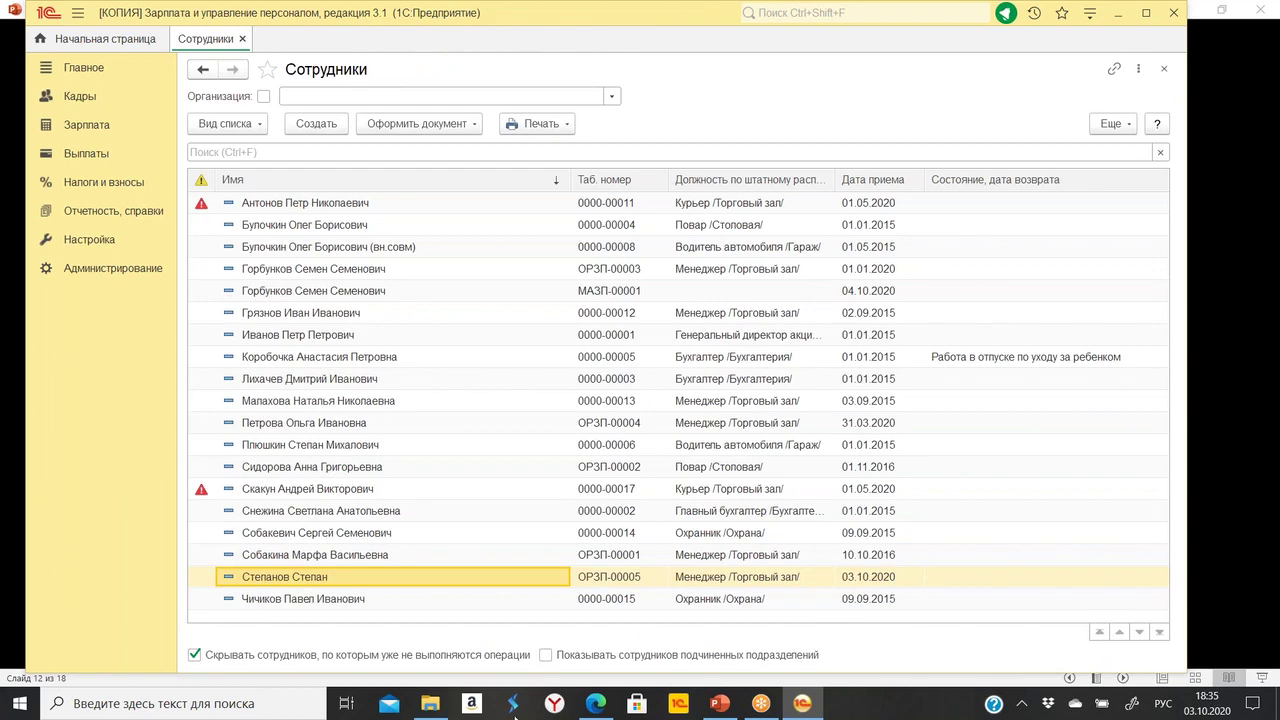
{"action": "left_click", "coordinate": [722, 705]}
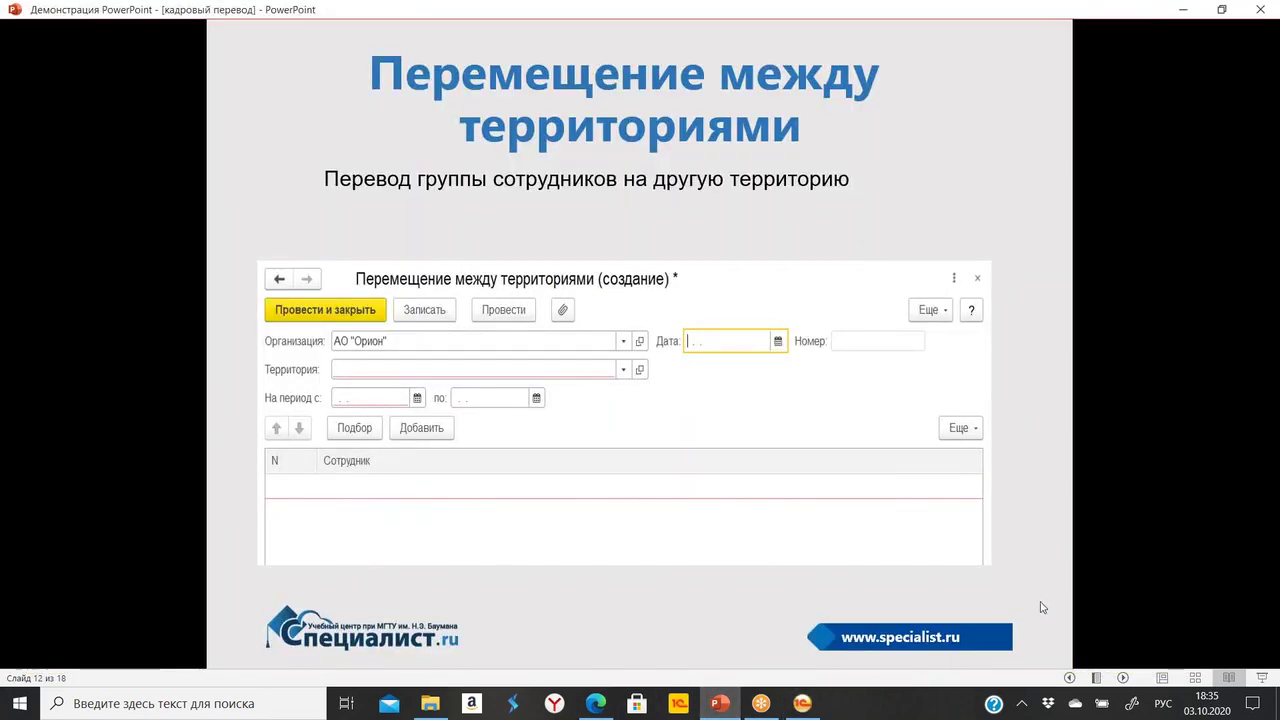
{"action": "left_click", "coordinate": [1123, 678]}
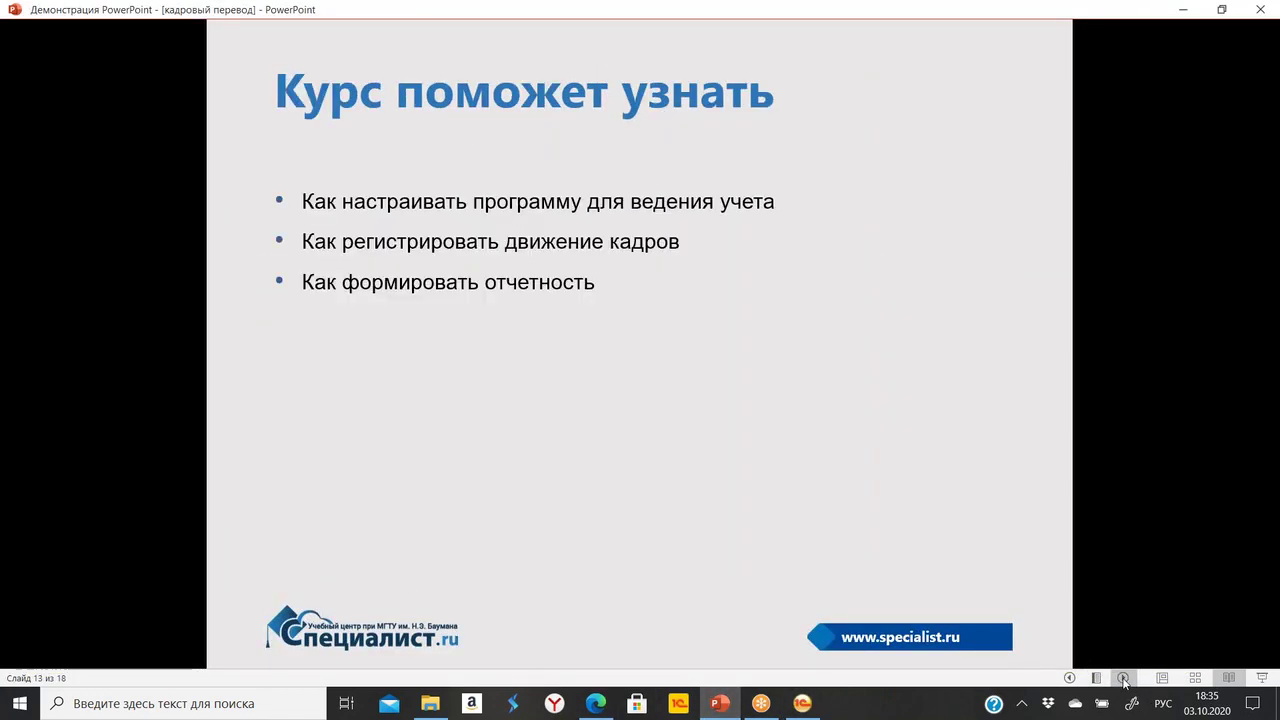
{"action": "left_click", "coordinate": [1069, 678]}
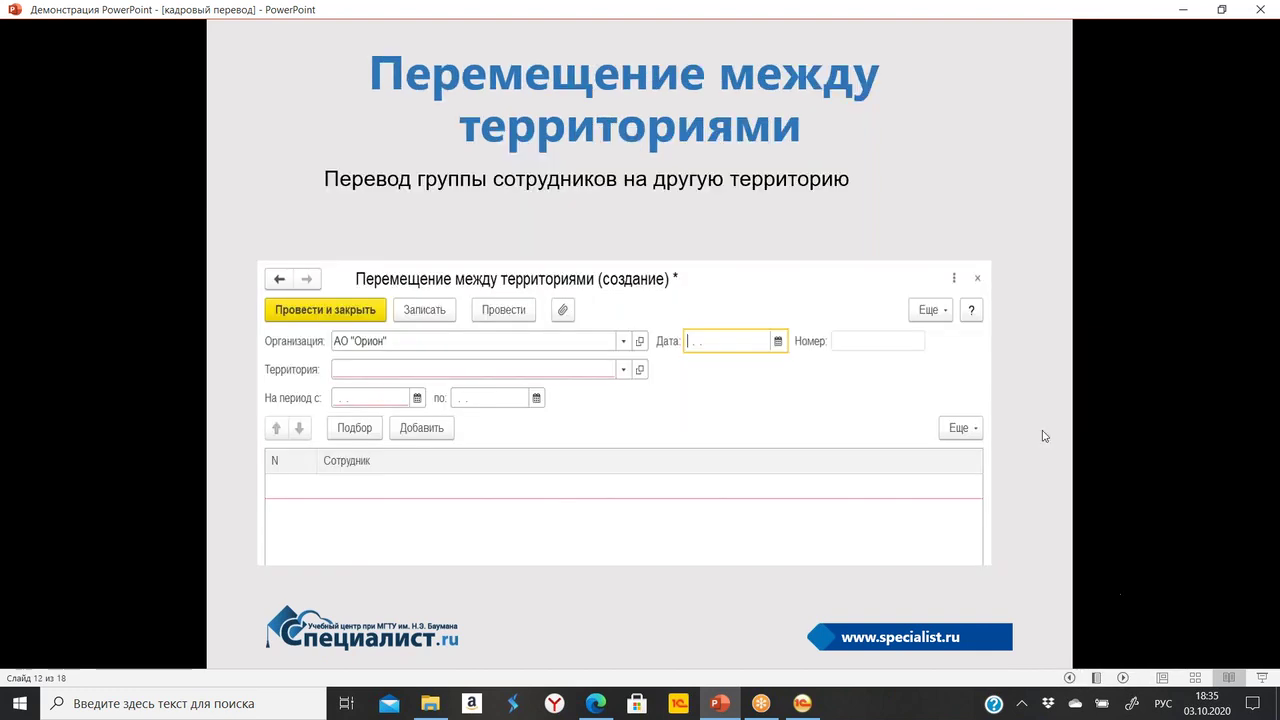
Switch to 1C, close the employee list and open the list of all personnel documents.
{"action": "left_click", "coordinate": [802, 703]}
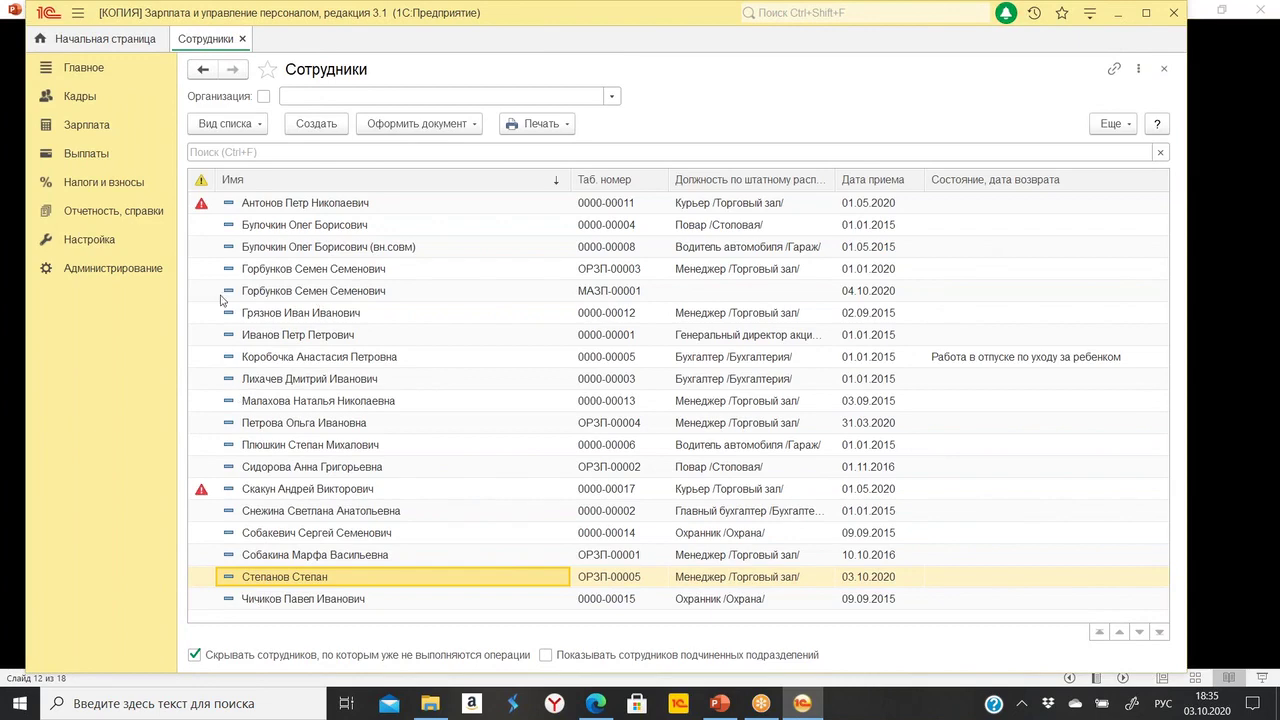
{"action": "left_click", "coordinate": [231, 124]}
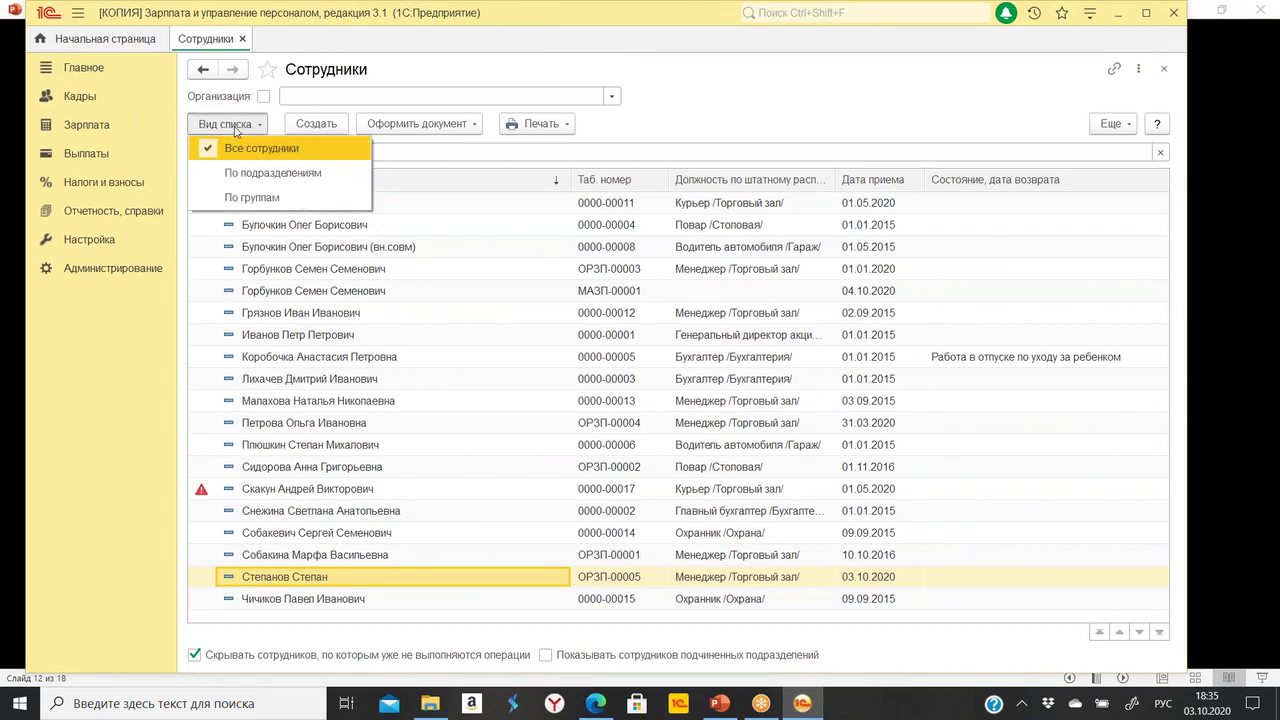
{"action": "left_click", "coordinate": [242, 38]}
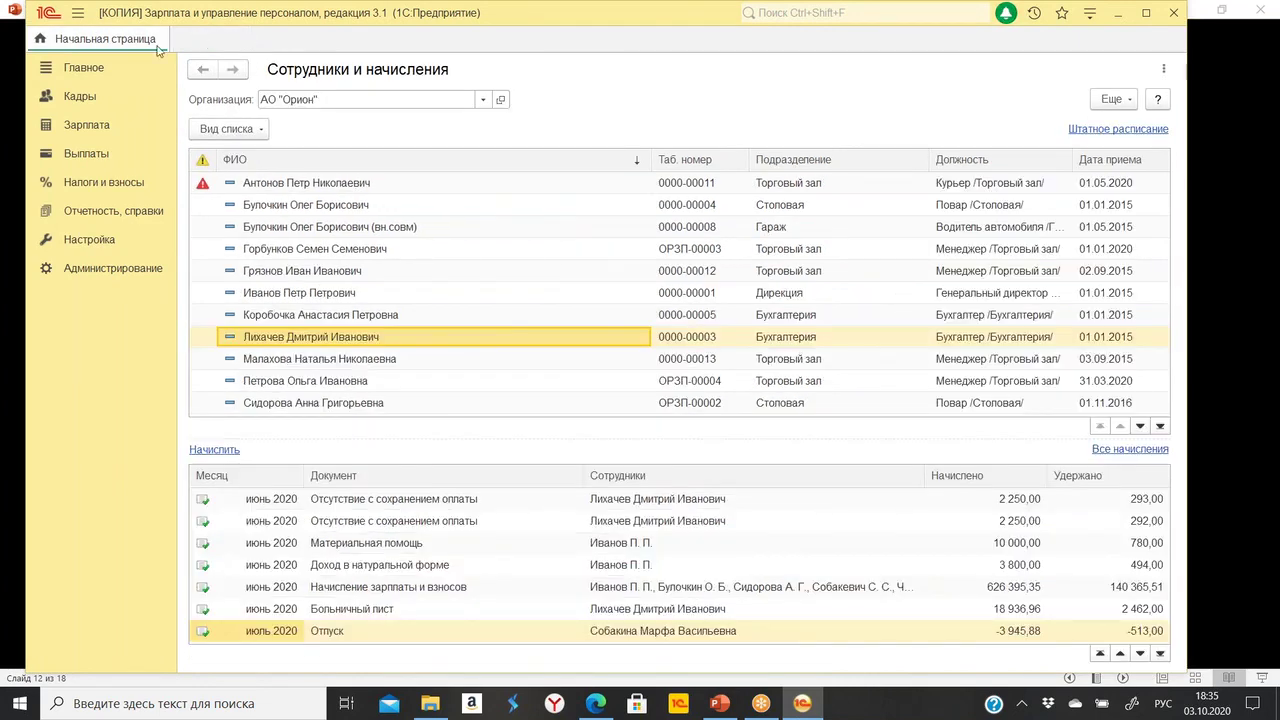
{"action": "left_click", "coordinate": [80, 96]}
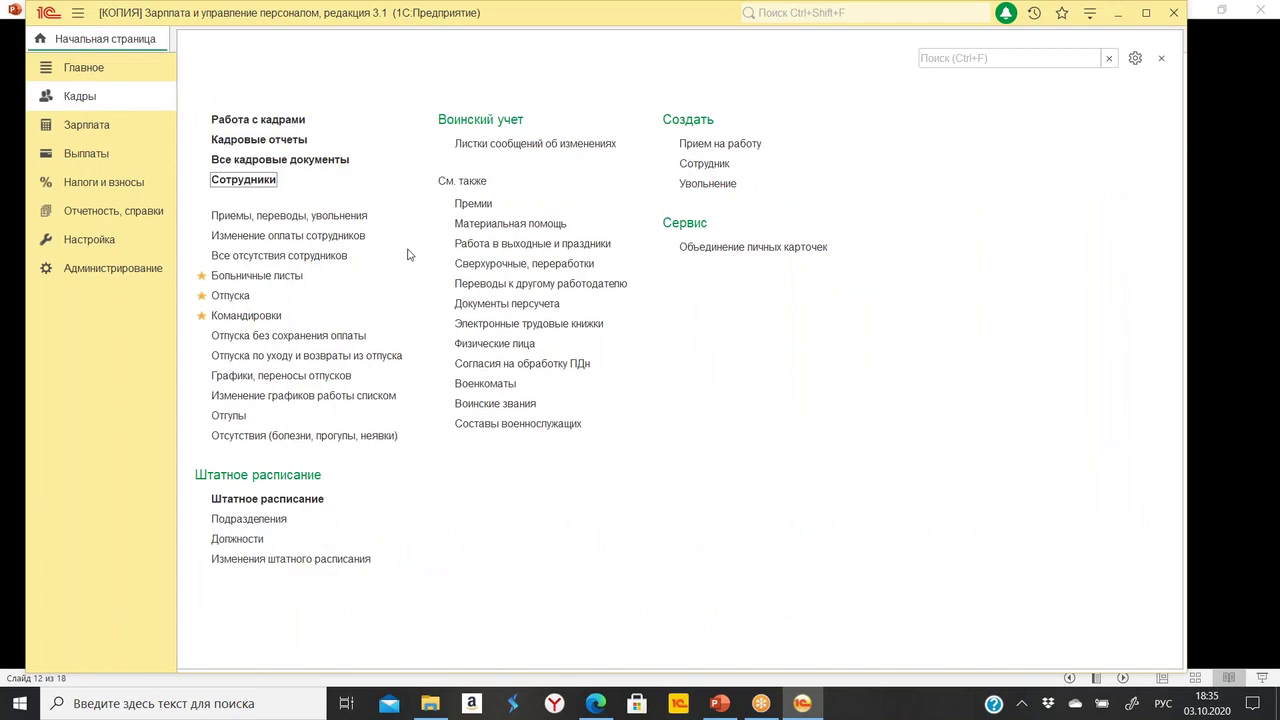
{"action": "left_click", "coordinate": [283, 162]}
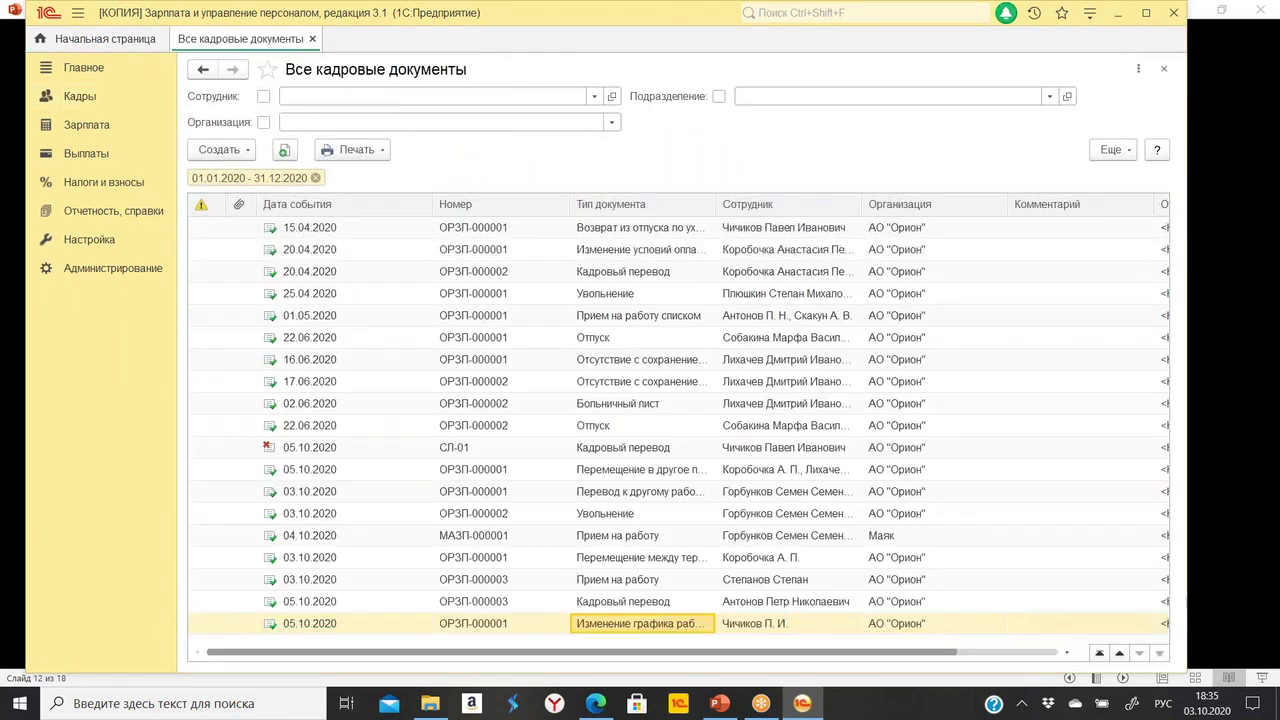
Look over the document types available for creation and the existing hire, personnel transfer and Перемещение между территориями entries.
{"action": "left_click", "coordinate": [213, 150]}
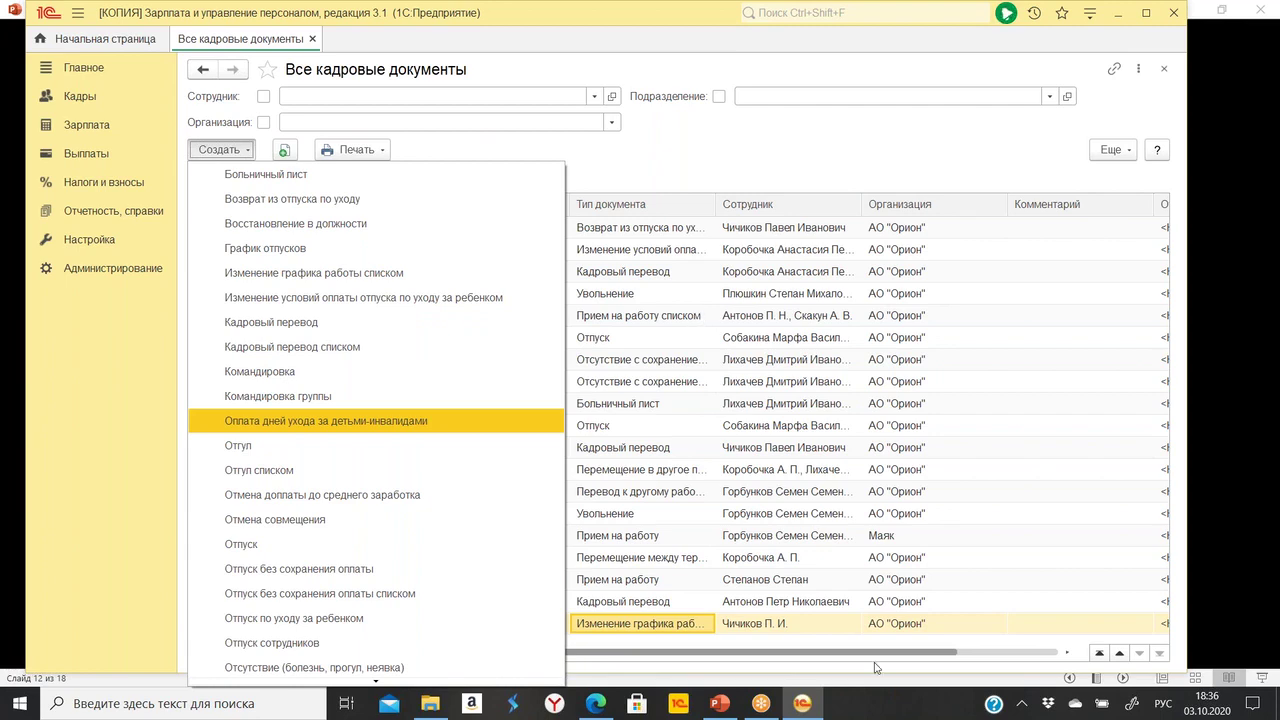
{"action": "left_click", "coordinate": [694, 584]}
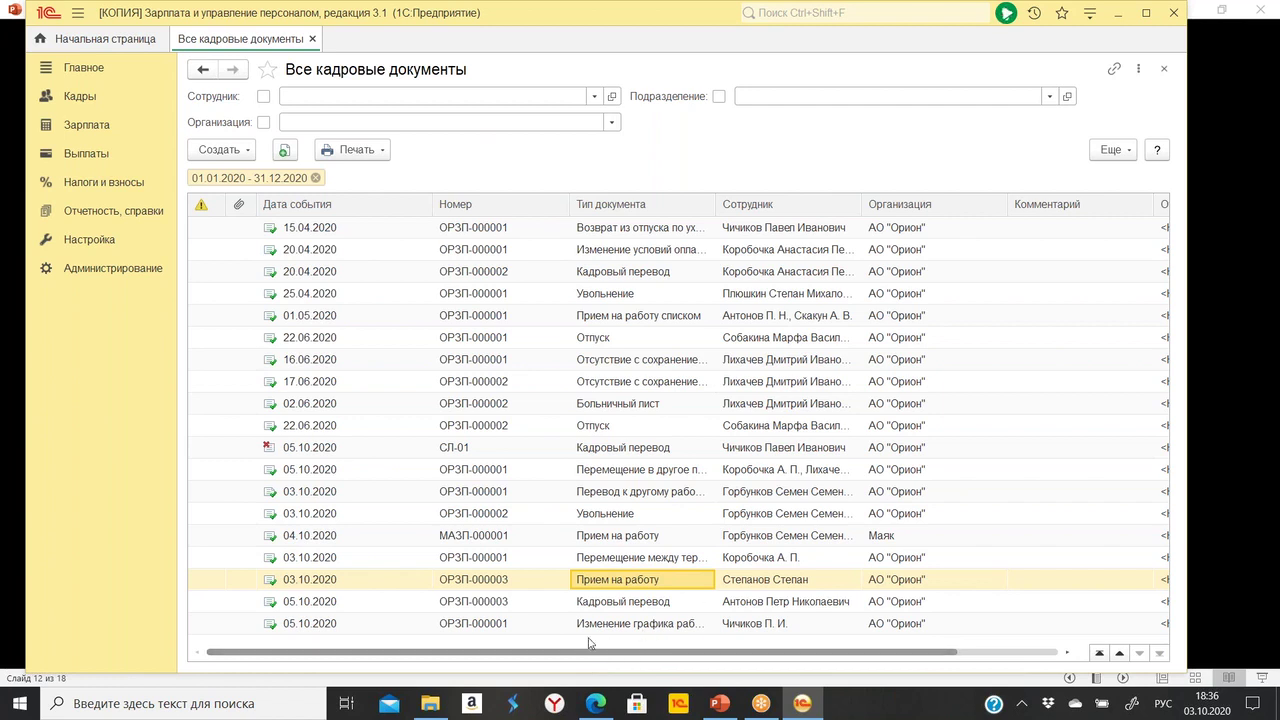
{"action": "left_click", "coordinate": [624, 601]}
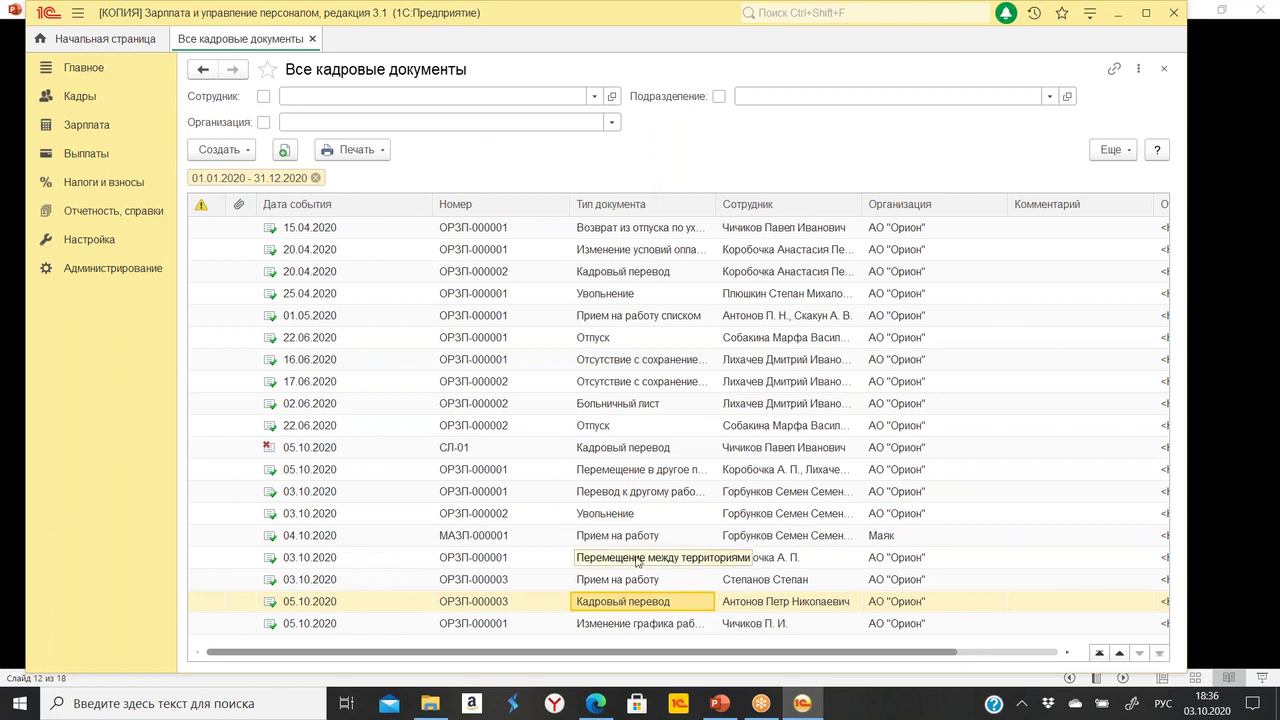
{"action": "left_click", "coordinate": [670, 562]}
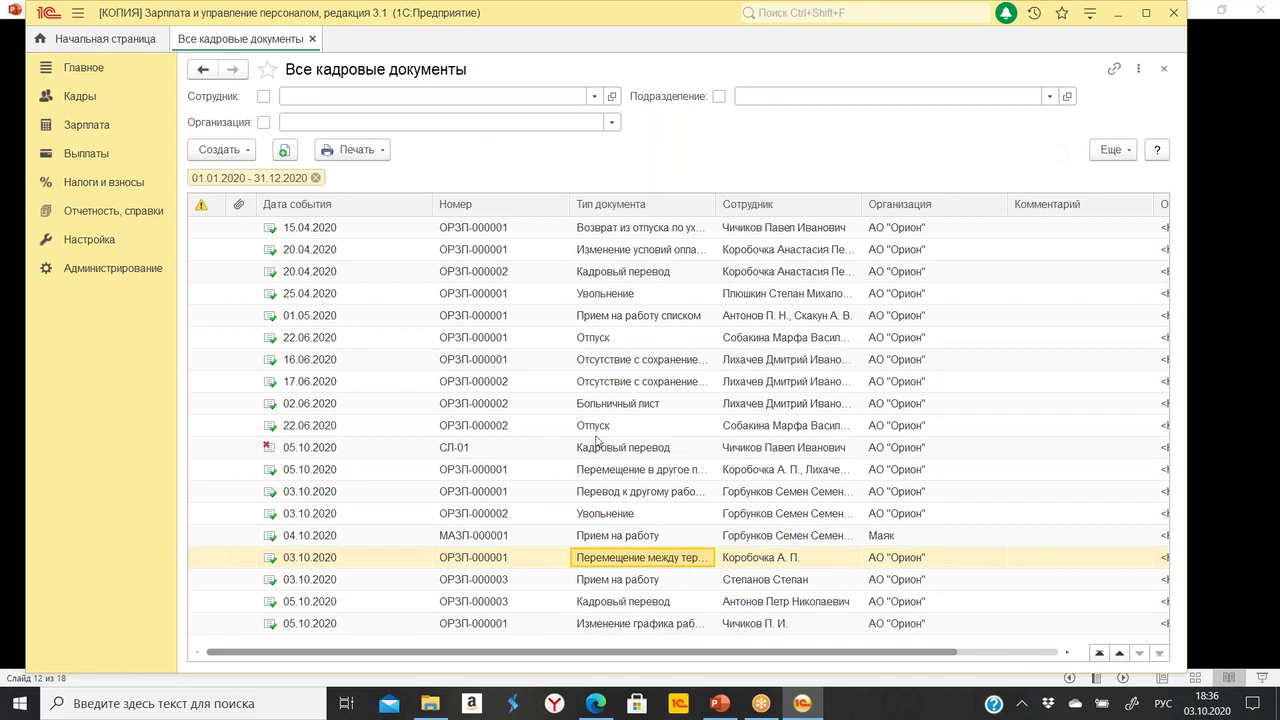
Create a new Кадровый перевод document for the organization АО "Орион".
{"action": "left_click", "coordinate": [230, 153]}
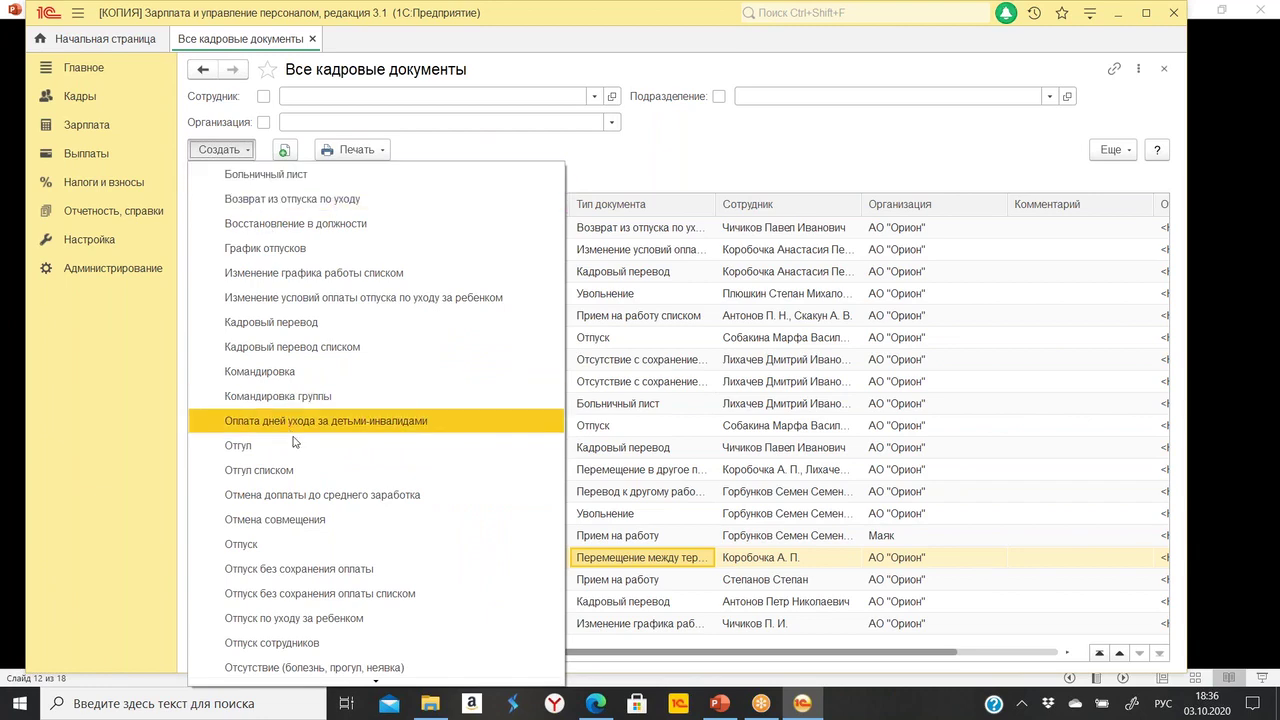
{"action": "scroll", "coordinate": [310, 490], "scroll_direction": "down", "scroll_amount": 2}
{"action": "scroll", "coordinate": [420, 515], "scroll_direction": "down", "scroll_amount": 2}
{"action": "scroll", "coordinate": [440, 515], "scroll_direction": "down", "scroll_amount": 2}
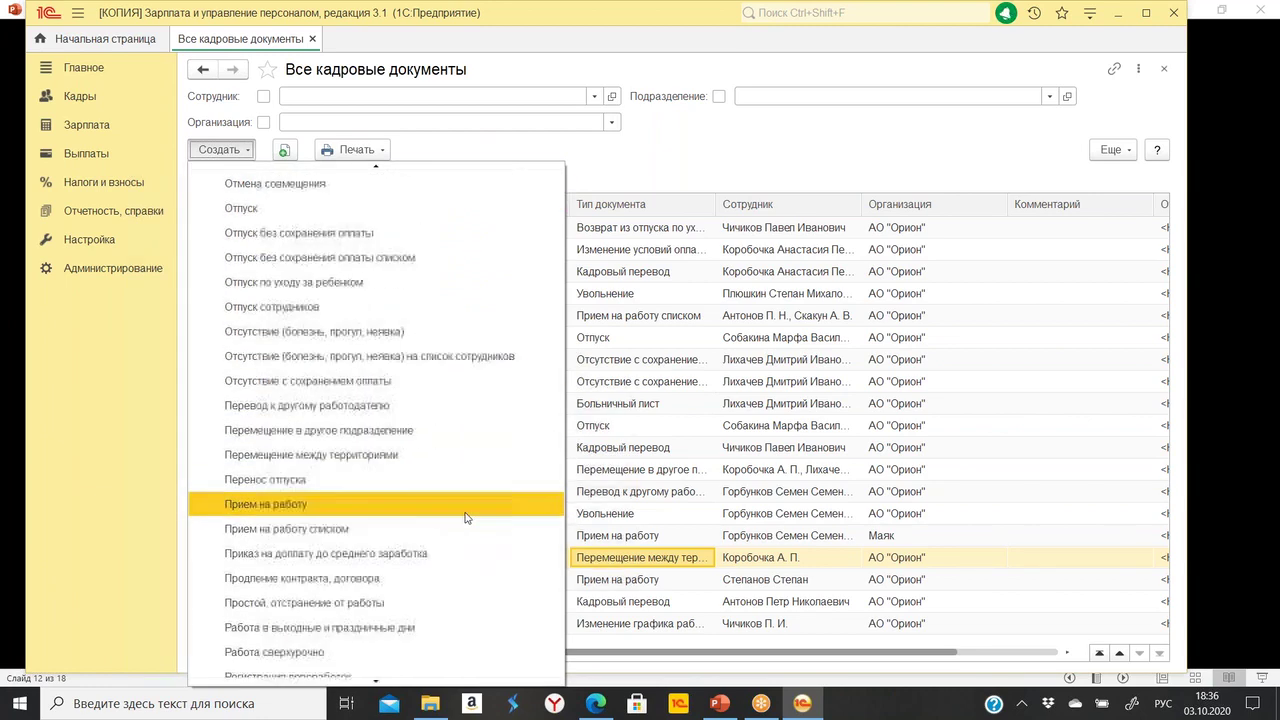
{"action": "scroll", "coordinate": [383, 455], "scroll_direction": "up", "scroll_amount": 5}
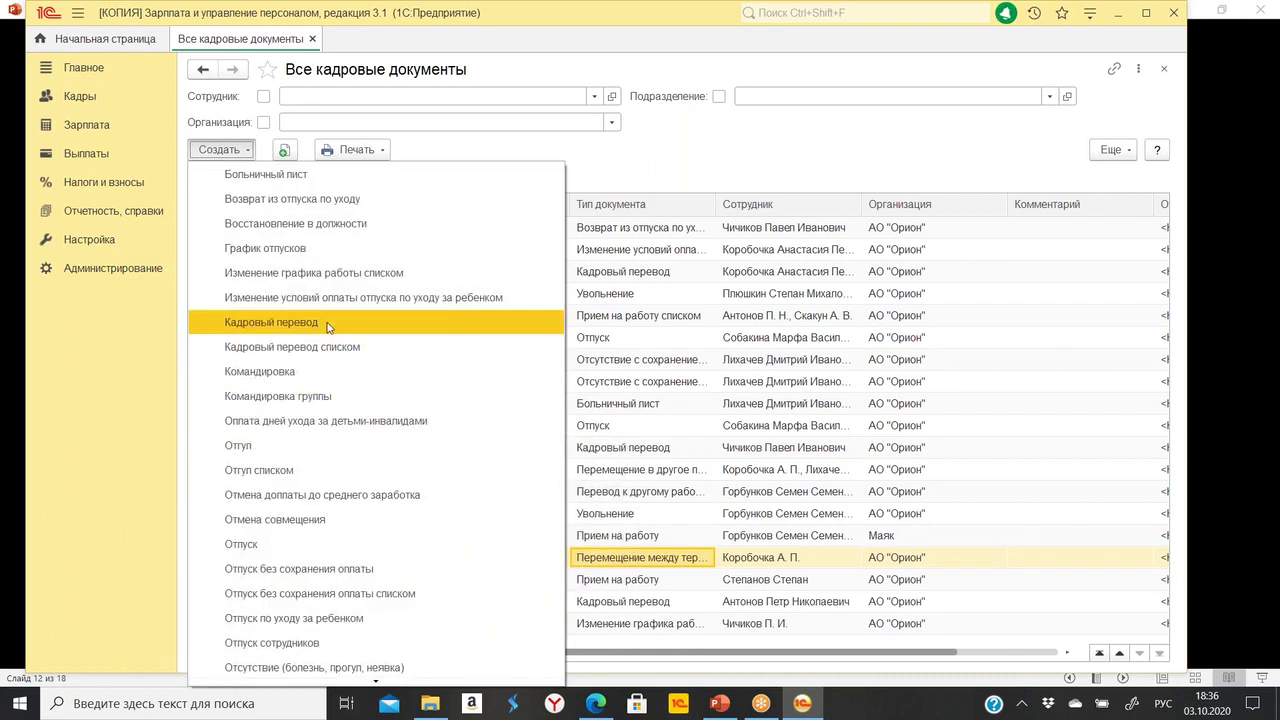
{"action": "left_click", "coordinate": [313, 323]}
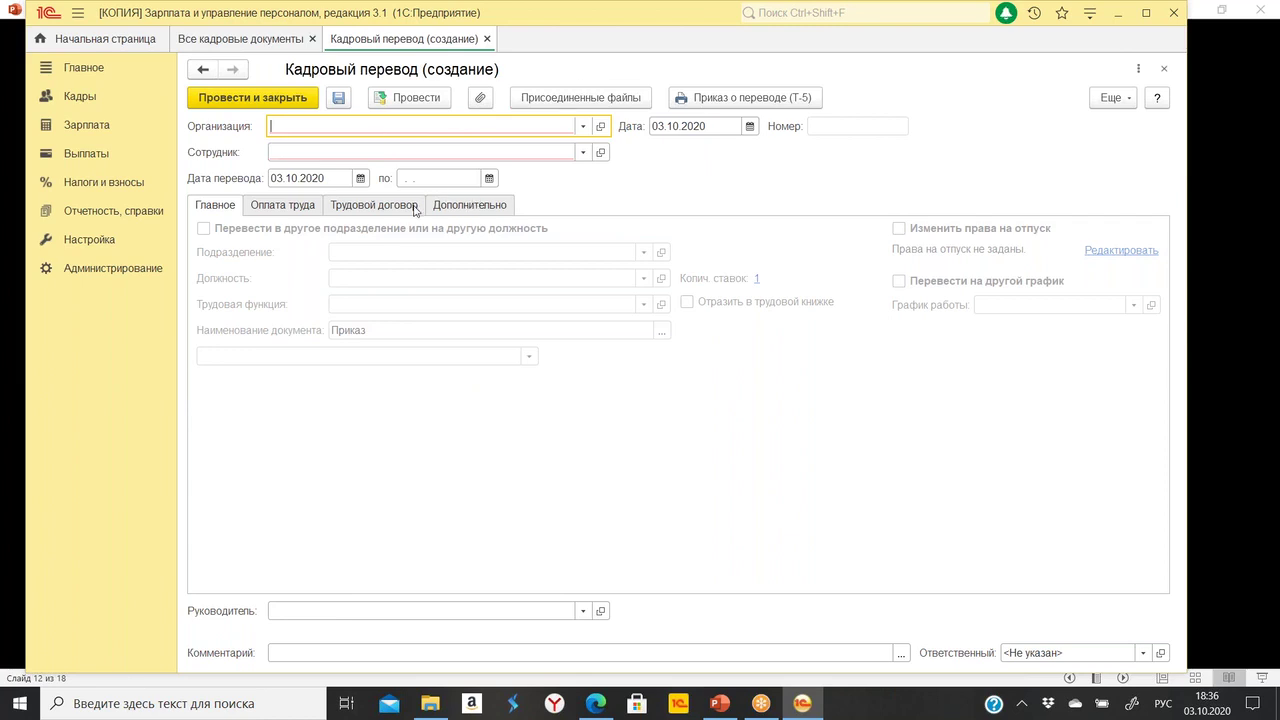
{"action": "left_click", "coordinate": [583, 126]}
{"action": "left_click", "coordinate": [455, 149]}
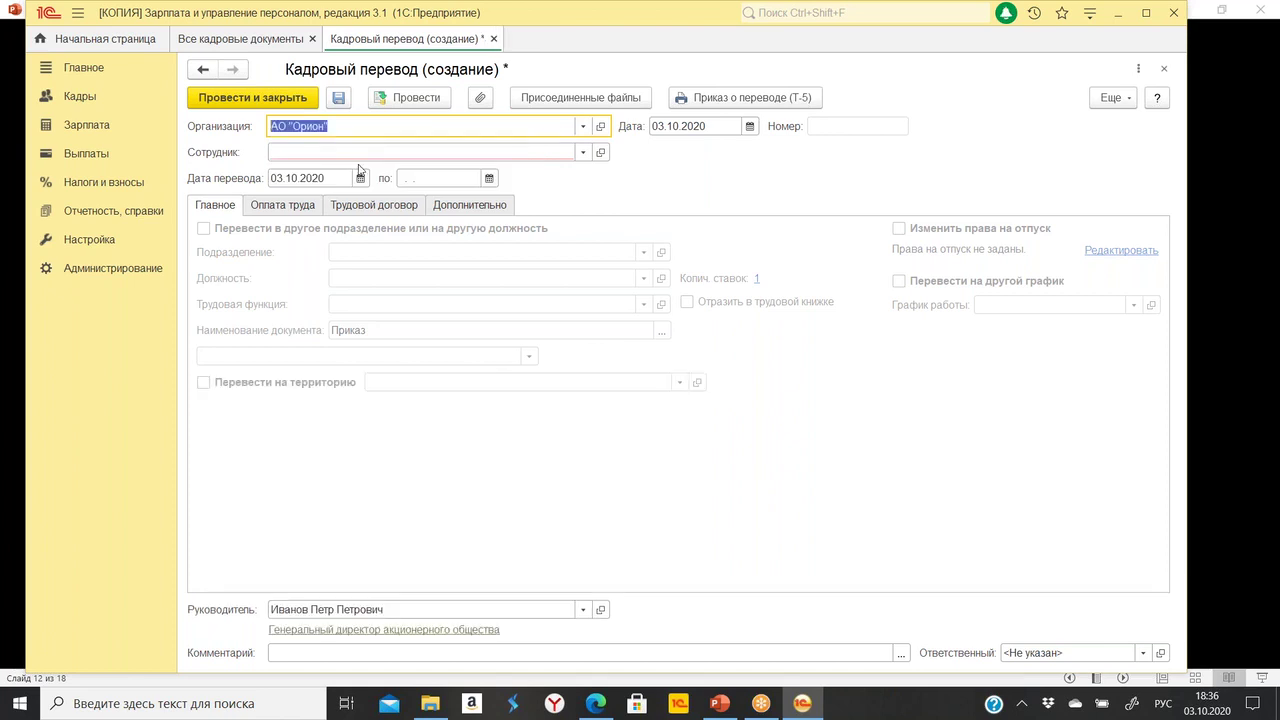
Choose the Торговый зал manager hired on 31.03.2020 as the employee from the full employee list.
{"action": "left_click", "coordinate": [381, 147]}
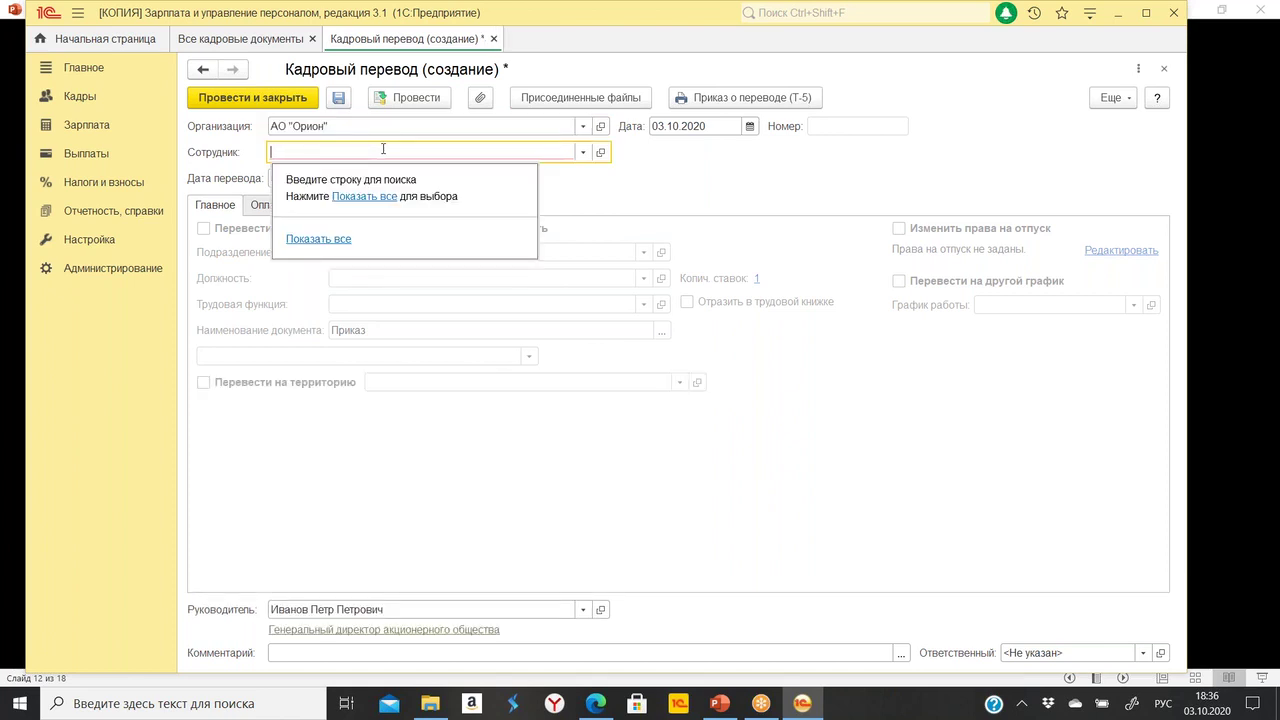
{"action": "type", "text": "т"}
{"action": "left_click", "coordinate": [352, 198]}
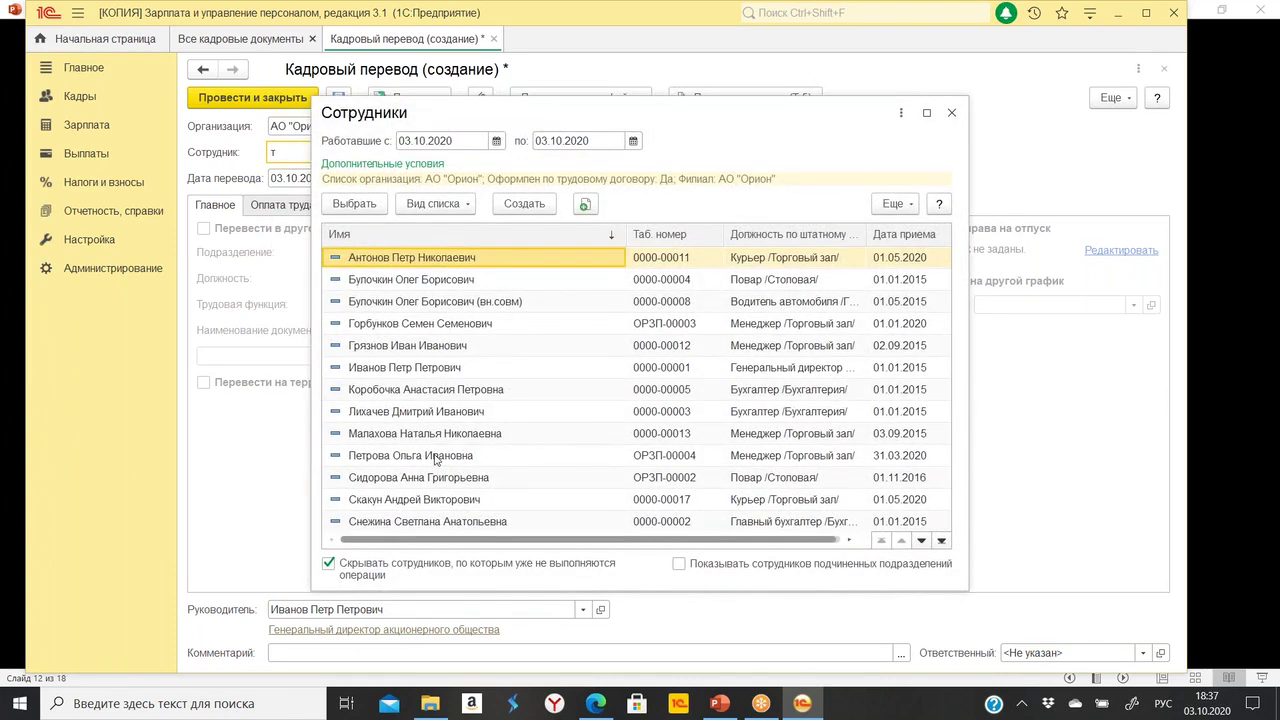
{"action": "double_click", "coordinate": [434, 457]}
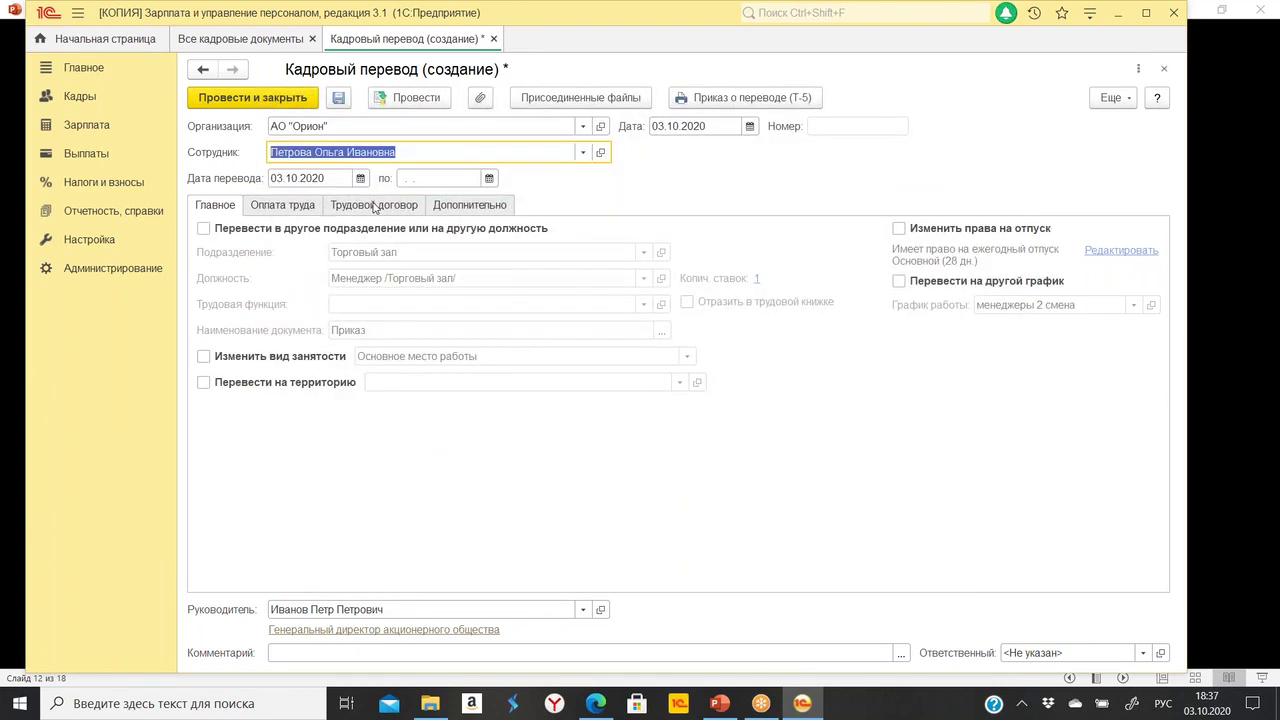
Transfer the employee to the Пятидневка work schedule, then post and close the transfer document.
{"action": "left_click", "coordinate": [899, 281]}
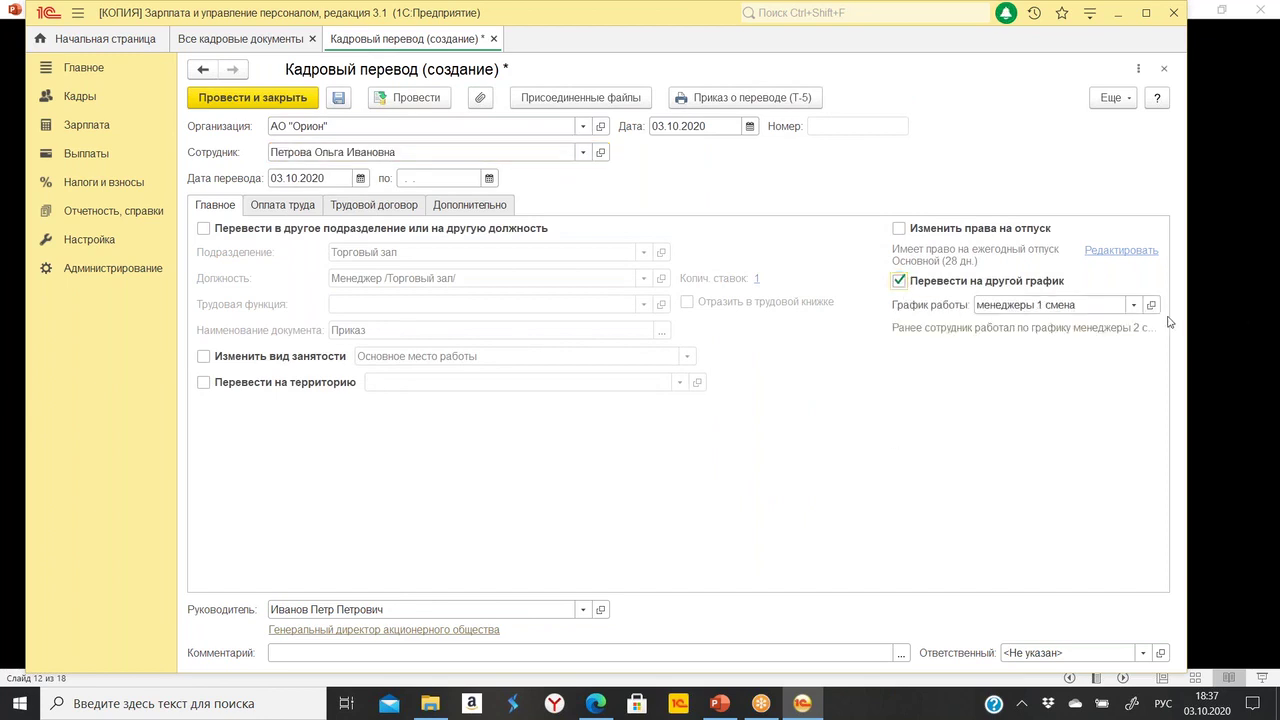
{"action": "left_click", "coordinate": [1125, 305]}
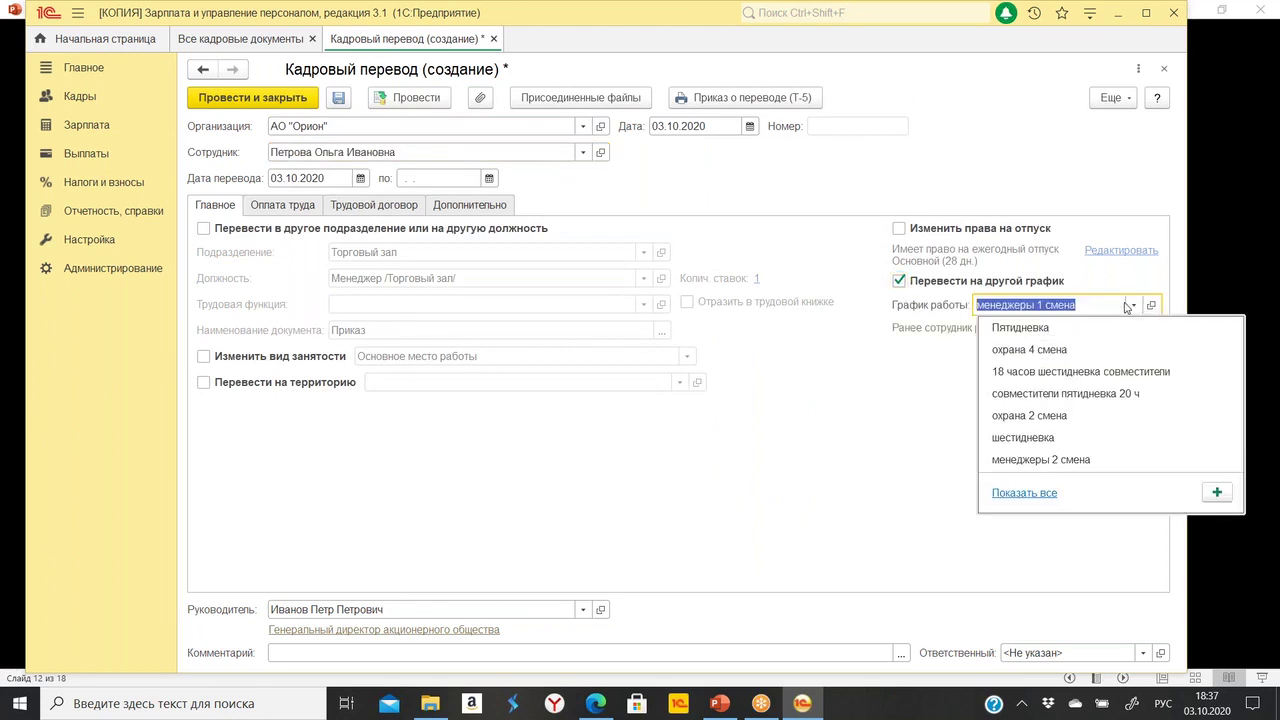
{"action": "left_click", "coordinate": [1045, 329]}
{"action": "left_click", "coordinate": [700, 379]}
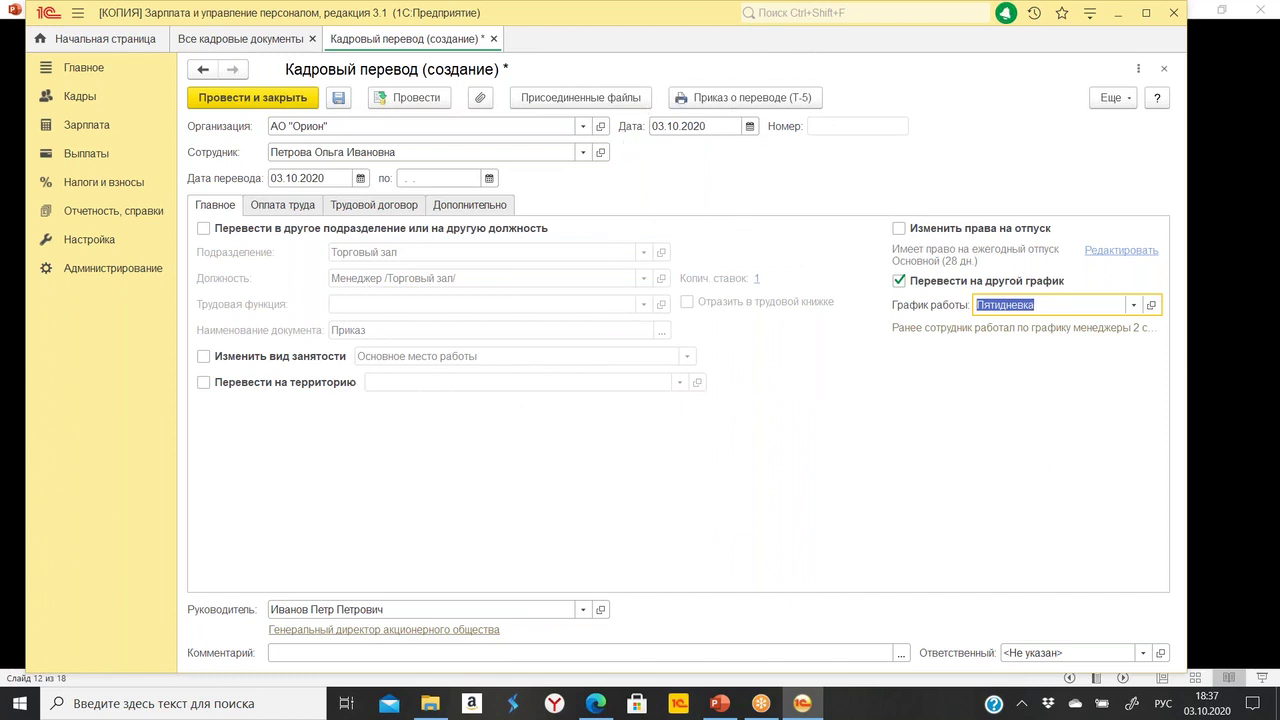
{"action": "left_click", "coordinate": [285, 100]}
{"action": "left_click", "coordinate": [590, 468]}
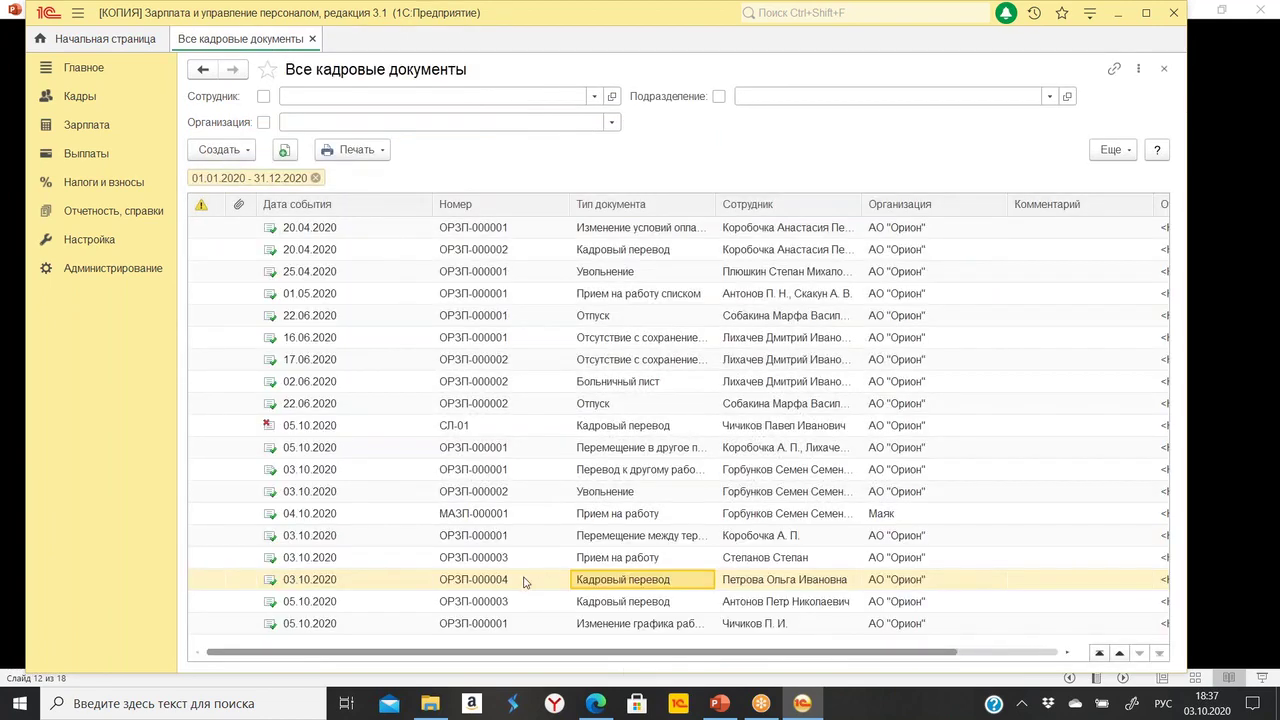
Compare the number of the new transfer document with those of the department move and dismissal documents.
{"action": "left_click", "coordinate": [450, 585]}
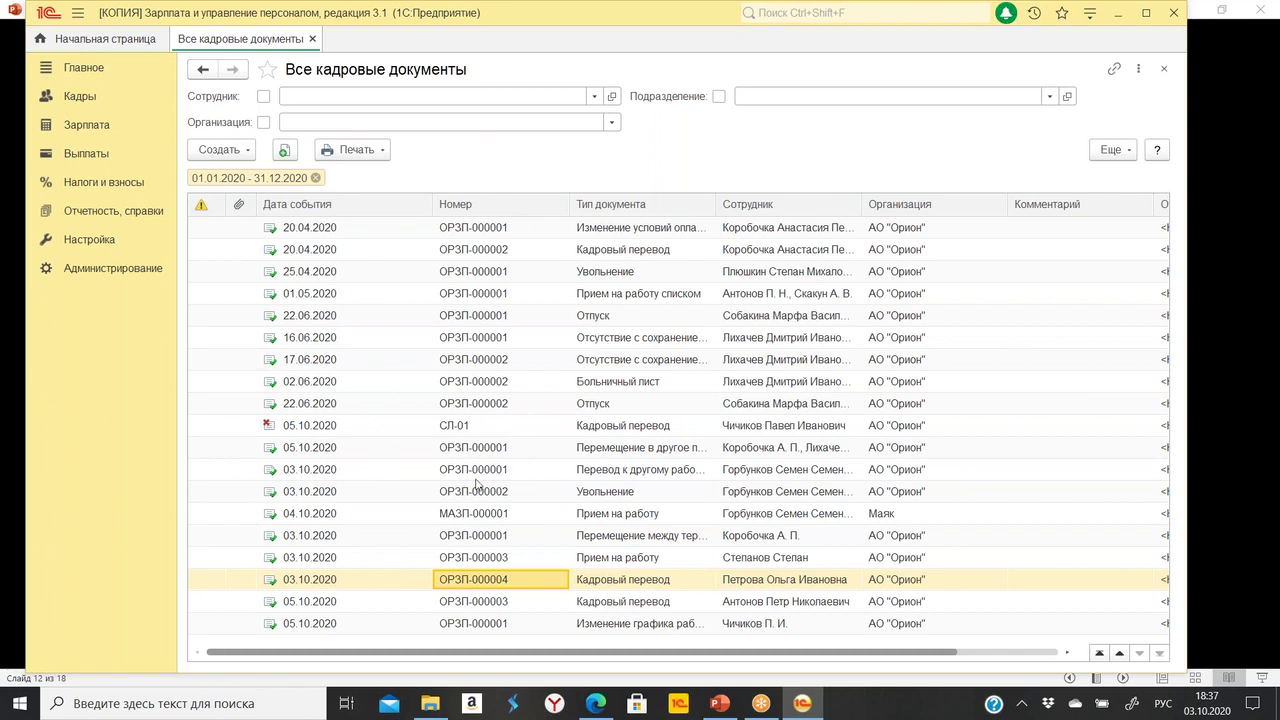
{"action": "left_click", "coordinate": [463, 451]}
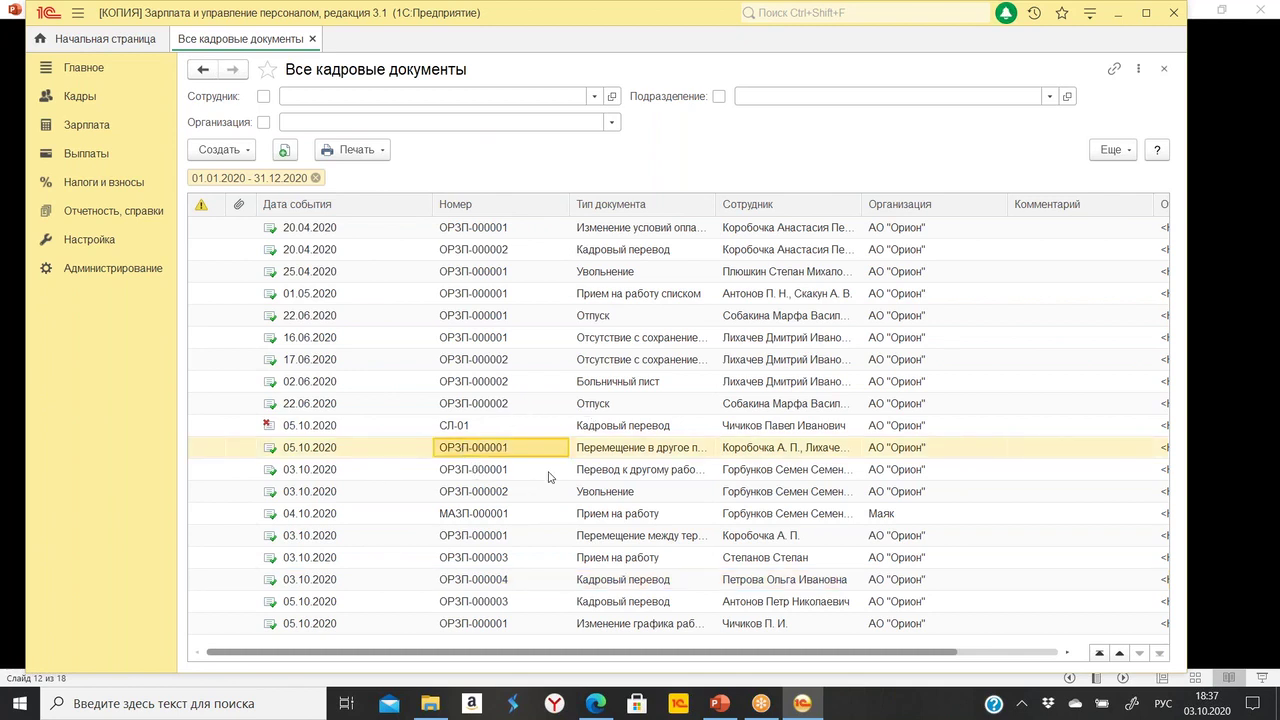
{"action": "left_click", "coordinate": [514, 499]}
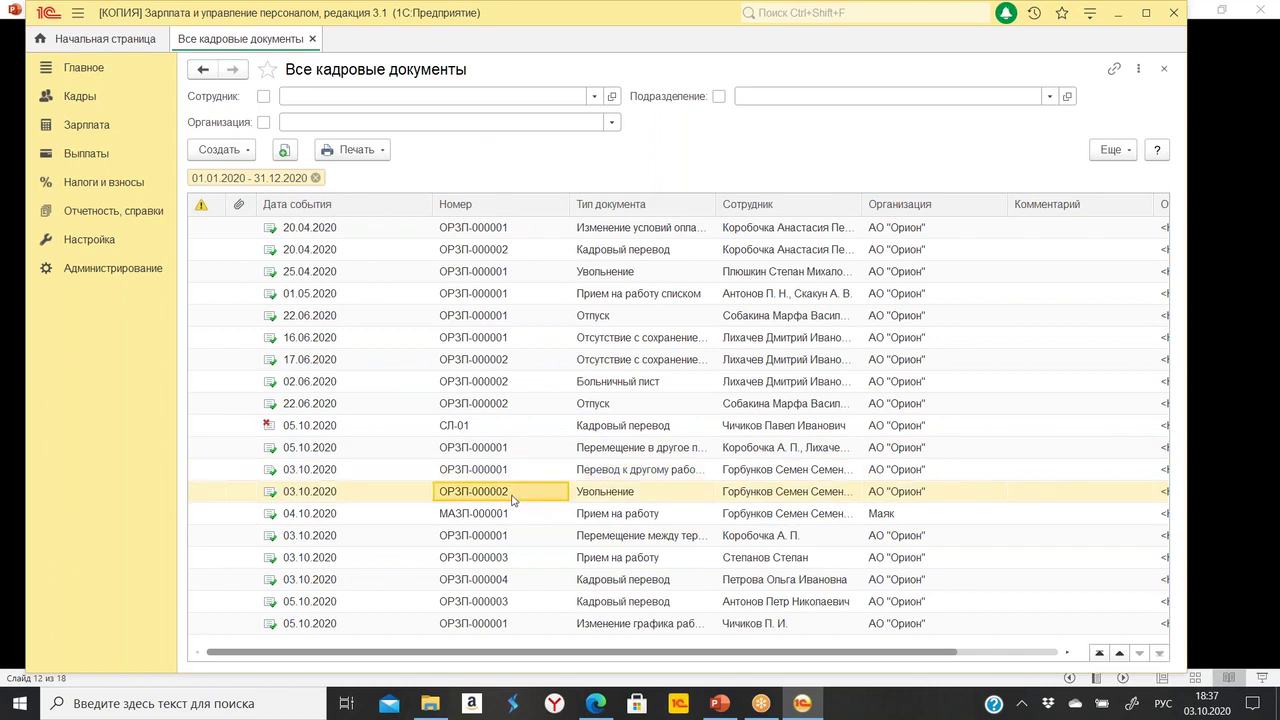
Enlarge the personnel documents list to a 130% scale.
{"action": "left_click", "coordinate": [1138, 69]}
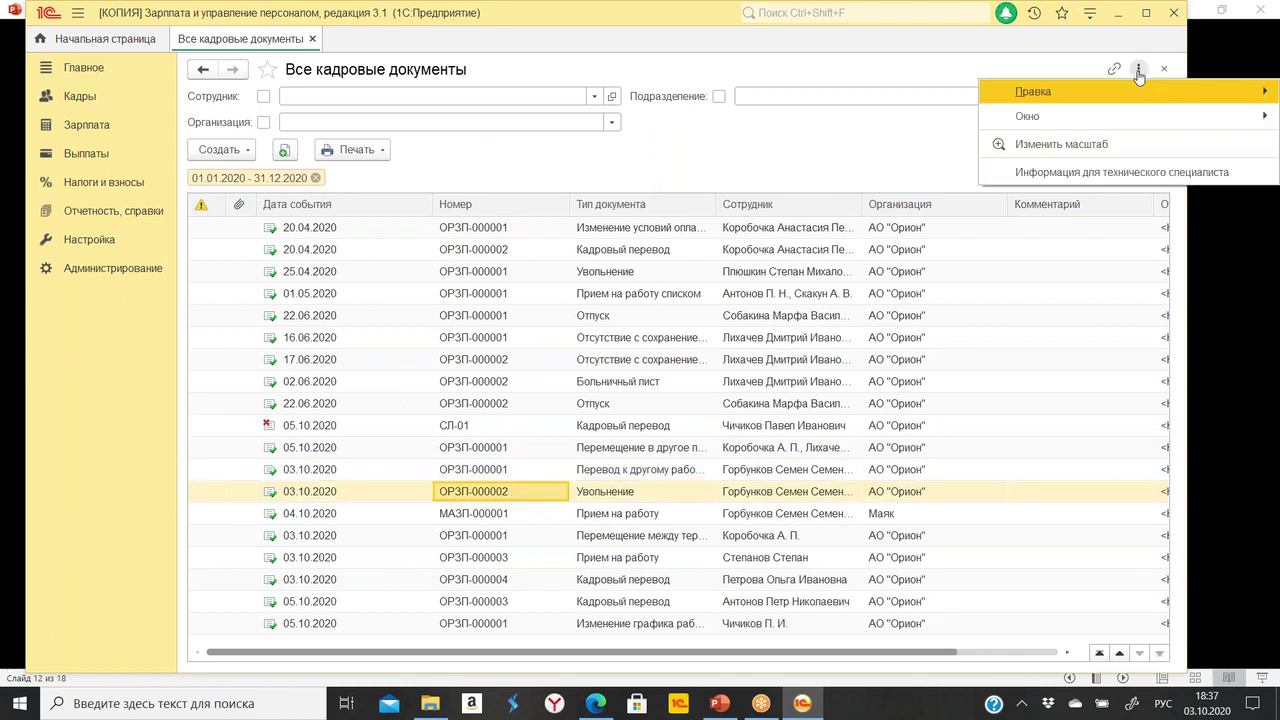
{"action": "left_click", "coordinate": [1148, 146]}
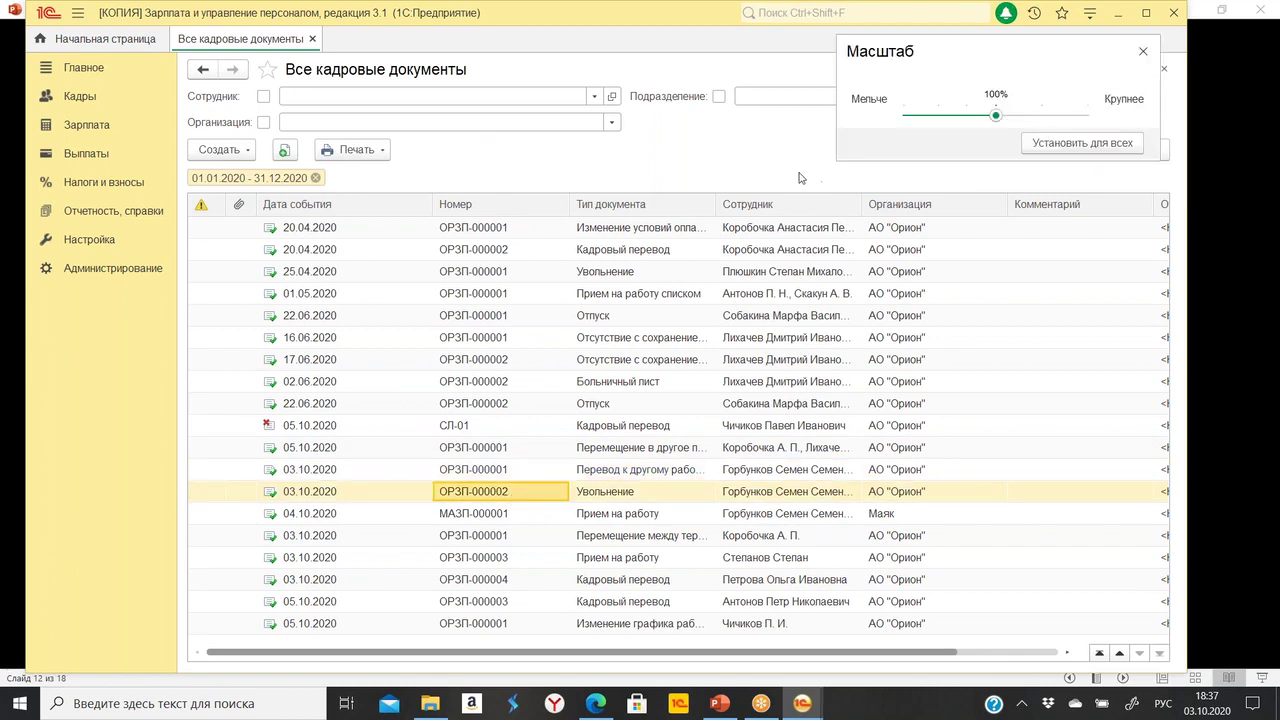
{"action": "left_click", "coordinate": [1014, 117]}
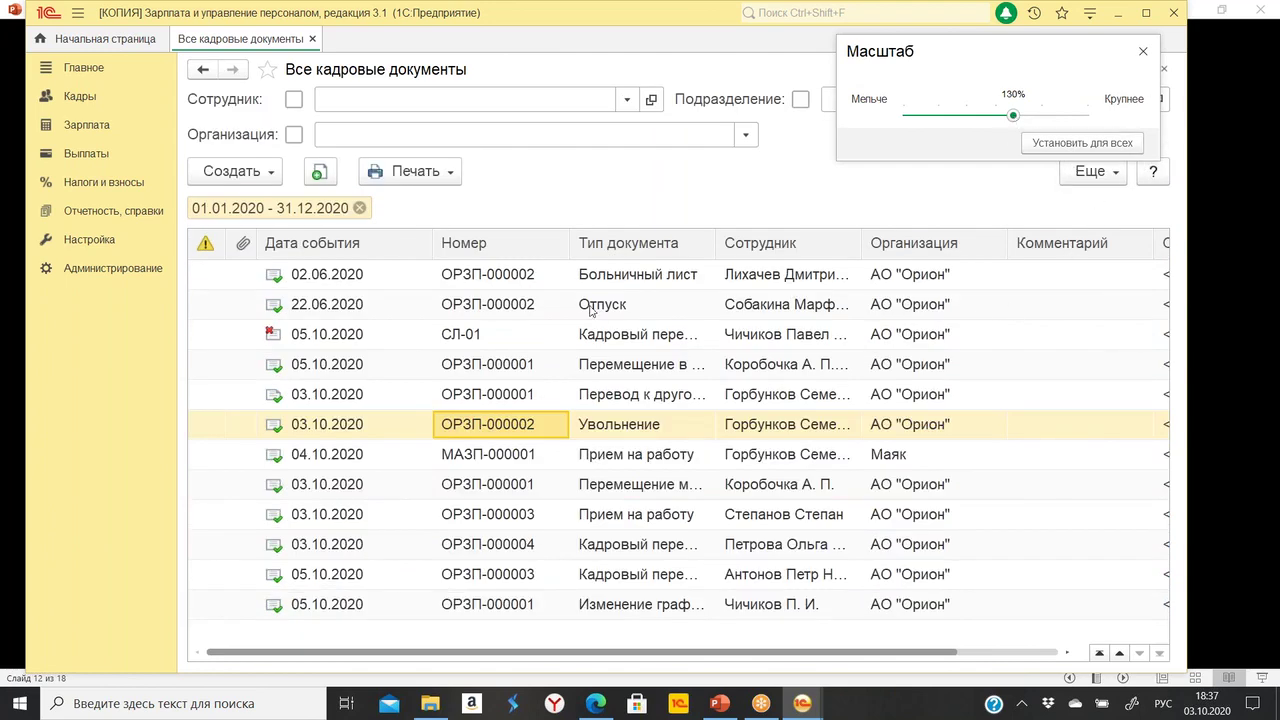
Compare the numbering of the department move document of АО "Орион" with the hire document of Маяк dated 04.10.2020.
{"action": "left_click", "coordinate": [634, 367]}
{"action": "left_click", "coordinate": [516, 366]}
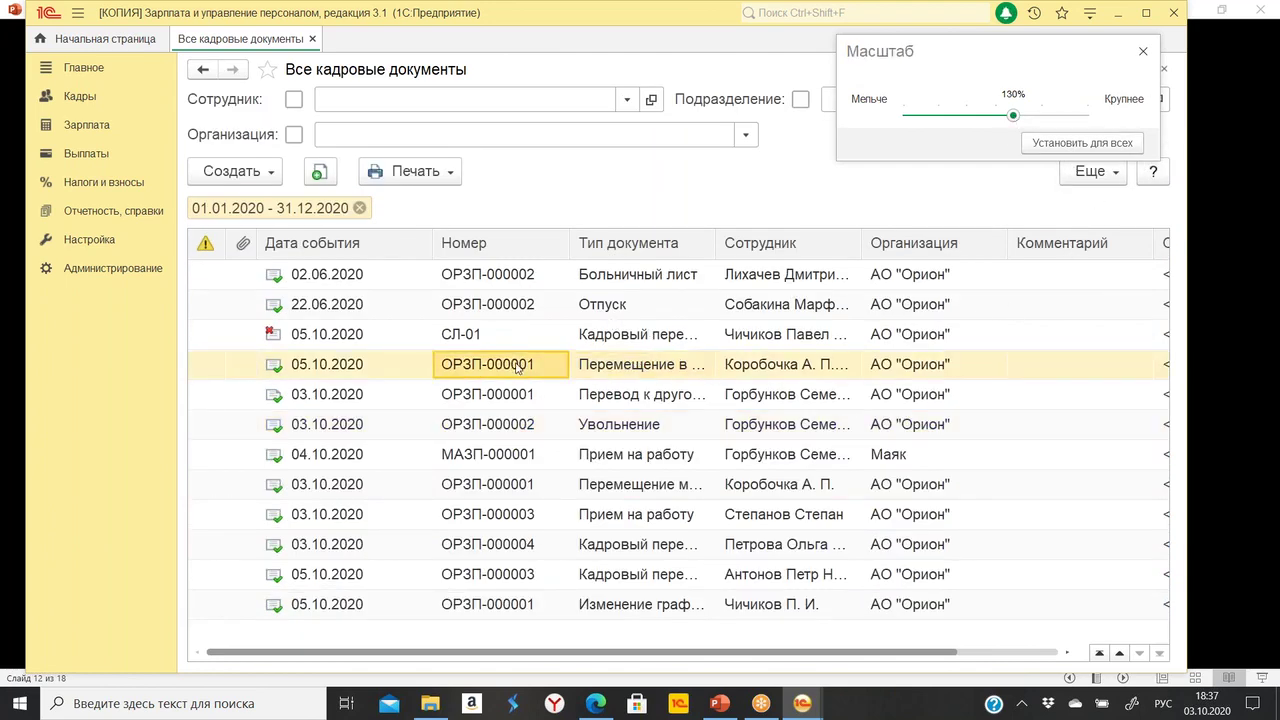
{"action": "left_click", "coordinate": [512, 460]}
{"action": "left_click", "coordinate": [331, 454]}
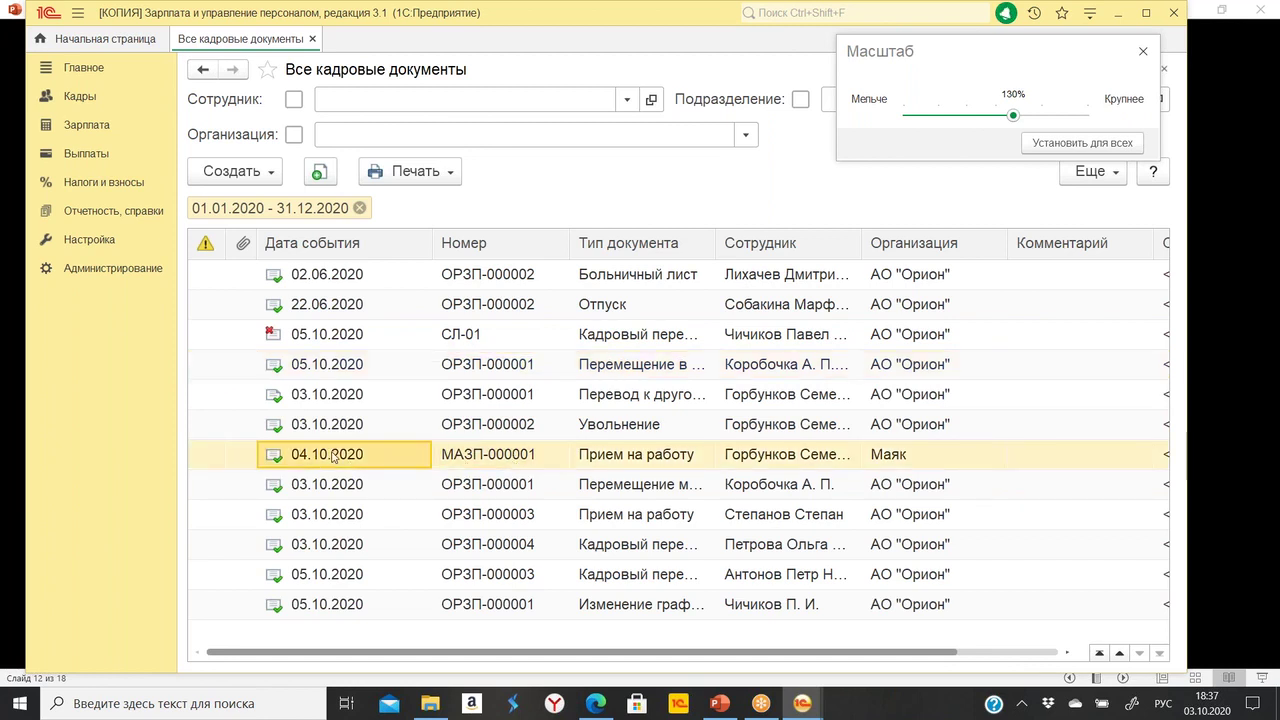
{"action": "left_click", "coordinate": [685, 456]}
{"action": "left_click", "coordinate": [512, 463]}
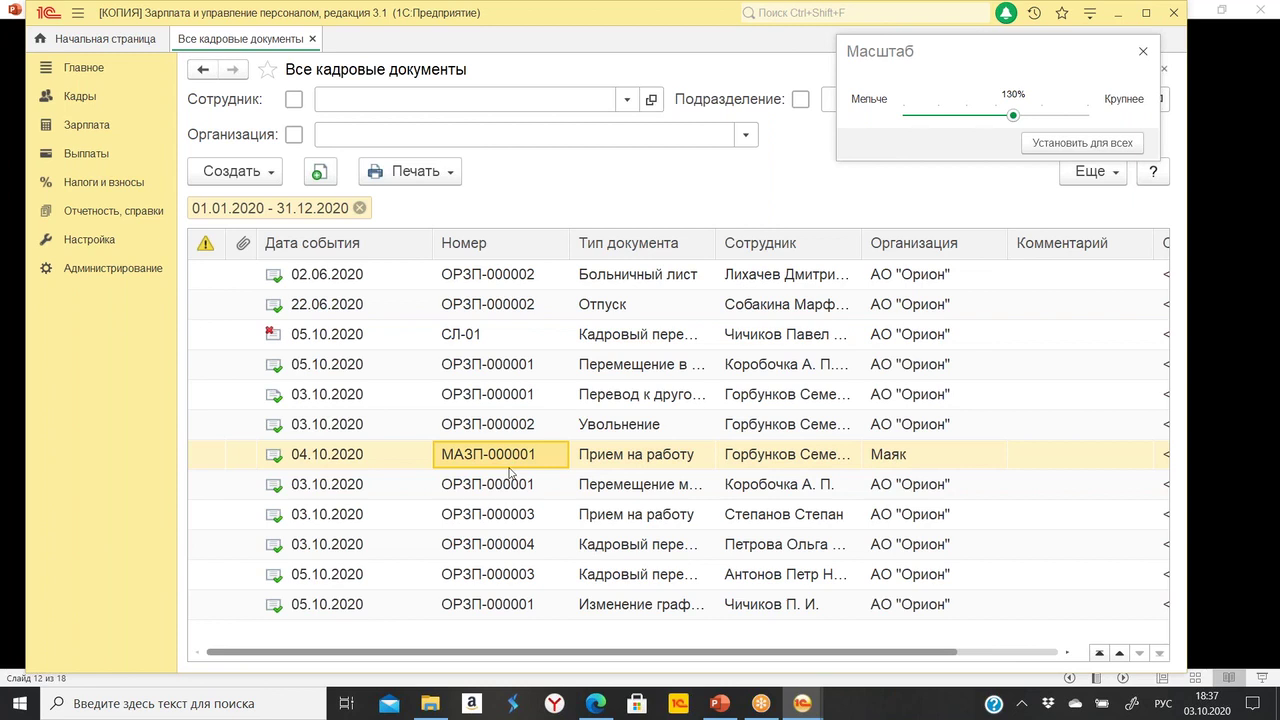
Widen the Тип документа column to show full names and examine the number and type of the Перемещение в другое подразделение document.
{"action": "double_click", "coordinate": [715, 247]}
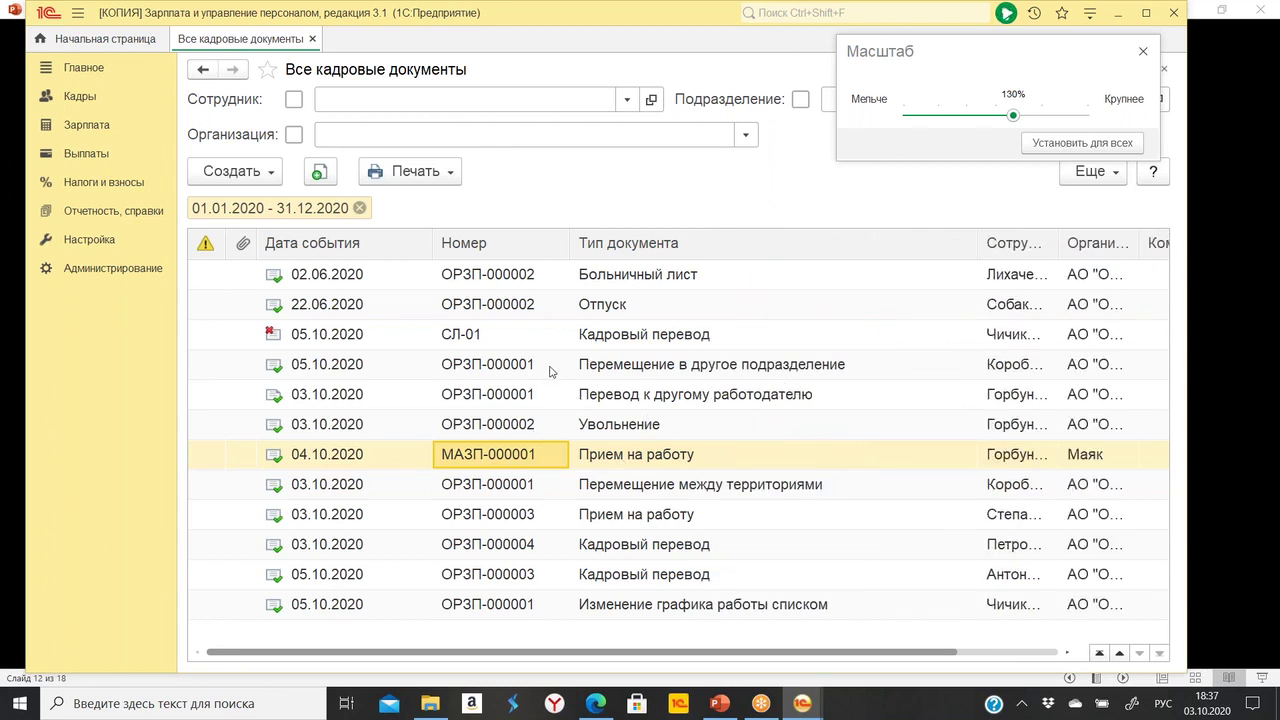
{"action": "left_click", "coordinate": [512, 369]}
{"action": "left_click", "coordinate": [716, 366]}
{"action": "left_click", "coordinate": [501, 373]}
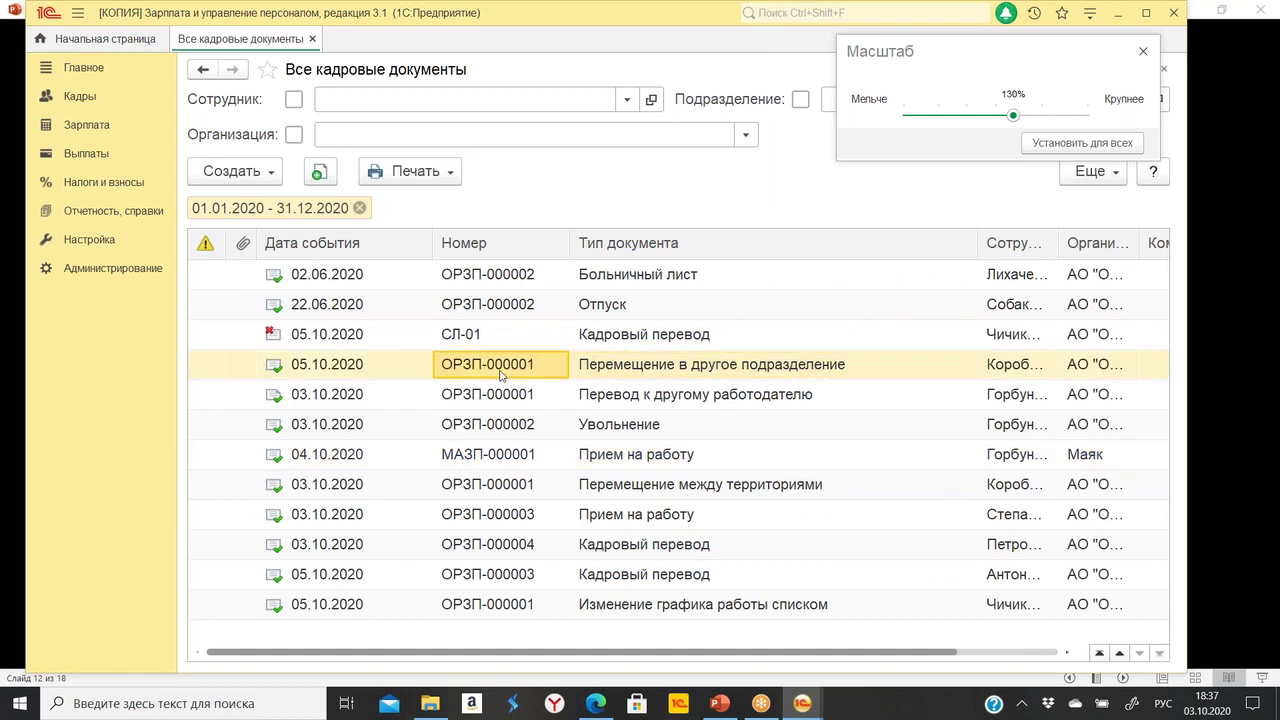
{"action": "left_click", "coordinate": [691, 369]}
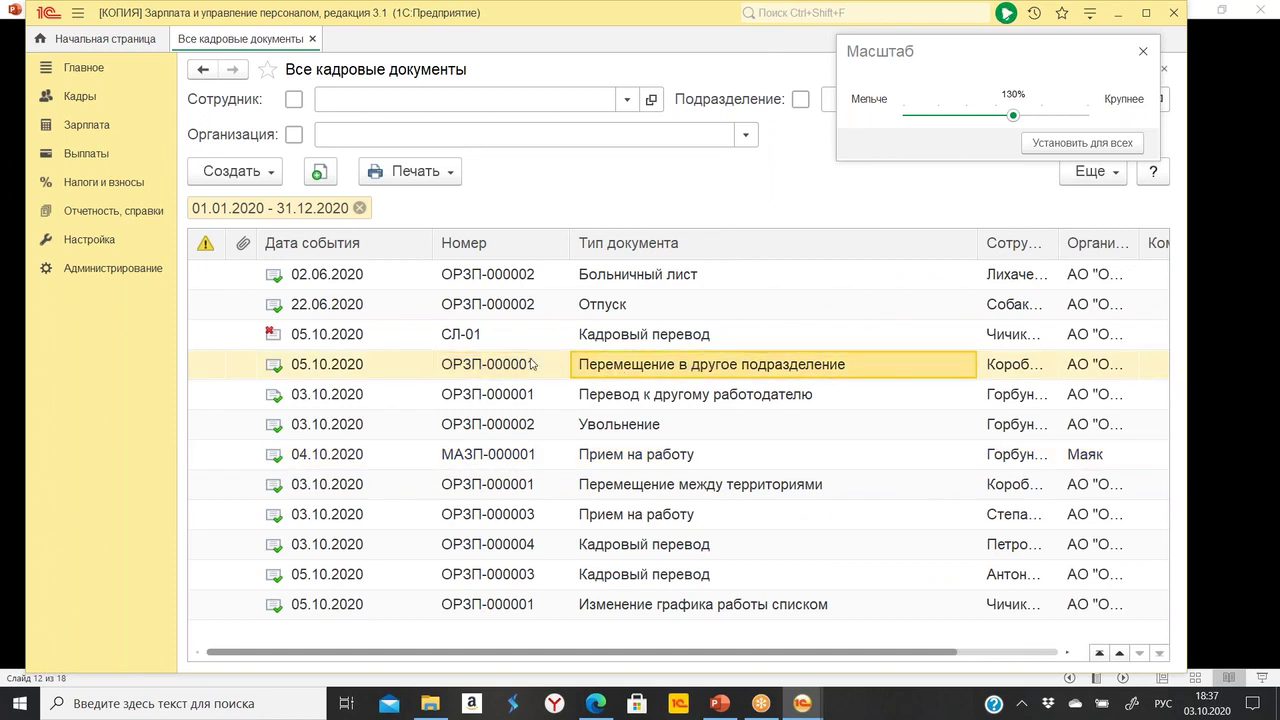
Examine the numbers and types of the Перевод к другому работодателю, Перемещение между территориями and 05.10.2020 Кадровый перевод documents.
{"action": "left_click", "coordinate": [545, 402]}
{"action": "left_click", "coordinate": [659, 397]}
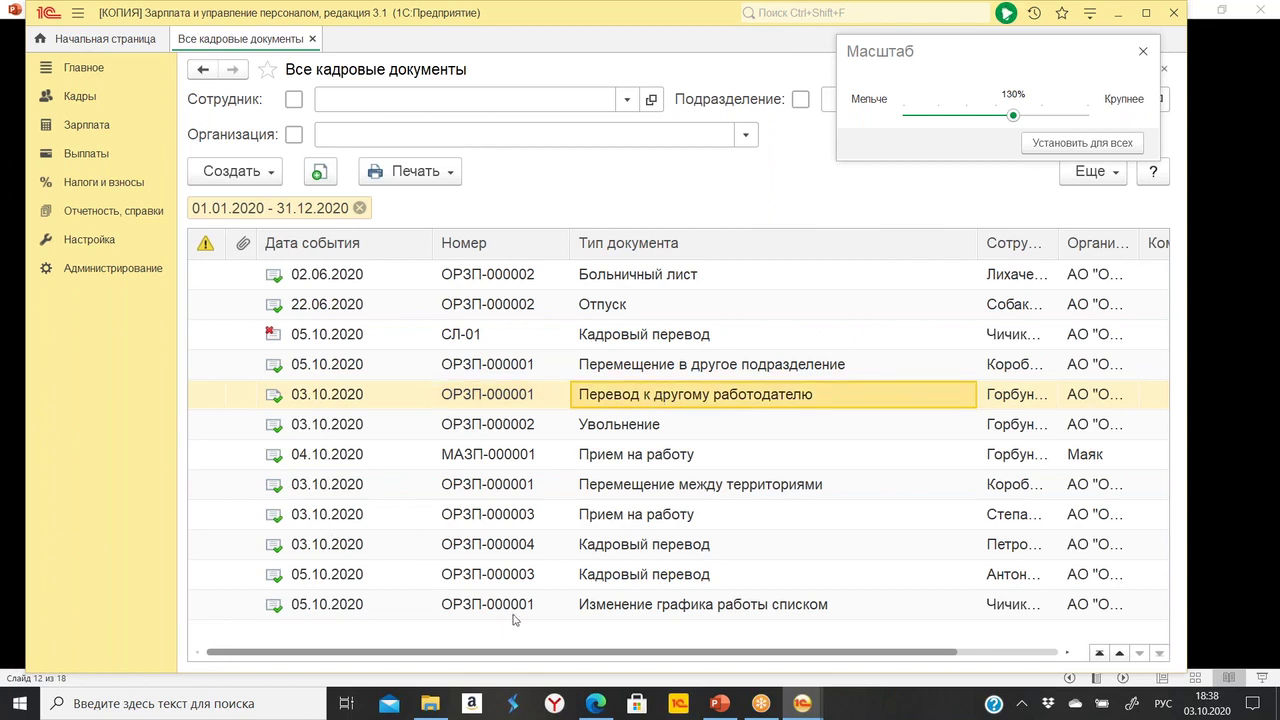
{"action": "left_click", "coordinate": [518, 490]}
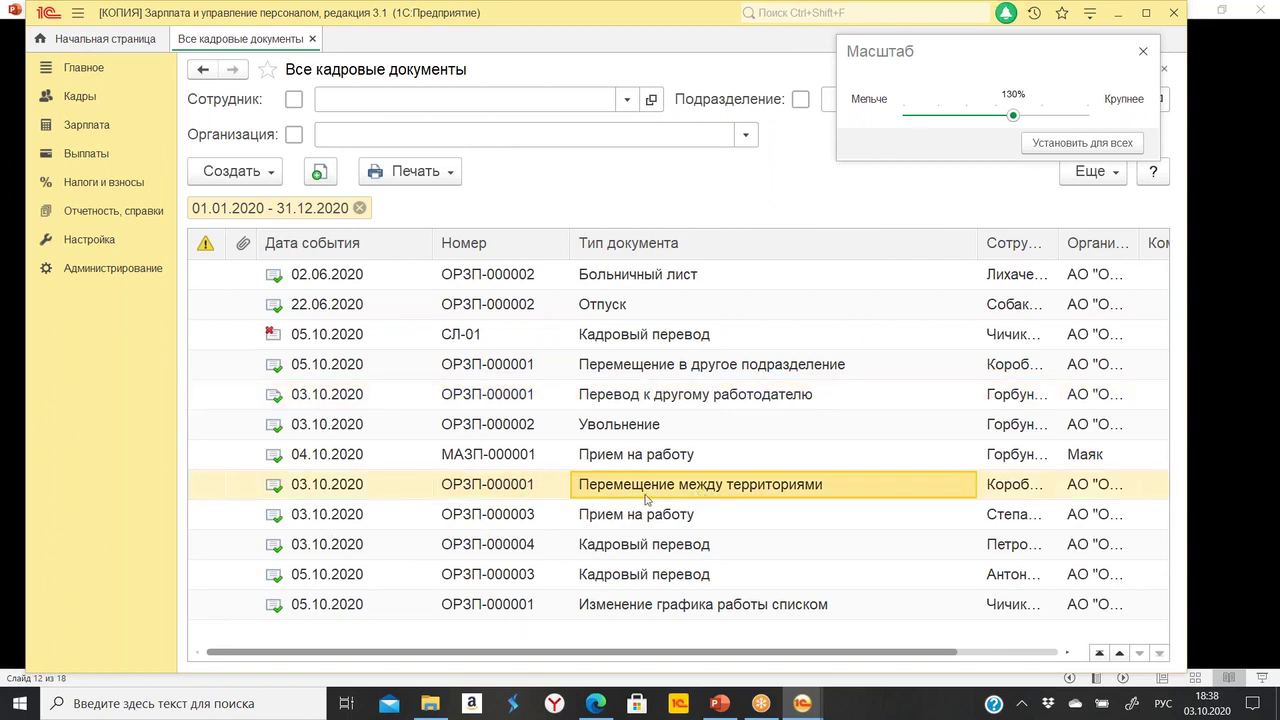
{"action": "left_click", "coordinate": [665, 487]}
{"action": "left_click", "coordinate": [518, 581]}
{"action": "left_click", "coordinate": [643, 580]}
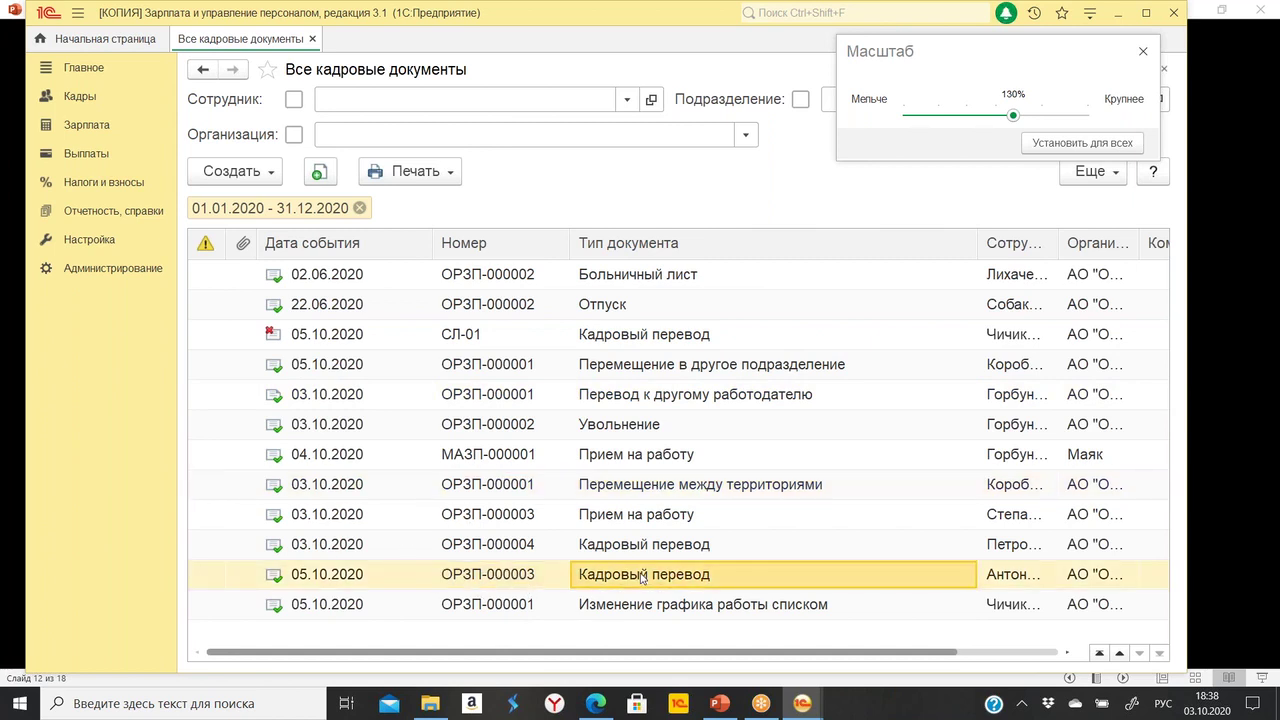
Compare the number of the Изменение графика работы списком document with the numbers of the two Кадровый перевод documents above it.
{"action": "left_click", "coordinate": [511, 614]}
{"action": "left_click", "coordinate": [665, 618]}
{"action": "left_click", "coordinate": [509, 614]}
{"action": "left_click", "coordinate": [671, 611]}
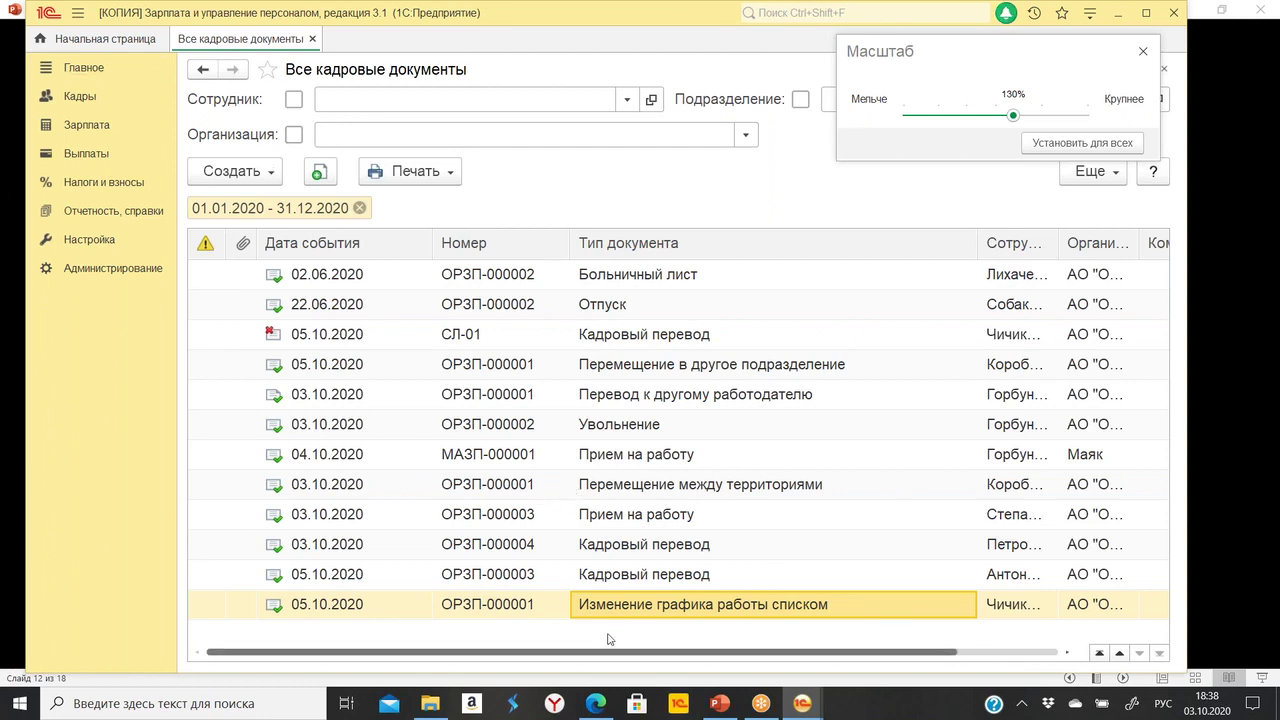
{"action": "left_click", "coordinate": [518, 550]}
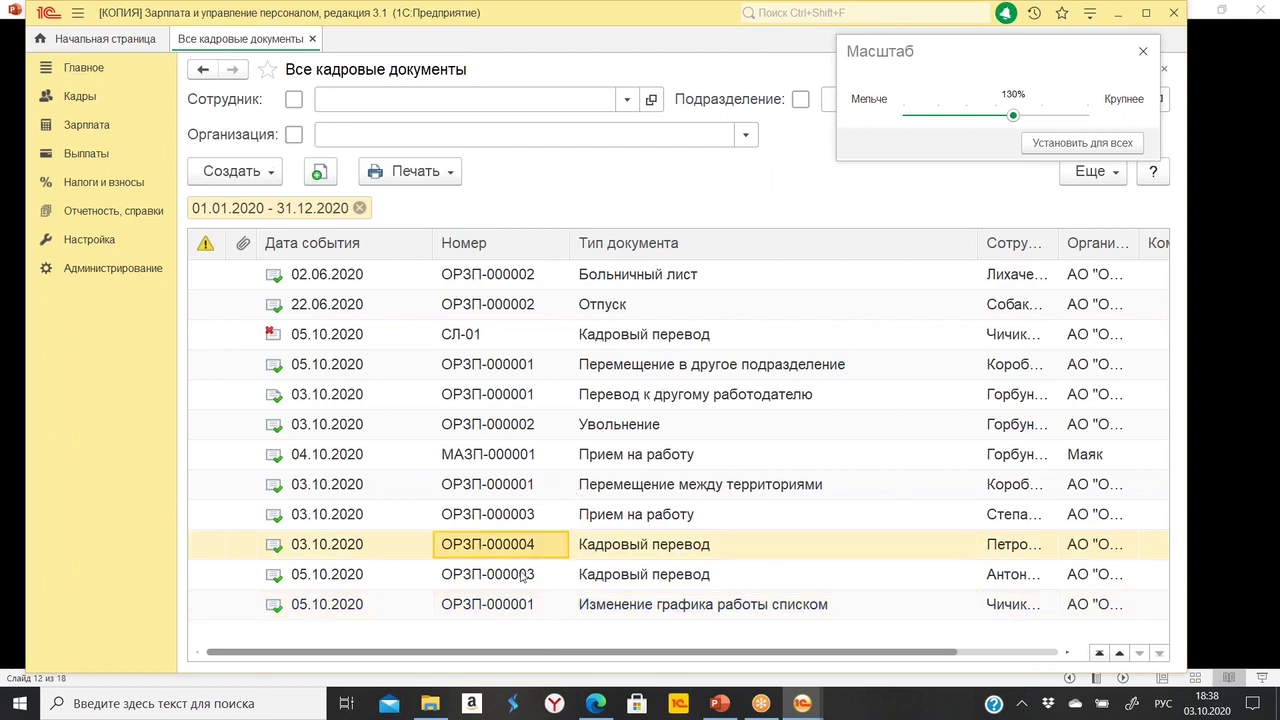
{"action": "left_click", "coordinate": [522, 577]}
{"action": "left_click", "coordinate": [523, 606]}
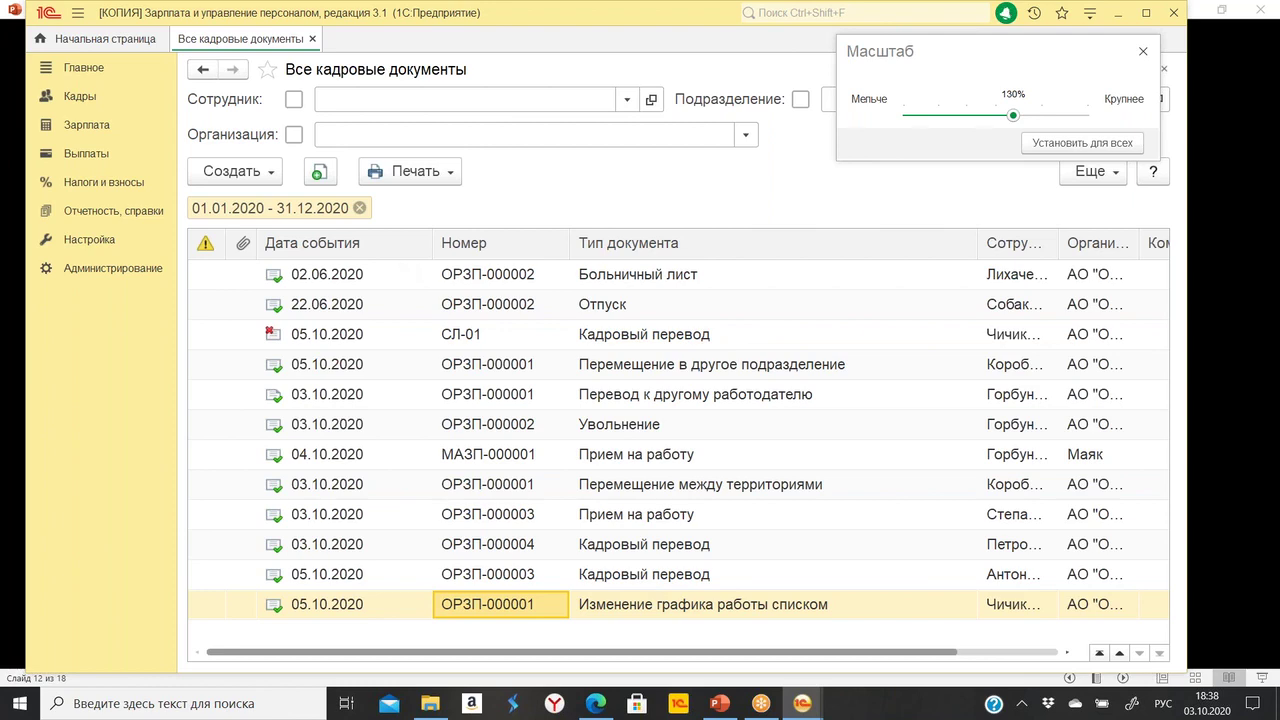
Close the personnel documents list, switch to the PowerPoint presentation and advance to the slide Курс поможет узнать.
{"action": "left_click", "coordinate": [313, 39]}
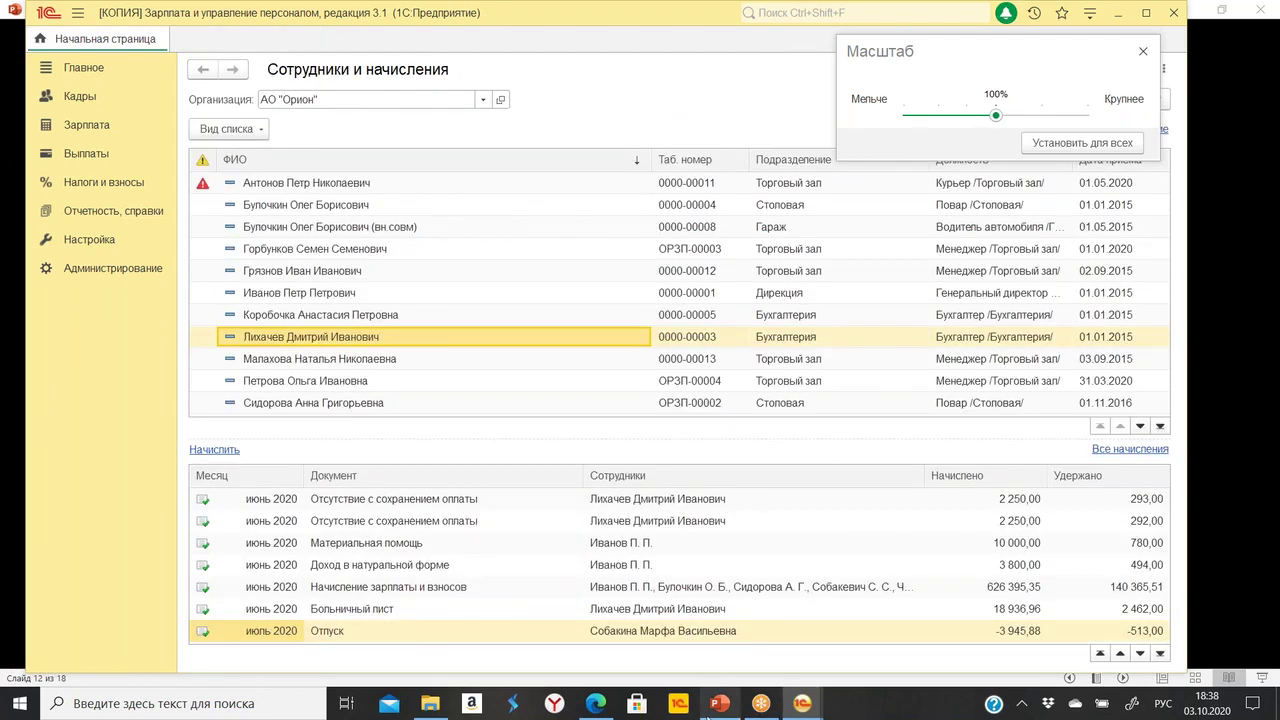
{"action": "left_click", "coordinate": [733, 708]}
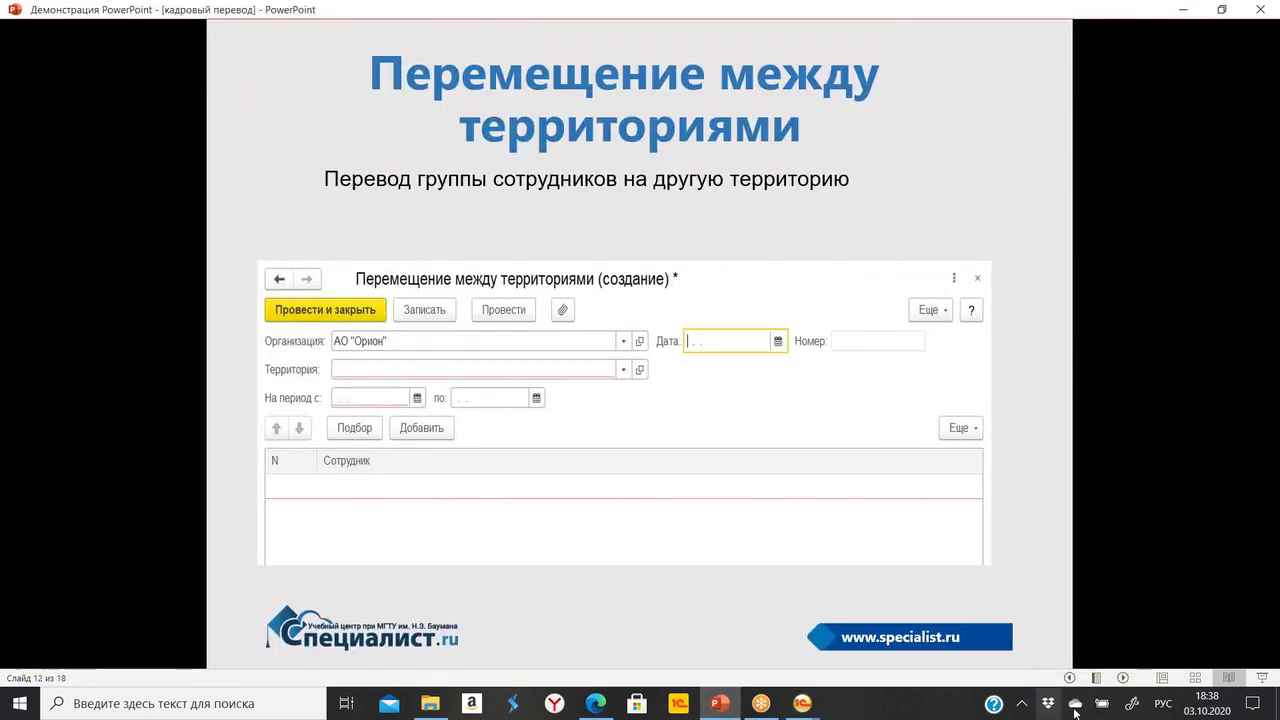
{"action": "left_click", "coordinate": [1123, 678]}
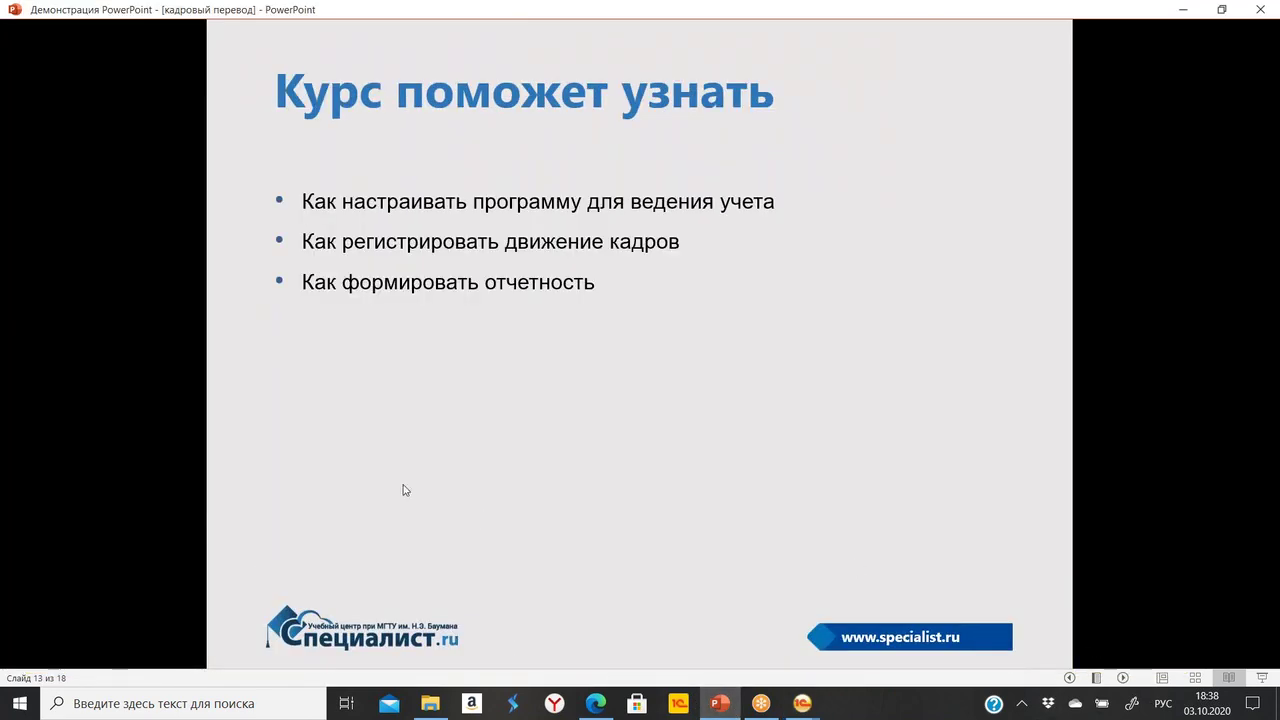